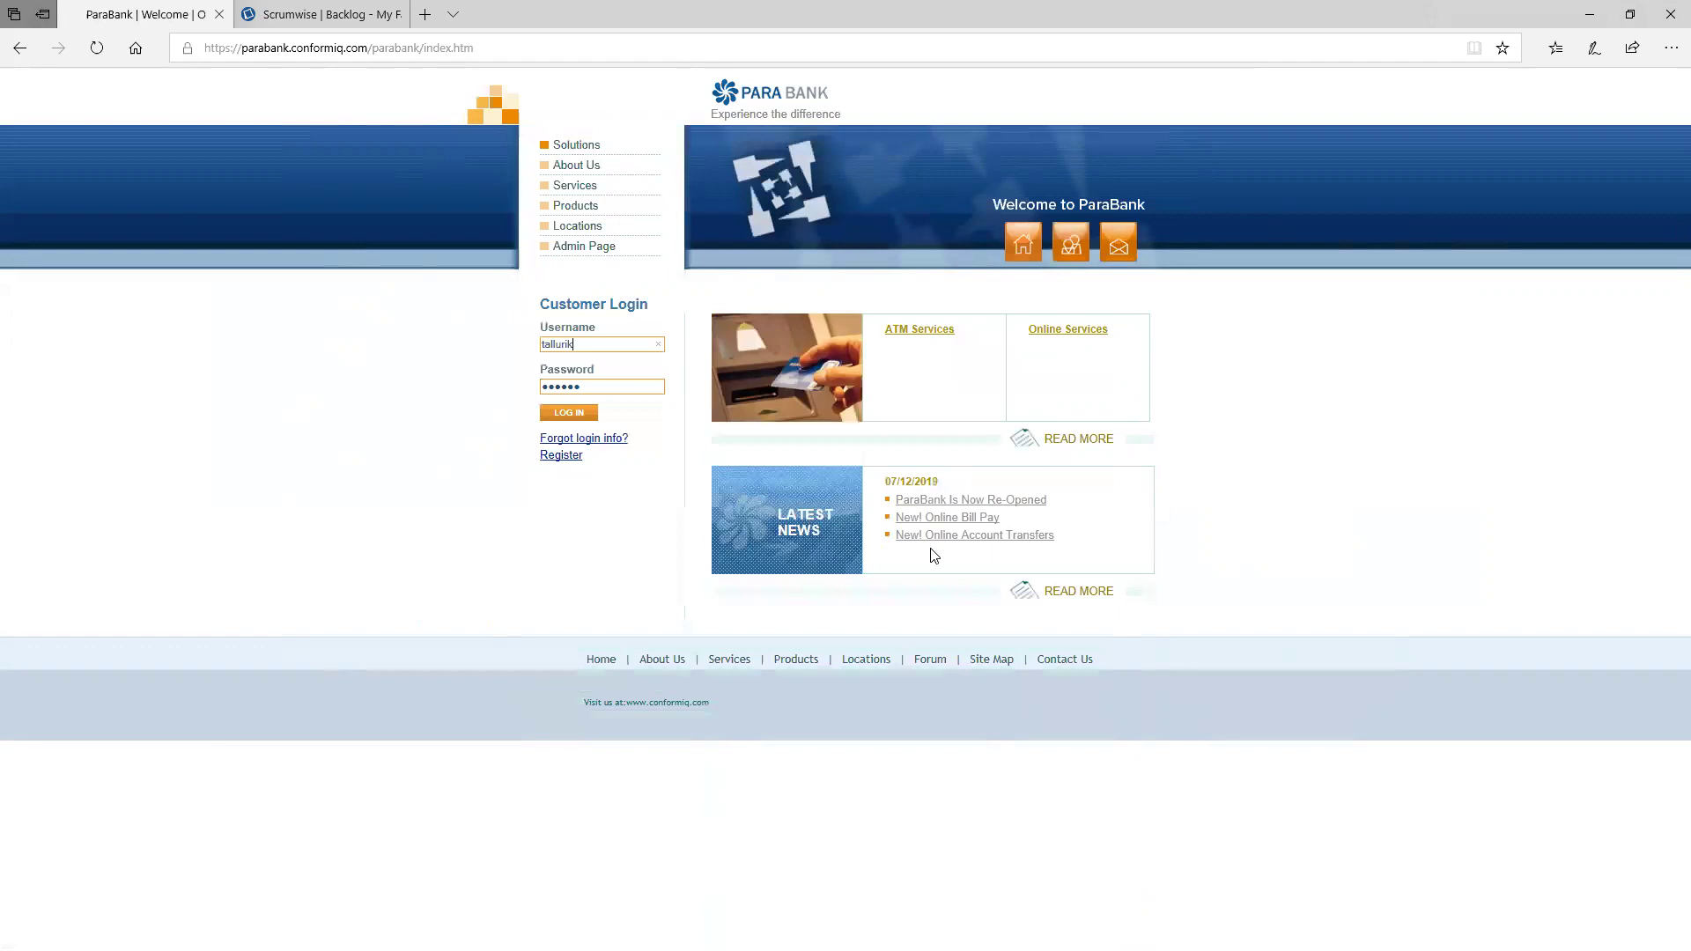
Highlight the ParaBank site's full web address to examine it.
left_click(494, 51)
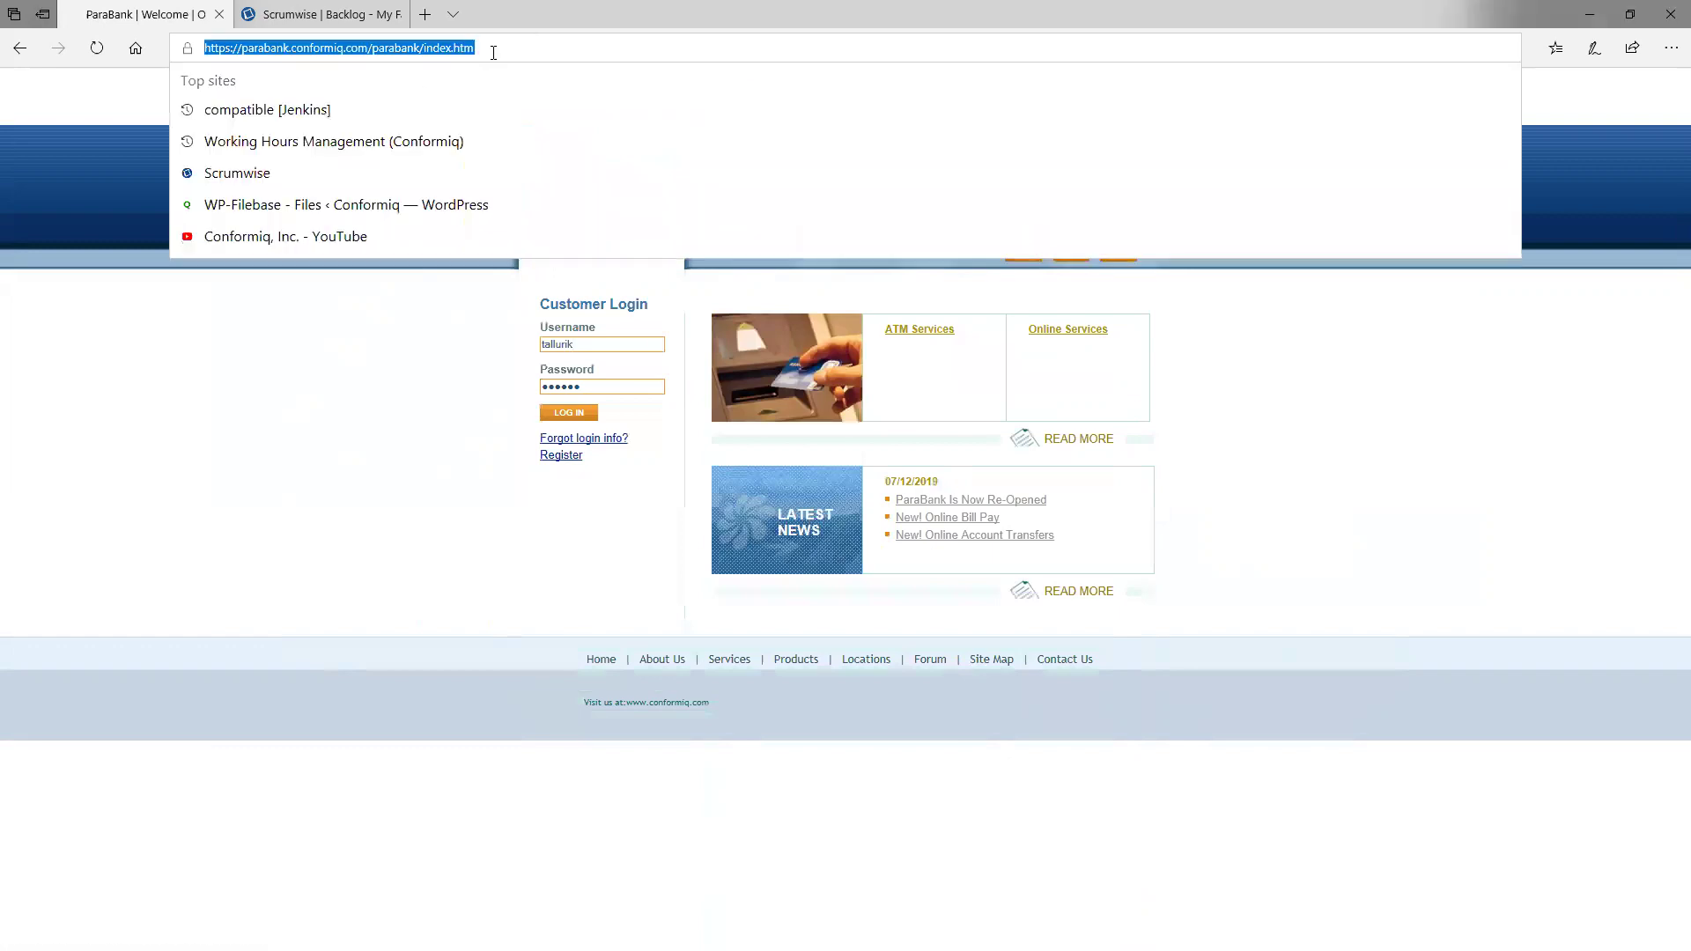
left_click(494, 50)
left_click_drag(493, 48, 132, 48)
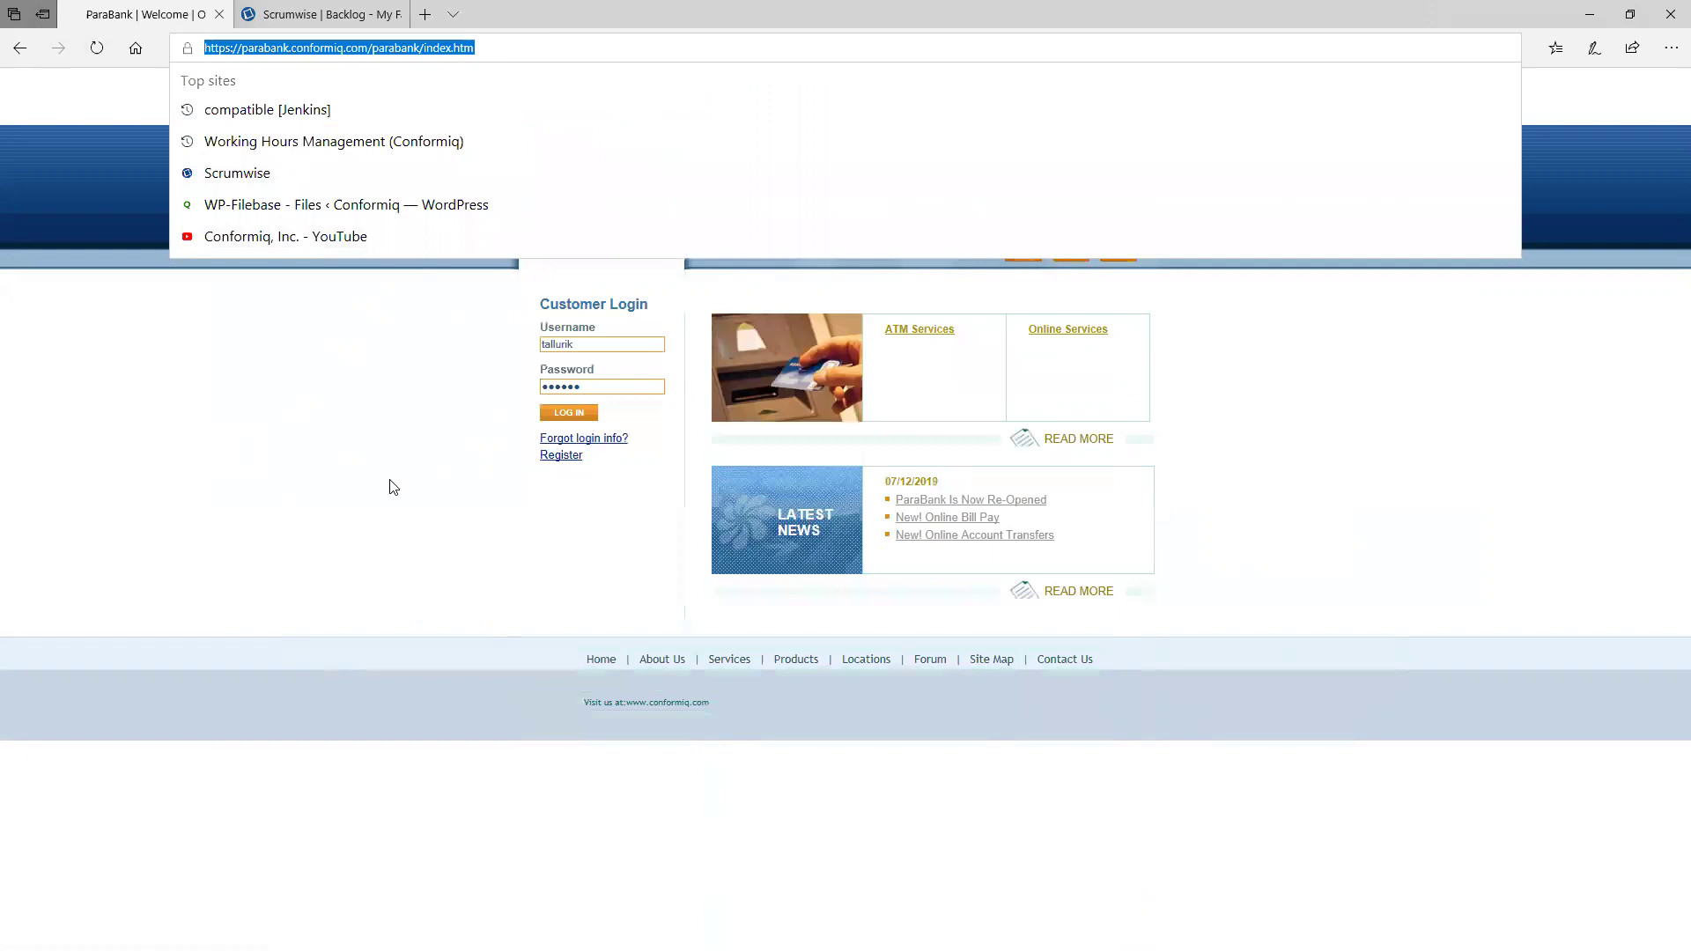
left_click(585, 46)
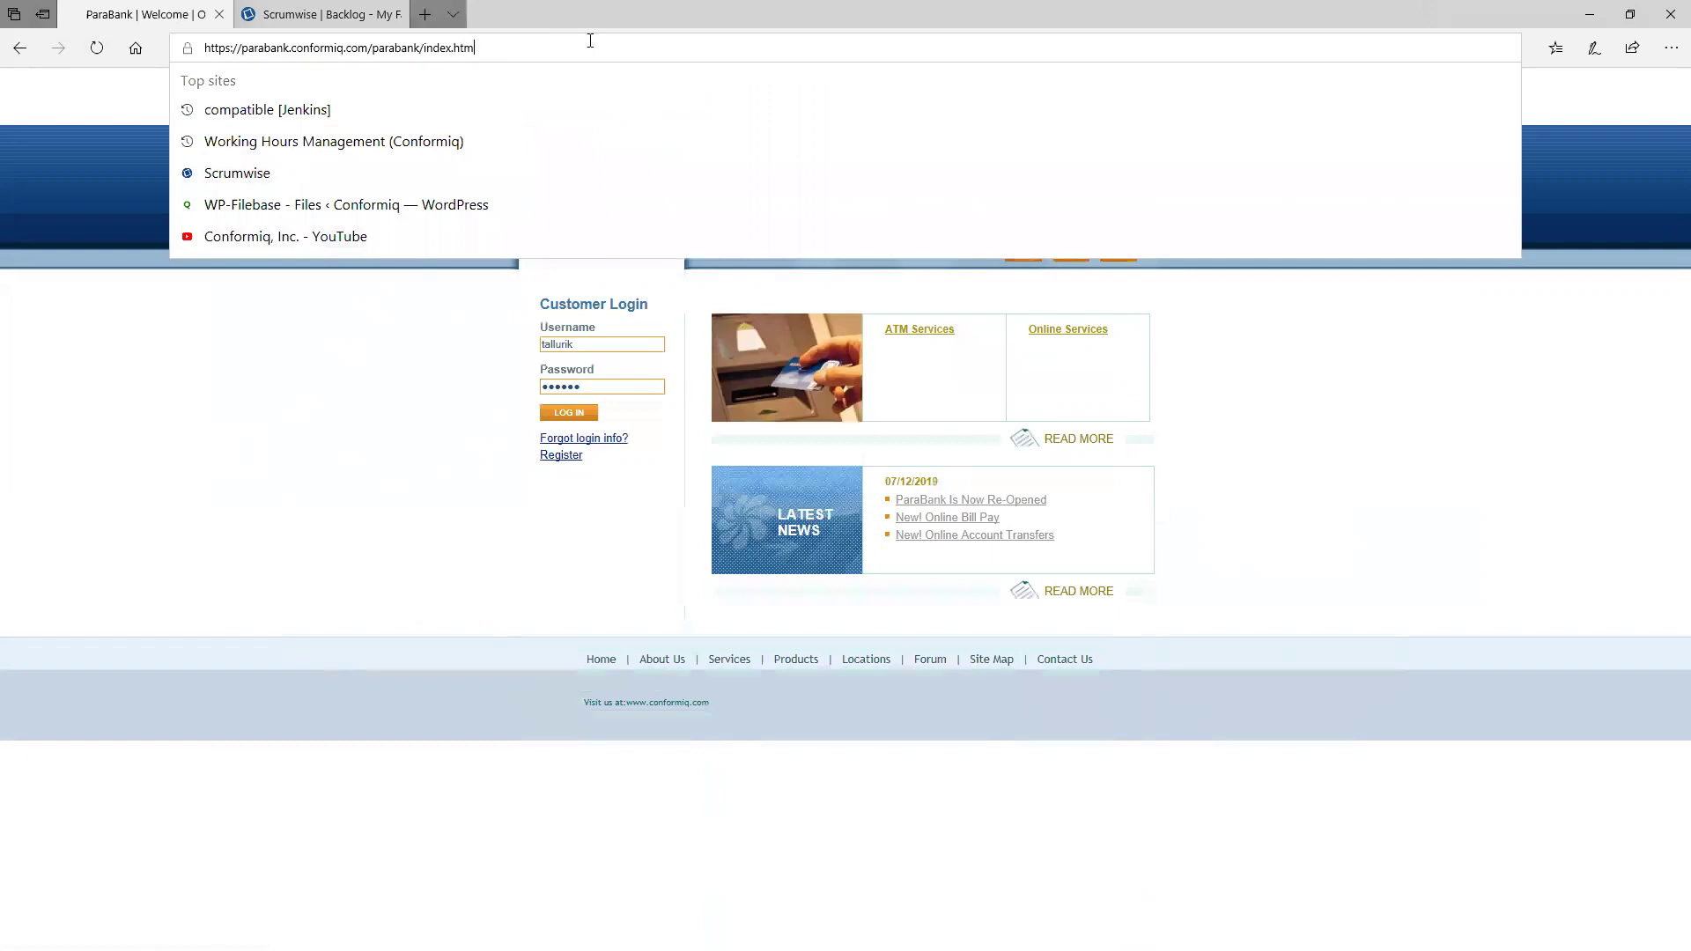
left_click(449, 339)
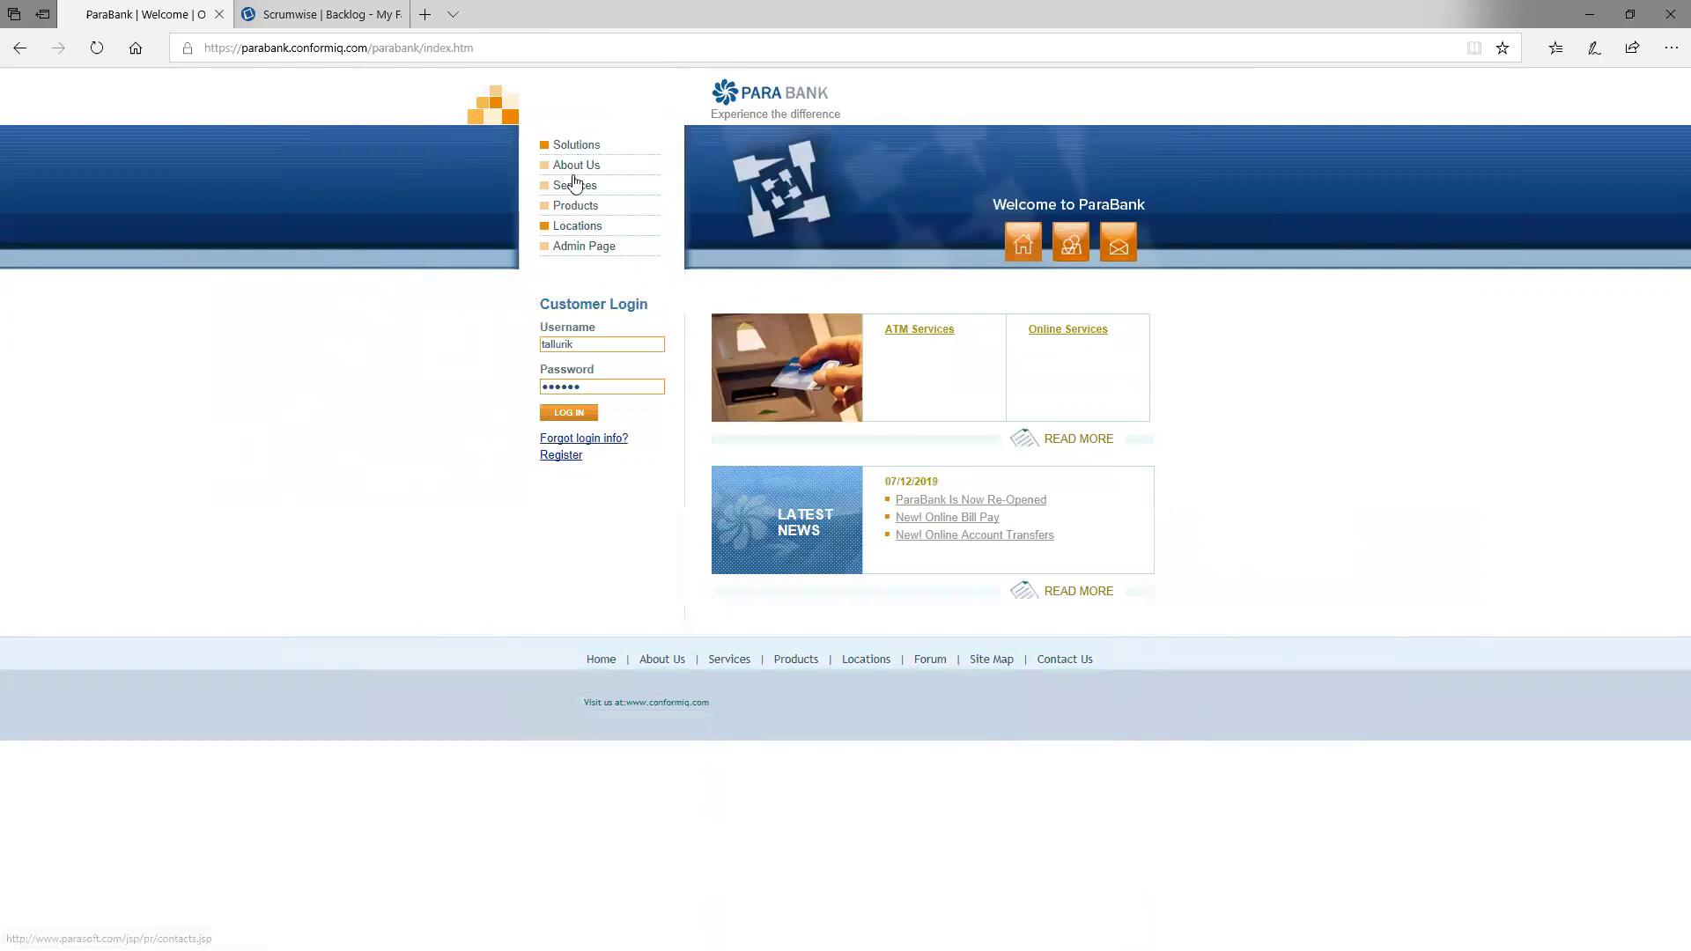
Open ParaBank's Admin Page and examine its administration settings, including the Loan Provider options.
left_click(584, 250)
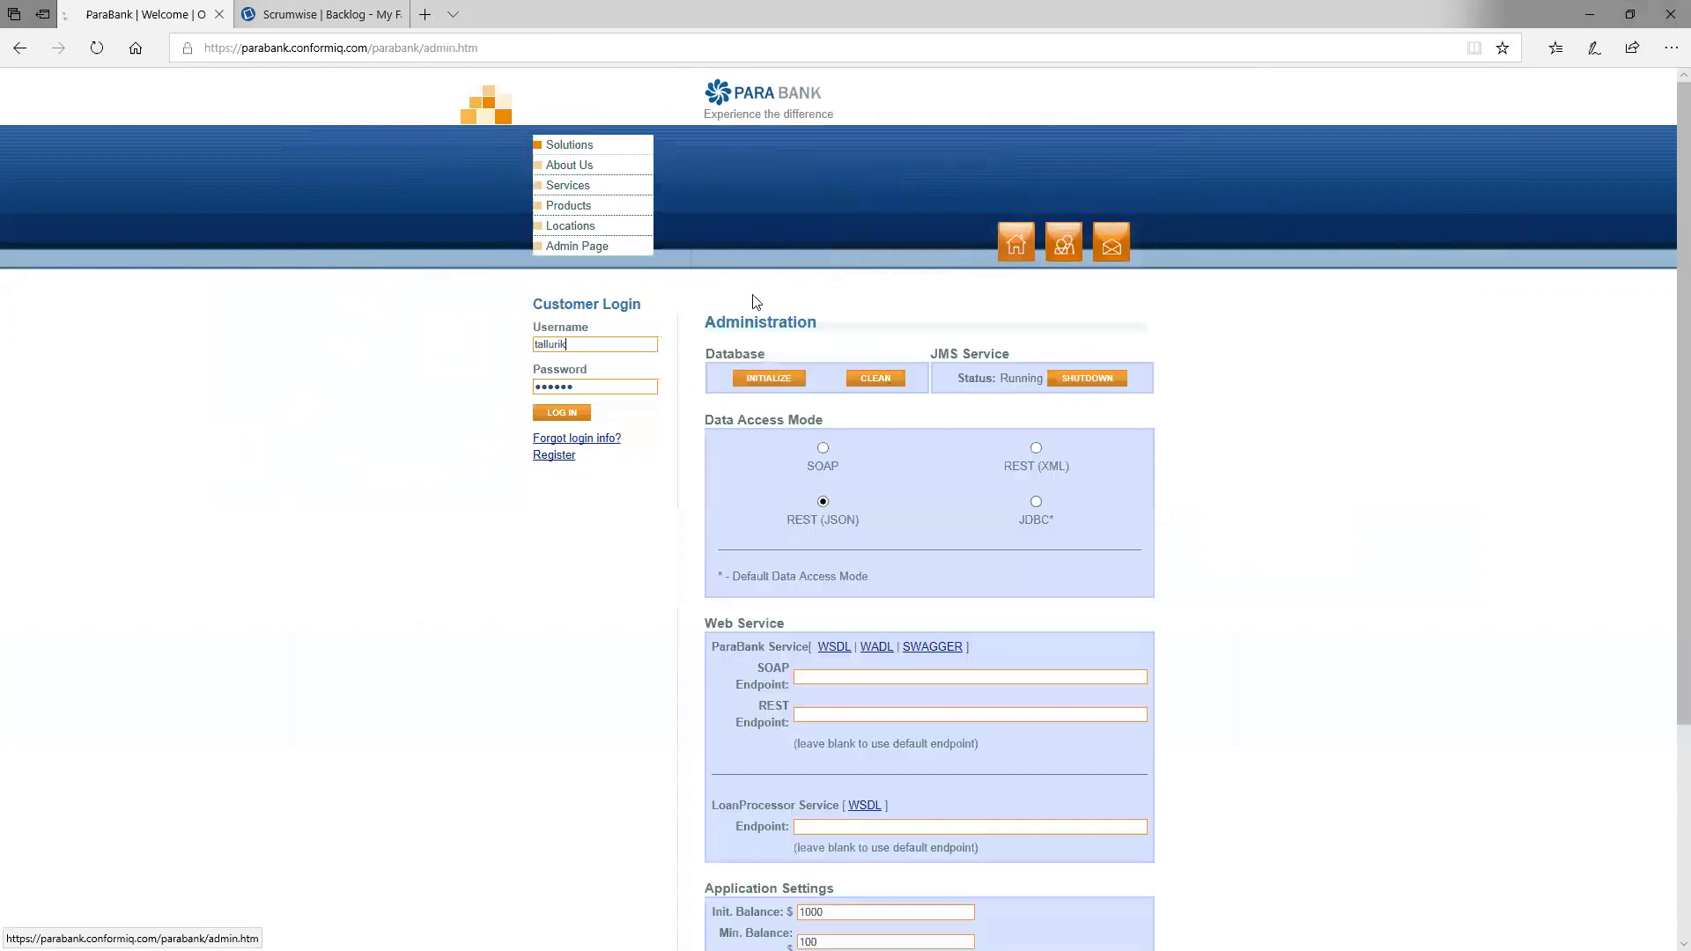
scroll(1197, 650, "down", 3)
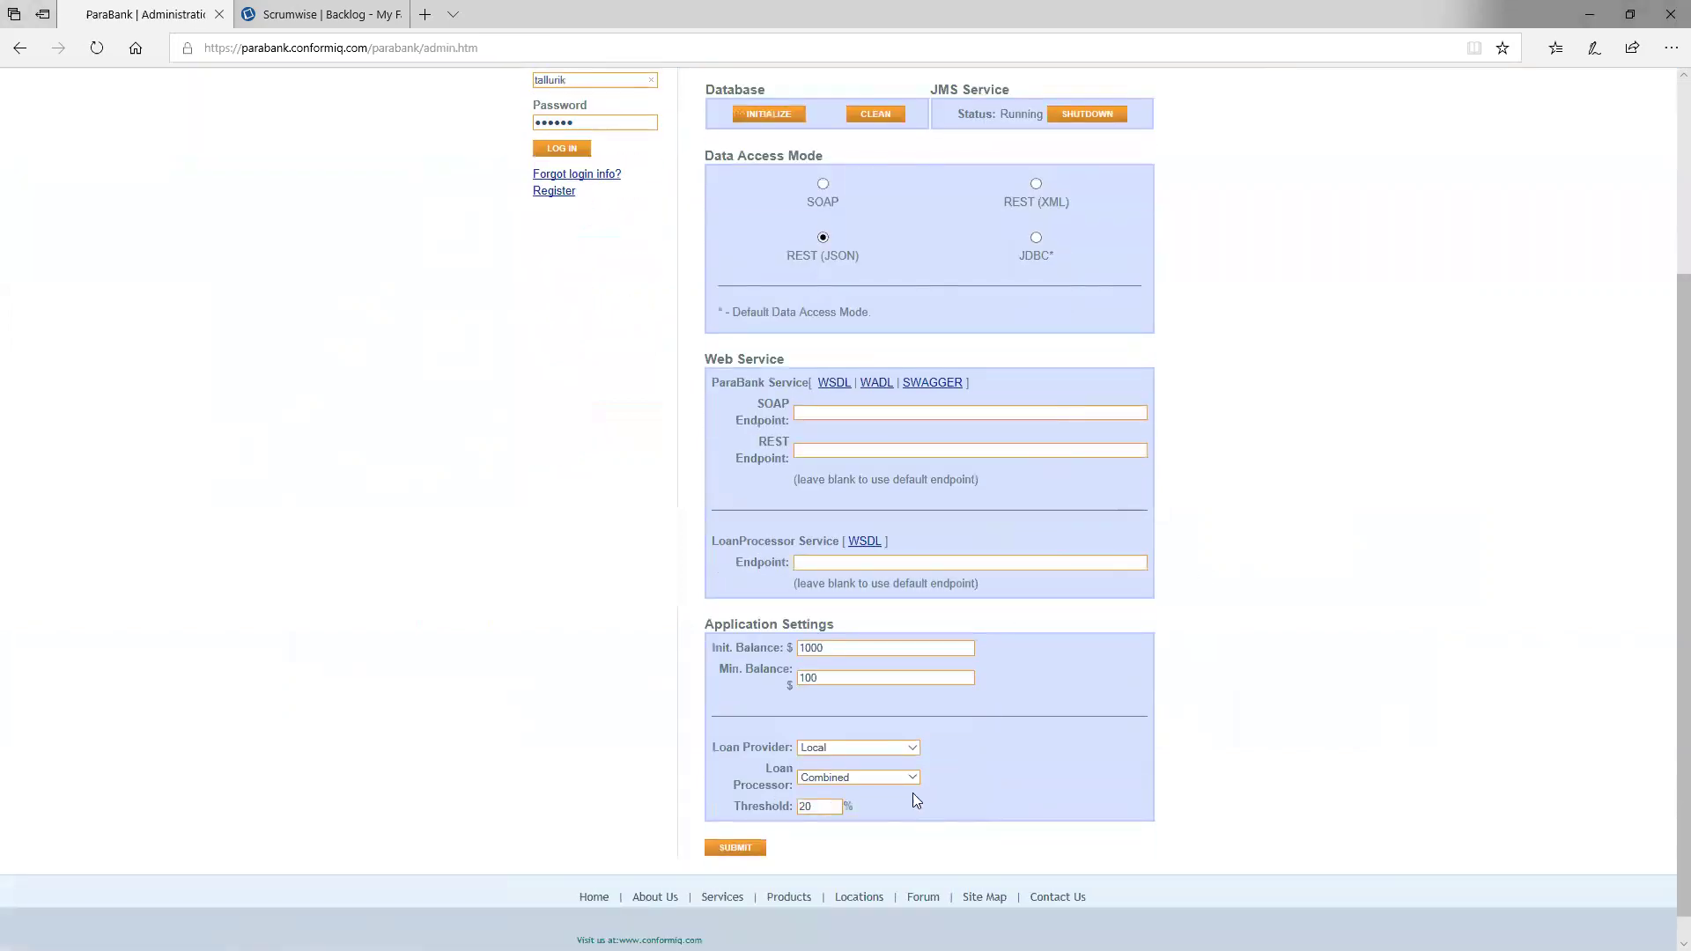
left_click(912, 750)
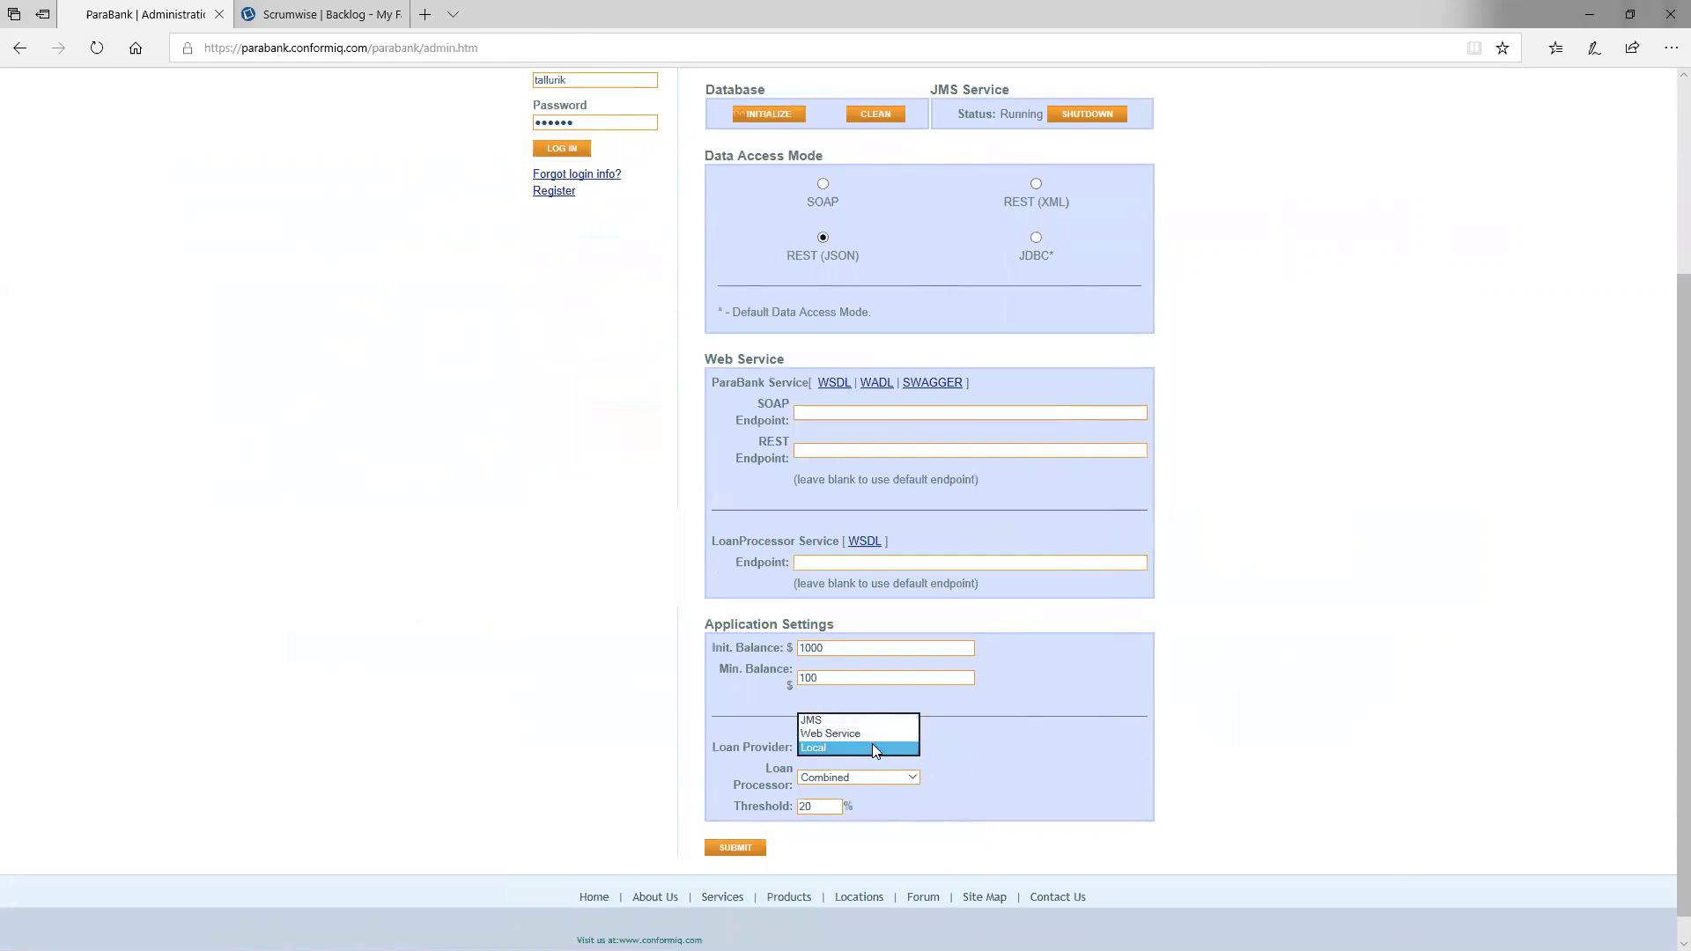
left_click(842, 748)
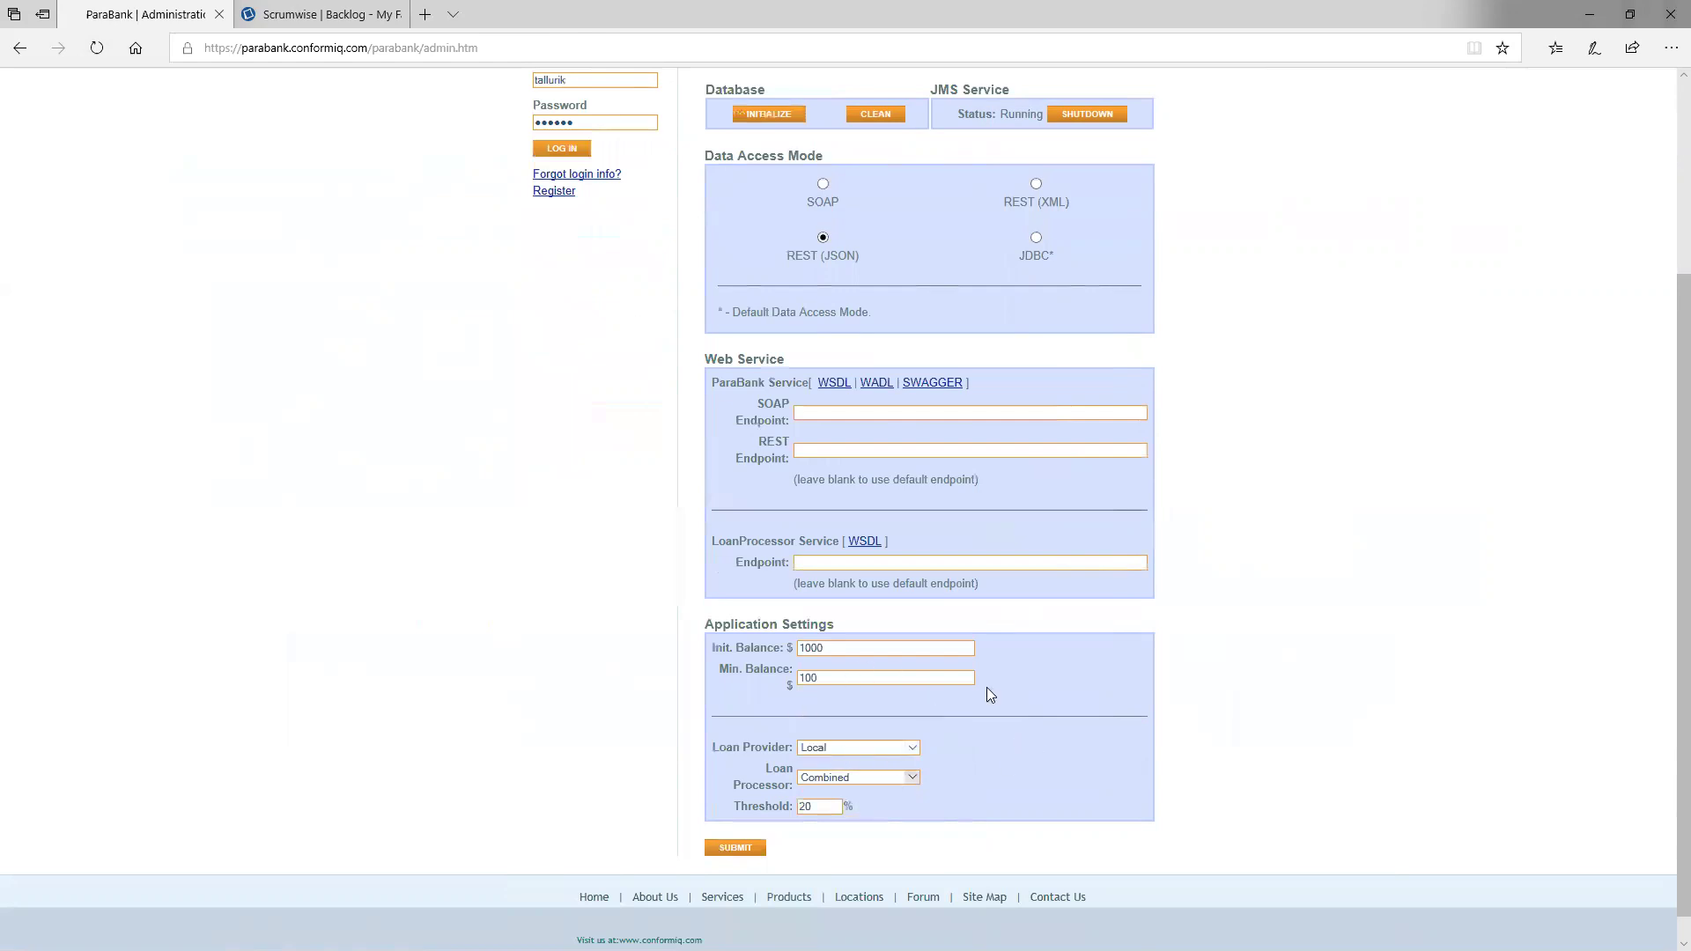
scroll(770, 411, "up", 2)
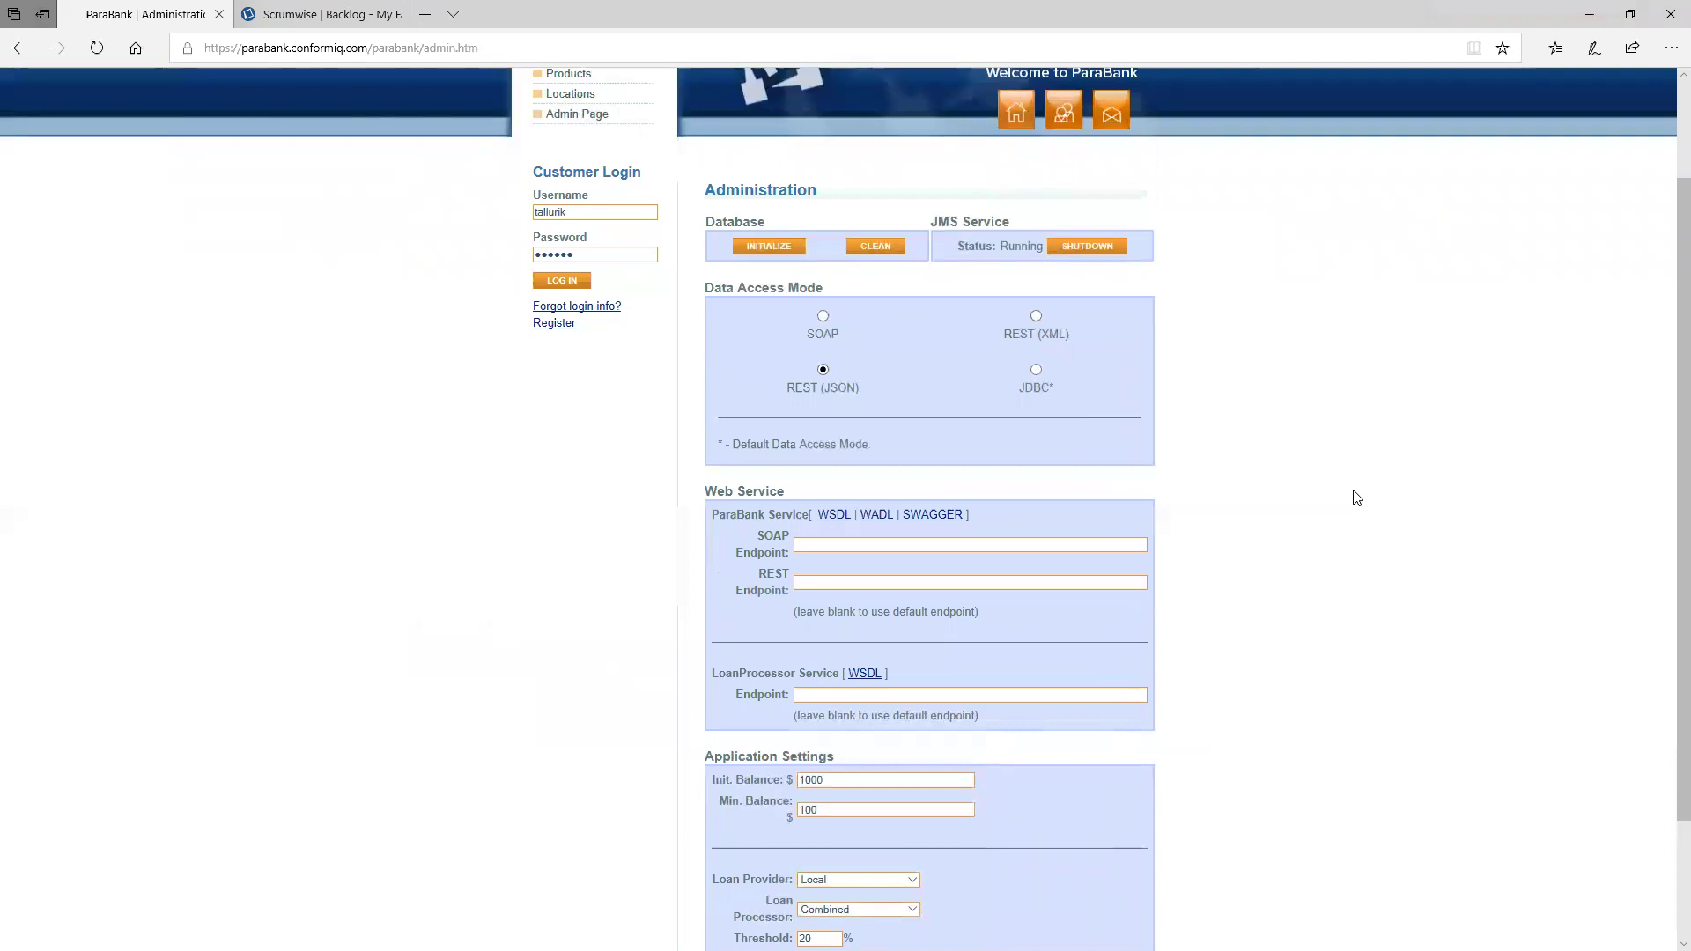
scroll(1356, 499, "up", 3)
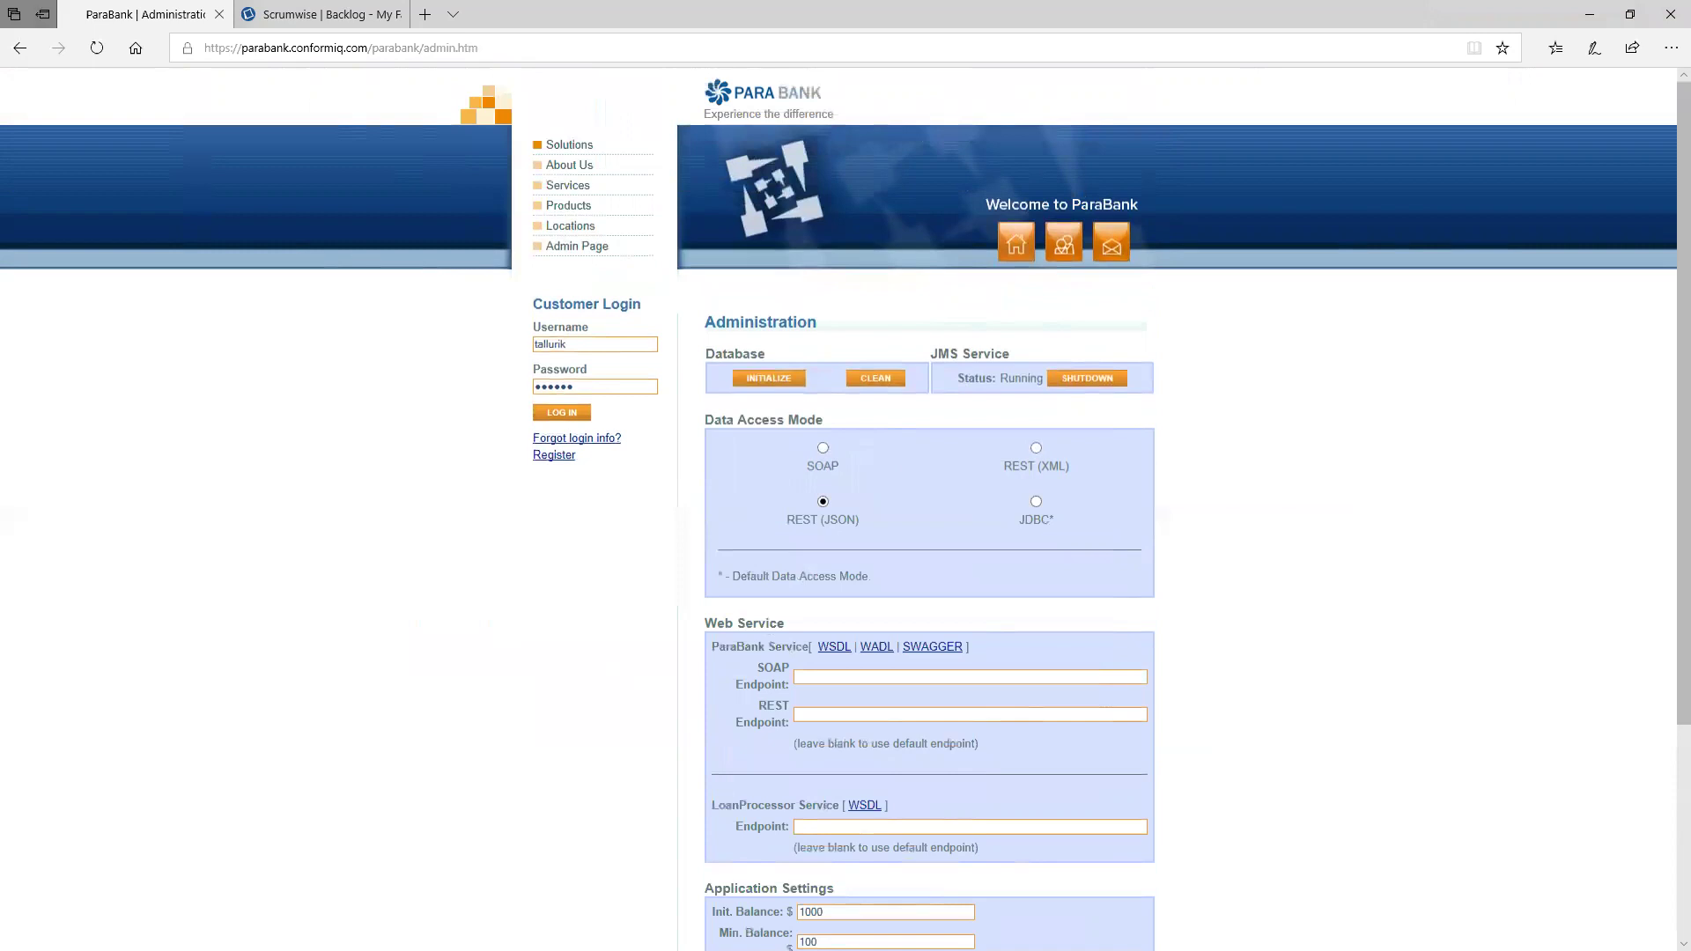
Switch to Command Prompt and list the contents of C:\ with the dir command.
key("alt+Tab")
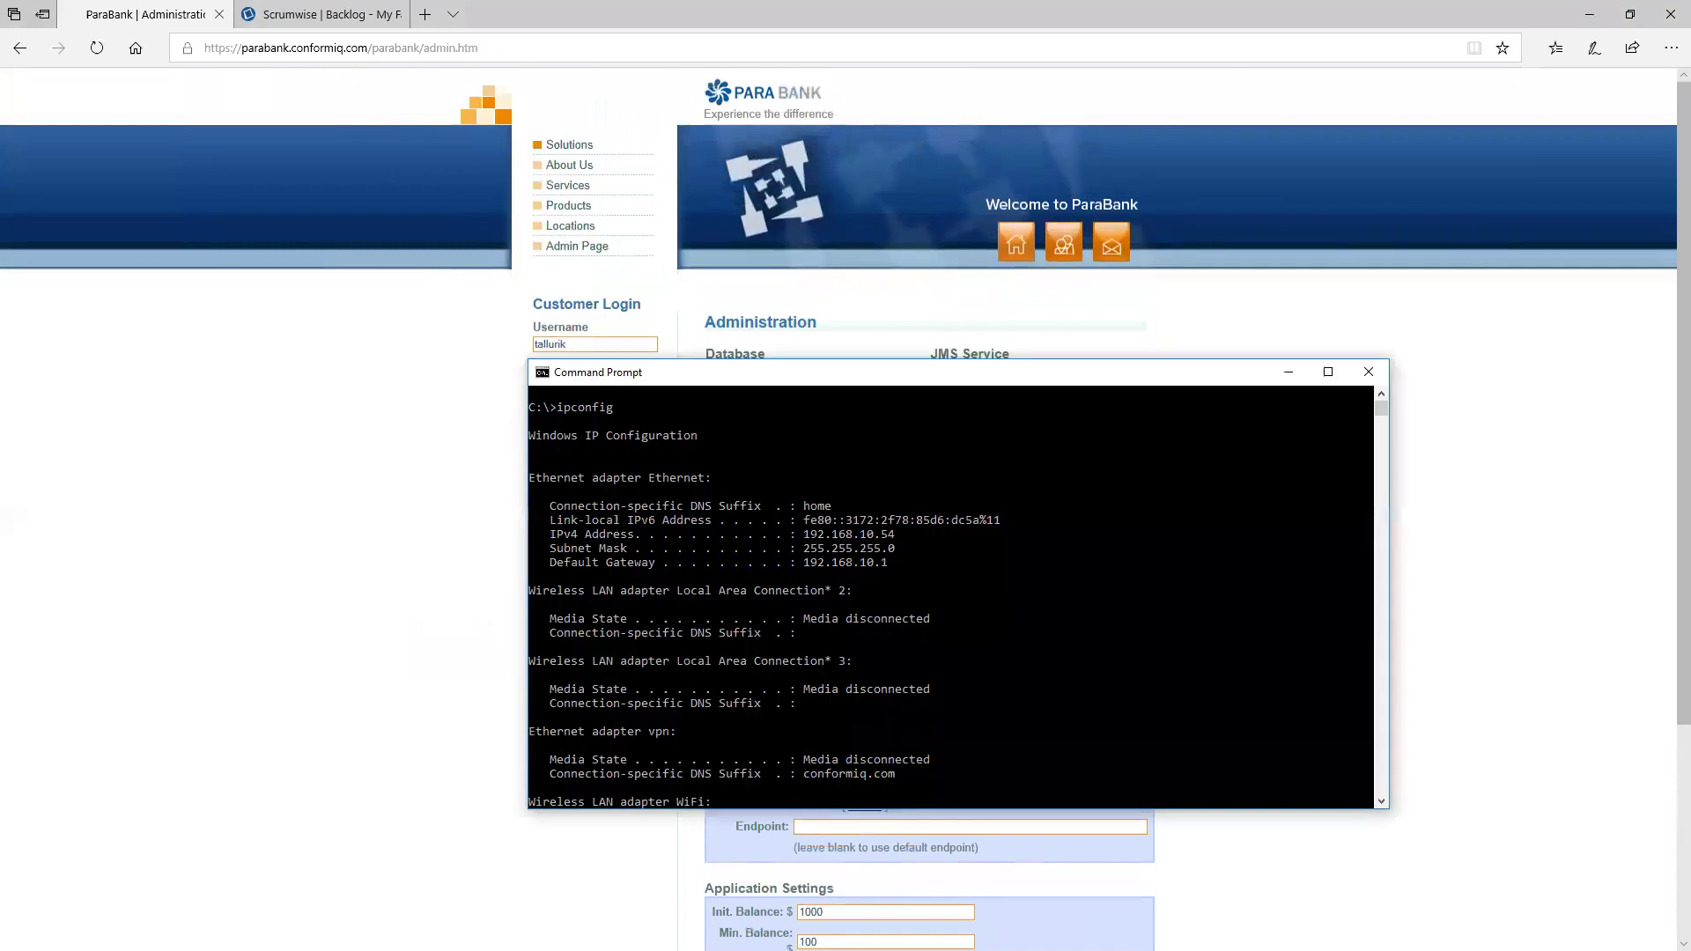
left_click(838, 676)
scroll(838, 676, "down", 11)
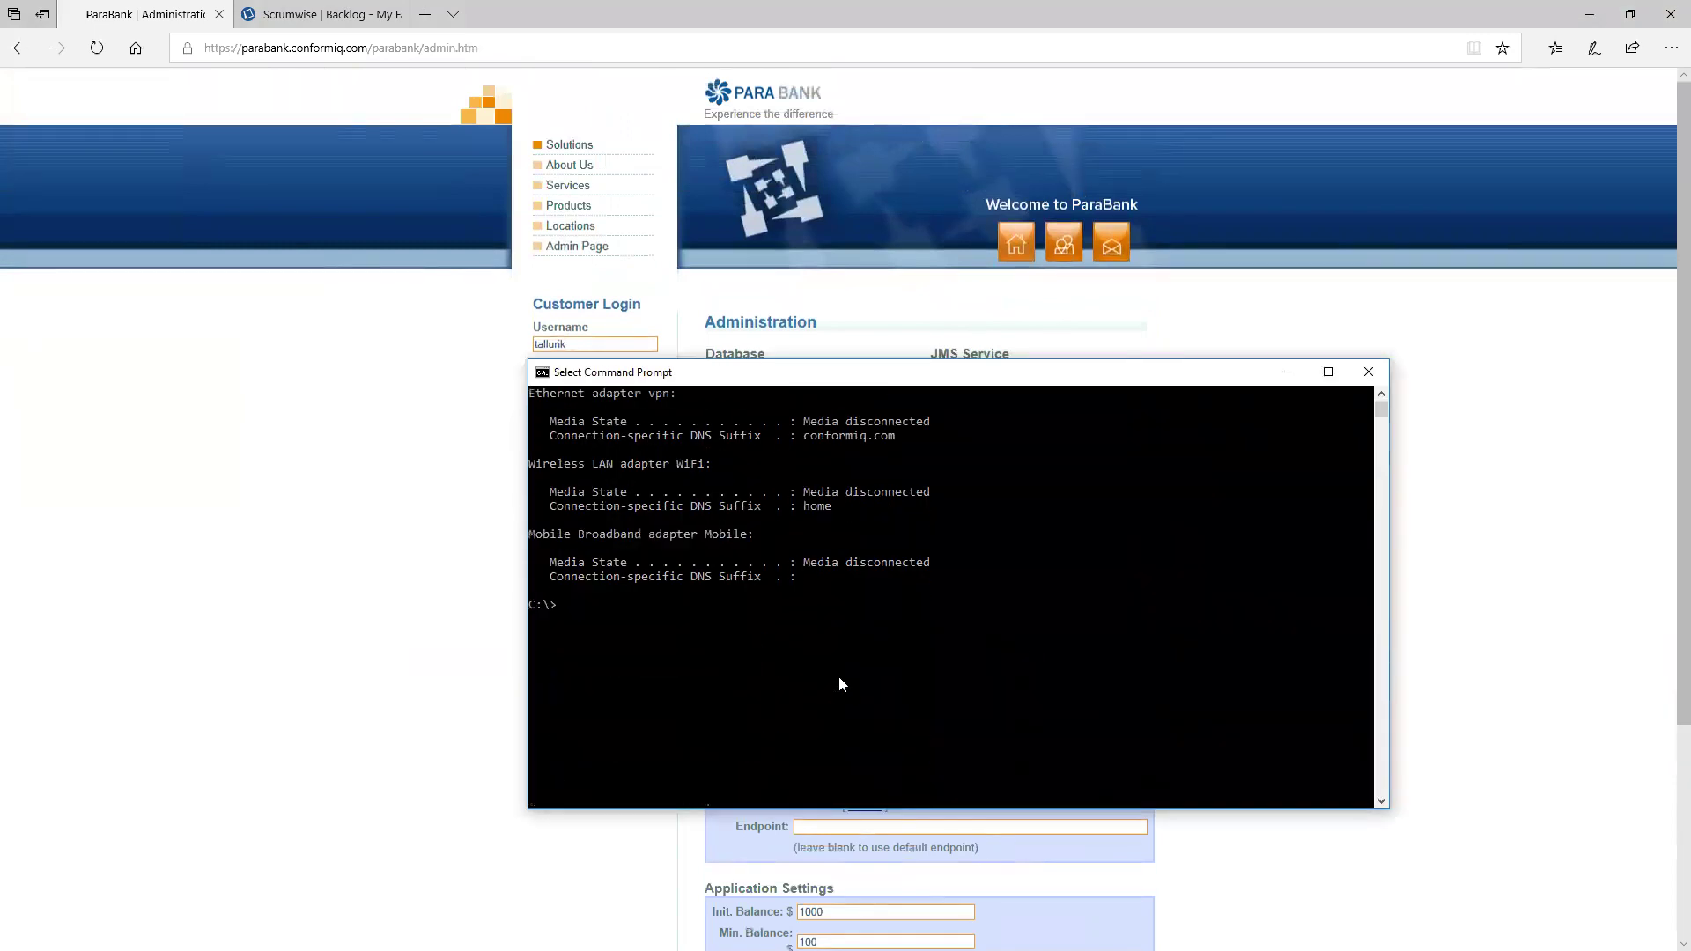
scroll(838, 684, "down", 3)
scroll(838, 683, "up", 1)
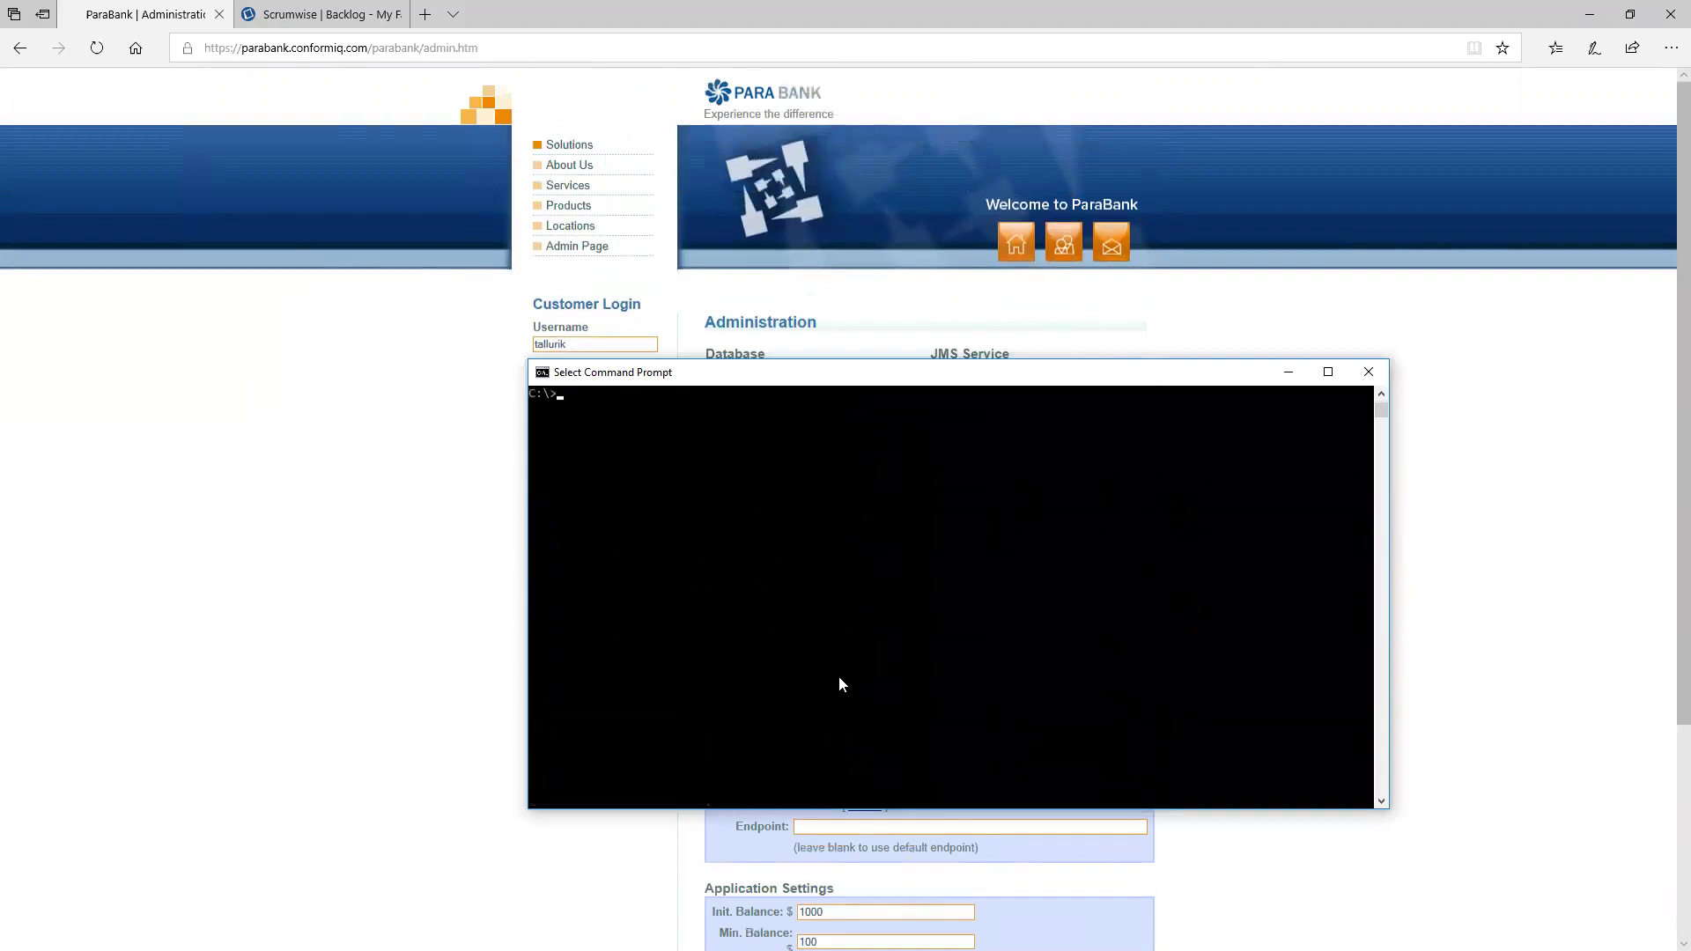
type("dir")
key("Return")
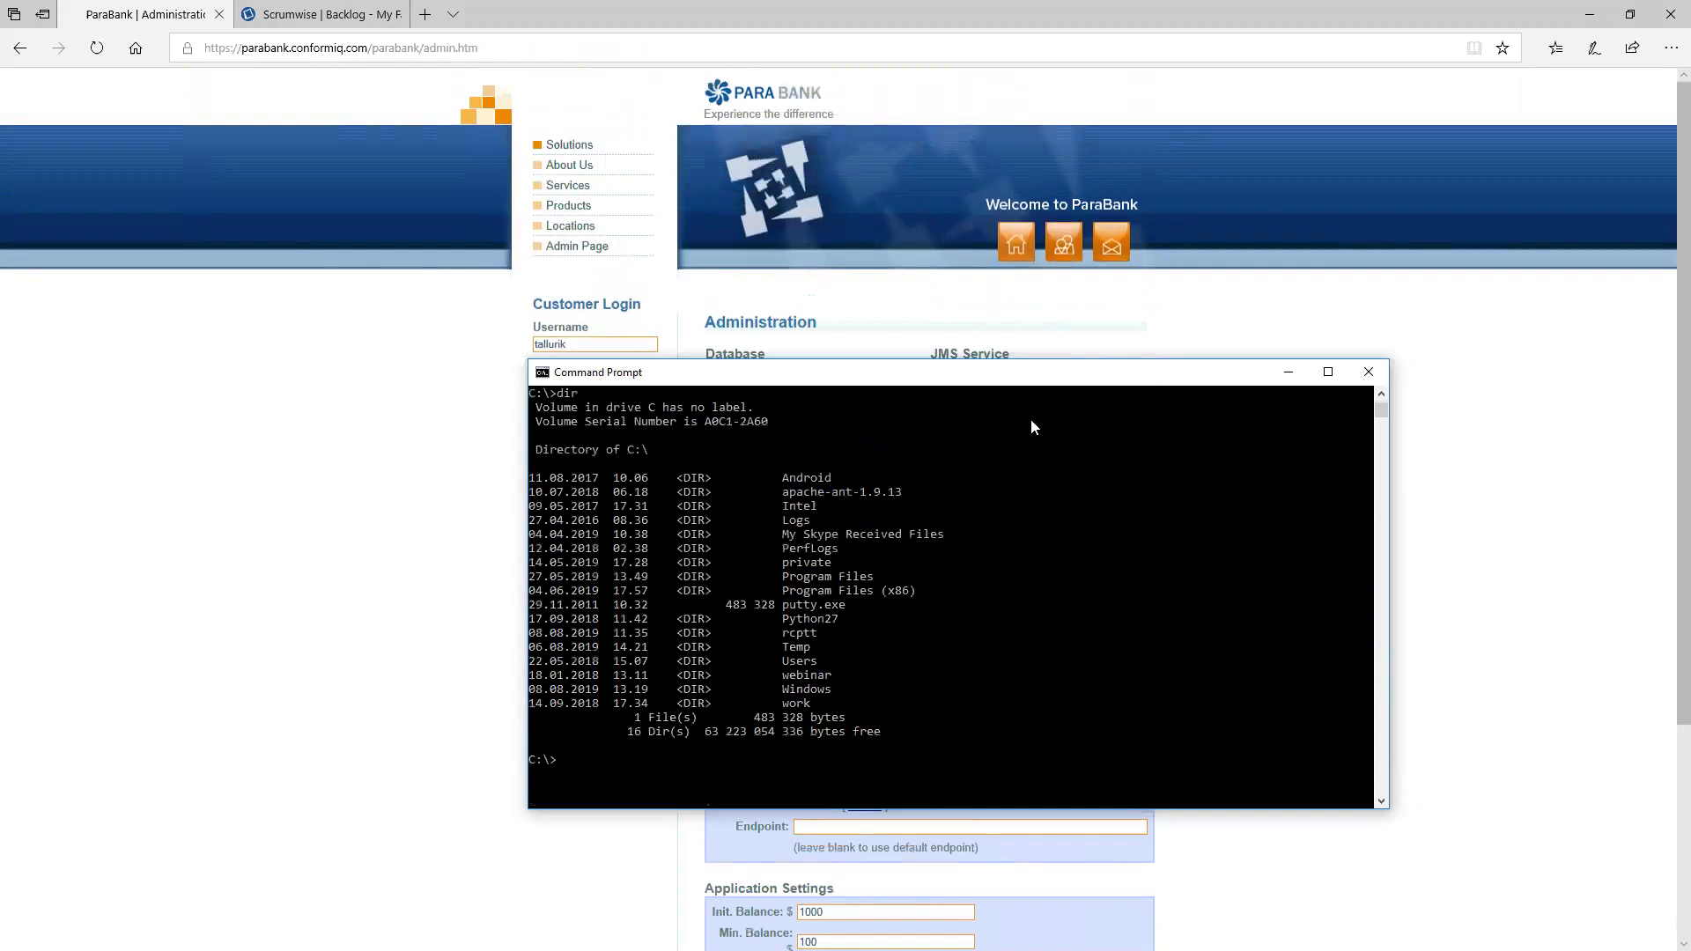
left_click_drag(531, 398, 927, 713)
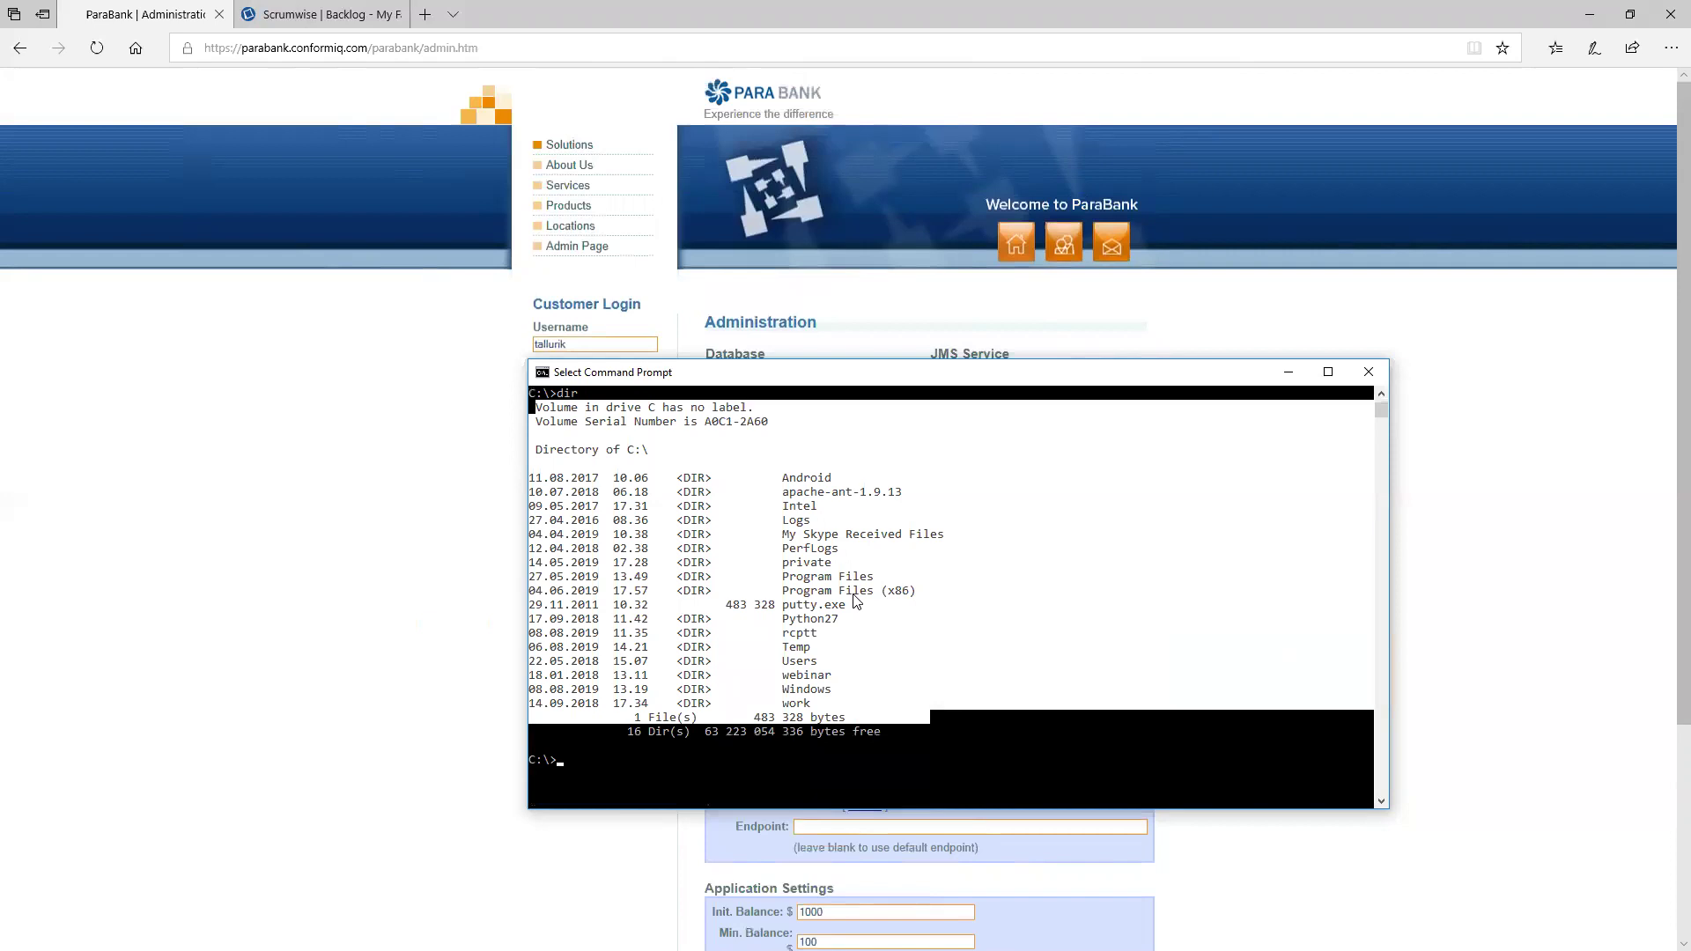
left_click(947, 703)
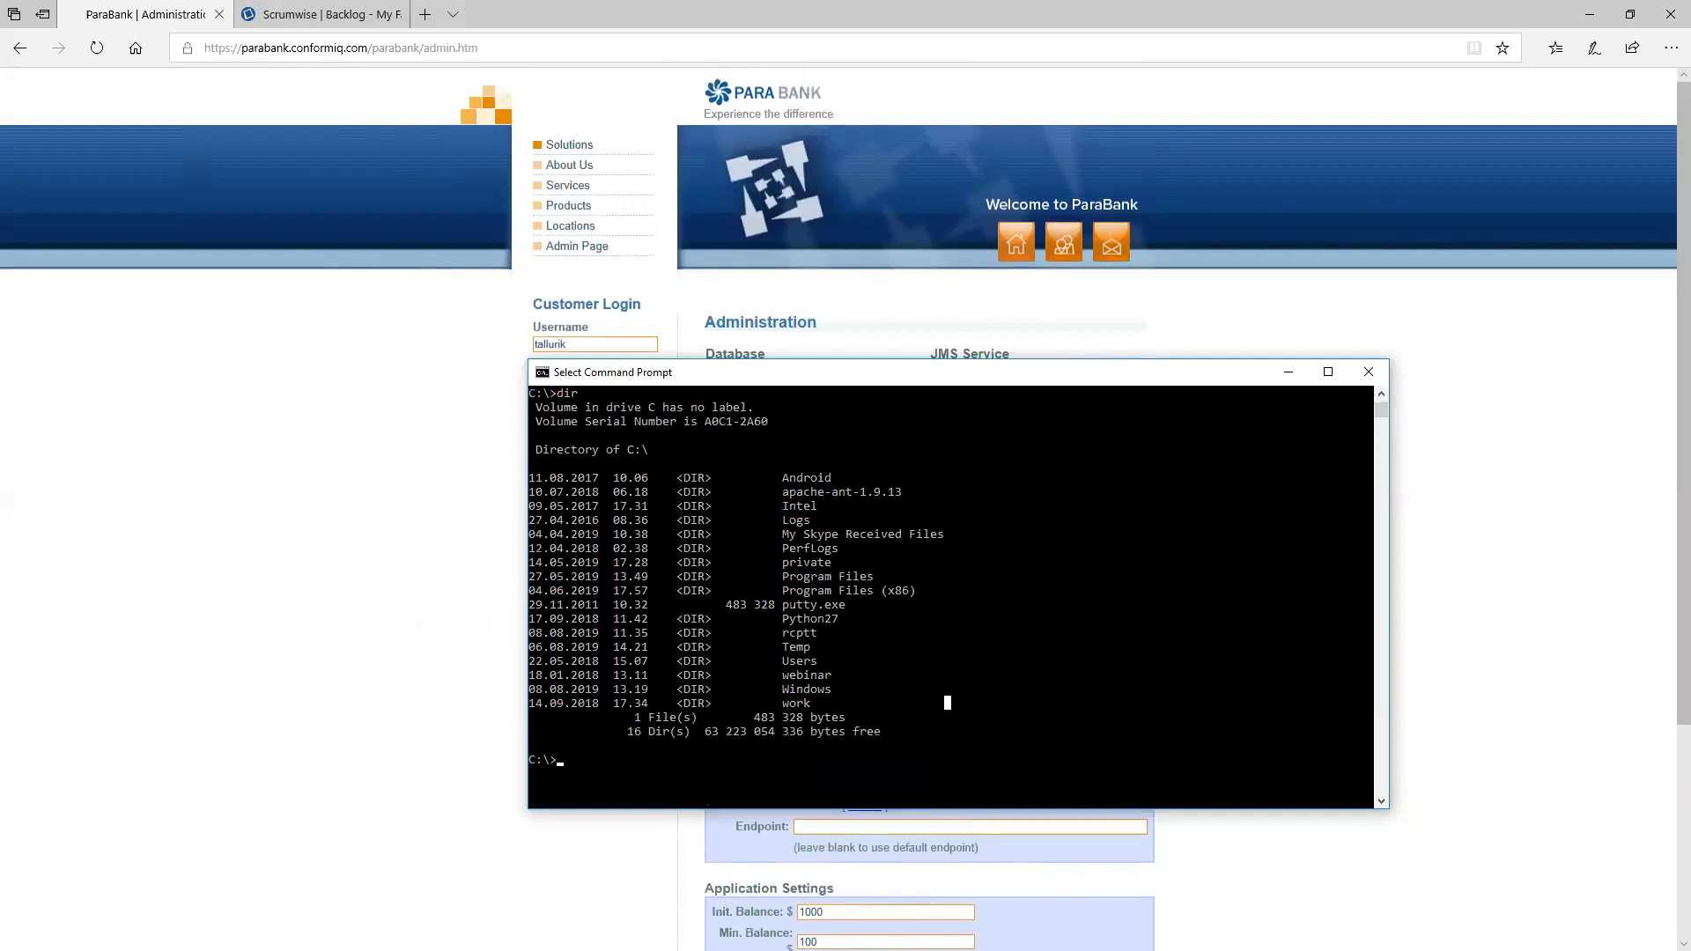
Switch to the Parabank Manual Tests.xls workbook in Excel and examine the test step descriptions and the first expected result.
key("alt+Tab")
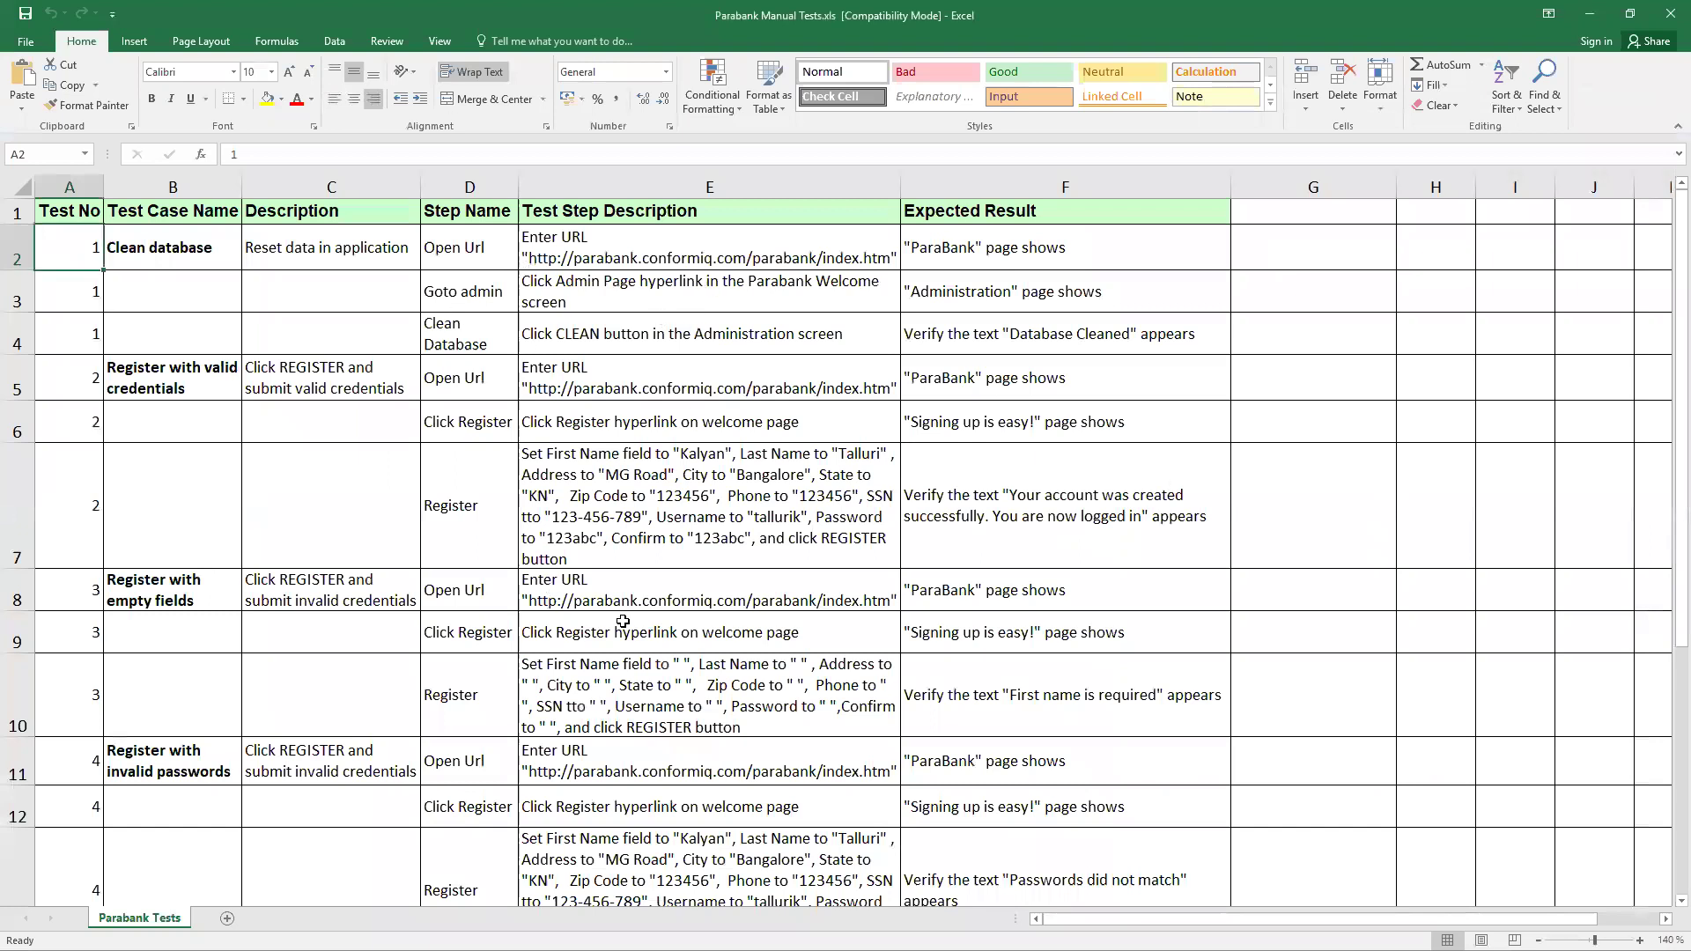
left_click(645, 253)
left_click(663, 325)
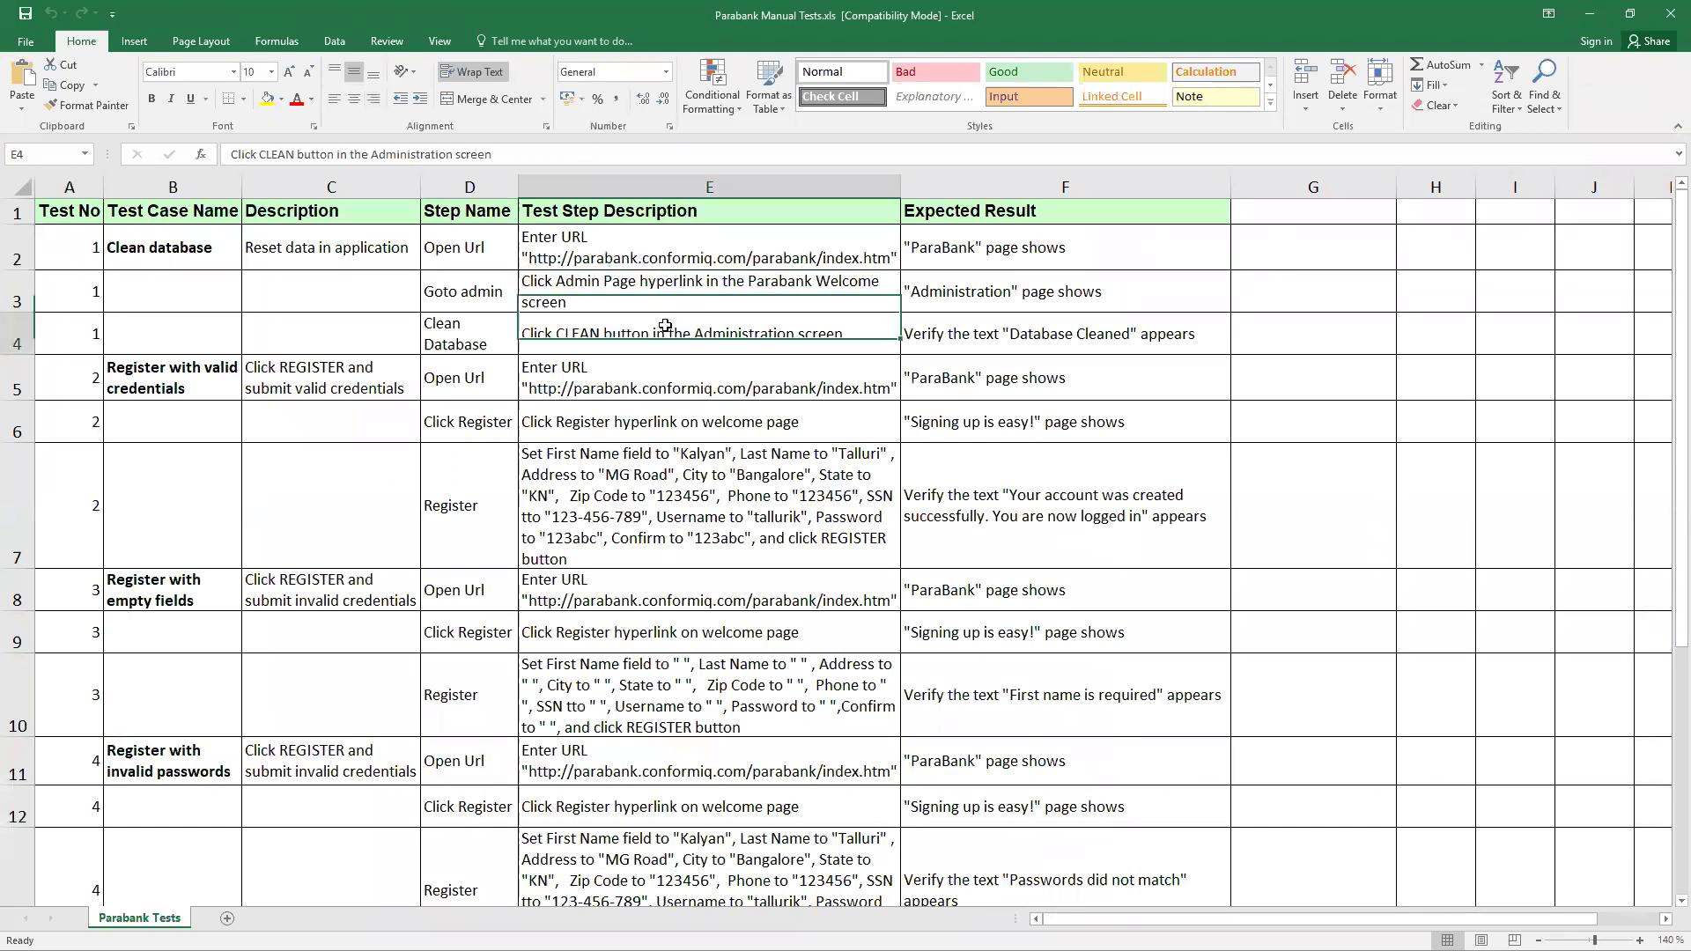
left_click(707, 485)
left_click(766, 590)
left_click(815, 291)
left_click(856, 249)
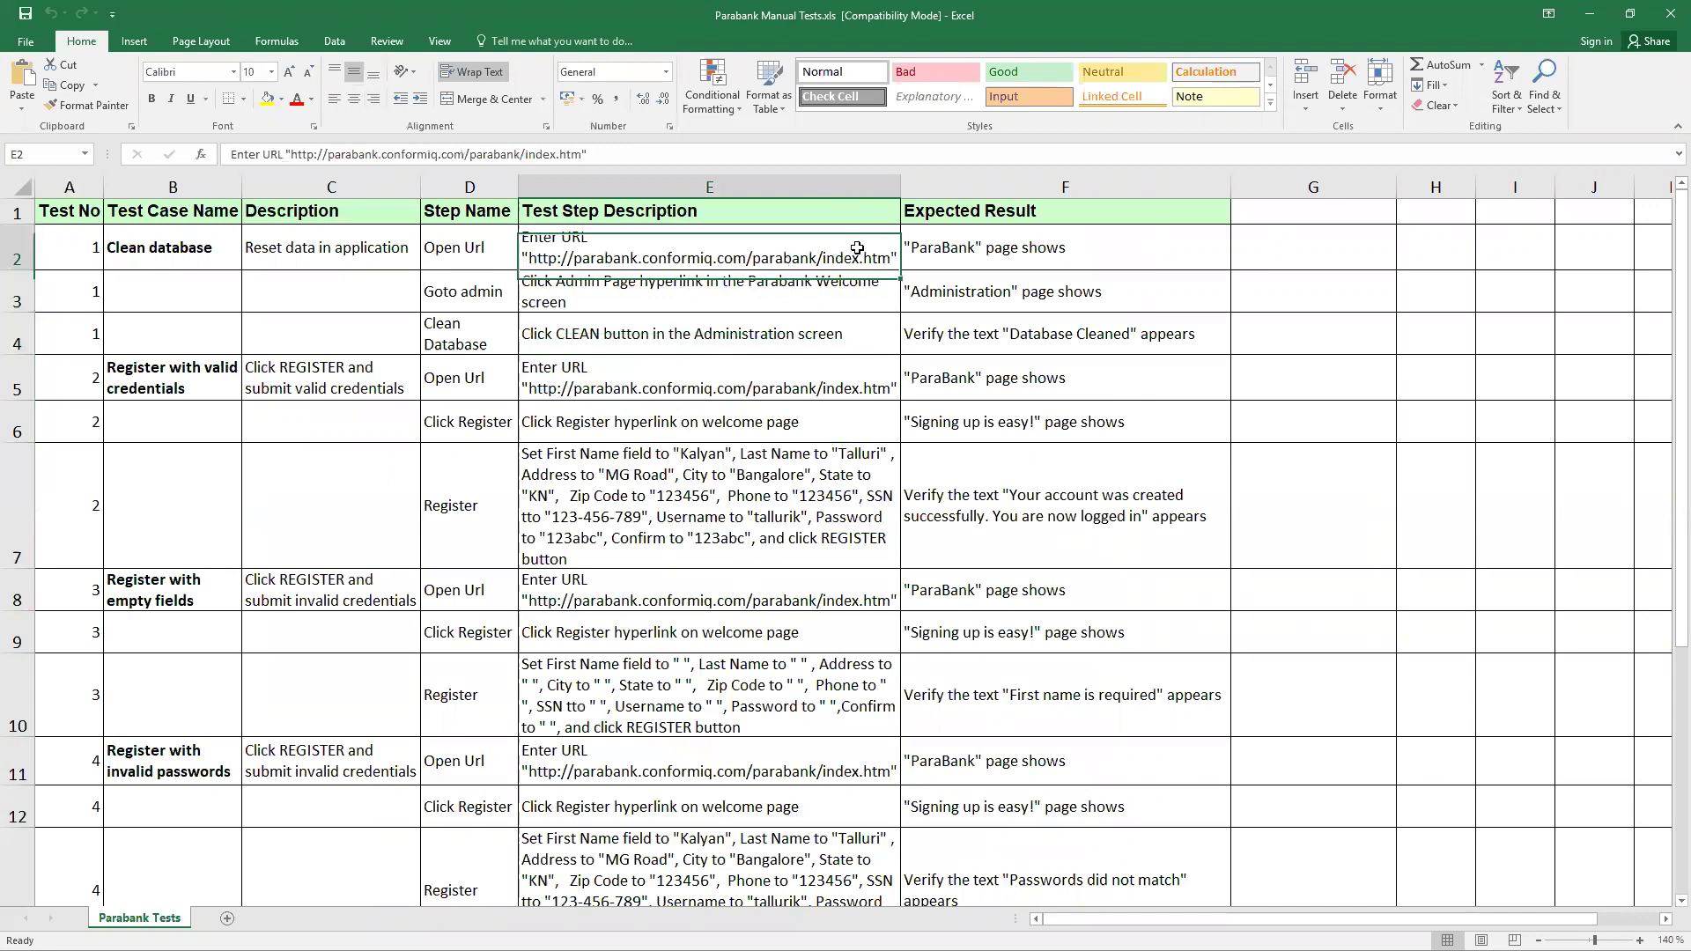
key("Right")
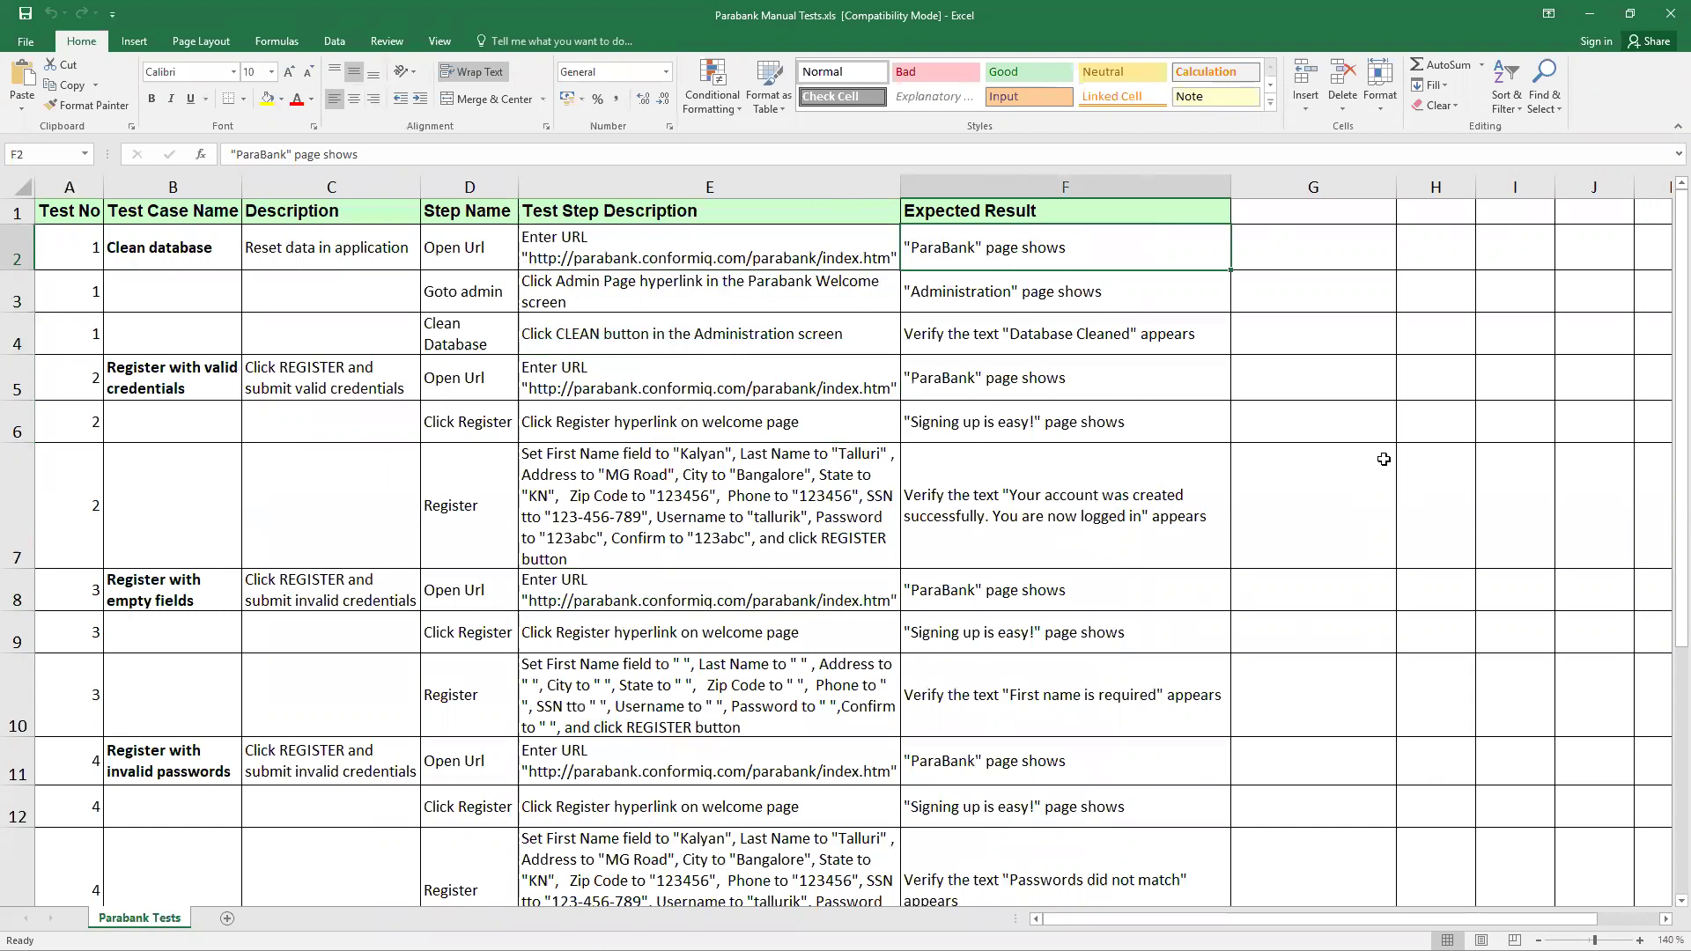
Switch to Conformiq Workbench and import Parabank Manual Tests.xls into the Parabank Manual project with Import Excel Manual Tests.
left_click(1590, 15)
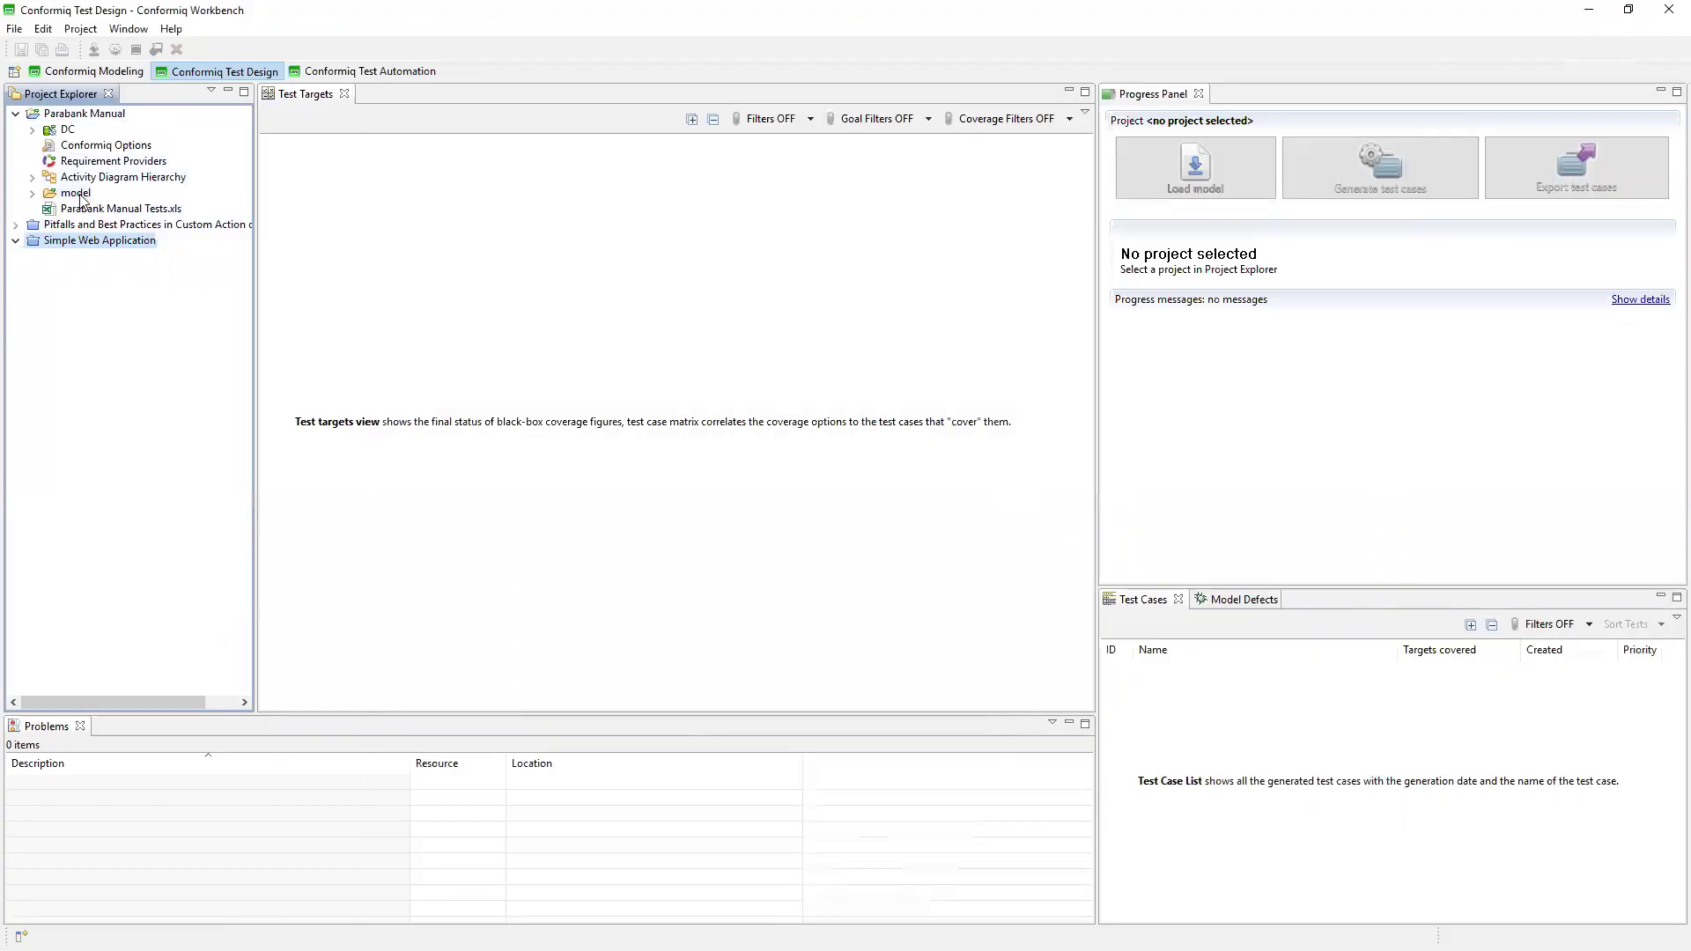
right_click(82, 118)
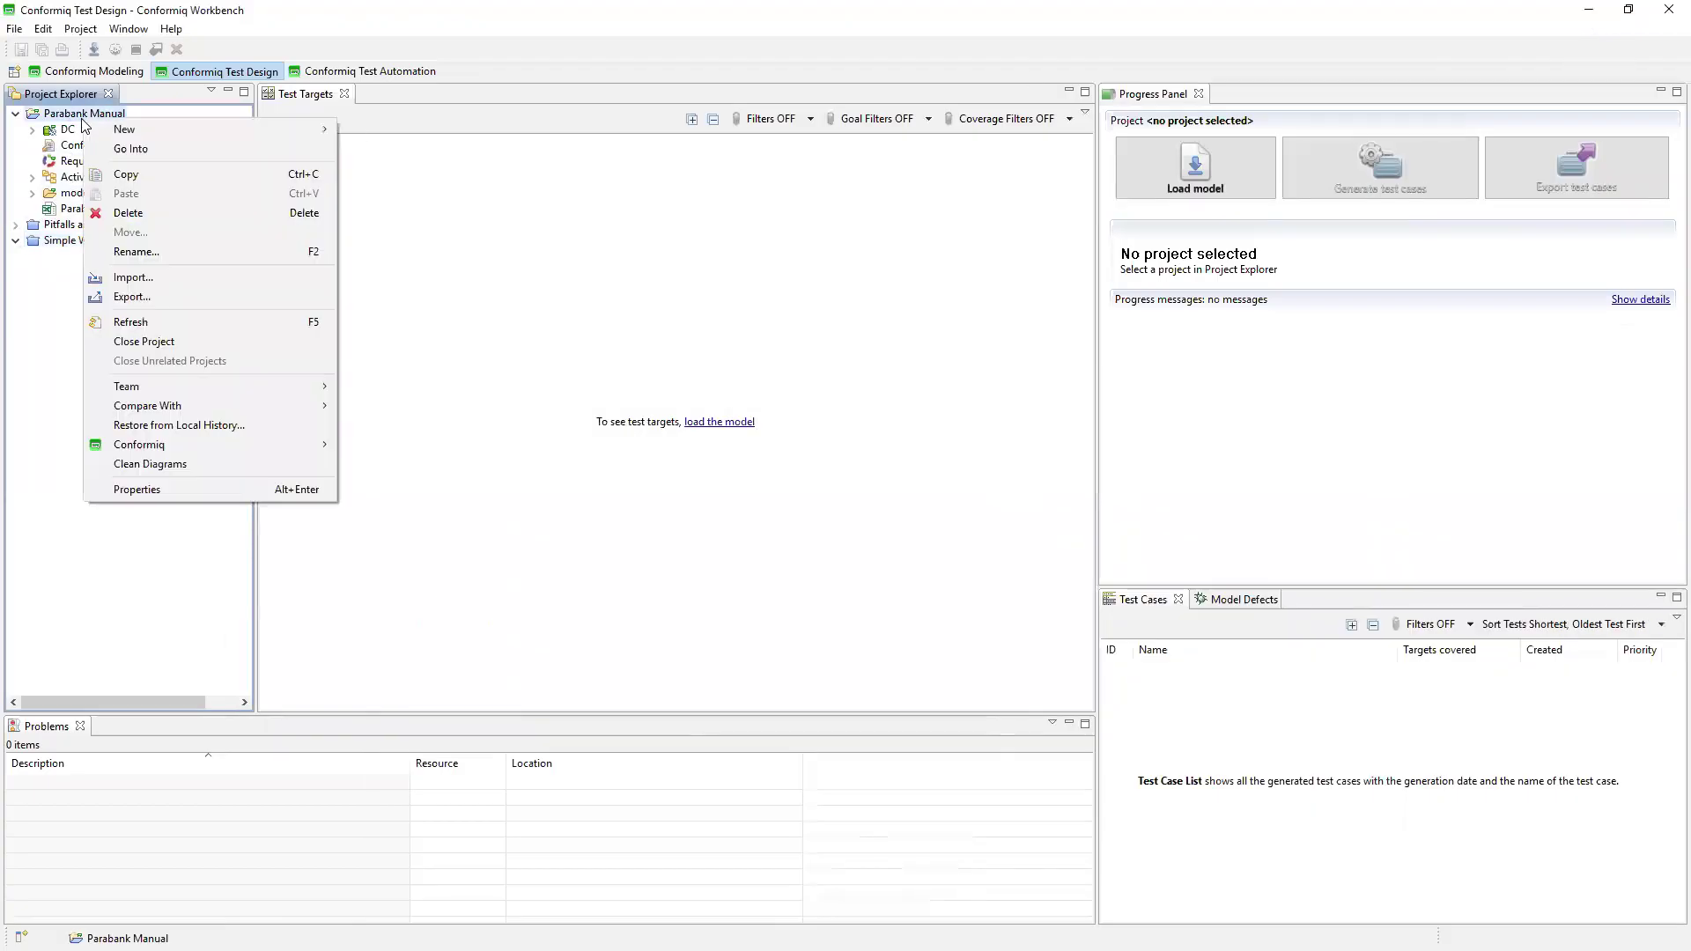
left_click(142, 280)
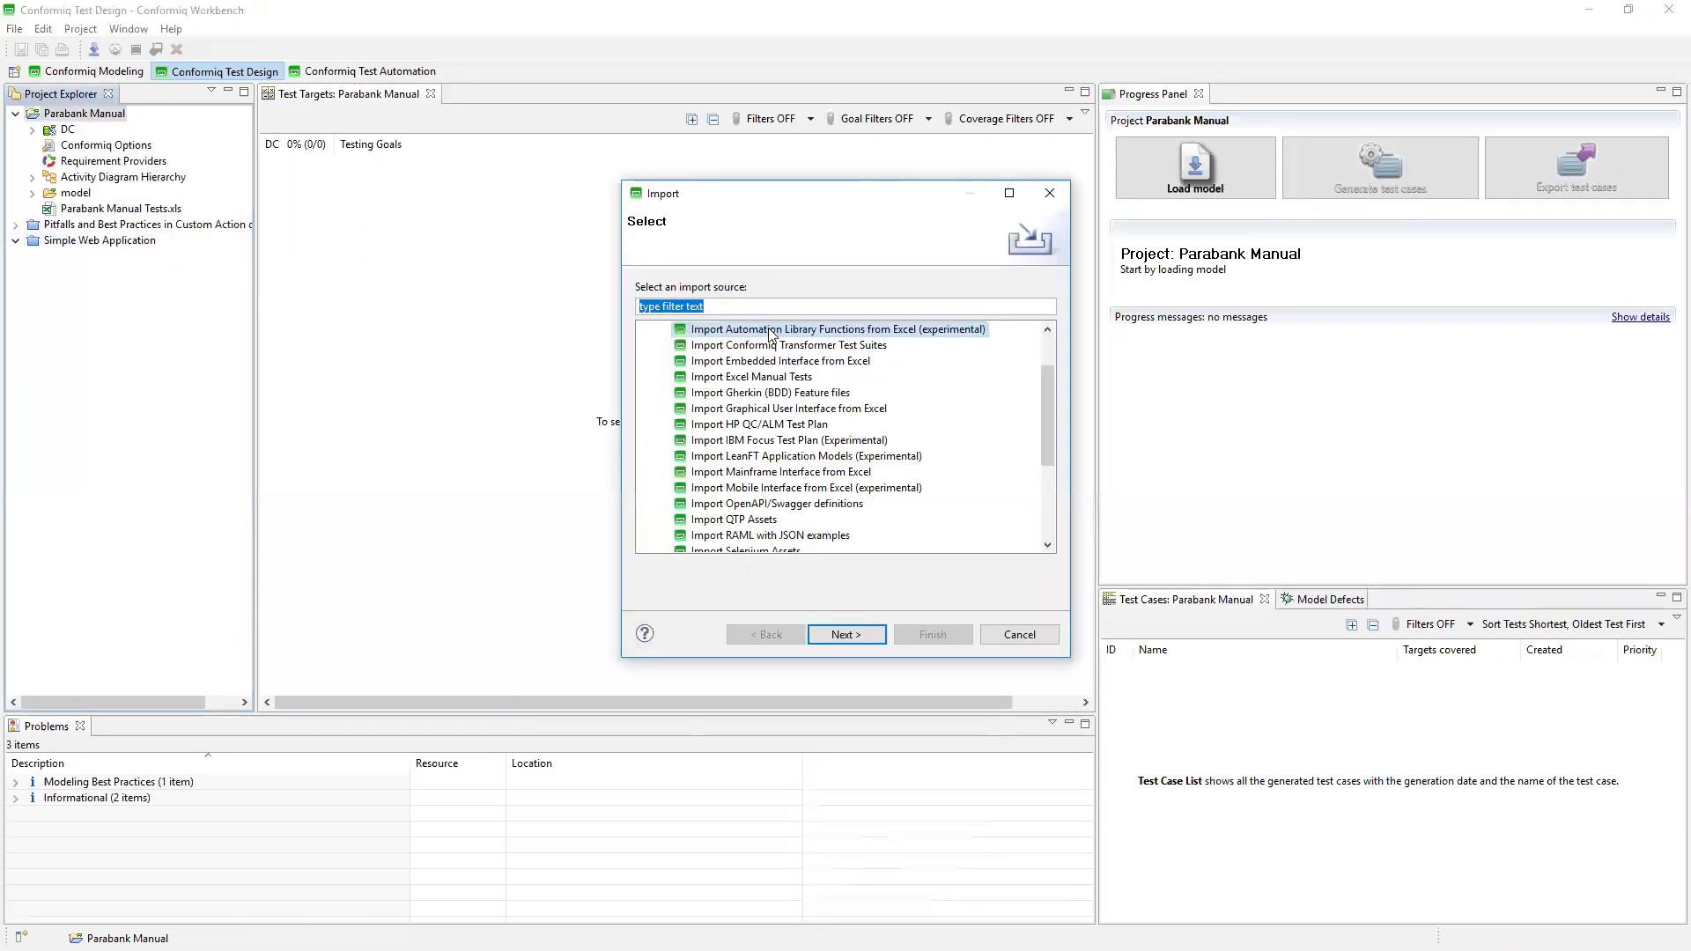
left_click(818, 377)
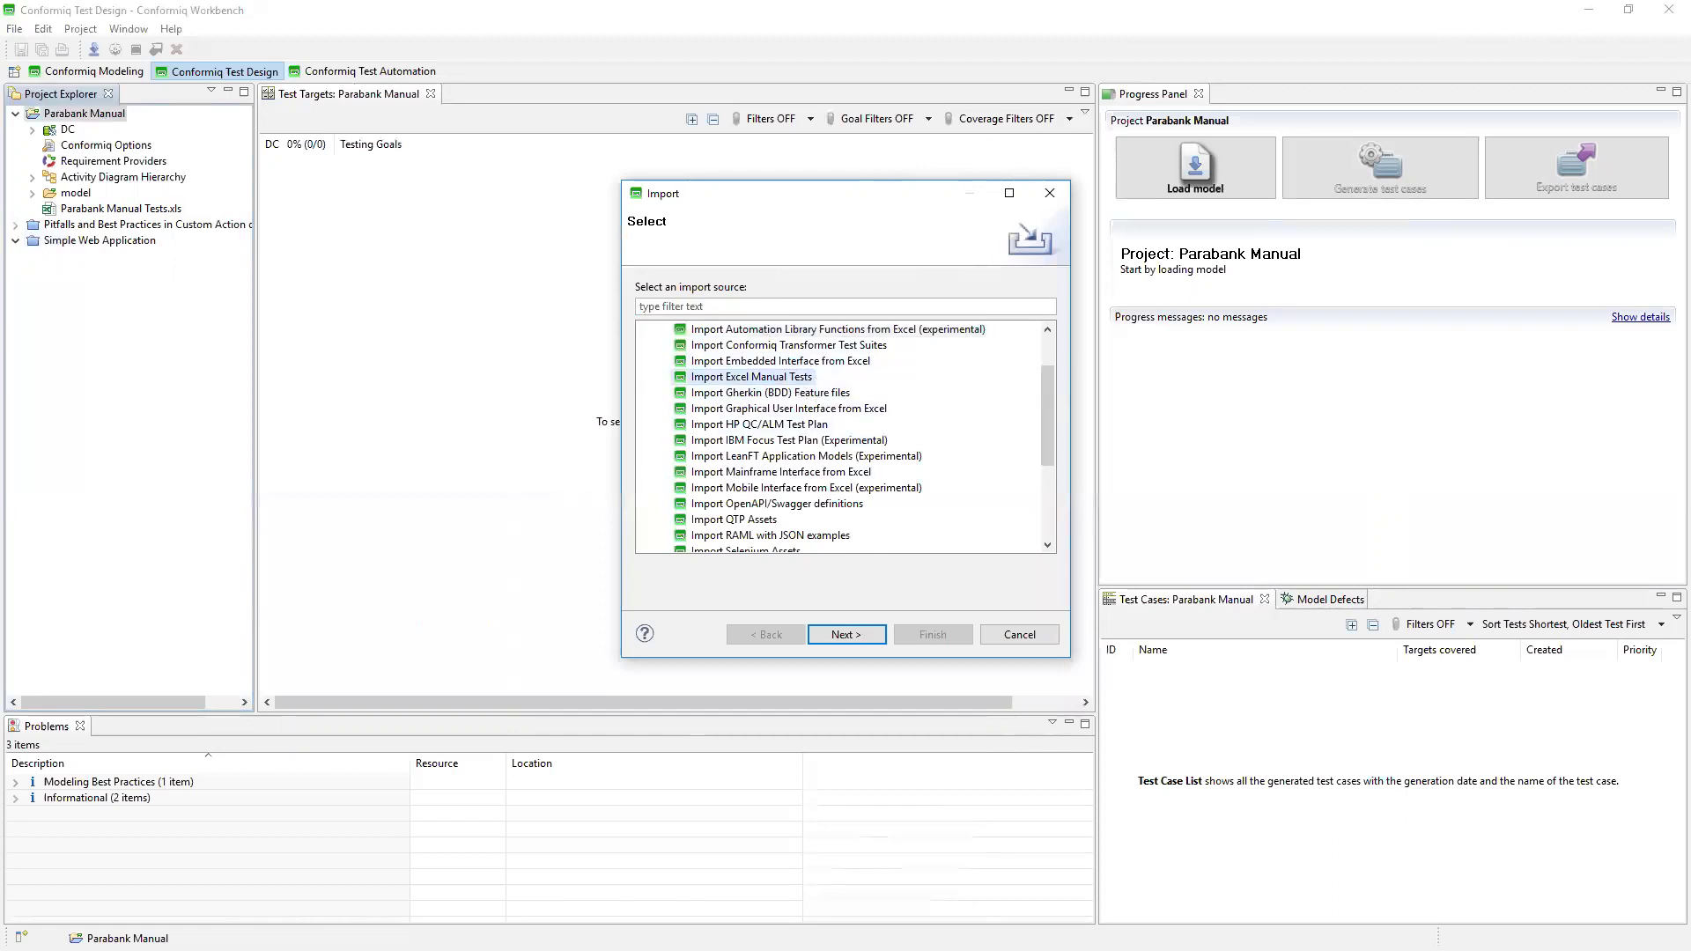
left_click(853, 634)
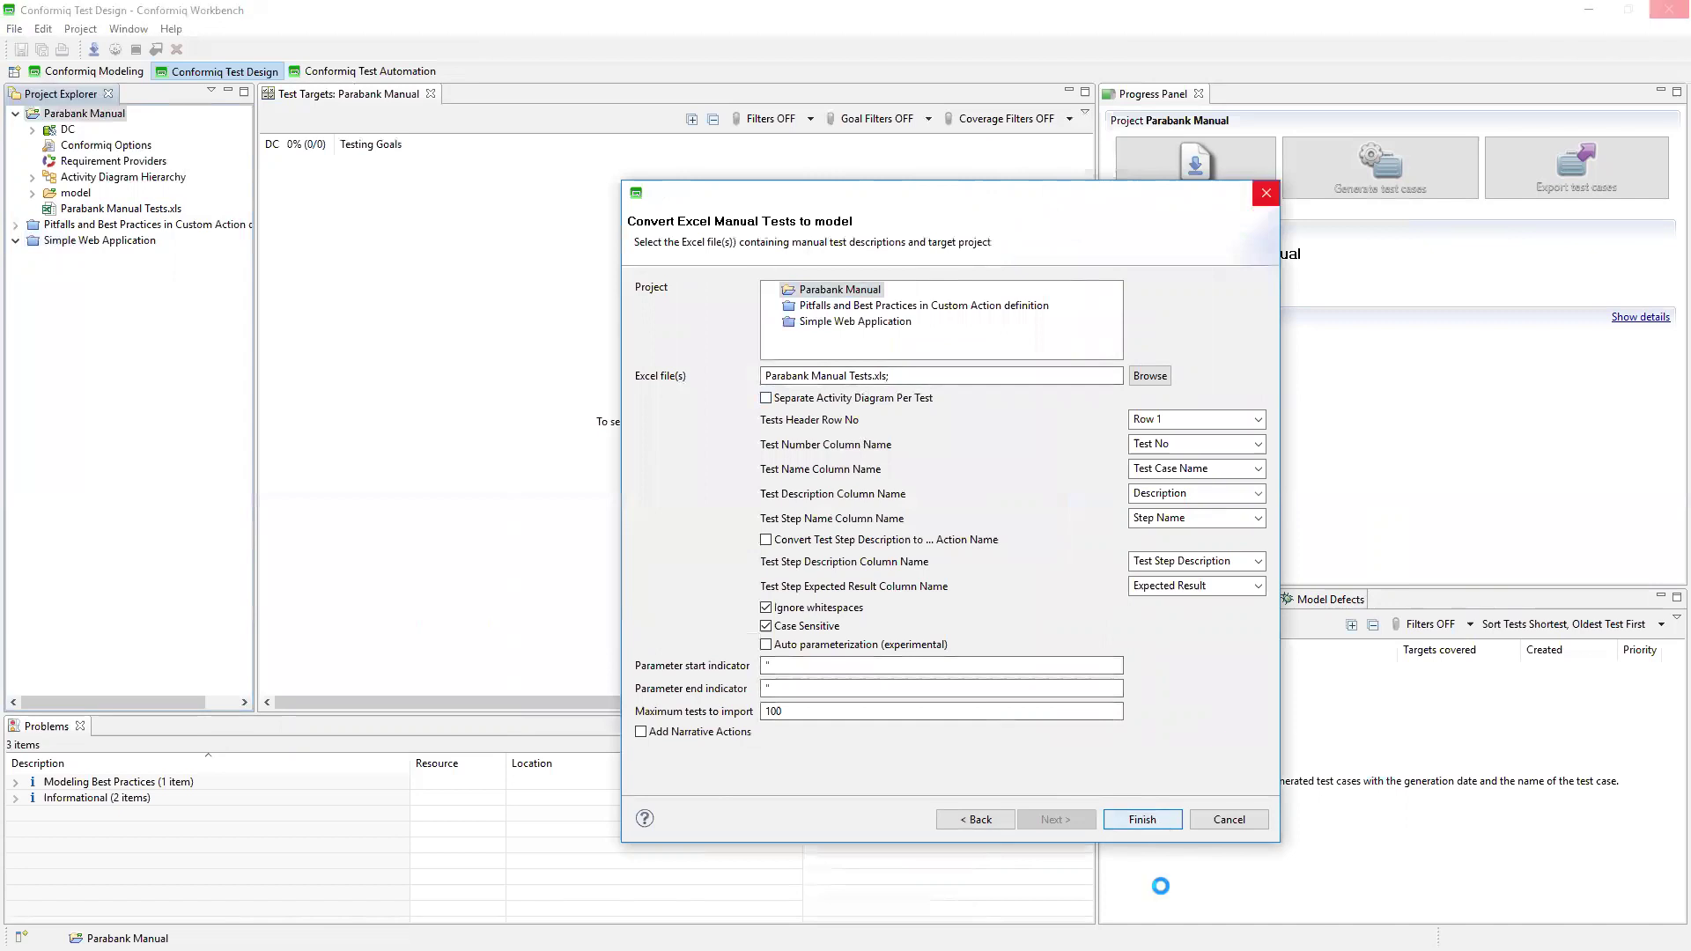
left_click(1154, 555)
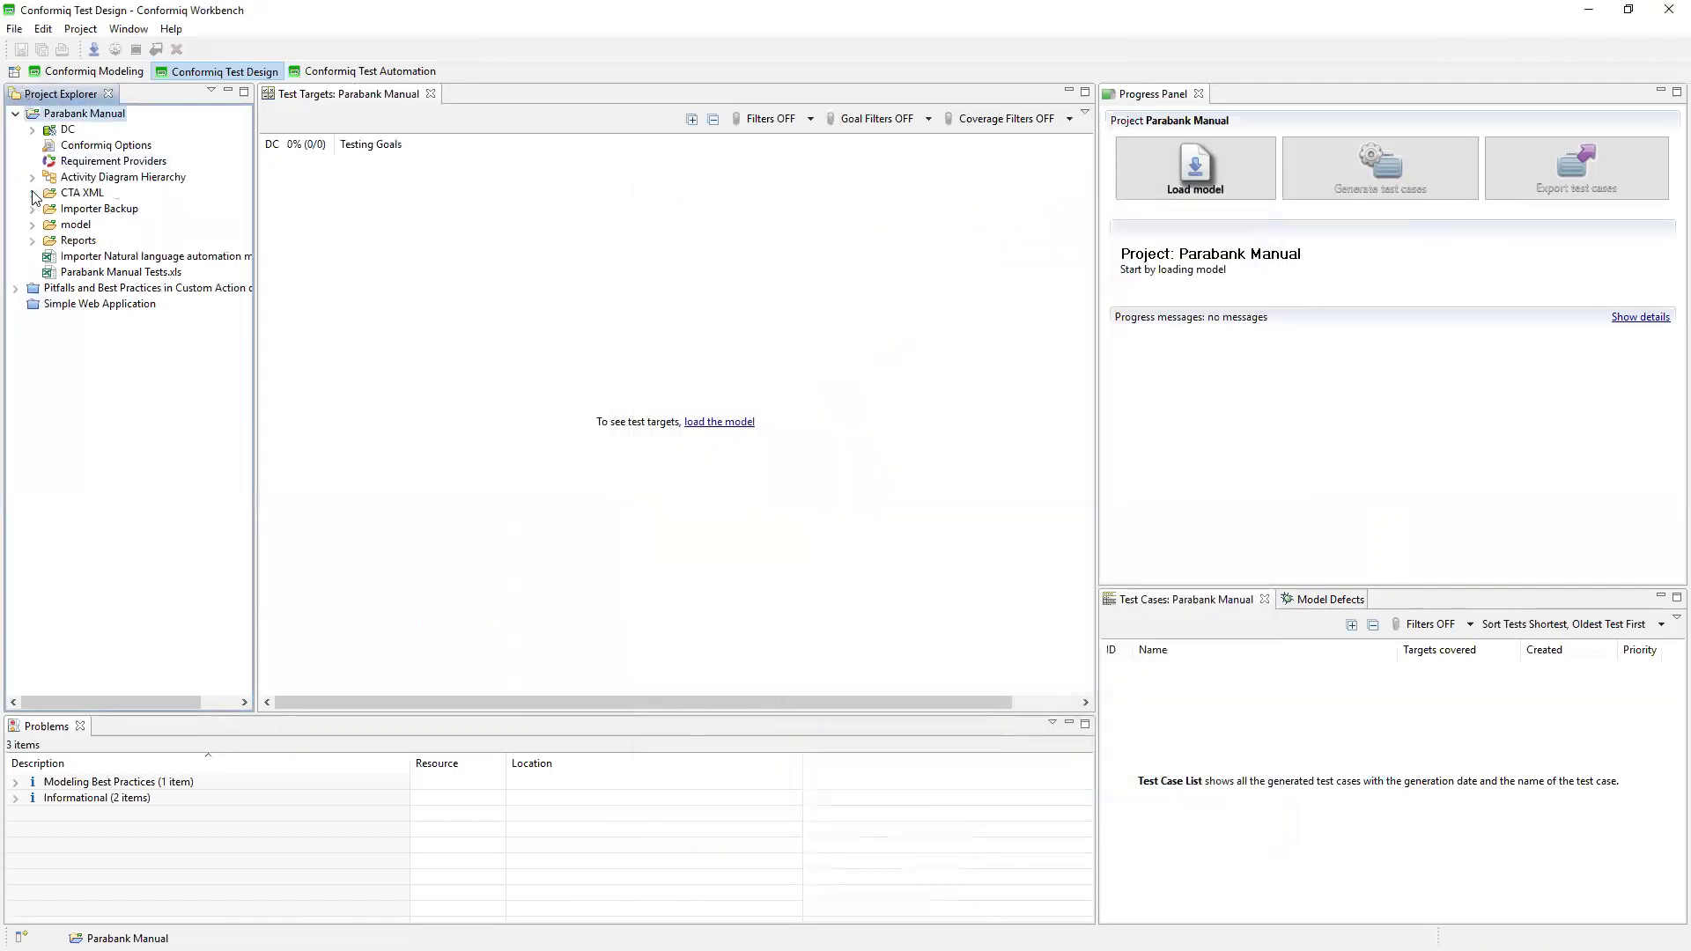
Open the imported Parabank Tests activity diagram in the Conformiq Modeling perspective and inspect the properties of its Enter URL action.
left_click(33, 224)
double_click(124, 241)
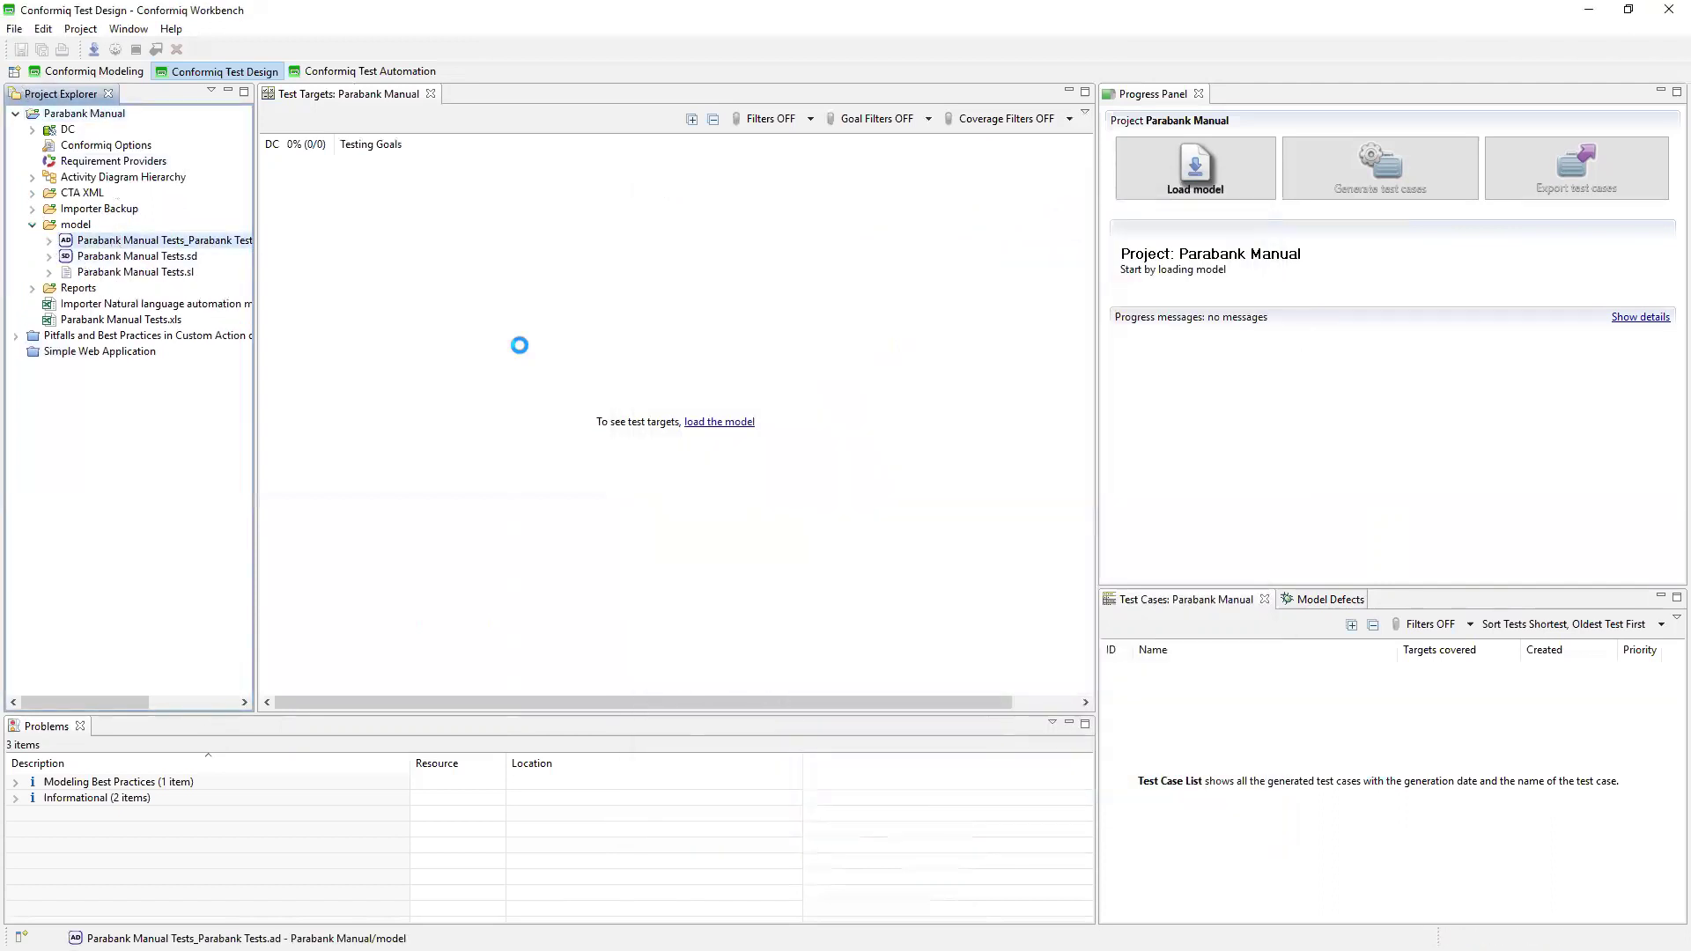
left_click(95, 72)
scroll(903, 541, "down", 3)
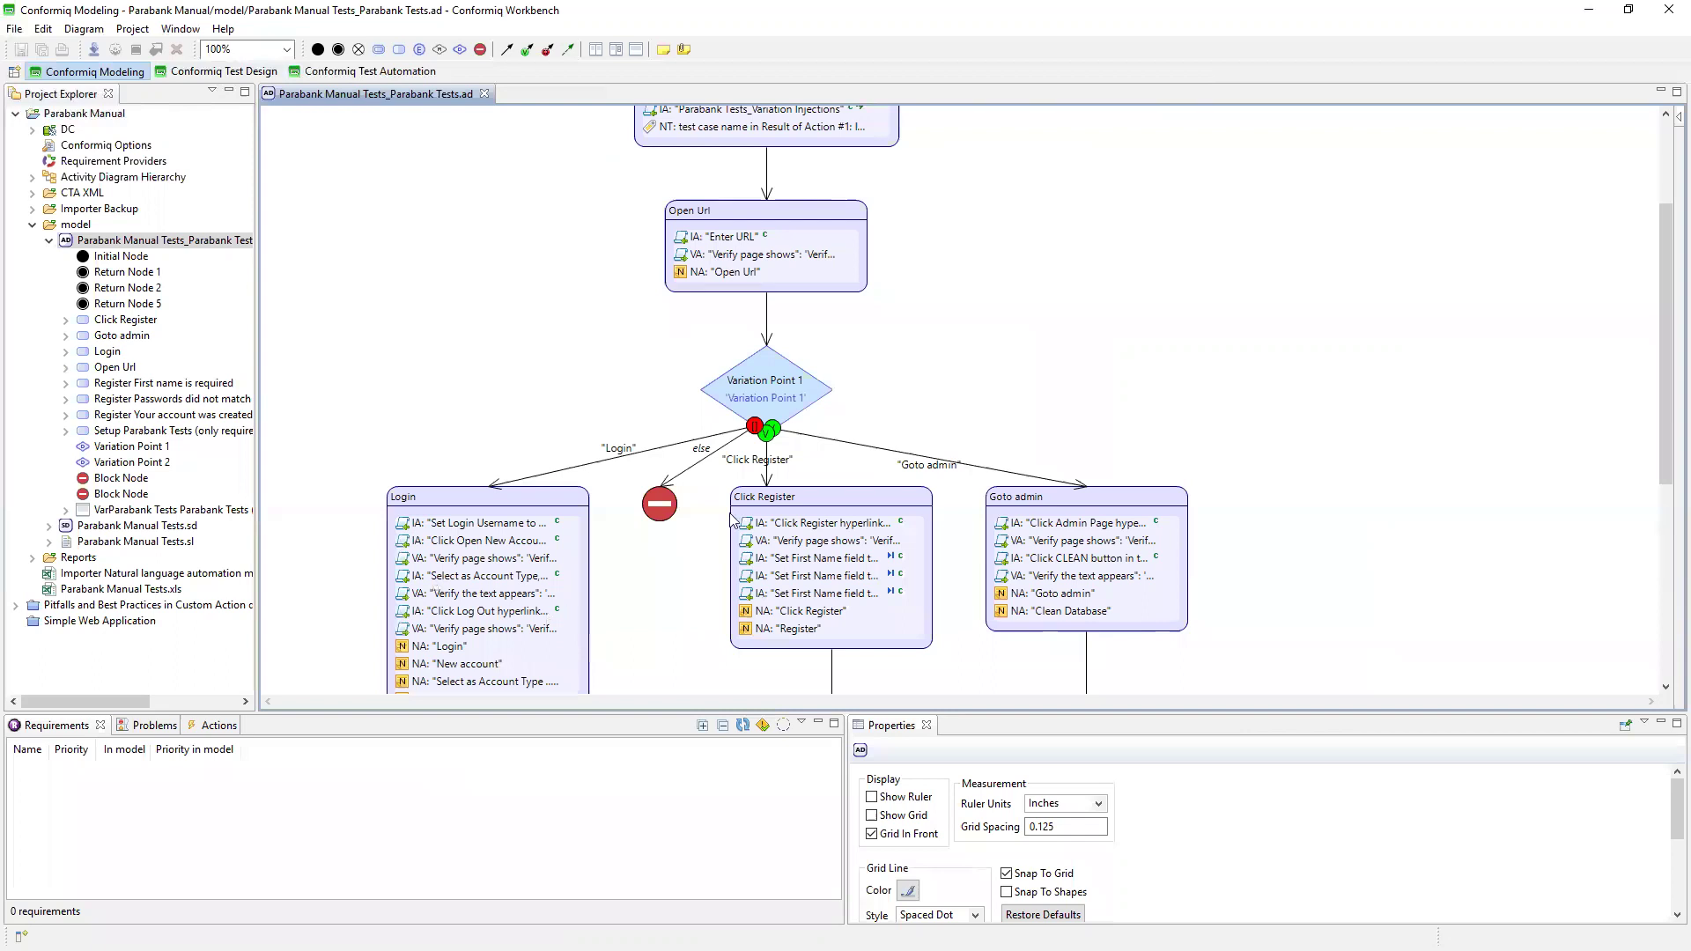
left_click(747, 240)
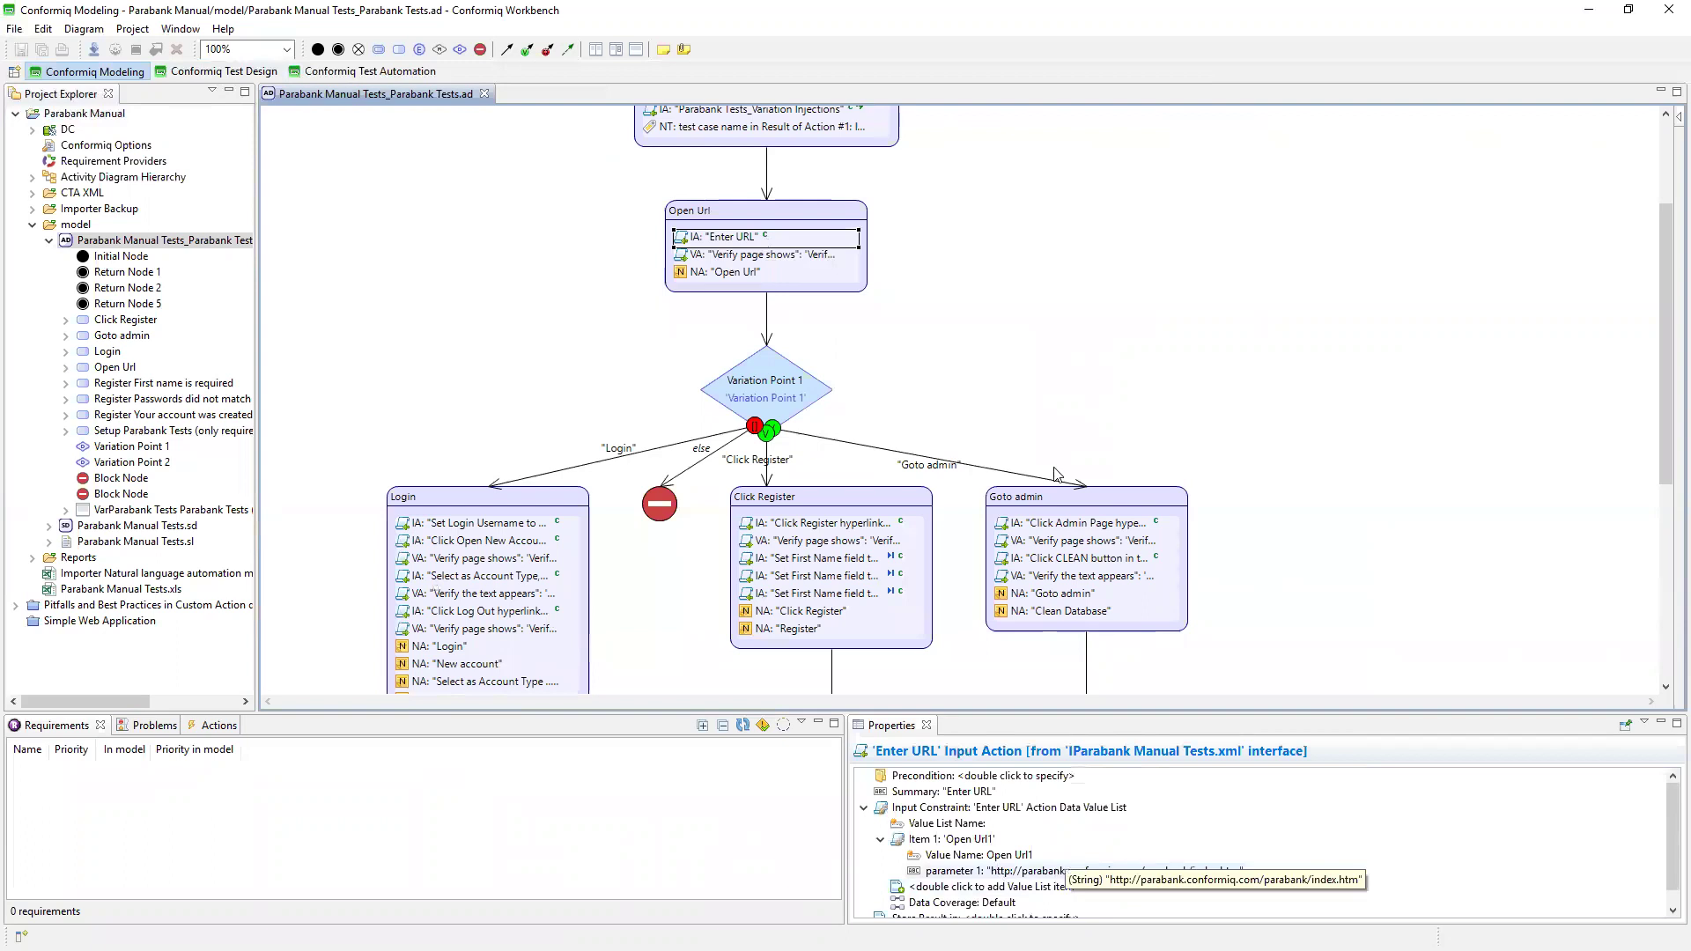
Open the Parabank Manual Tests.sd structure diagram and arrange it with Orthogonal Layout.
left_click(48, 526)
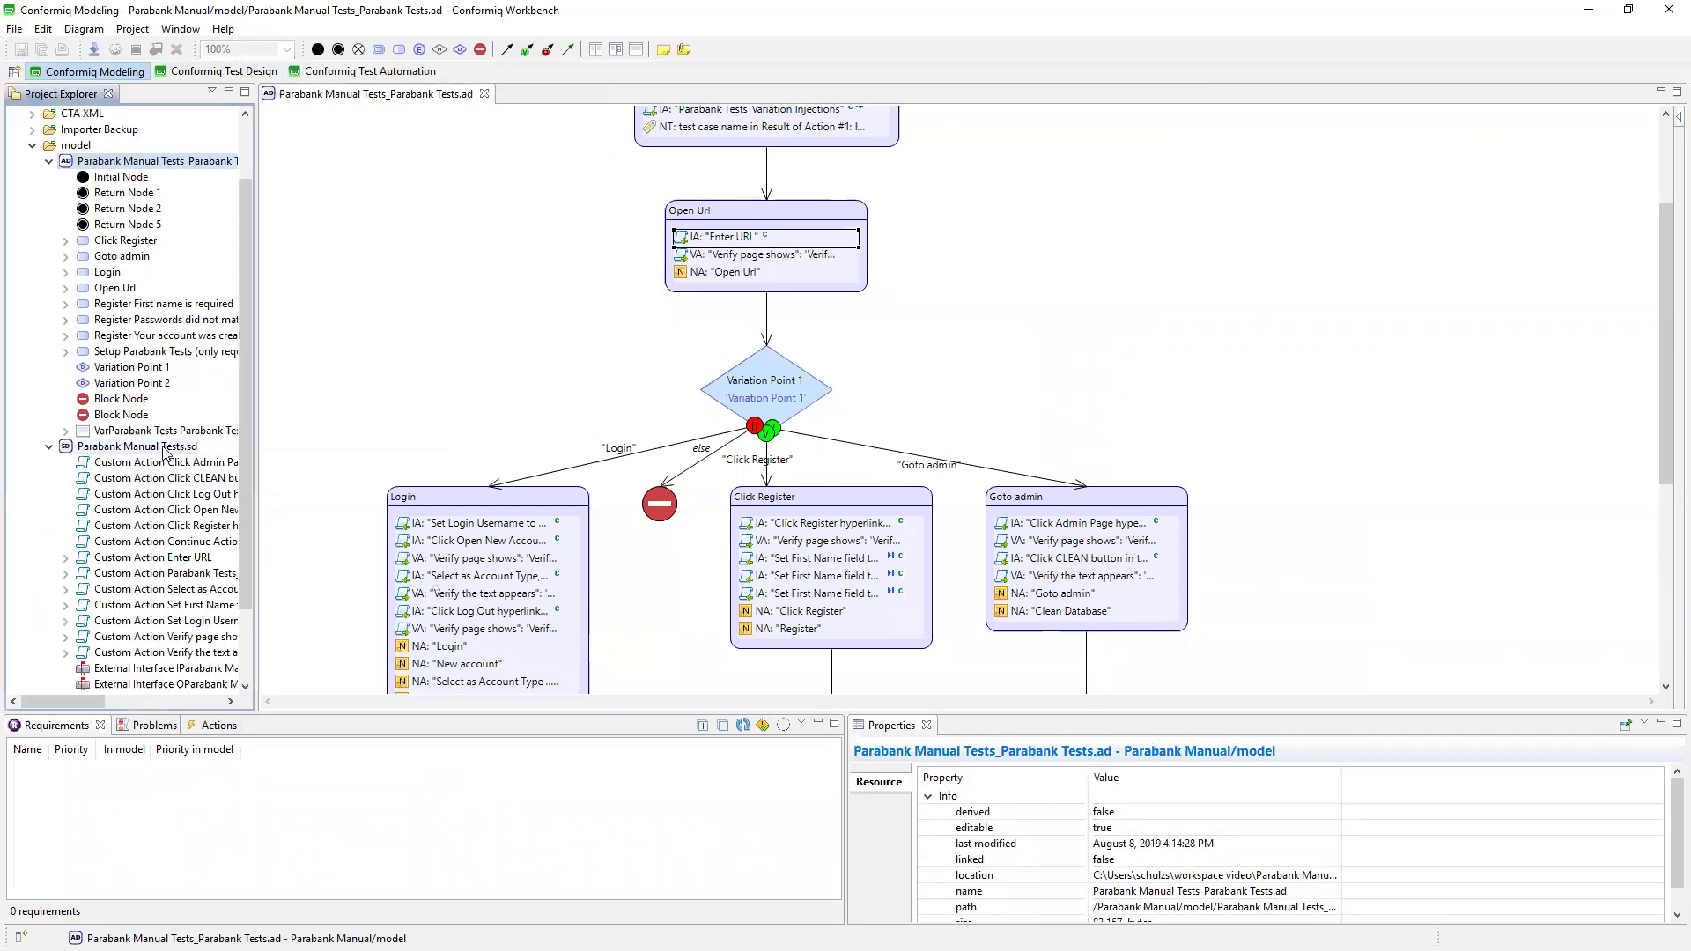
left_click(163, 447)
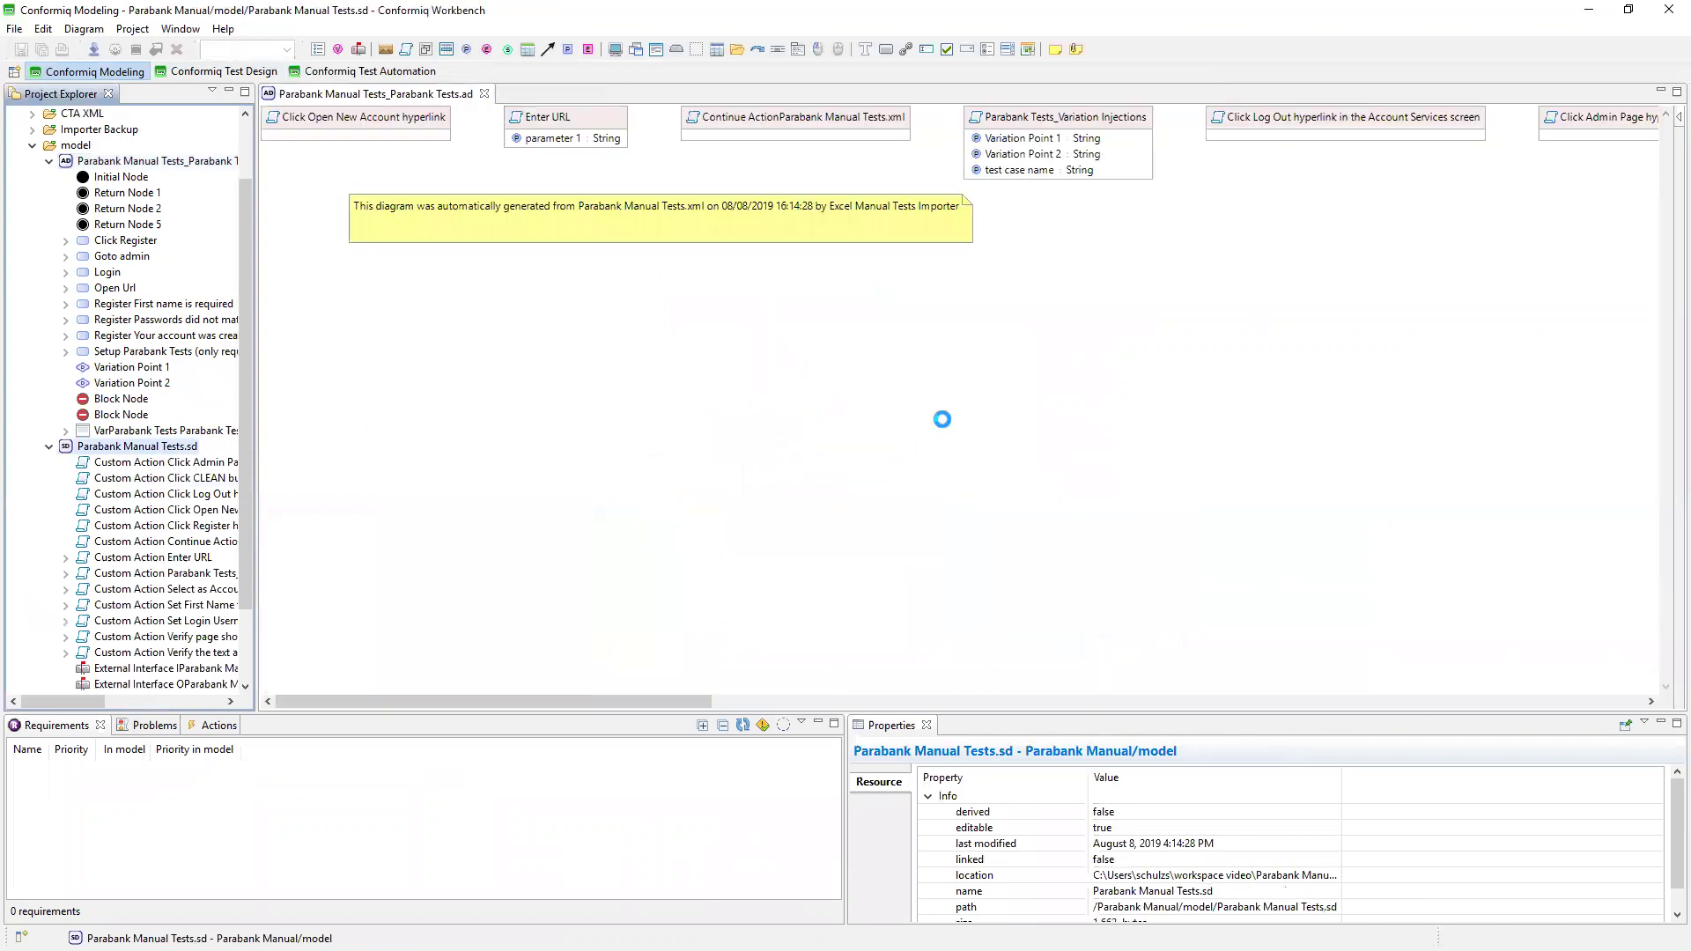
right_click(925, 448)
mouse_move(1039, 479)
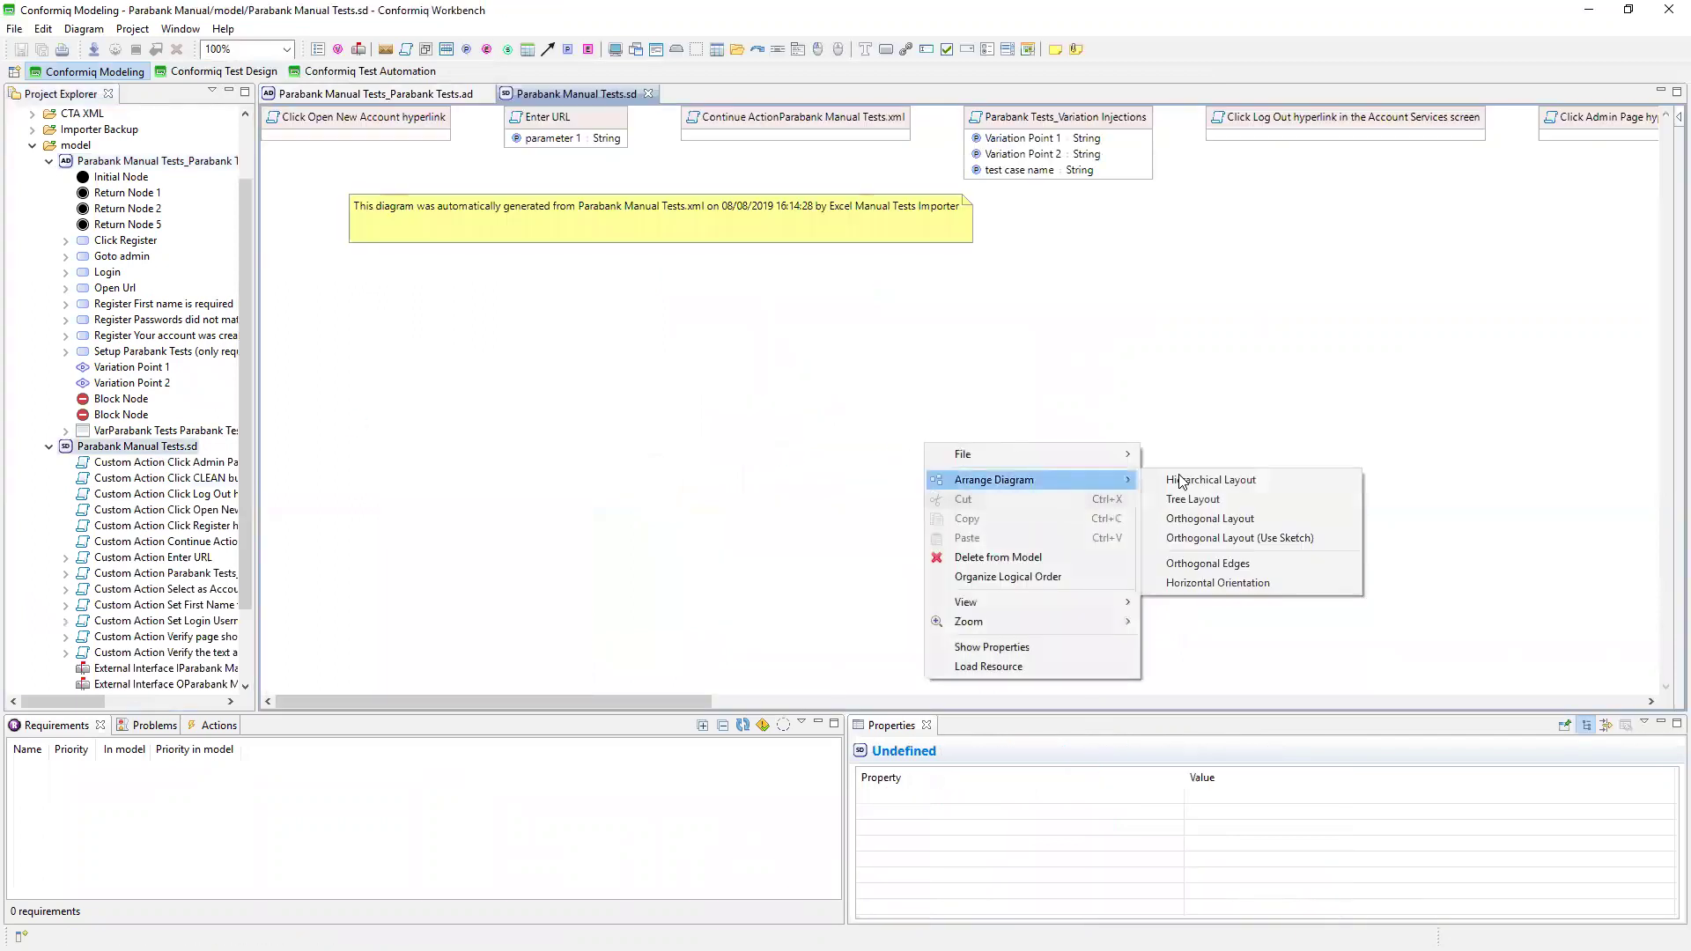
left_click(1238, 516)
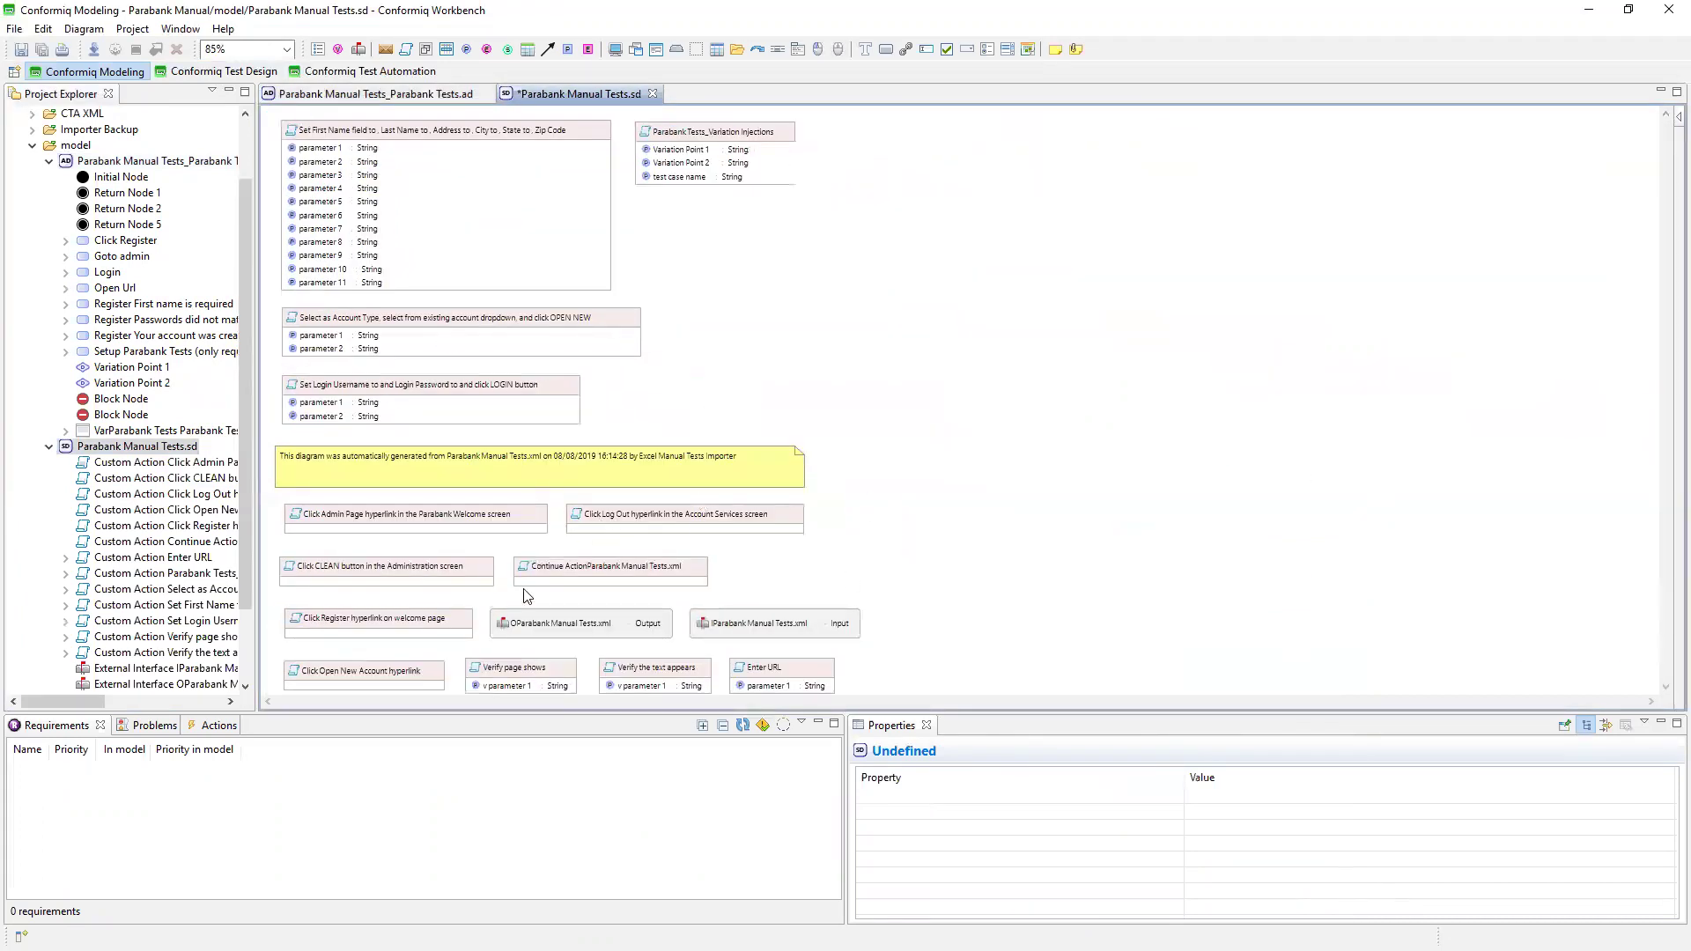
Examine the custom actions and their parameters in the structure diagram, and return to the beginning of the project tree.
mouse_move(481, 574)
mouse_move(915, 221)
mouse_move(405, 585)
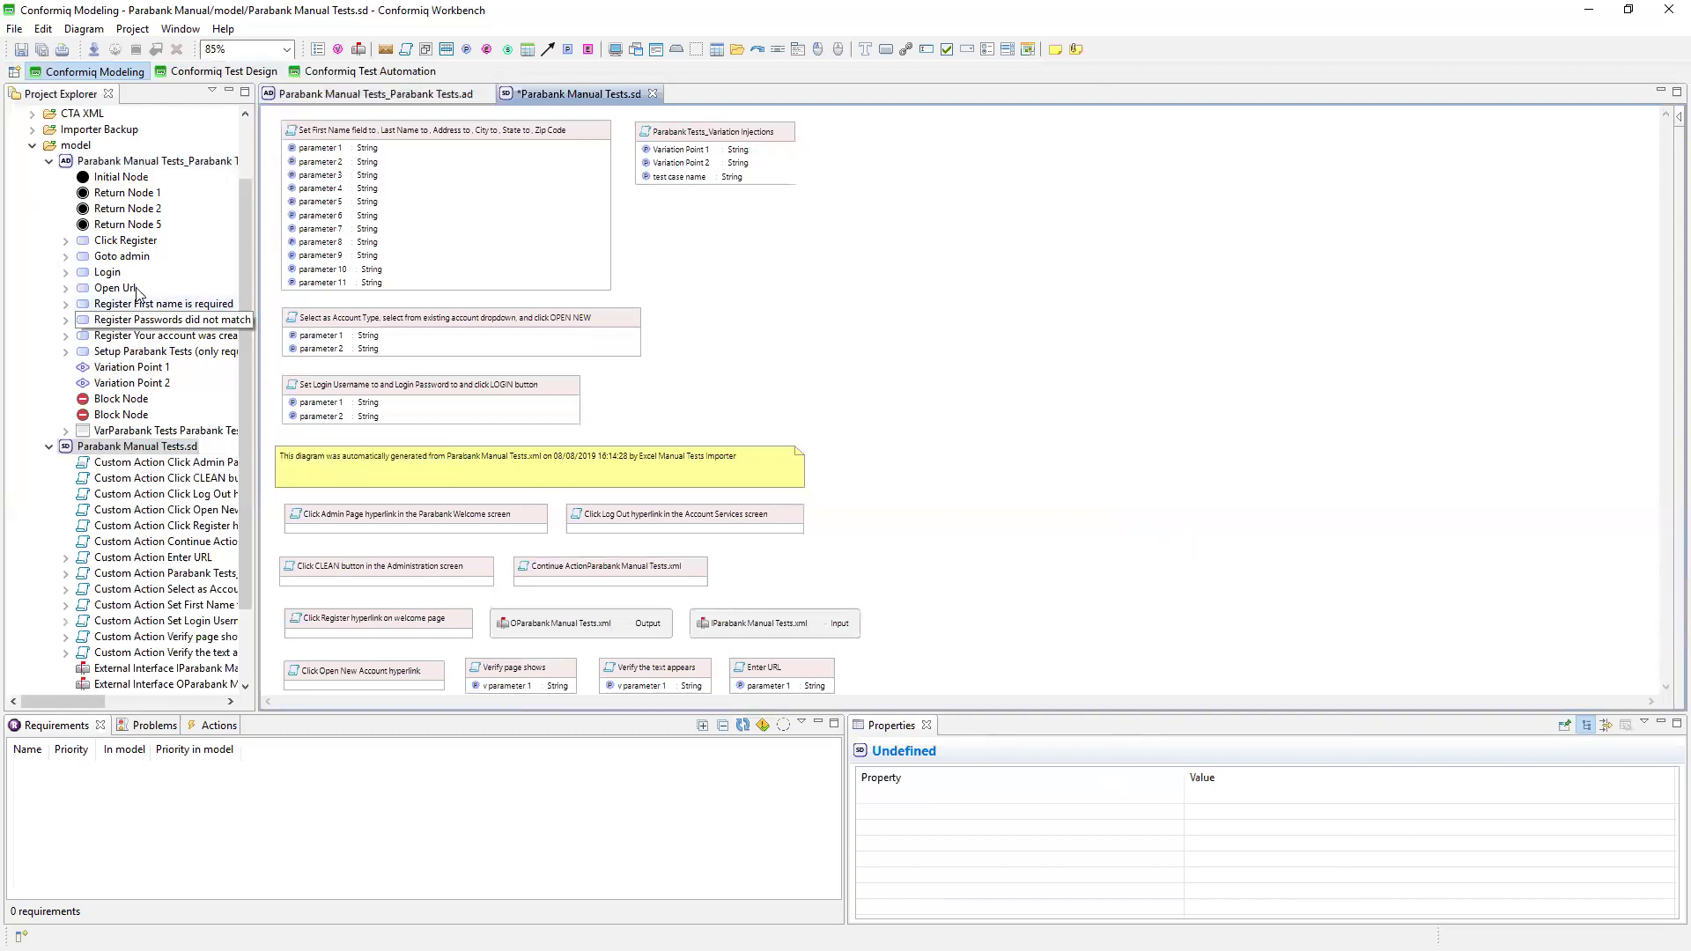
left_click_drag(244, 255, 245, 176)
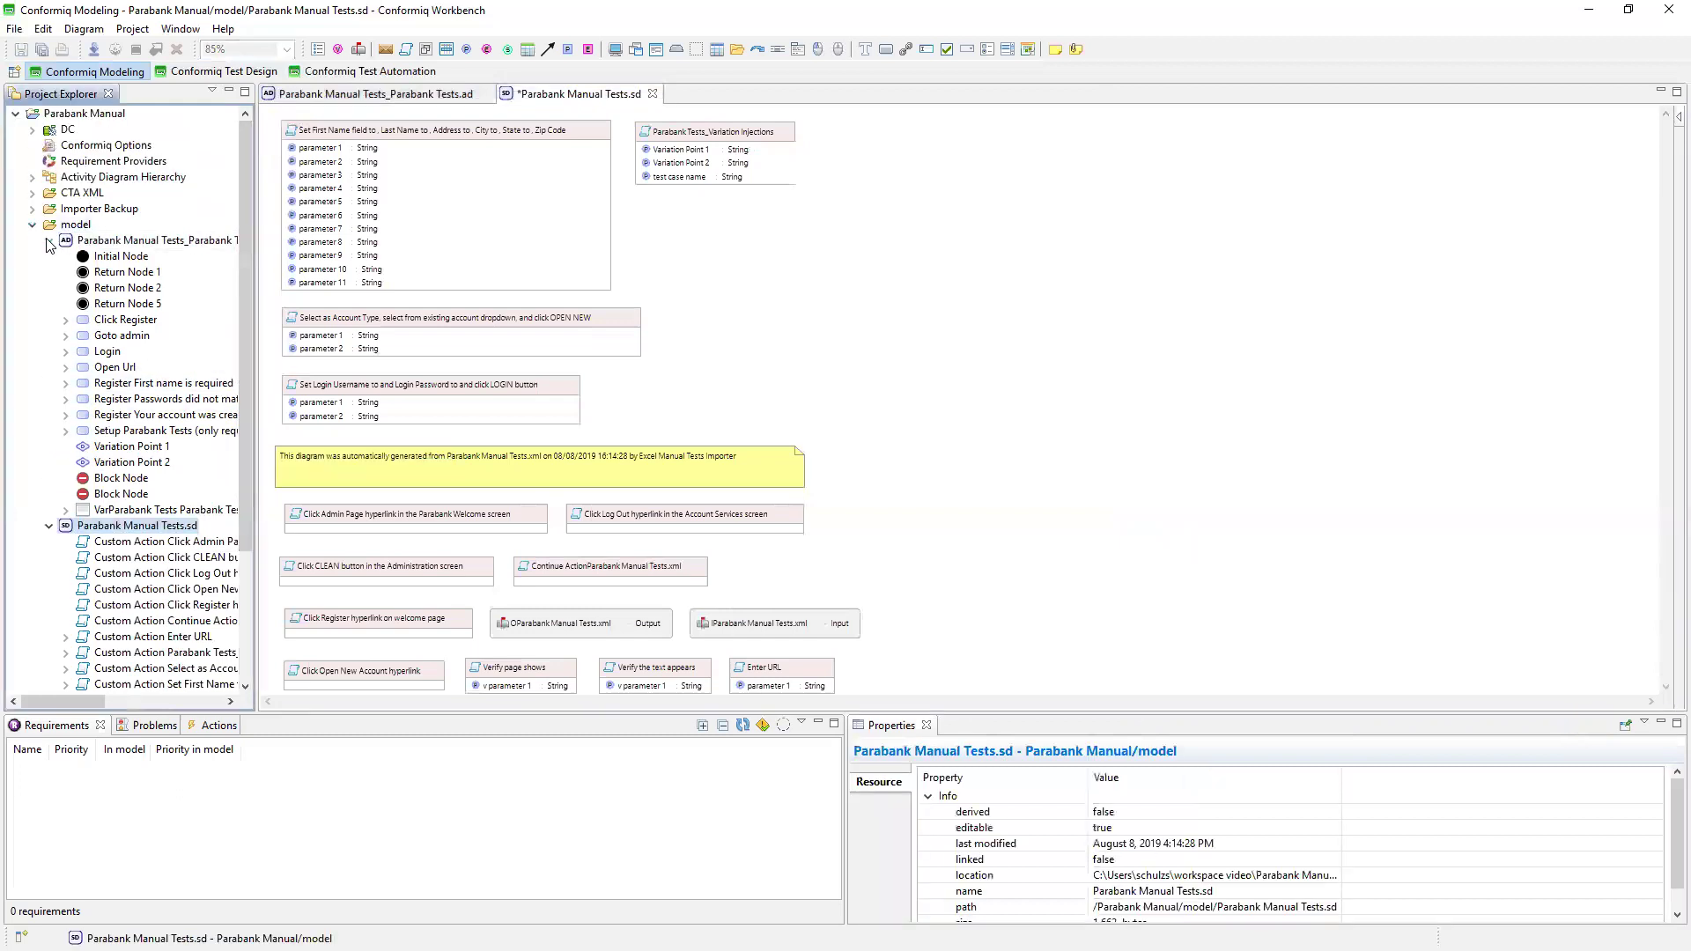
Collapse the Parabank Tests activity diagram and the Parabank Manual Tests.sd structure diagram in the project tree.
left_click(48, 241)
left_click(49, 256)
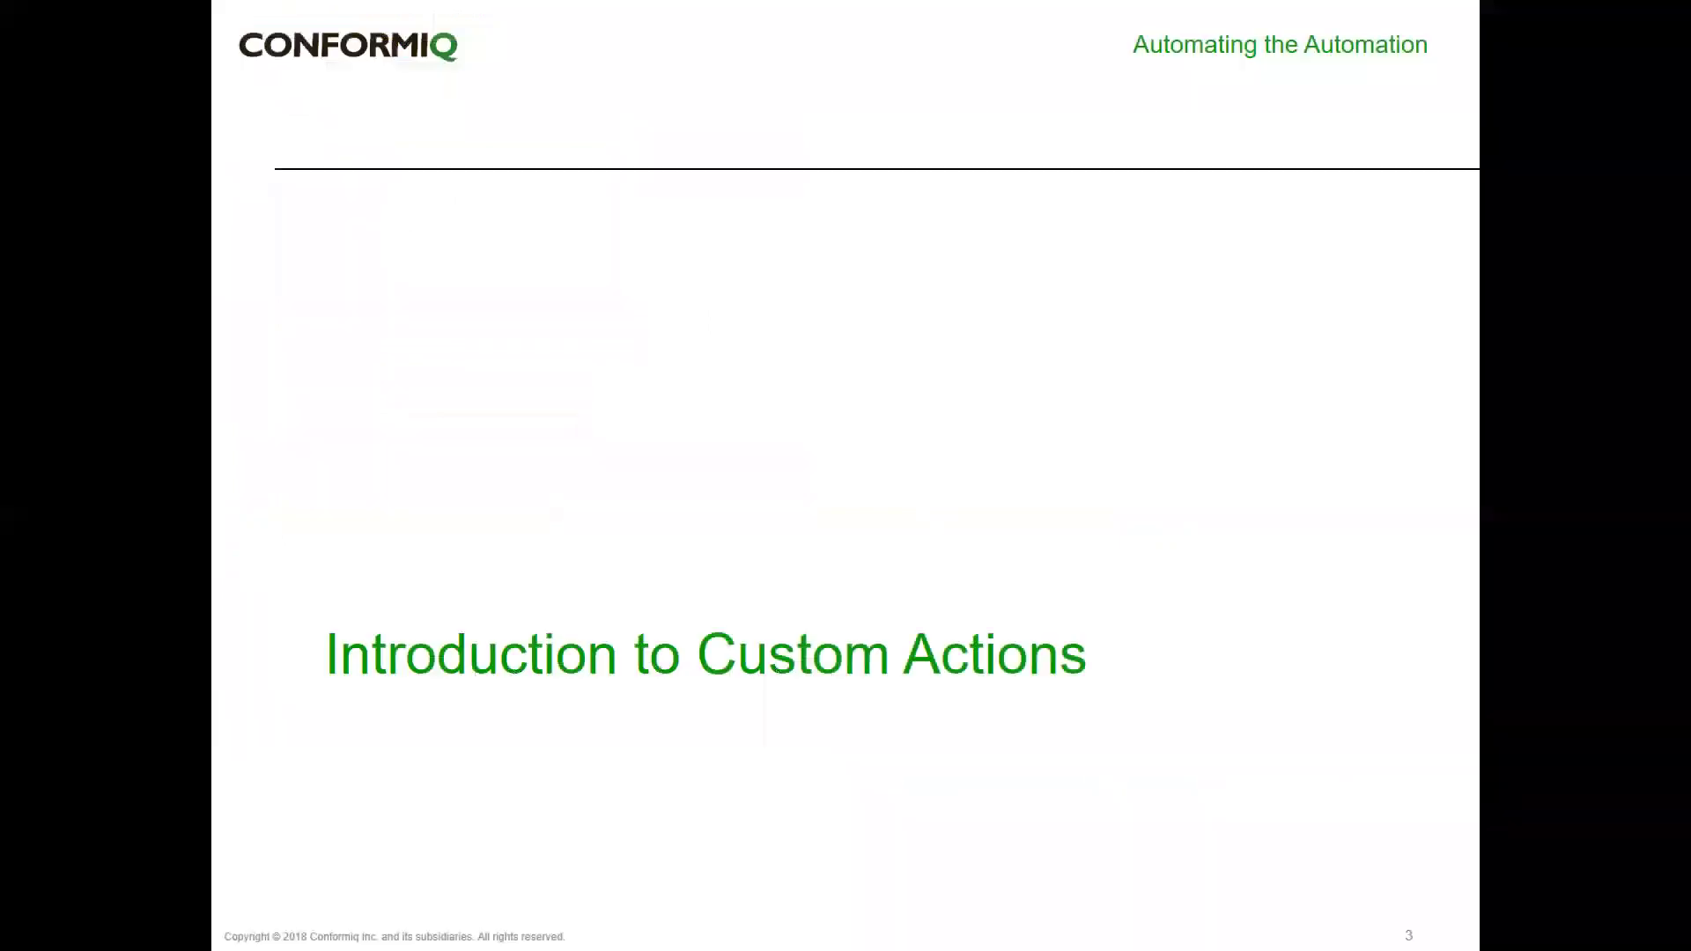
key("Right")
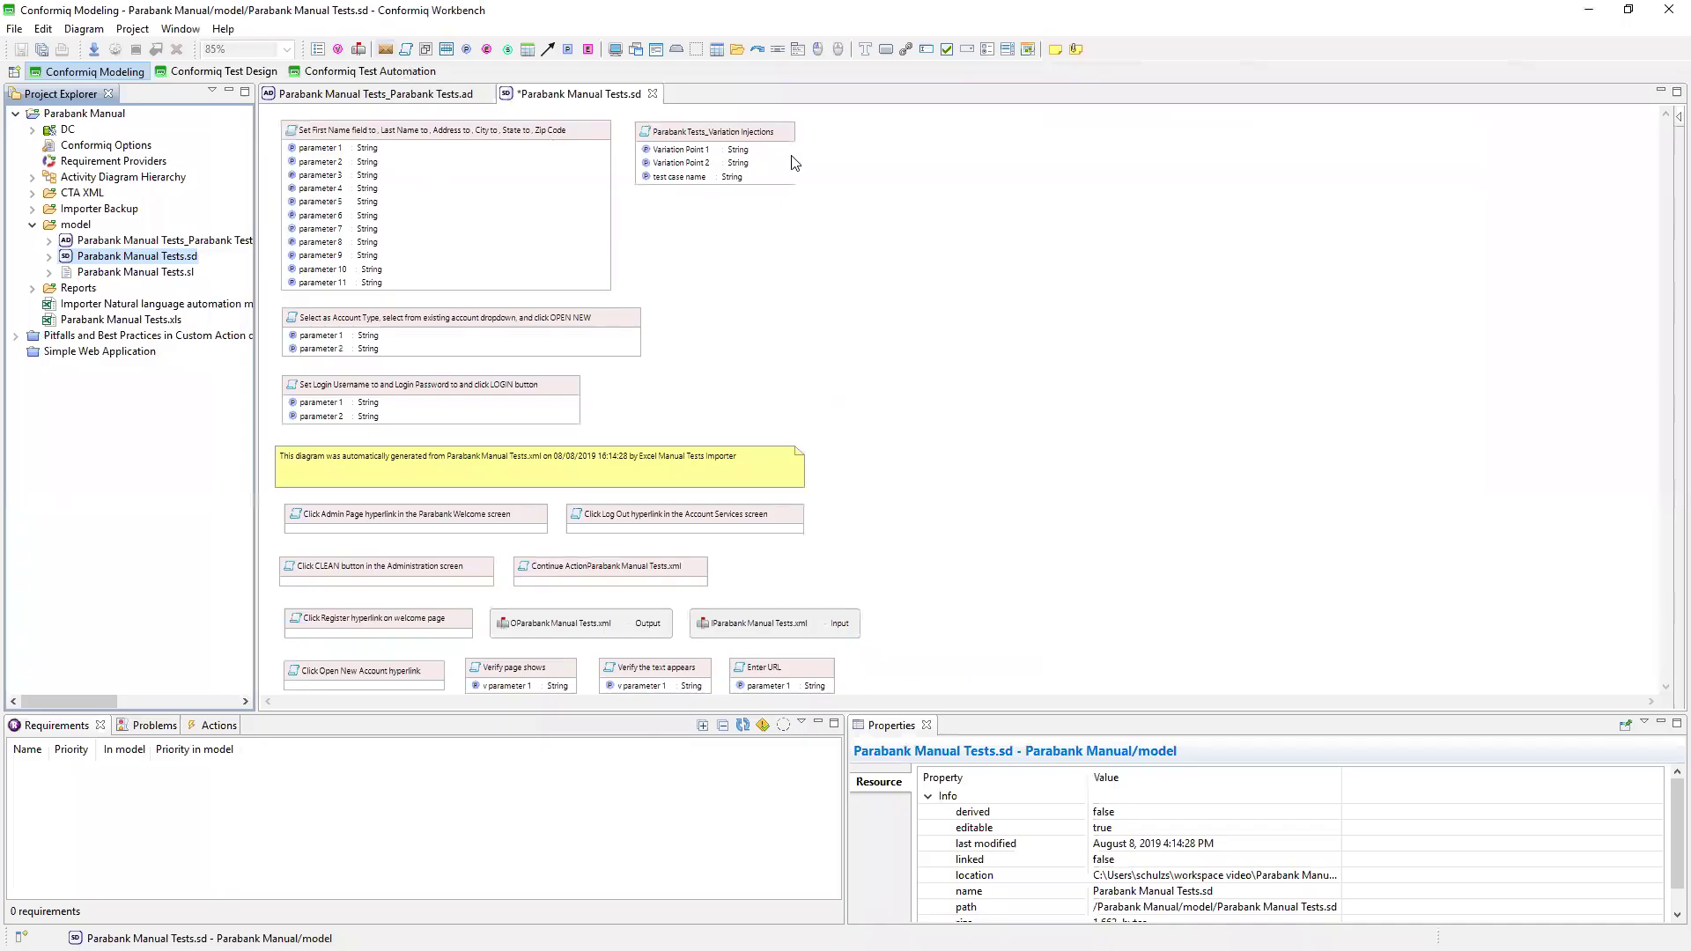
Close all open diagram editors and collapse the Parabank Manual project in the project tree.
right_click(758, 94)
left_click(808, 244)
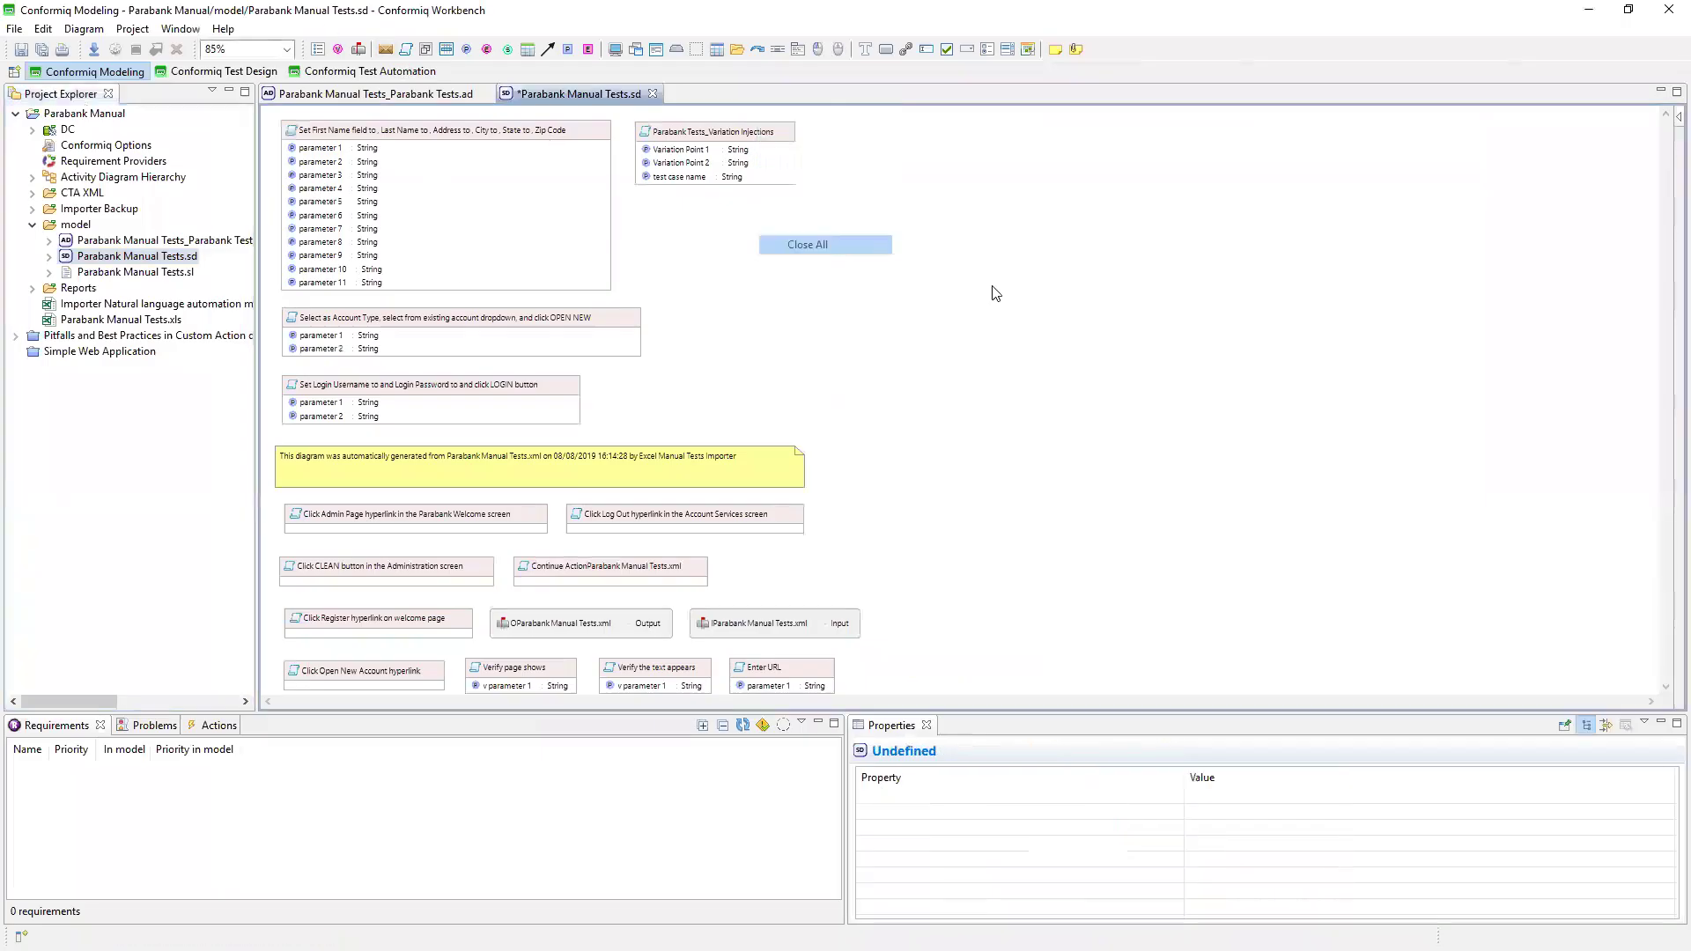
left_click(927, 494)
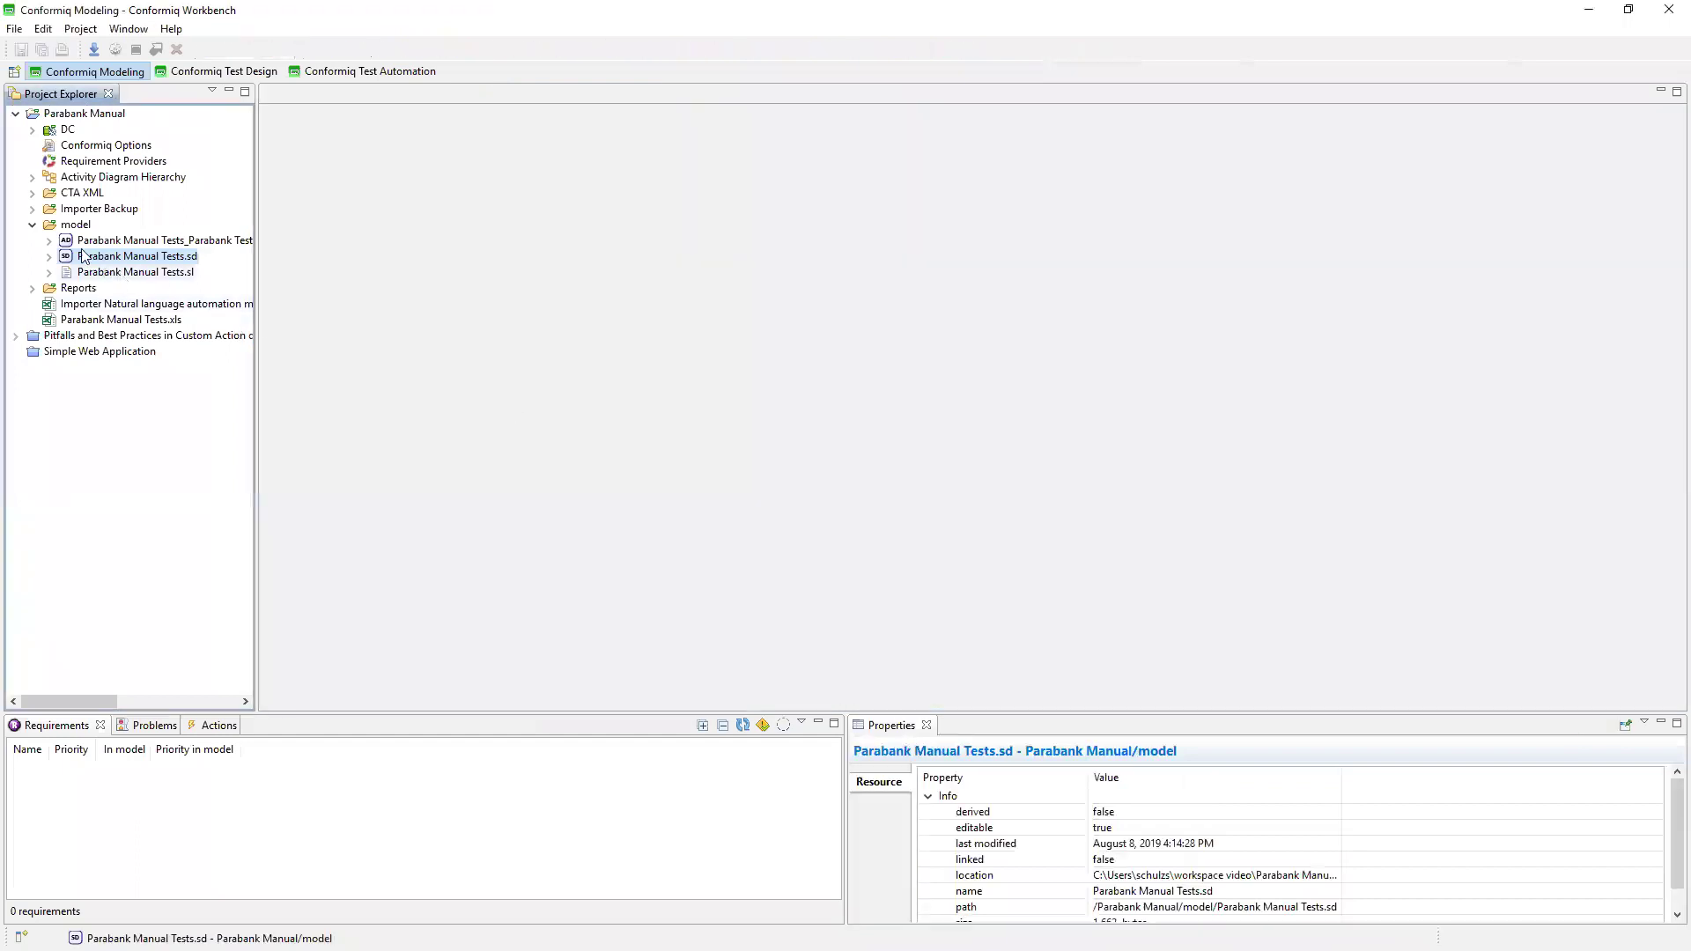
left_click(19, 116)
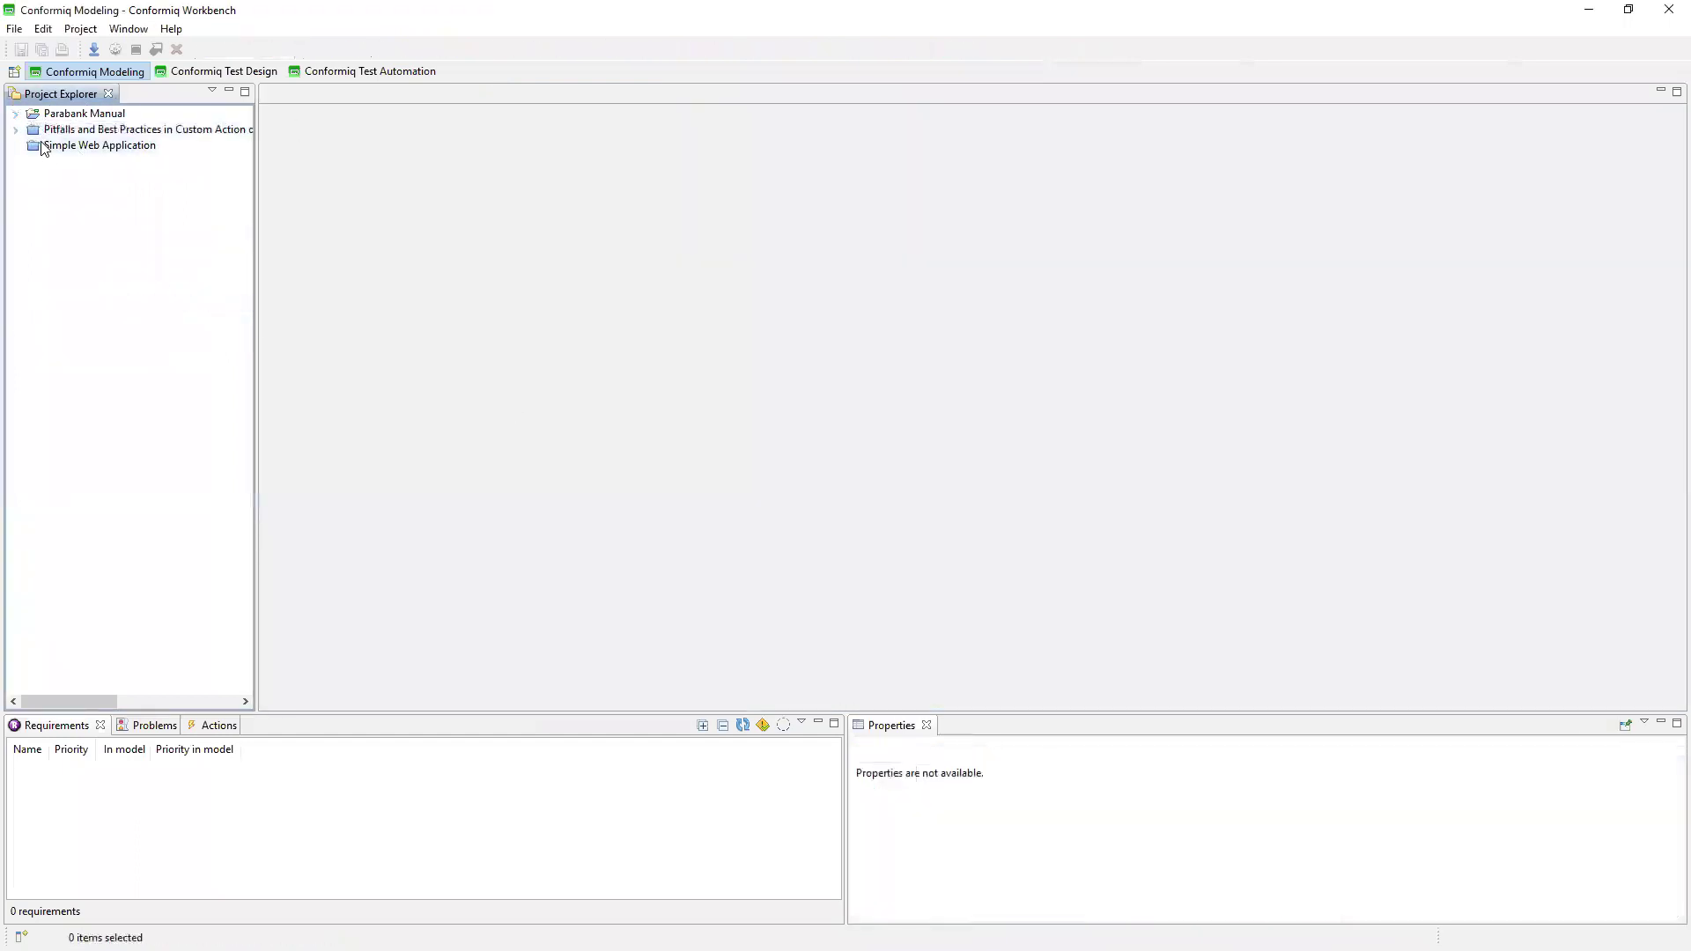
Open the Simple Web Application project and its Simple Web Application.ad diagram, and inspect the Configuration message action in the Initialize node.
right_click(44, 146)
left_click(218, 330)
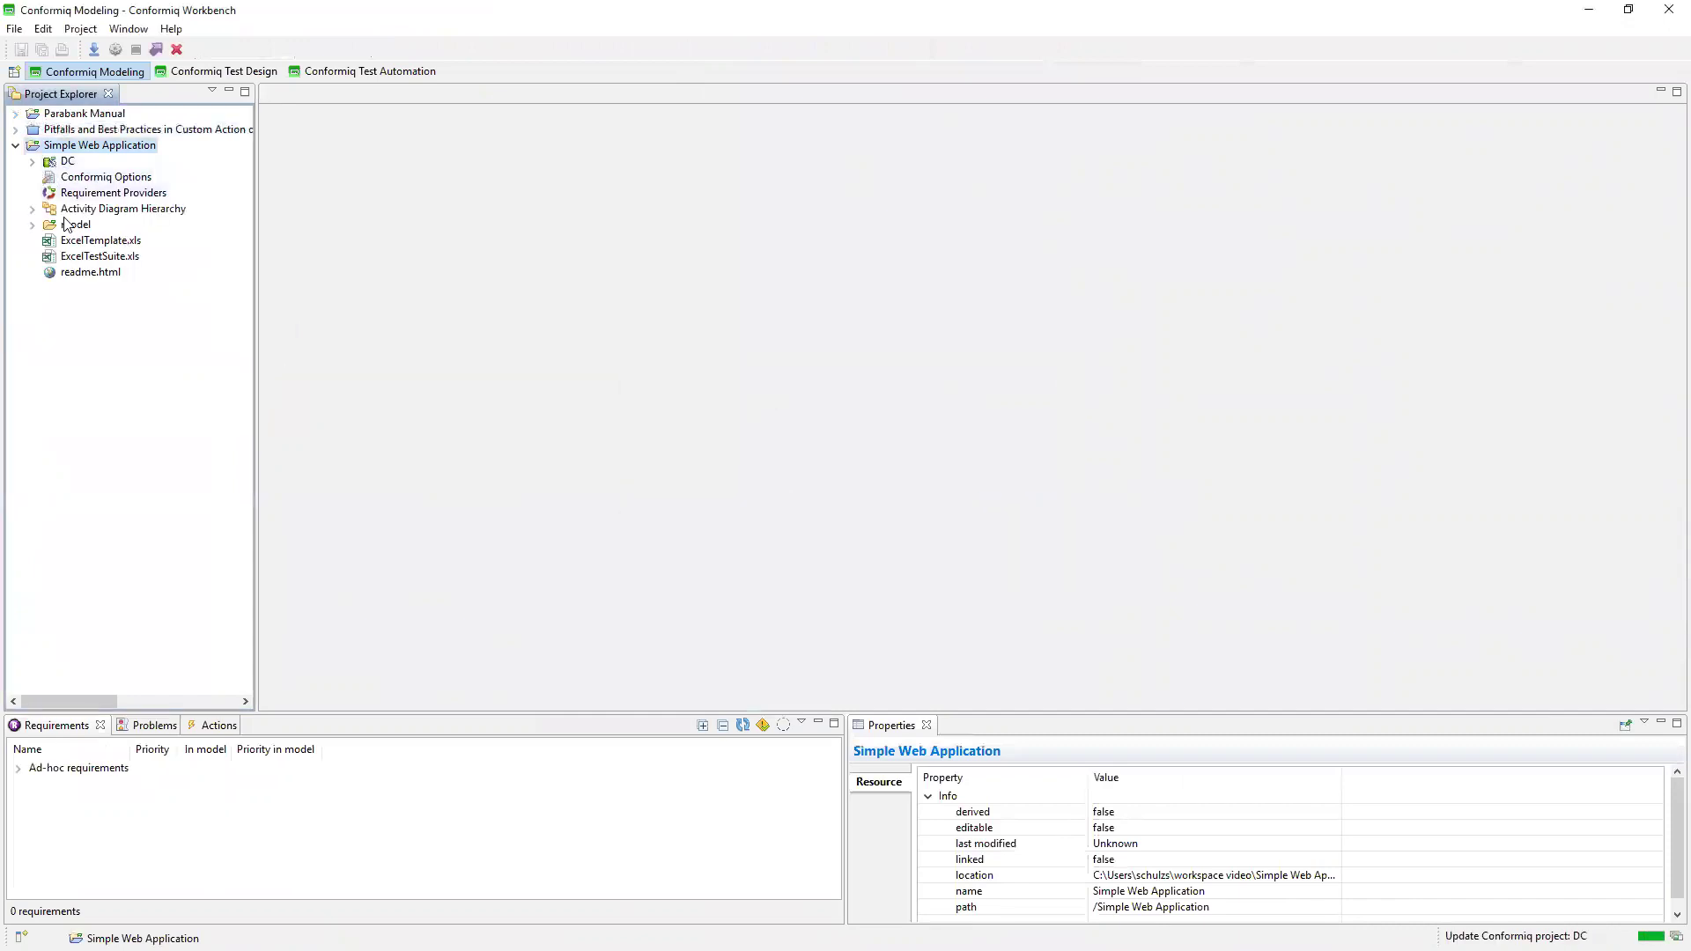
left_click(32, 226)
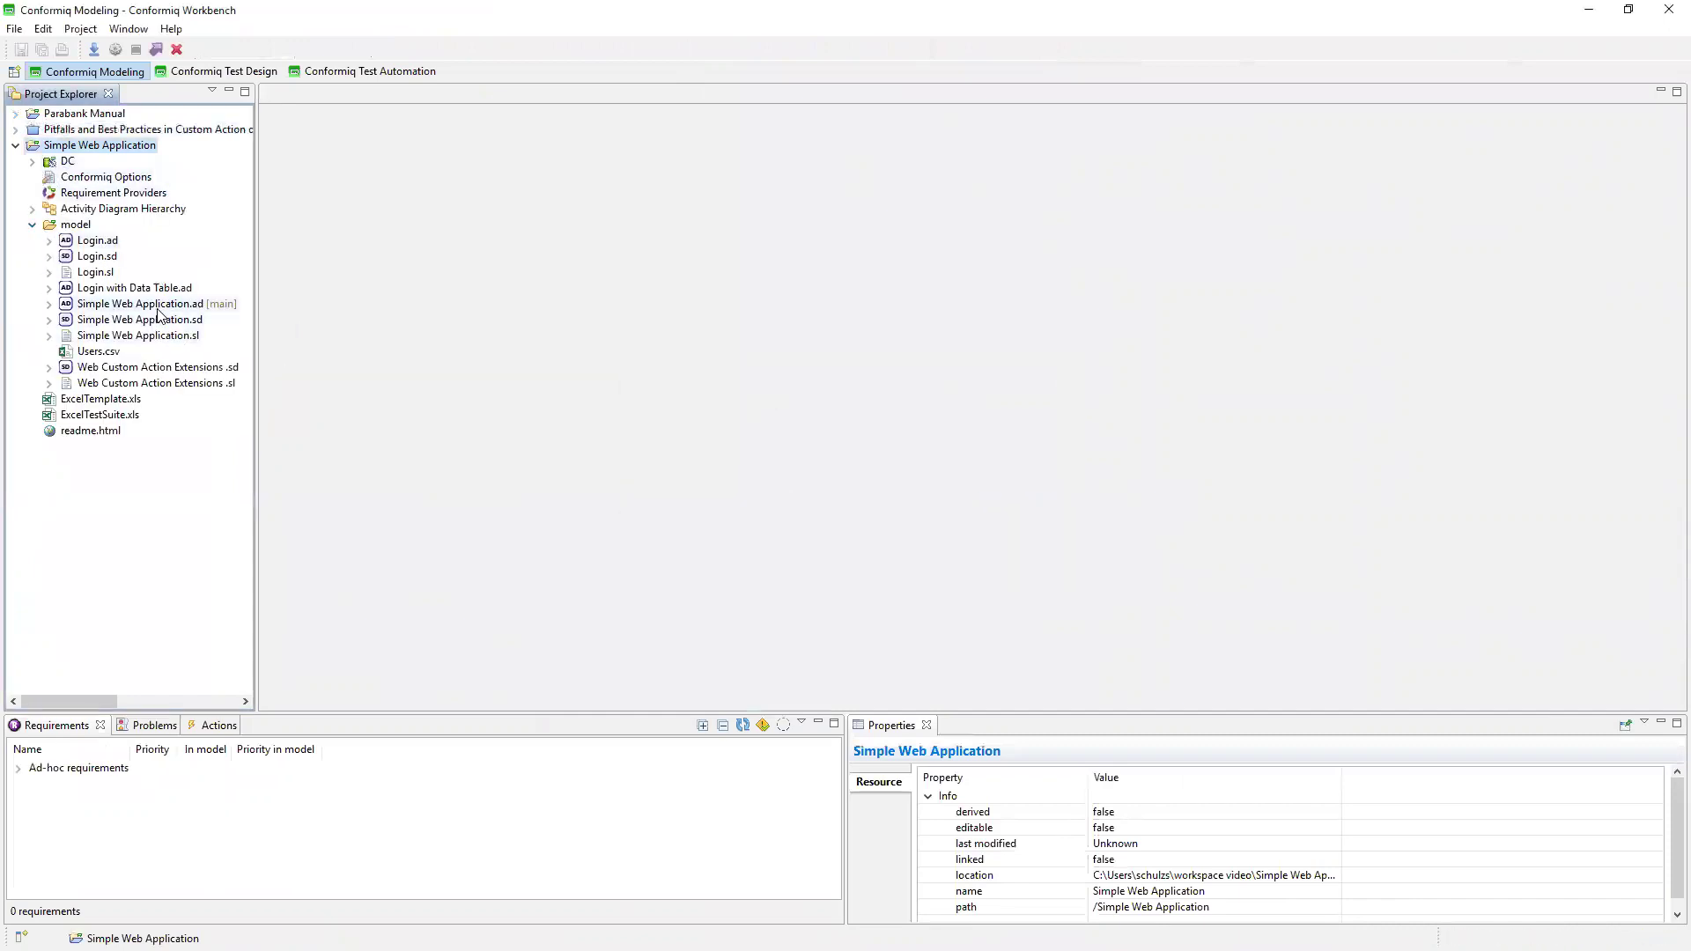
double_click(141, 304)
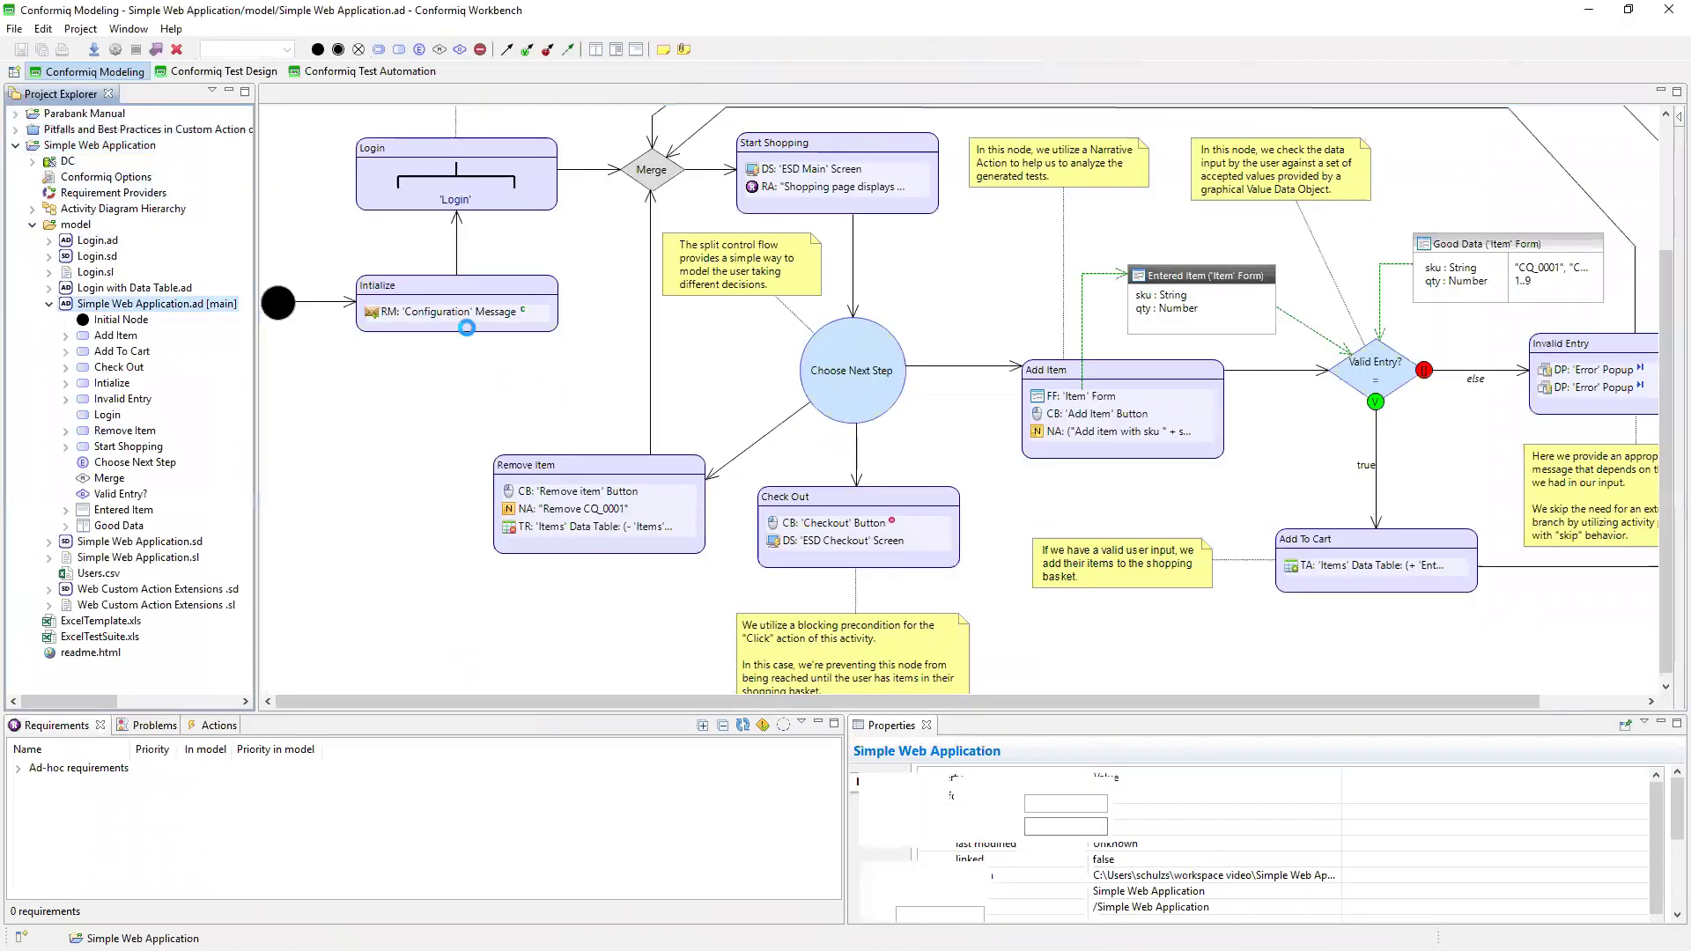
left_click(456, 315)
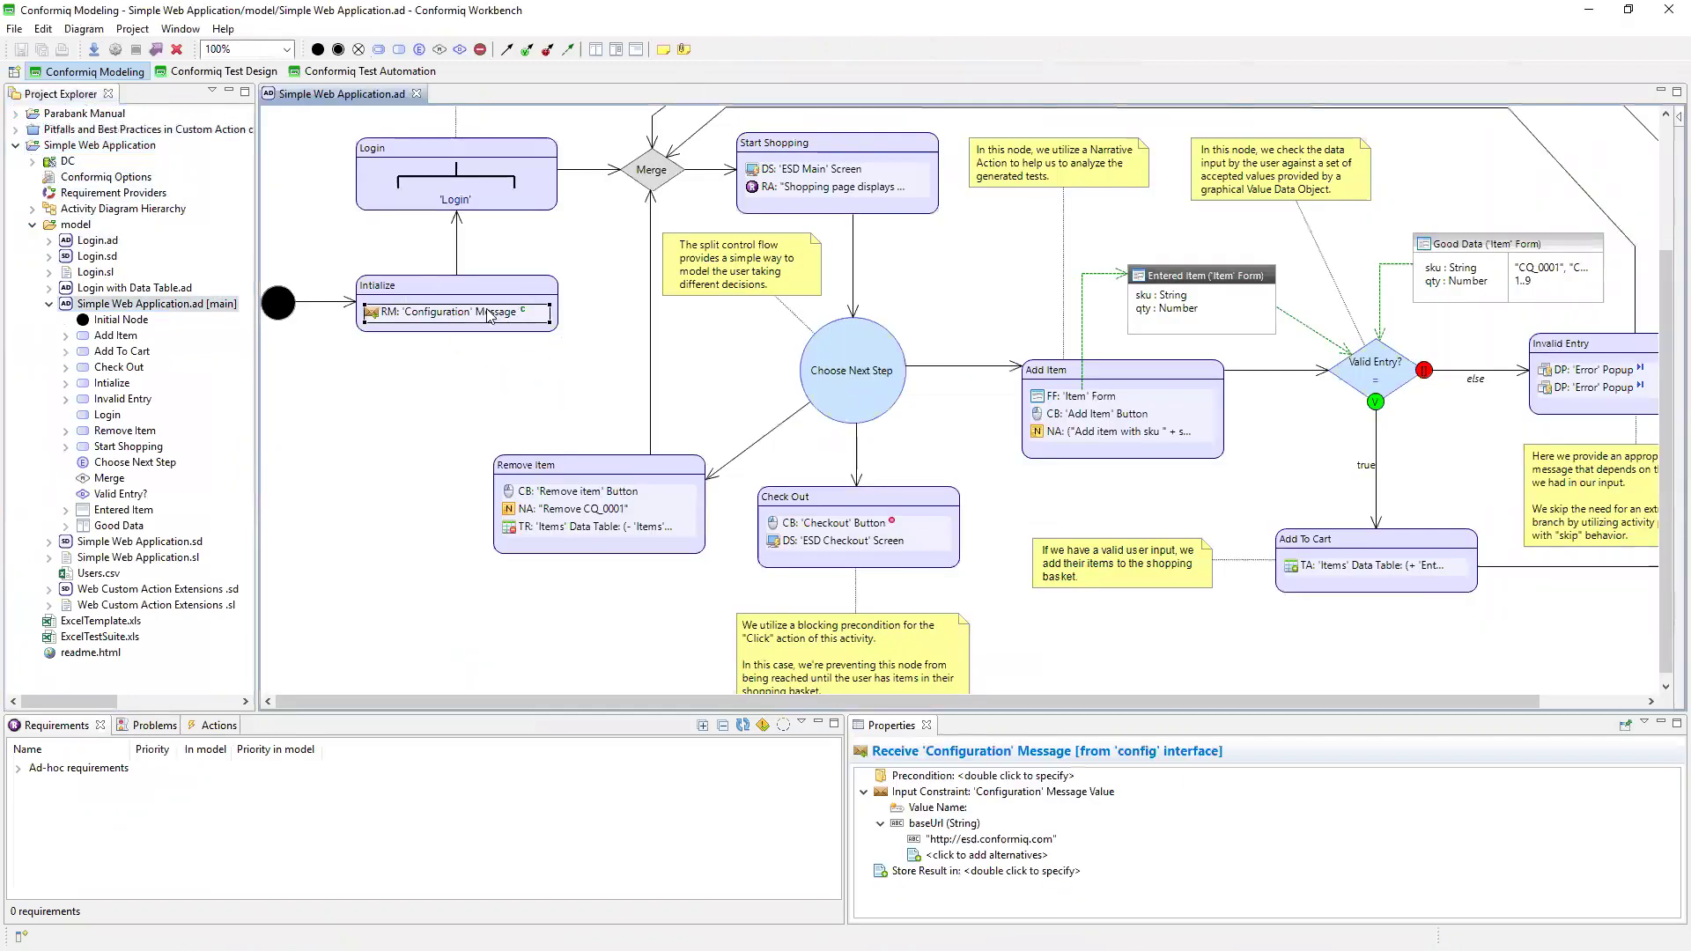
mouse_move(499, 296)
Open ExcelTestSuite.xls in Excel, look at the first action of test case 1 in the Test cases sheet, and return to Conformiq Workbench.
left_click(110, 648)
double_click(109, 642)
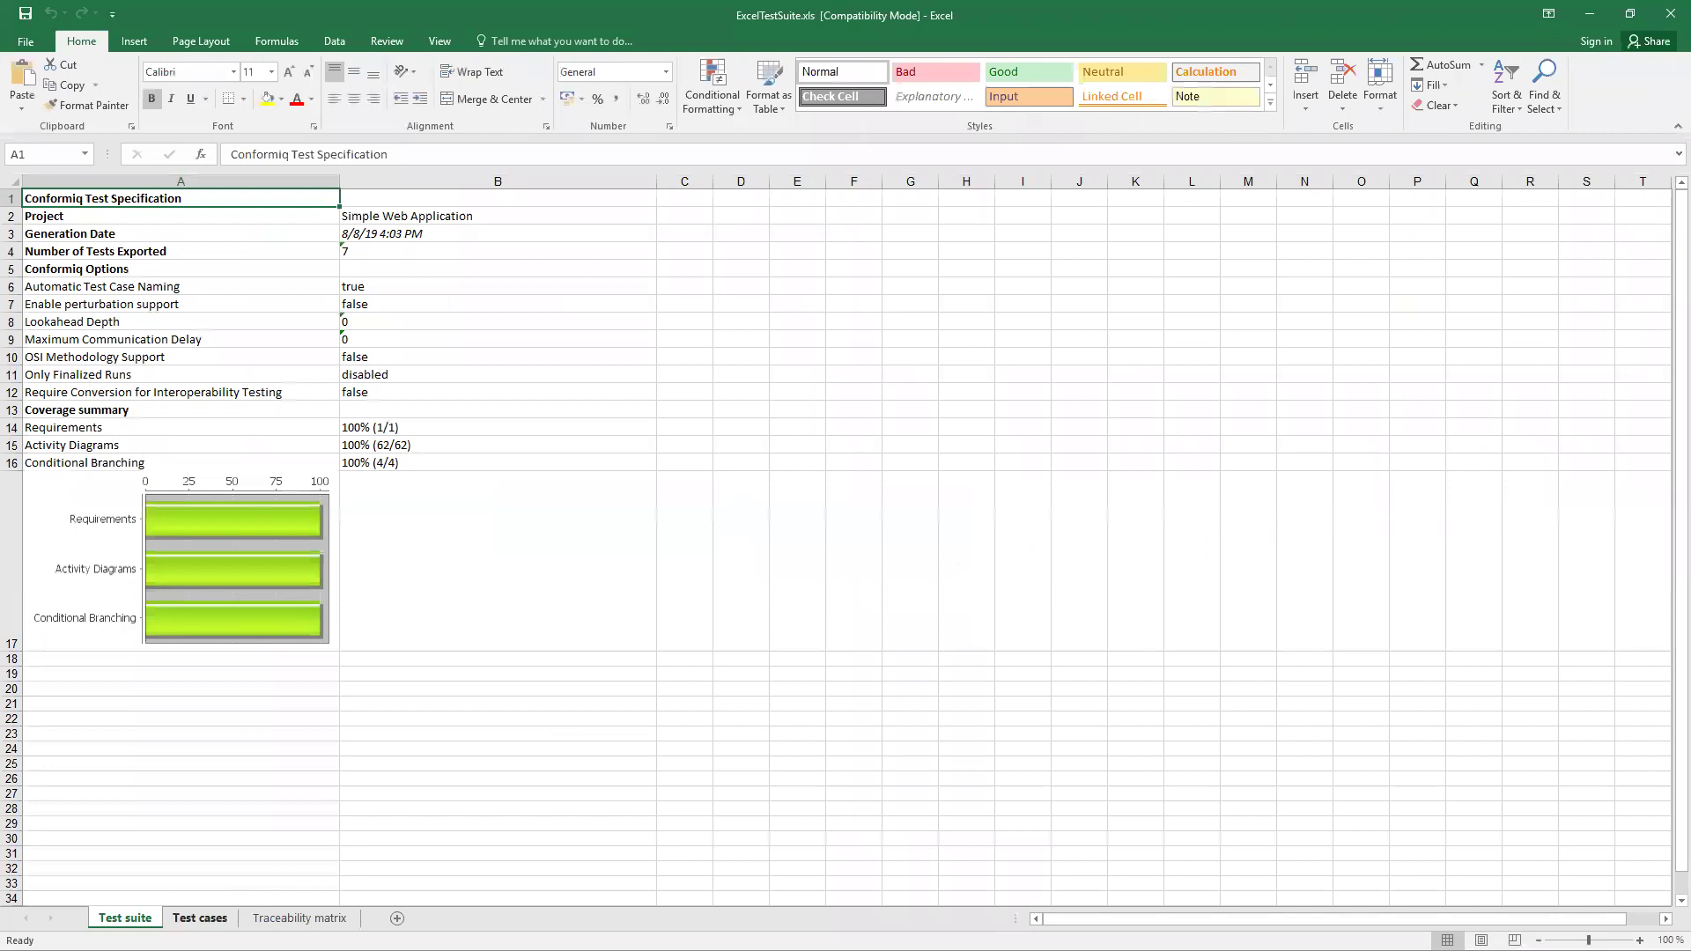
left_click(211, 919)
left_click(338, 318)
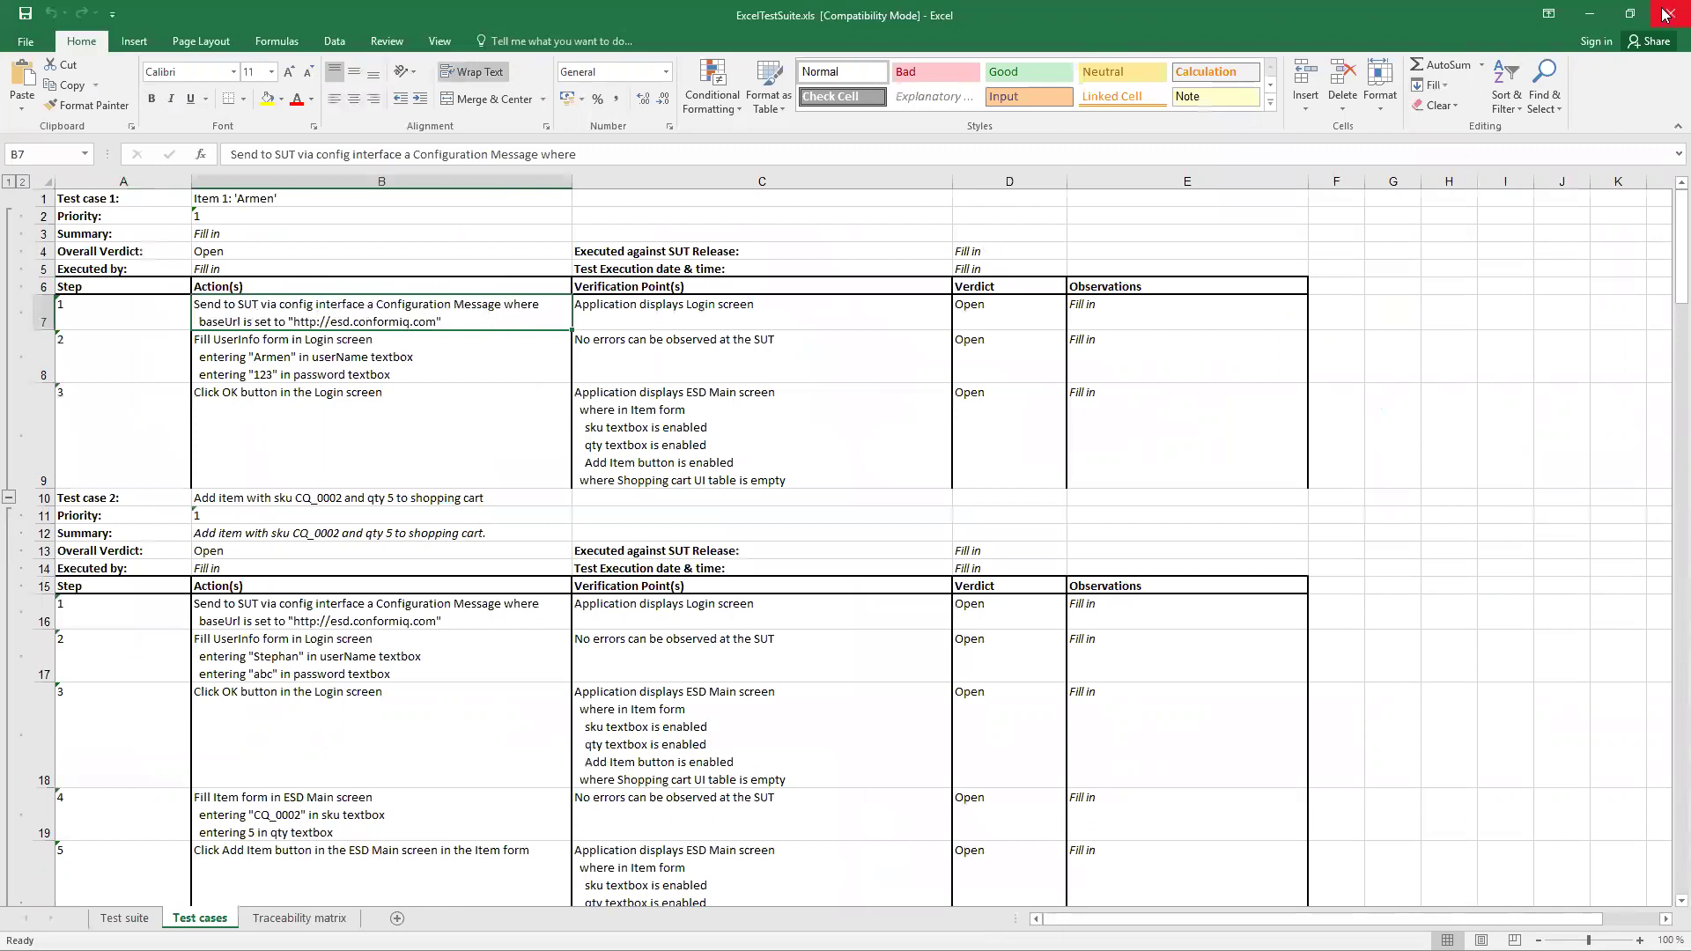
left_click(1605, 16)
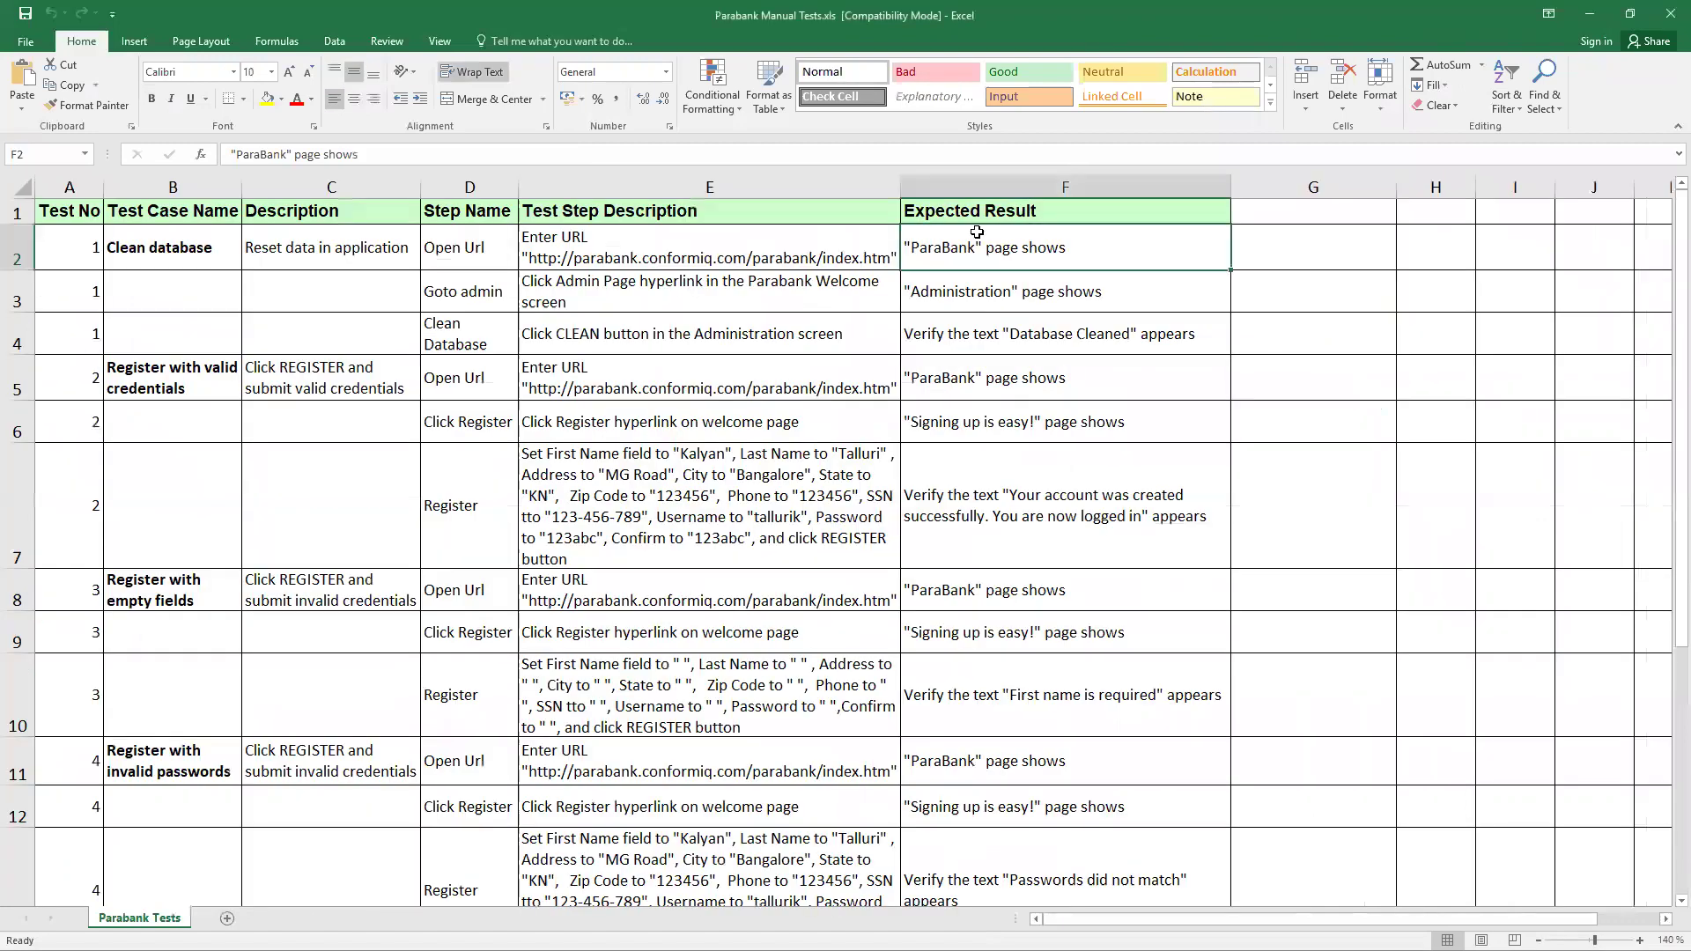
left_click(1608, 16)
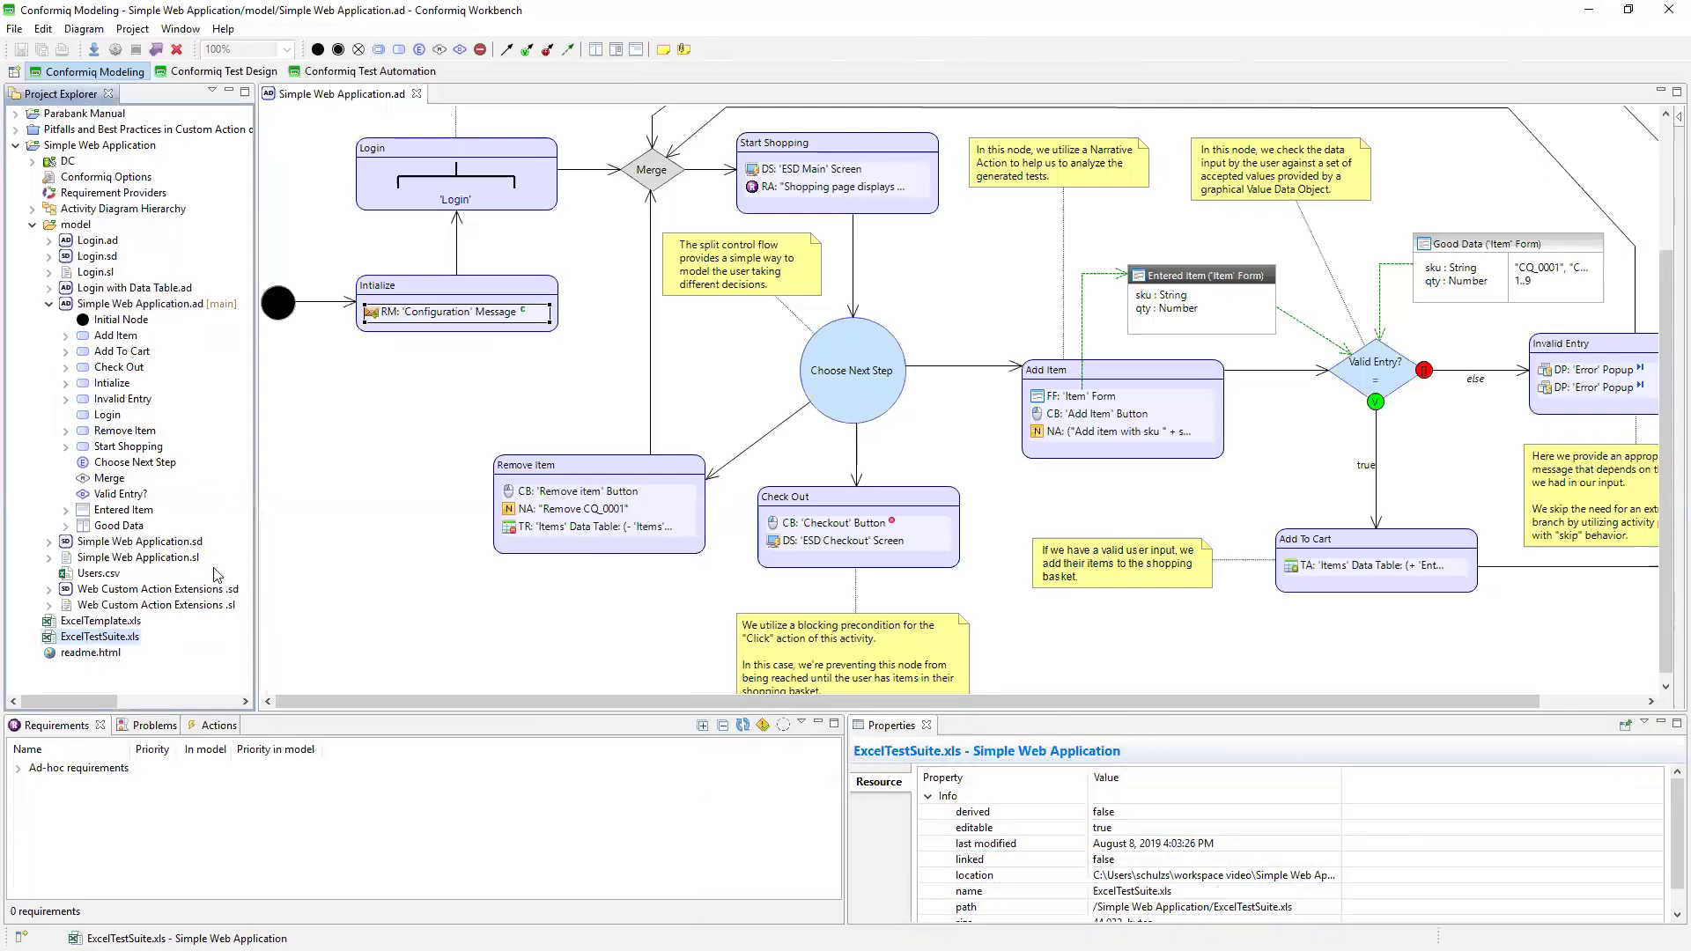
Open the Web Custom Action Extensions .sd diagram and dock the Properties view beside it, sized to show the Navigate to URL action's values.
double_click(163, 589)
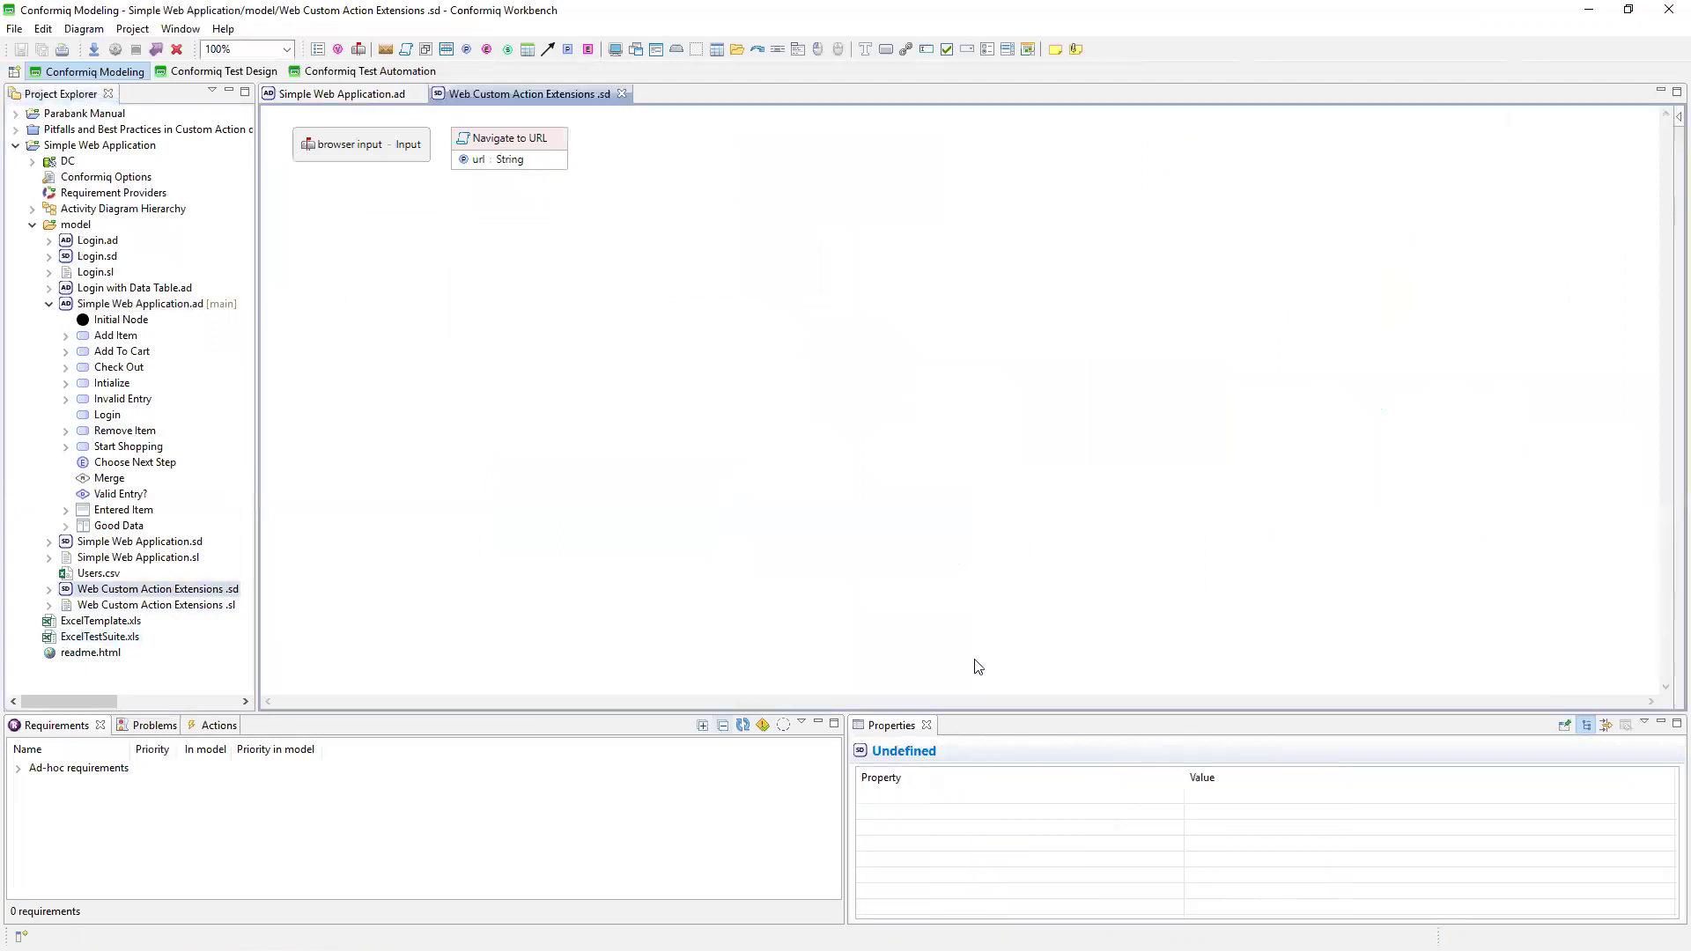
left_click_drag(900, 725, 1615, 225)
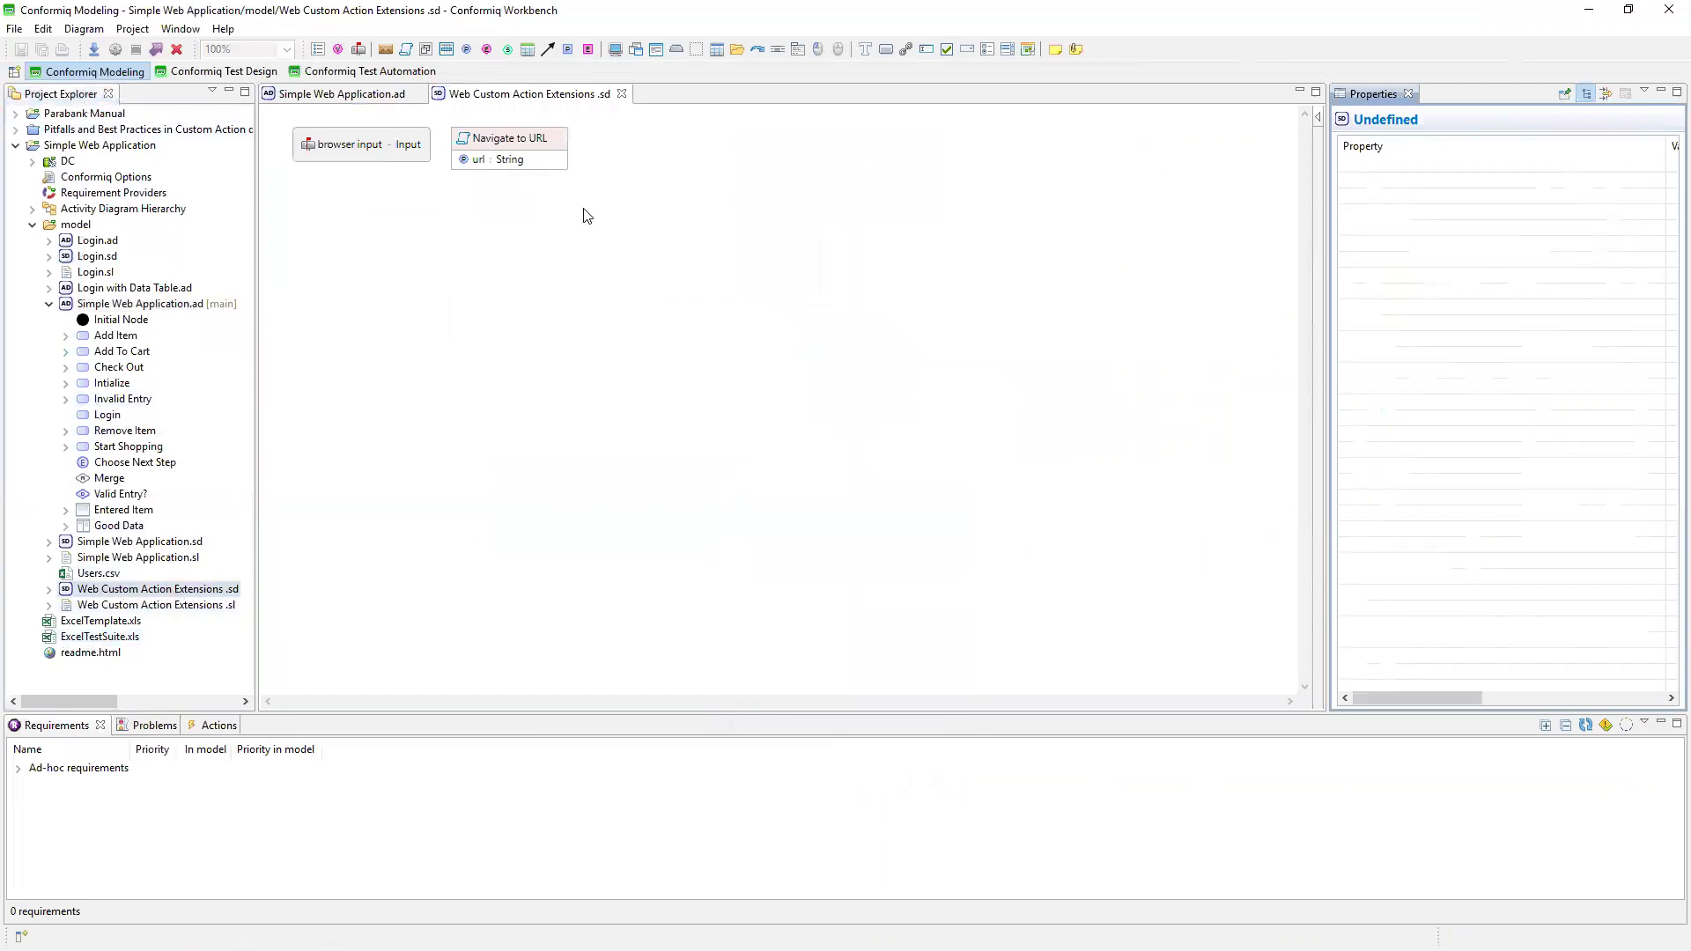
left_click(526, 144)
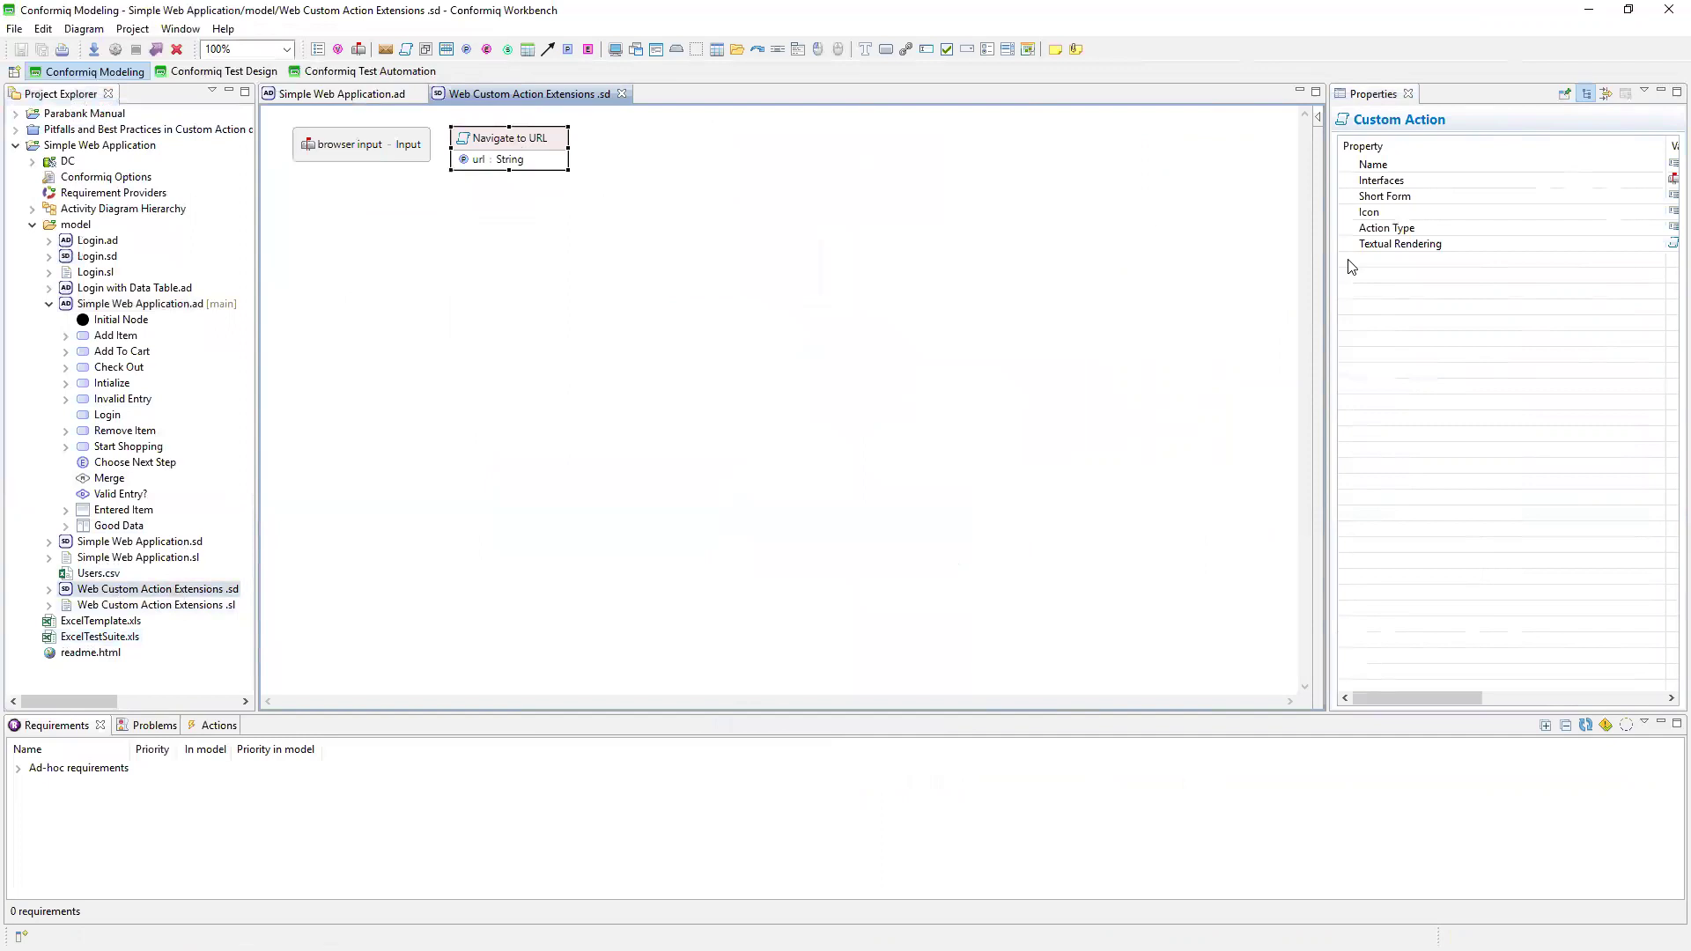
left_click_drag(1326, 261, 1068, 255)
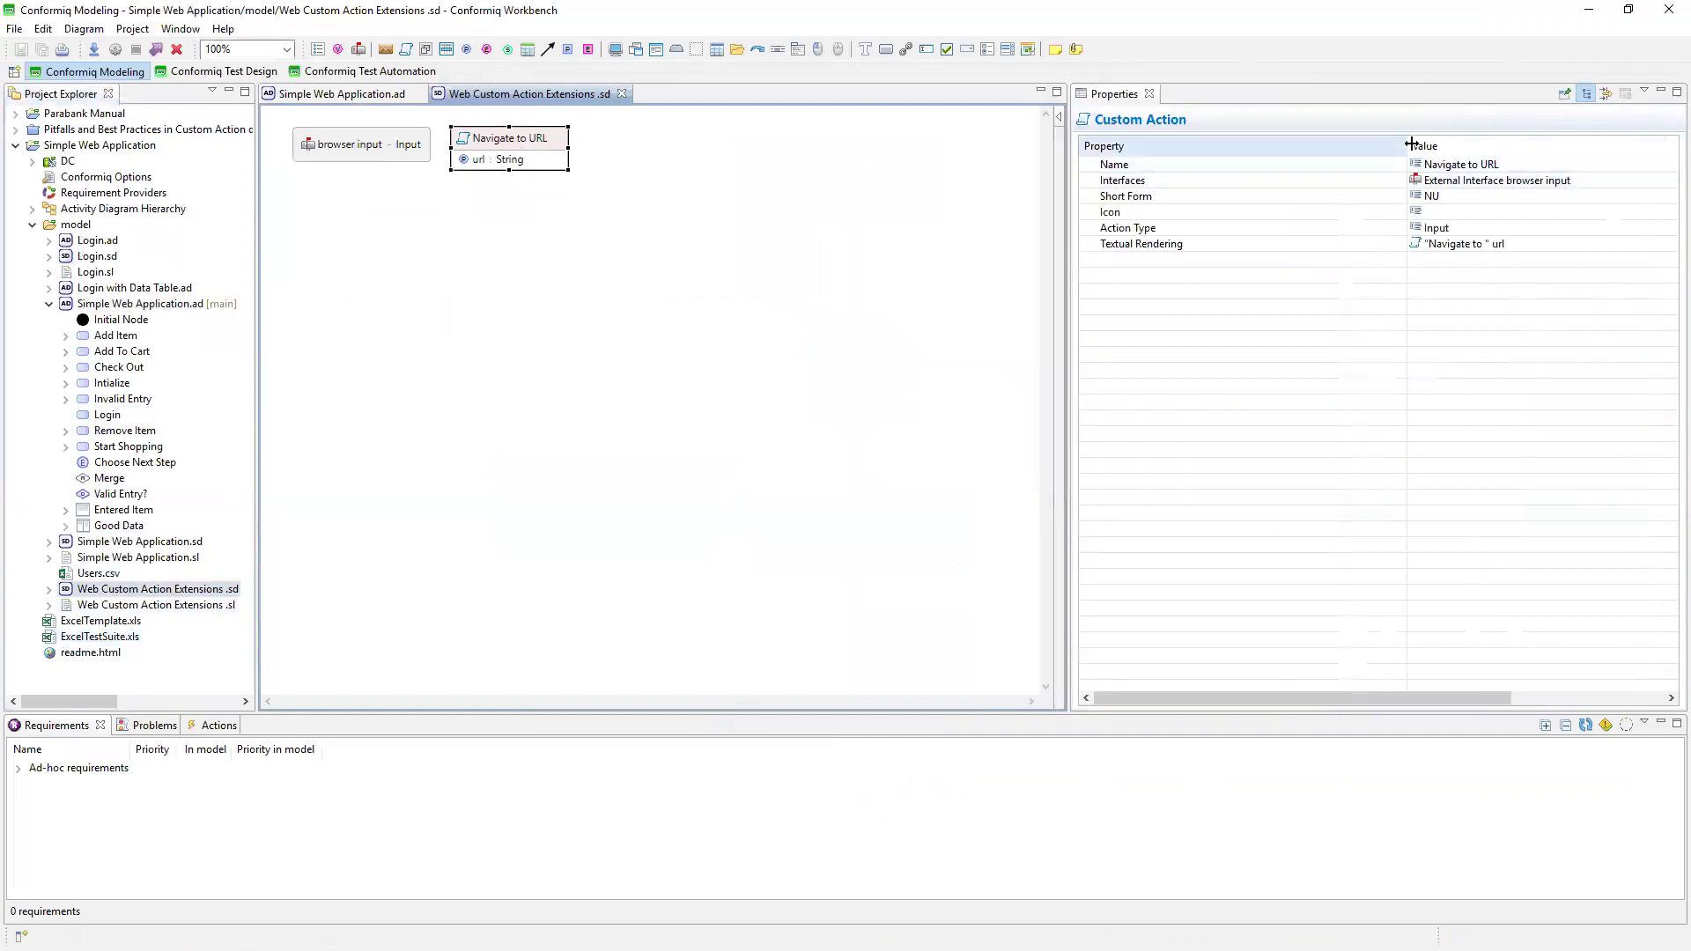
left_click_drag(1388, 144, 1224, 144)
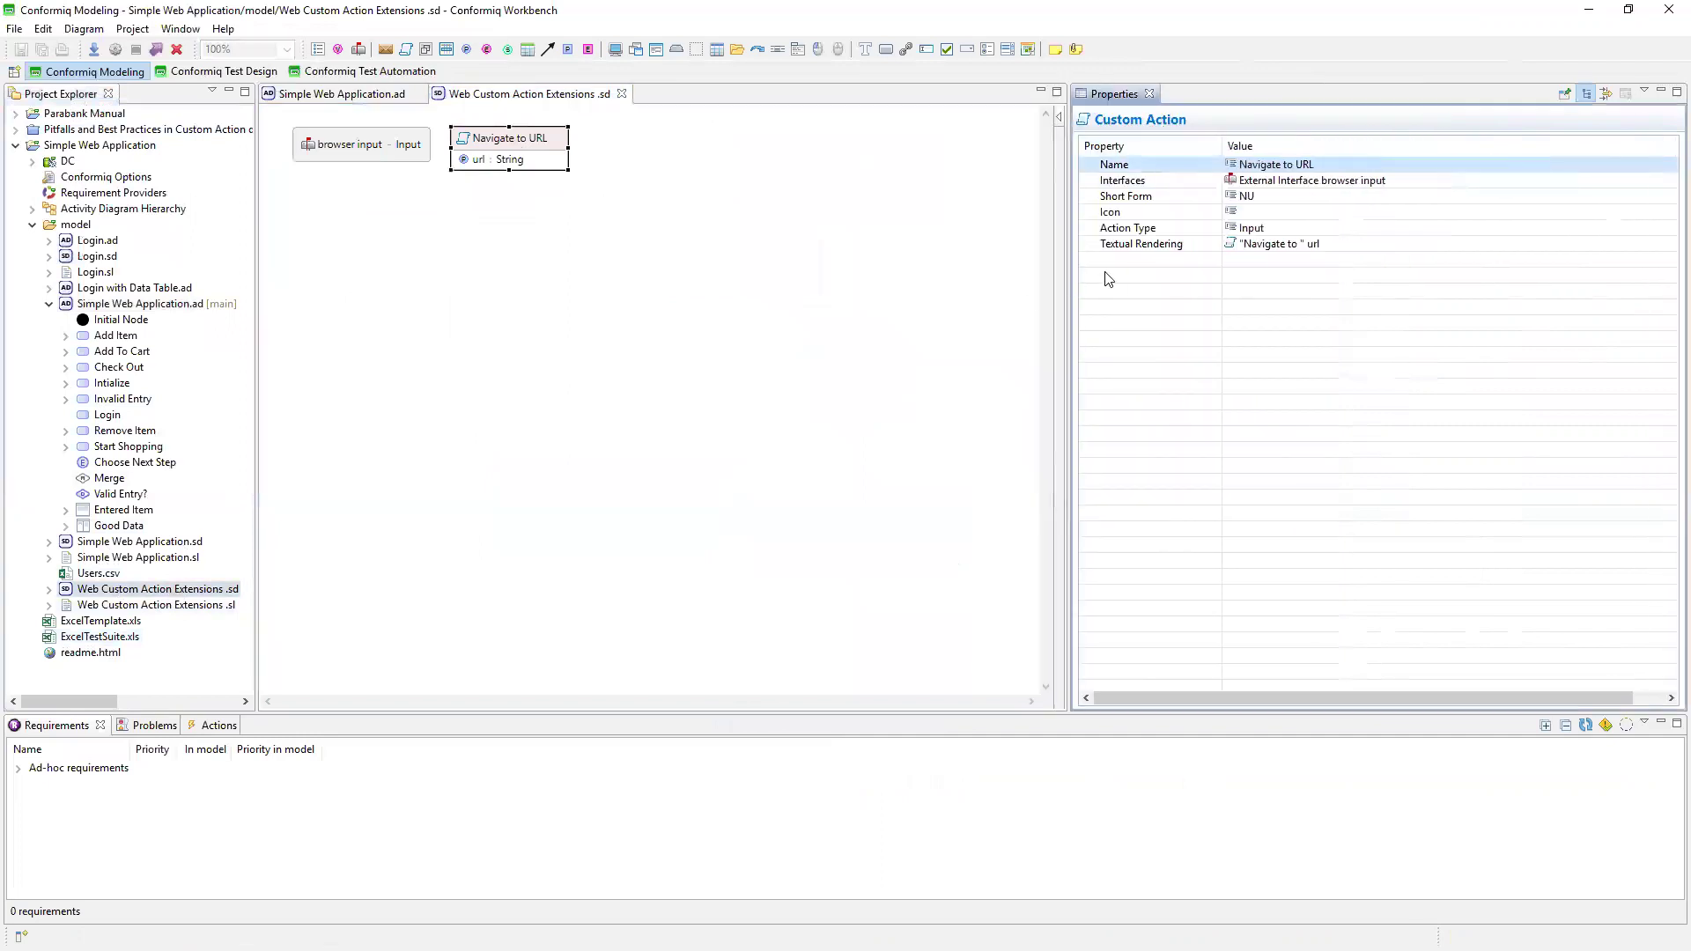
left_click_drag(1068, 268, 1142, 268)
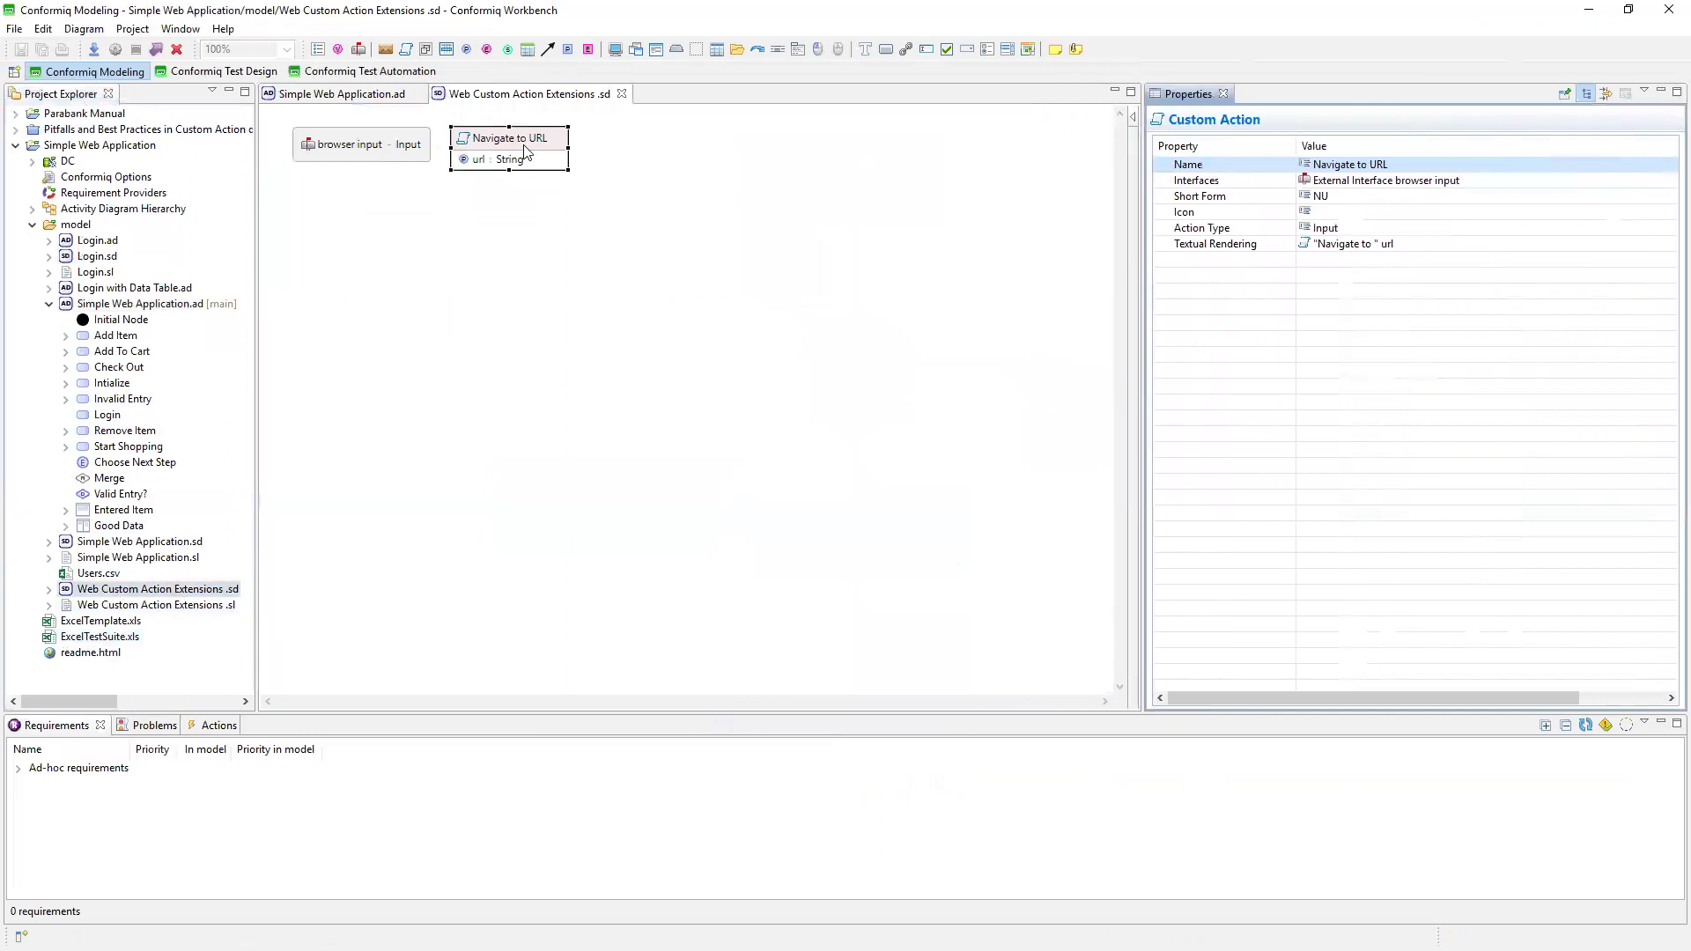
Examine the properties of the Navigate to URL custom action, its url parameter and the browser input interface.
left_click(500, 163)
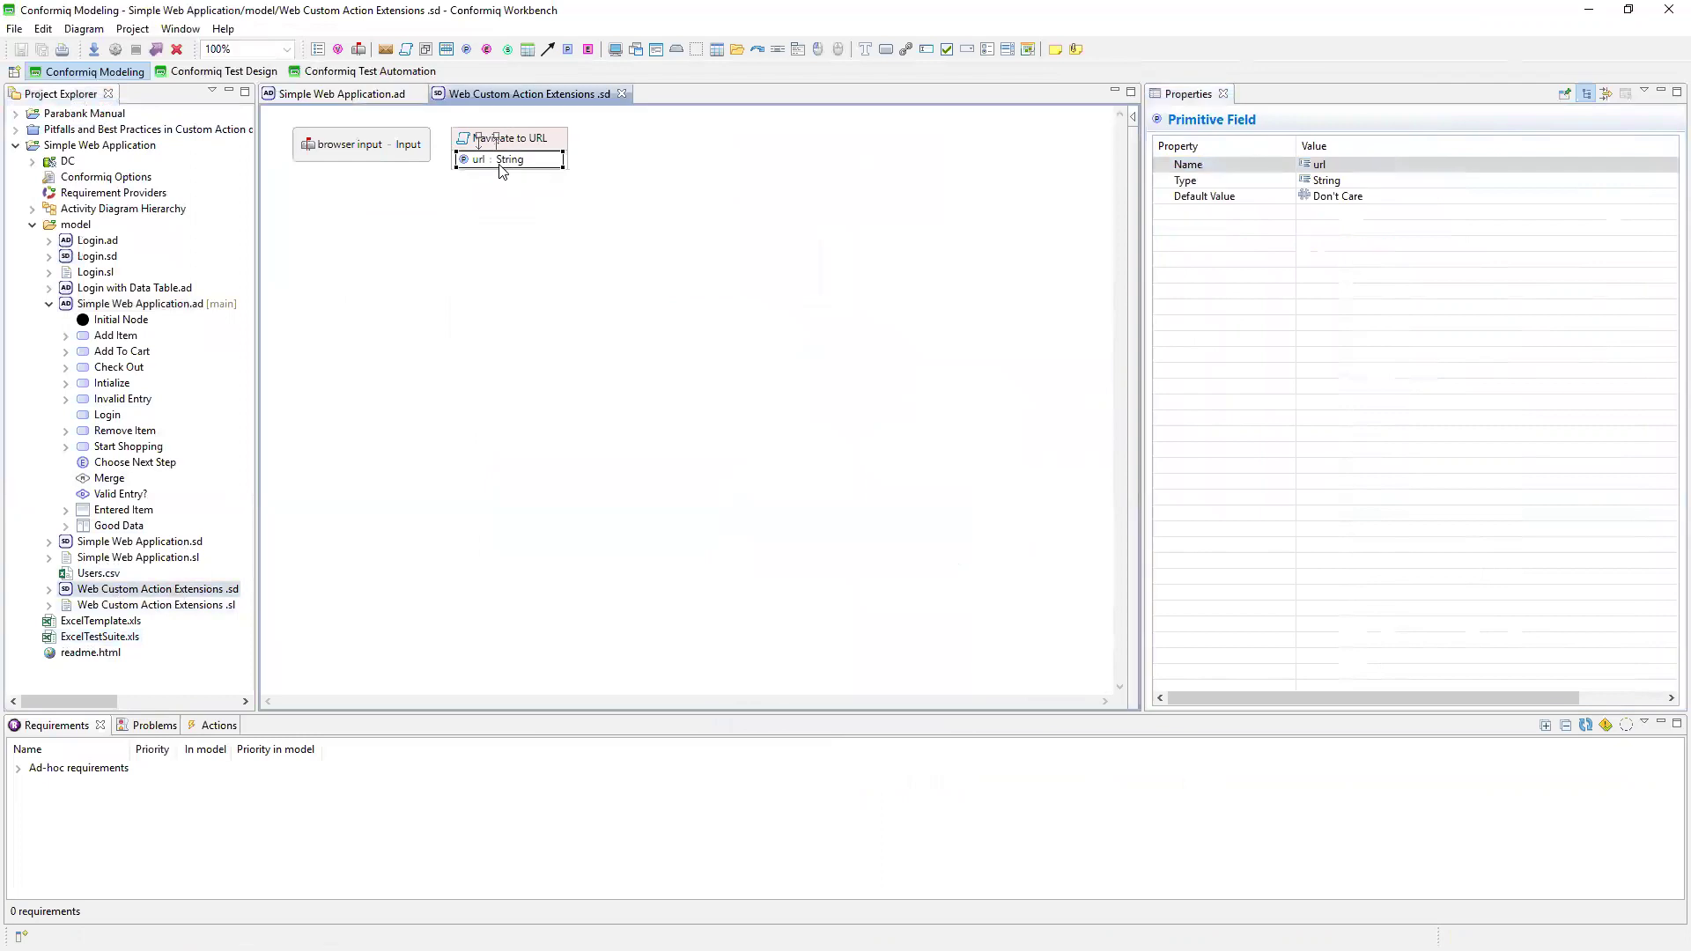
left_click(516, 139)
left_click(516, 161)
left_click(533, 146)
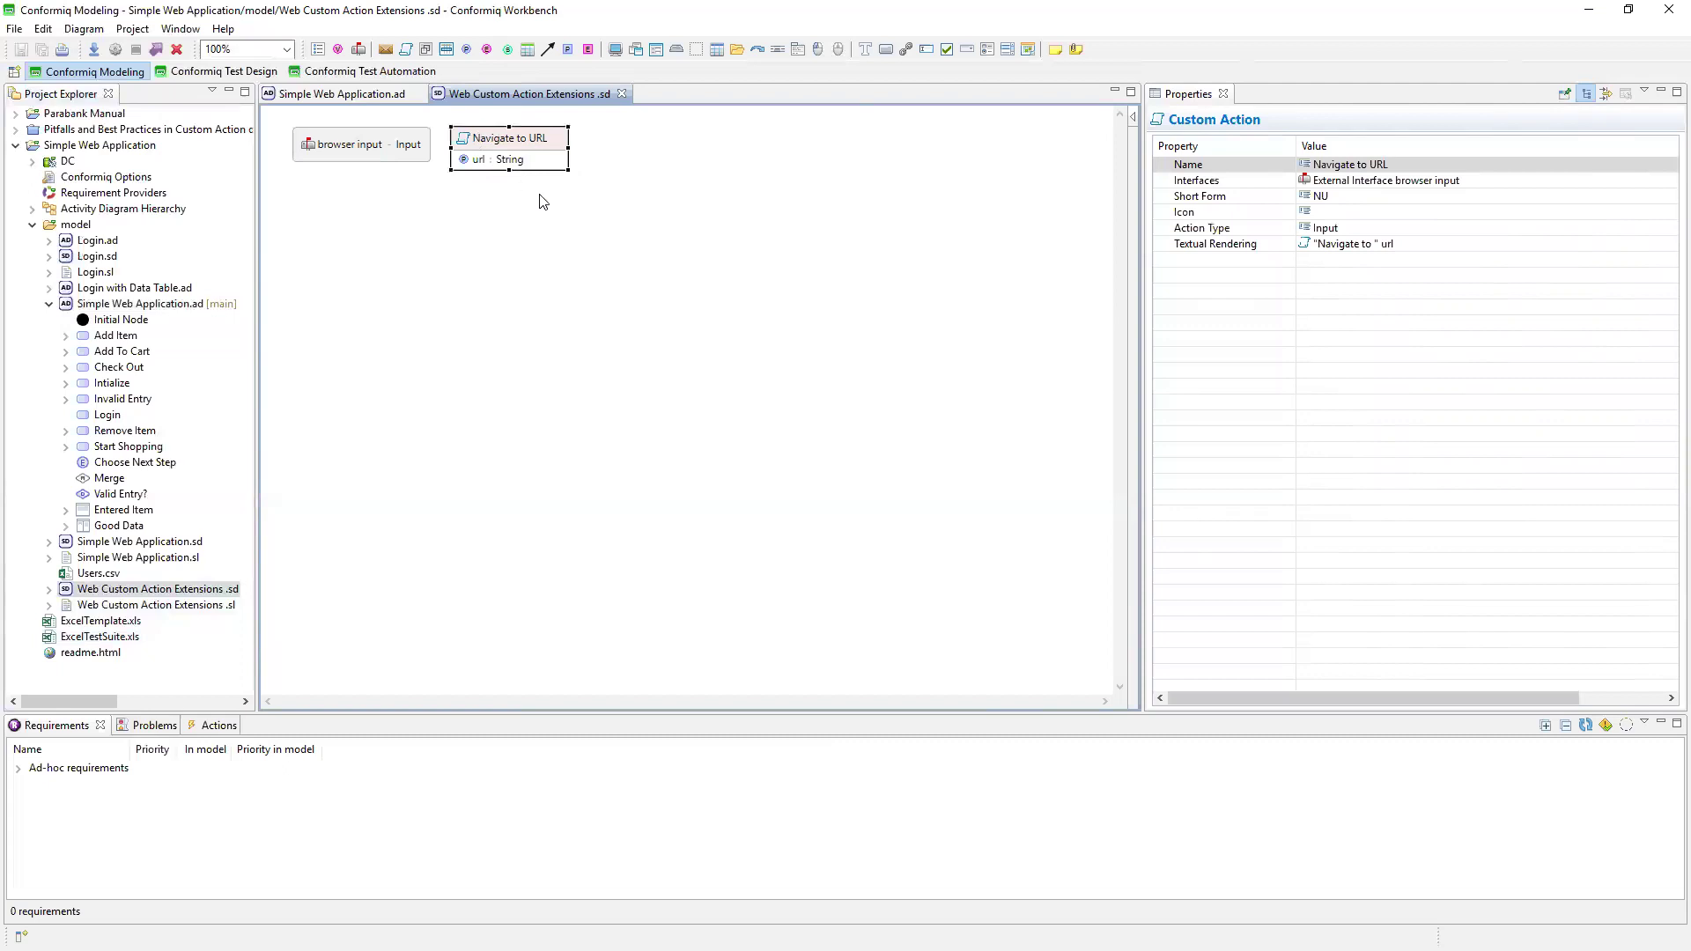
left_click(496, 158)
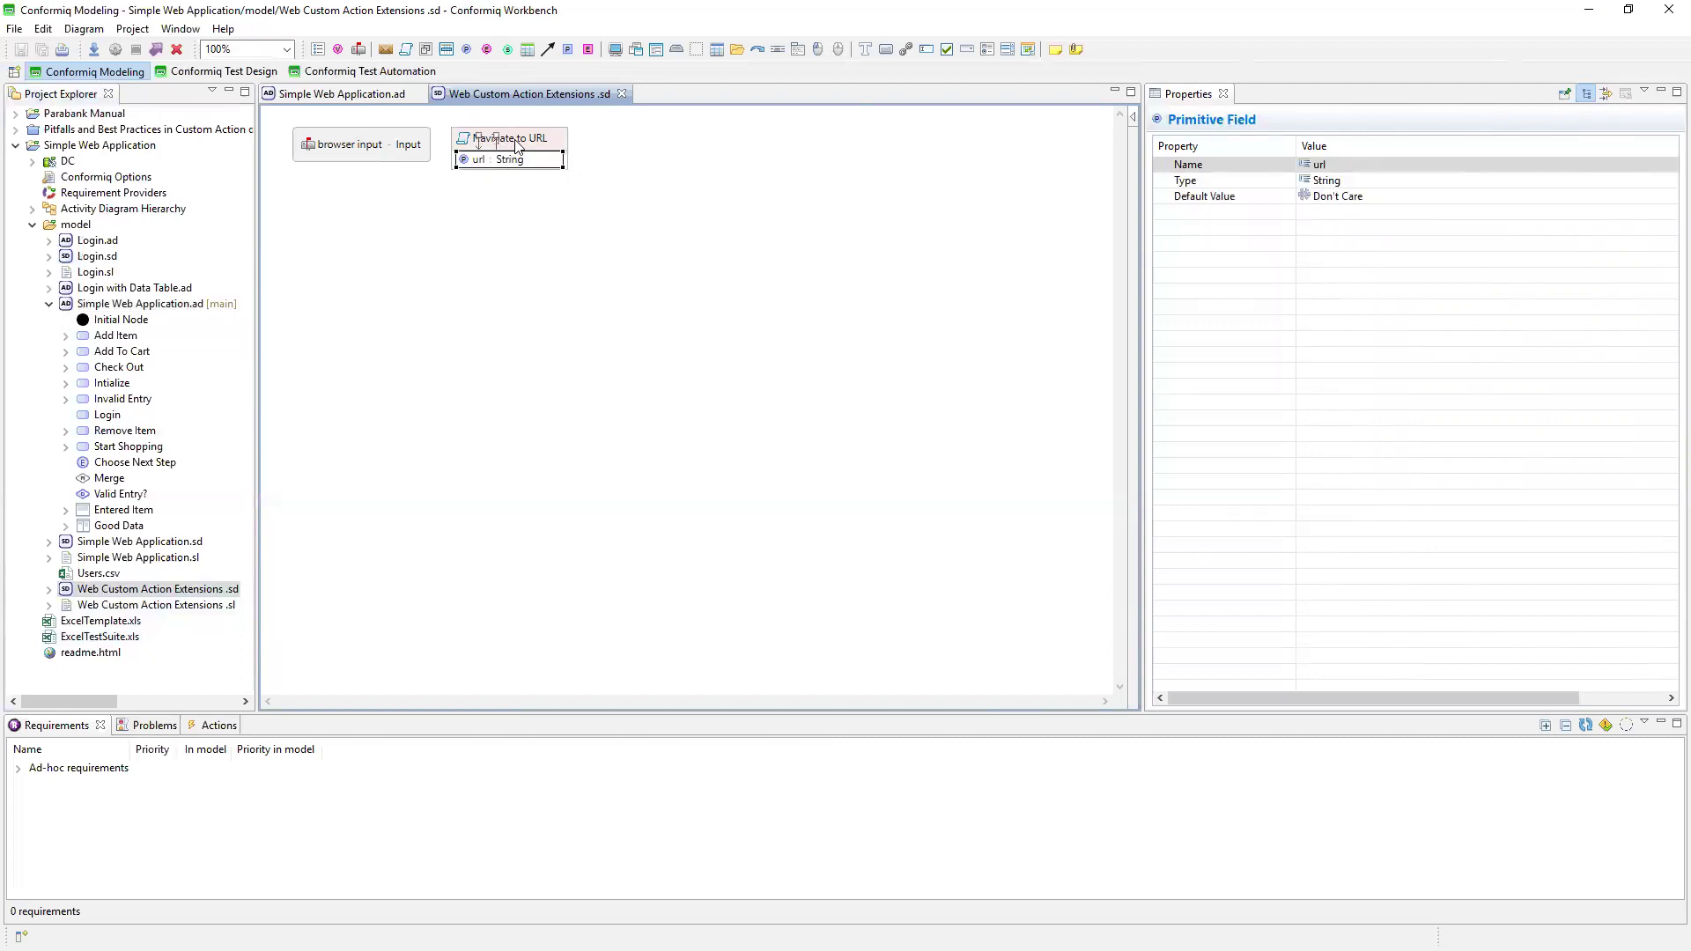
left_click(515, 139)
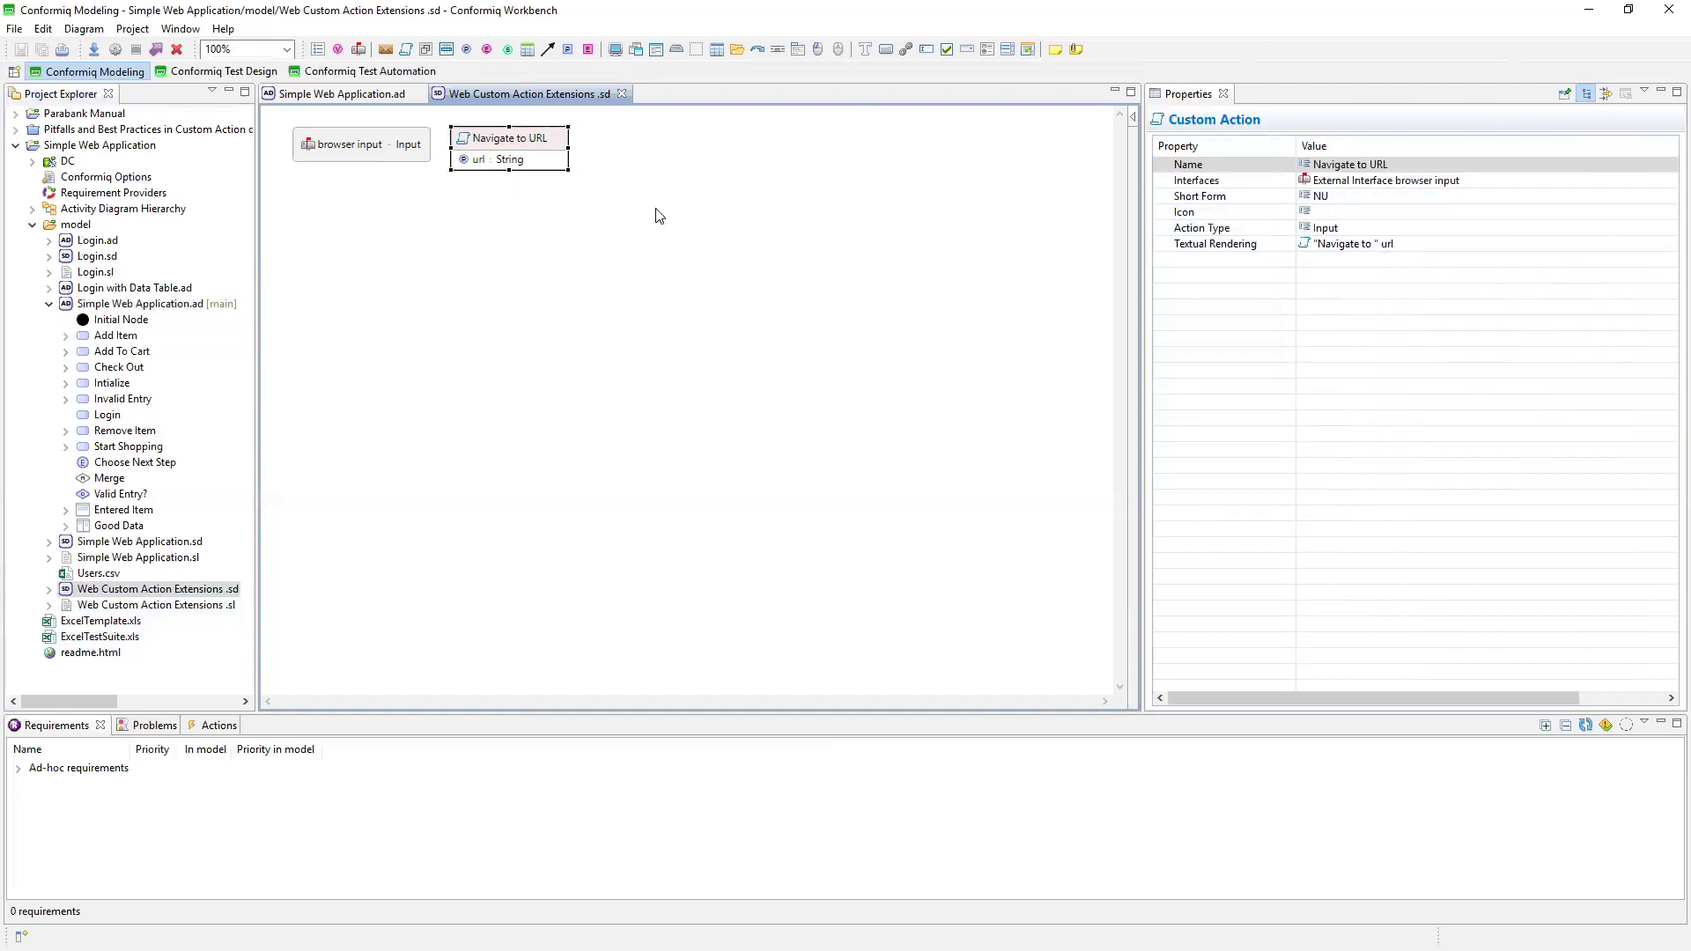
left_click(495, 158)
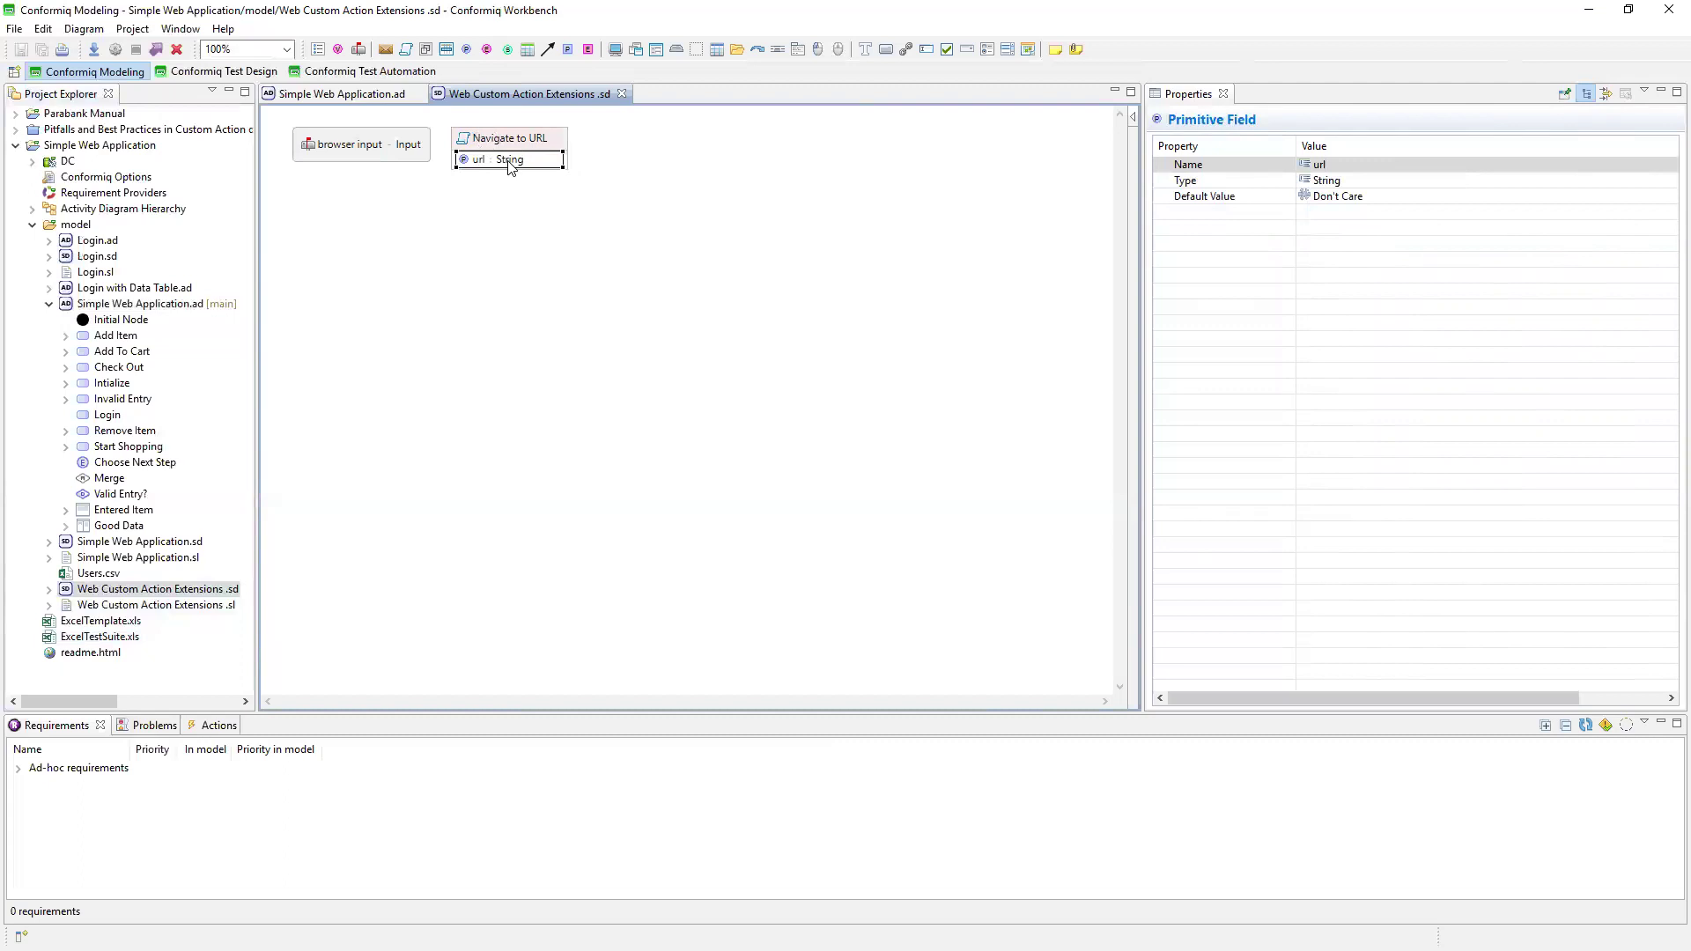
left_click(525, 134)
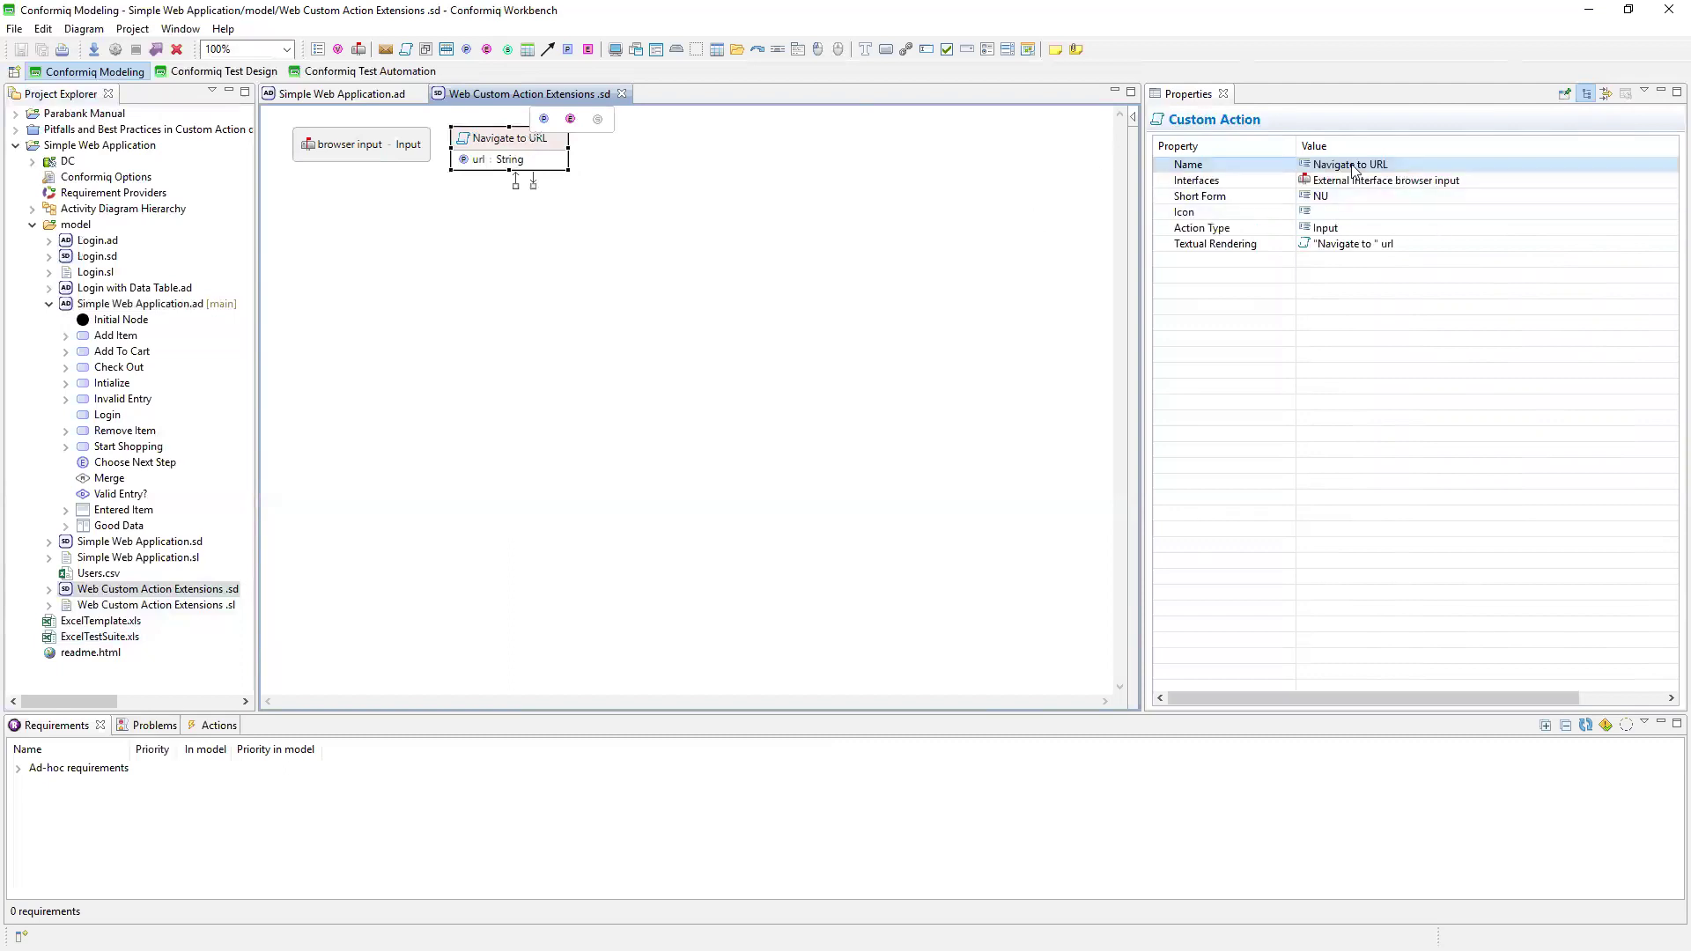
left_click(324, 145)
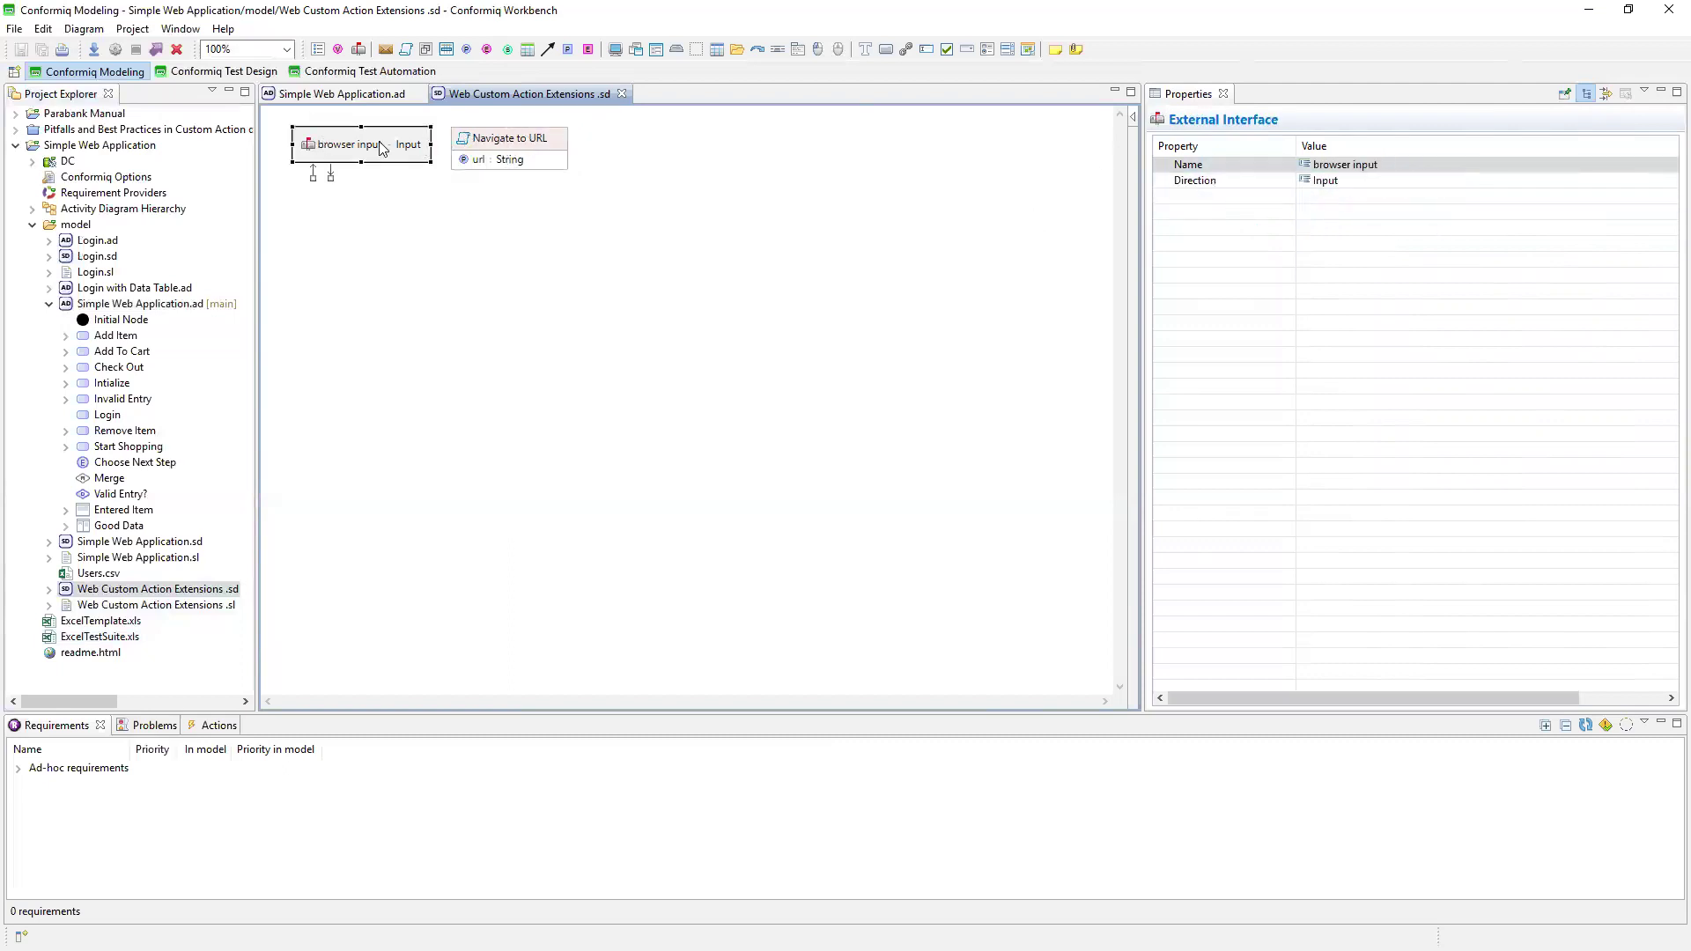
Show the available actions and expand Custom Input Action down to the actions of the browser input interface.
left_click(219, 724)
left_click(18, 747)
left_click(35, 763)
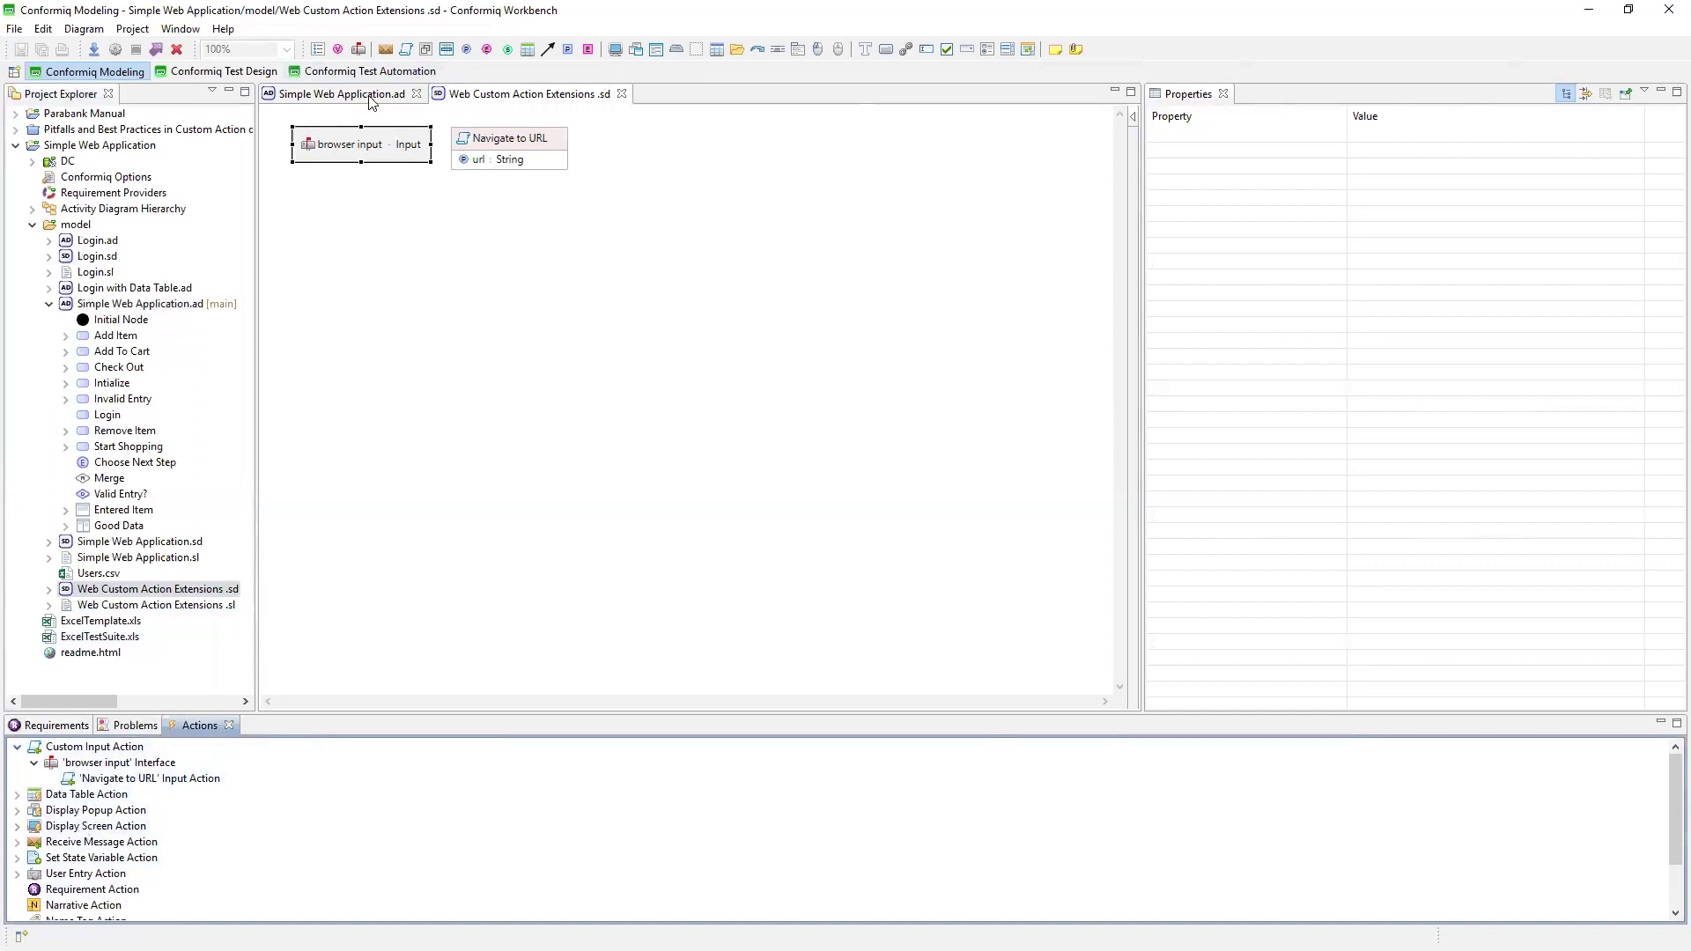
Inspect the Navigate to URL action's Short Form and compare it with the action abbreviations in Simple Web Application.ad.
left_click(518, 157)
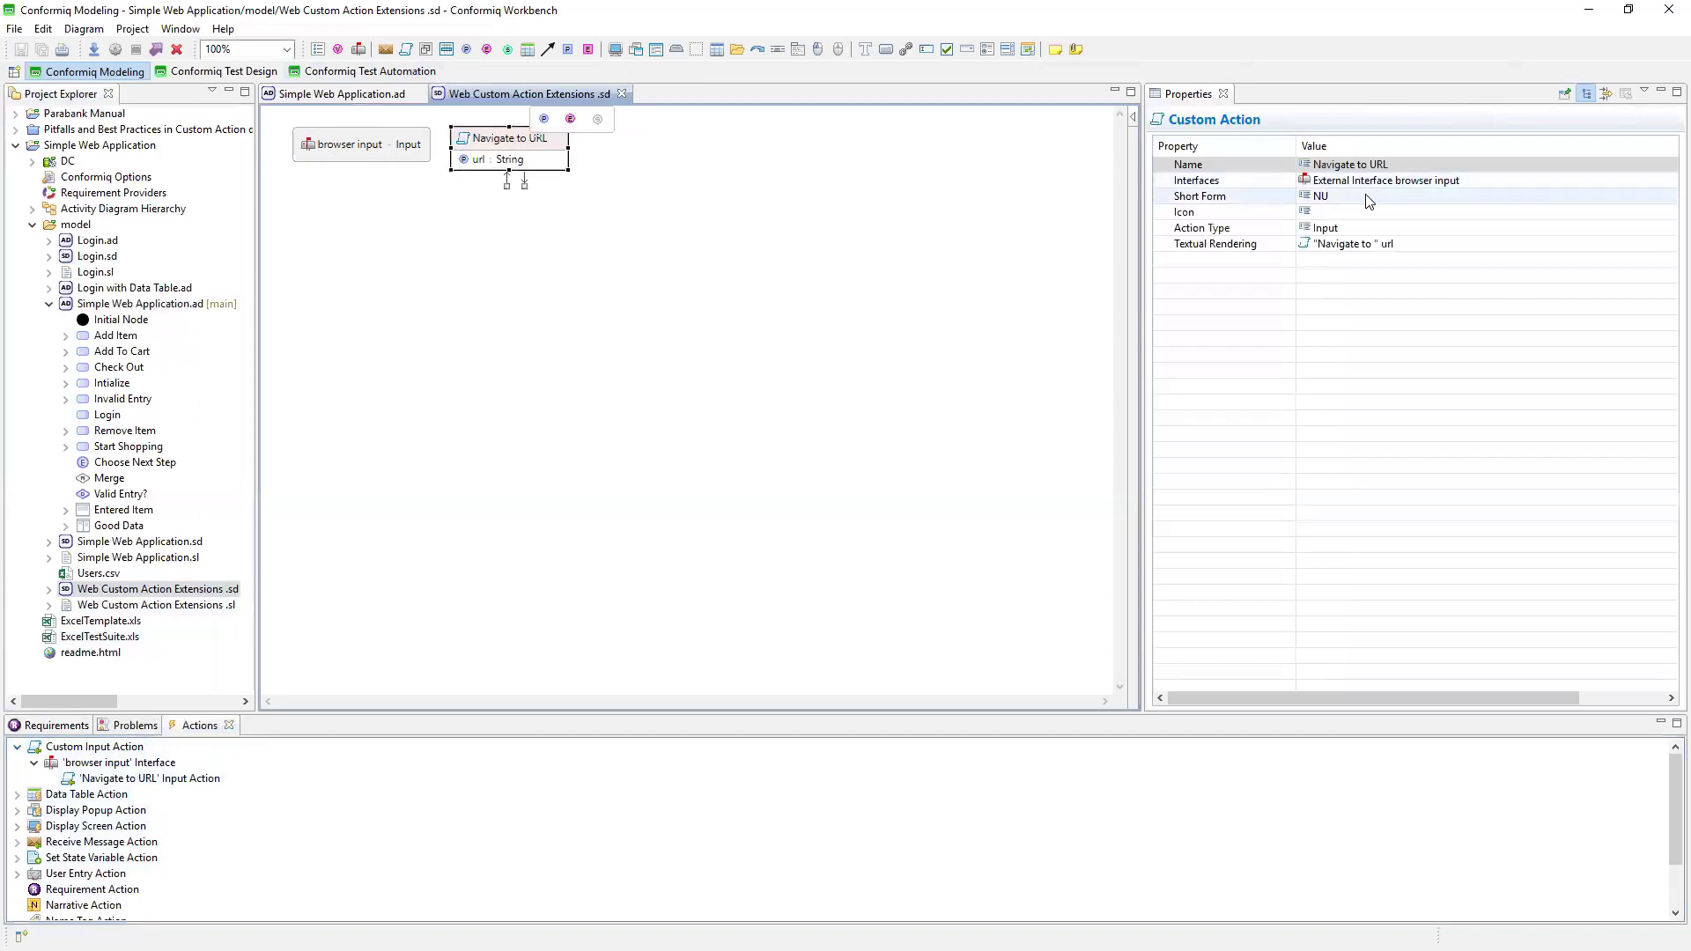
left_click(1321, 196)
left_click(328, 95)
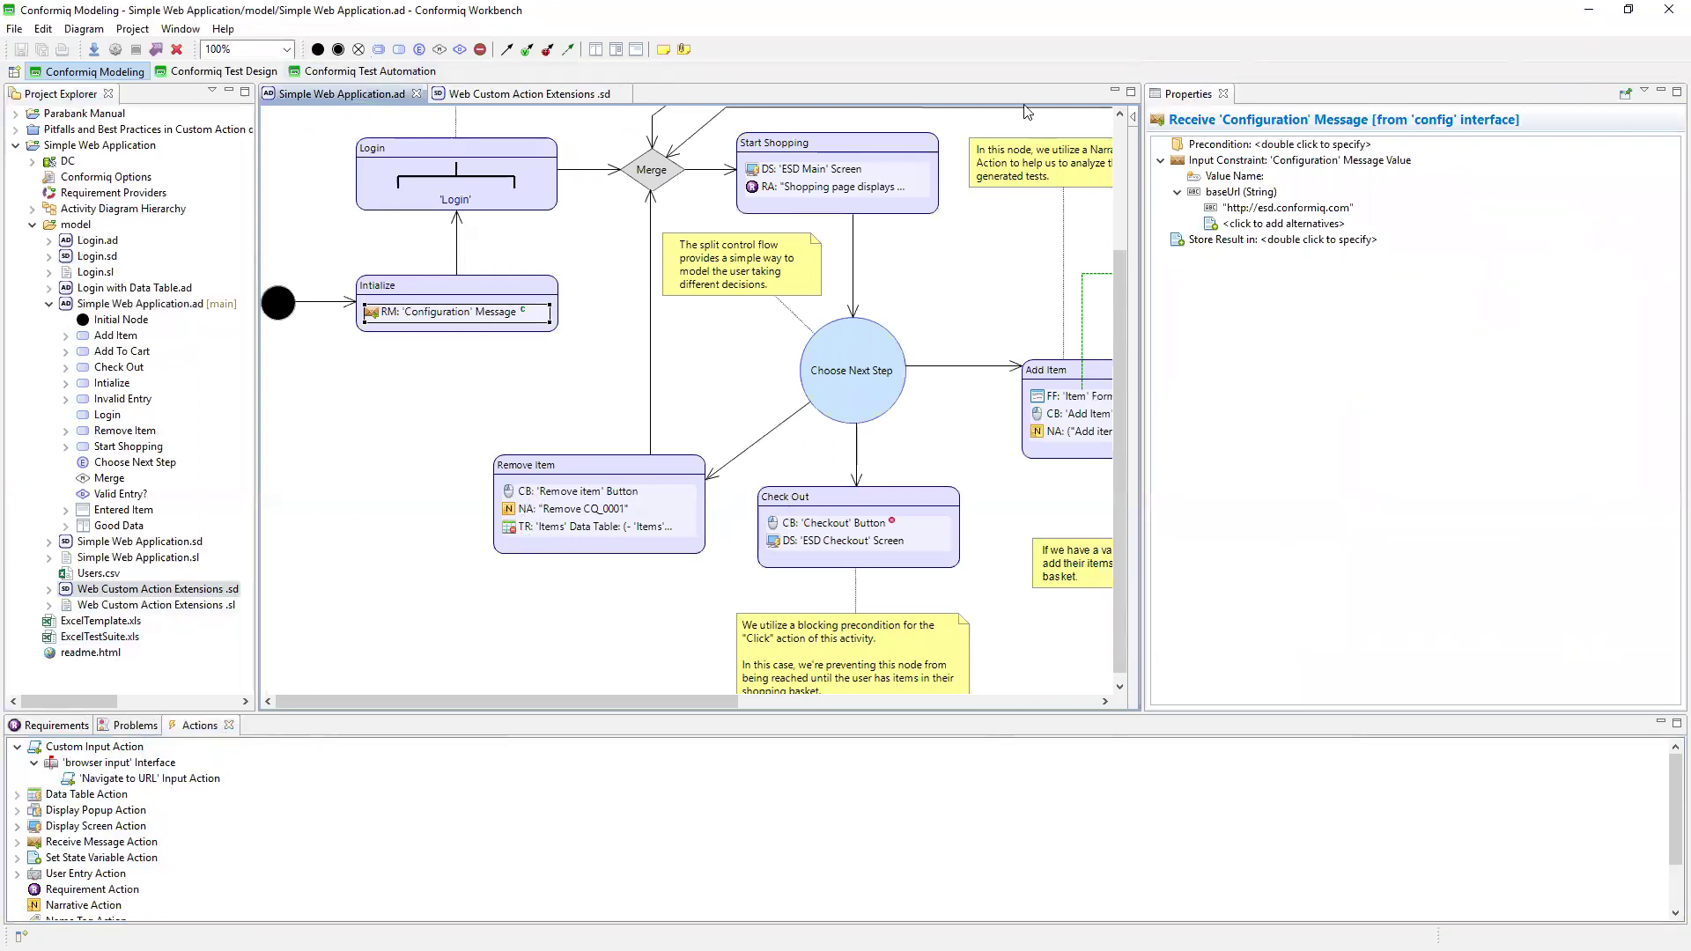
left_click(466, 95)
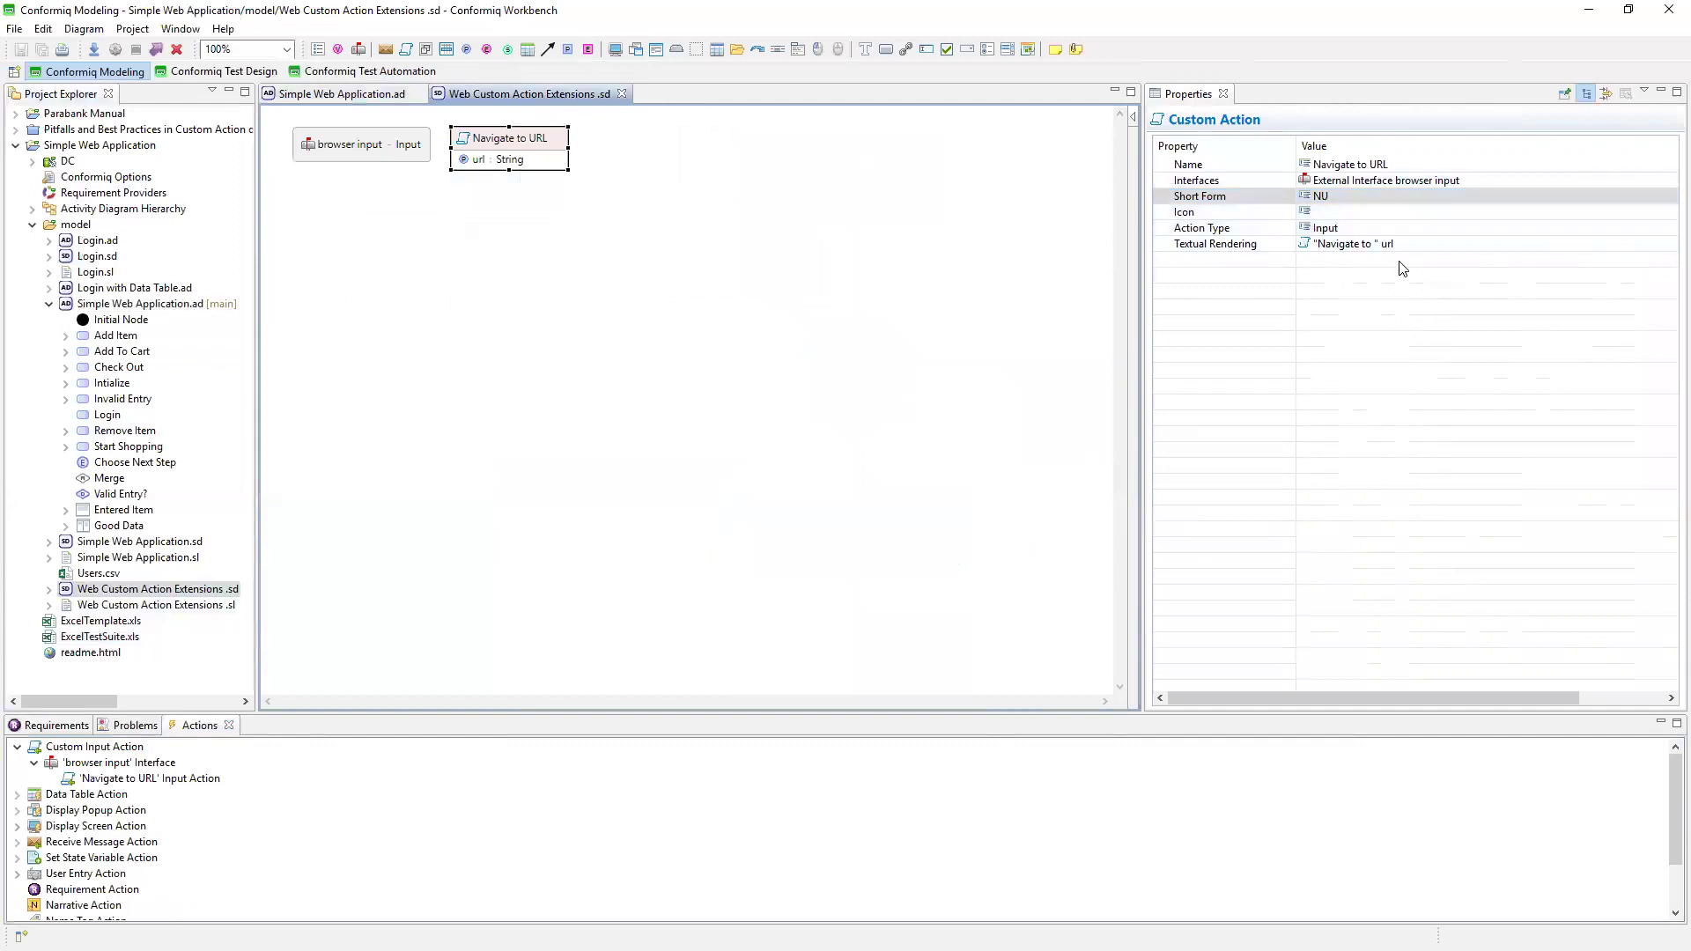
View the Action Type options of the Navigate to URL custom action without changing the selection.
left_click(1260, 233)
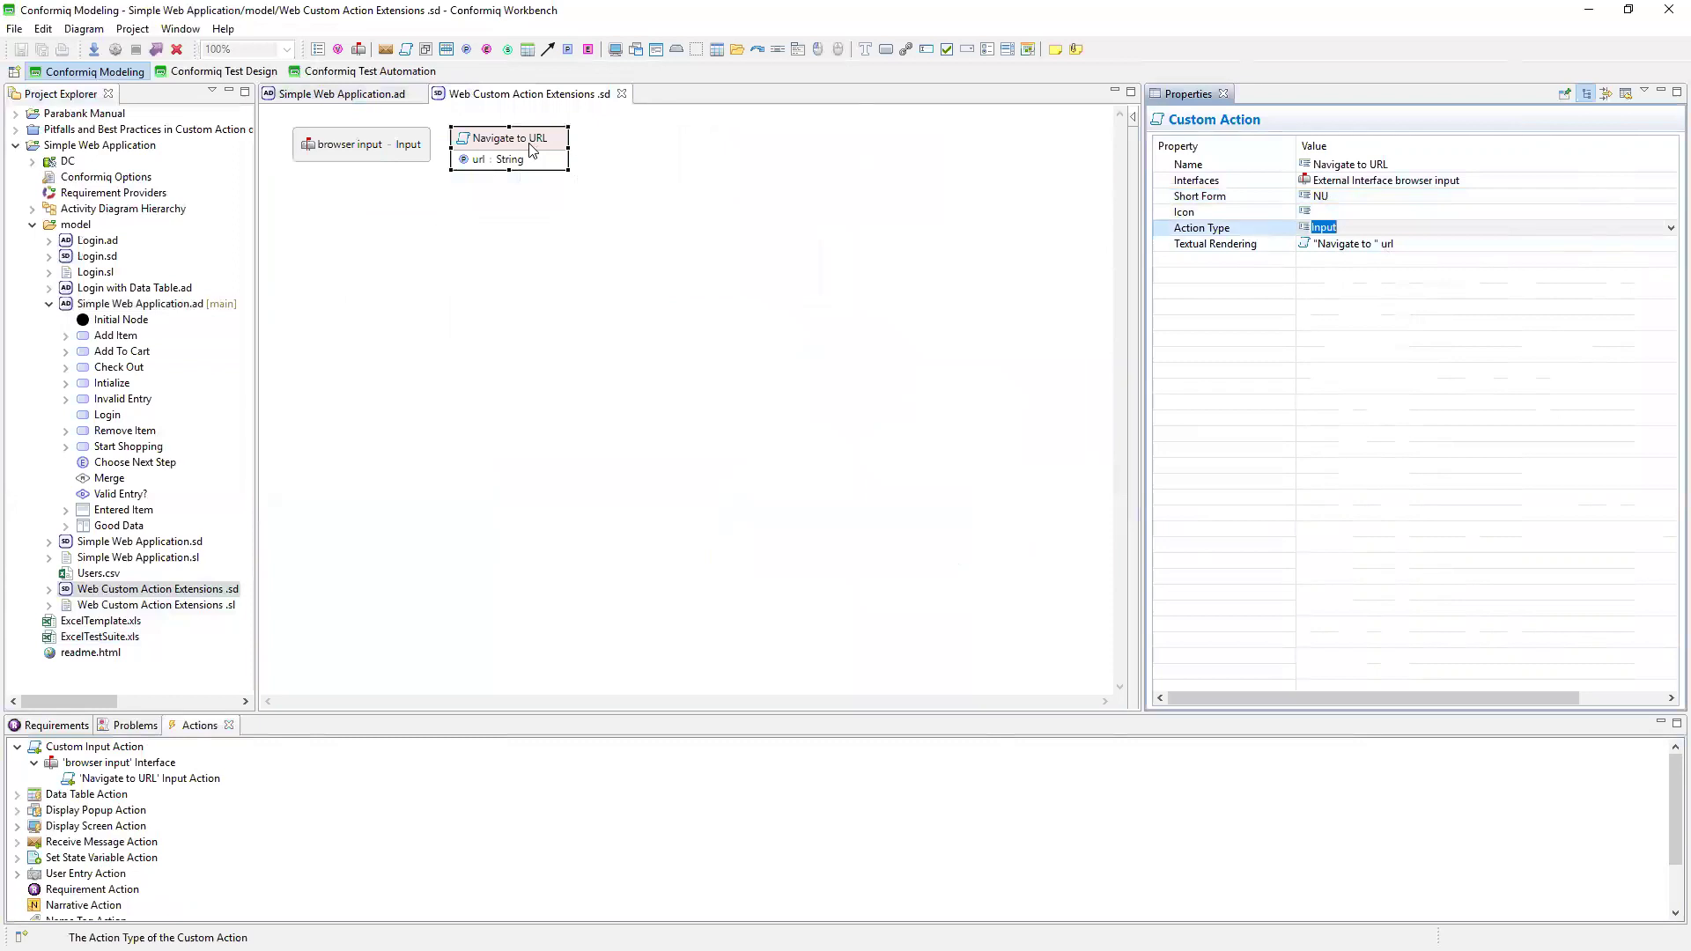
left_click(1670, 228)
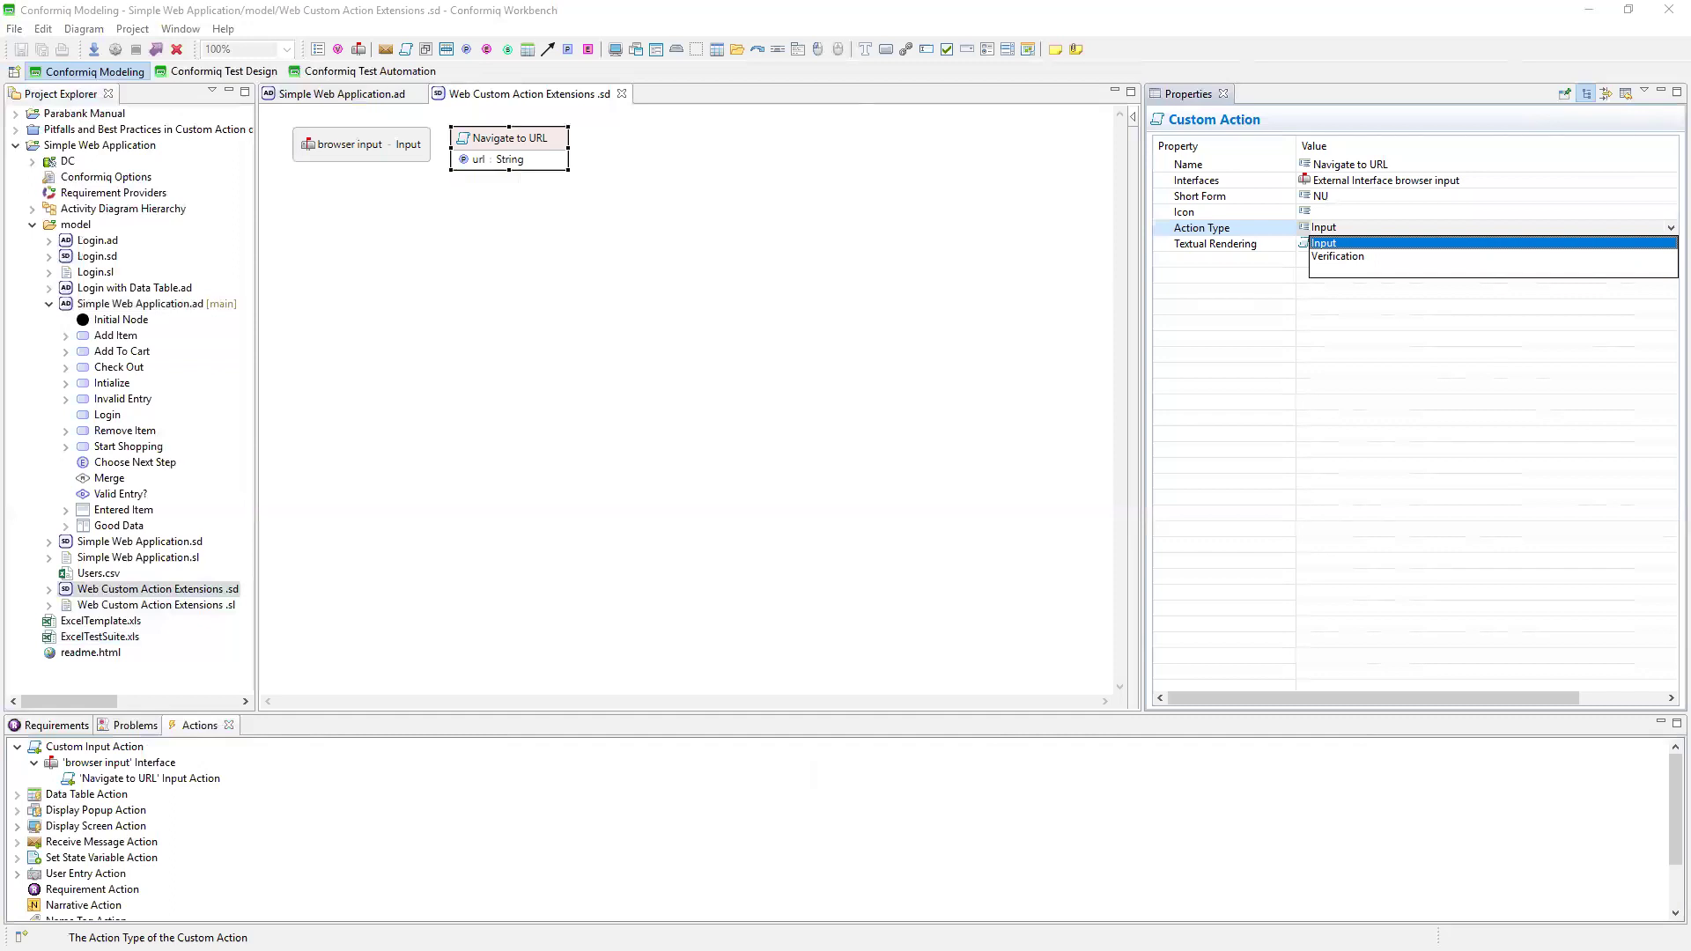
left_click(498, 157)
mouse_move(499, 157)
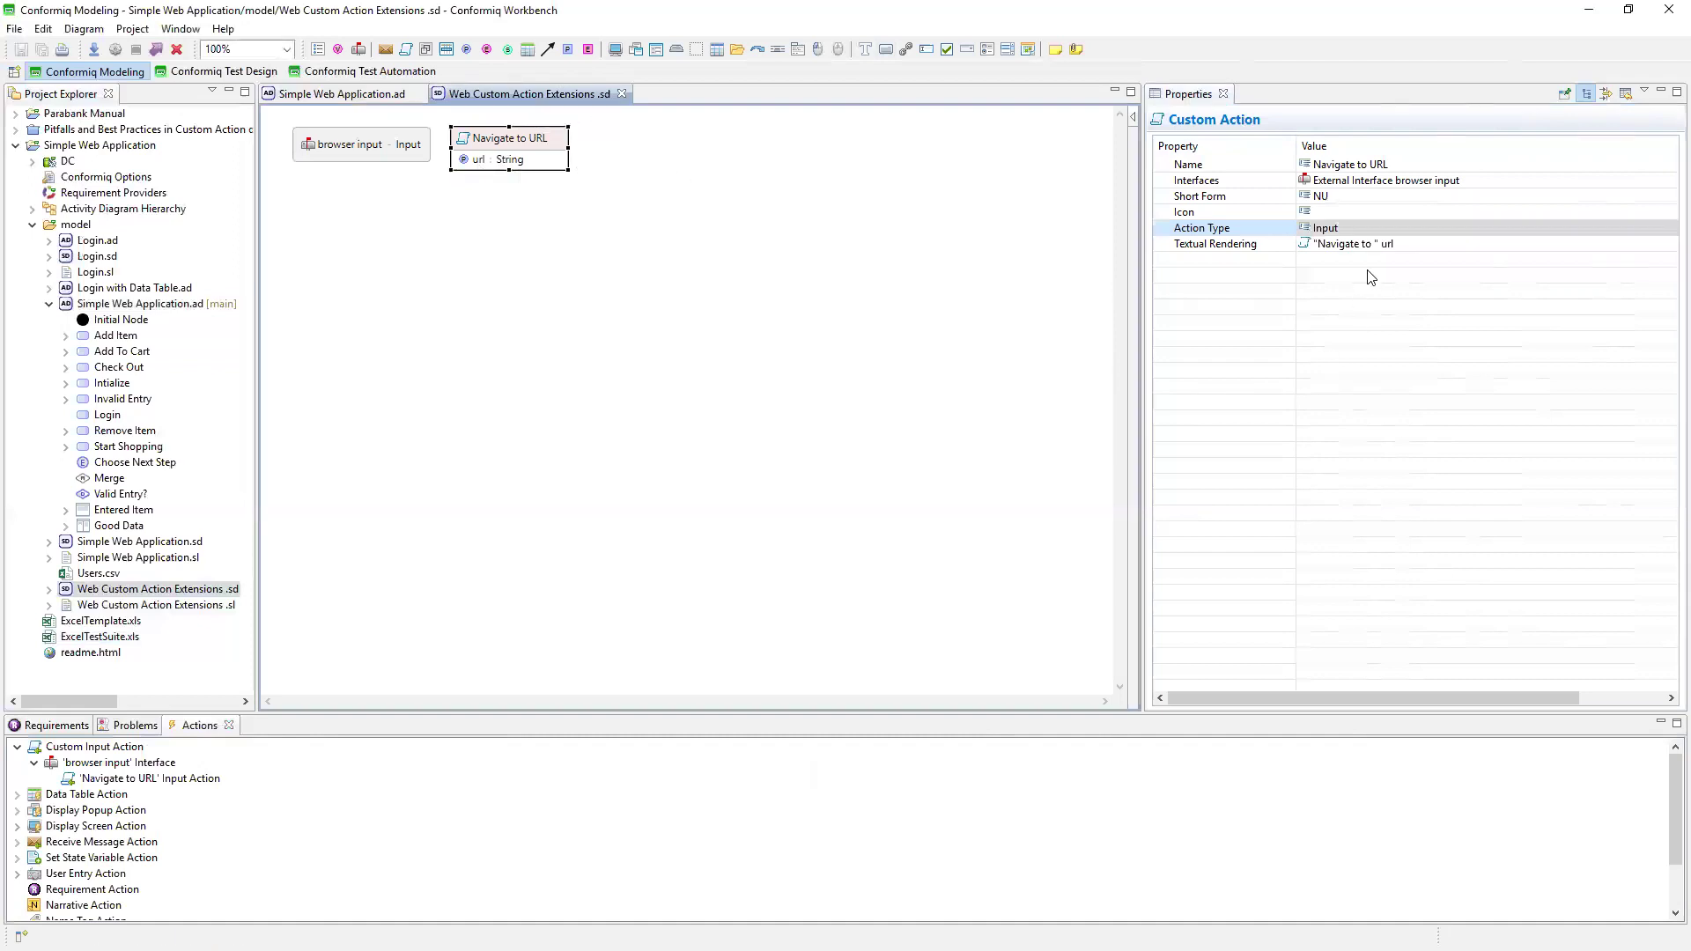
Open the Textual Rendering definition of the Navigate to URL custom action and inspect its text string and url field.
left_click(1243, 250)
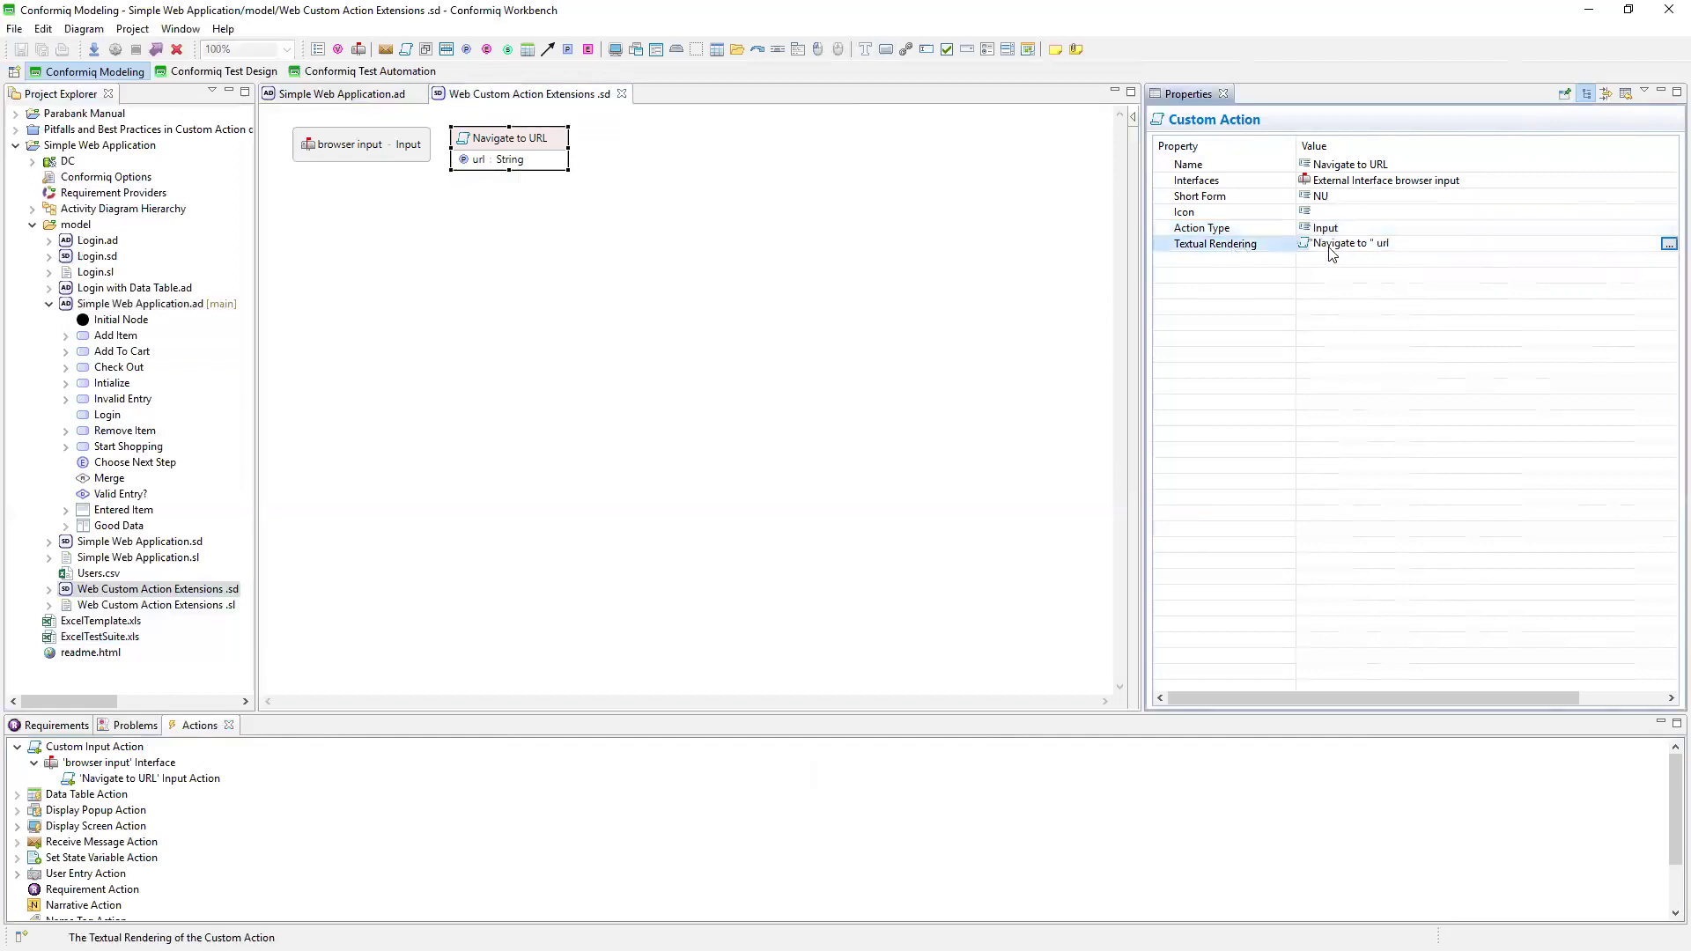
left_click(1666, 244)
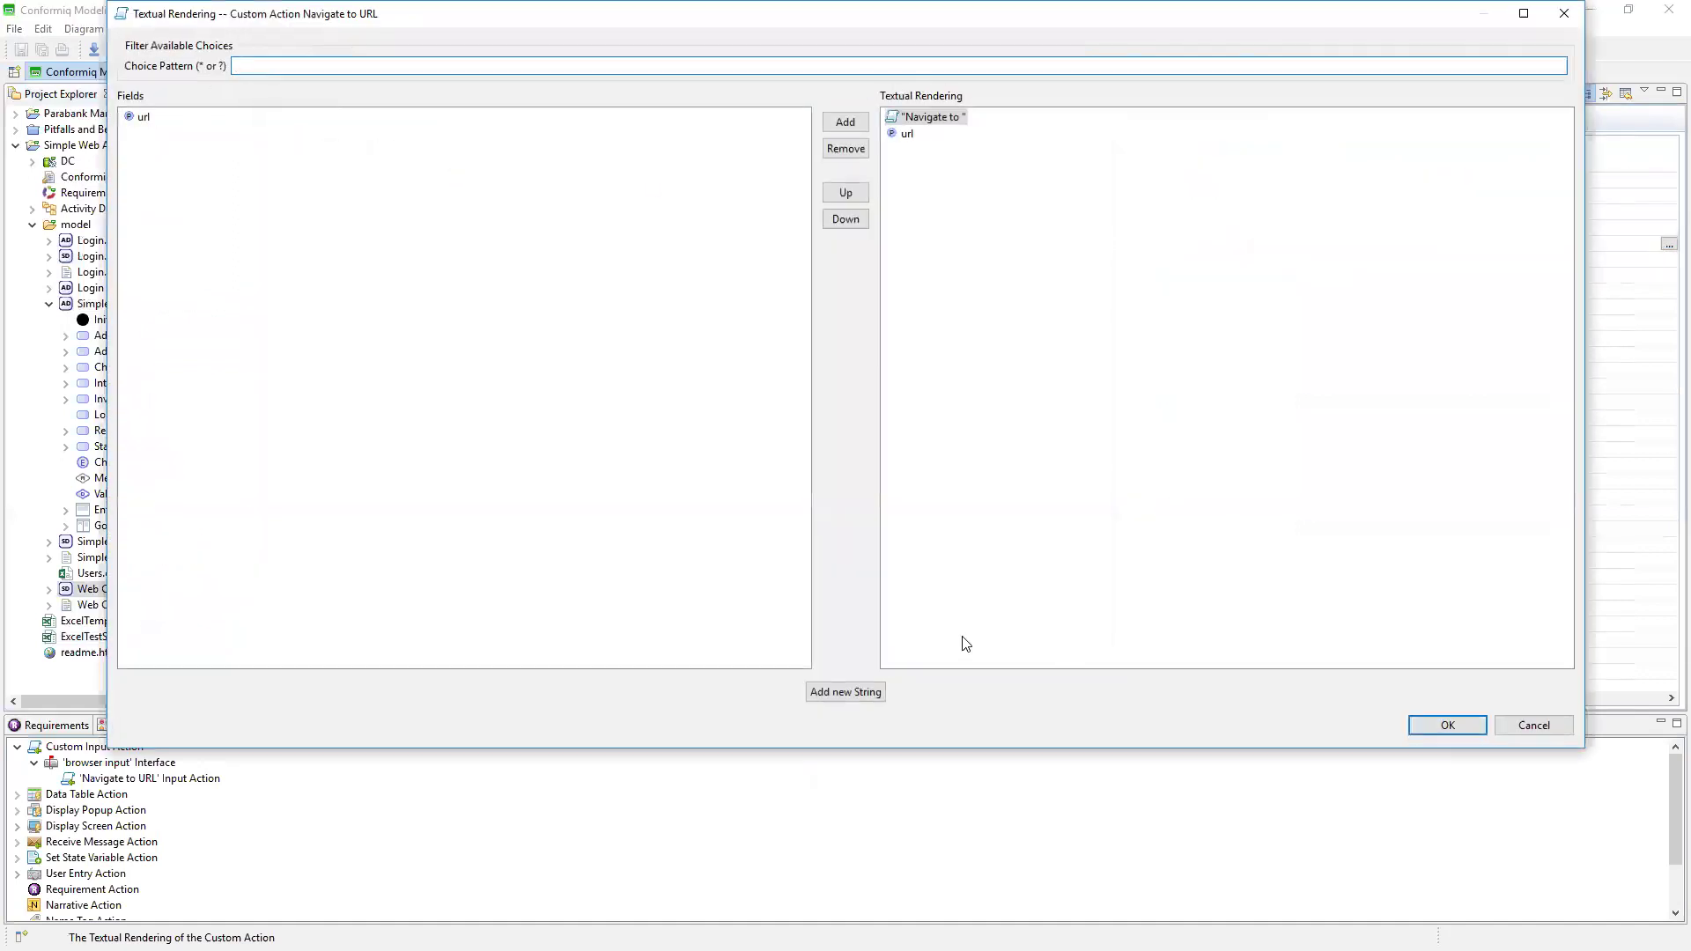
left_click(938, 117)
left_click(141, 119)
left_click(911, 137)
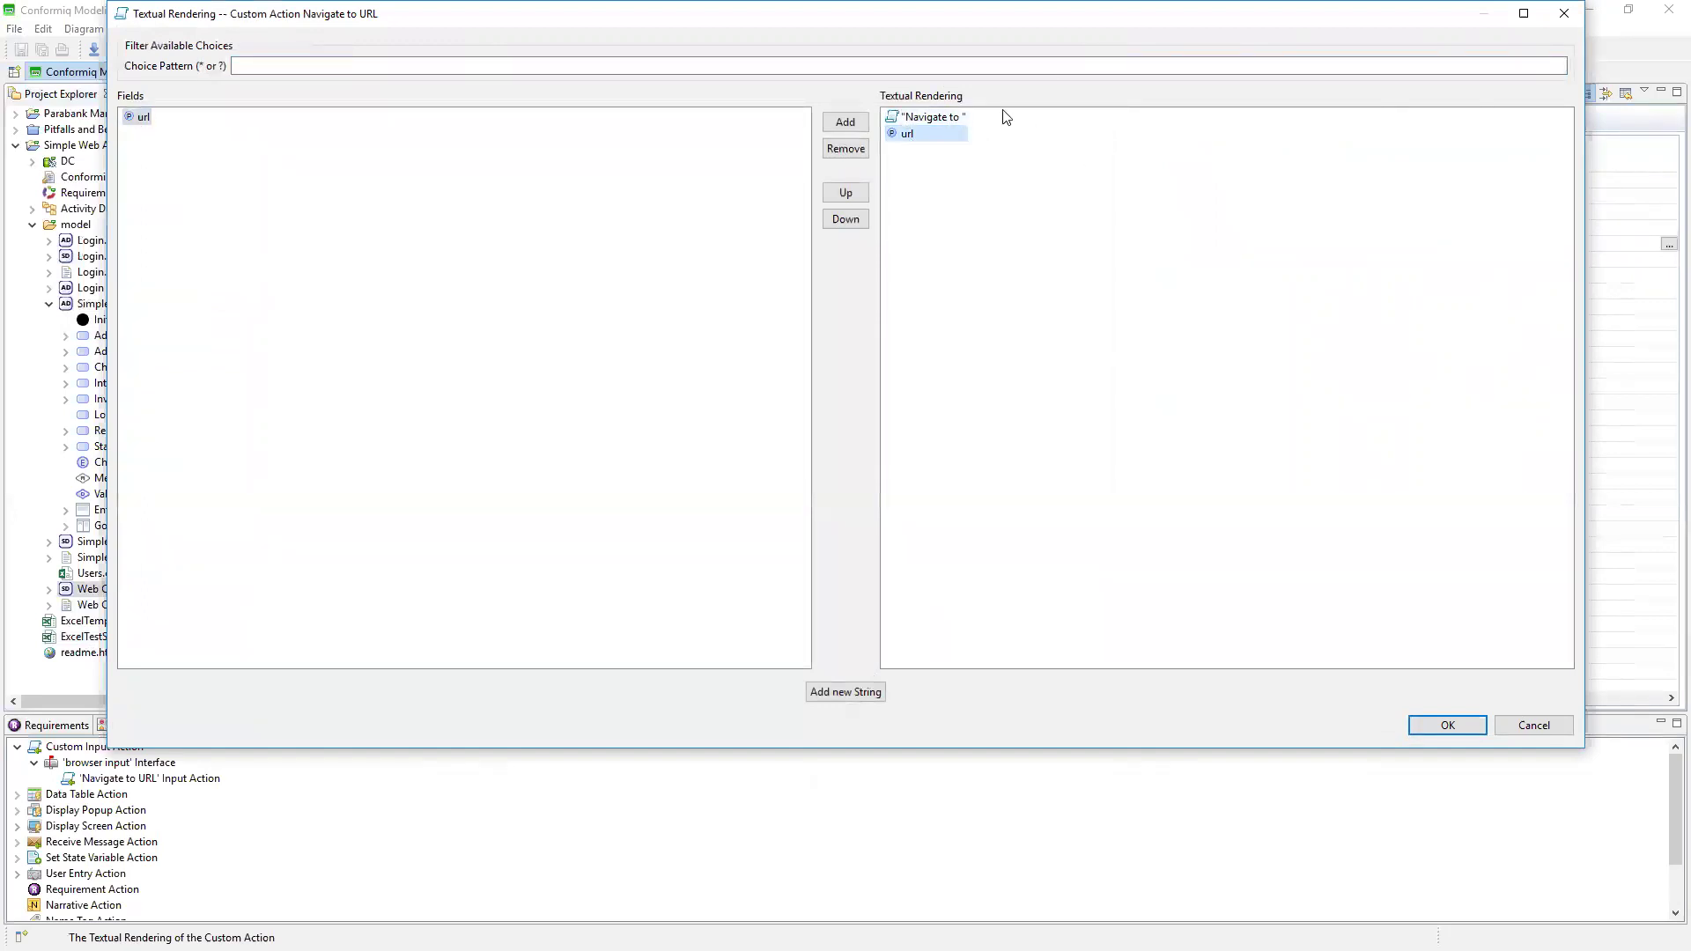
Append an opening double quote to the "Navigate to " string in the textual rendering.
left_click(944, 122)
double_click(944, 121)
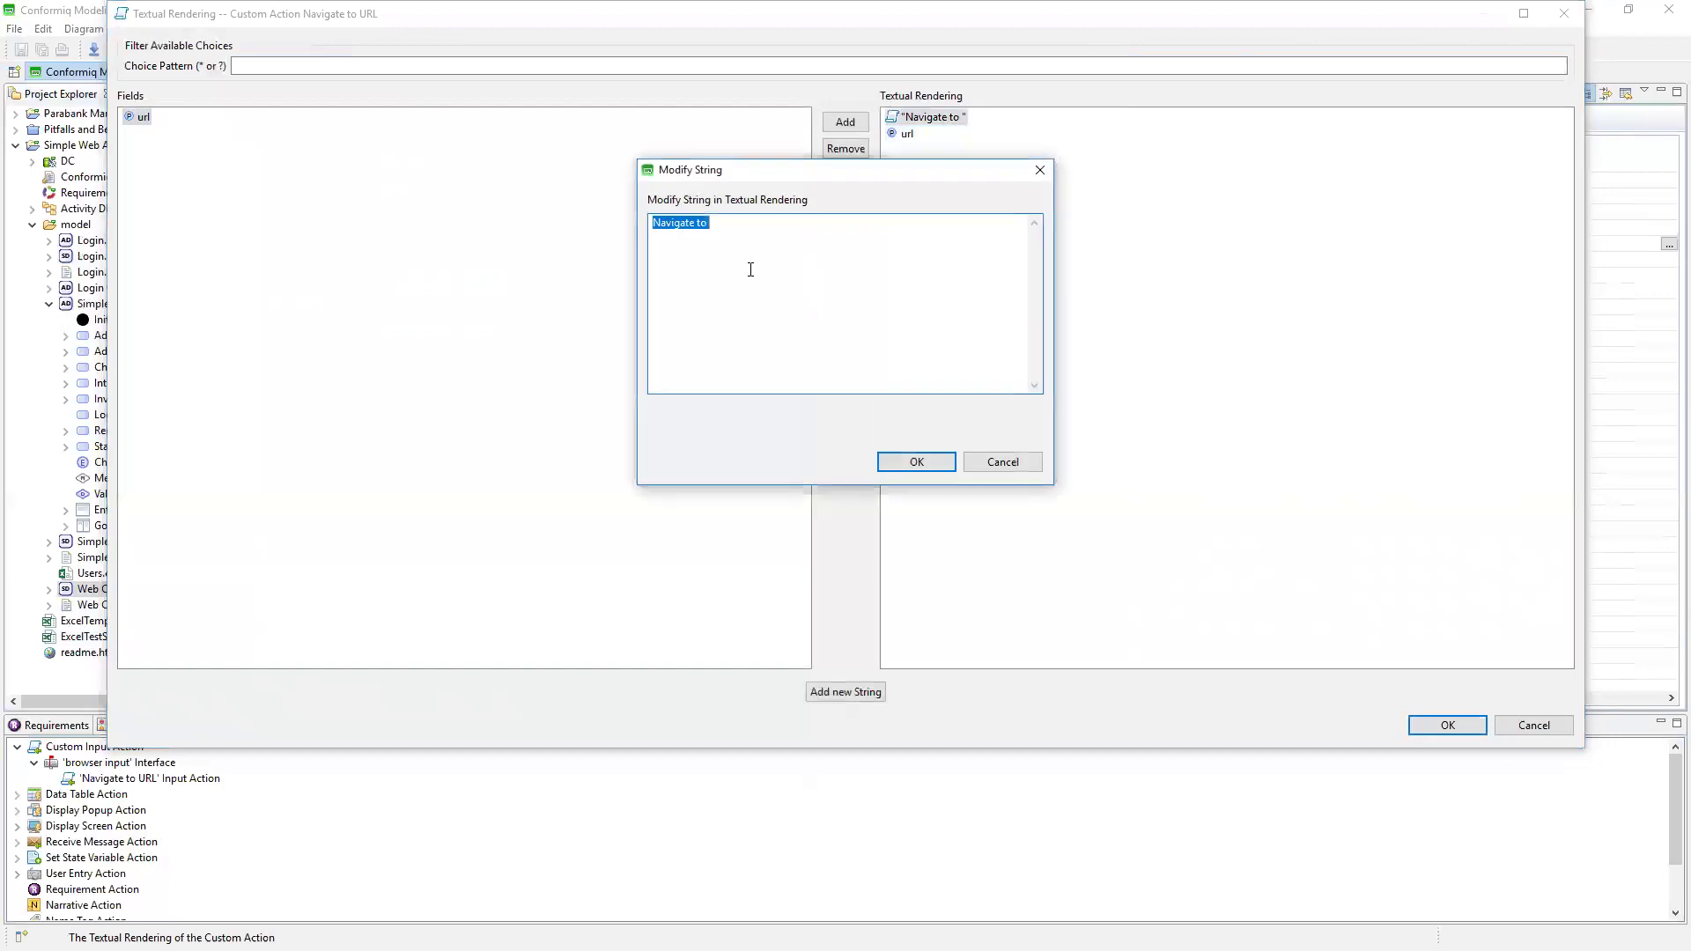
left_click(724, 221)
left_click(915, 462)
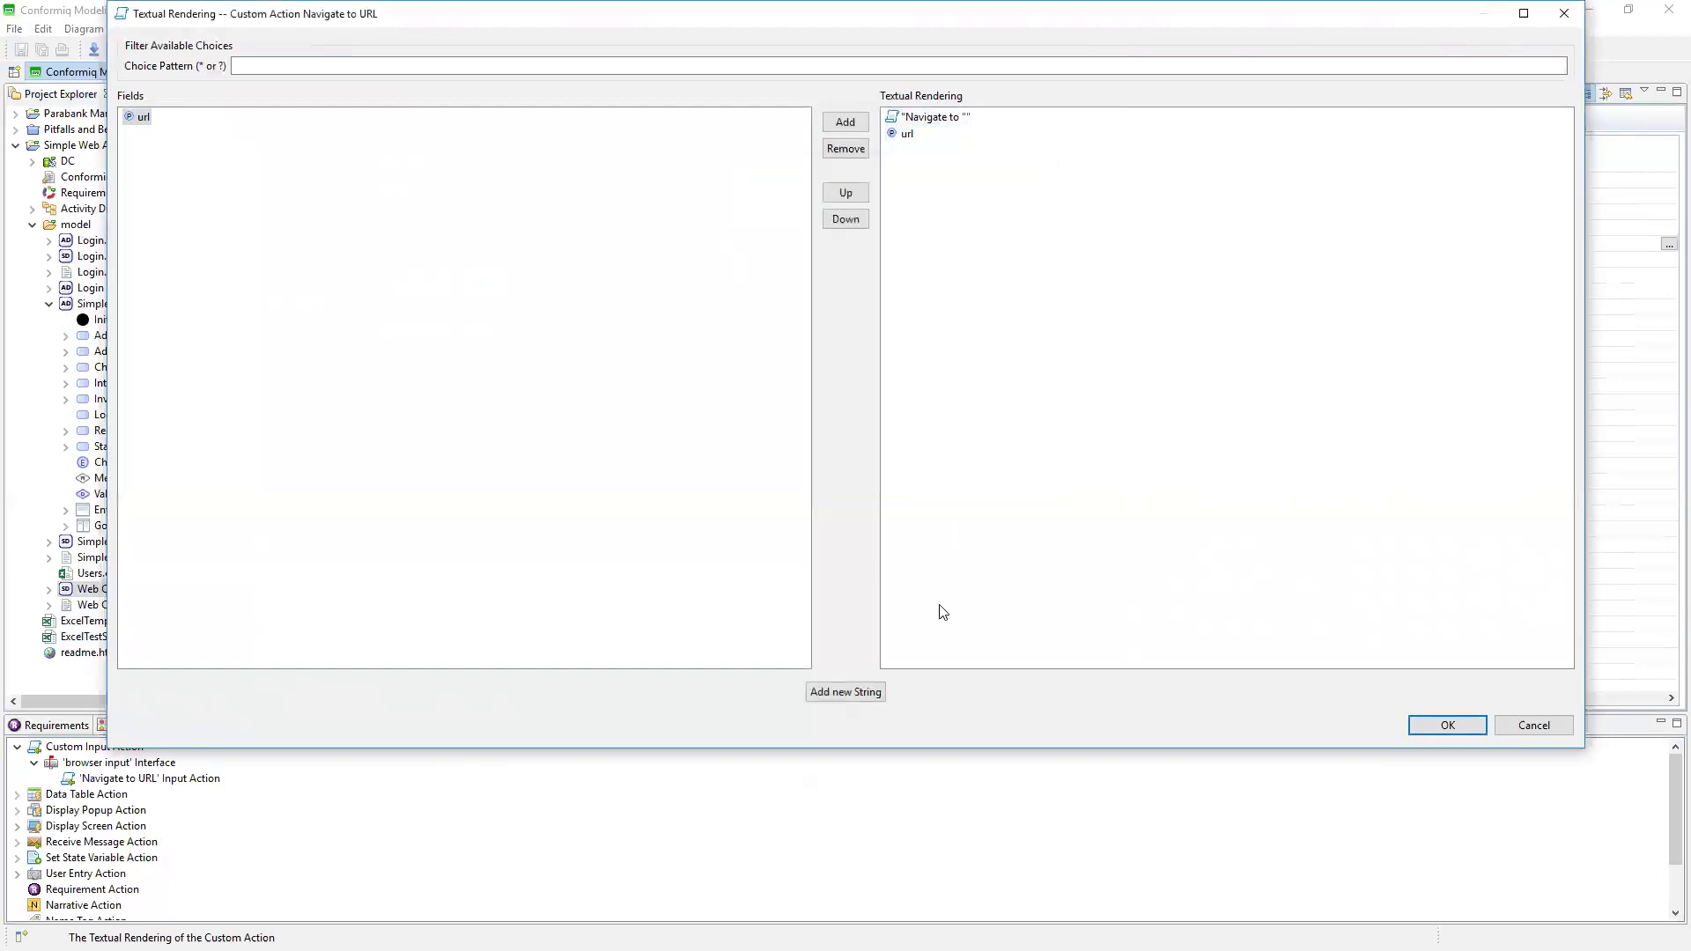
Add a new string with a closing double quote after url in the textual rendering and save the diagram.
left_click(852, 693)
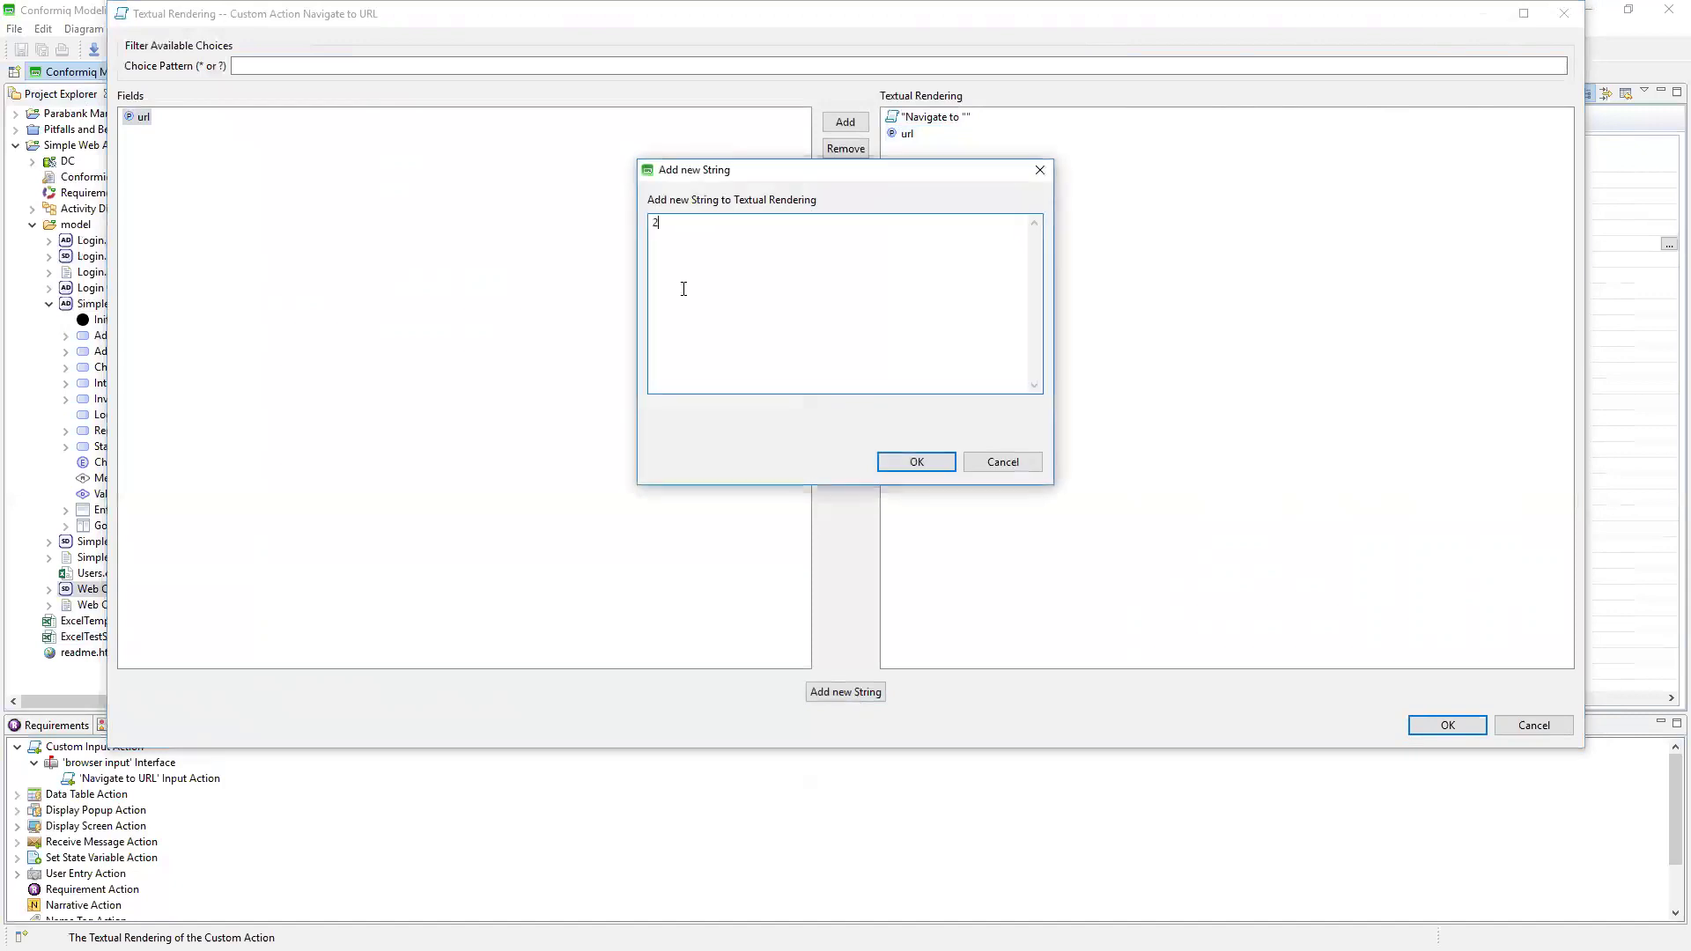
left_click(907, 471)
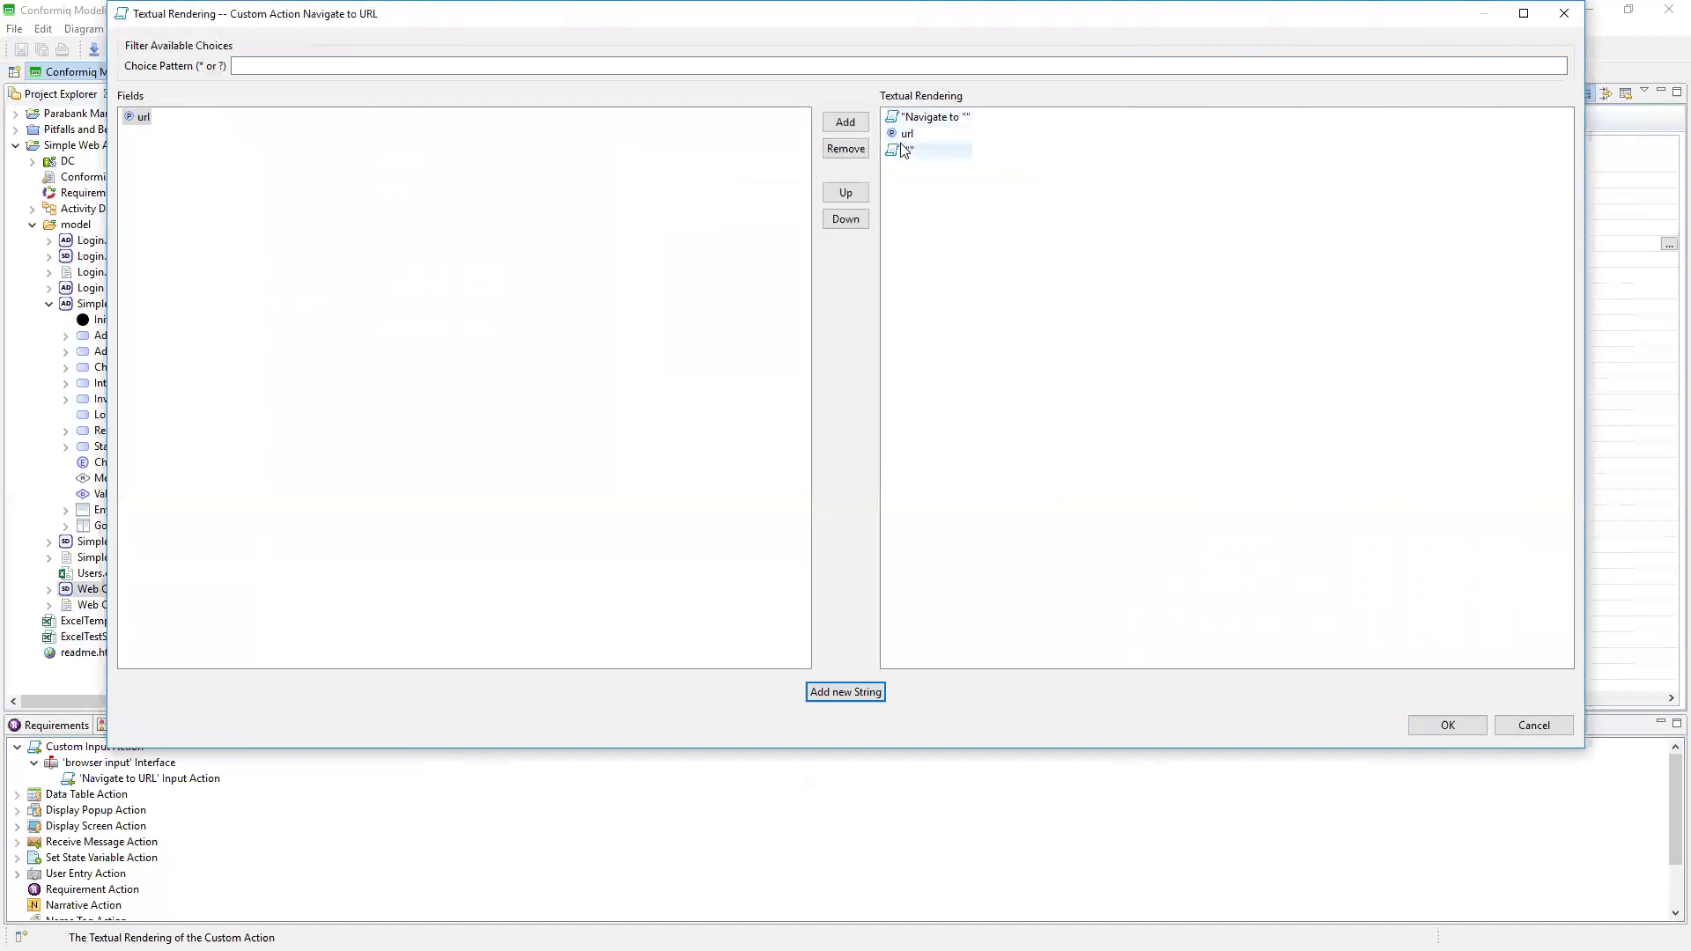
left_click(1448, 724)
left_click(17, 48)
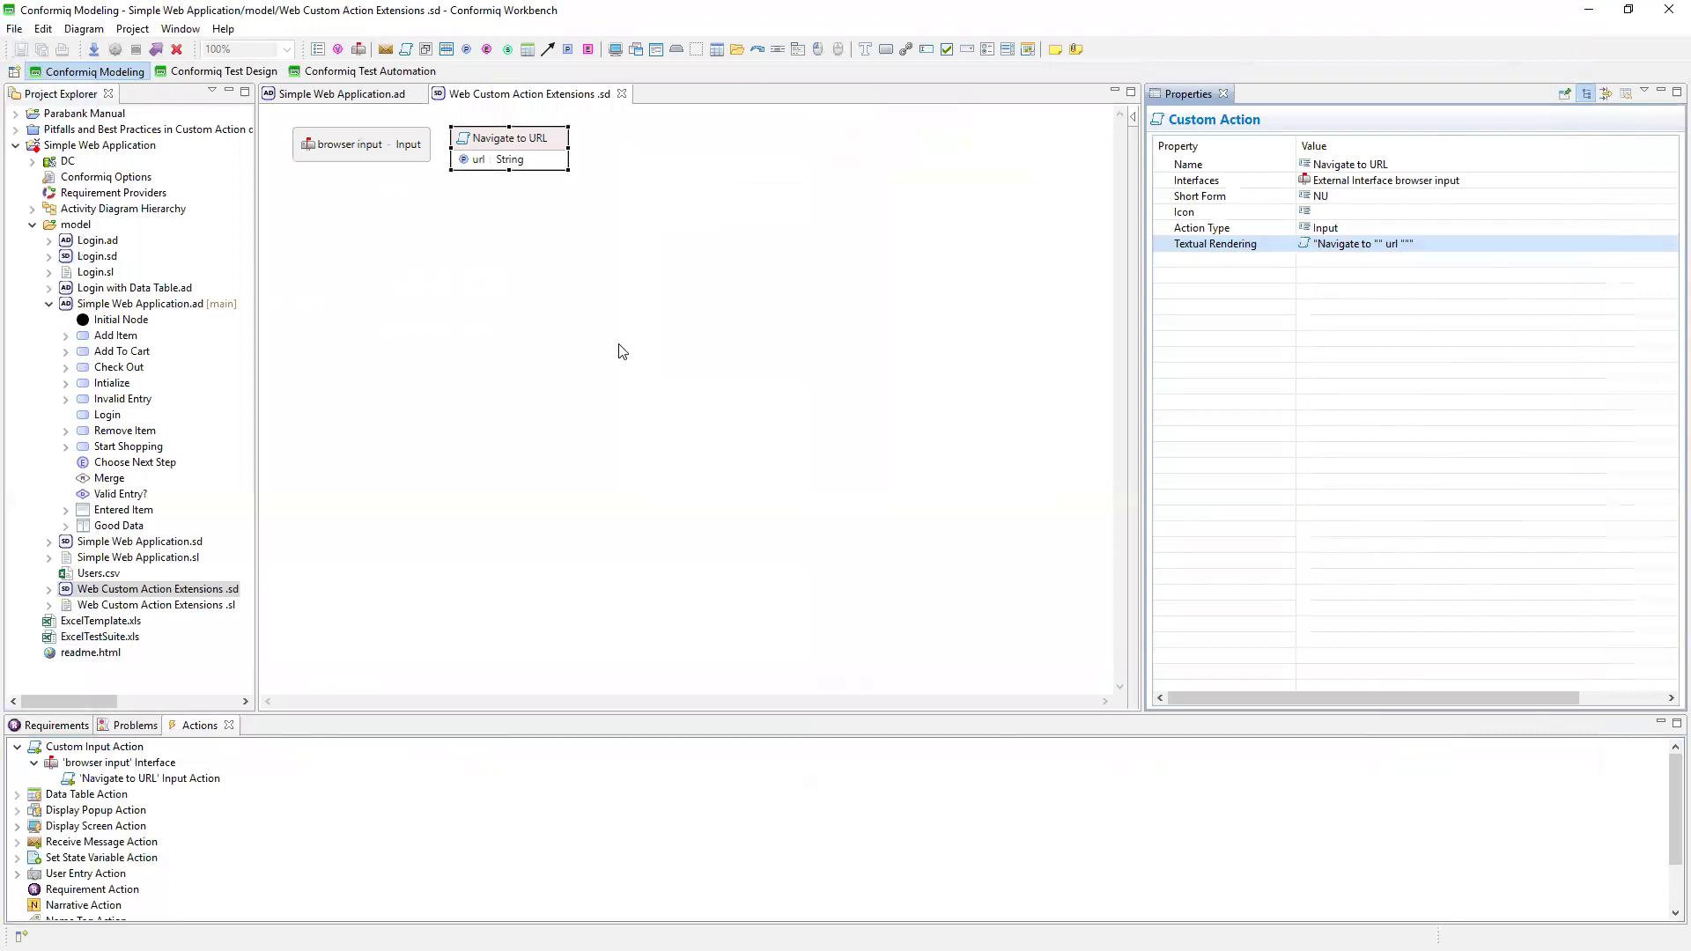
Add the Navigate to URL input action to the Intialize activity in Simple Web Application.ad, below the Configuration message.
left_click(310, 96)
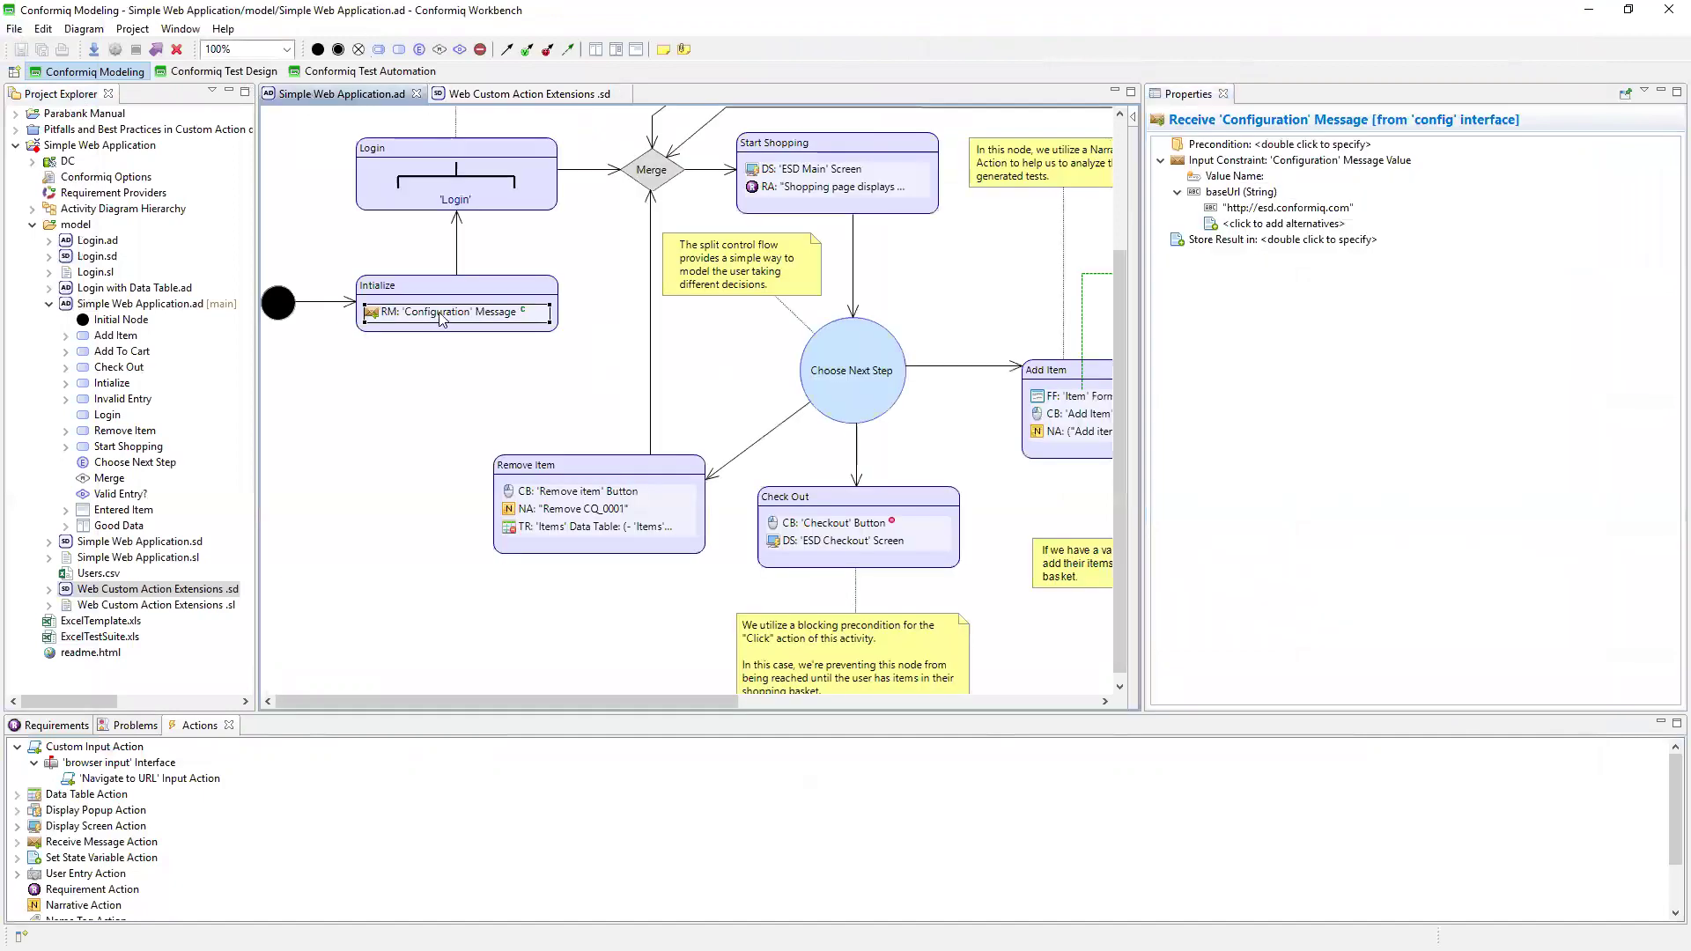
left_click_drag(150, 778, 452, 332)
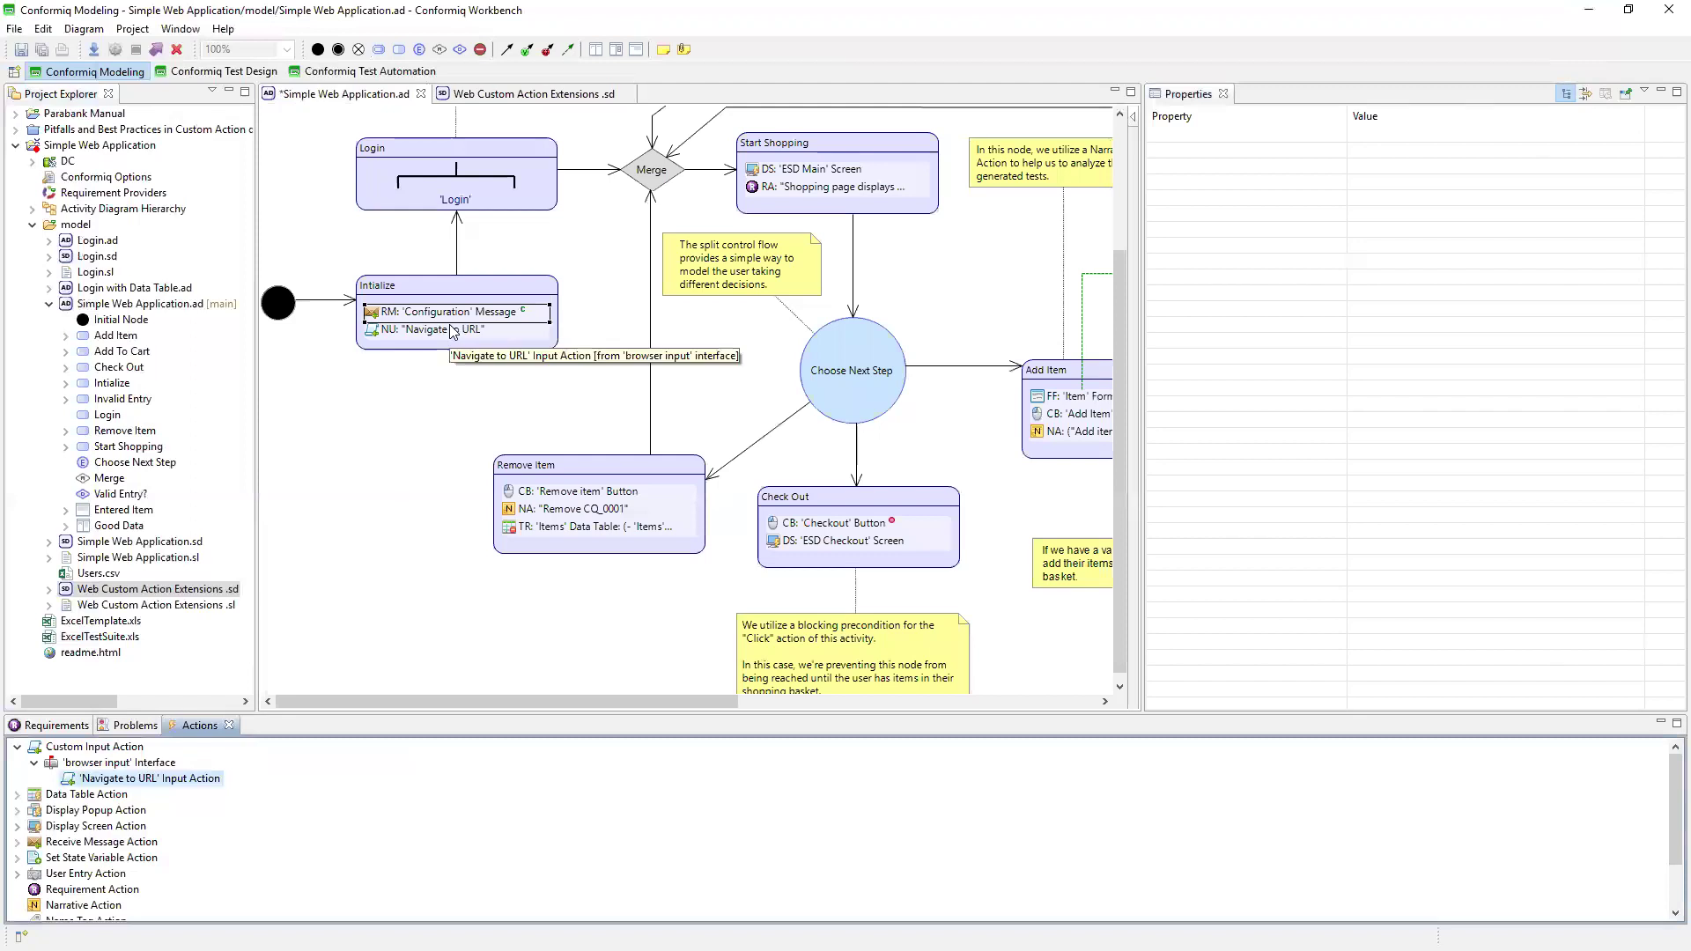
left_click(463, 315)
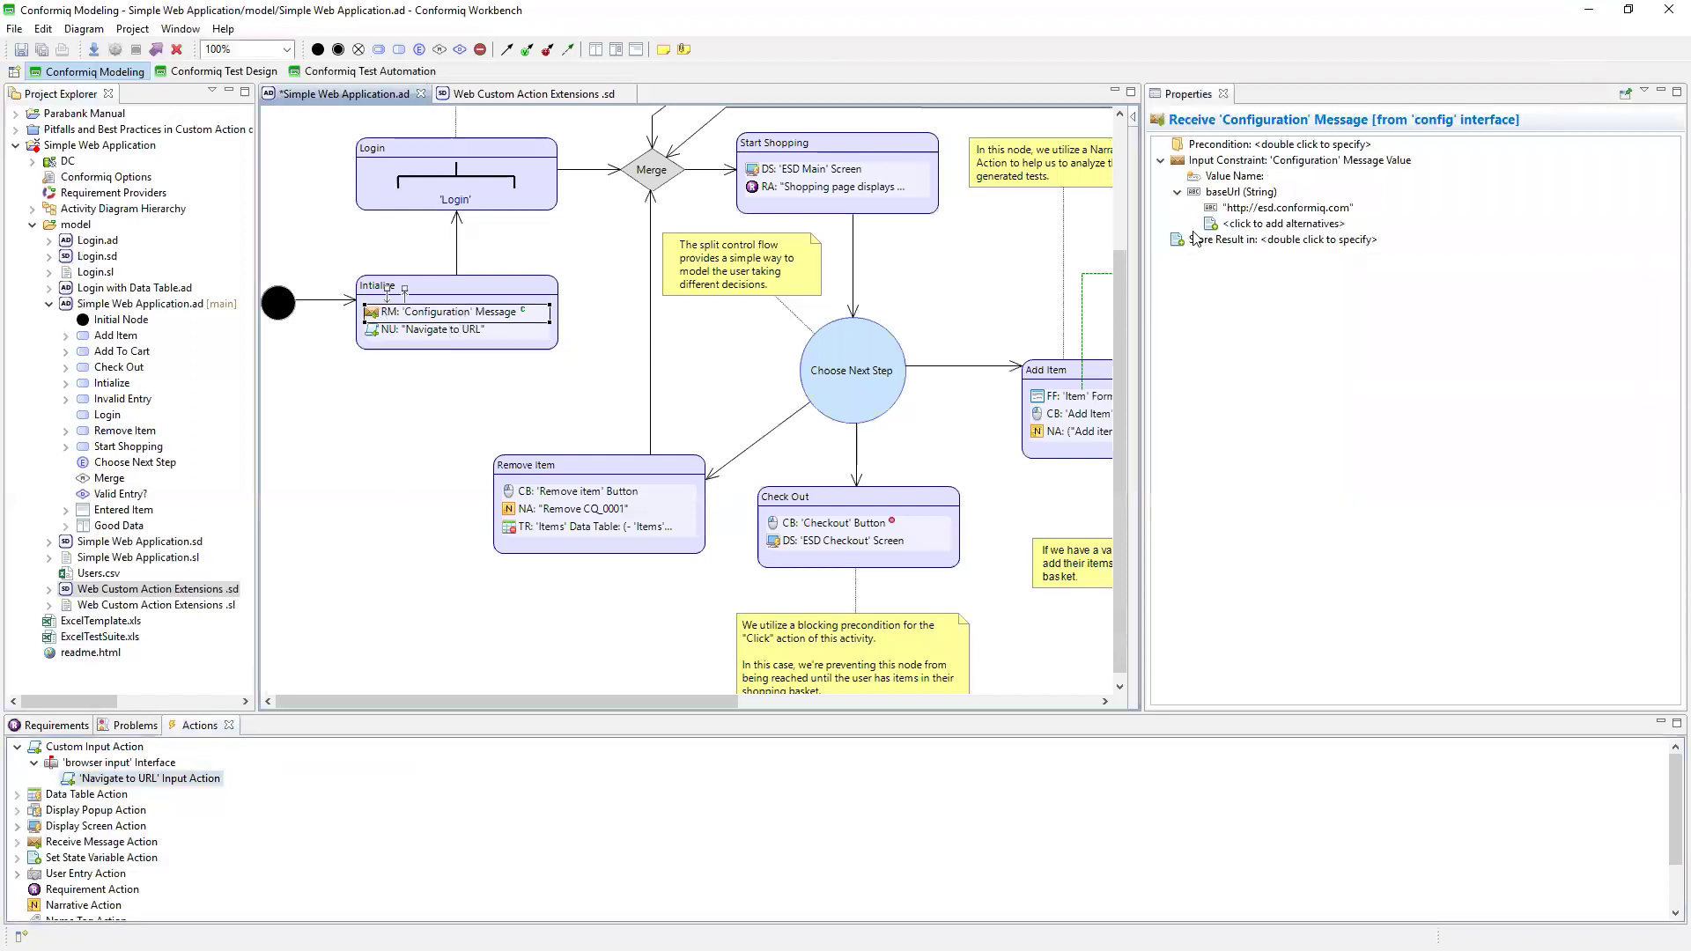
double_click(1251, 208)
key("ctrl+c")
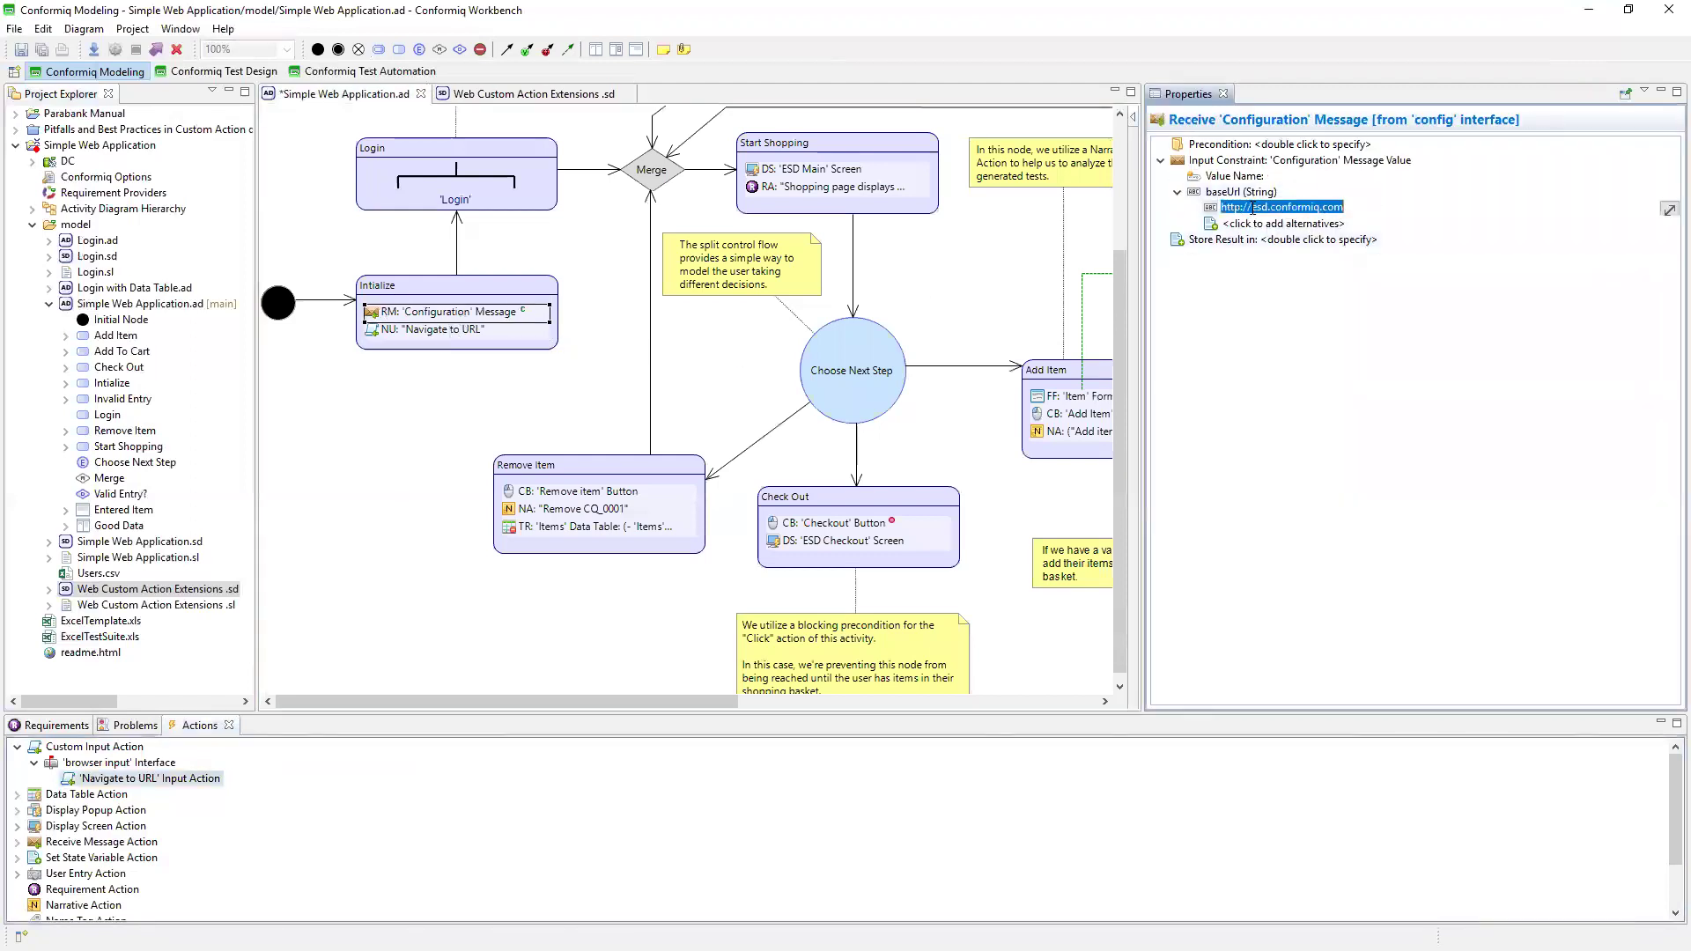
key("Return")
left_click(415, 332)
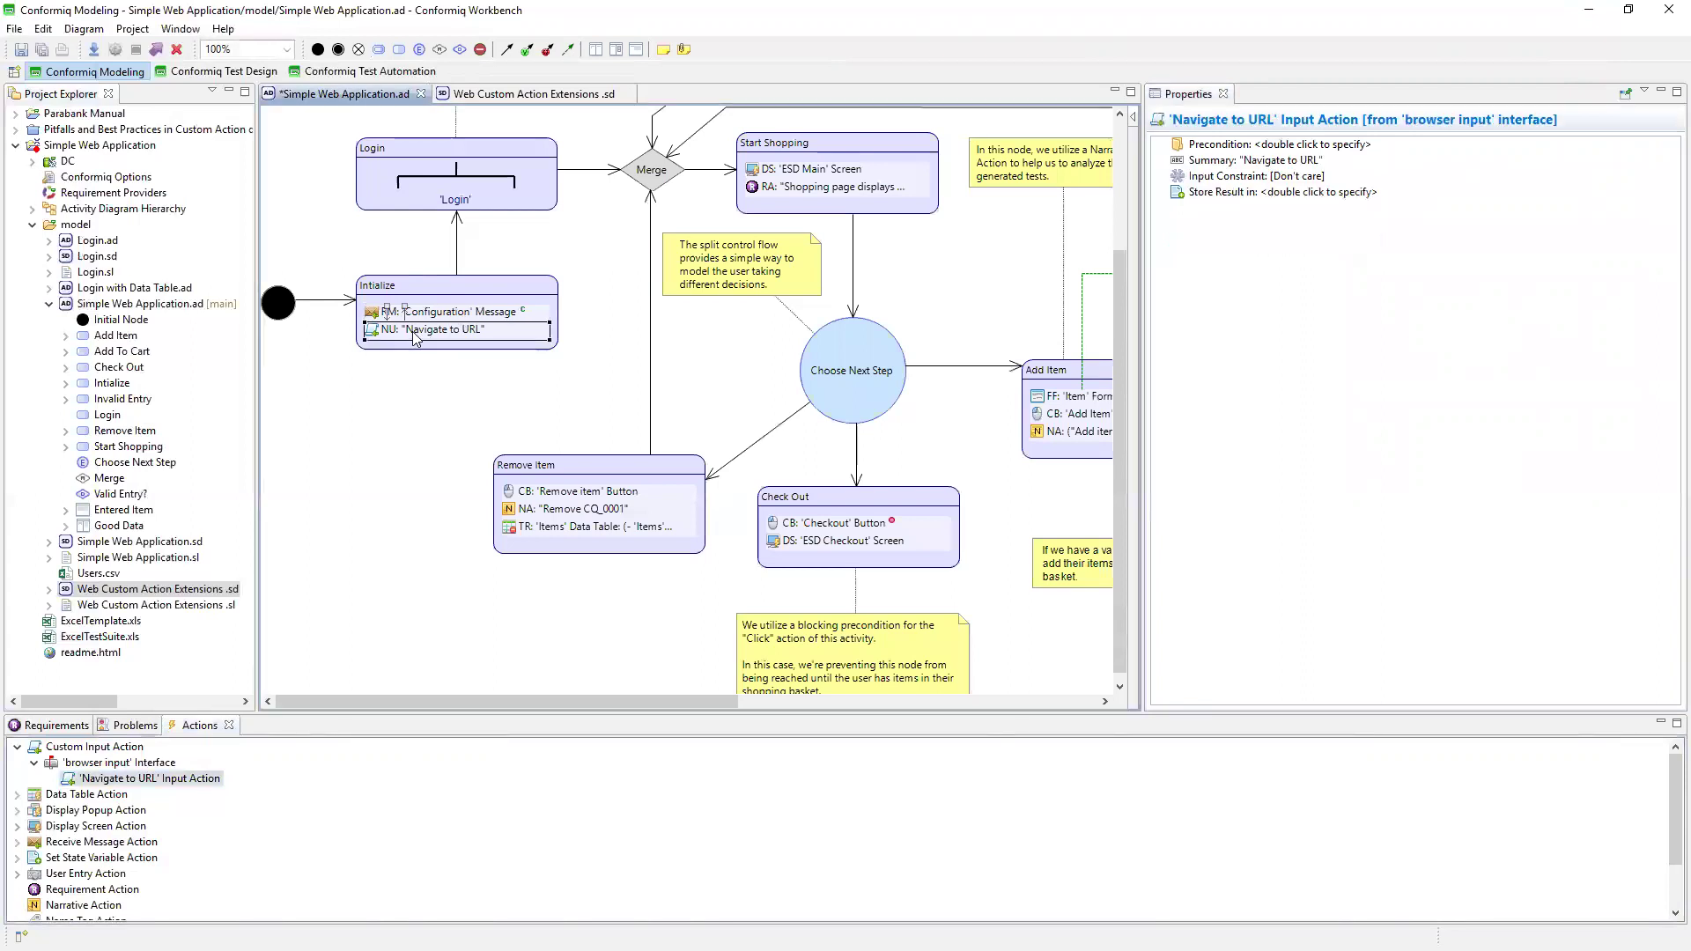
double_click(1248, 177)
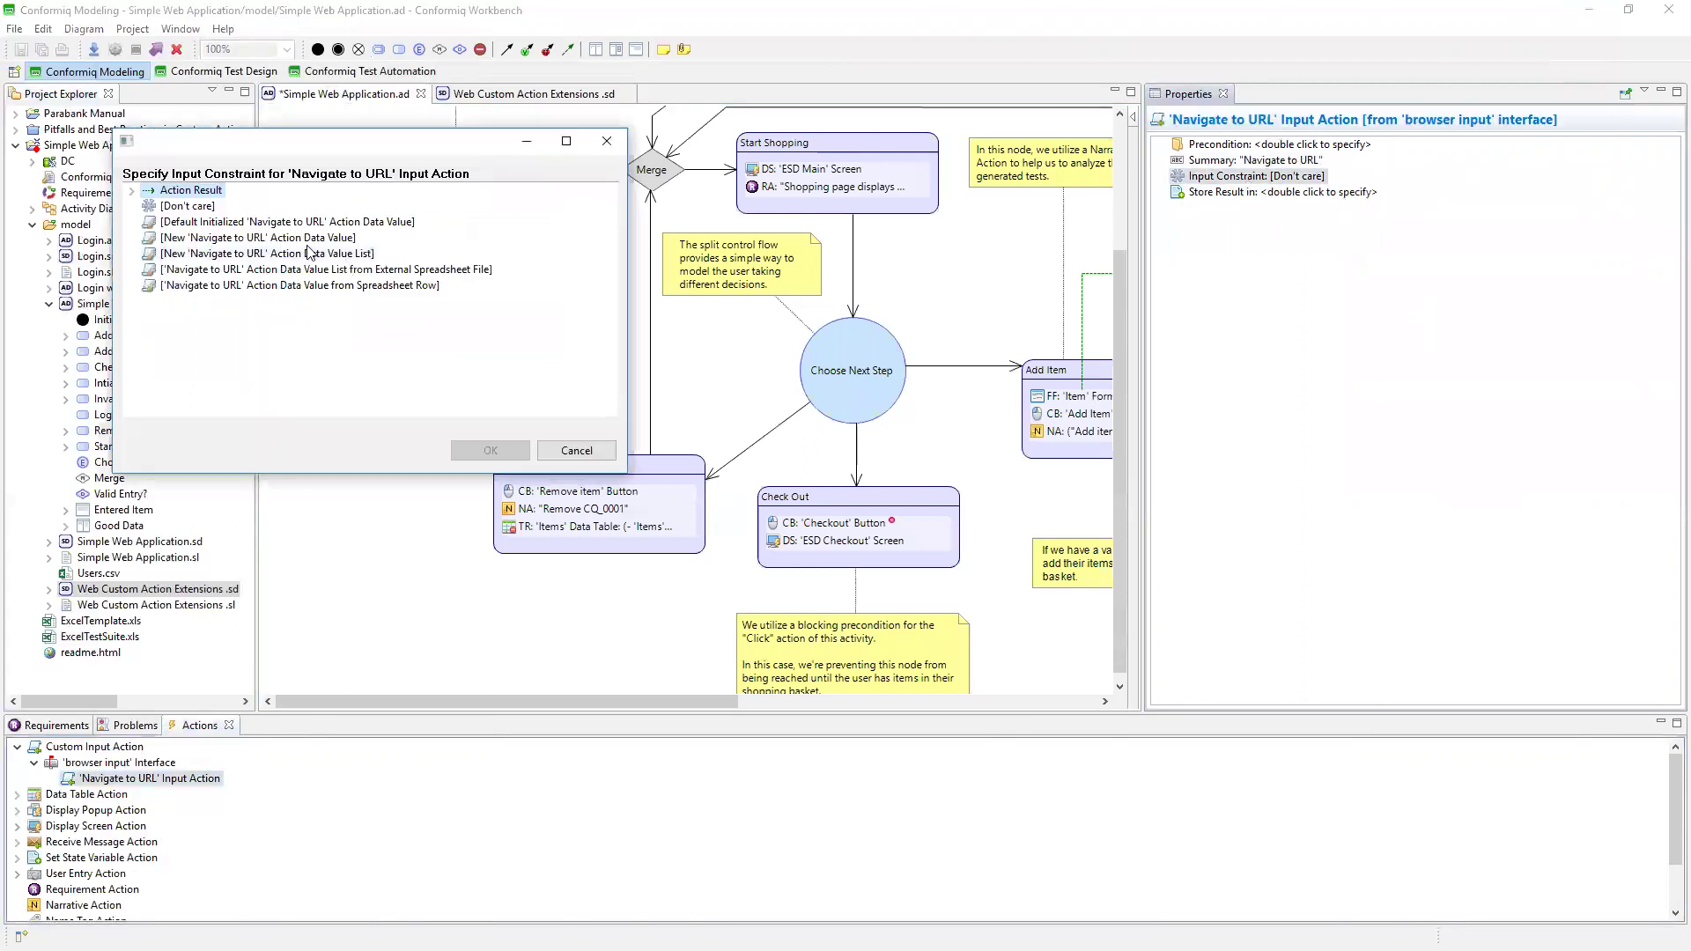
double_click(314, 243)
left_click(1250, 223)
key("ctrl+v")
key("Return")
Delete the Receive 'Configuration' Message action from the Intialize activity and save all changes.
left_click(445, 313)
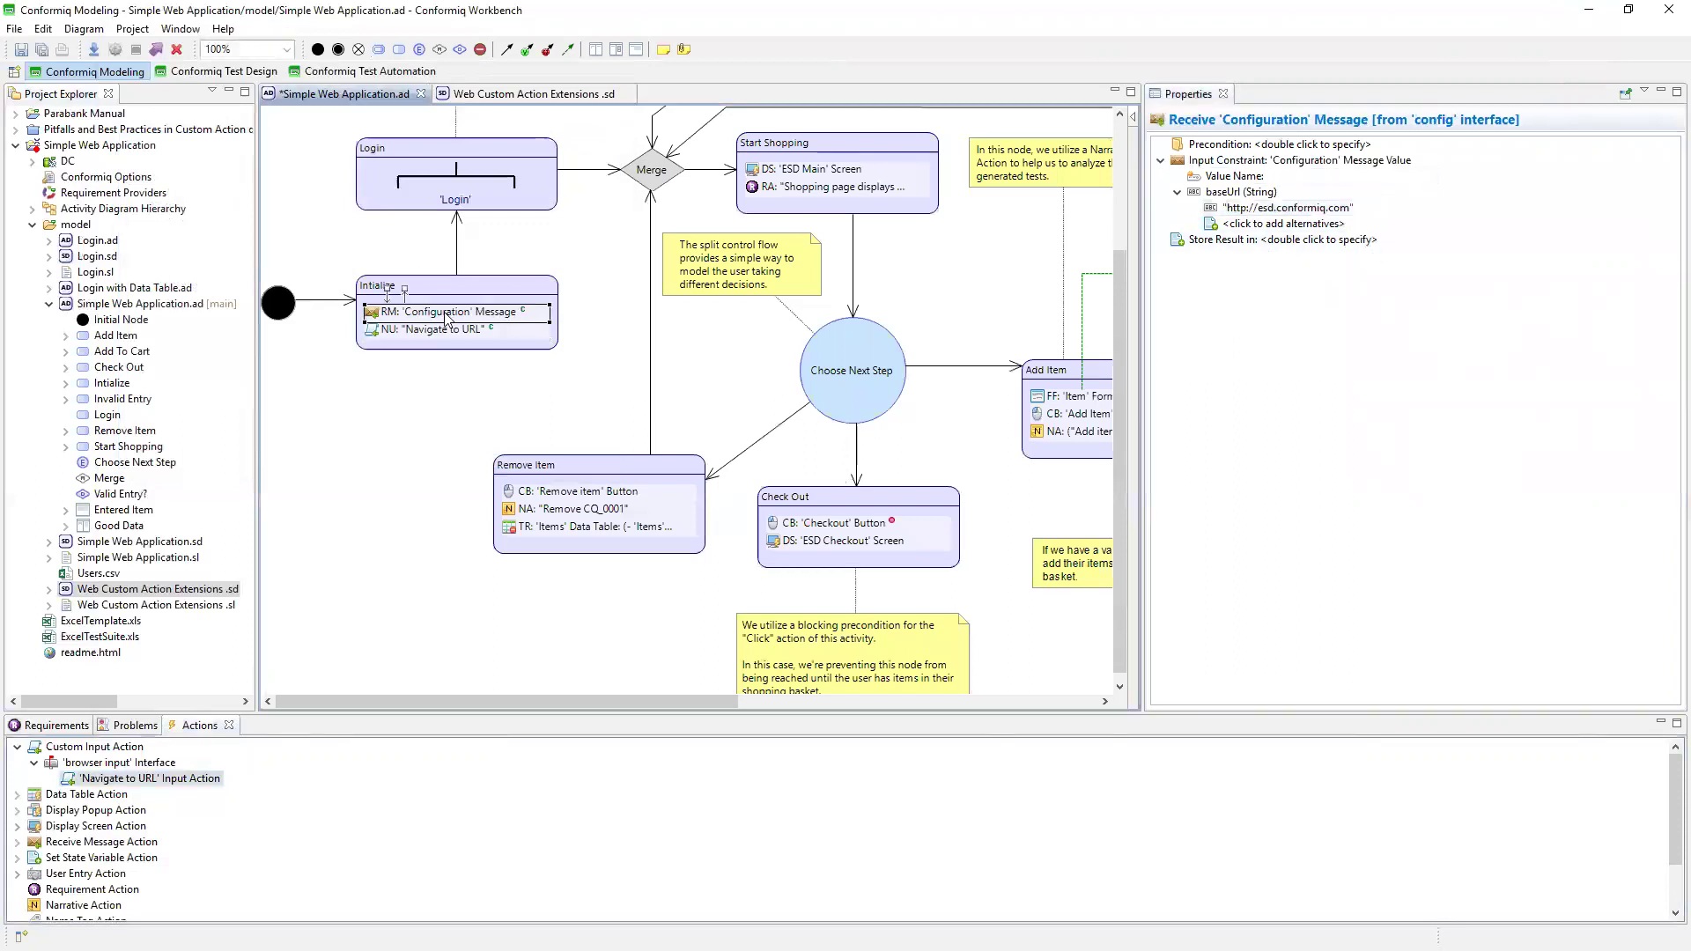
key("Delete")
left_click(41, 48)
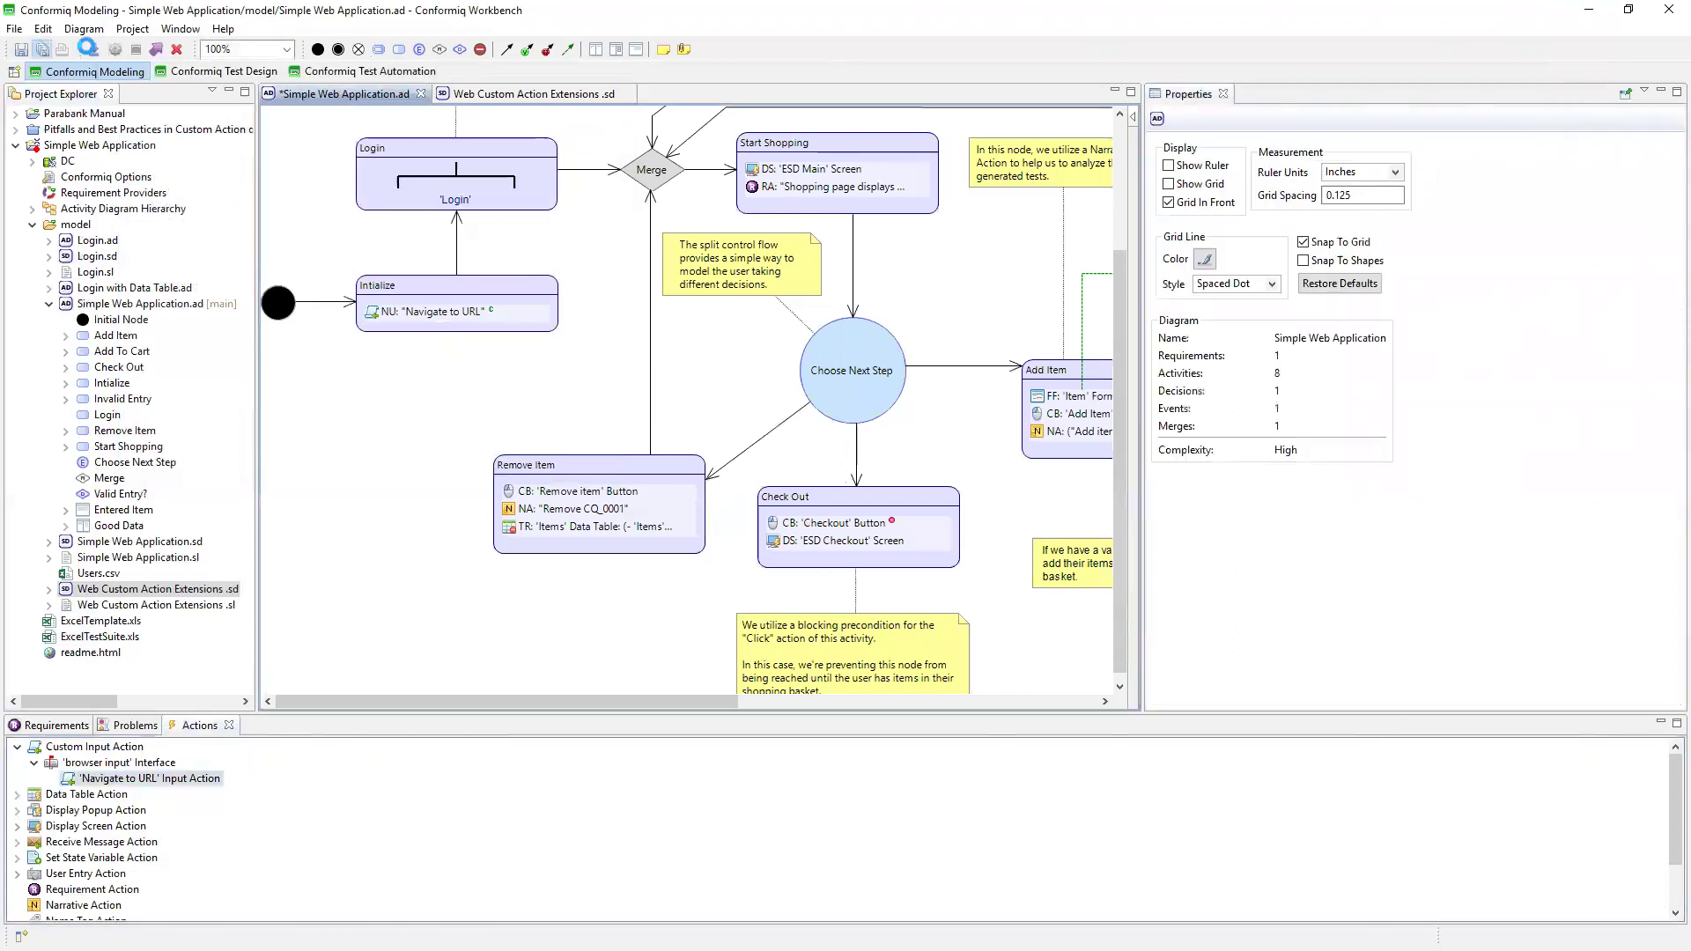
Export the test cases, opening the Conformiq Test Design perspective and agreeing to generate the tests first.
left_click(155, 51)
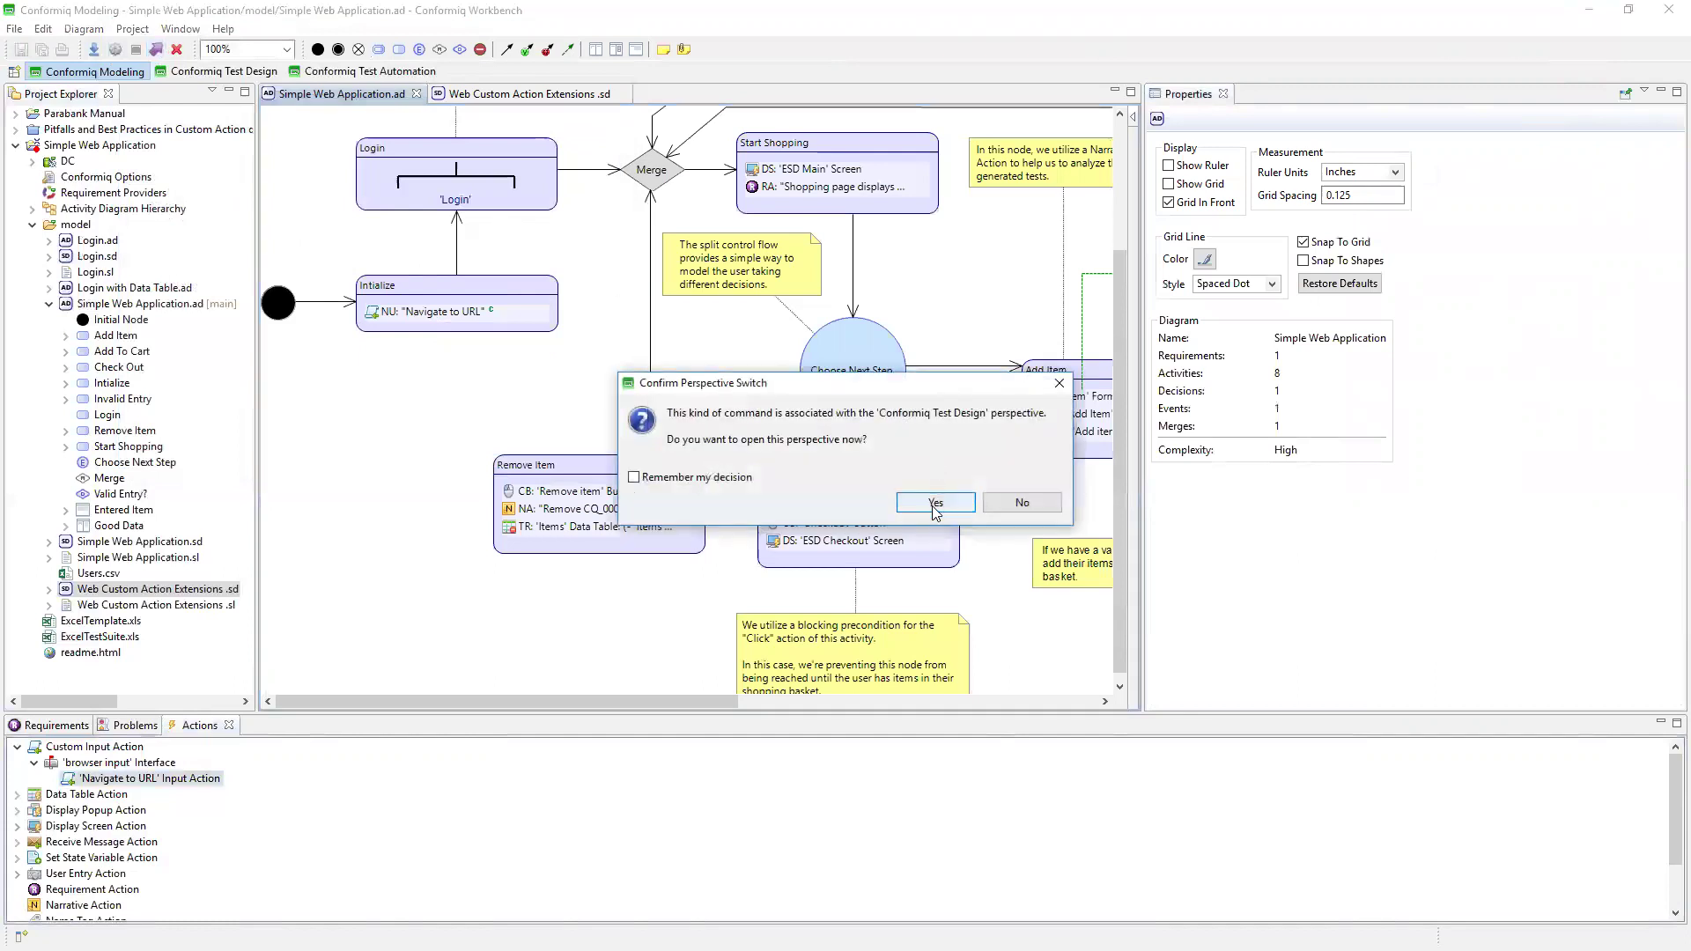
left_click(935, 509)
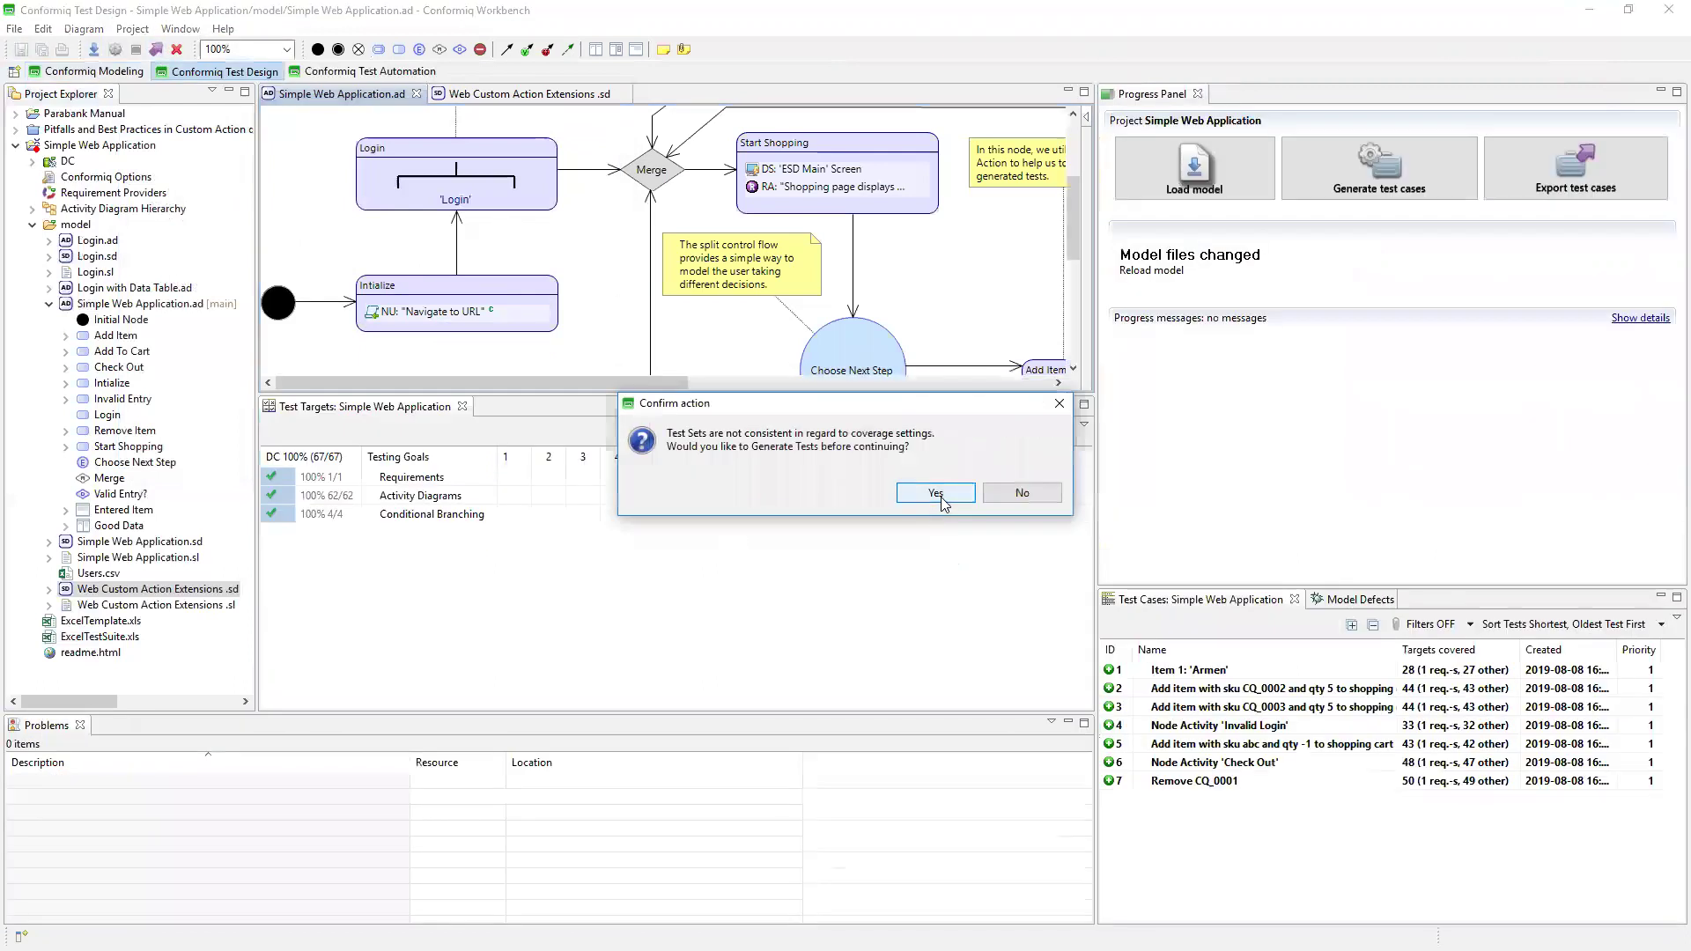
left_click(943, 492)
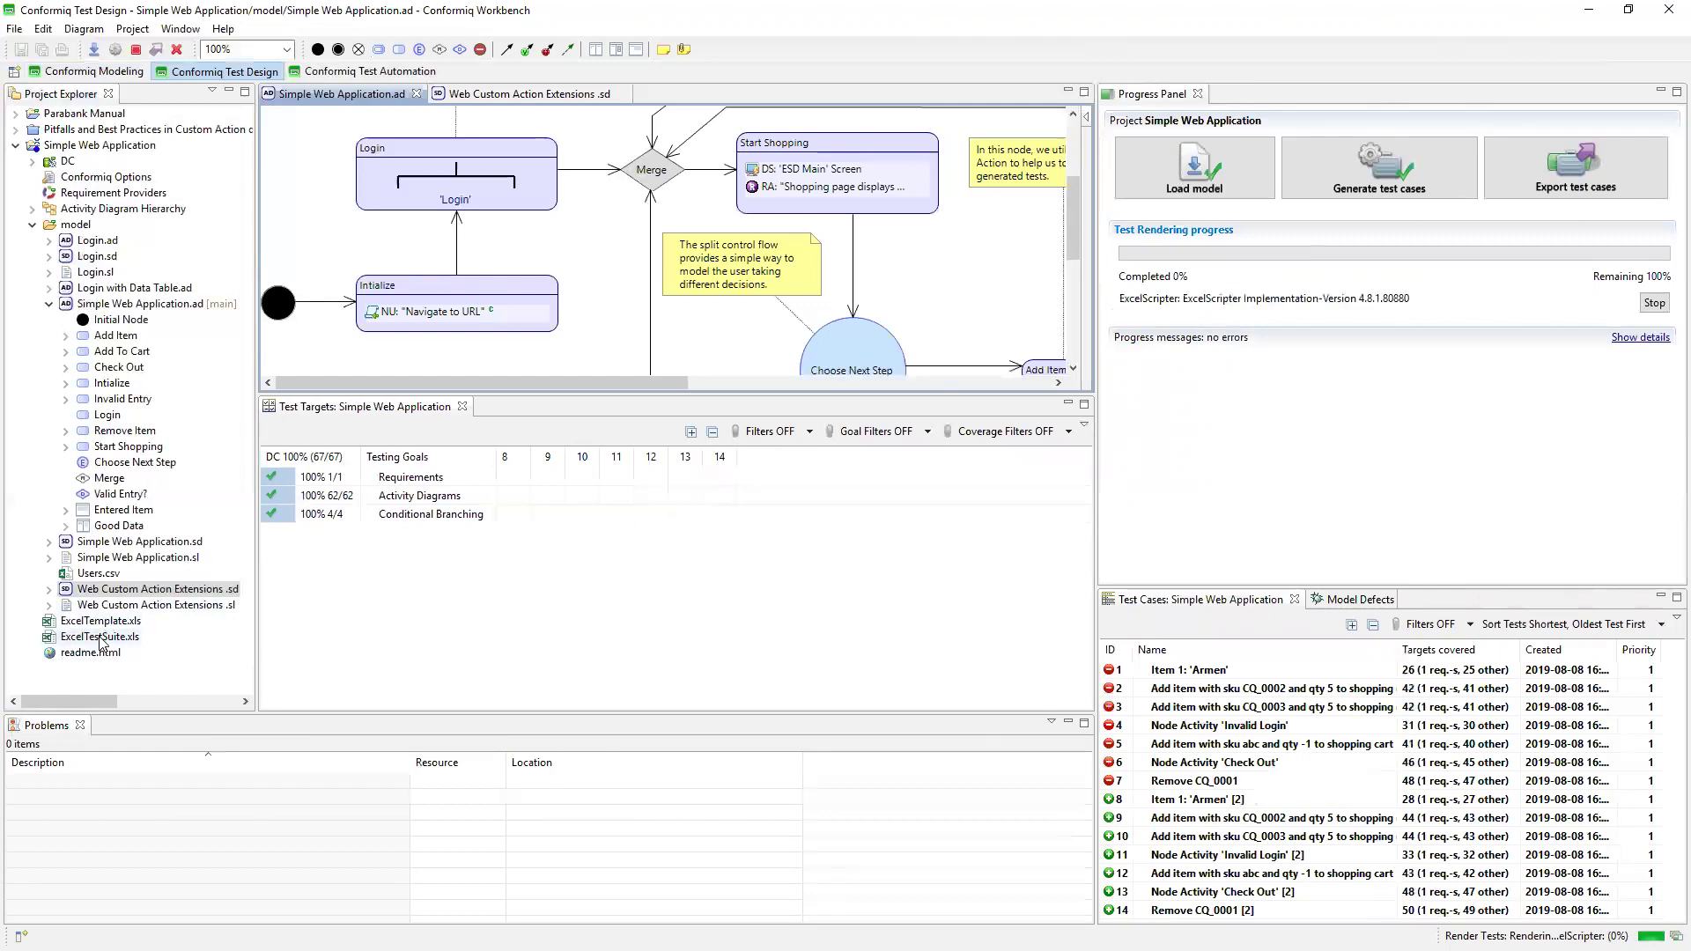
Open ExcelTestSuite.xls and examine how the navigation and login steps are worded in the test cases, then return to Conformiq Workbench.
double_click(100, 637)
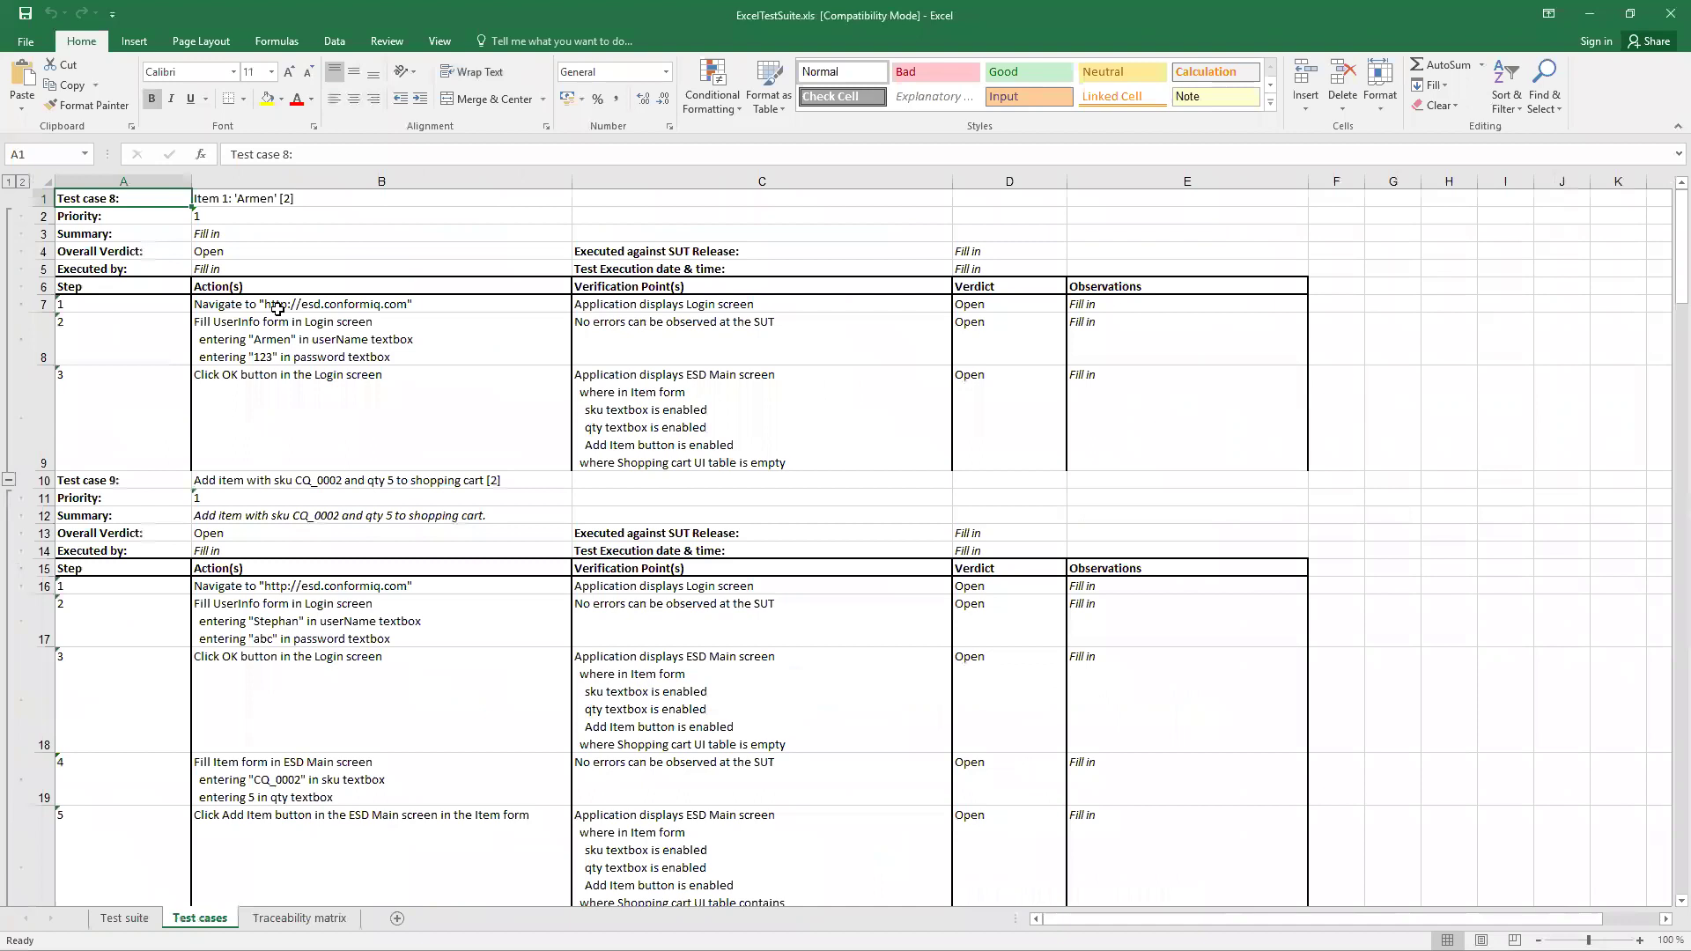
left_click(277, 308)
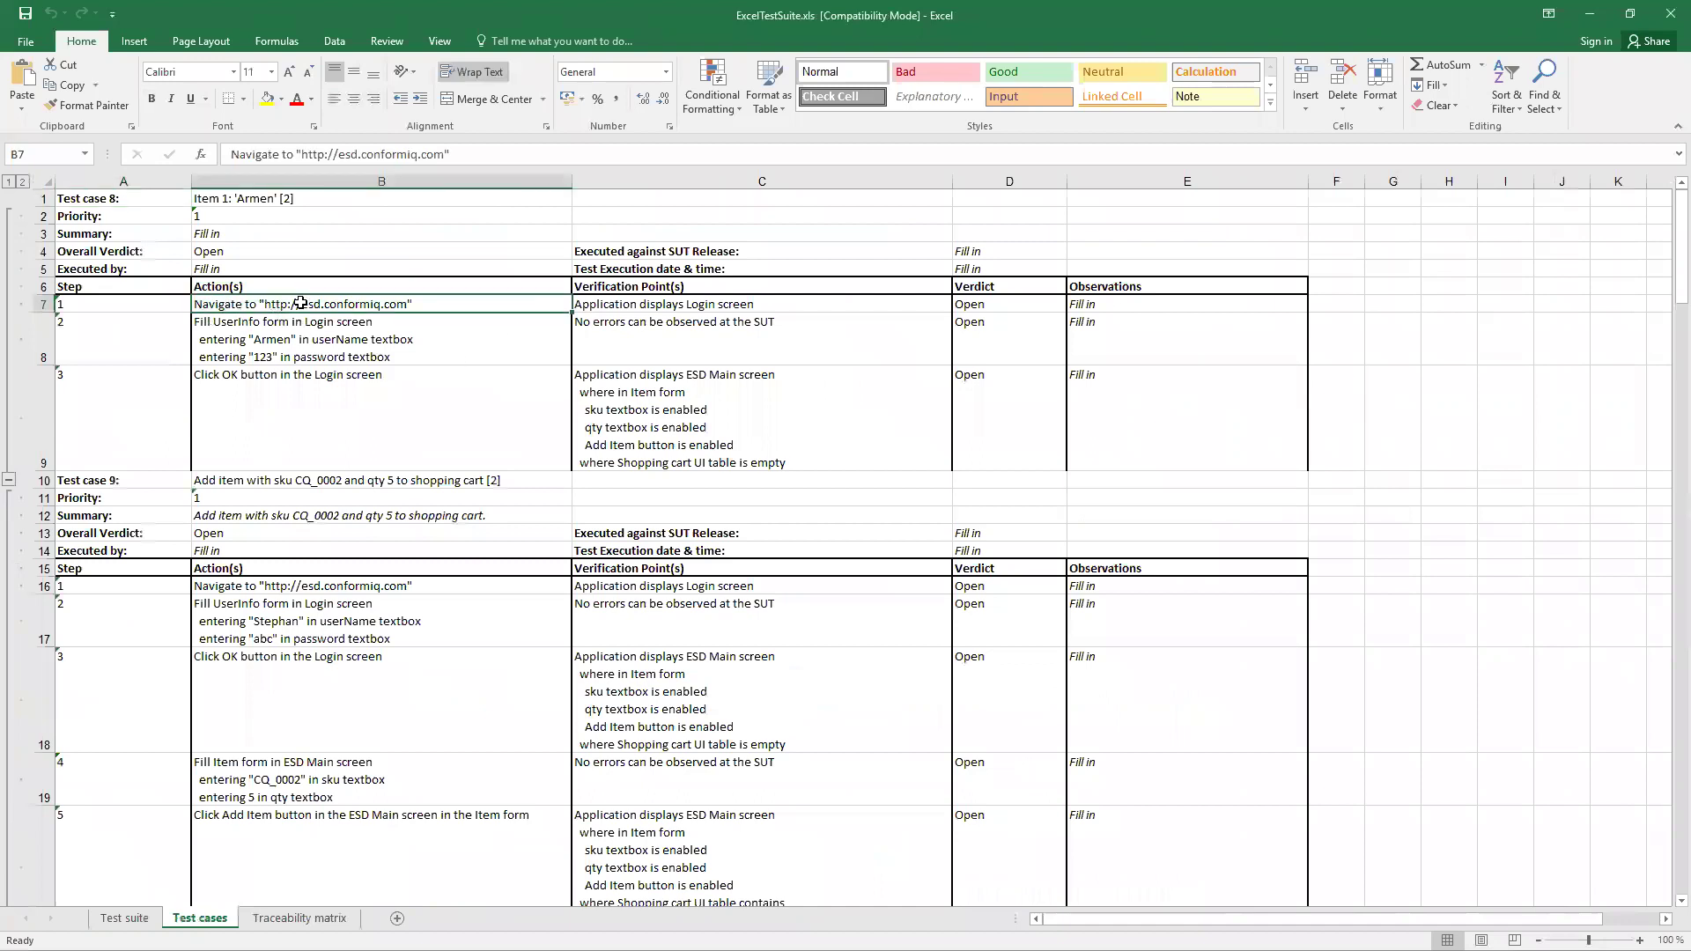
left_click(390, 586)
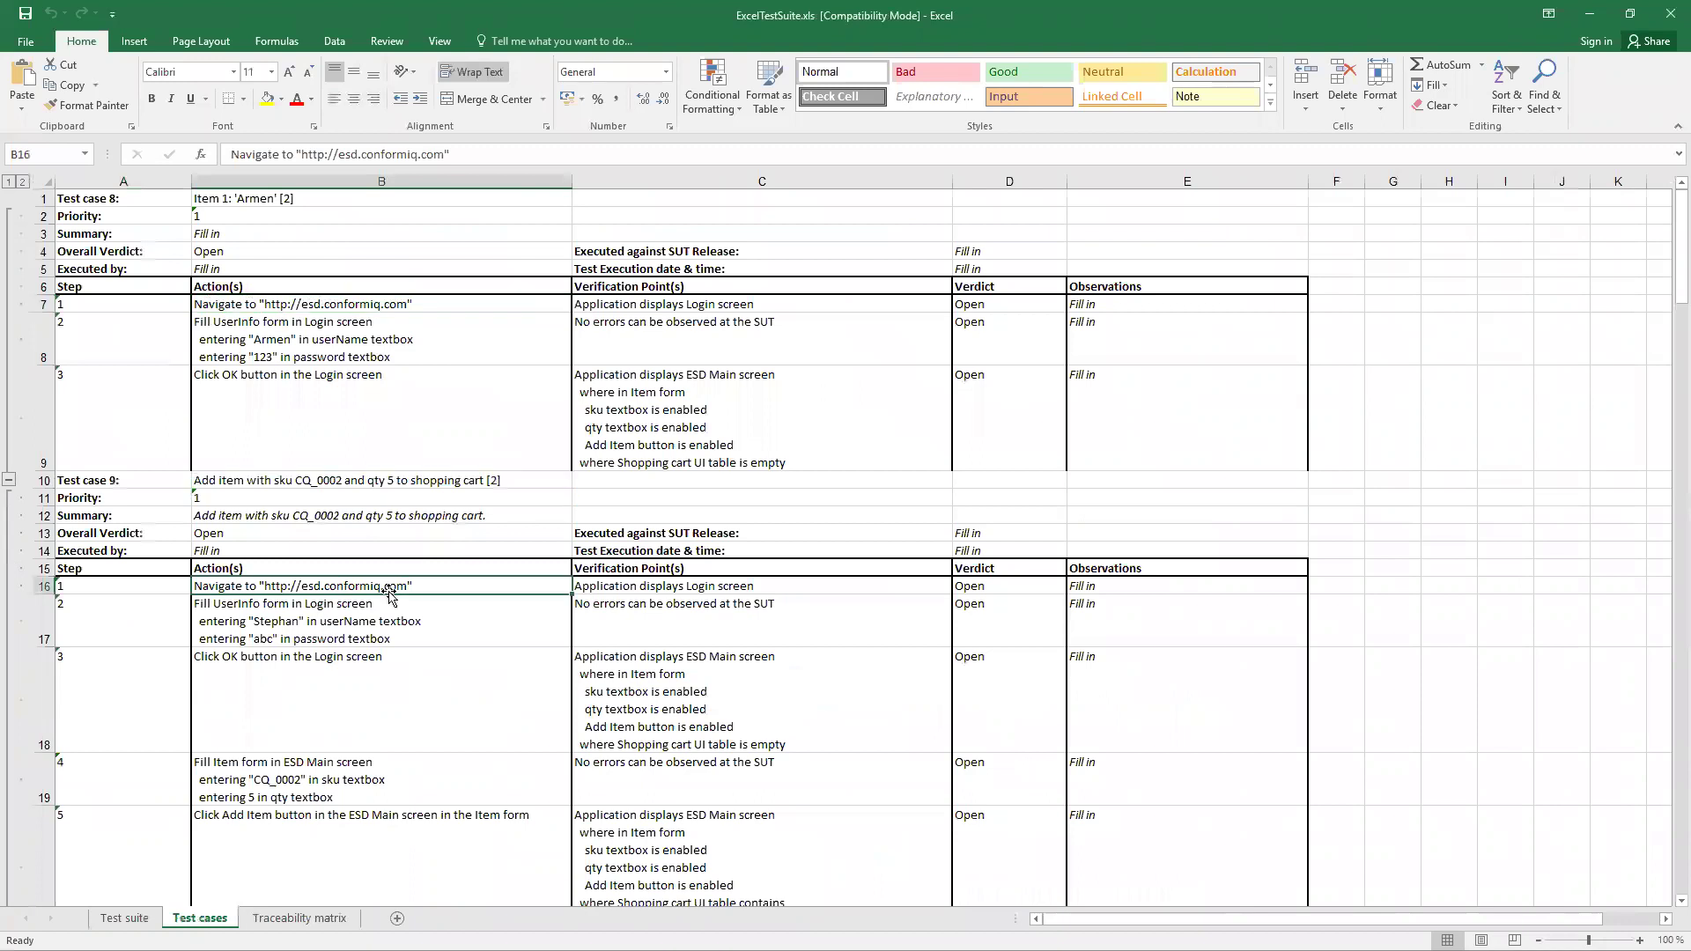
left_click(270, 328)
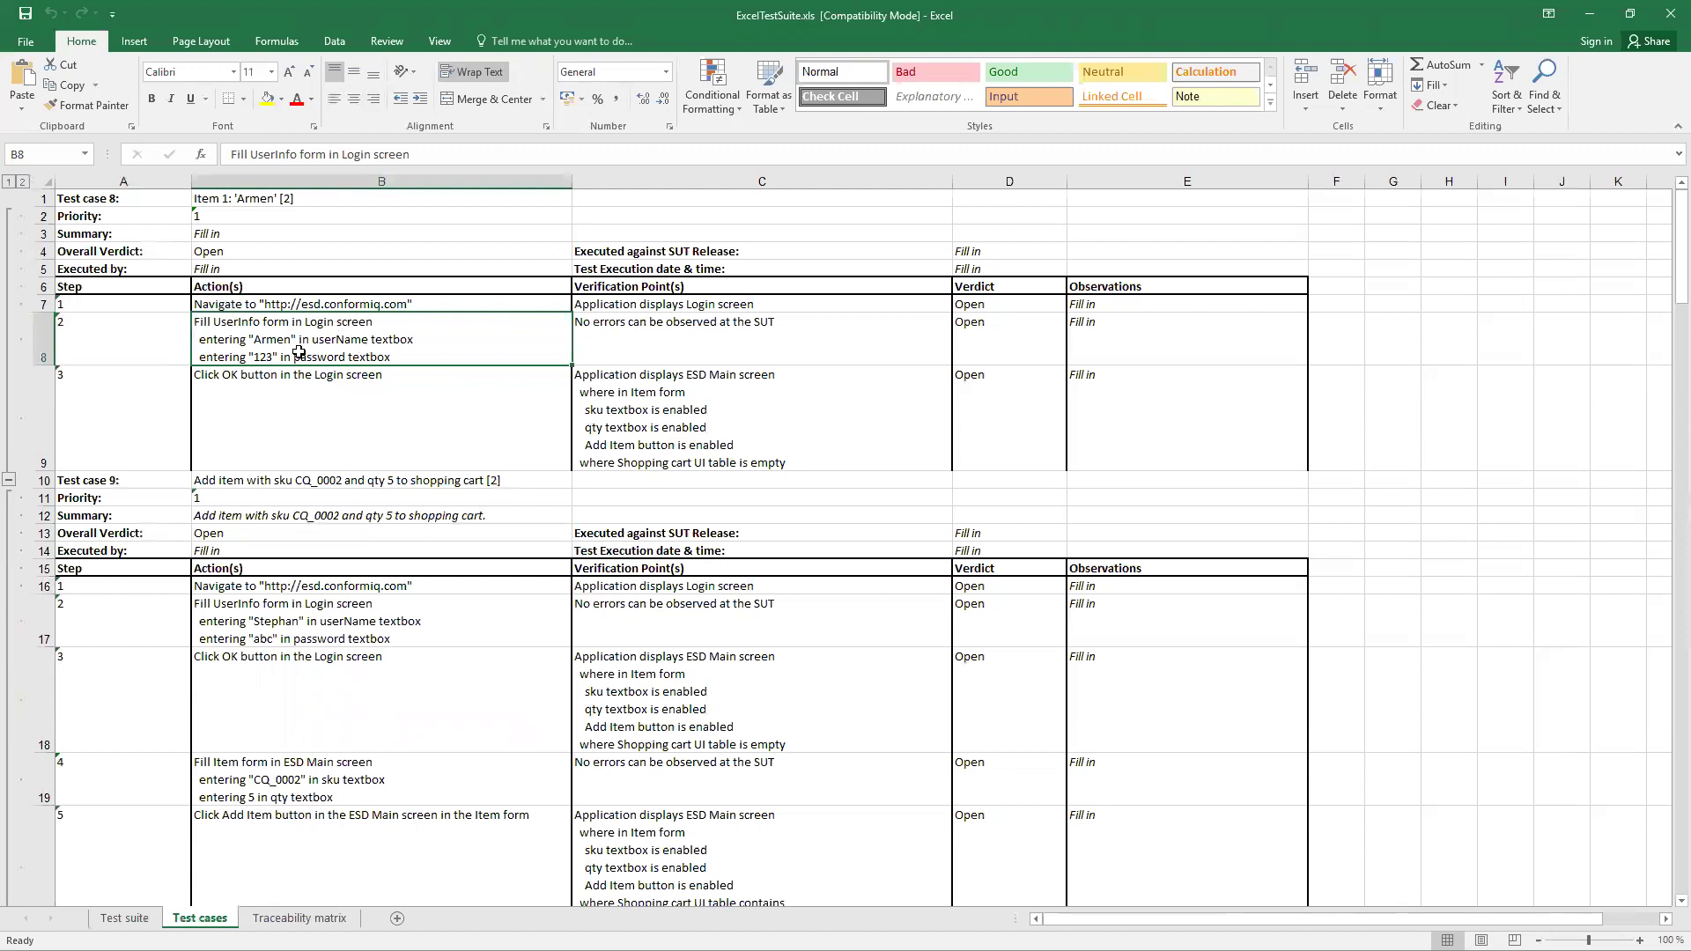
left_click(1667, 11)
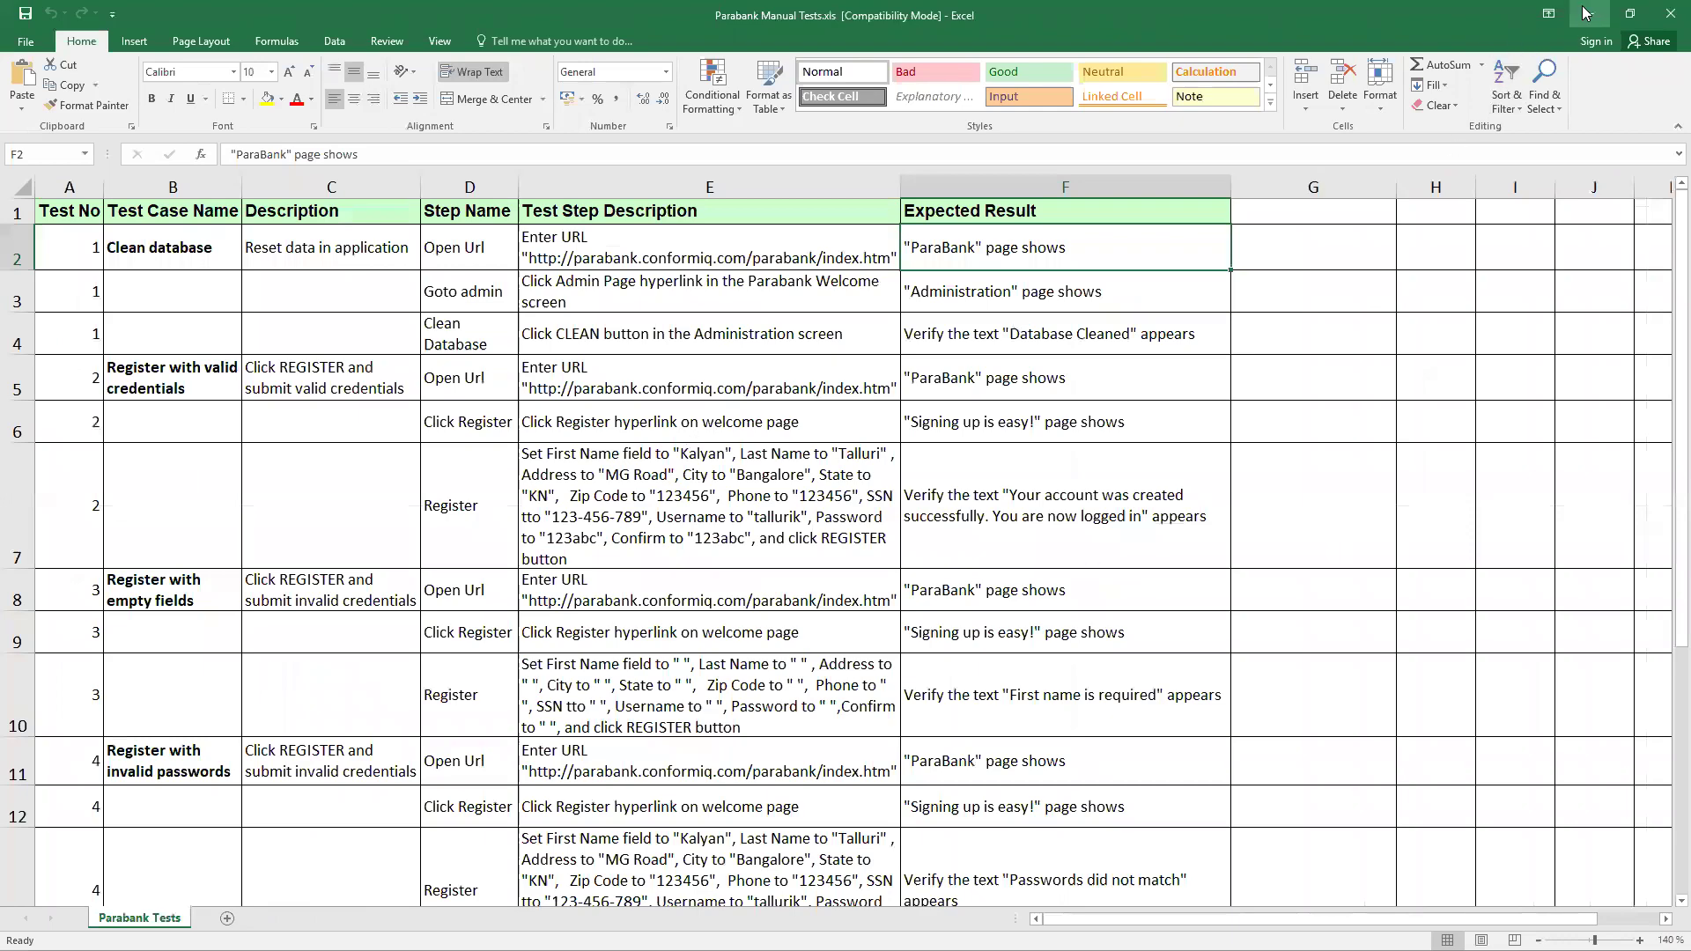
left_click(1588, 12)
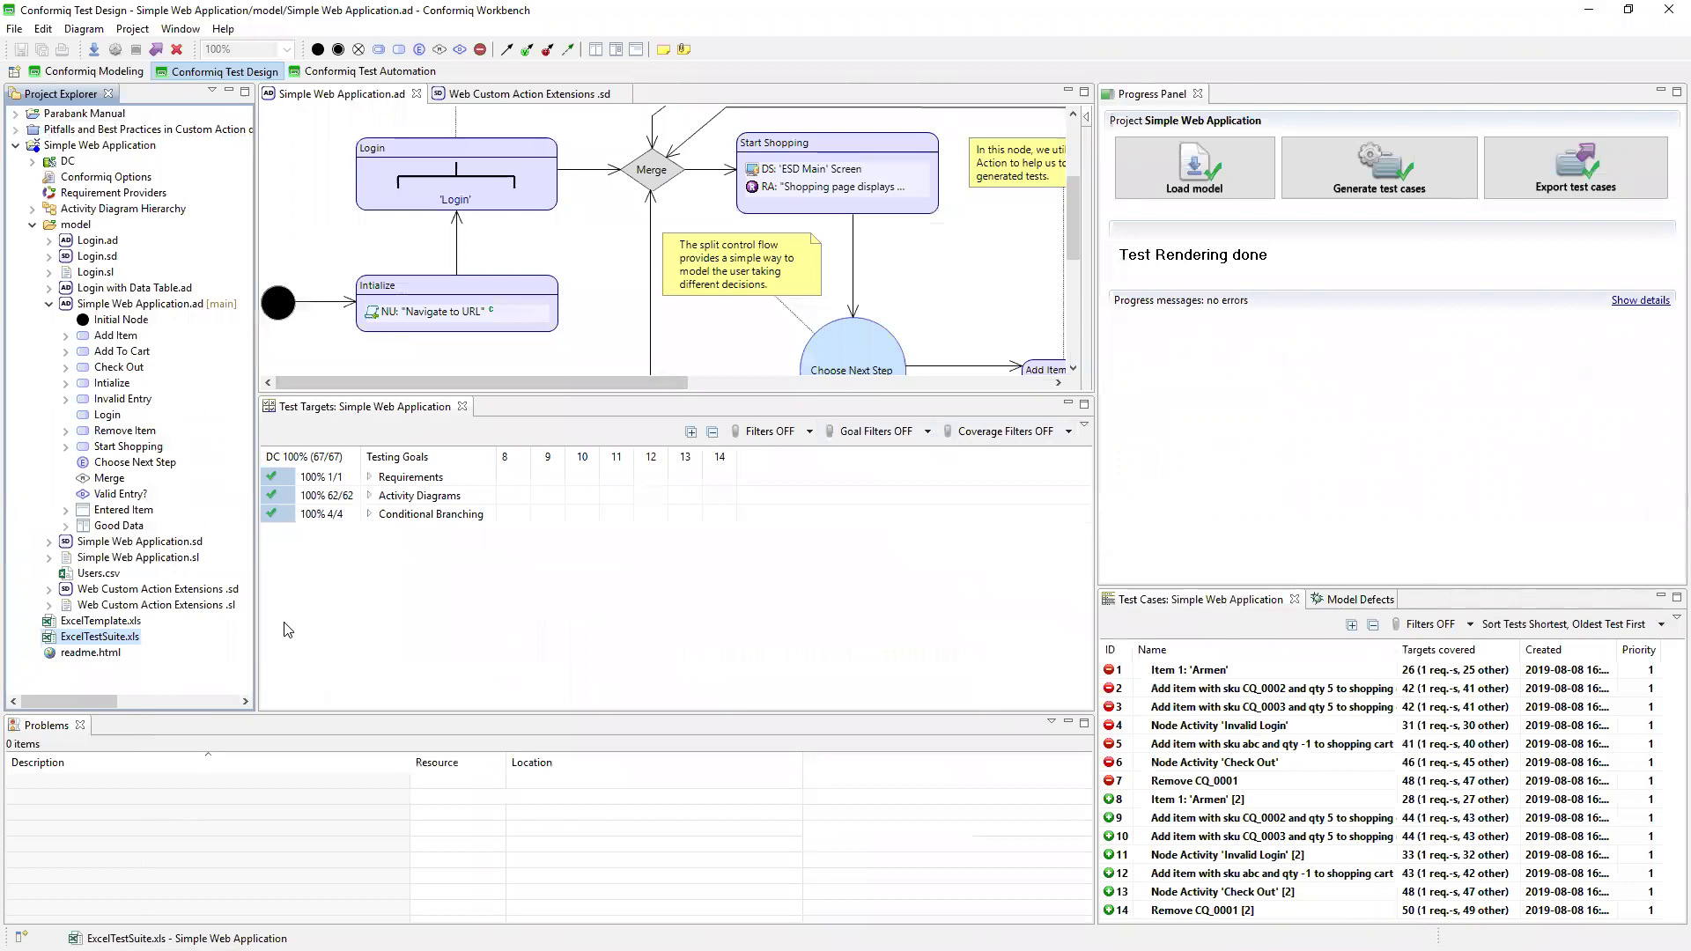
left_click(16, 145)
right_click(95, 219)
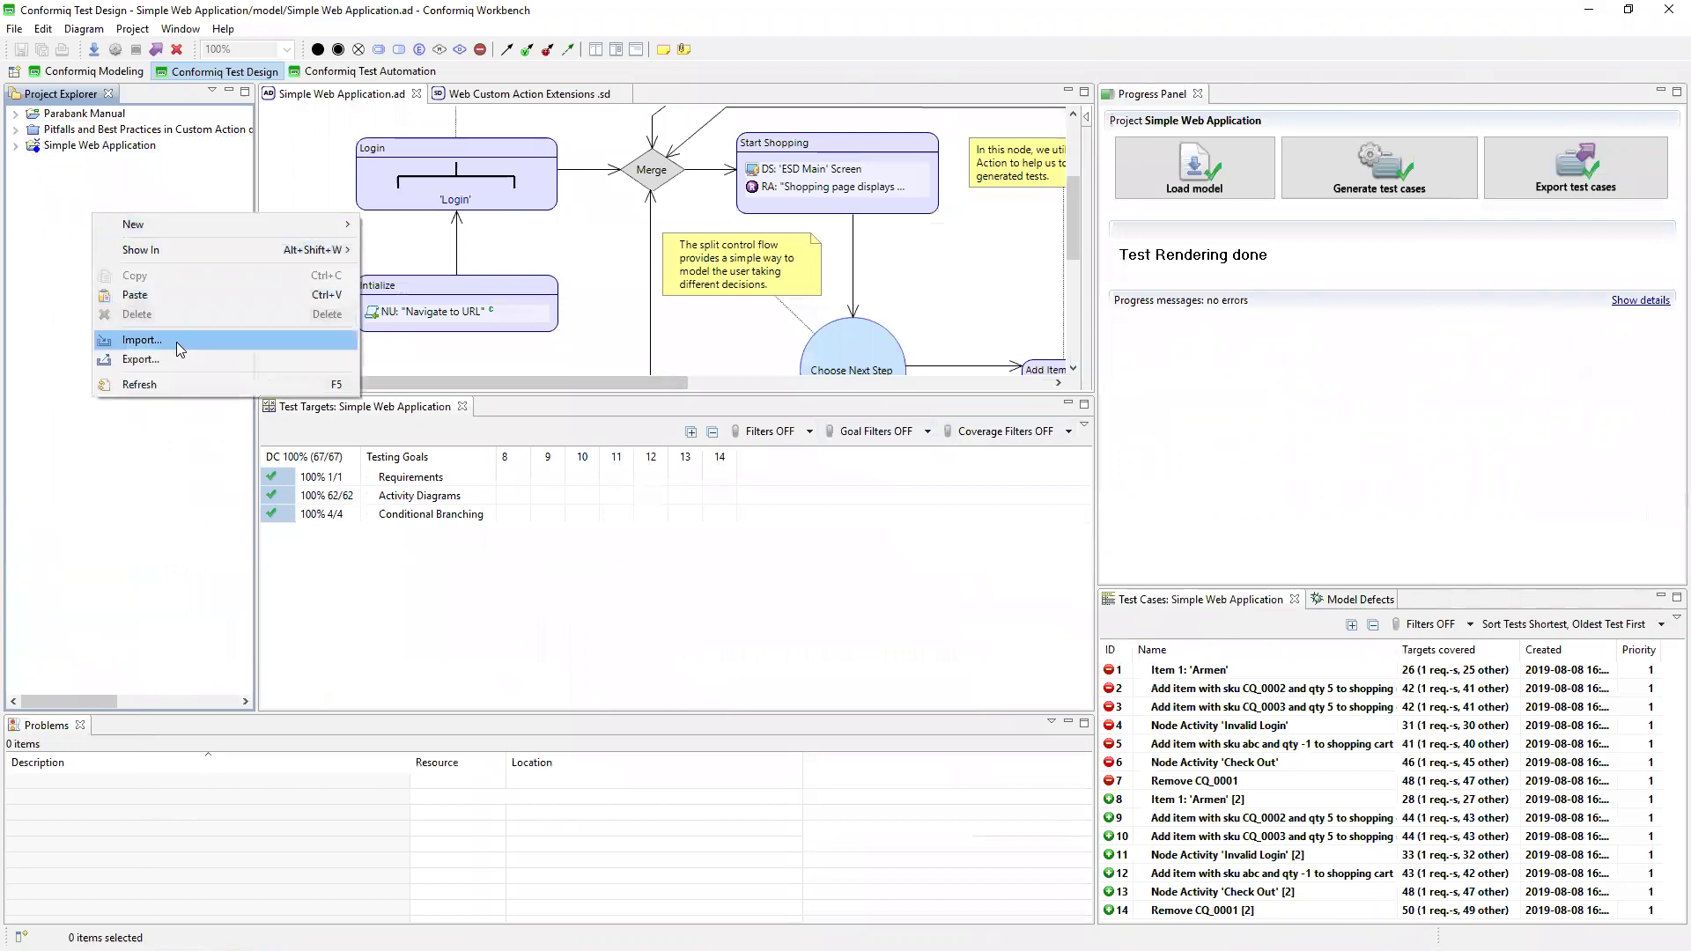
left_click(180, 349)
left_click(1020, 638)
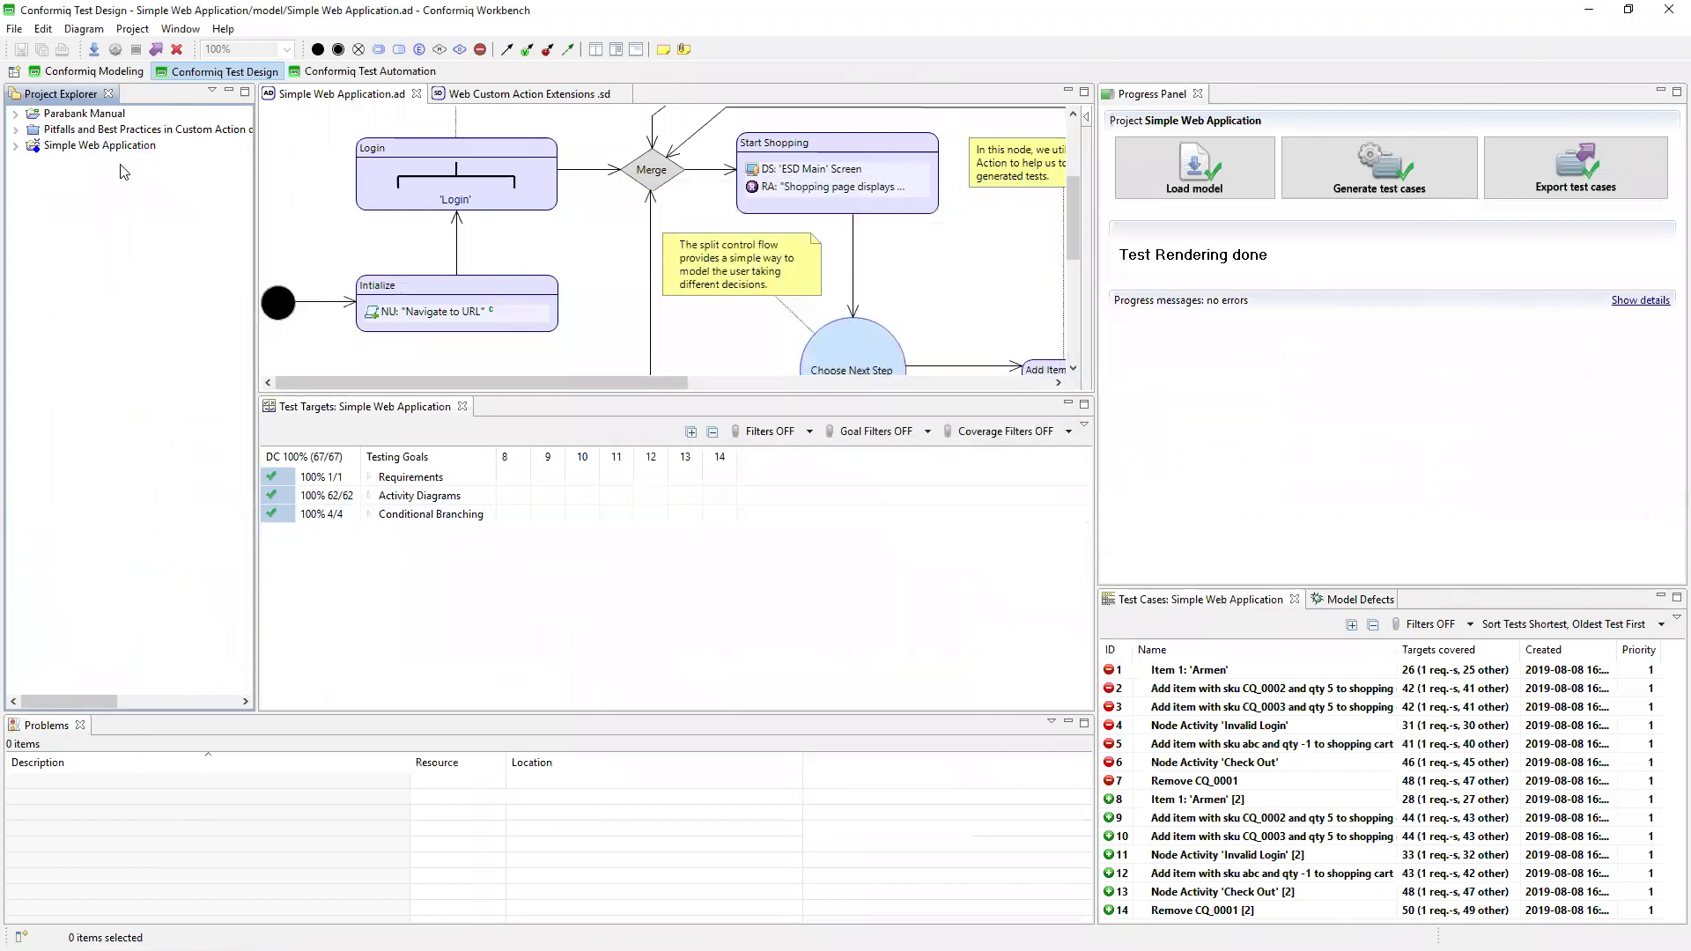
Create the example project Import Automation Library Functions from Excel (experimental) in the default location and open the Conformiq Modeling perspective.
left_click(14, 28)
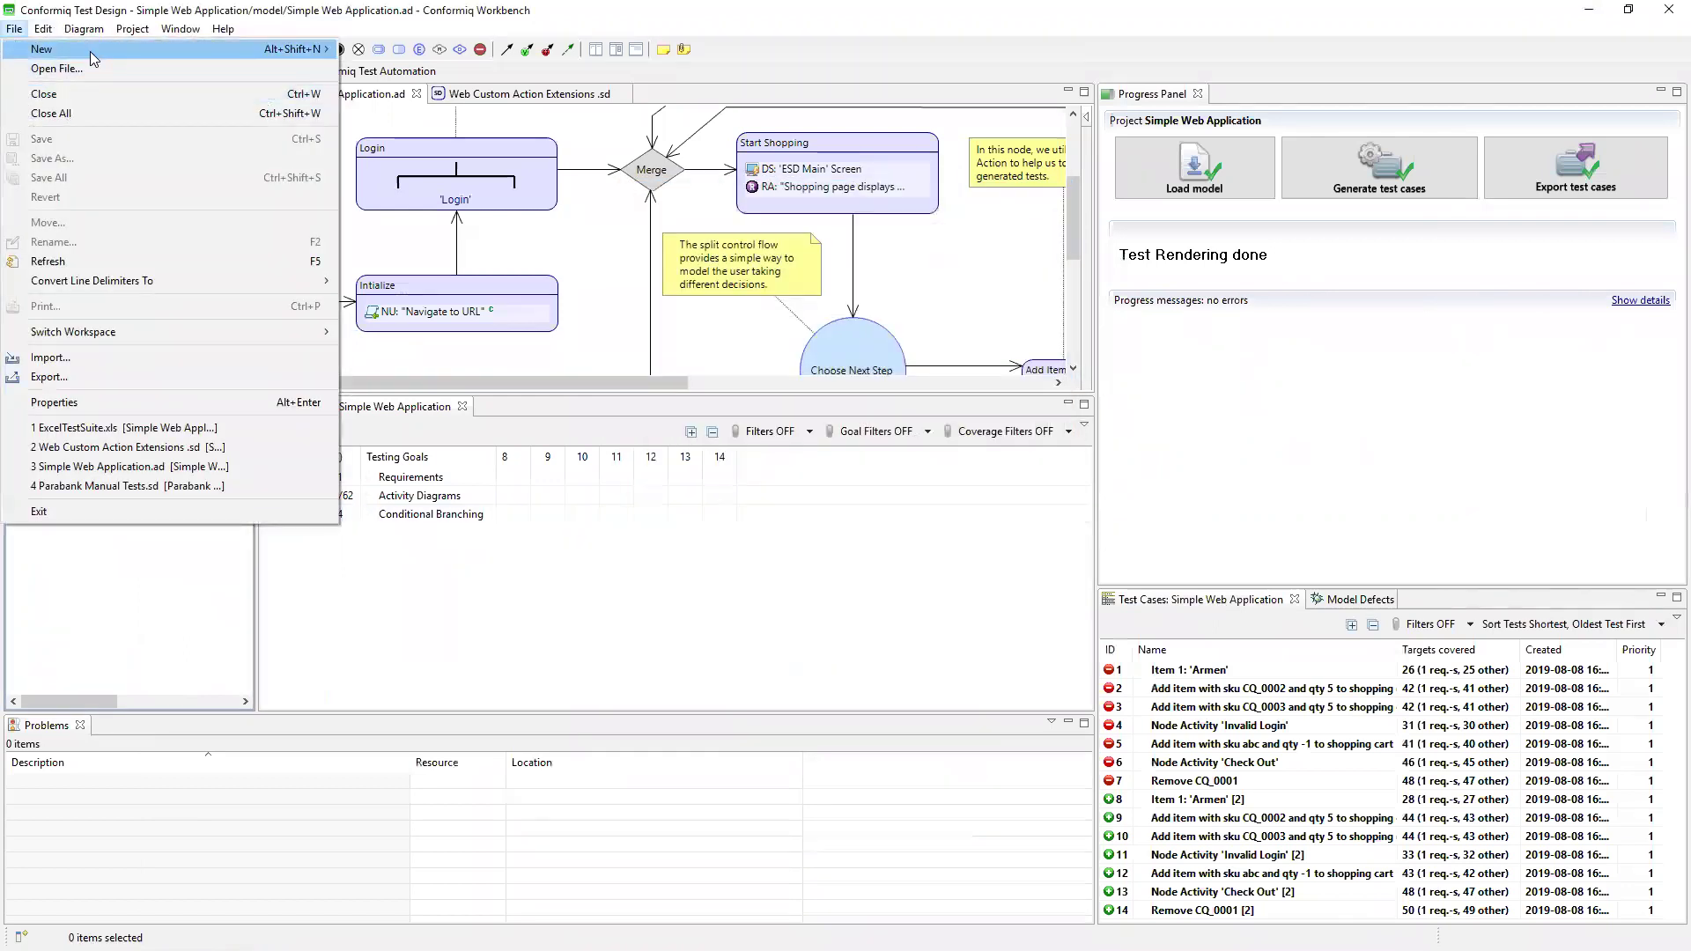
mouse_move(91, 57)
left_click(463, 130)
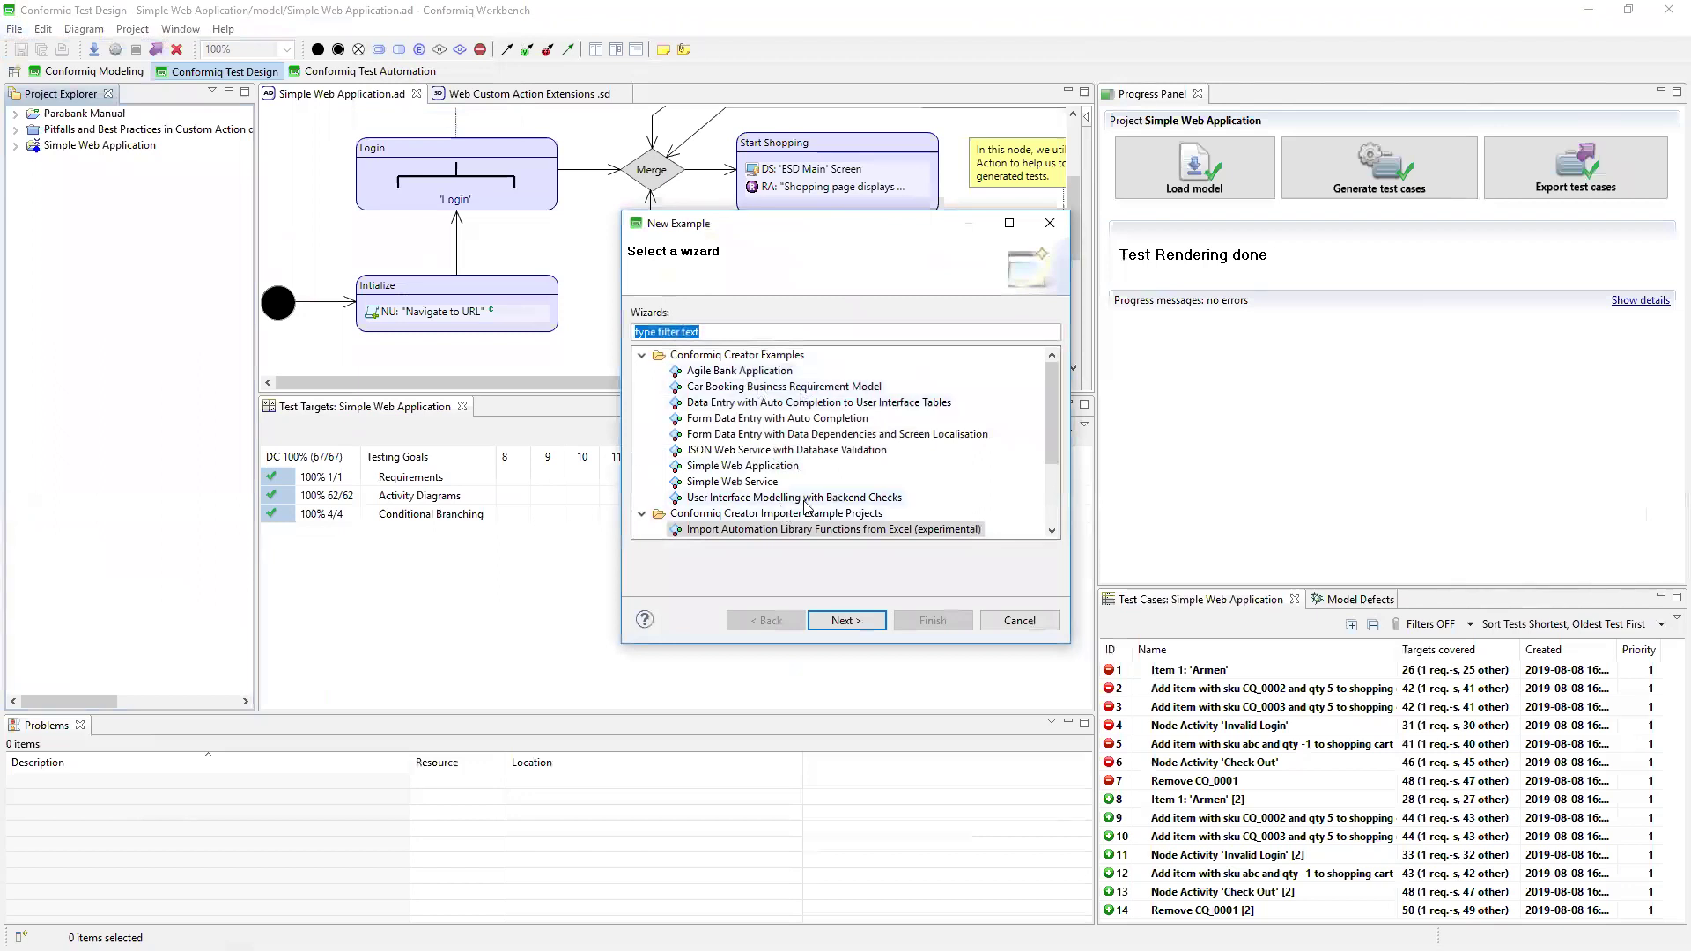
scroll(797, 530, "down", 2)
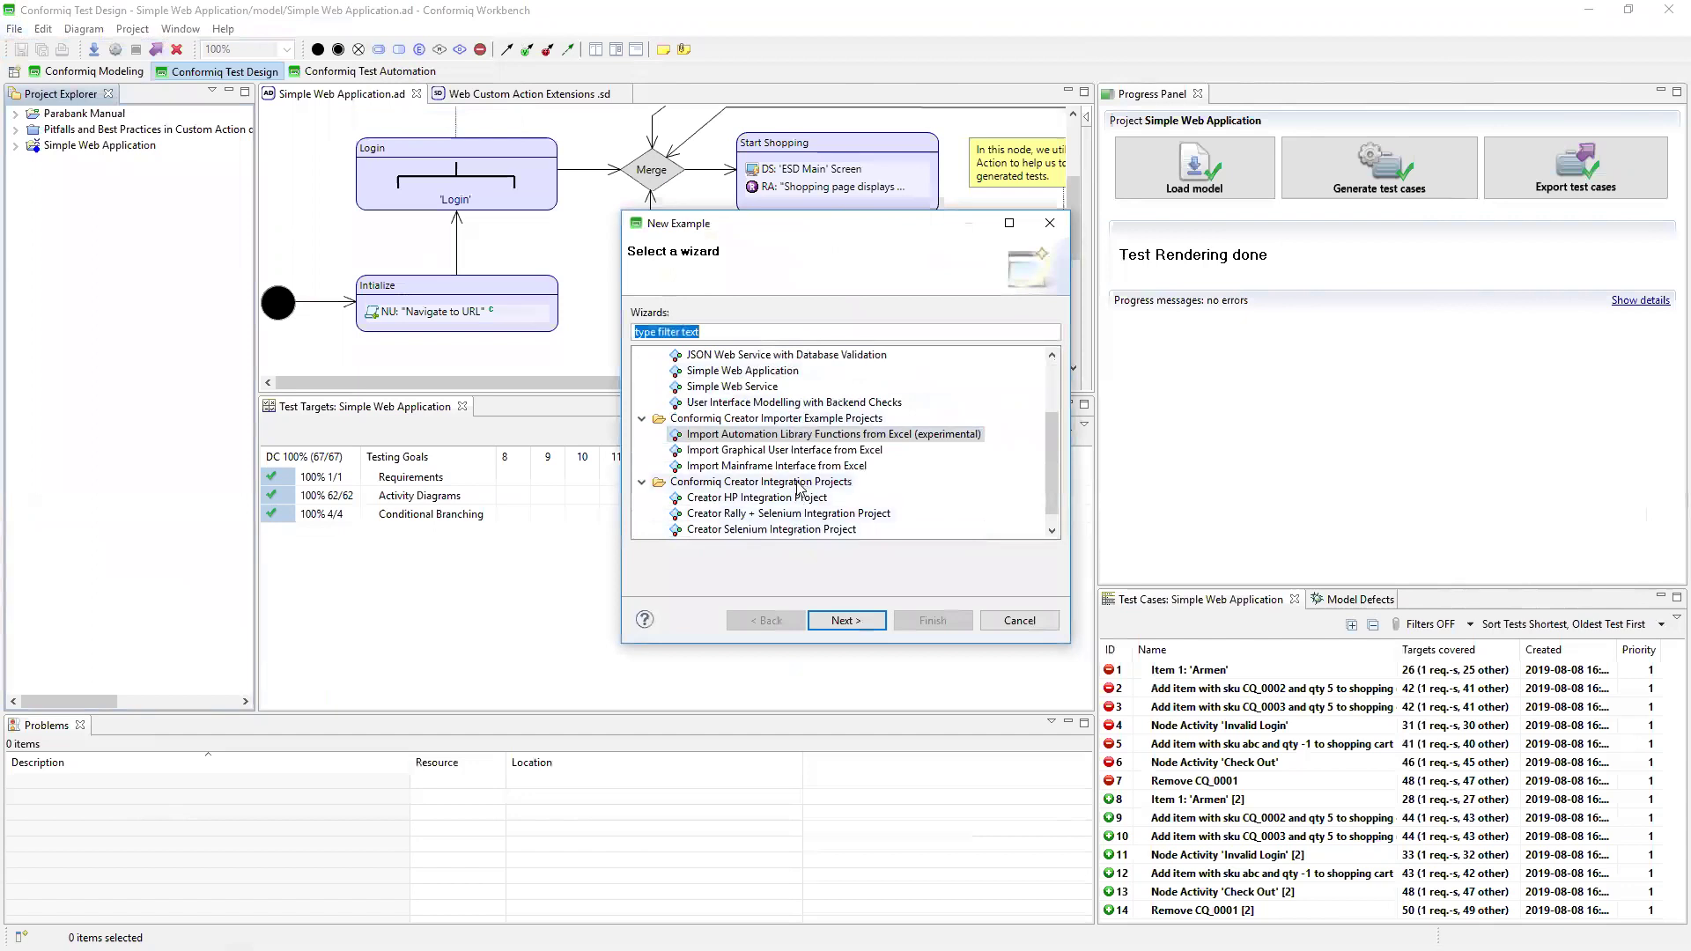
left_click(844, 620)
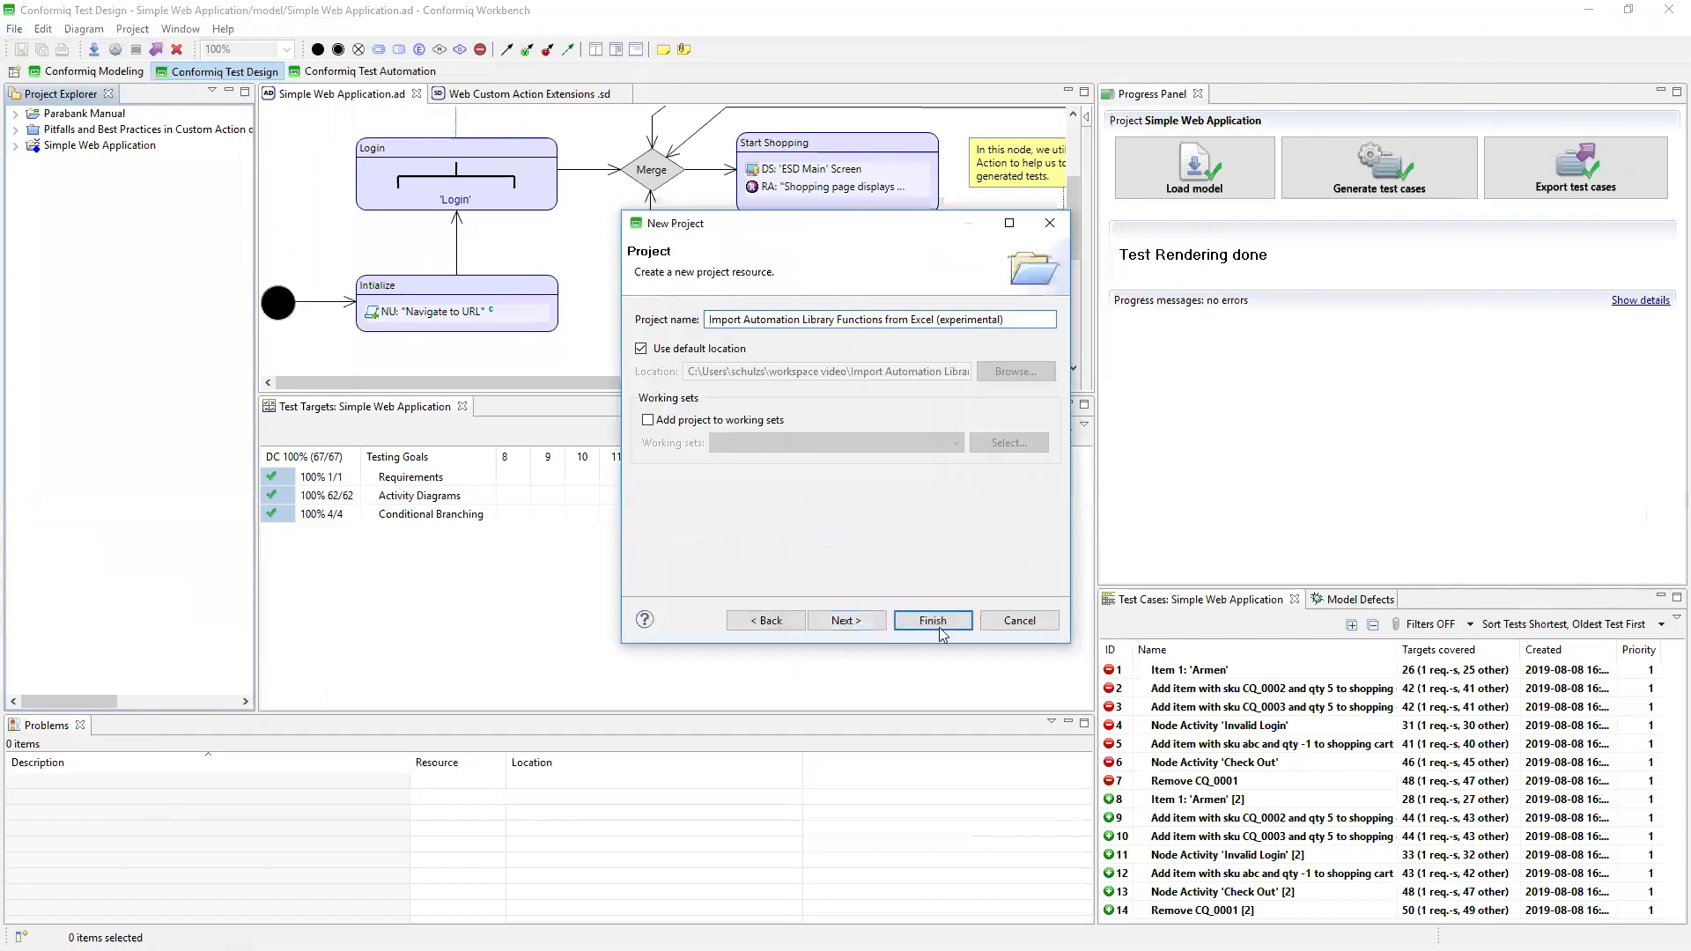
left_click(933, 620)
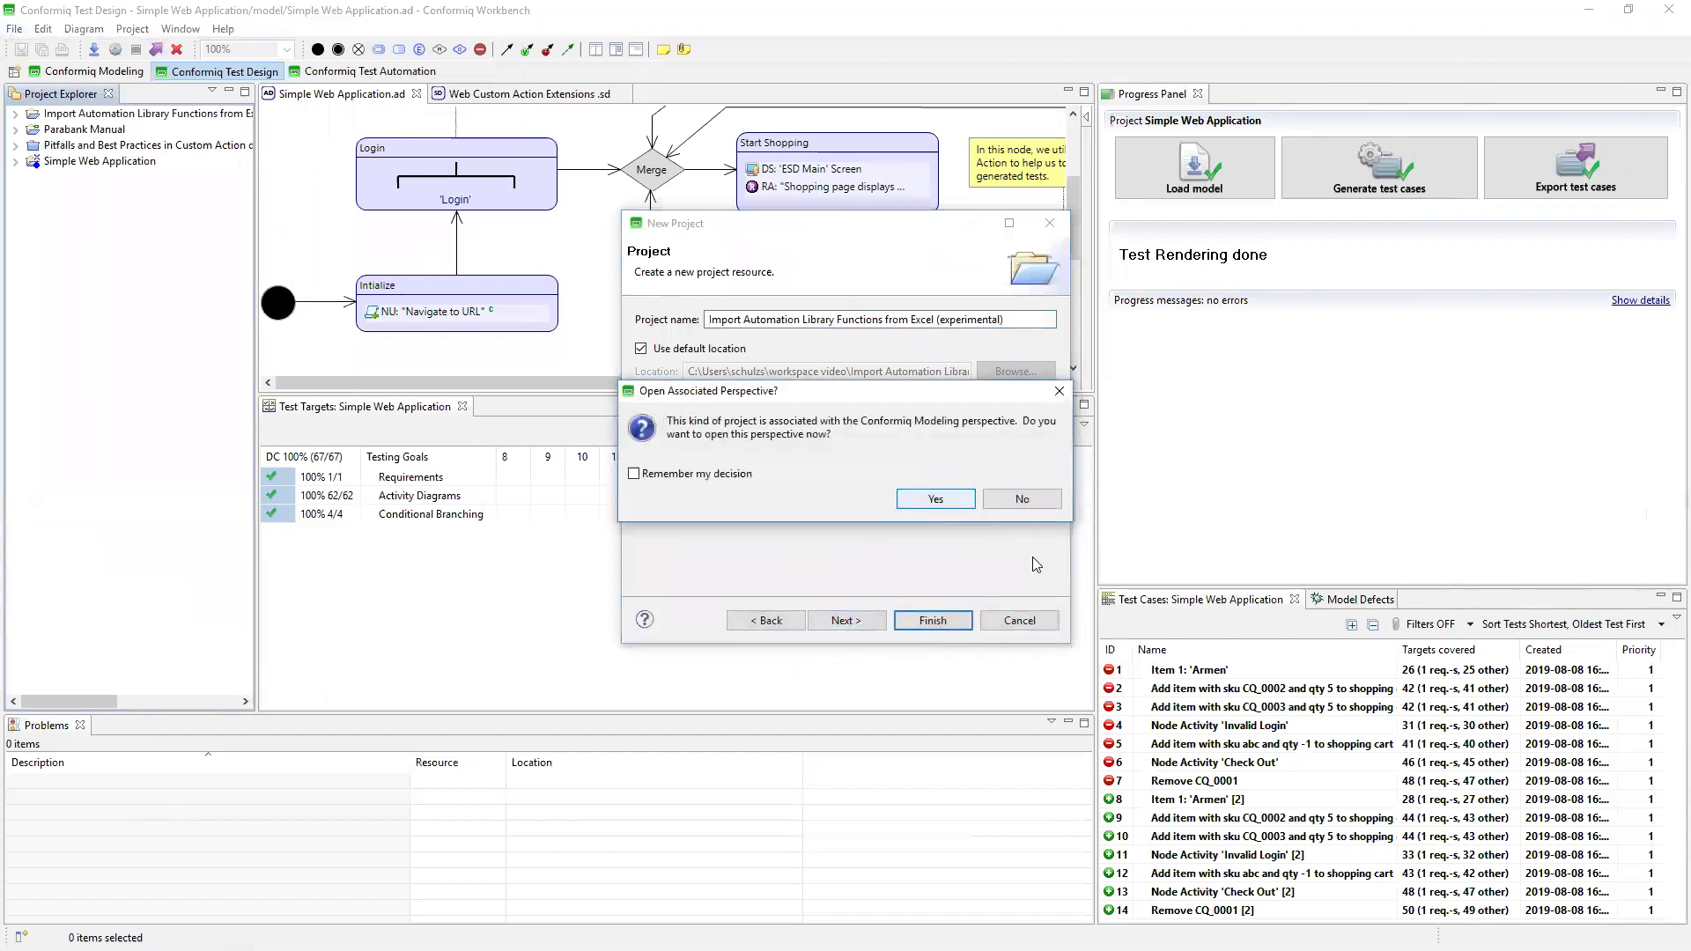
key("Return")
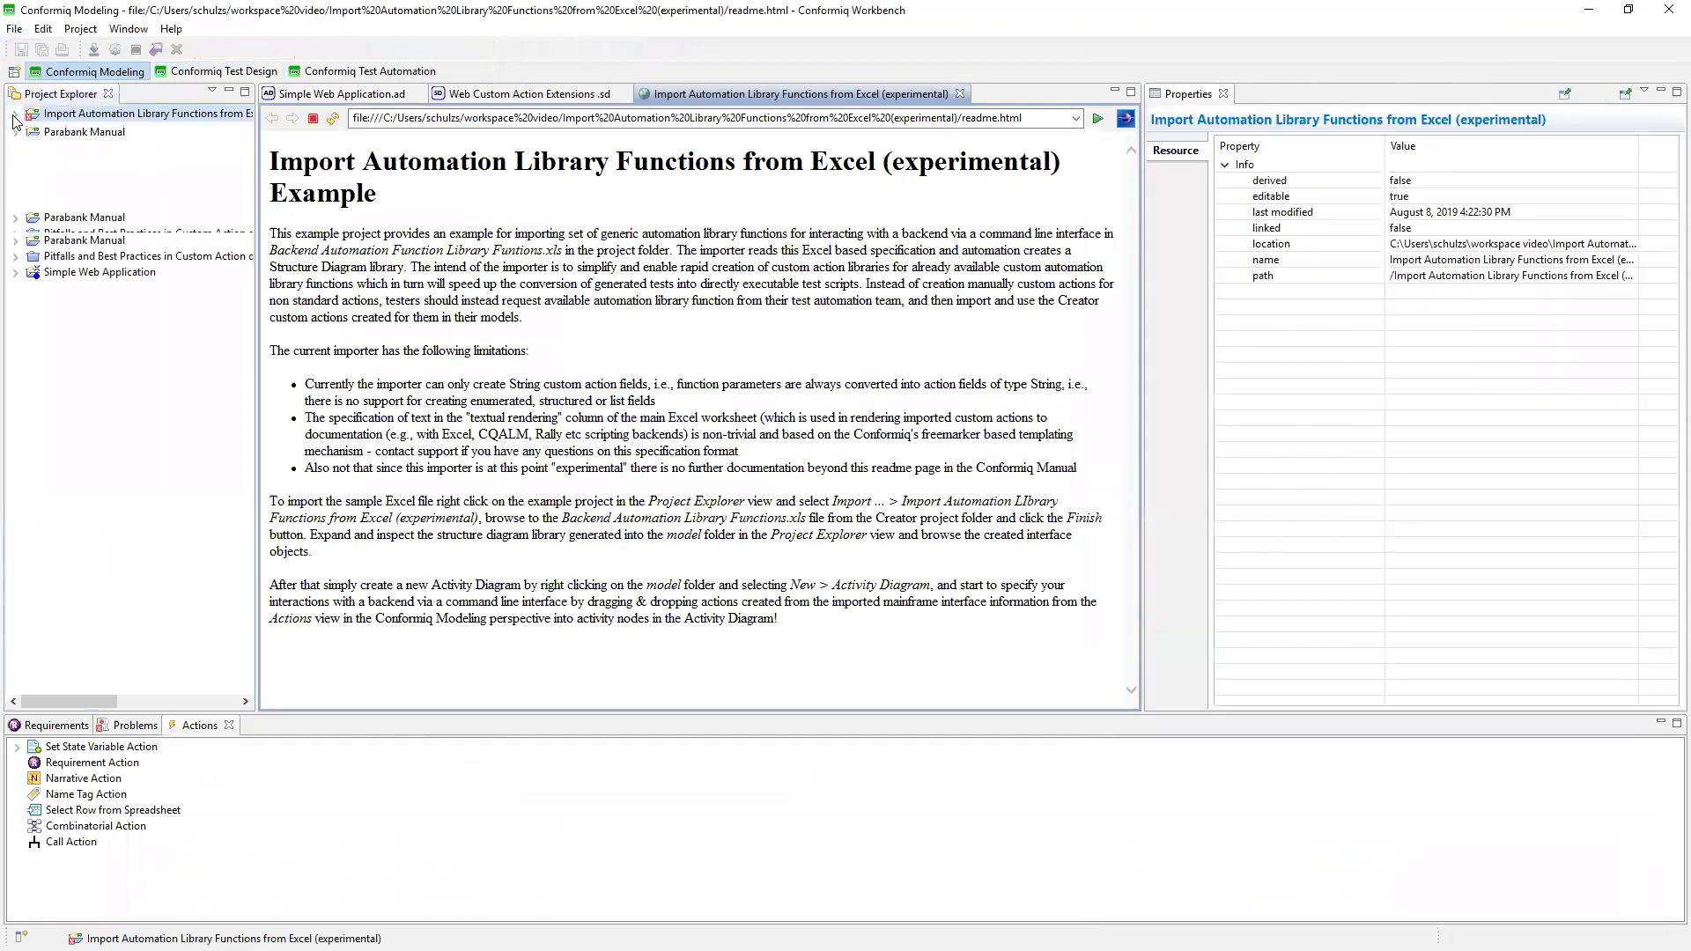
Open Backend Automation Library Functions.xls and examine its function names, input/verification types, text renderings and field names, then return to Conformiq Workbench.
left_click(88, 210)
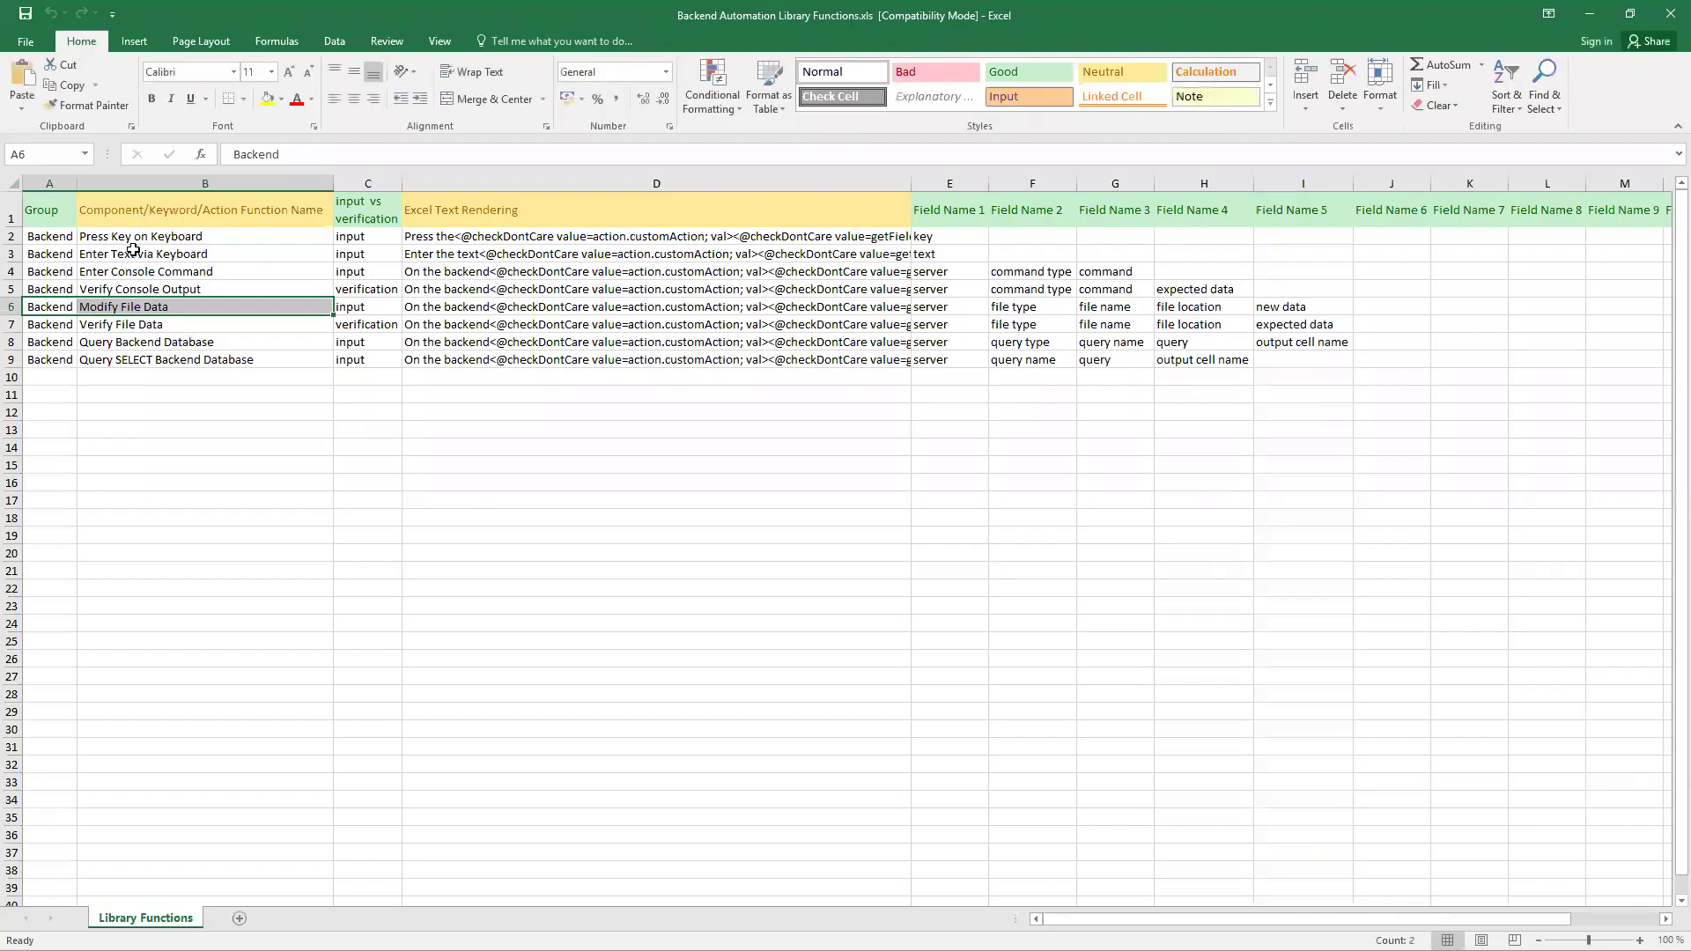
left_click(133, 240)
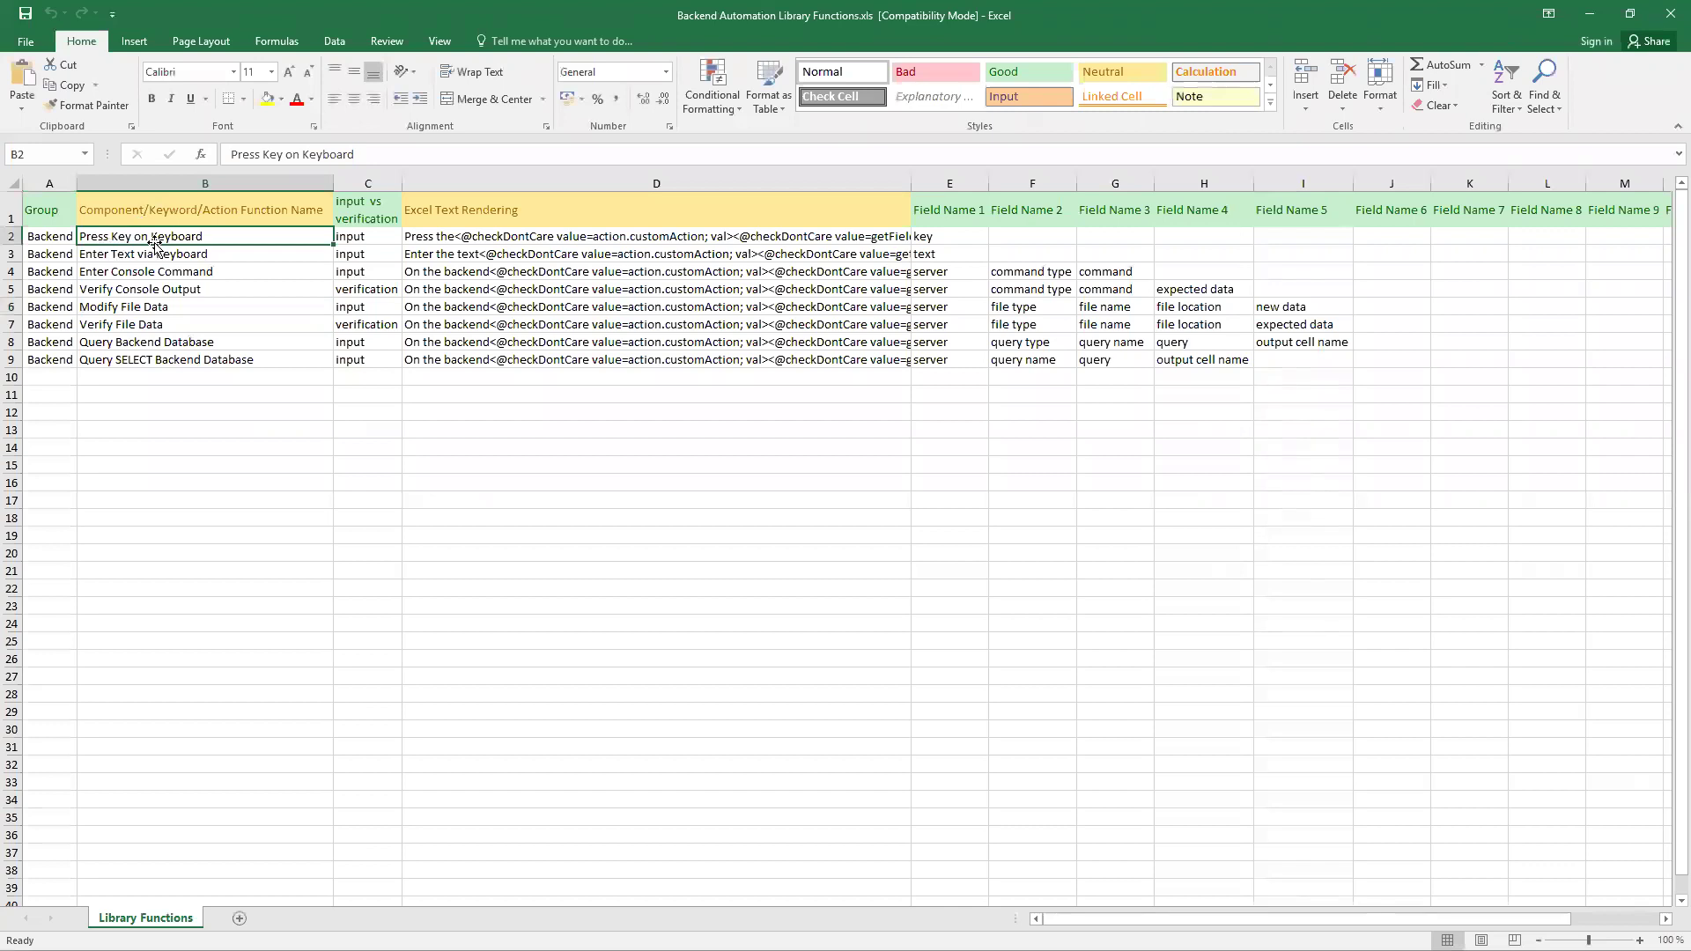
left_click(370, 236)
left_click(483, 236)
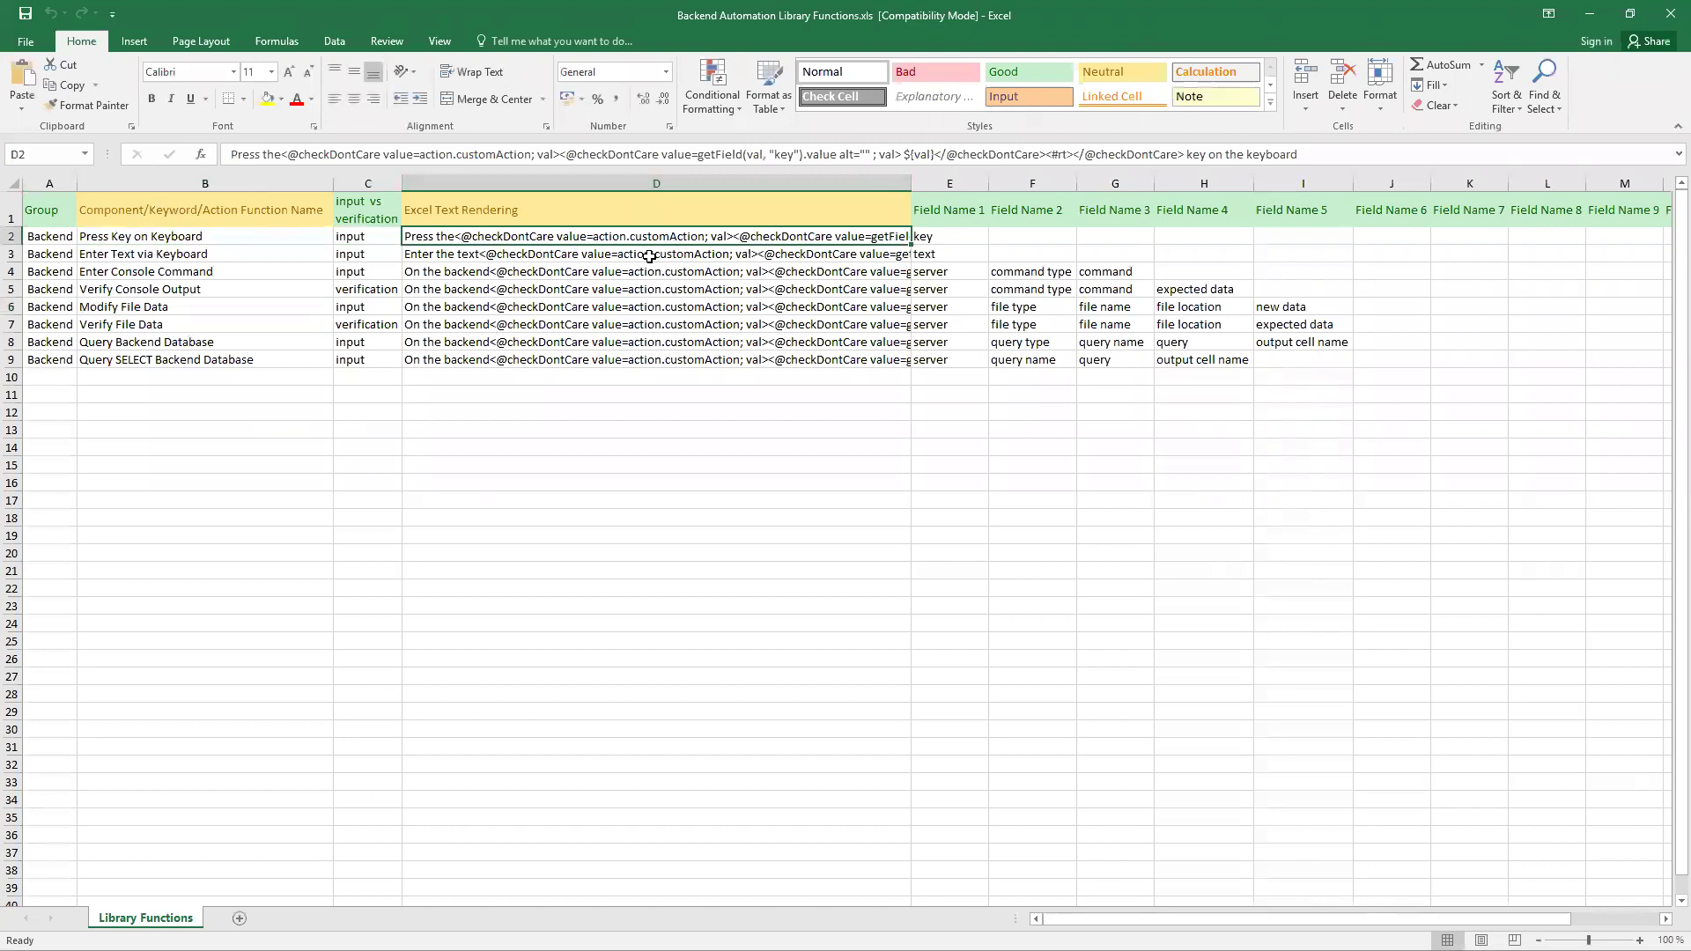
left_click_drag(935, 272, 1136, 291)
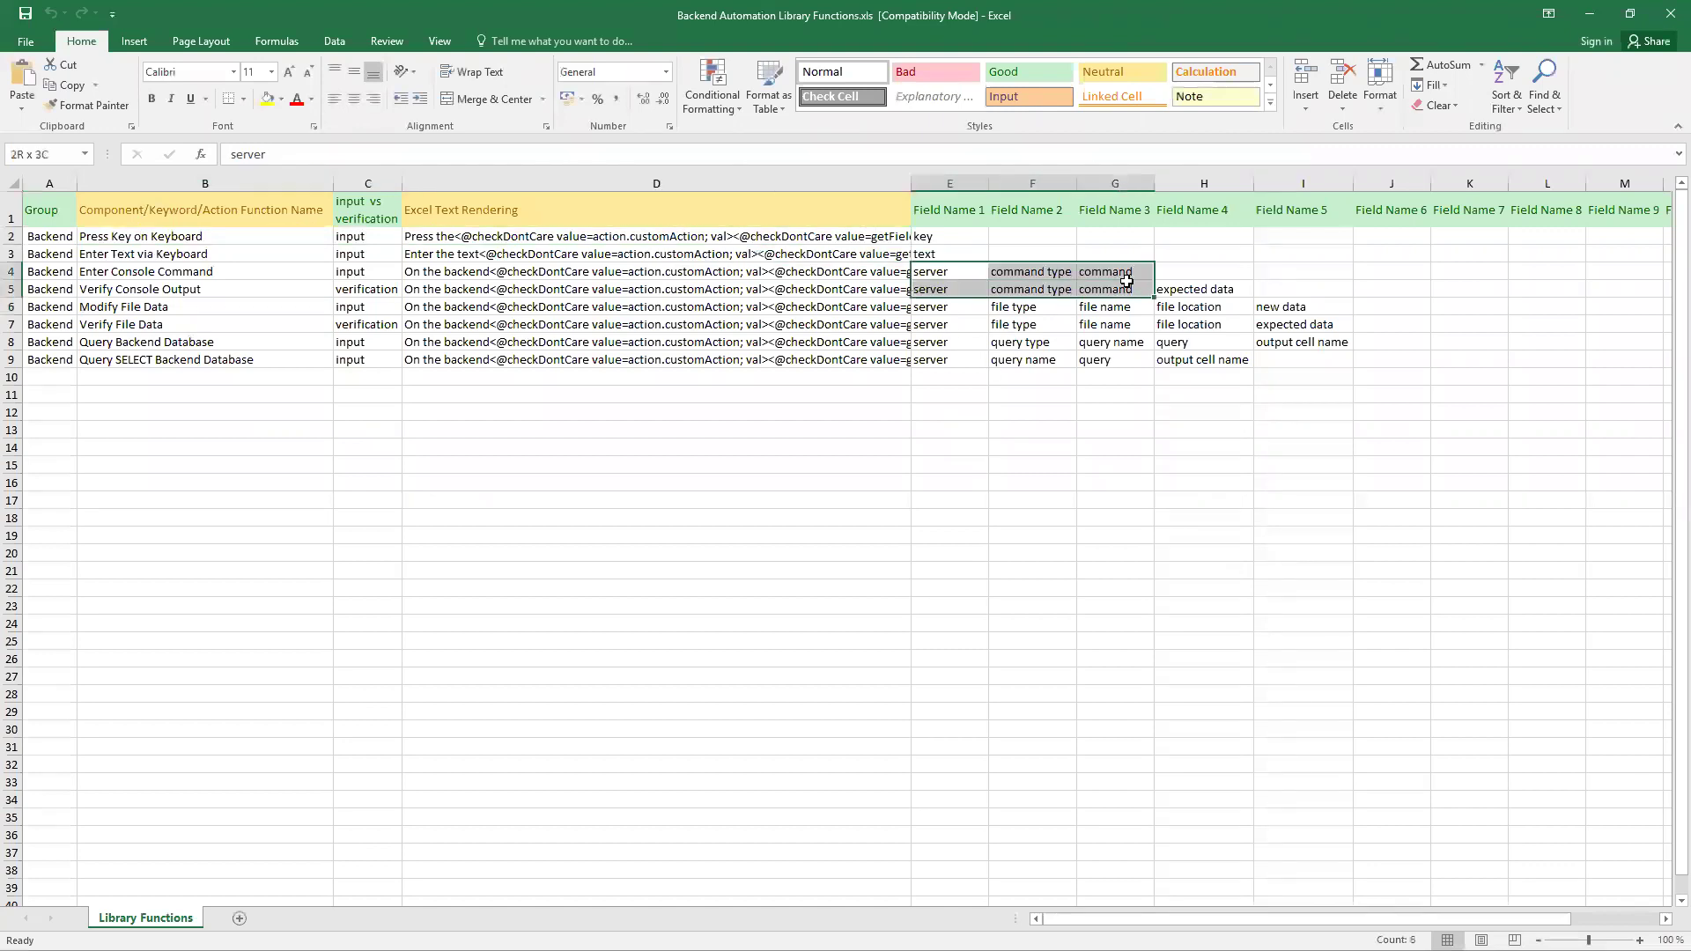
left_click(1670, 13)
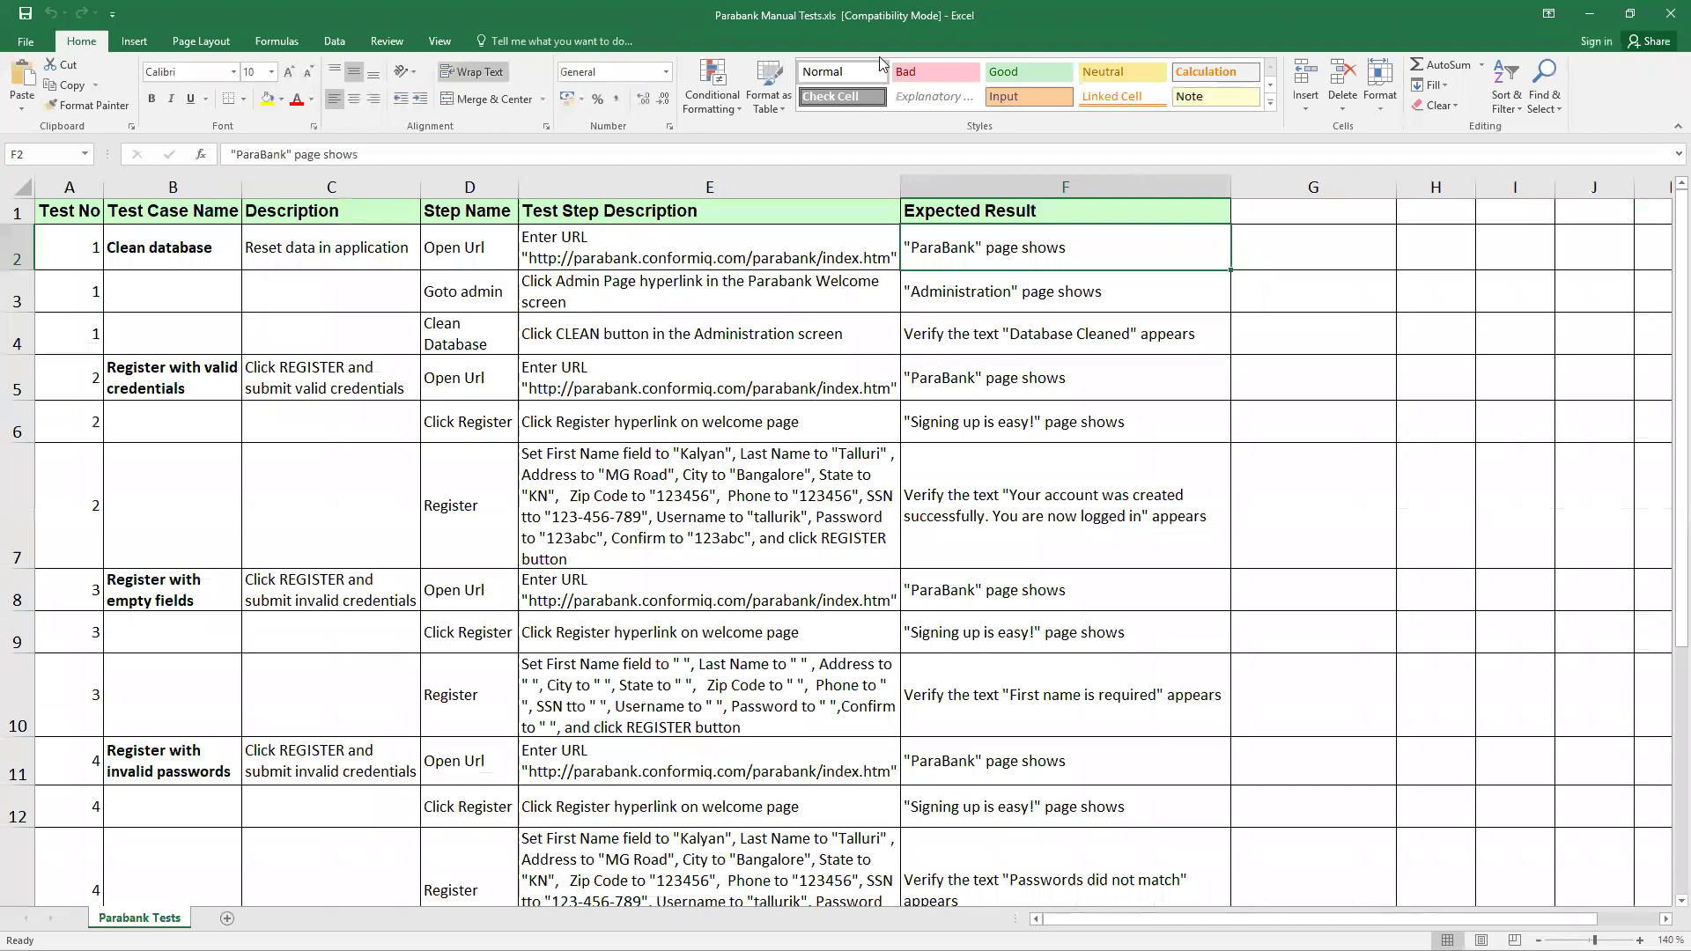
left_click(1590, 14)
Import Backend Automation Library Functions.xls into the example project with Import Automation Library Functions from Excel (experimental).
right_click(82, 115)
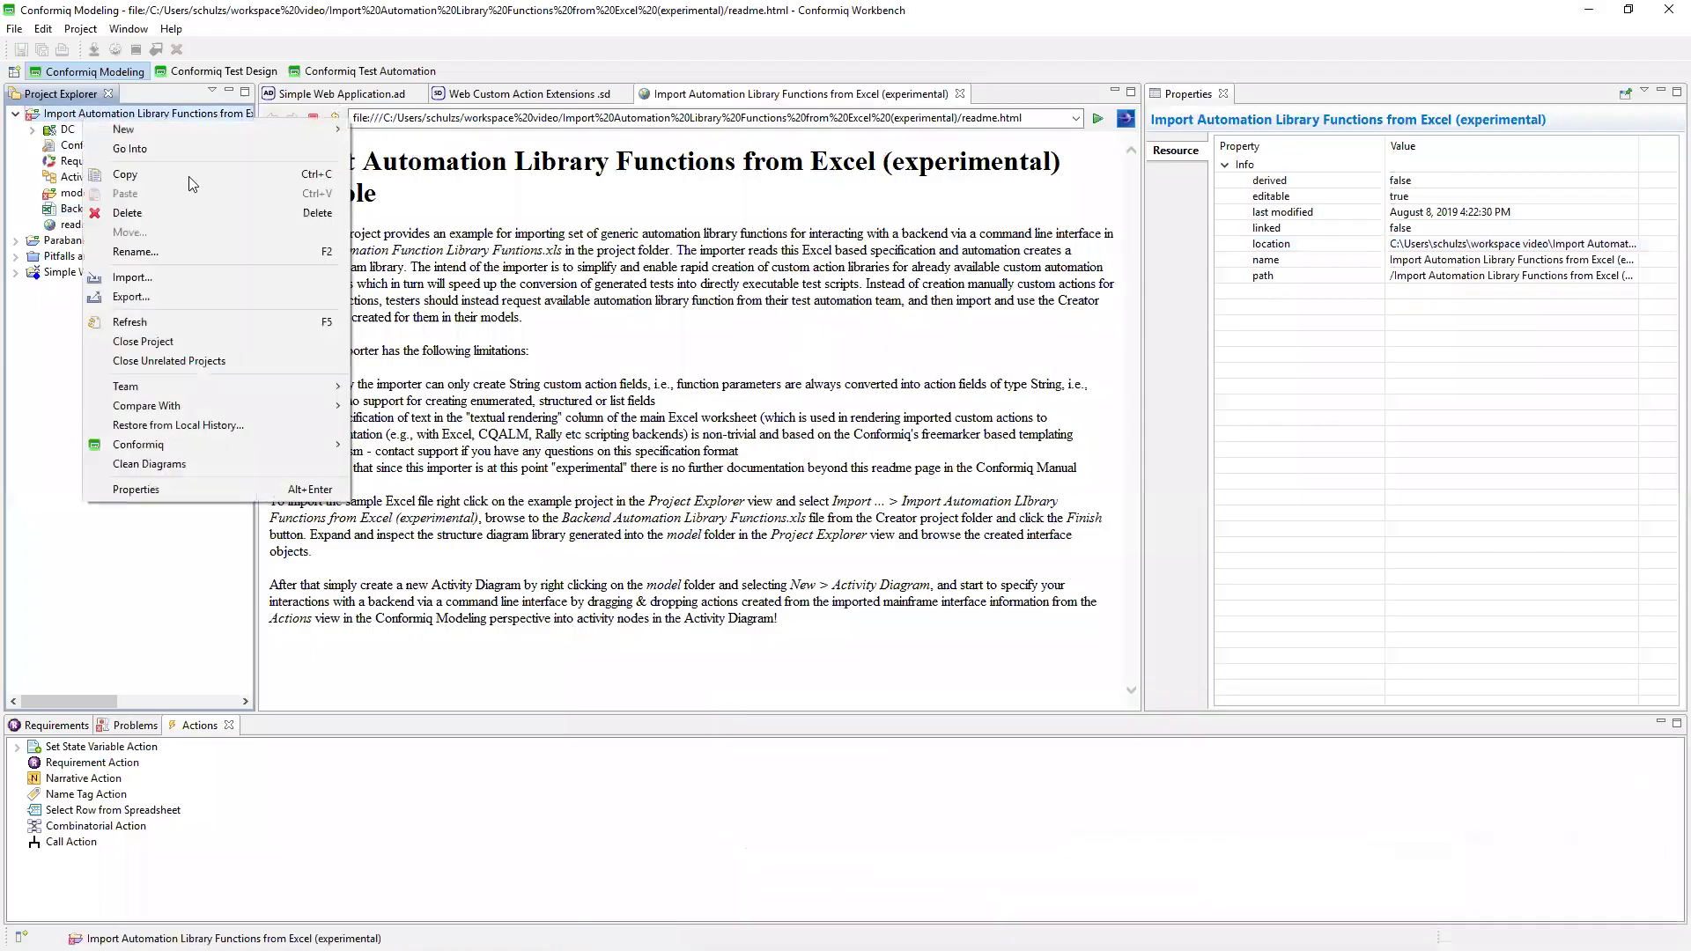
left_click(190, 280)
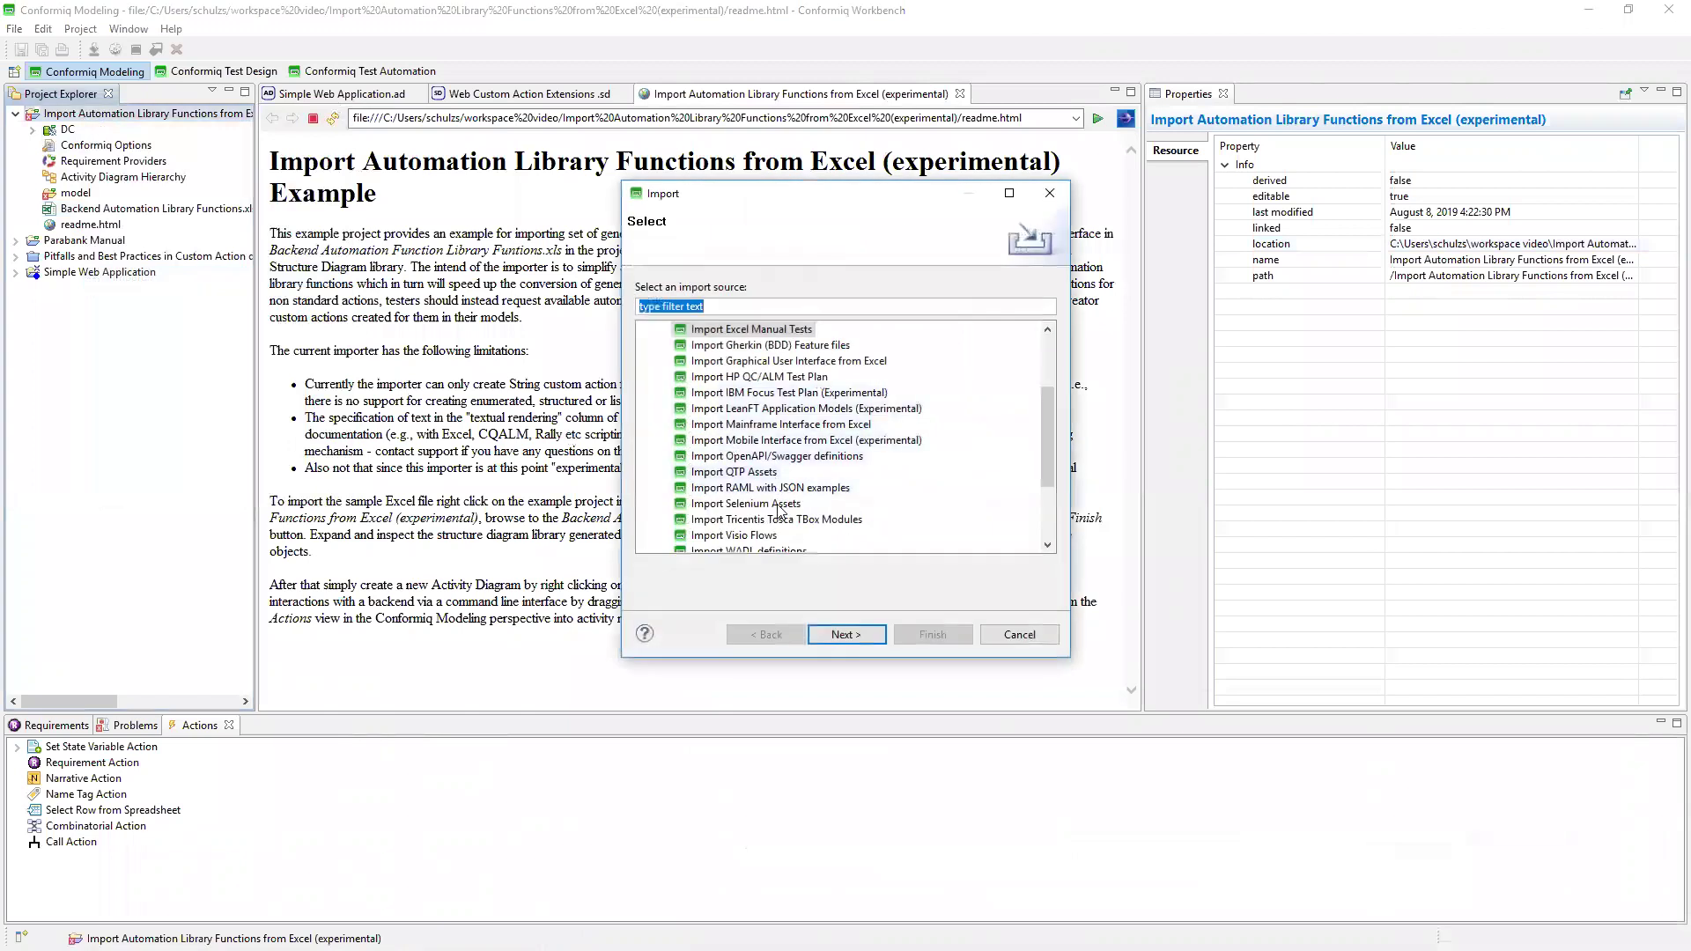
scroll(797, 388, "up", 2)
left_click(800, 379)
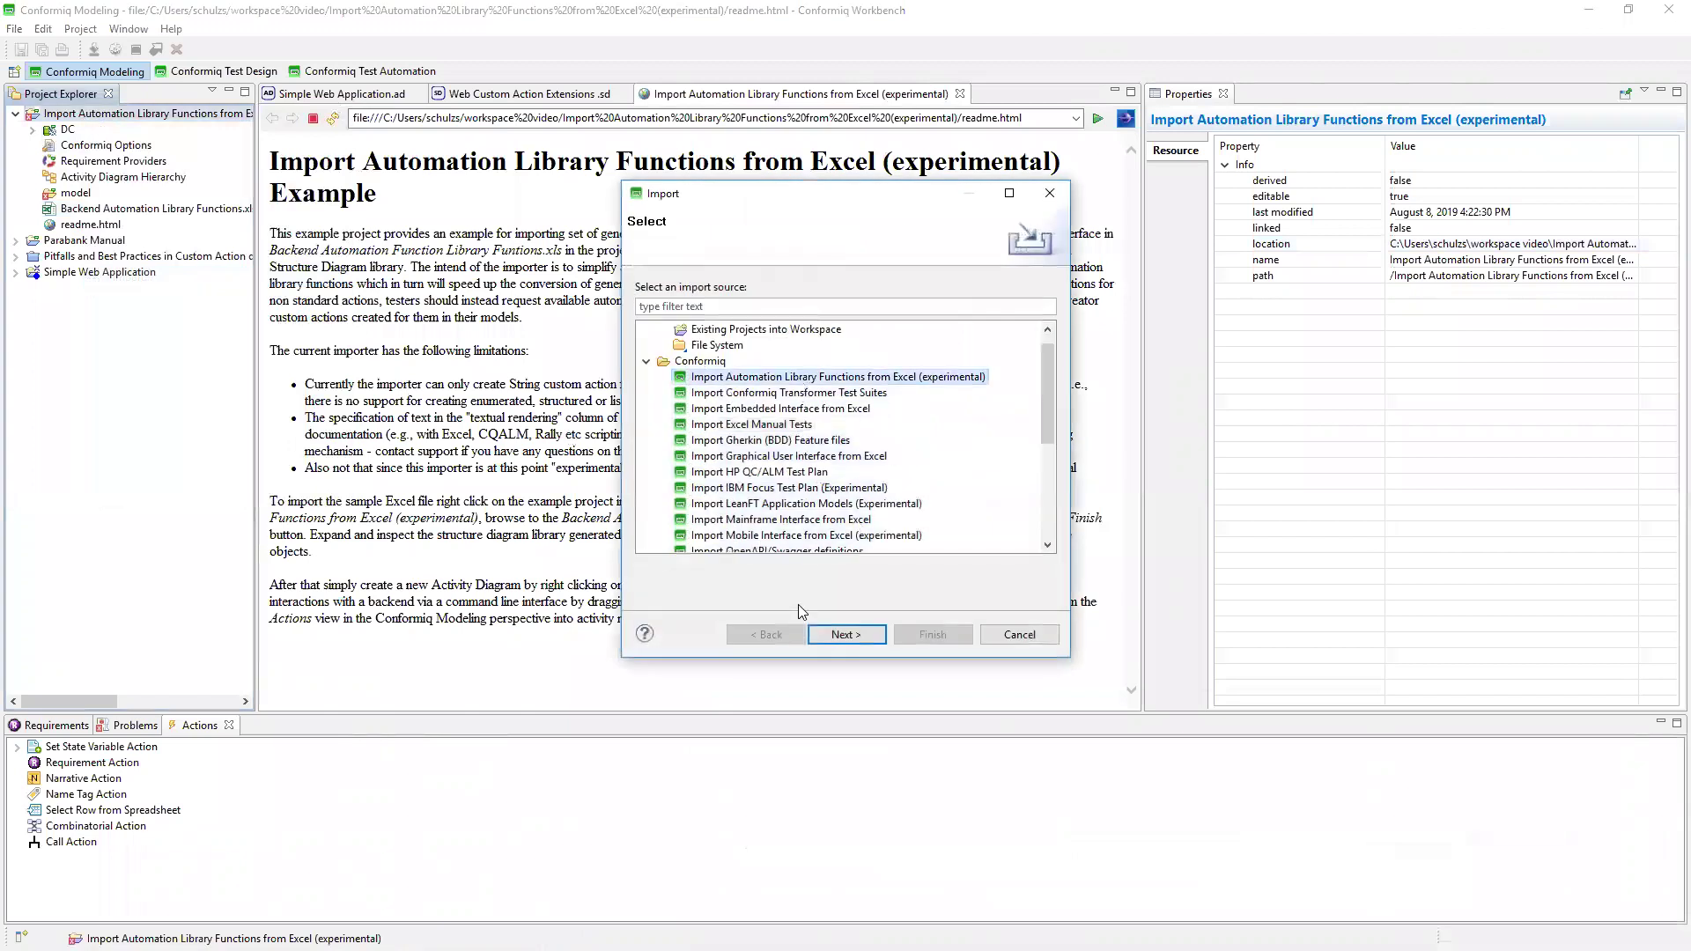
left_click(844, 634)
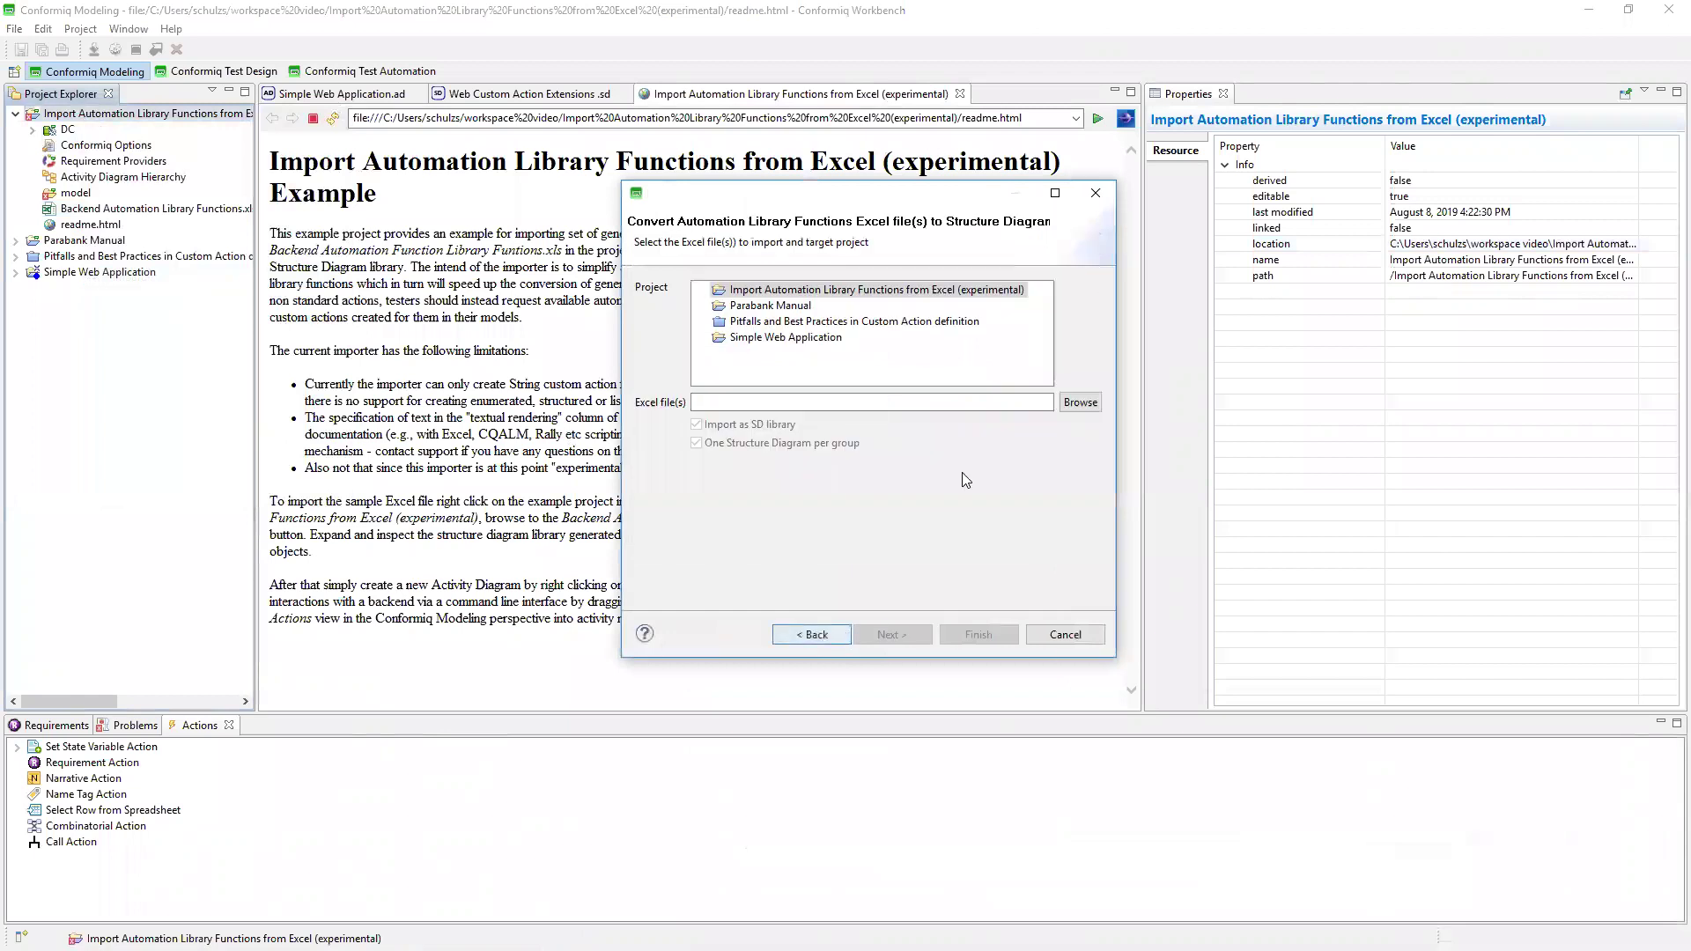
left_click(1078, 403)
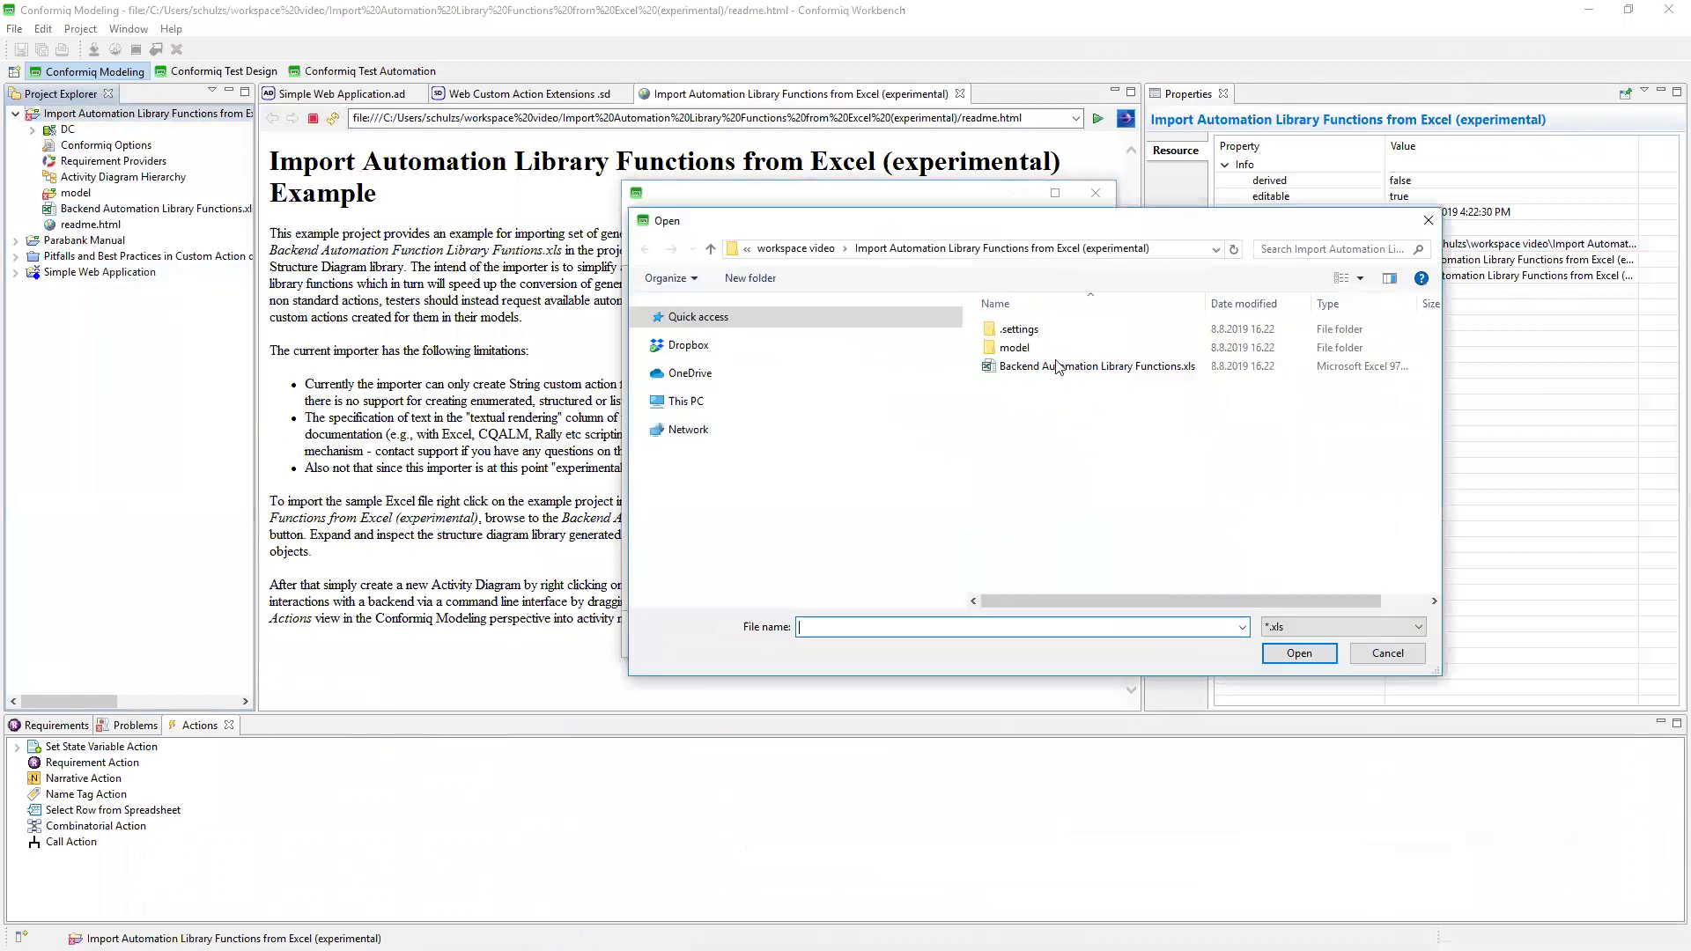
left_click(1082, 368)
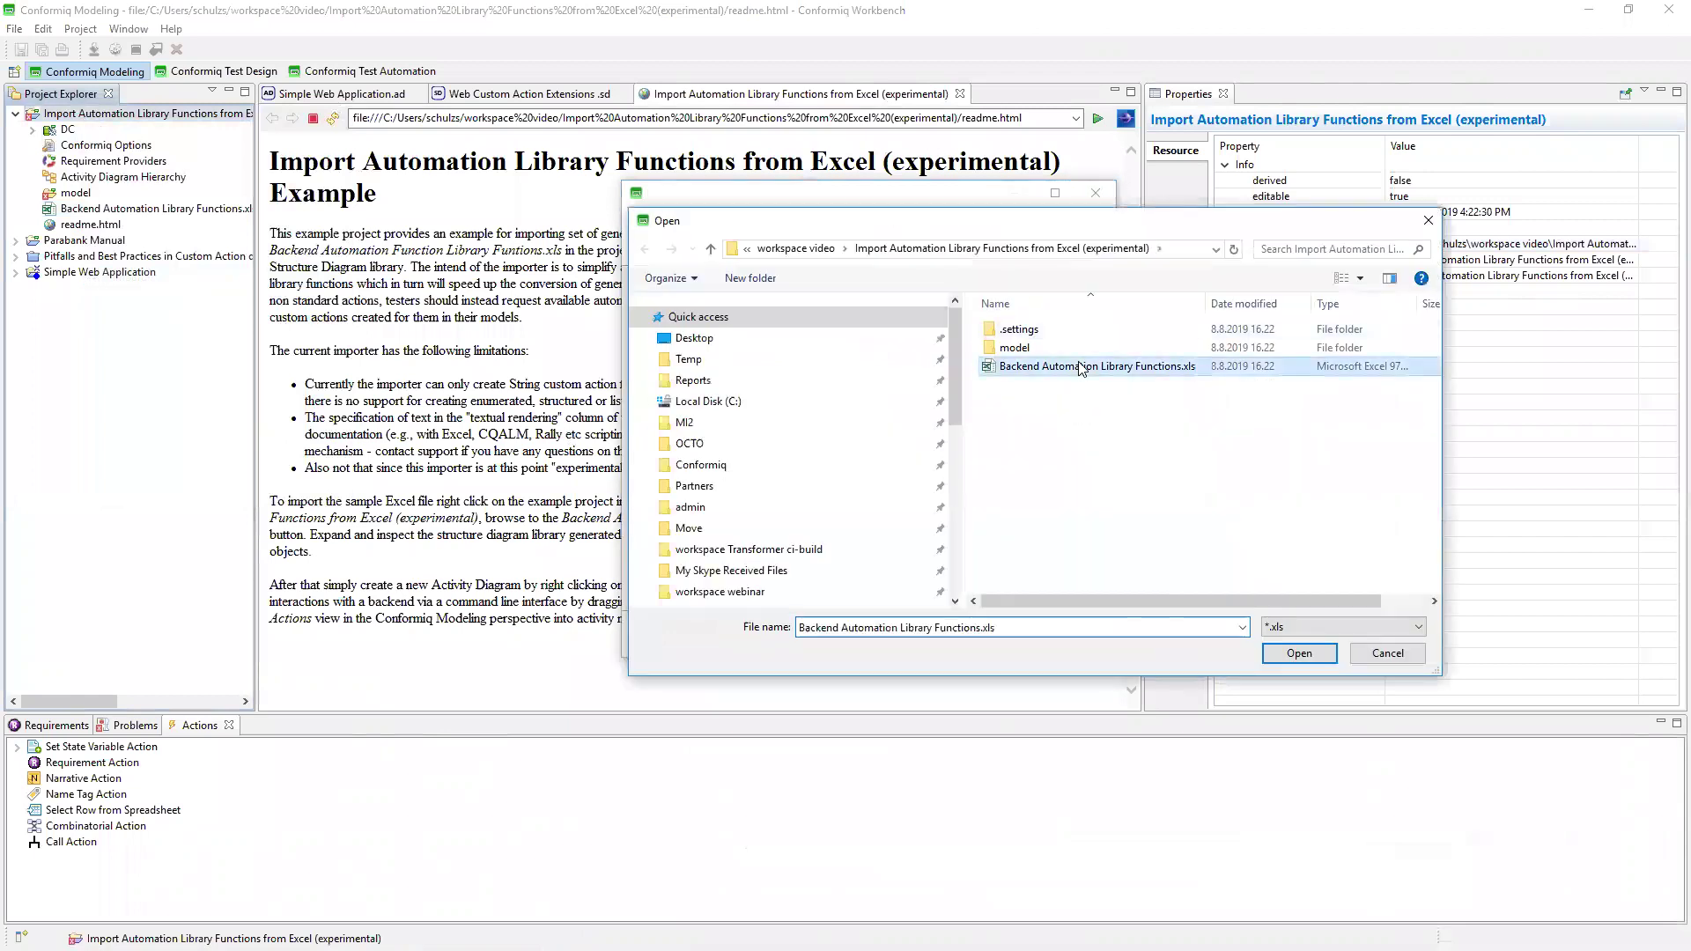
left_click(1299, 653)
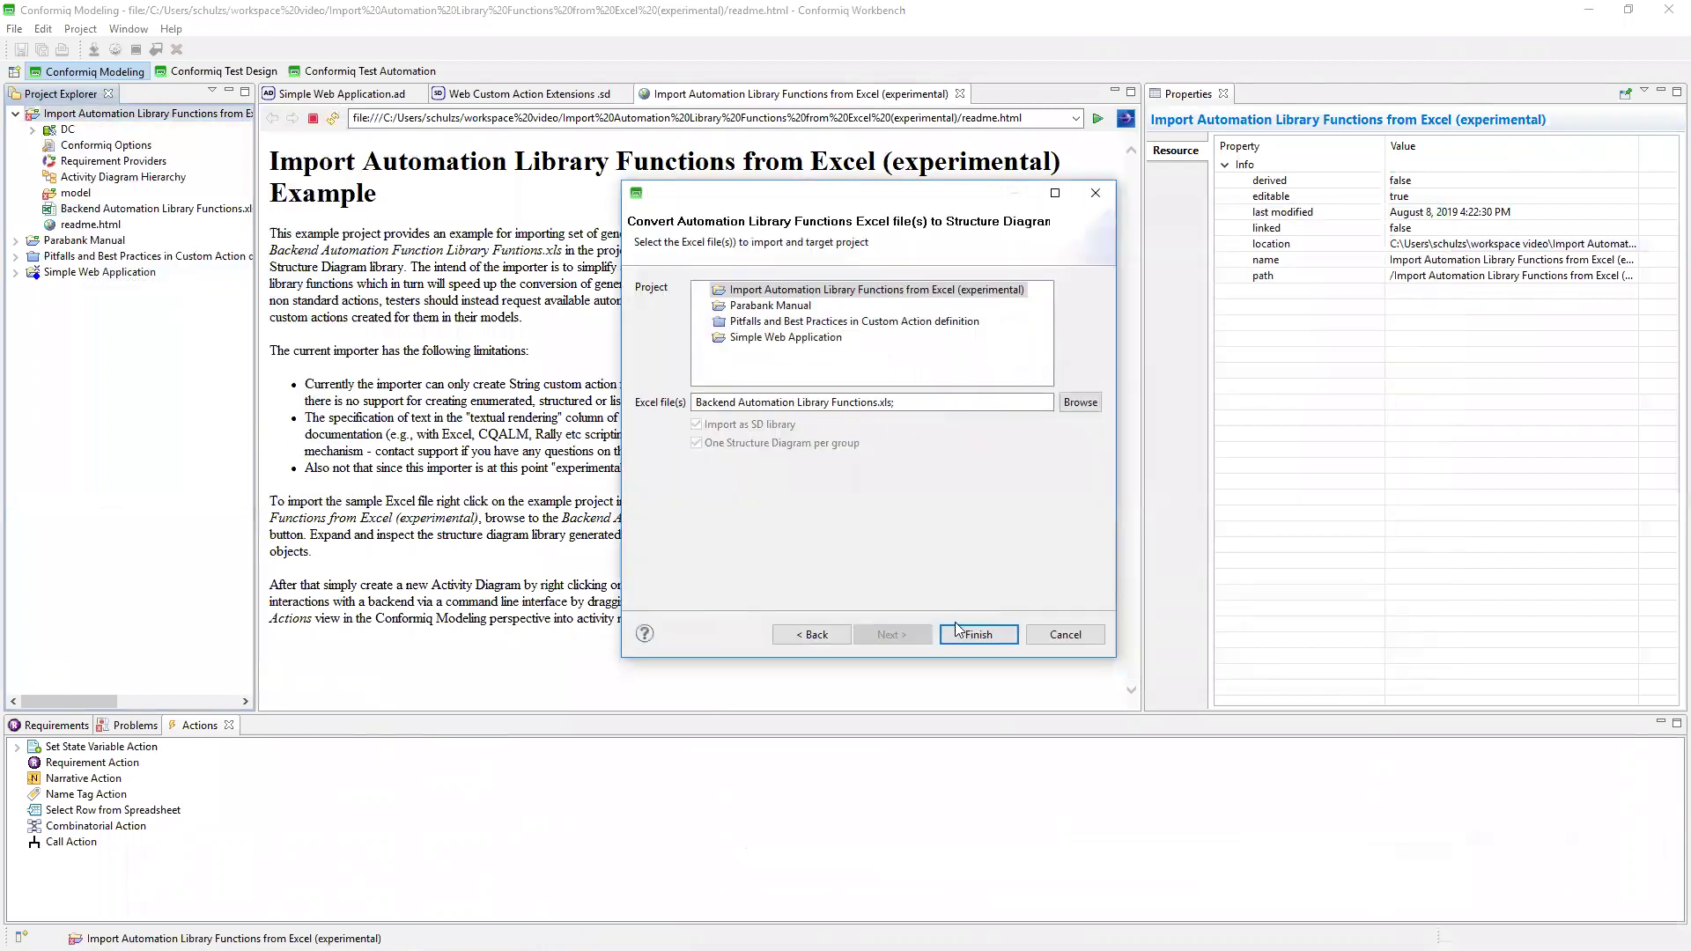
left_click(979, 636)
left_click(1052, 446)
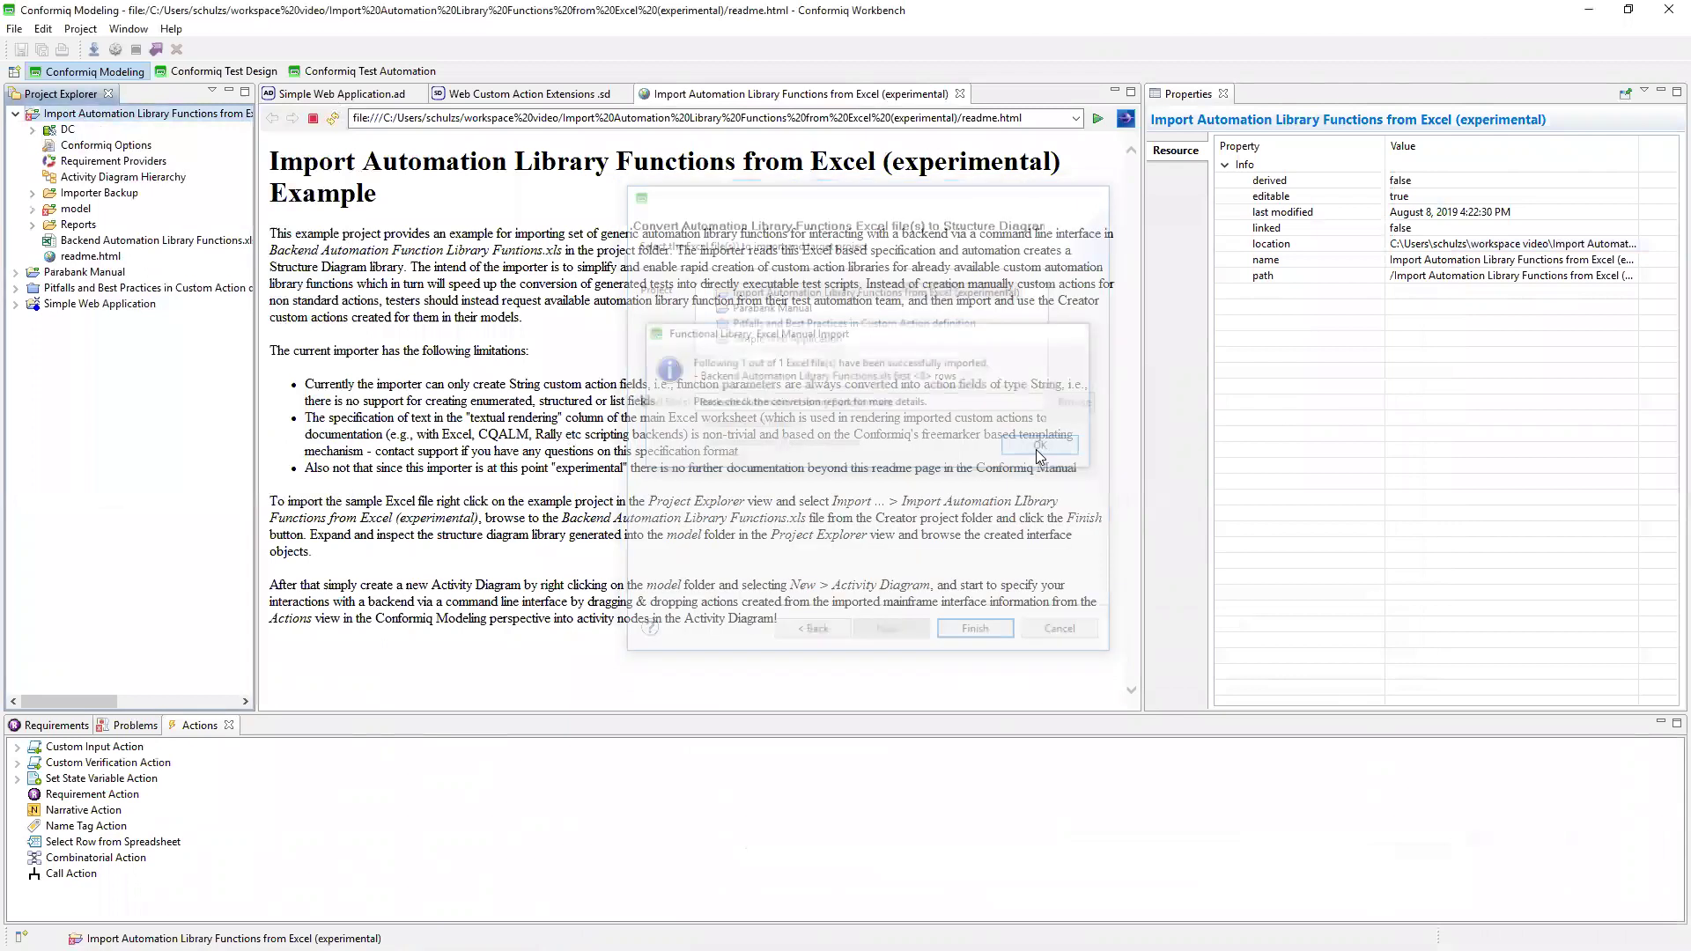
Open the Backend.sd structure diagram from the imported Backend Automation Library Functions library in the model folder.
left_click(33, 209)
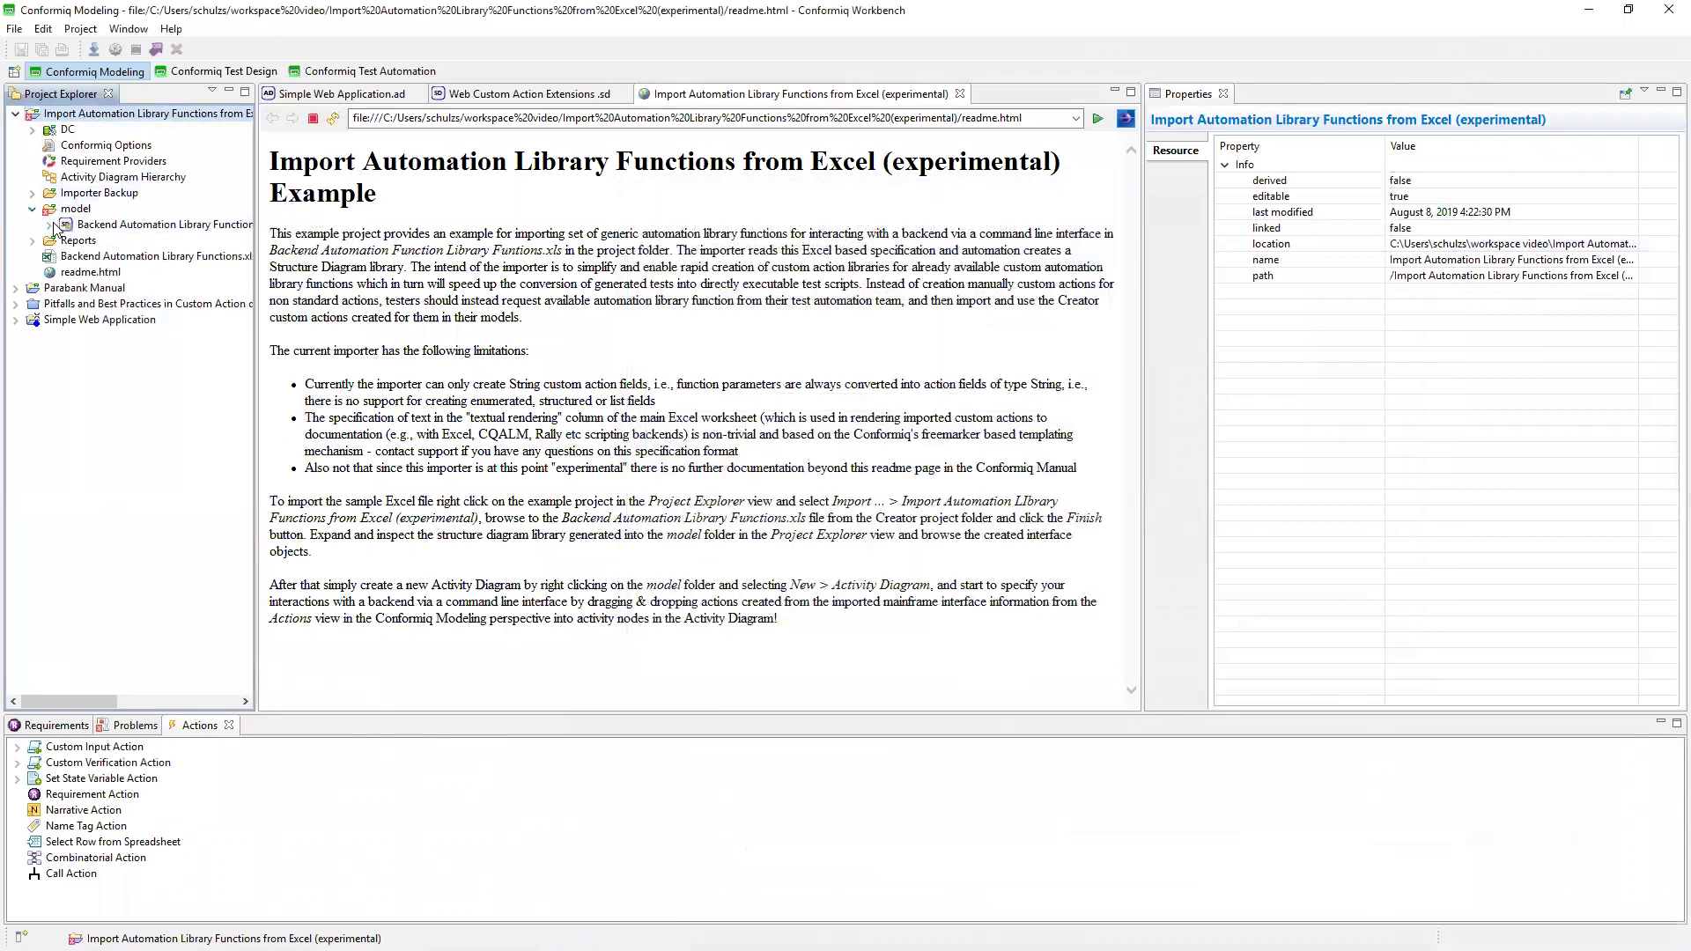
left_click(50, 225)
left_click(123, 240)
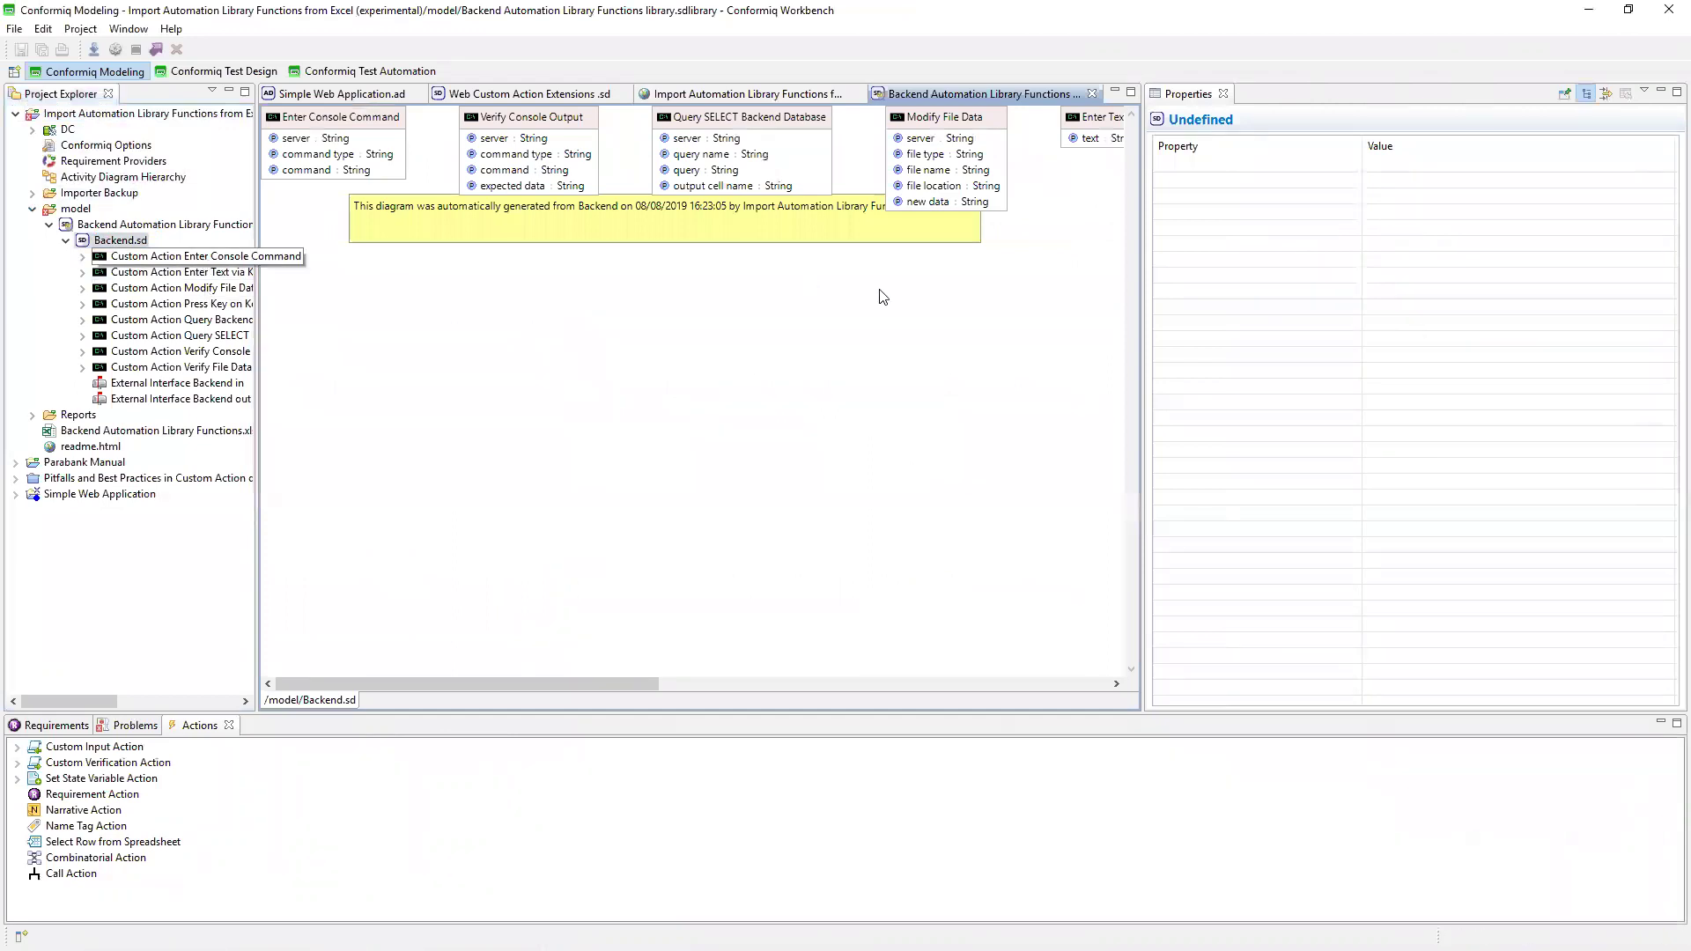
left_click_drag(563, 680, 481, 680)
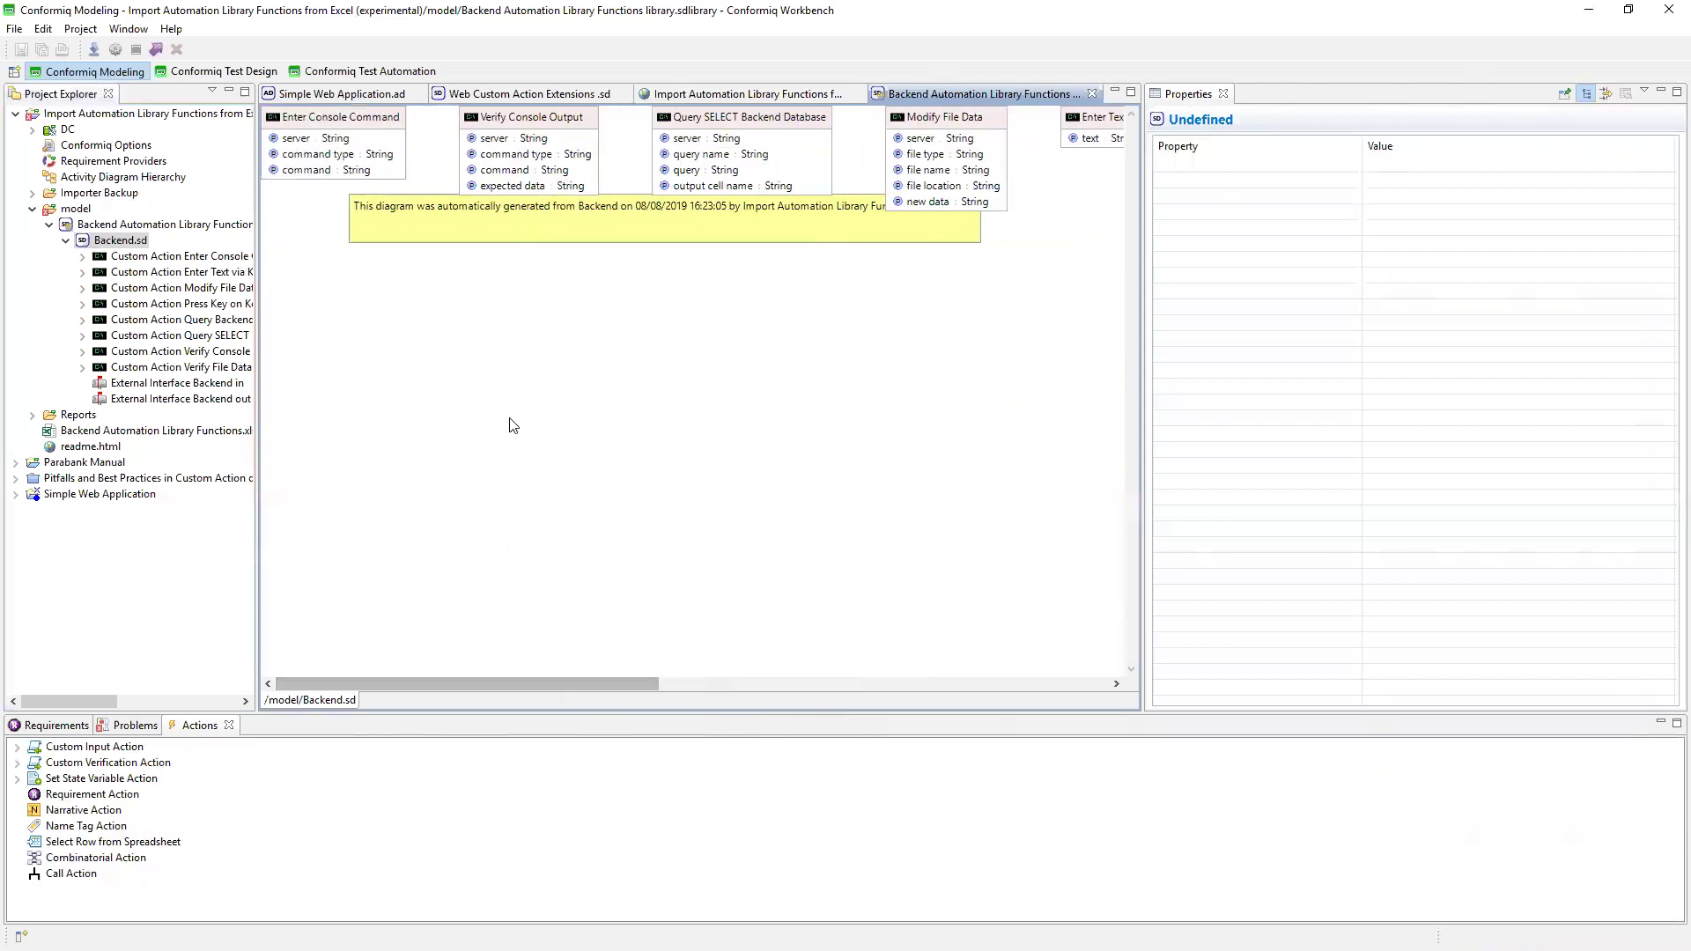
Examine the properties of the Enter Console Command custom action and of its server, command type and command fields.
left_click(308, 121)
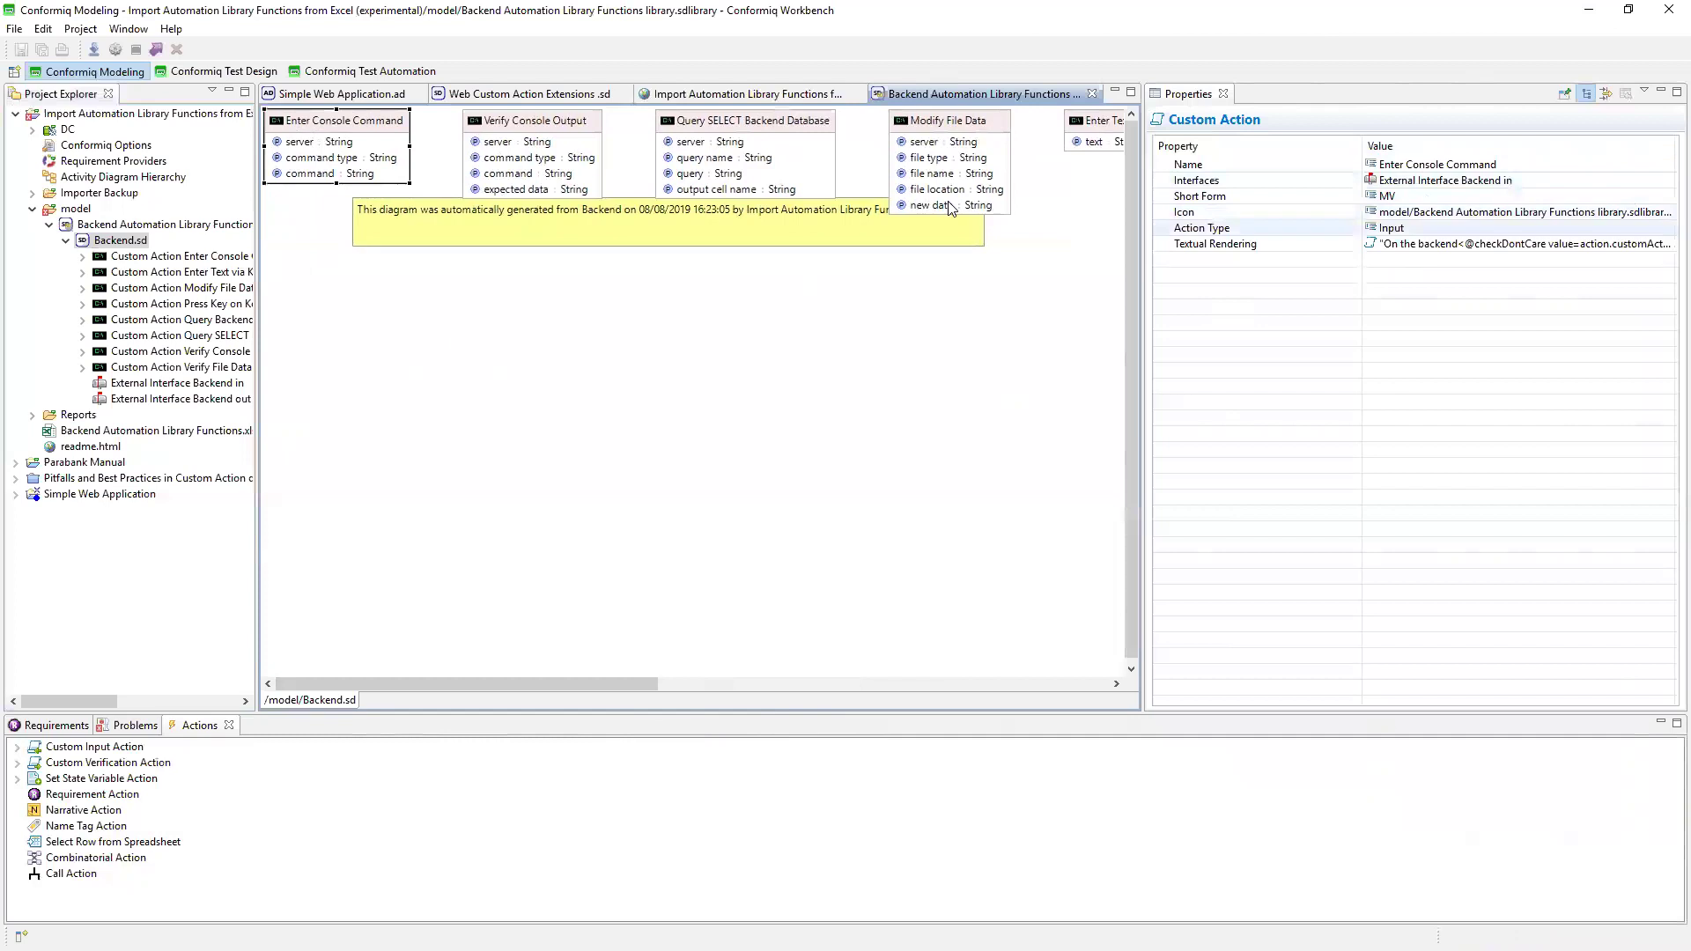
left_click(304, 143)
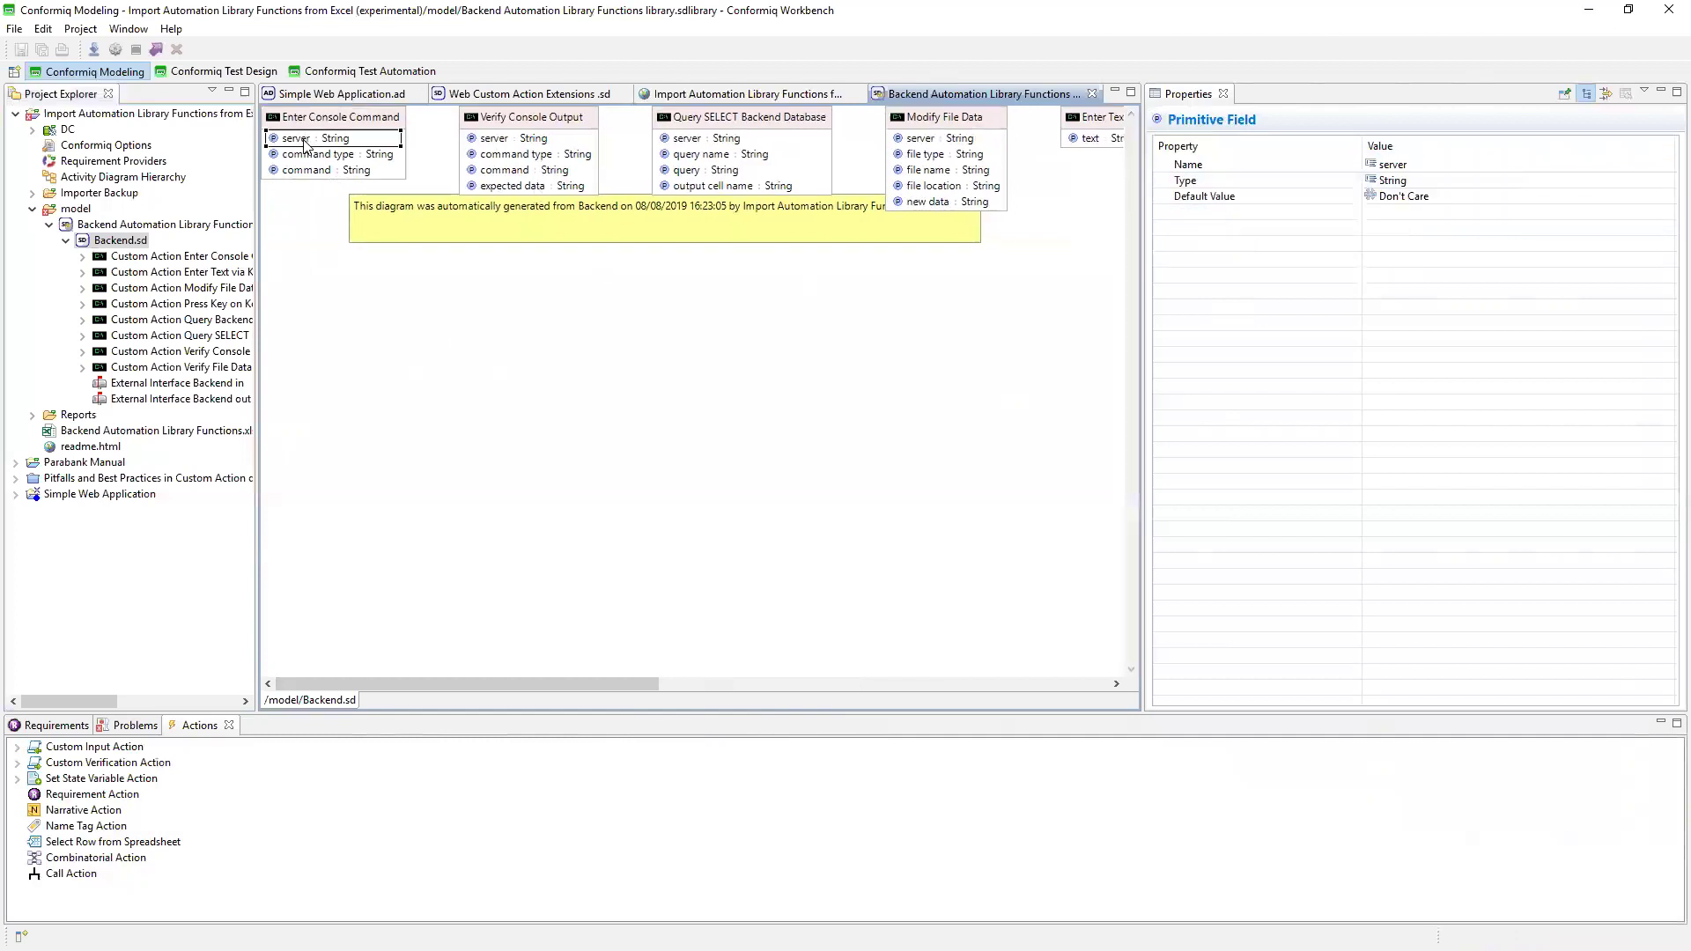
left_click(310, 156)
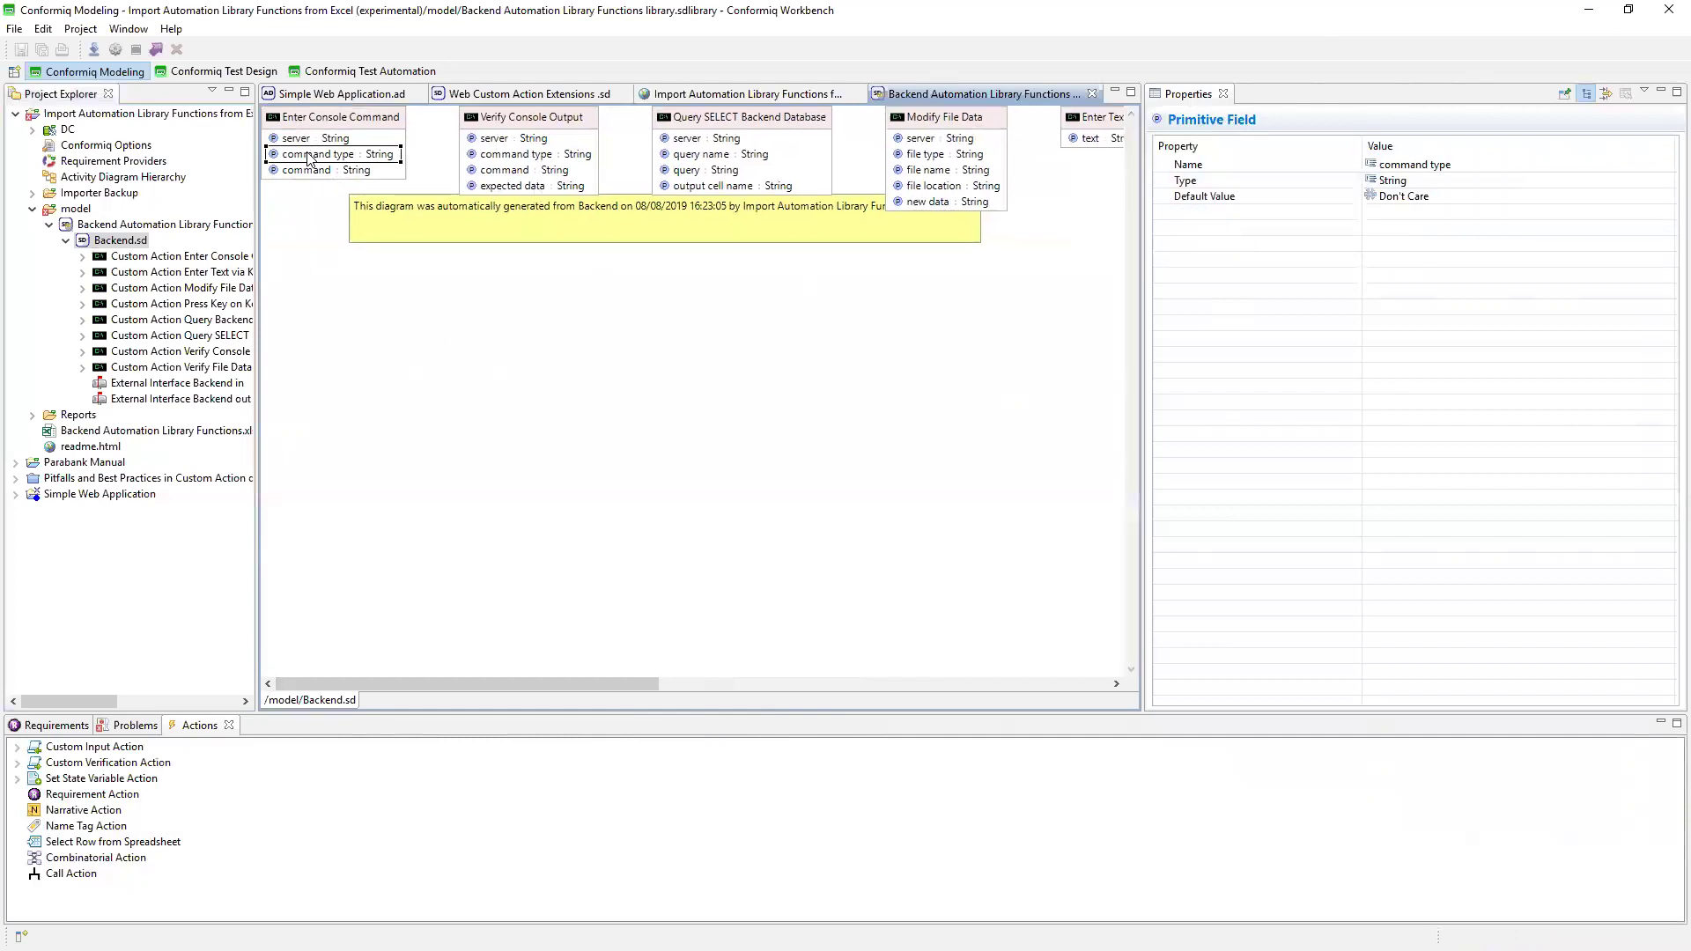
left_click(312, 173)
left_click(310, 156)
left_click(313, 139)
left_click(321, 115)
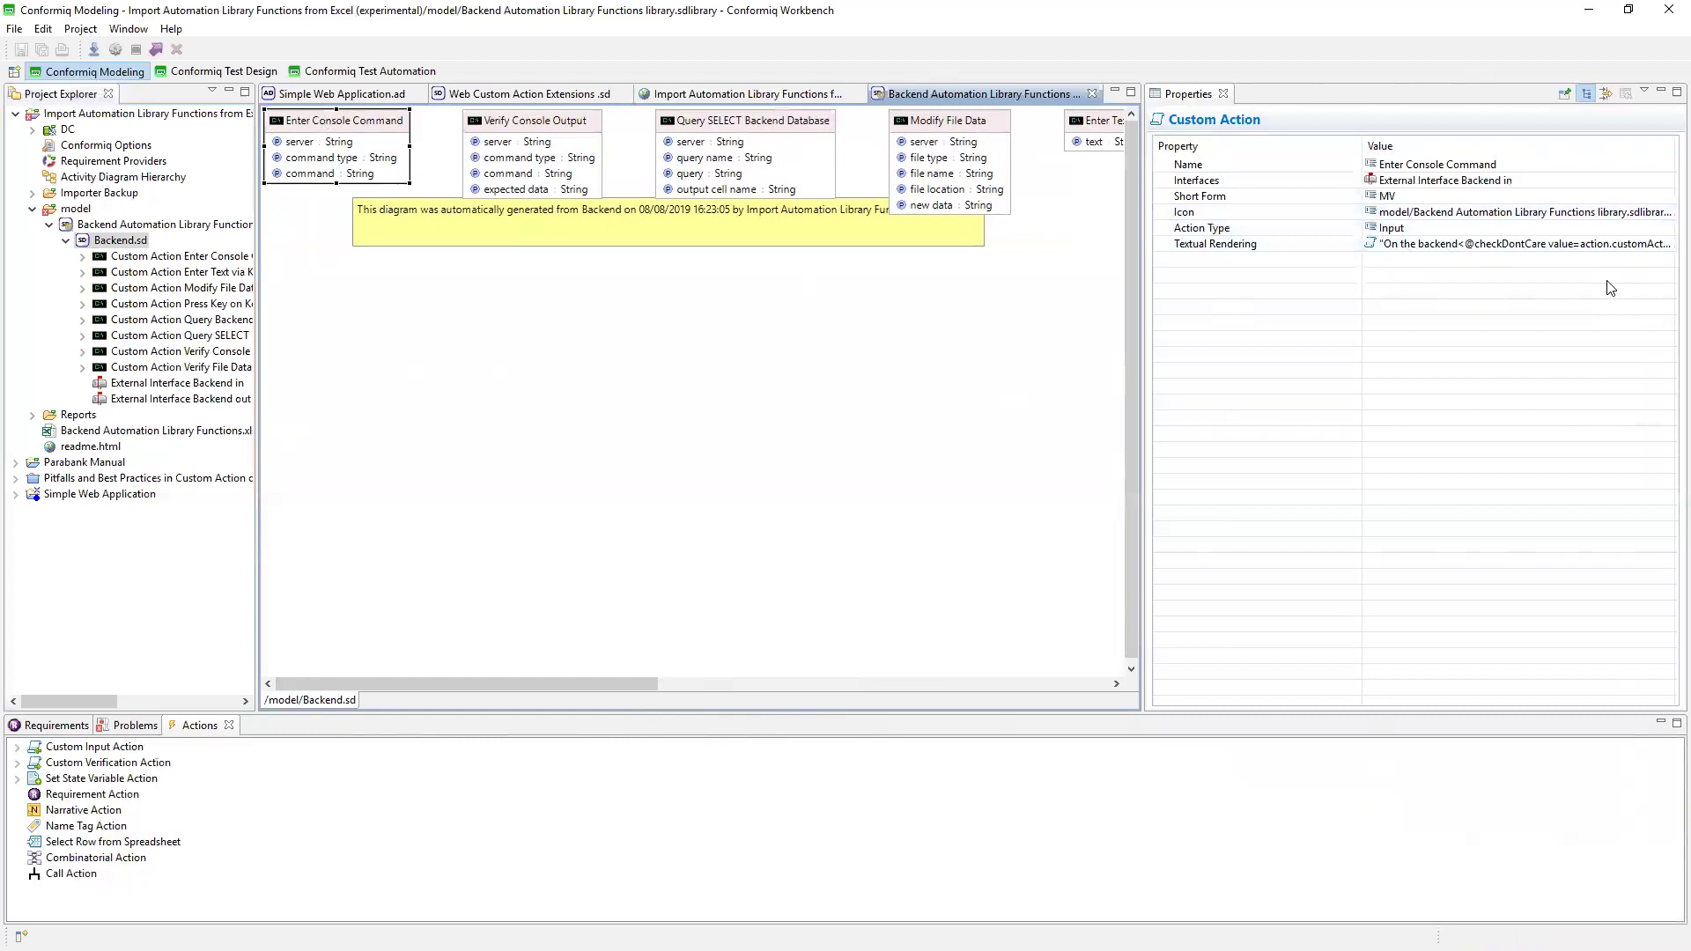
left_click(334, 120)
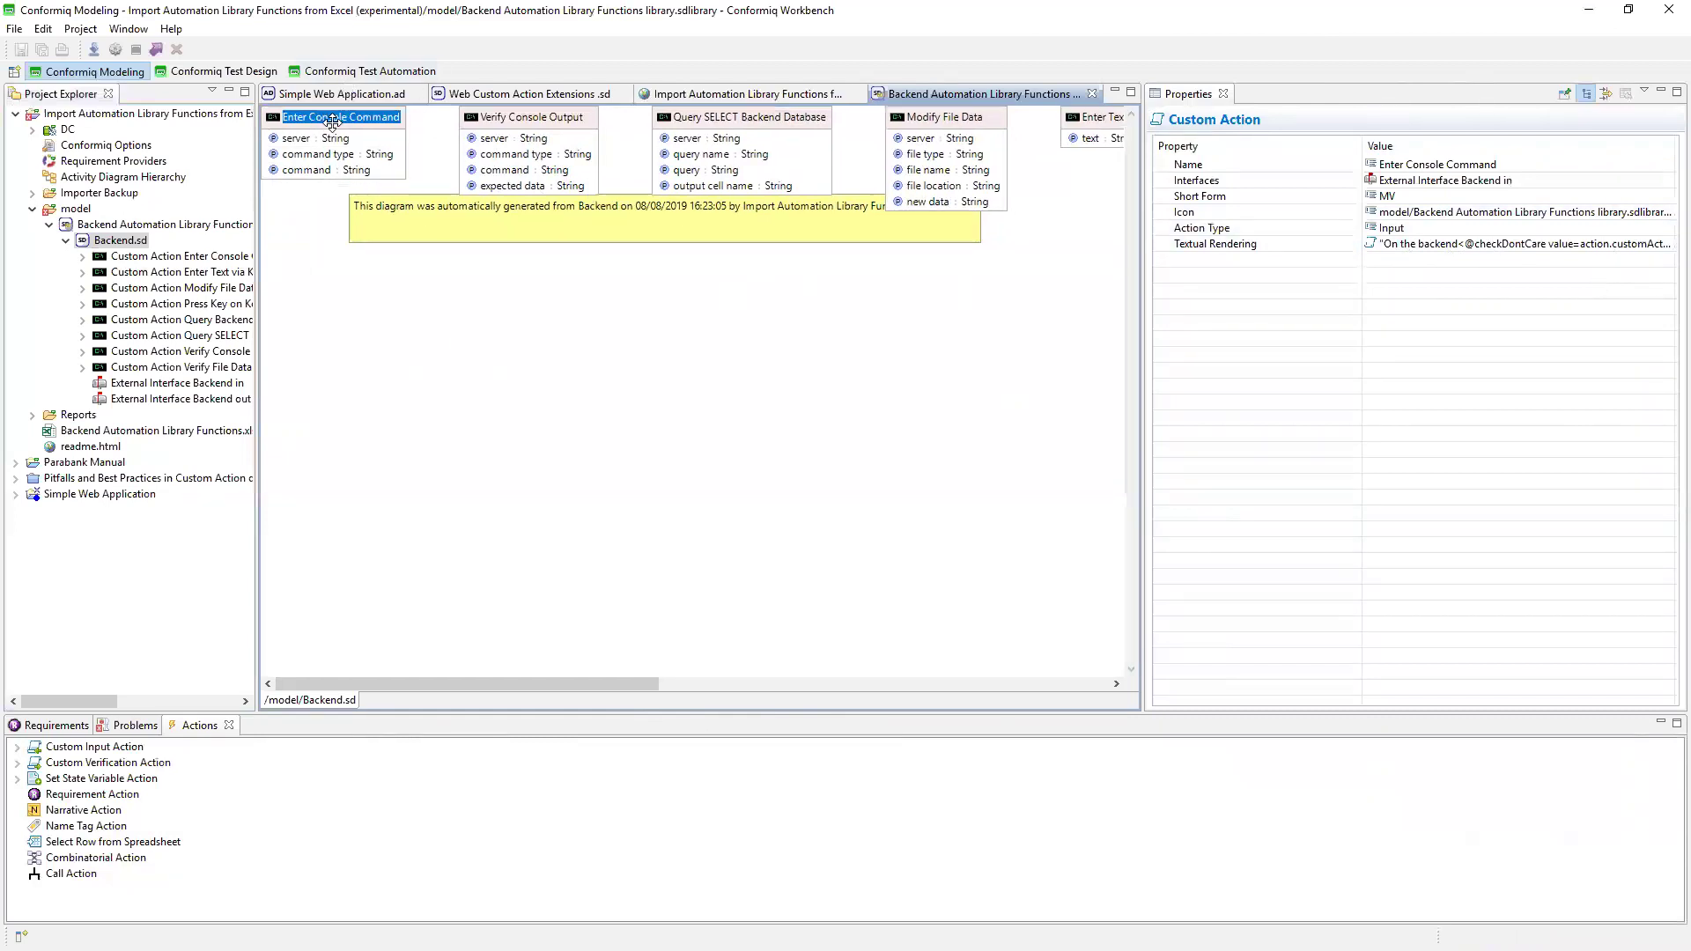
Compare the properties of the Verify Console Output, Query SELECT Backend Database and Modify File Data actions with Enter Console Command.
left_click(511, 128)
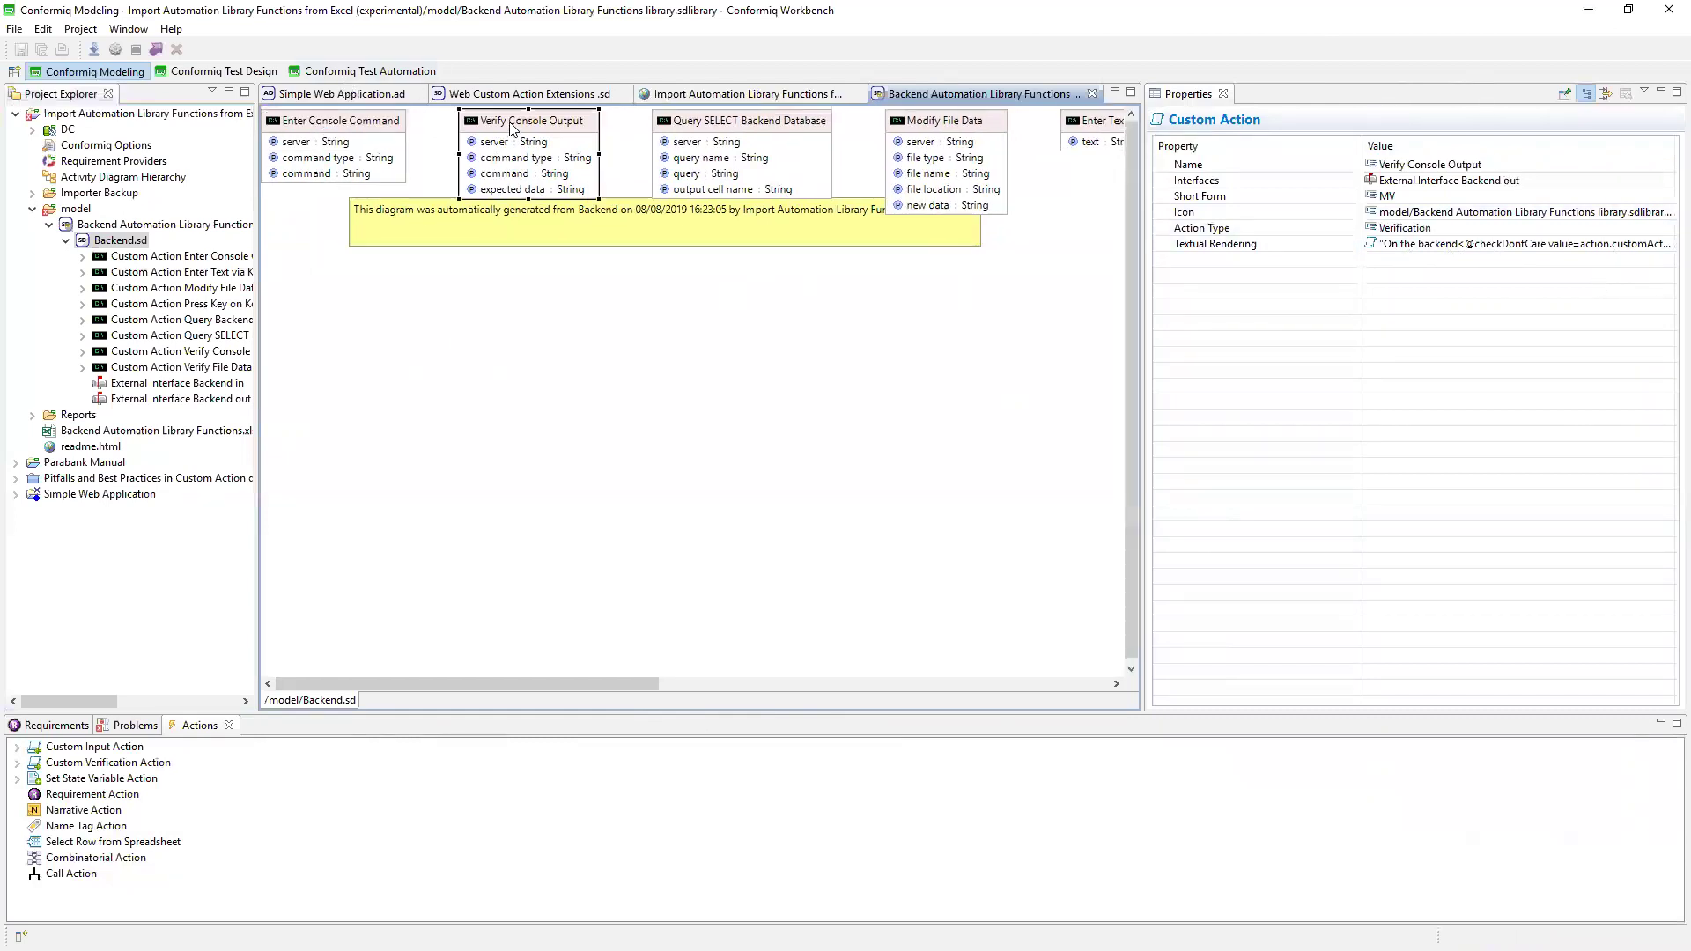
left_click(729, 130)
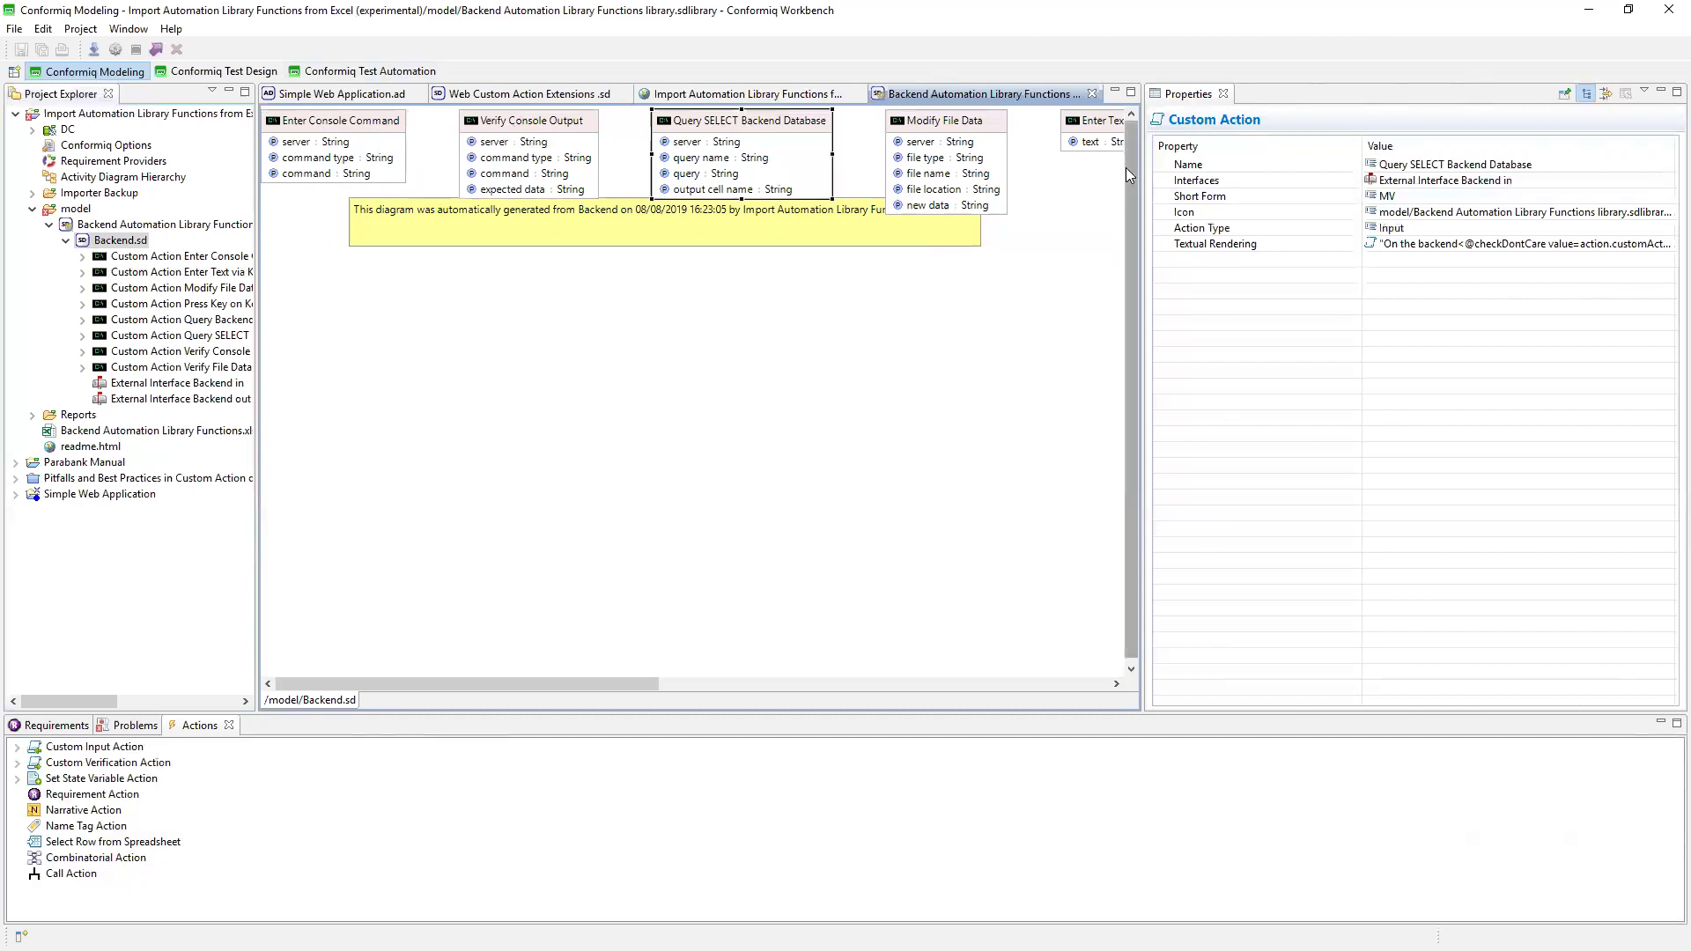
left_click(959, 122)
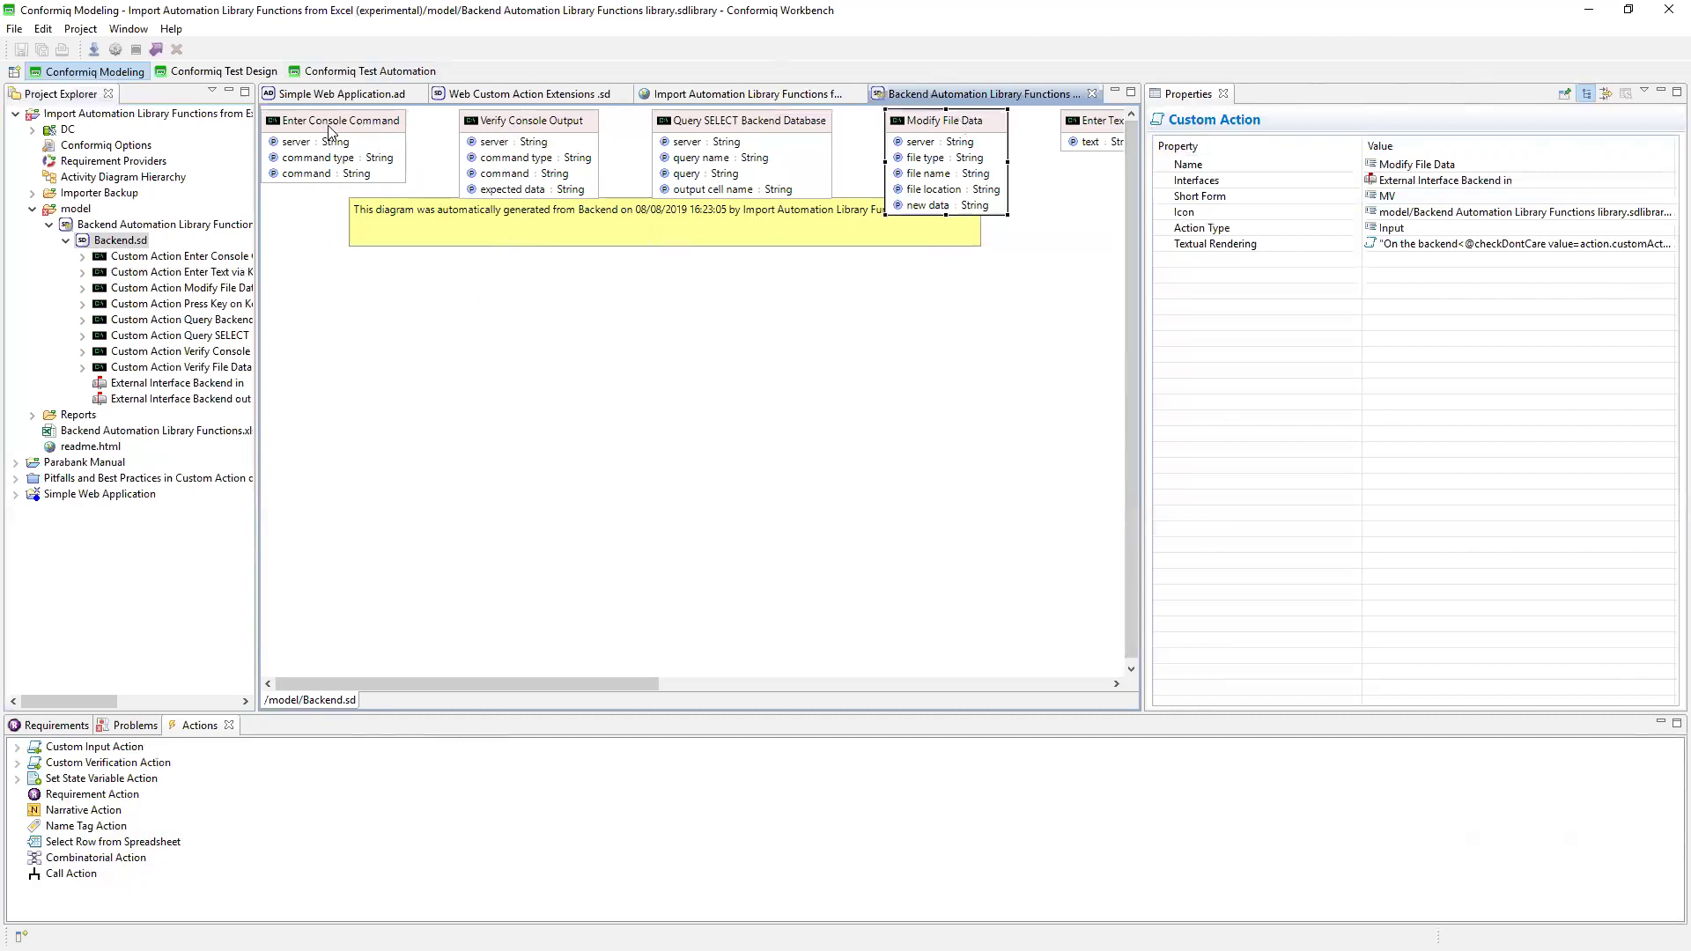
left_click(276, 129)
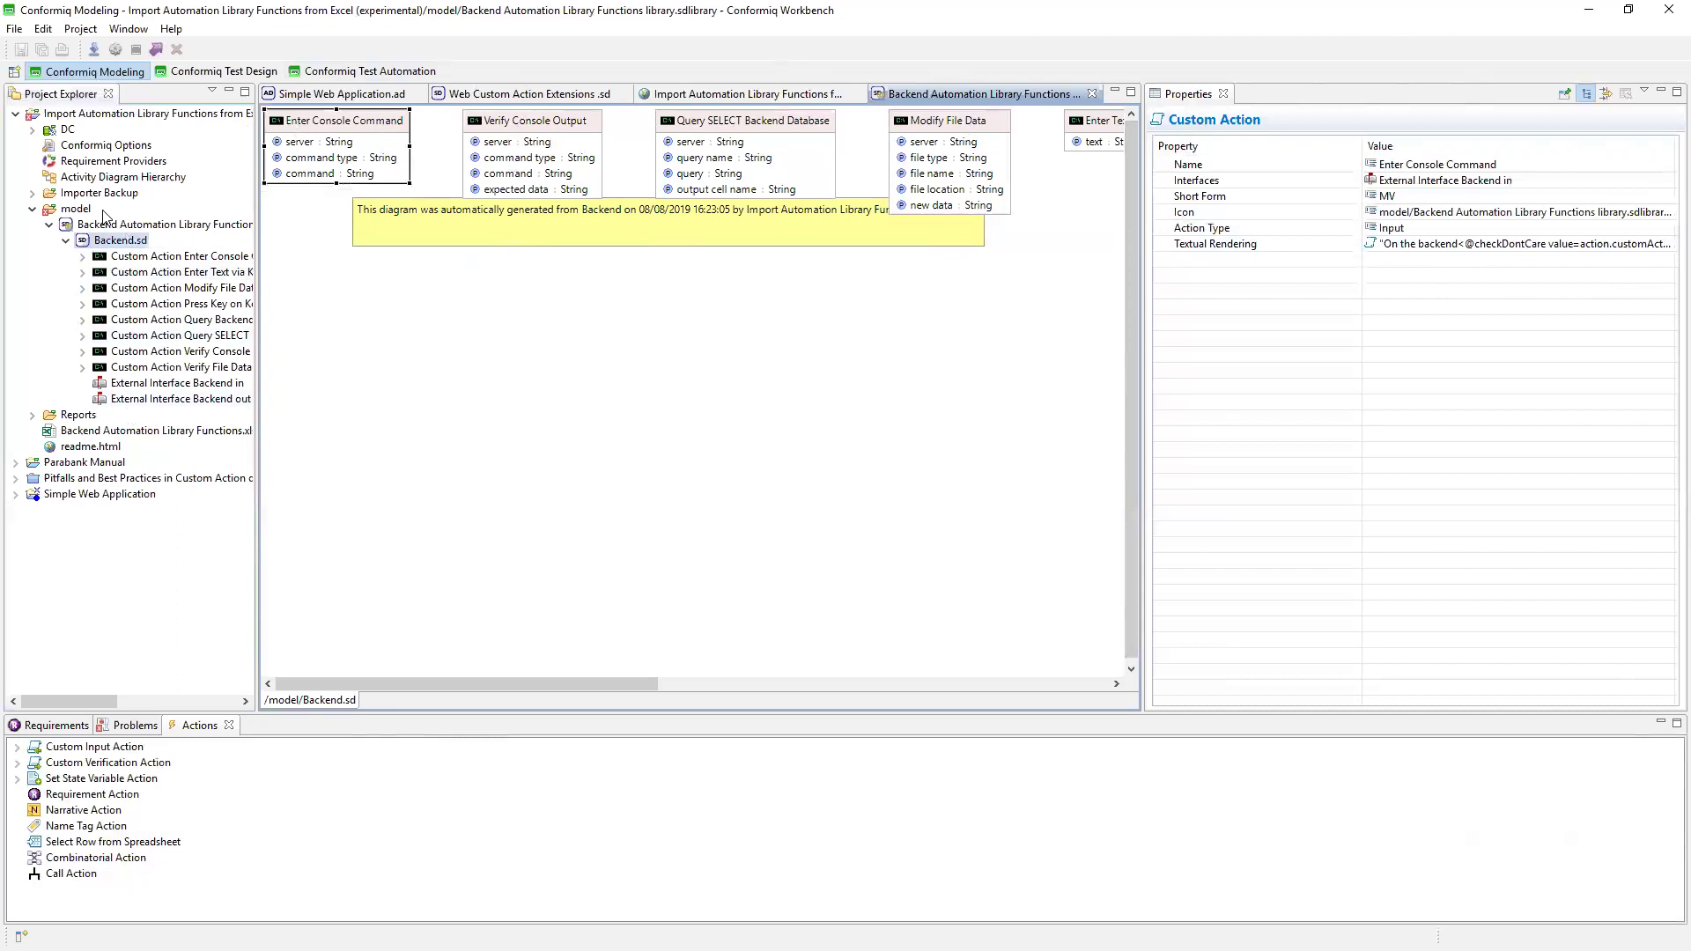
Create a new activity diagram with the default name in the example project's model folder.
right_click(76, 210)
mouse_move(134, 220)
left_click(370, 245)
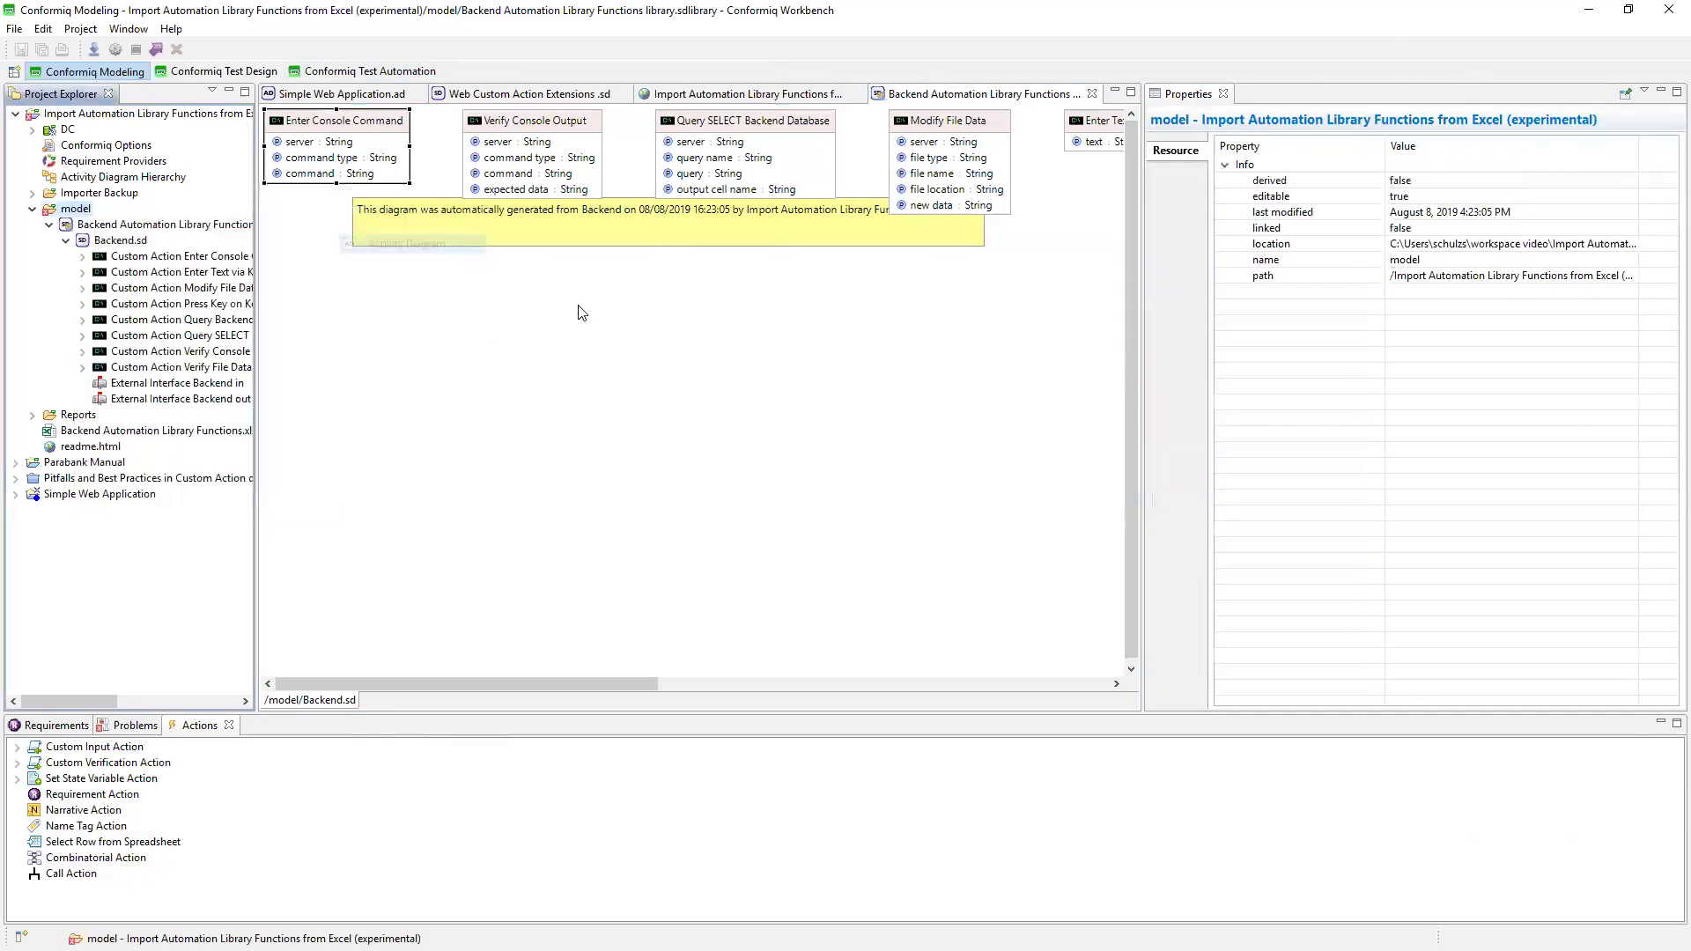
left_click(933, 624)
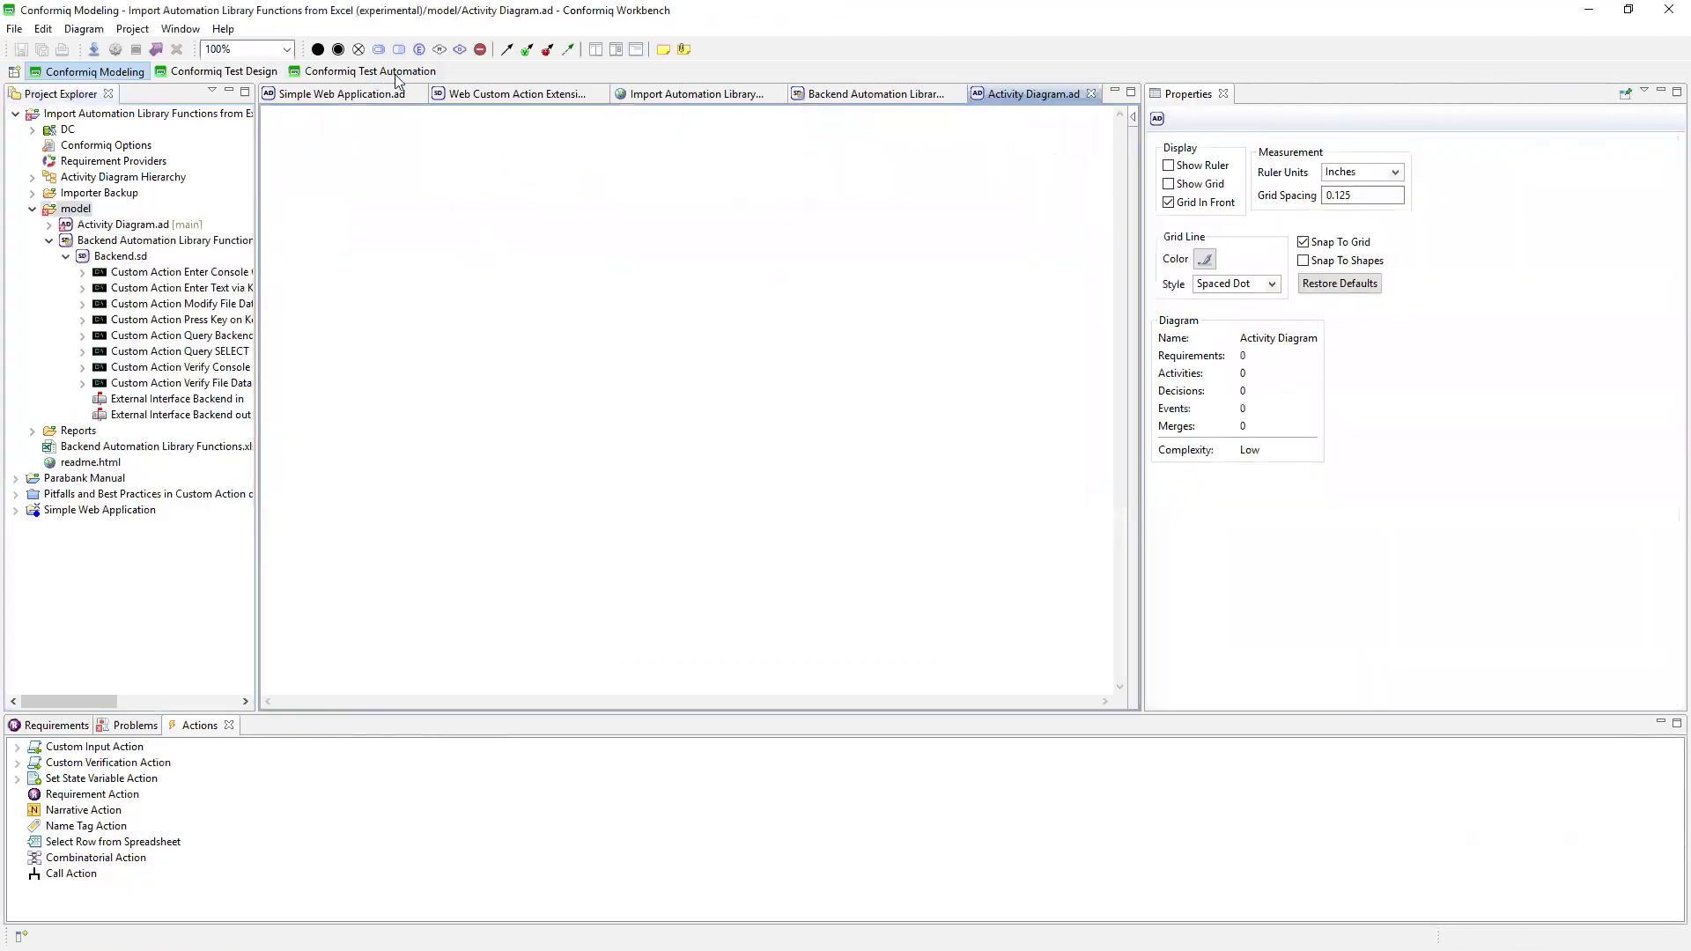
Place an activity node and an initial node above it in the diagram, and connect them with a control flow.
left_click(496, 282)
left_click(318, 49)
left_click(512, 204)
mouse_move(540, 230)
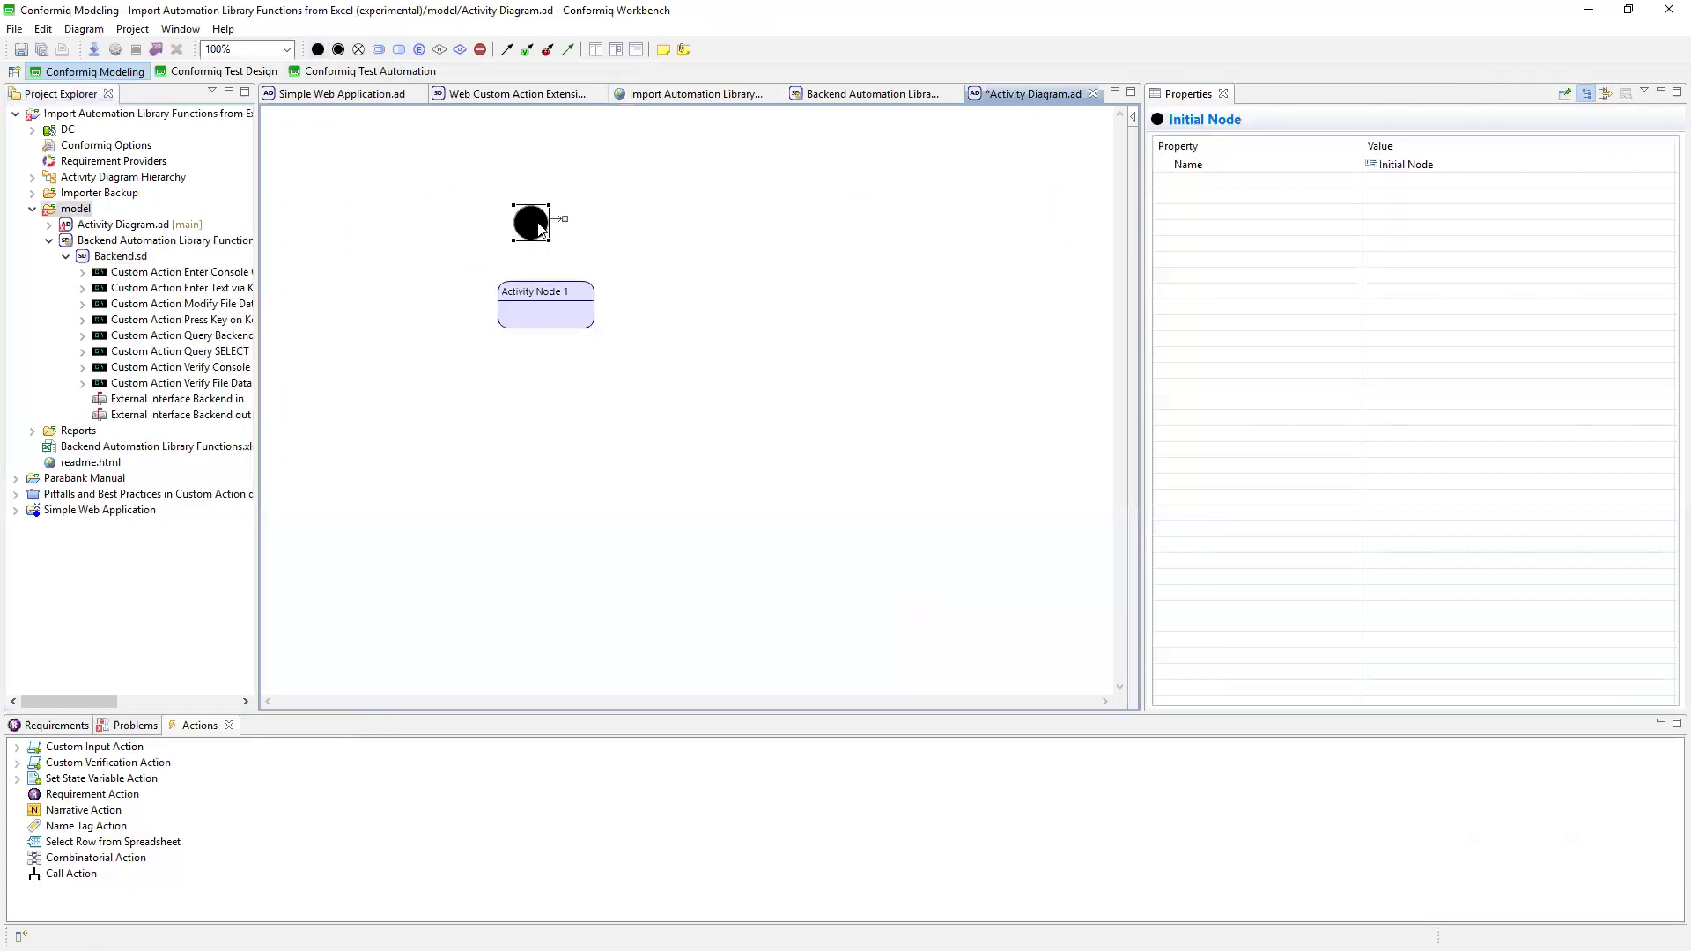
left_click_drag(568, 222, 546, 323)
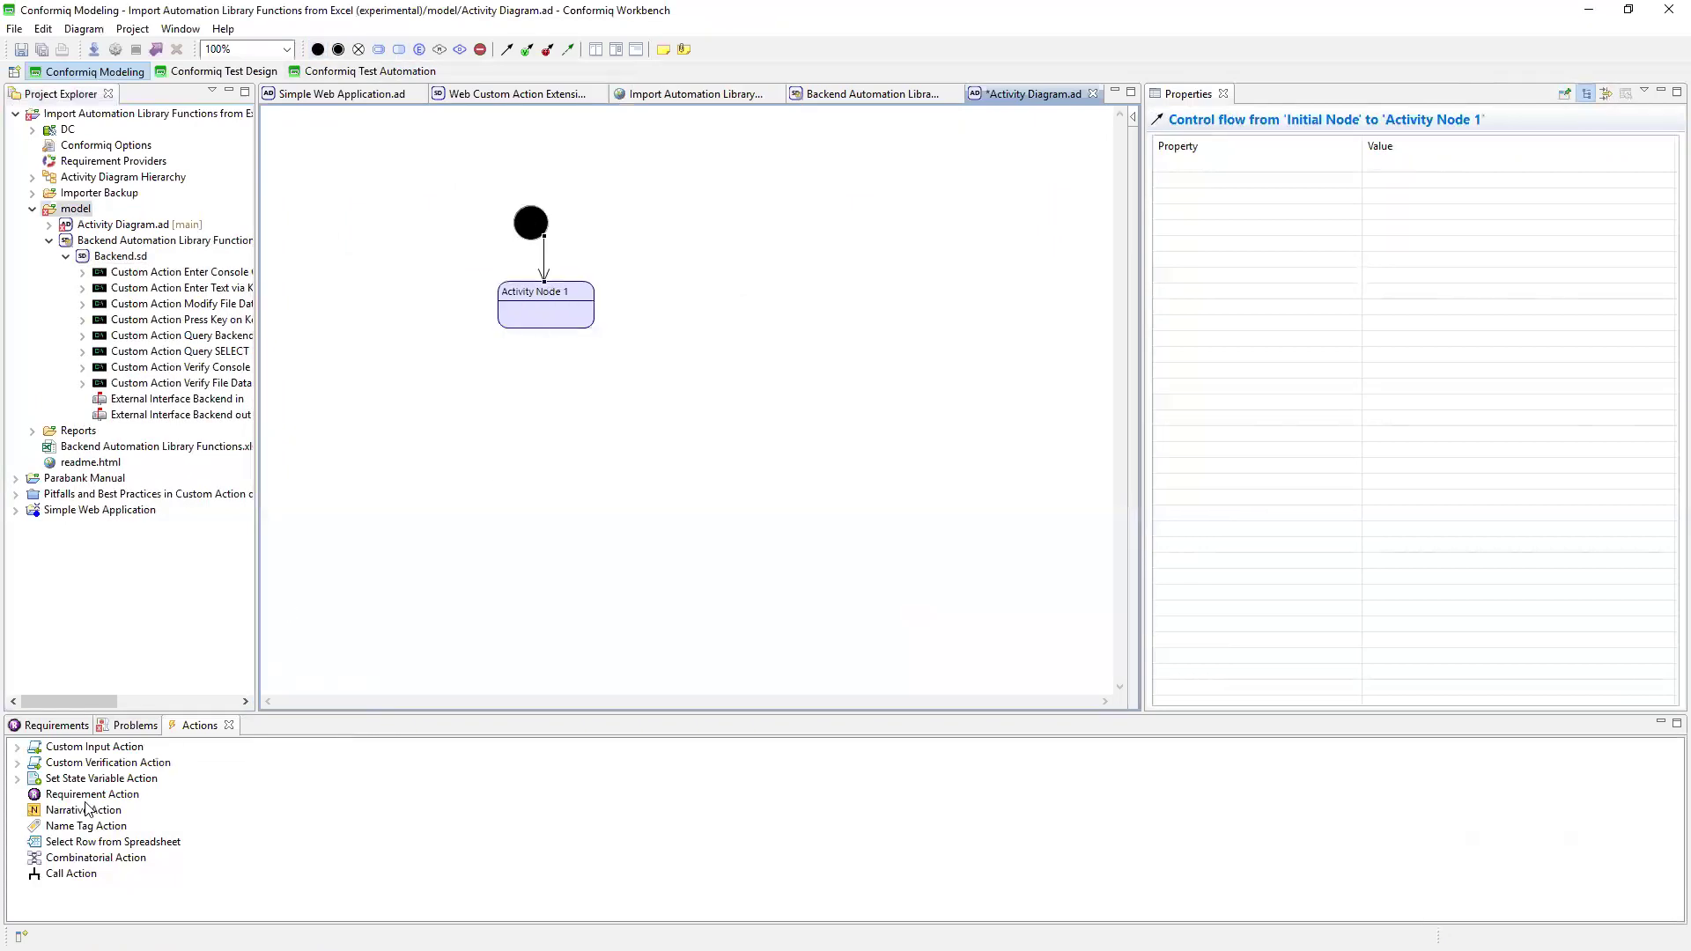
Add the 'Enter Console Command' input action from the 'Backend in' interface to Activity Node 1.
left_click(16, 747)
left_click(34, 763)
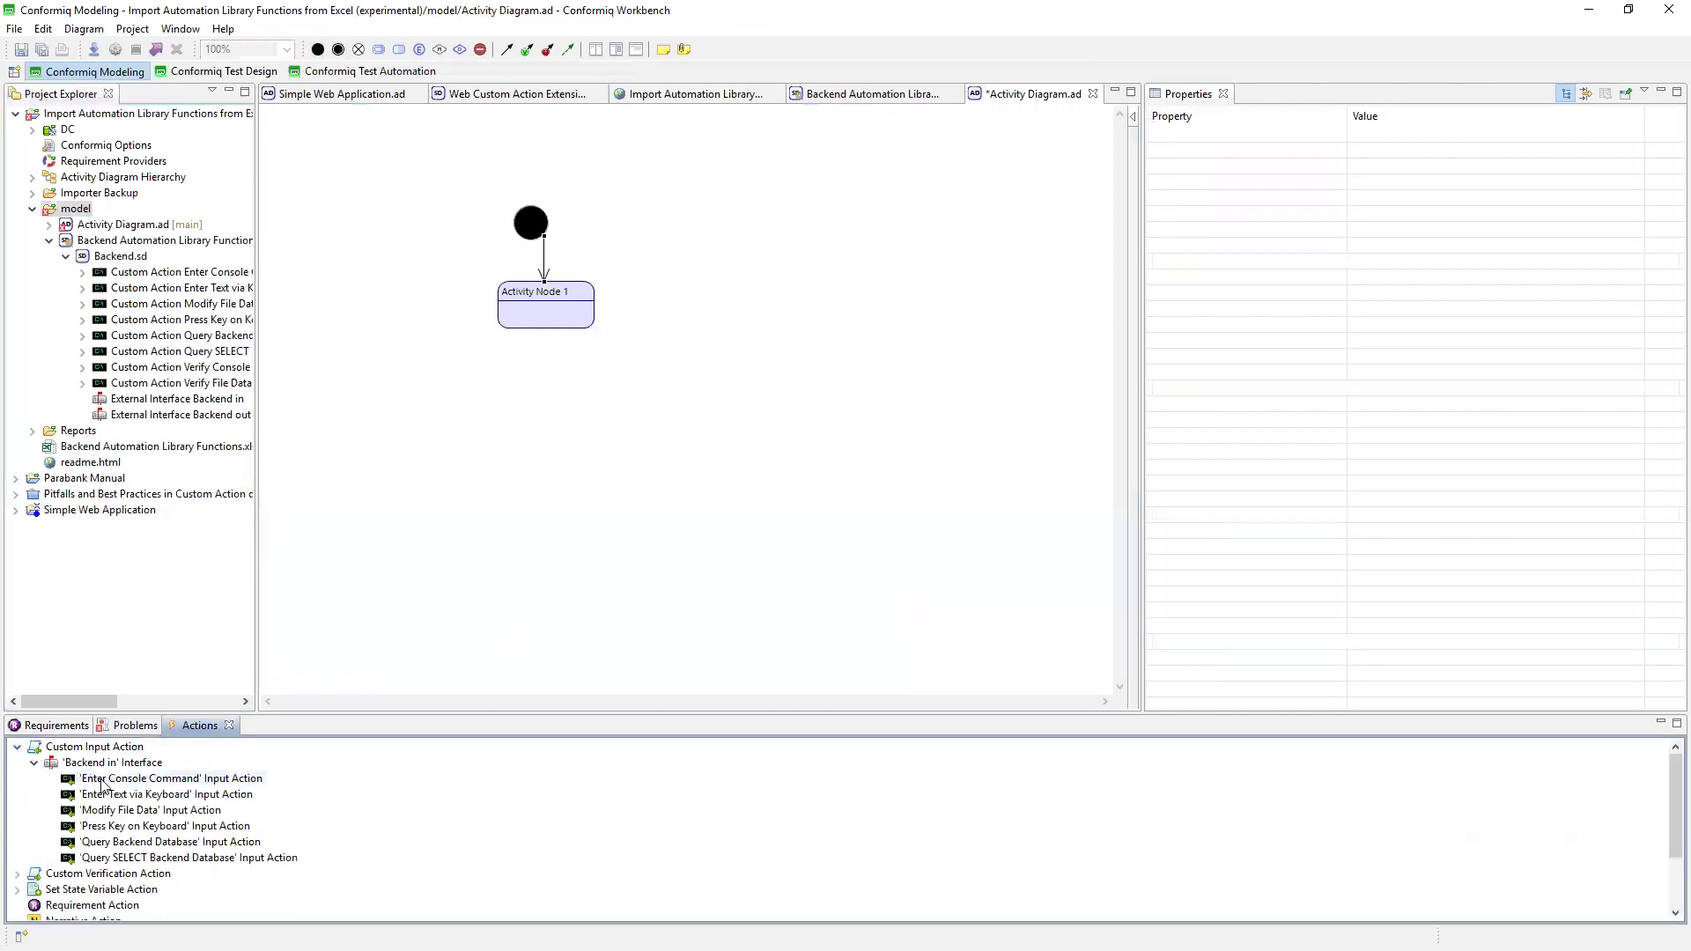
left_click_drag(138, 780, 555, 324)
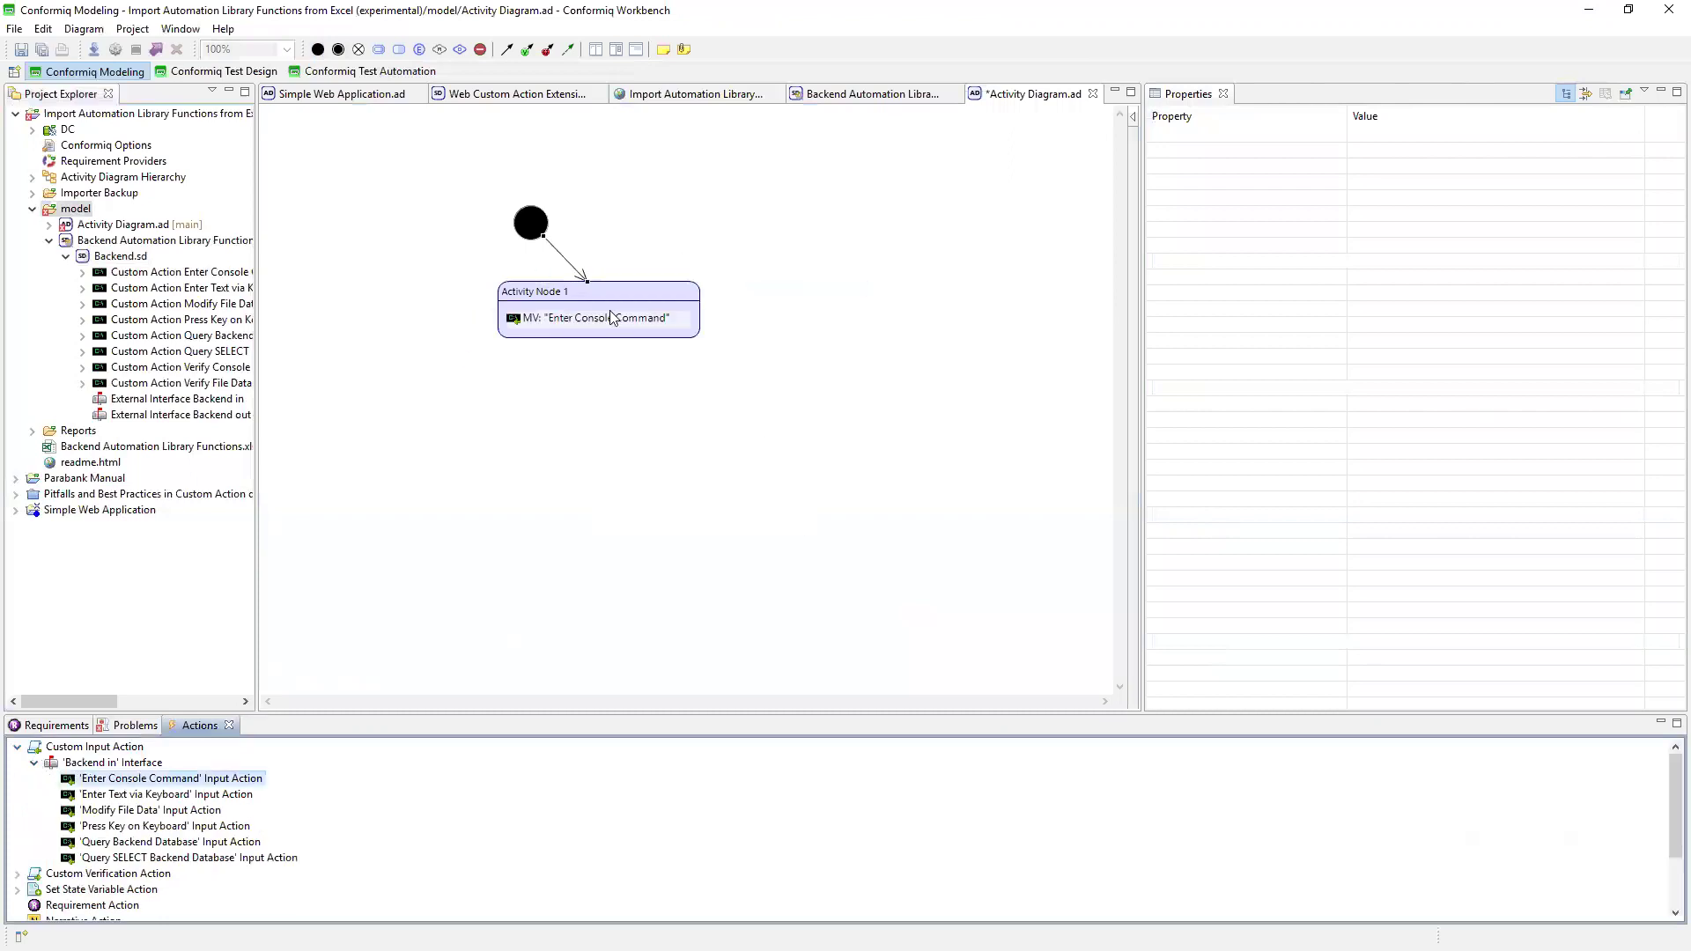
Give the 'Enter Console Command' action a new action data value as input constraint, with the command set to "ipconfig".
left_click(625, 322)
double_click(1303, 177)
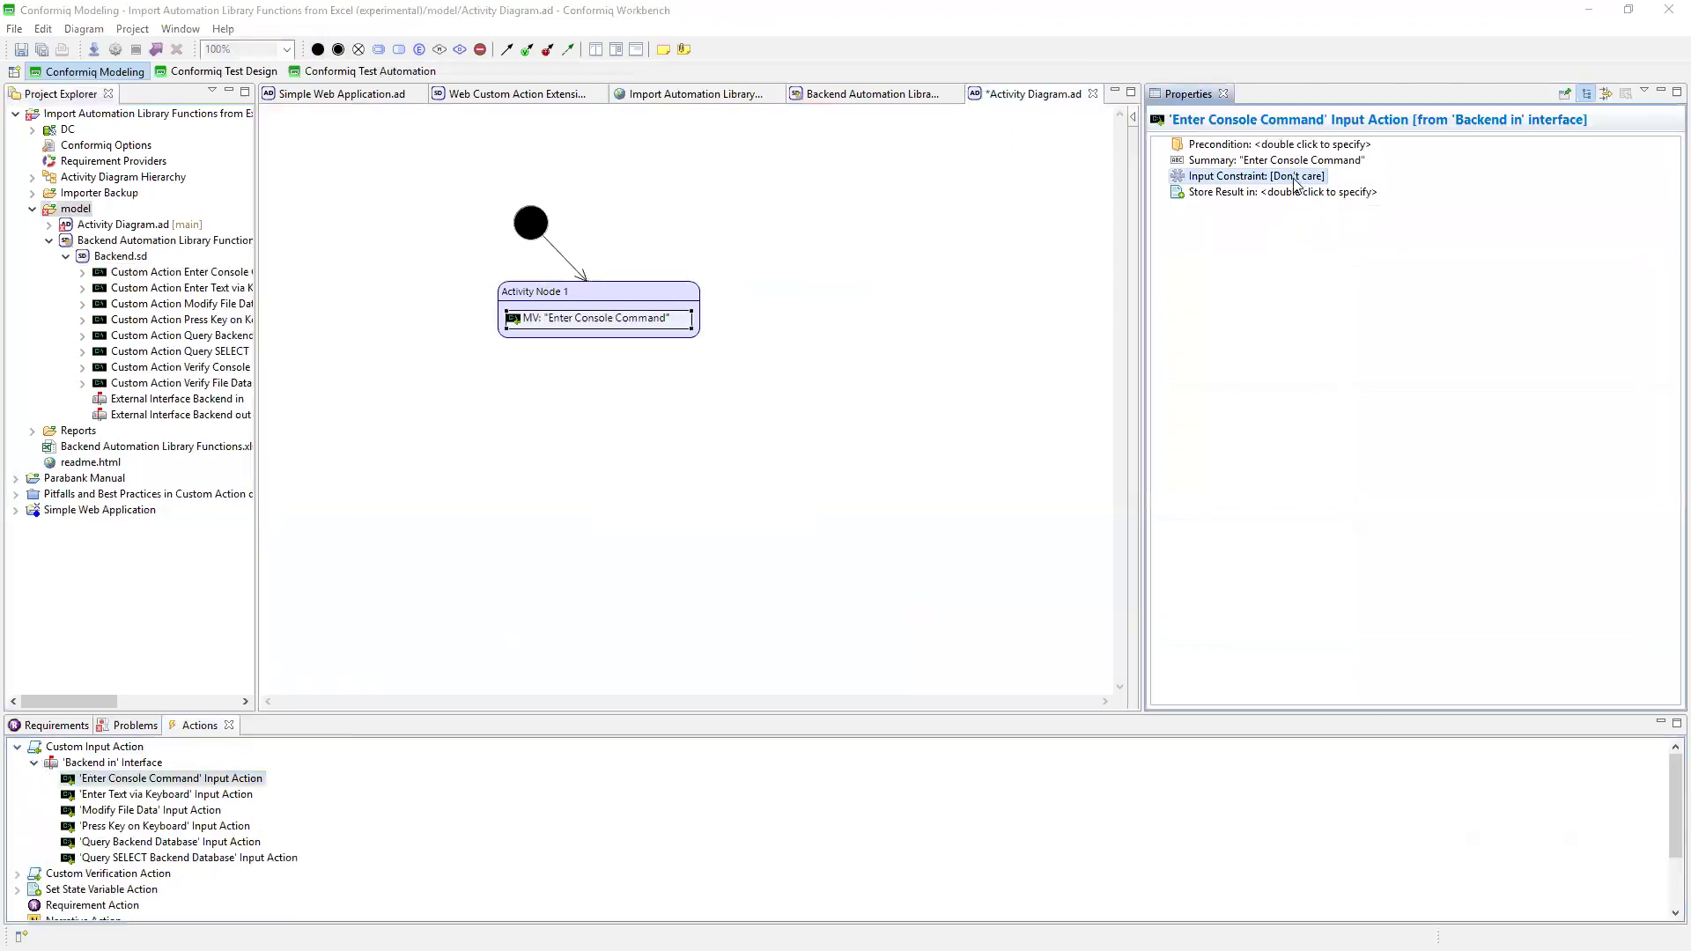
double_click(235, 237)
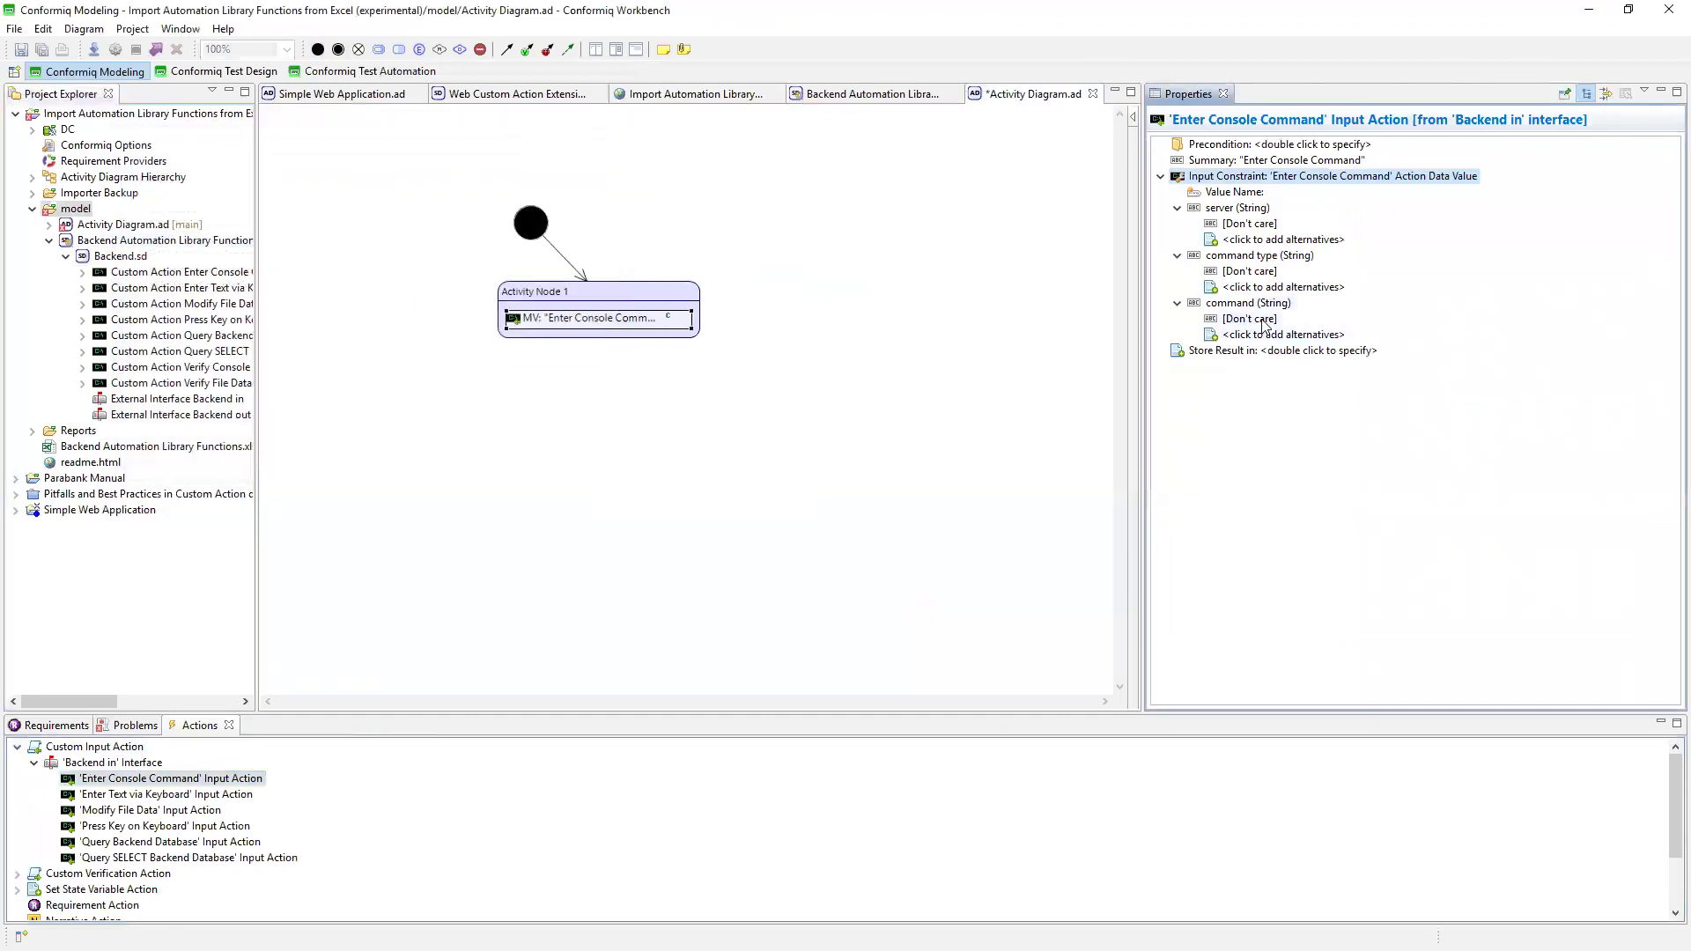
left_click(1262, 319)
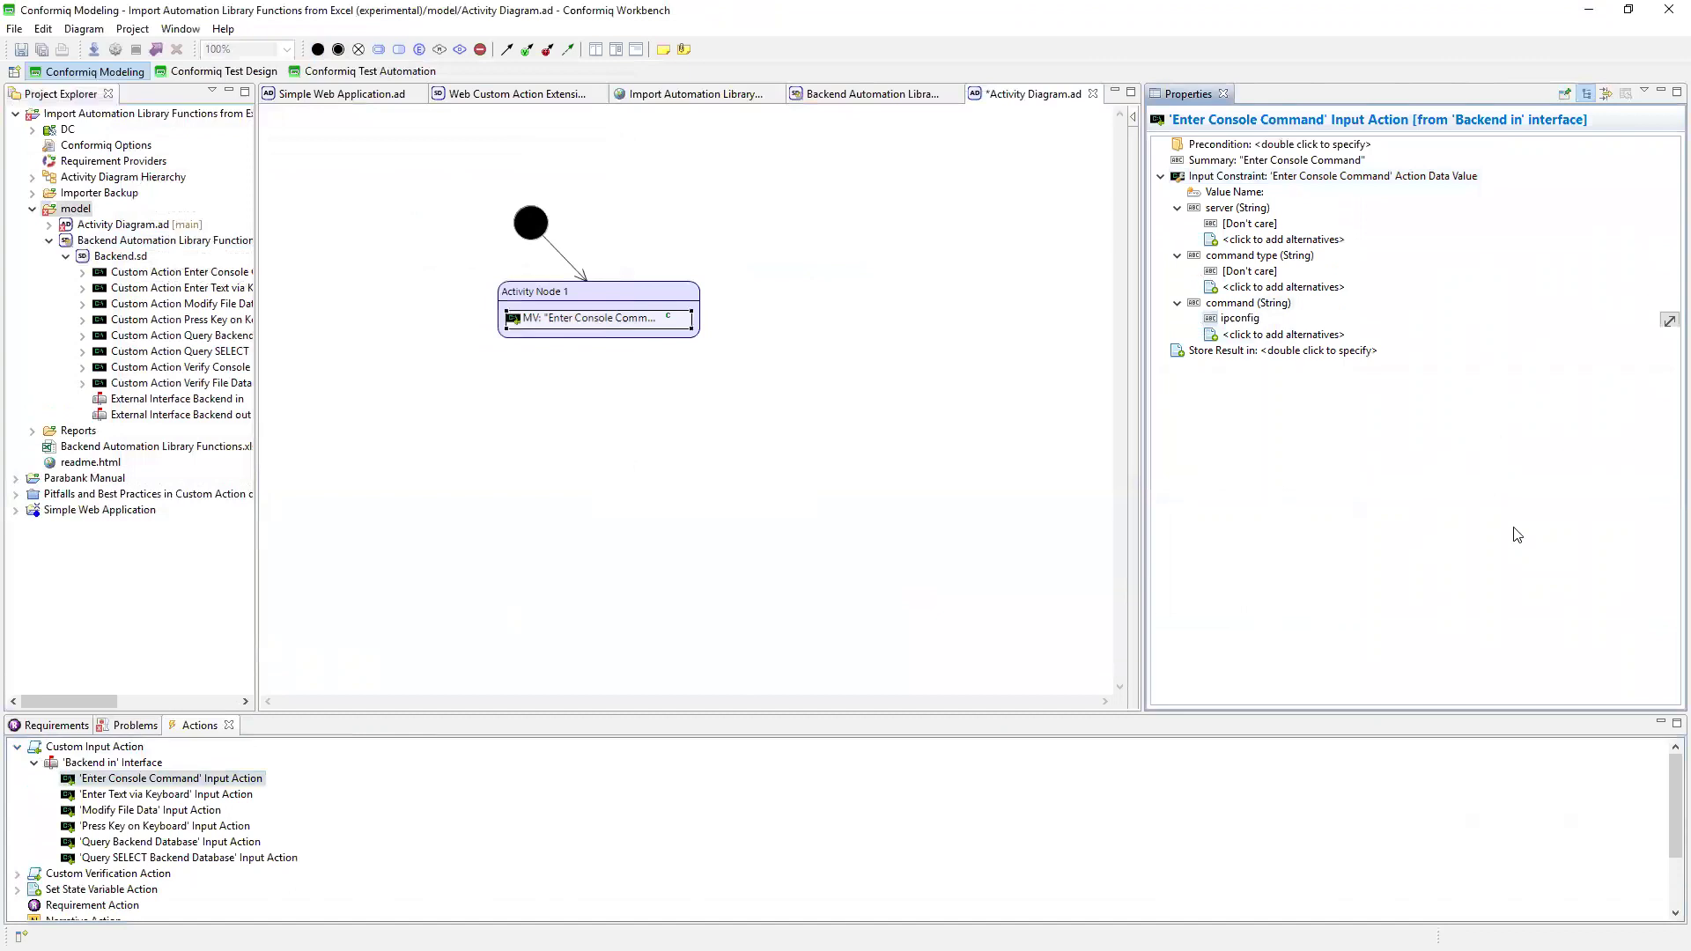
left_click(1255, 223)
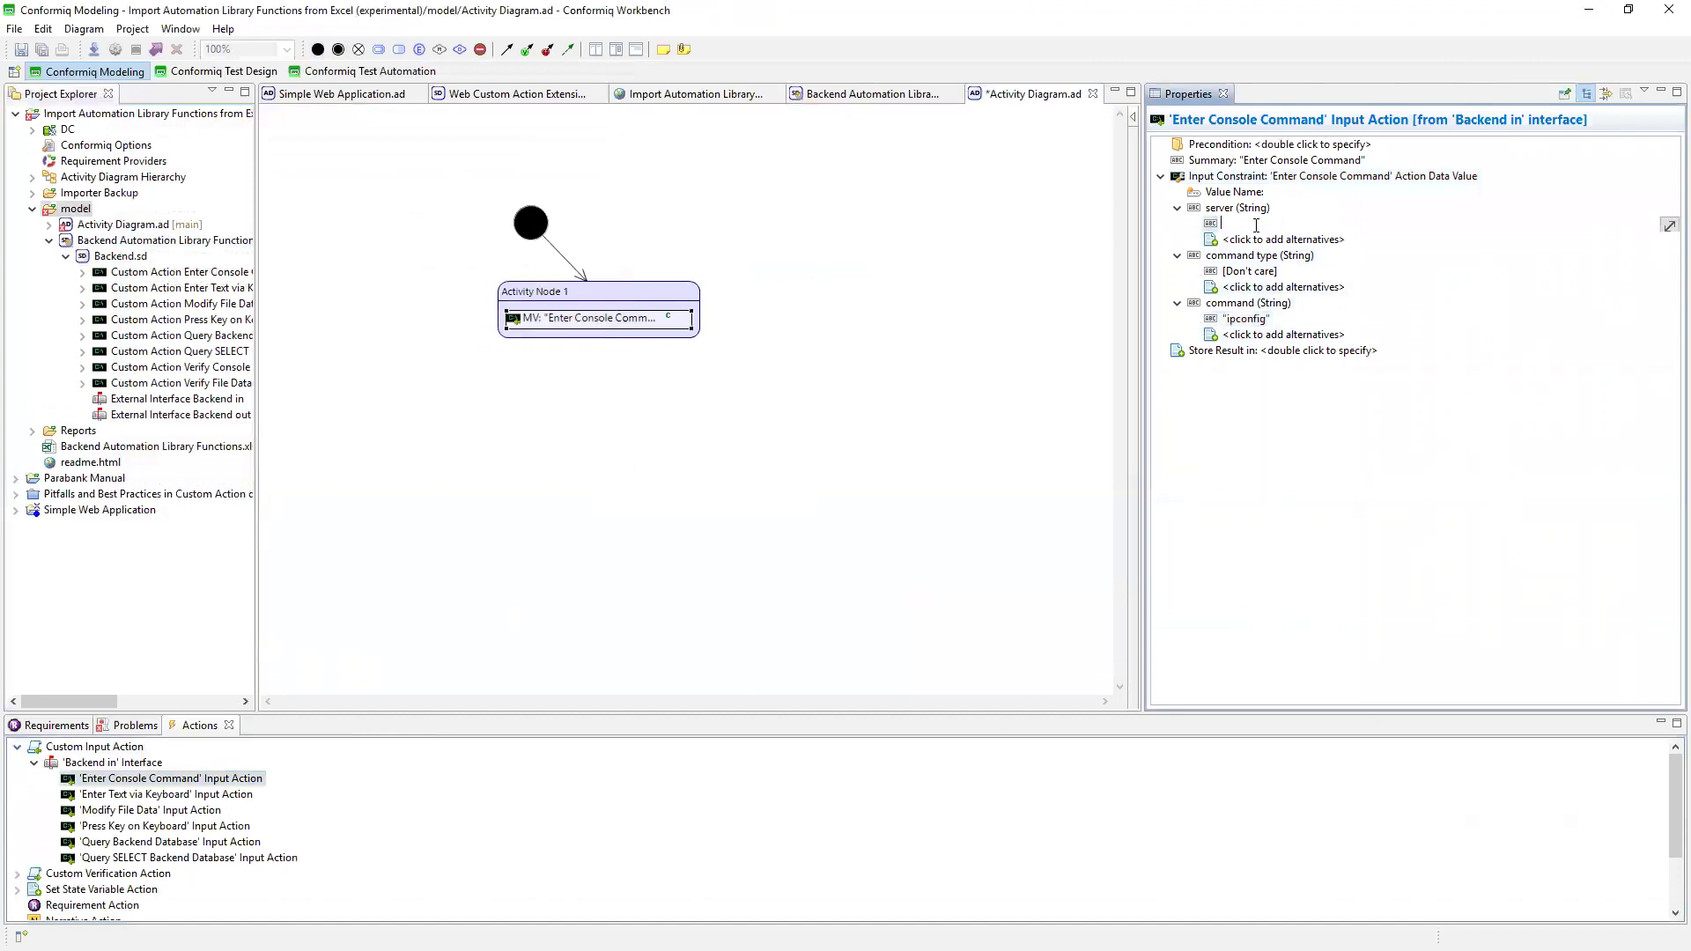
left_click(1353, 487)
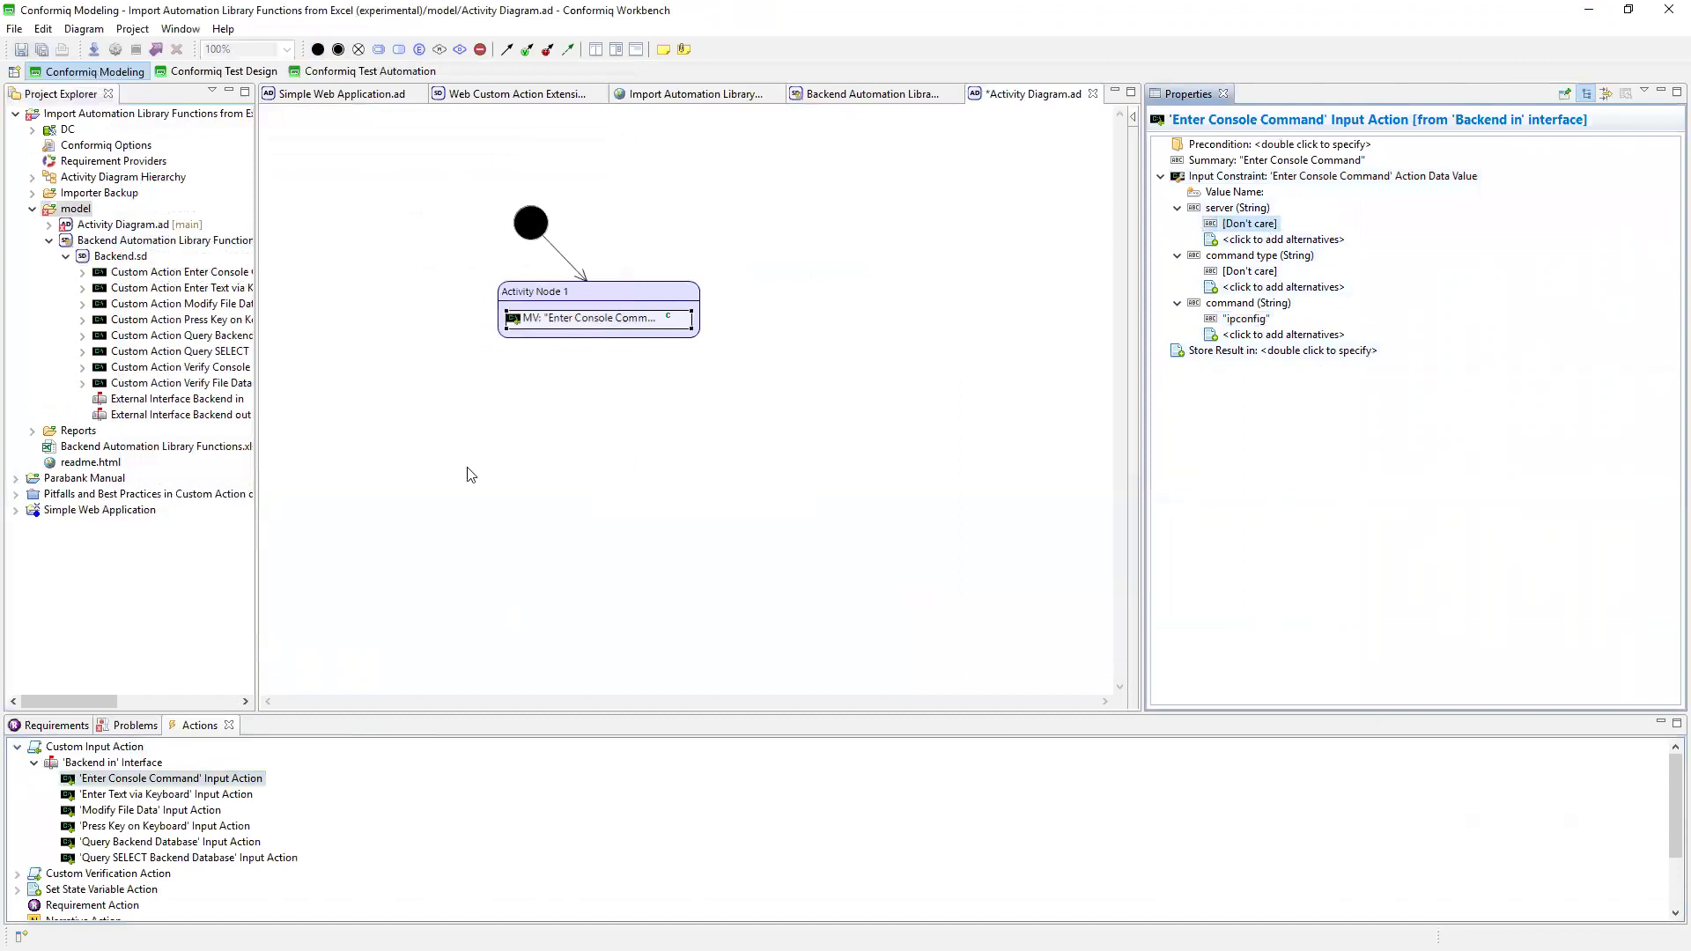
Add the 'Verify Console Output' verification action from the 'Backend out' interface to Activity Node 1, below the console command action.
left_click(17, 873)
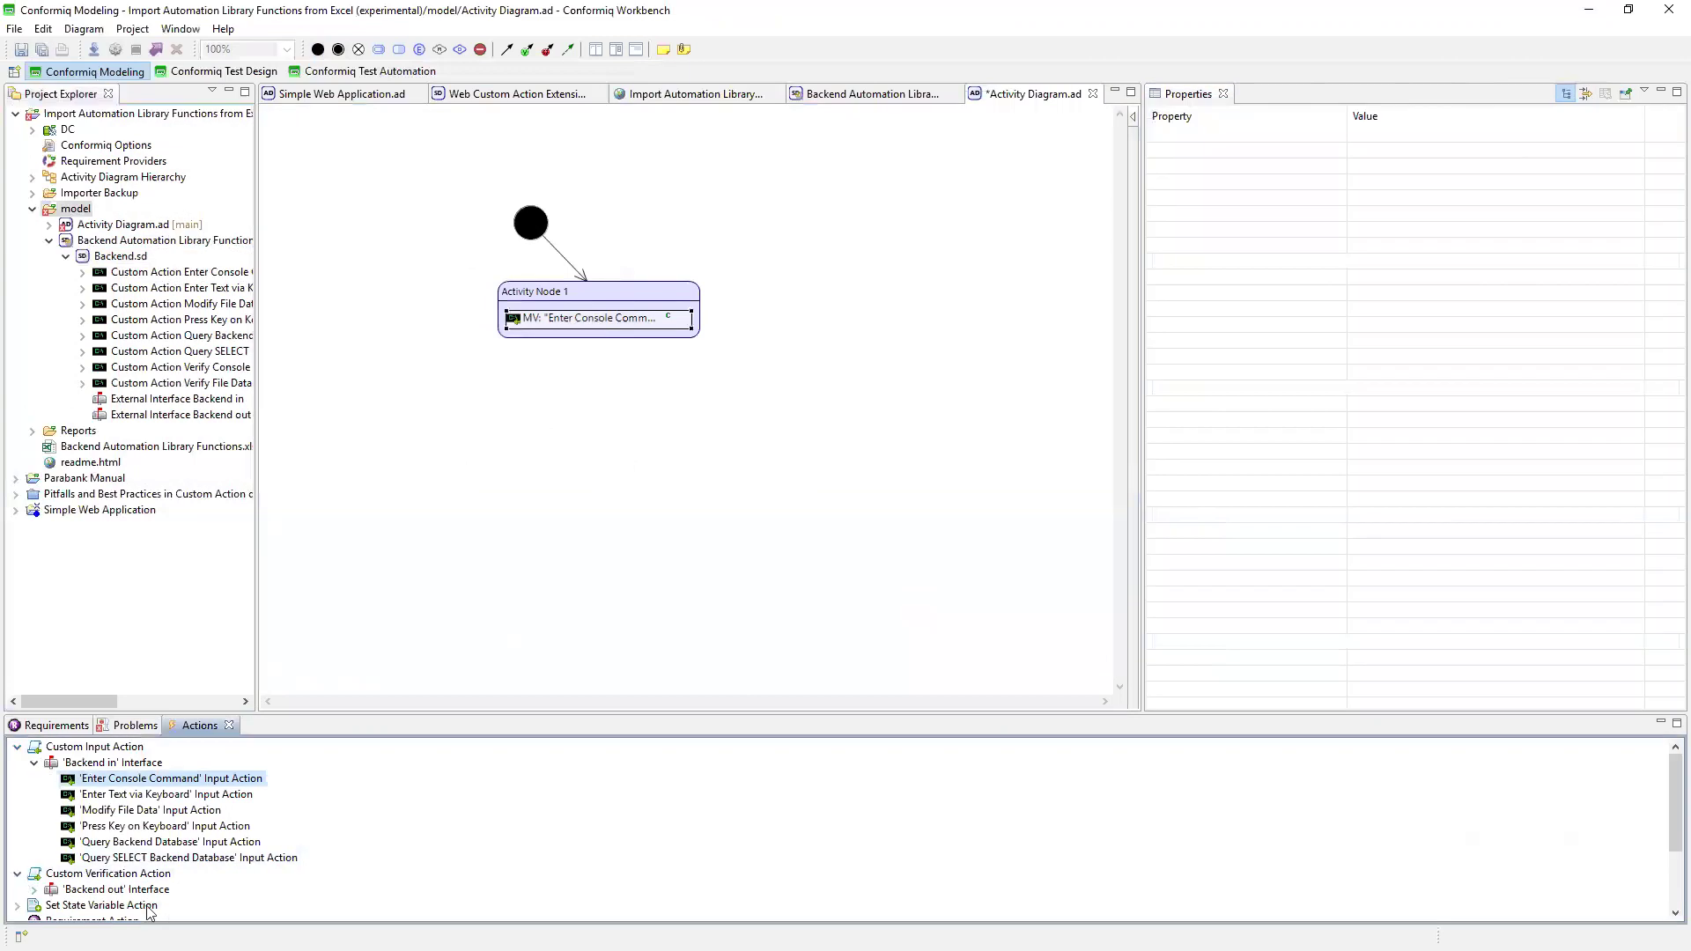
left_click(34, 890)
left_click_drag(148, 893, 597, 333)
Set the produce data of the 'Verify Console Output' action to a new 'Verify Console Output' action data value.
left_click(598, 336)
double_click(1247, 177)
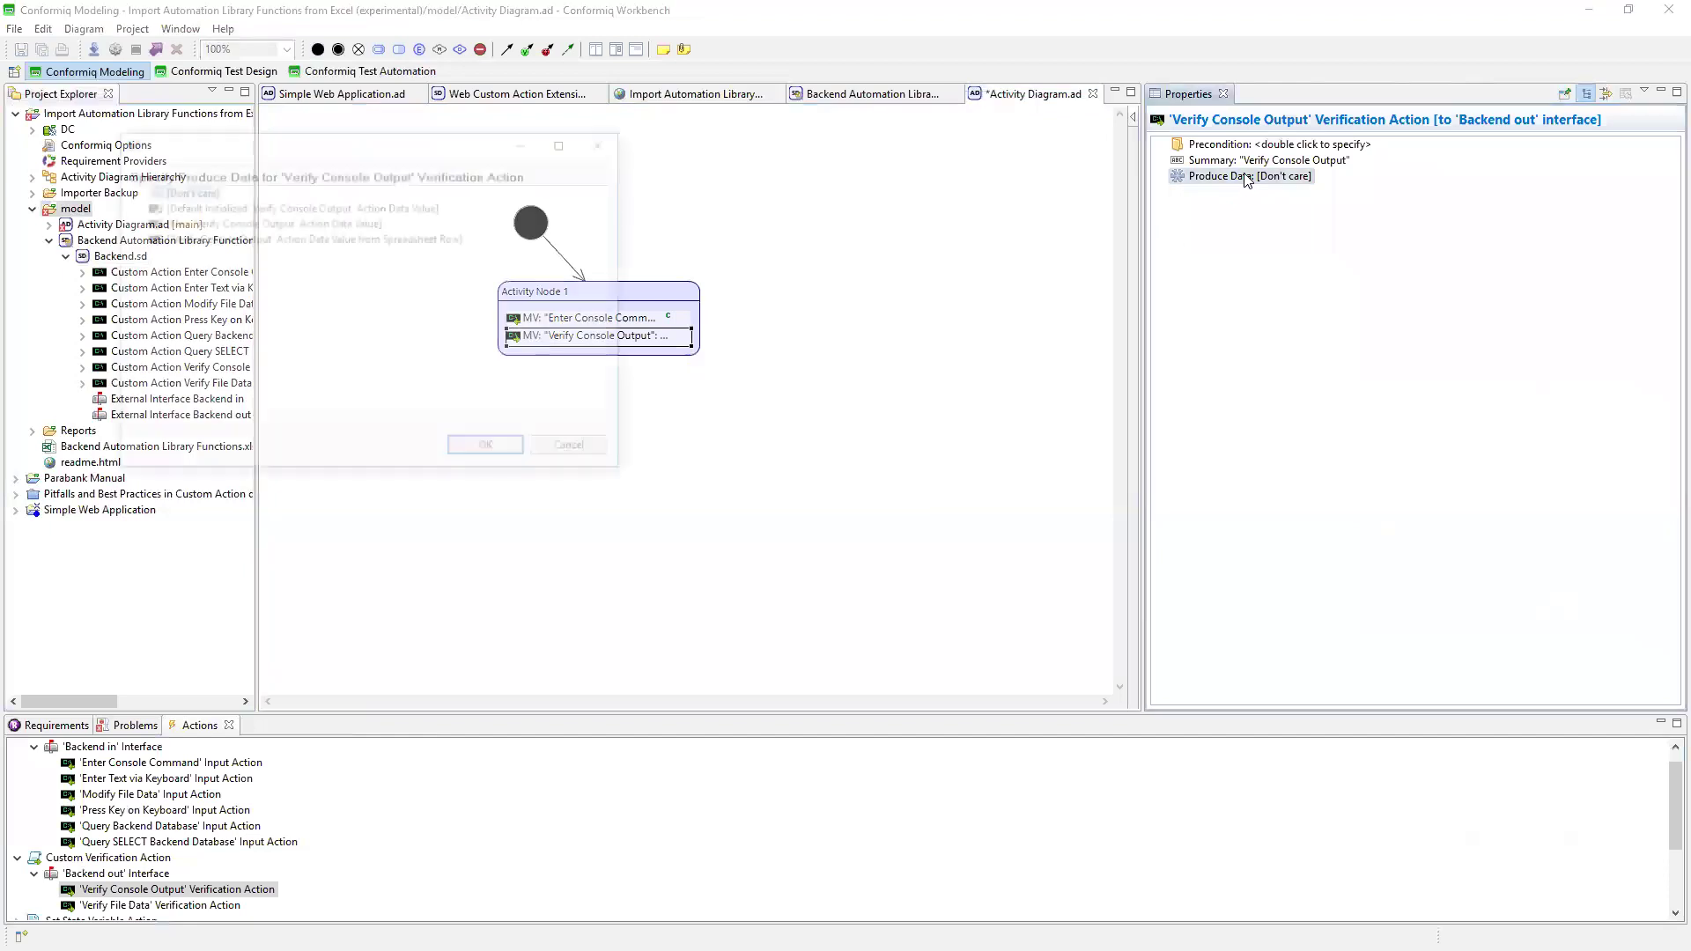
left_click(331, 221)
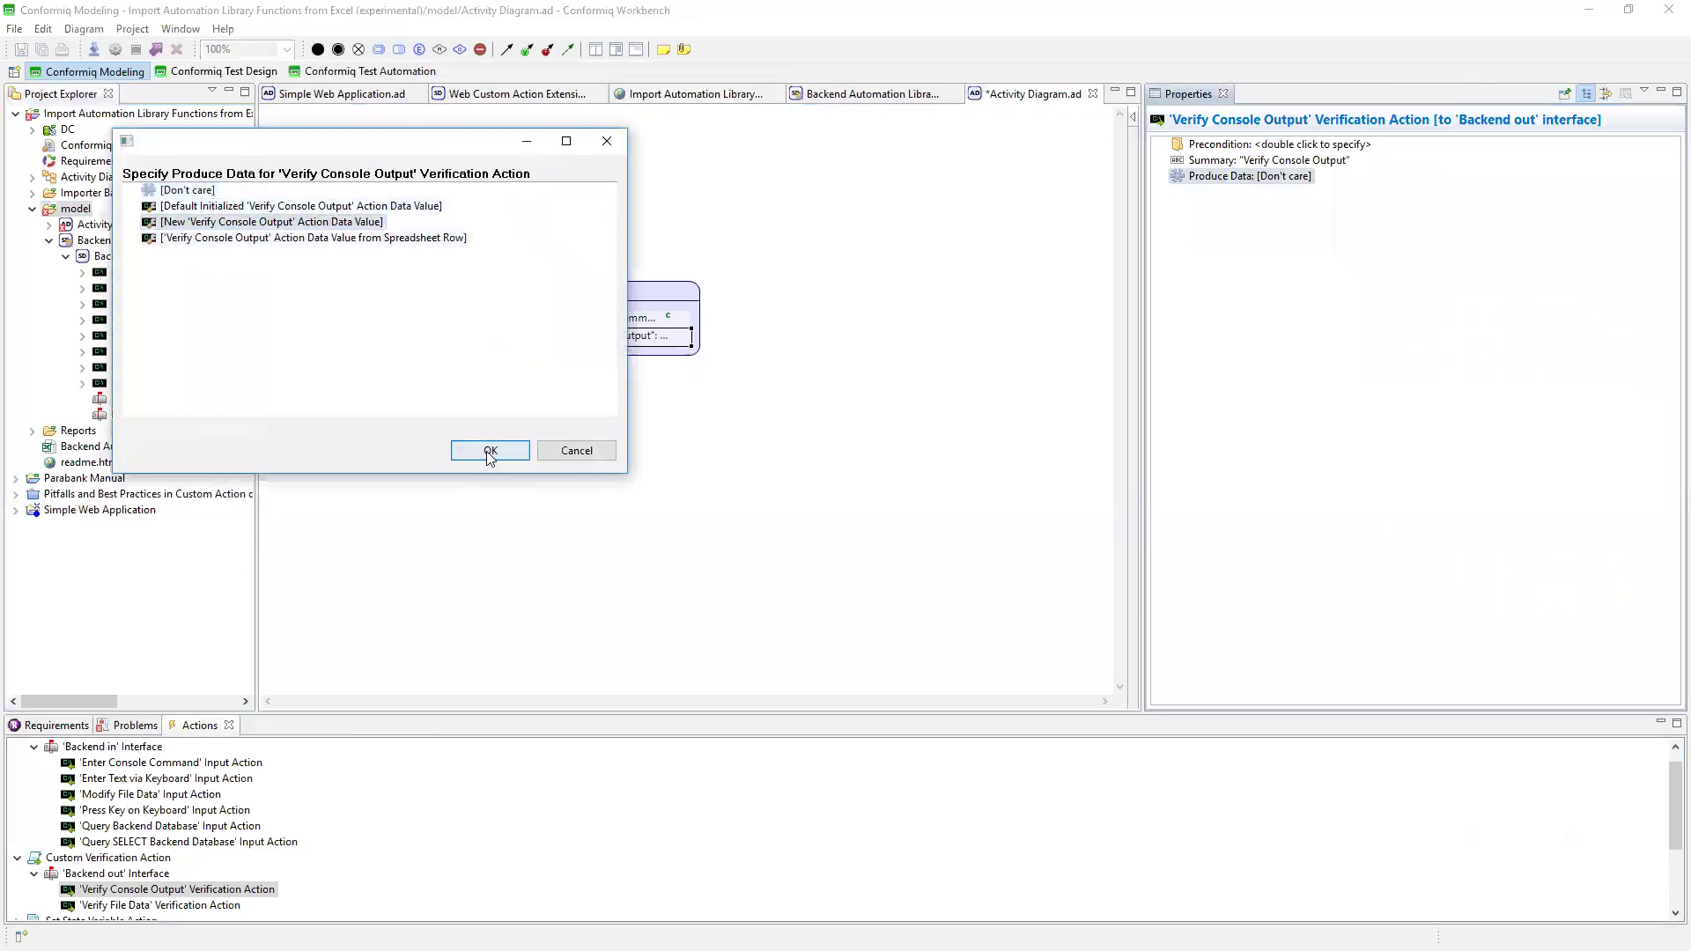
left_click(484, 450)
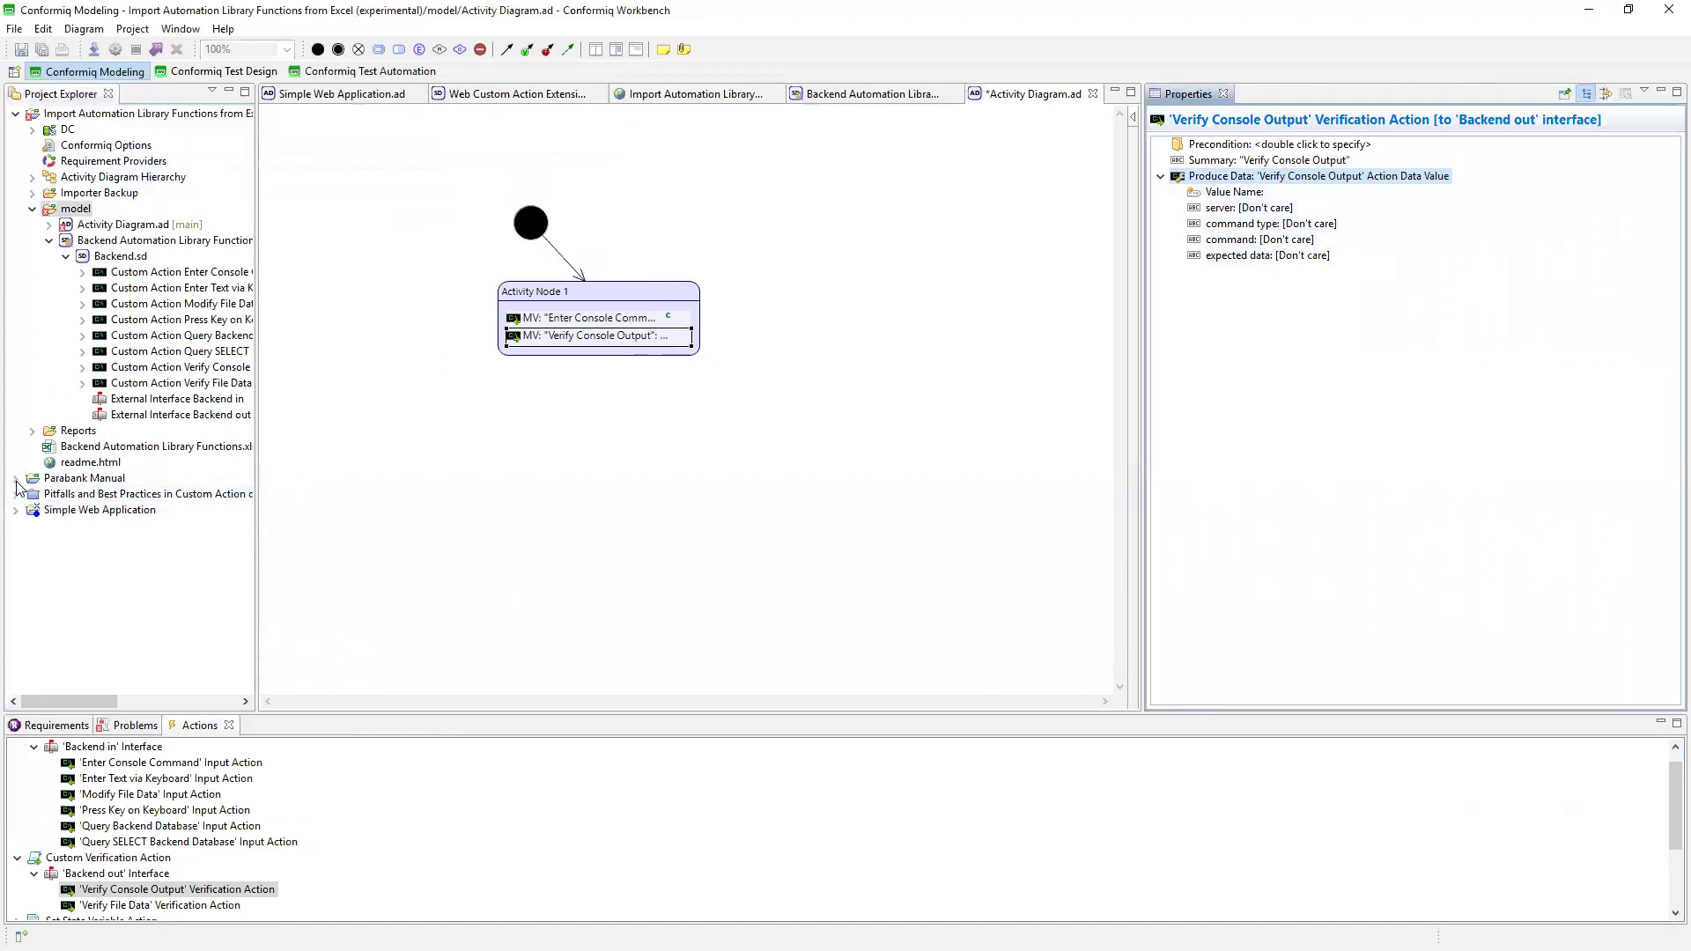
Compare the Navigate to URL custom action in the Simple Web Application project's Web Custom Action Extensions diagram with the imported backend library.
left_click(17, 511)
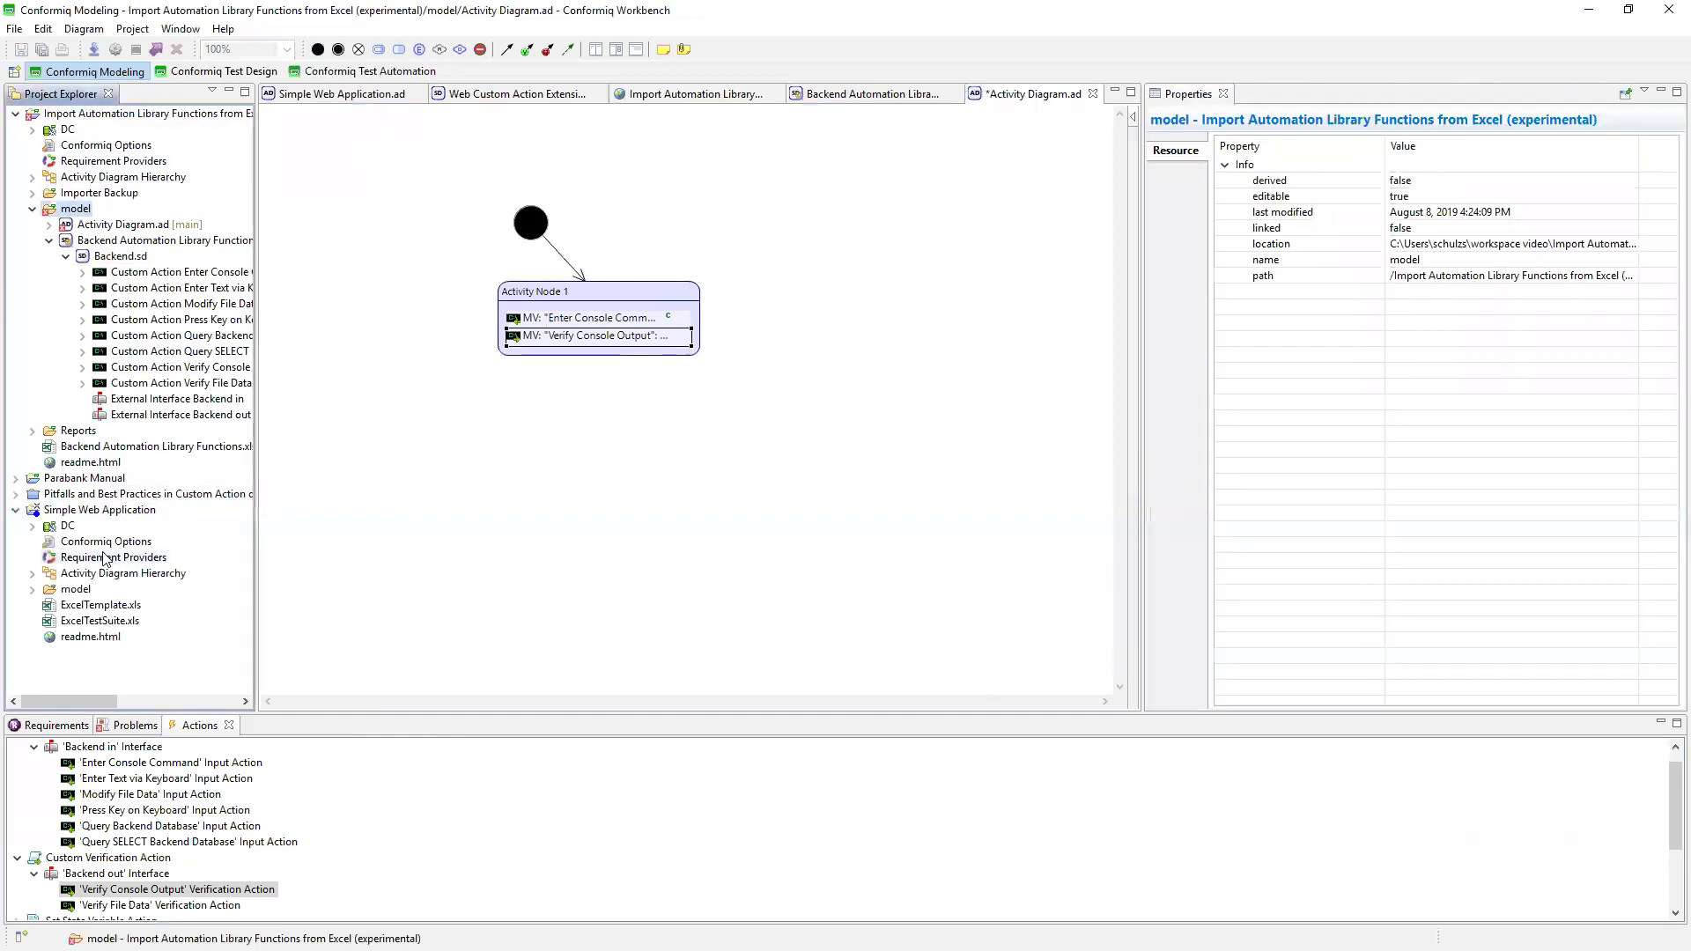
left_click(33, 590)
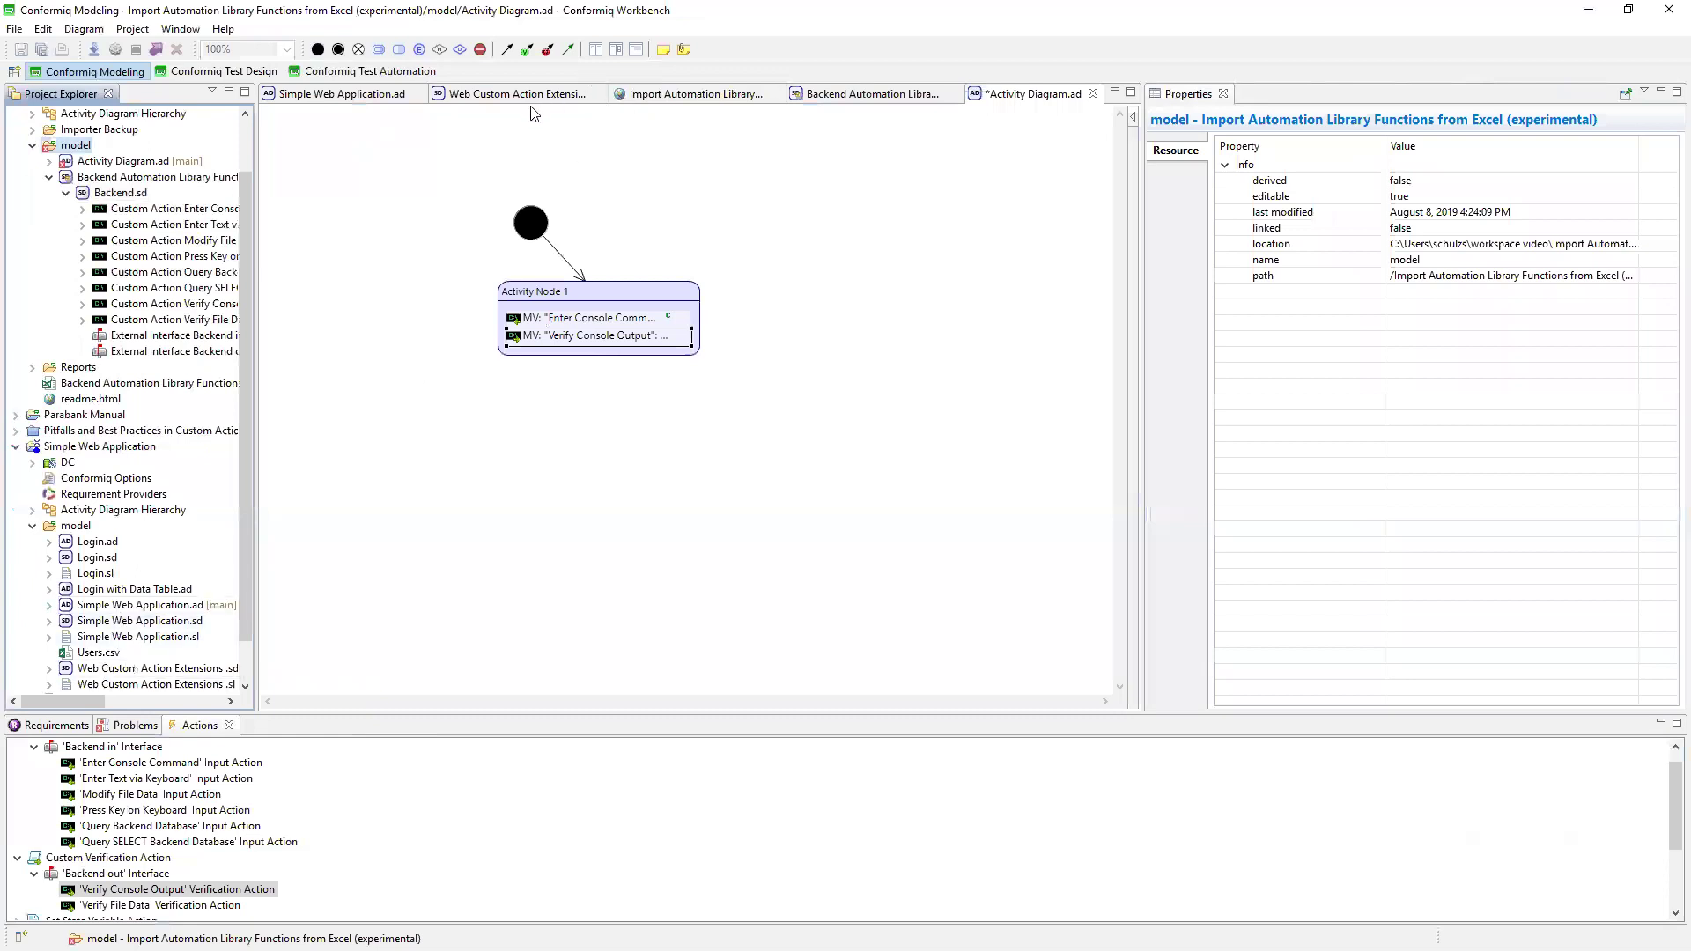
left_click(556, 98)
mouse_move(512, 146)
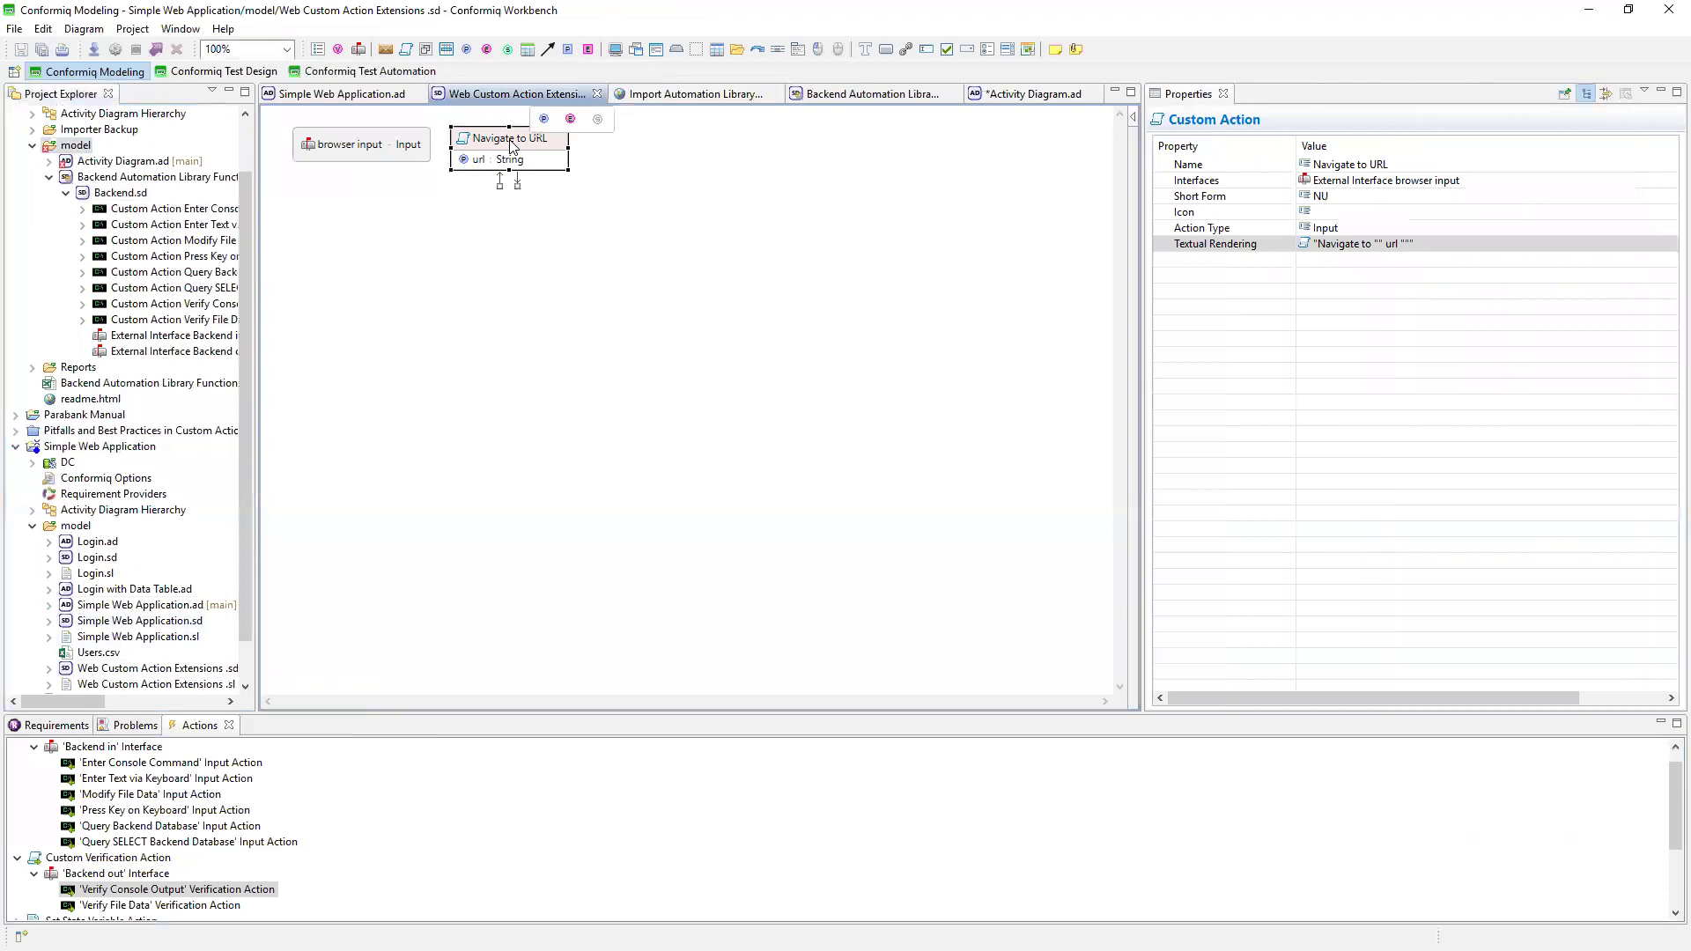
left_click(878, 96)
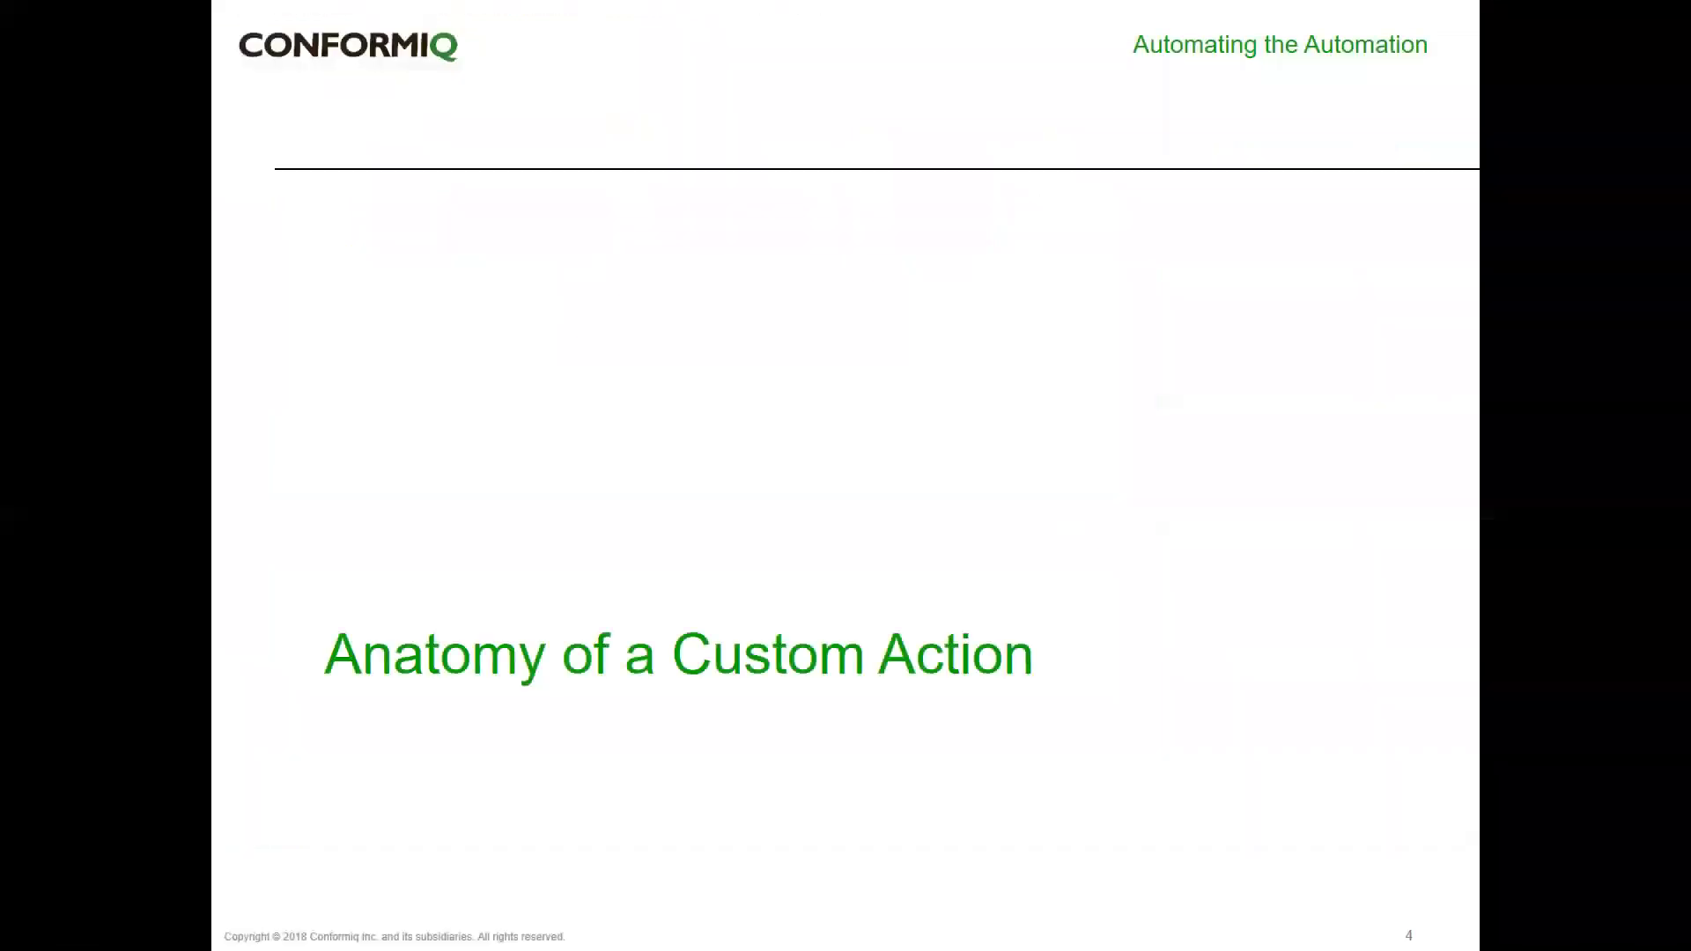
key("Right")
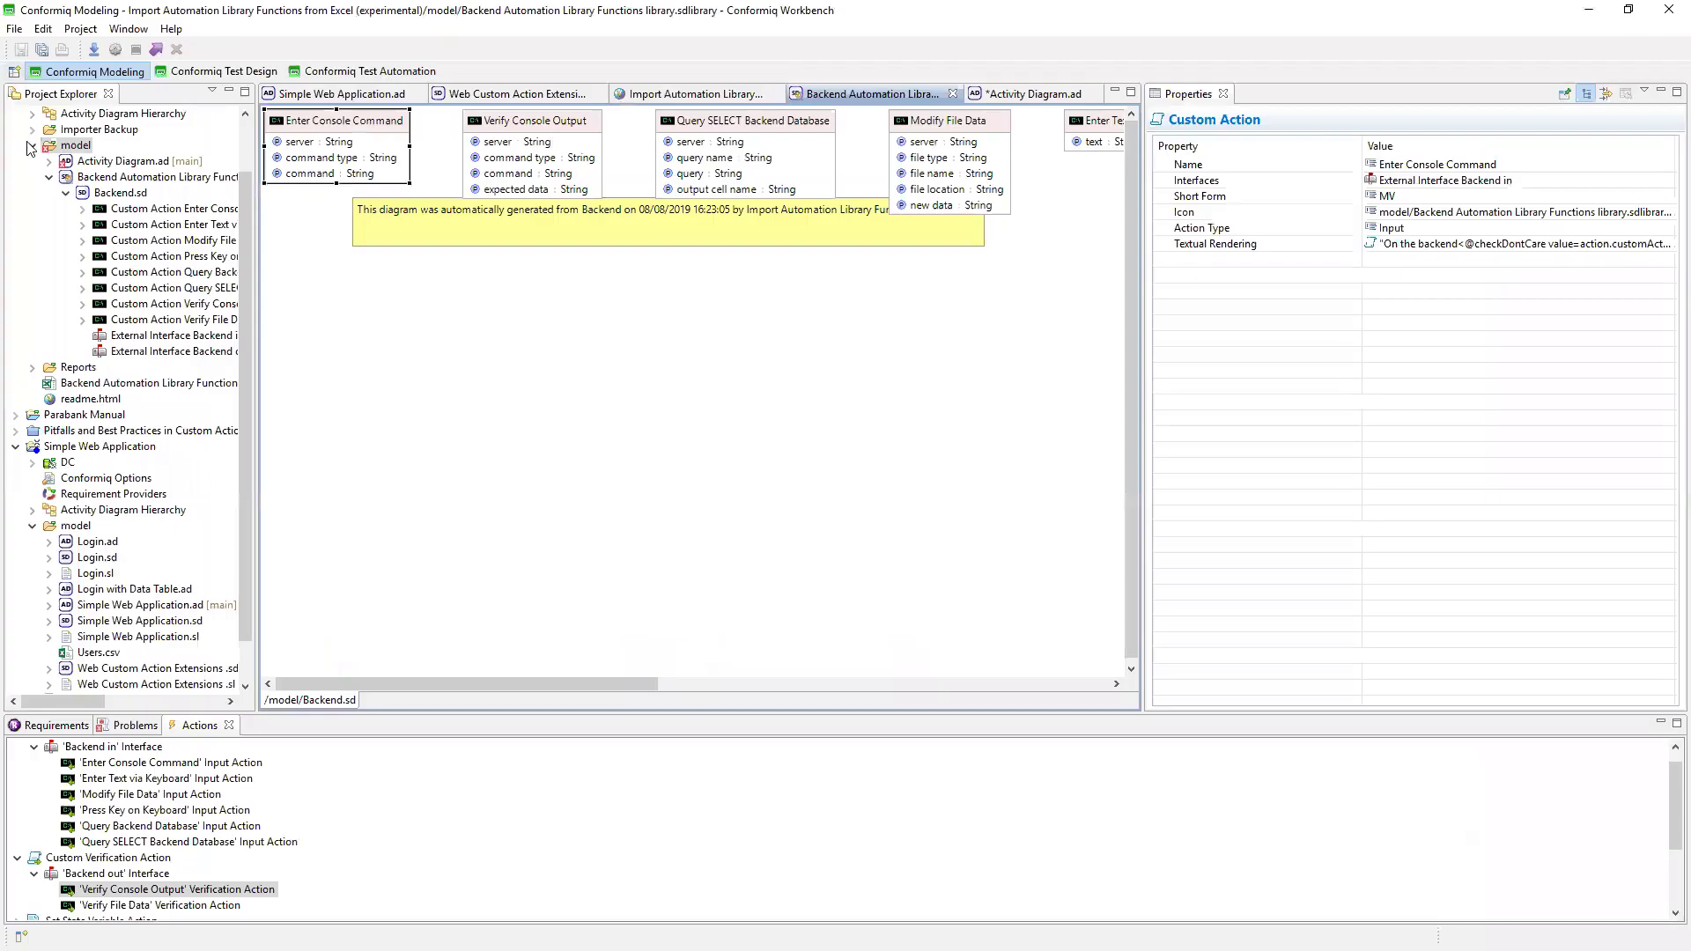
Collapse the Import Automation Library Functions from Excel and Simple Web Application projects in the project tree.
left_click_drag(247, 250, 246, 234)
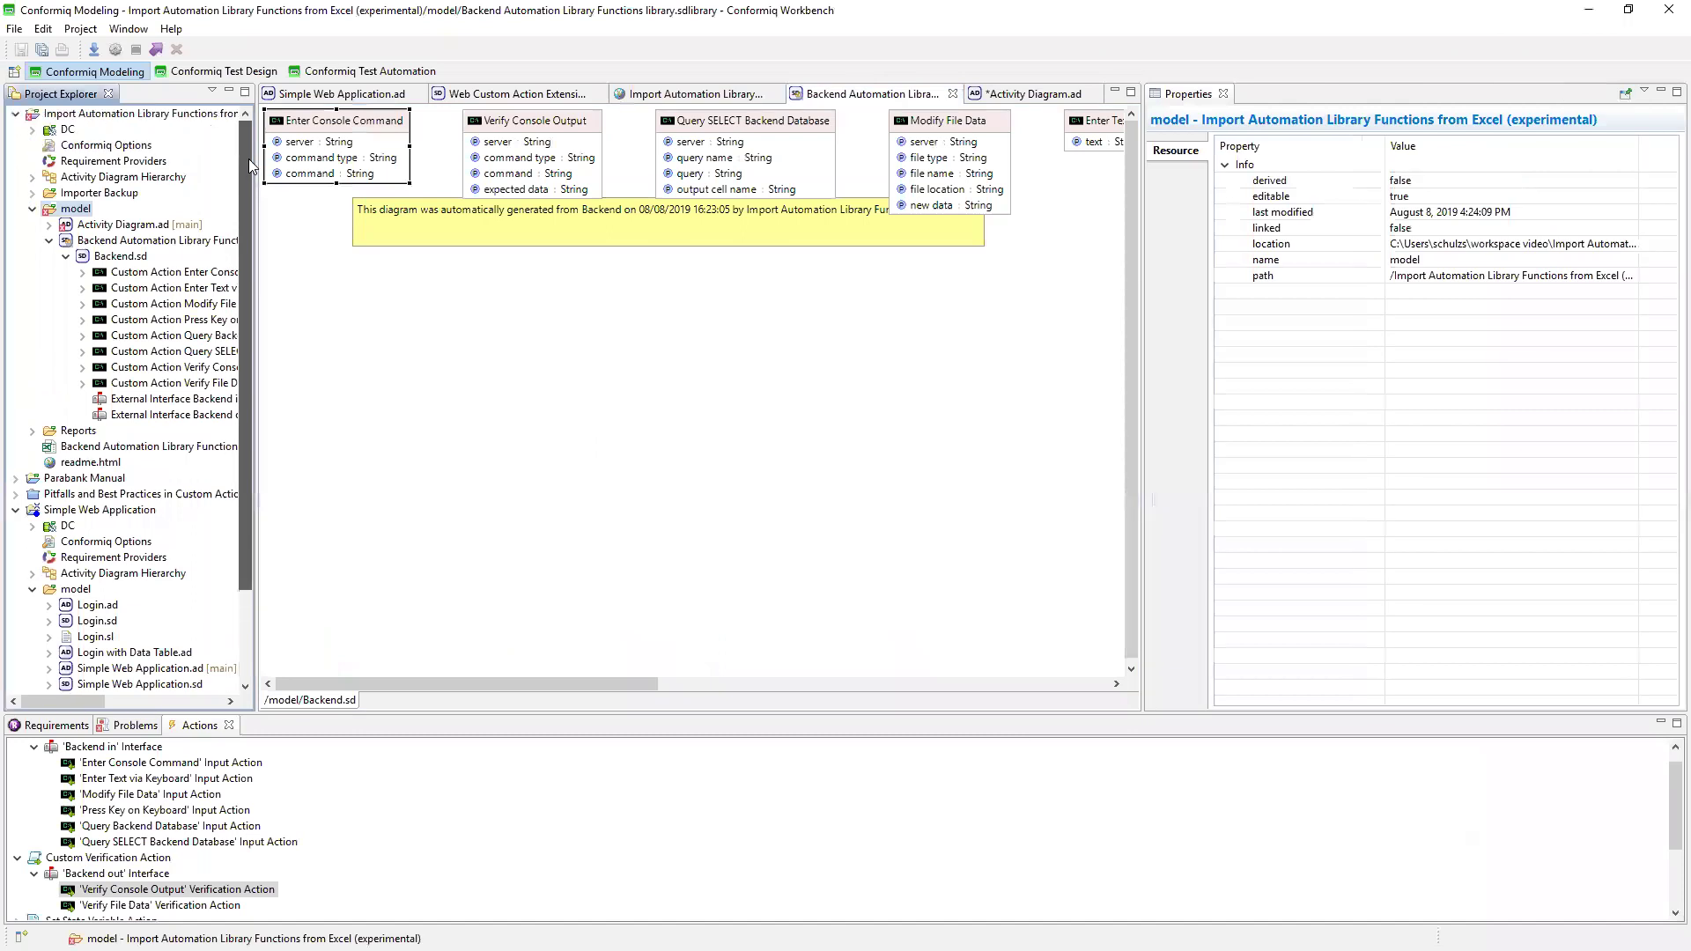
left_click(15, 113)
left_click(15, 161)
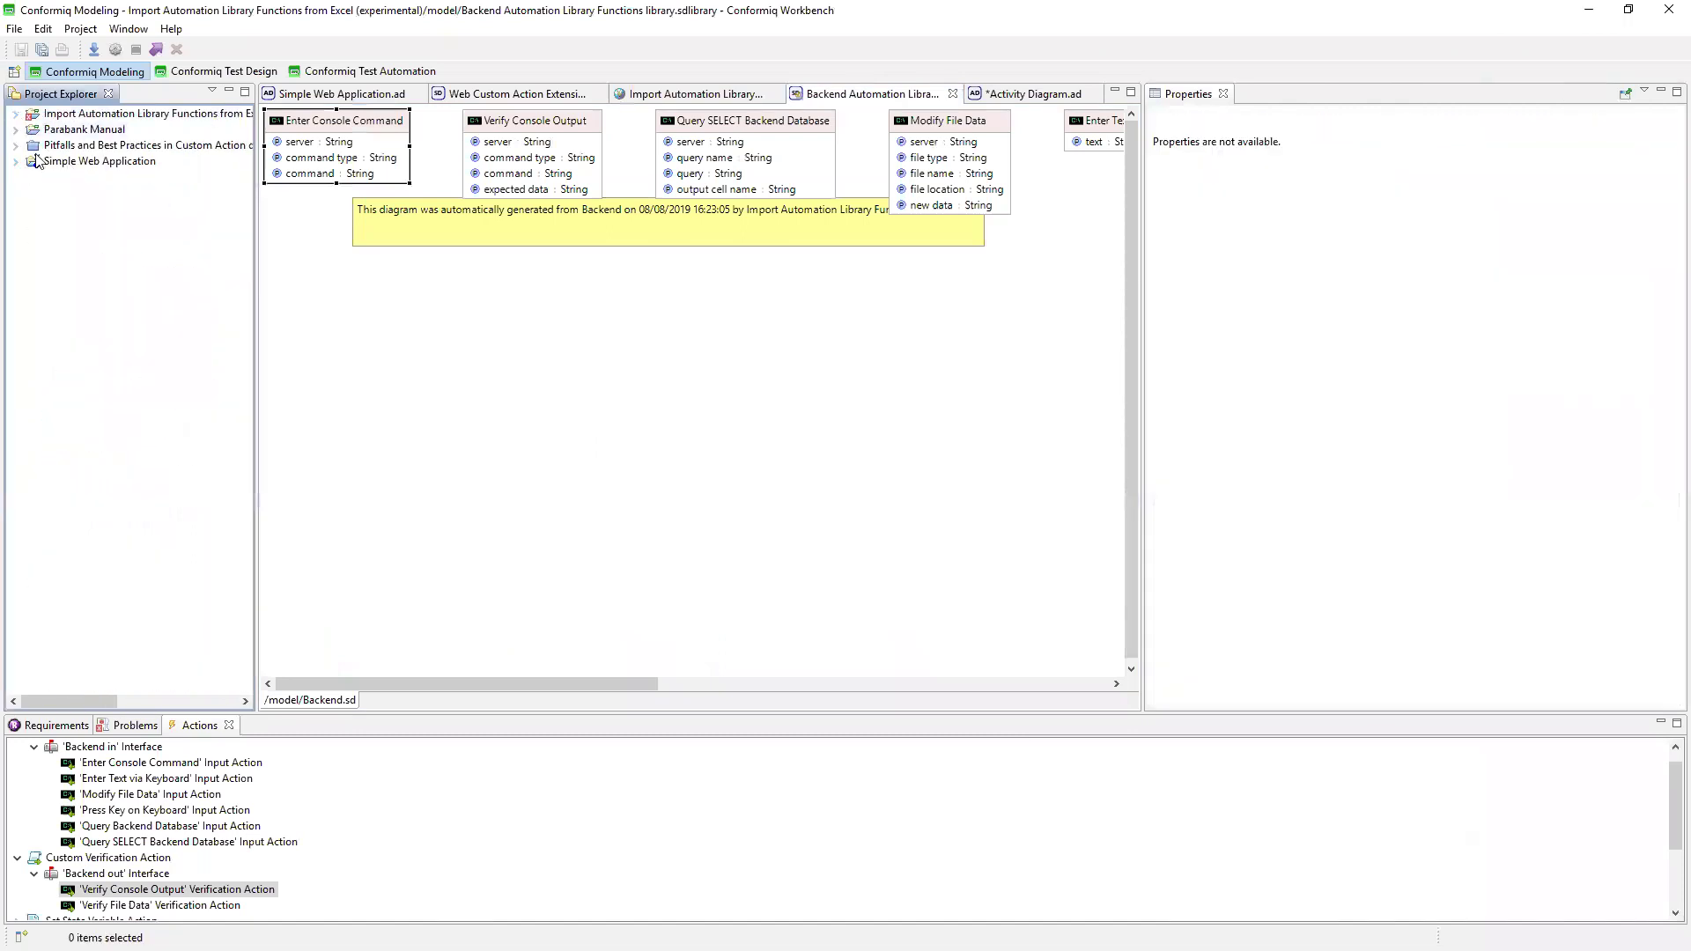
Open the closed 'Pitfalls and Best Practices in Custom Action definition' project and expand its model folder.
right_click(52, 150)
left_click(143, 335)
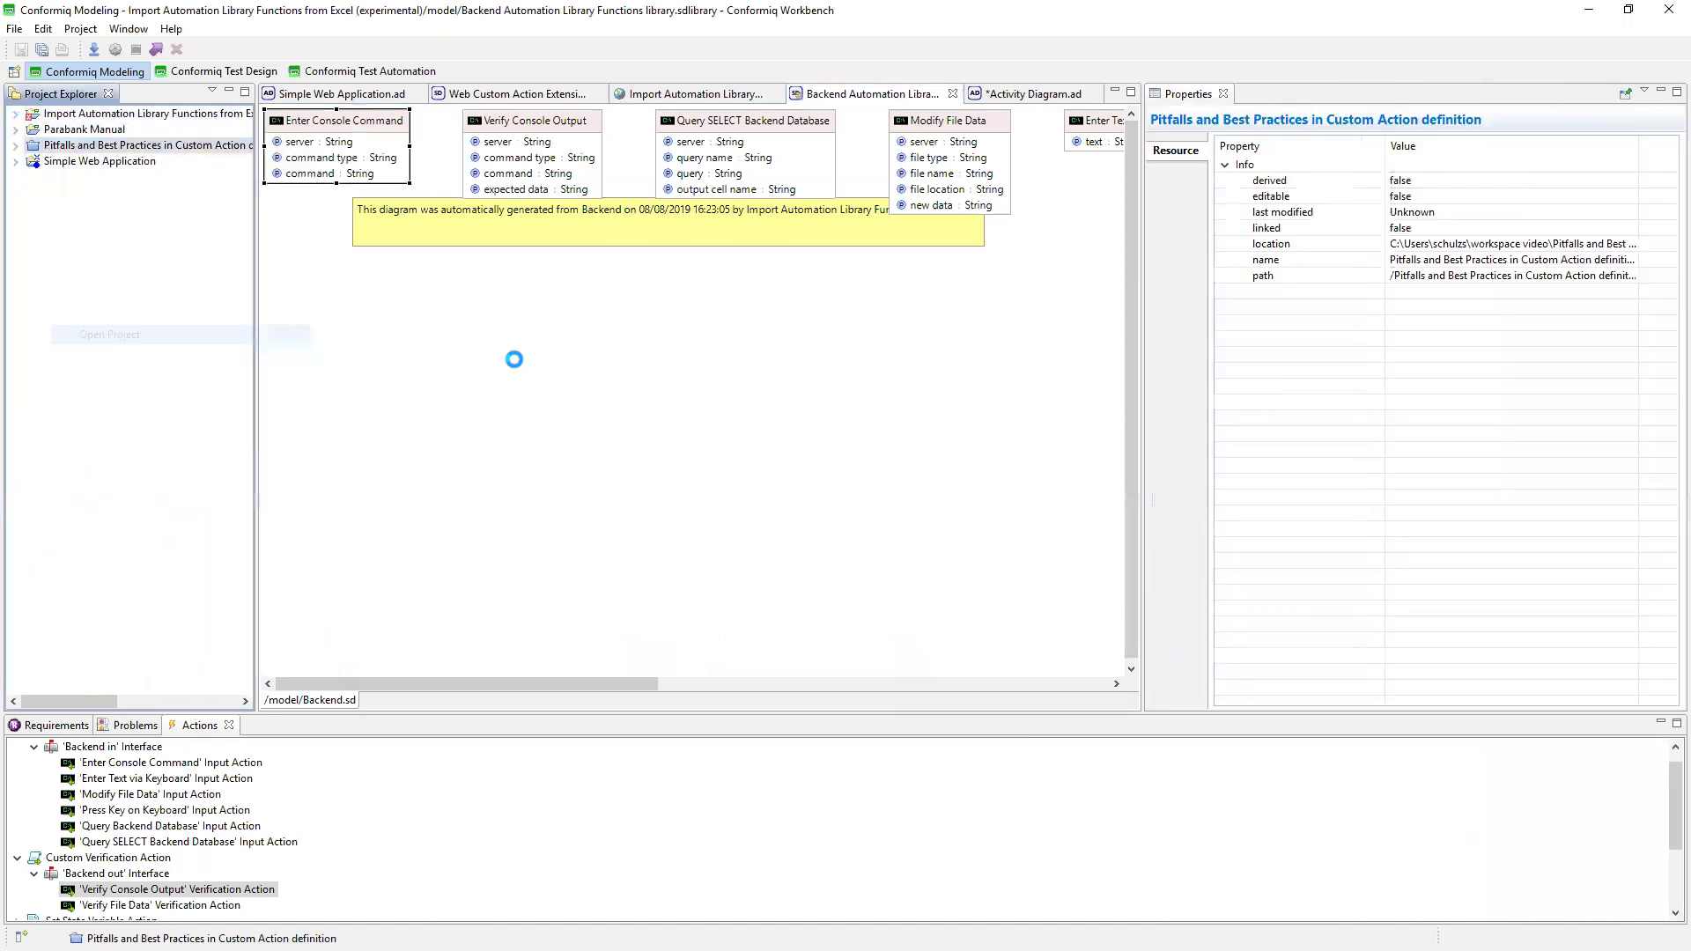
left_click(14, 146)
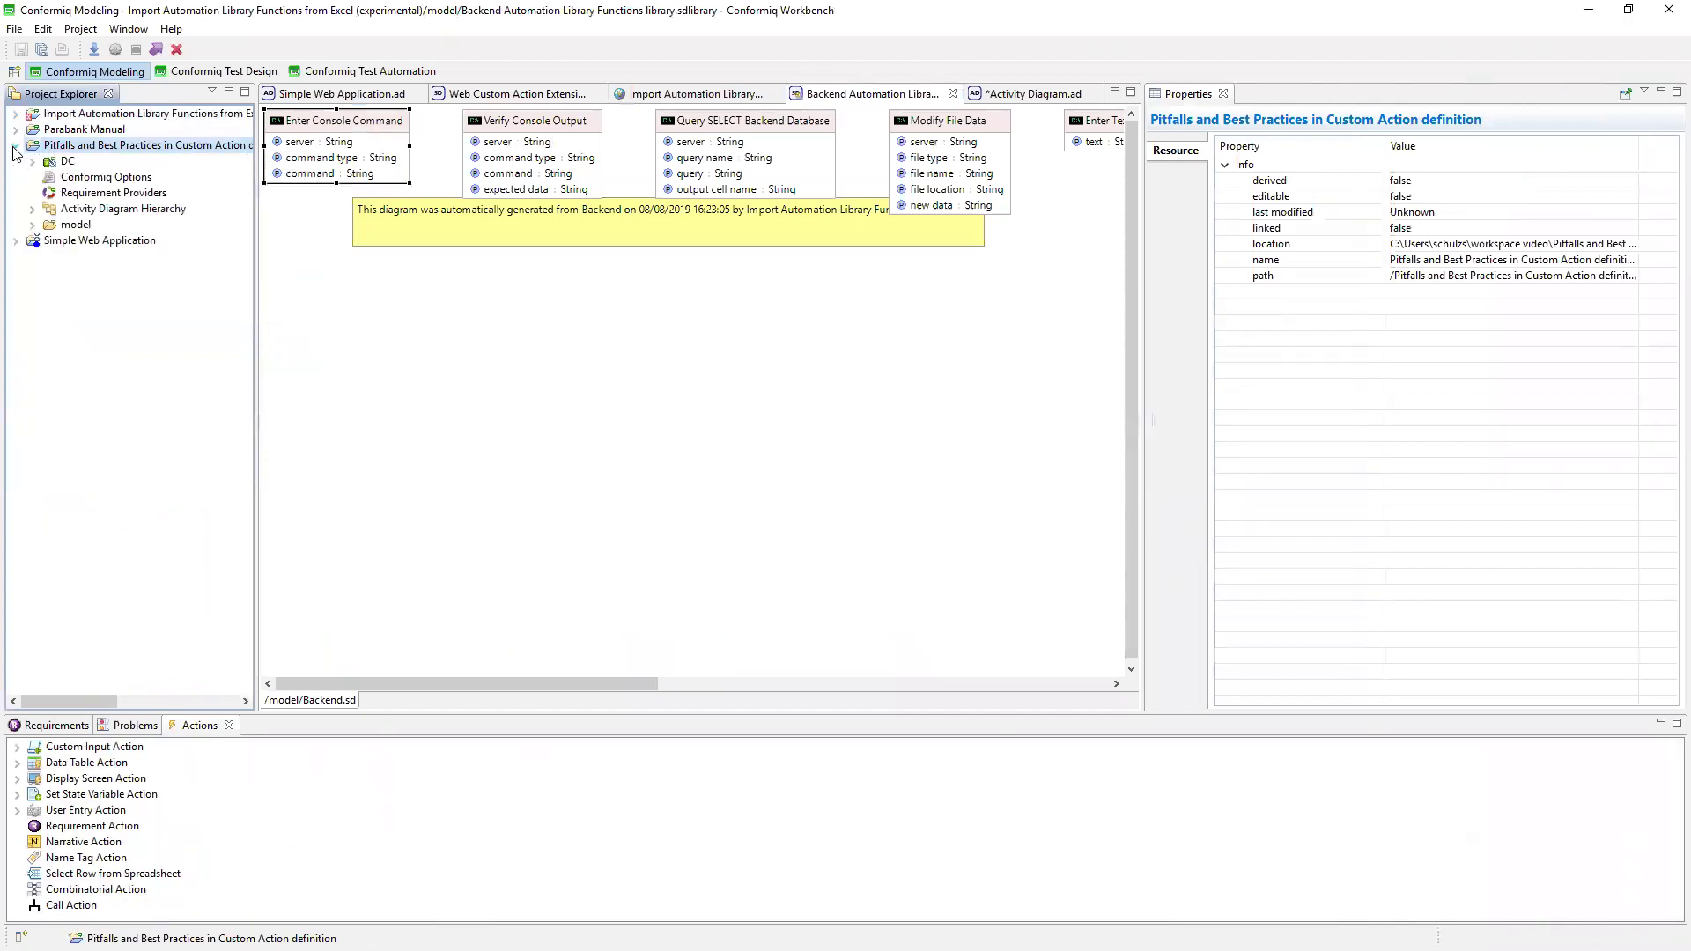
left_click(33, 225)
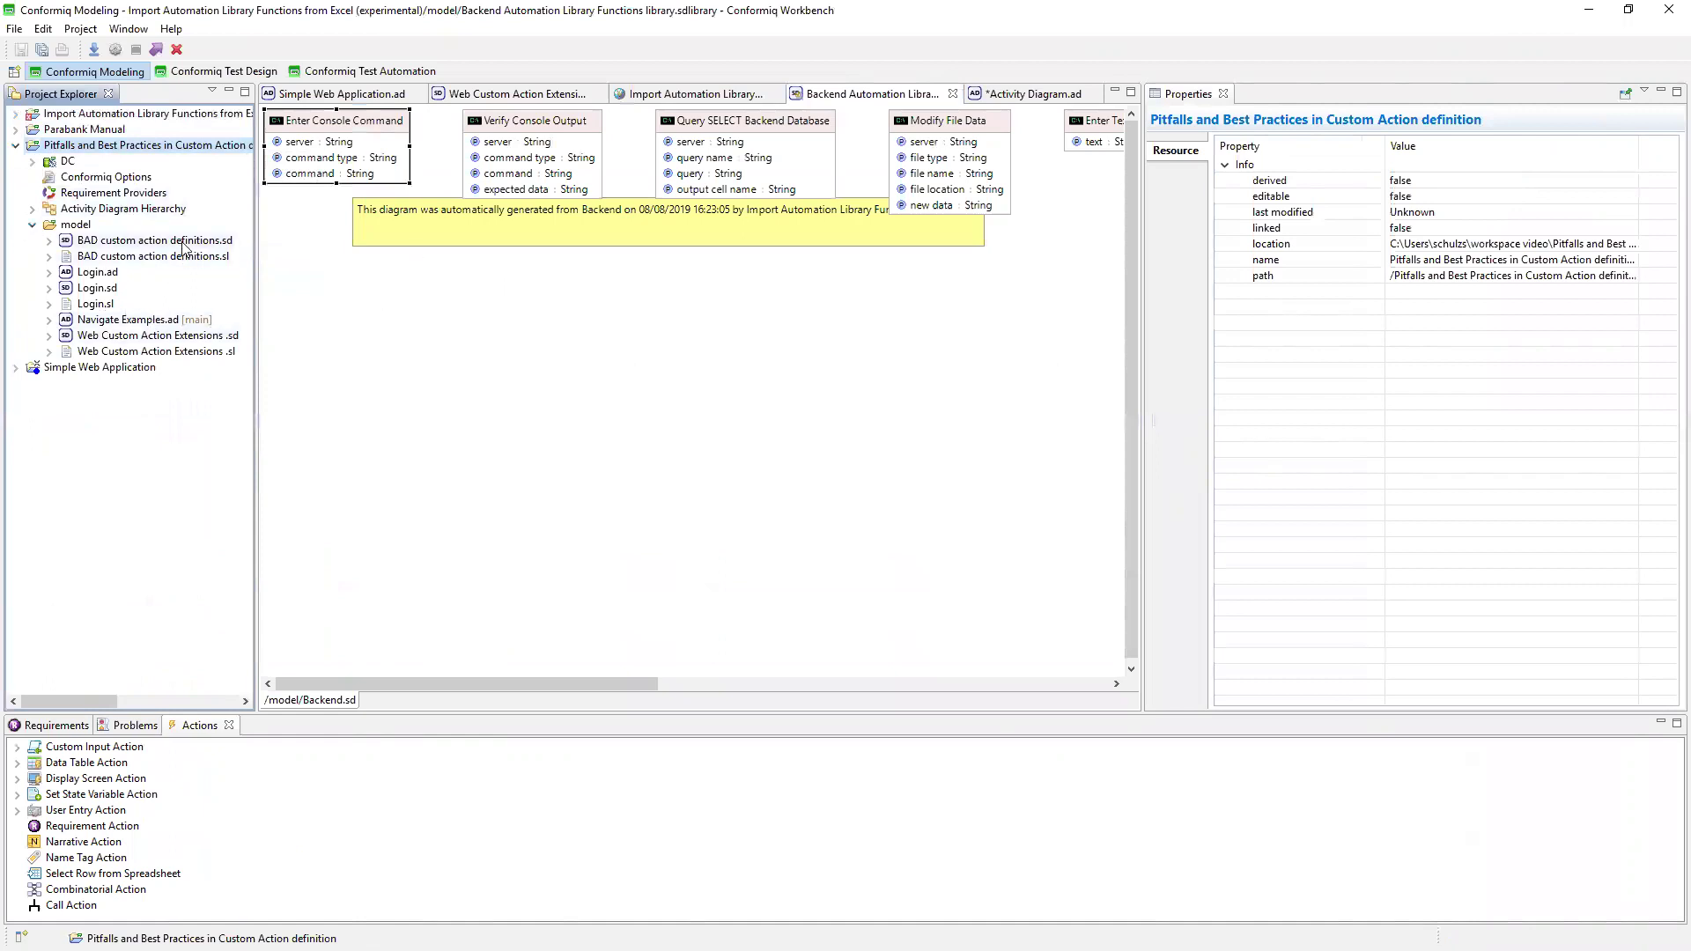
Close all open diagram and library editors, answering the save request for the edited activity diagram.
right_click(897, 95)
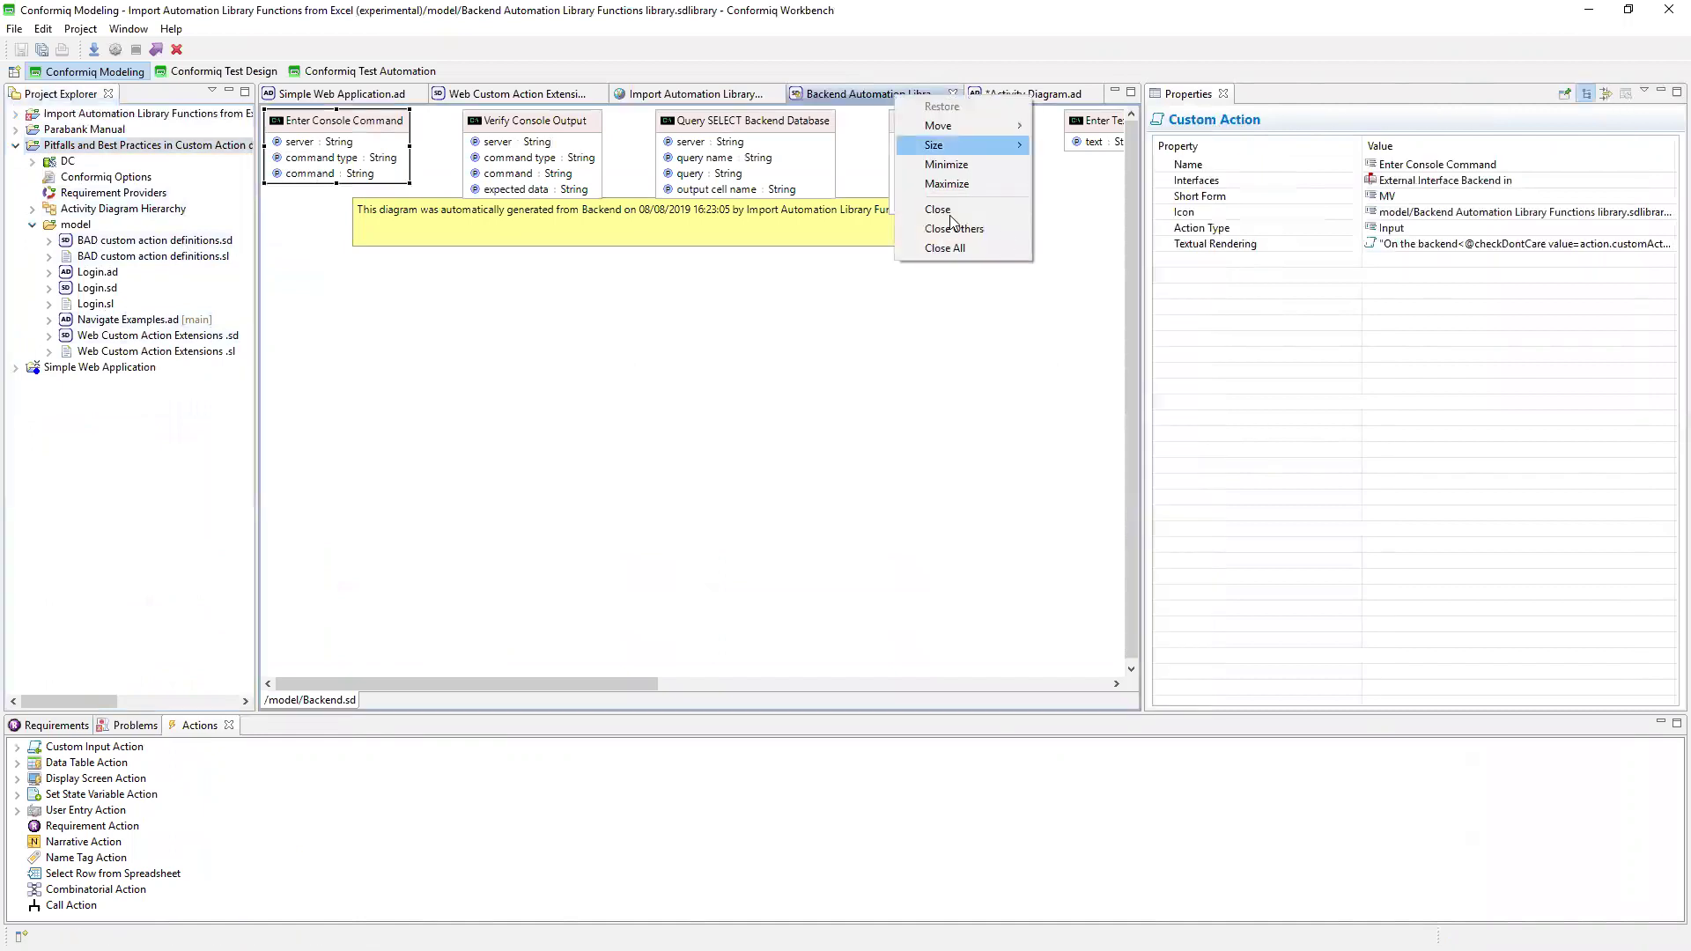
left_click(950, 249)
left_click(925, 492)
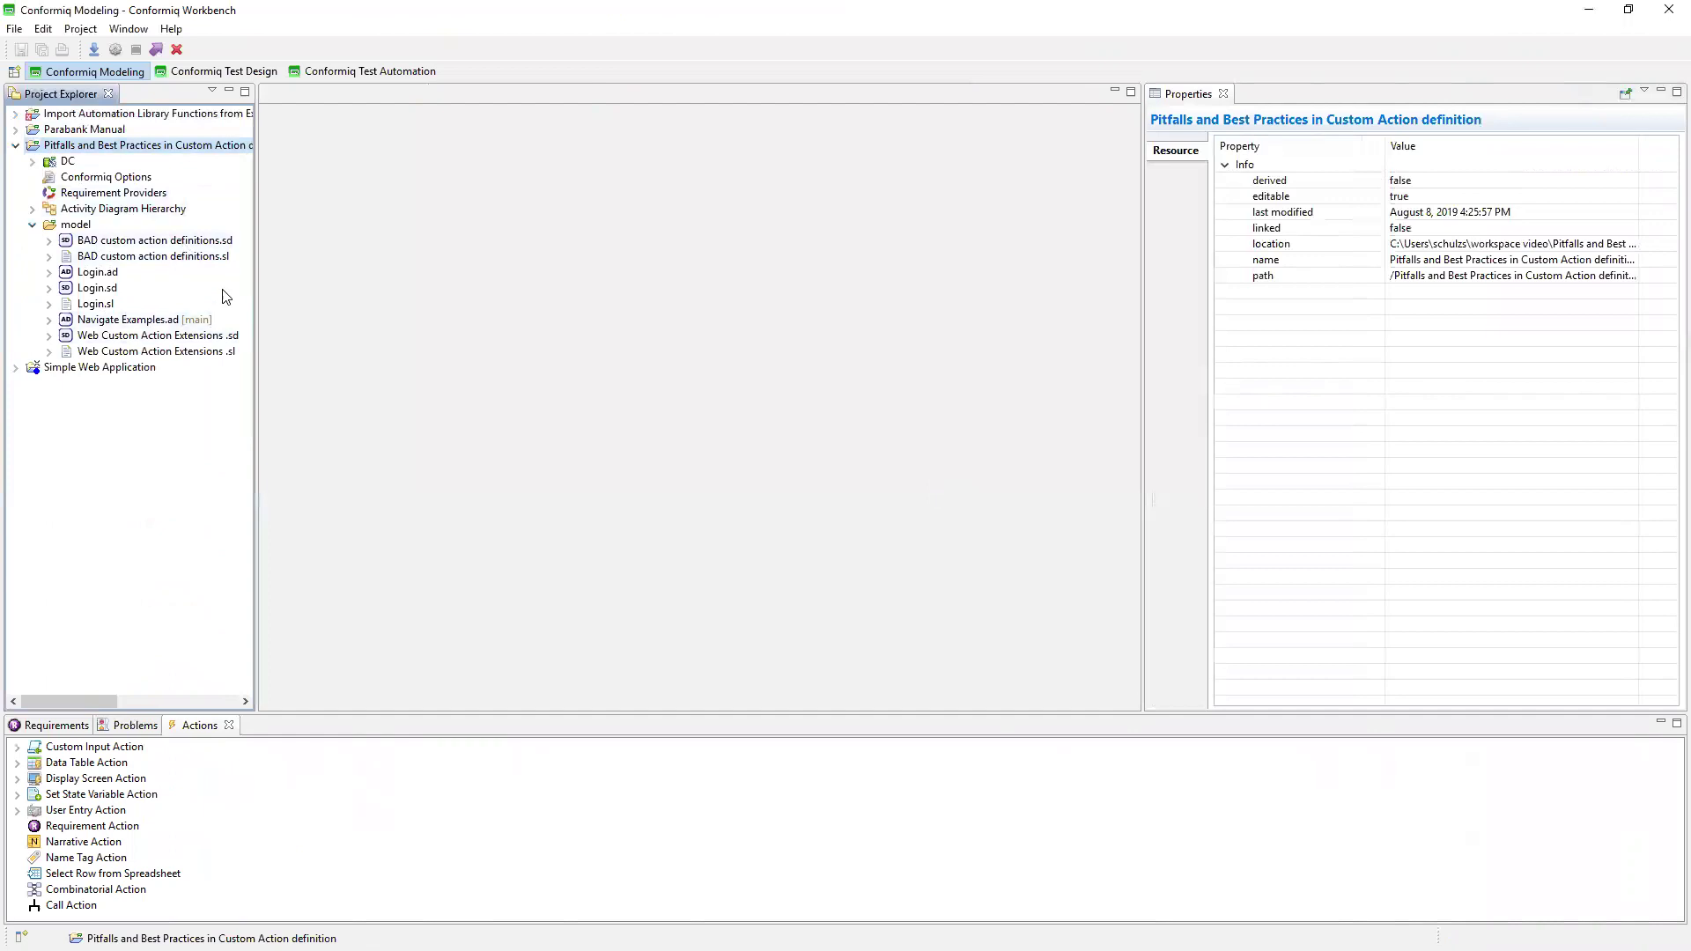
Open BAD custom action definitions.sd and Navigate Examples.ad, and inspect the properties of the "Navigate to URL" action in the activity node.
double_click(144, 241)
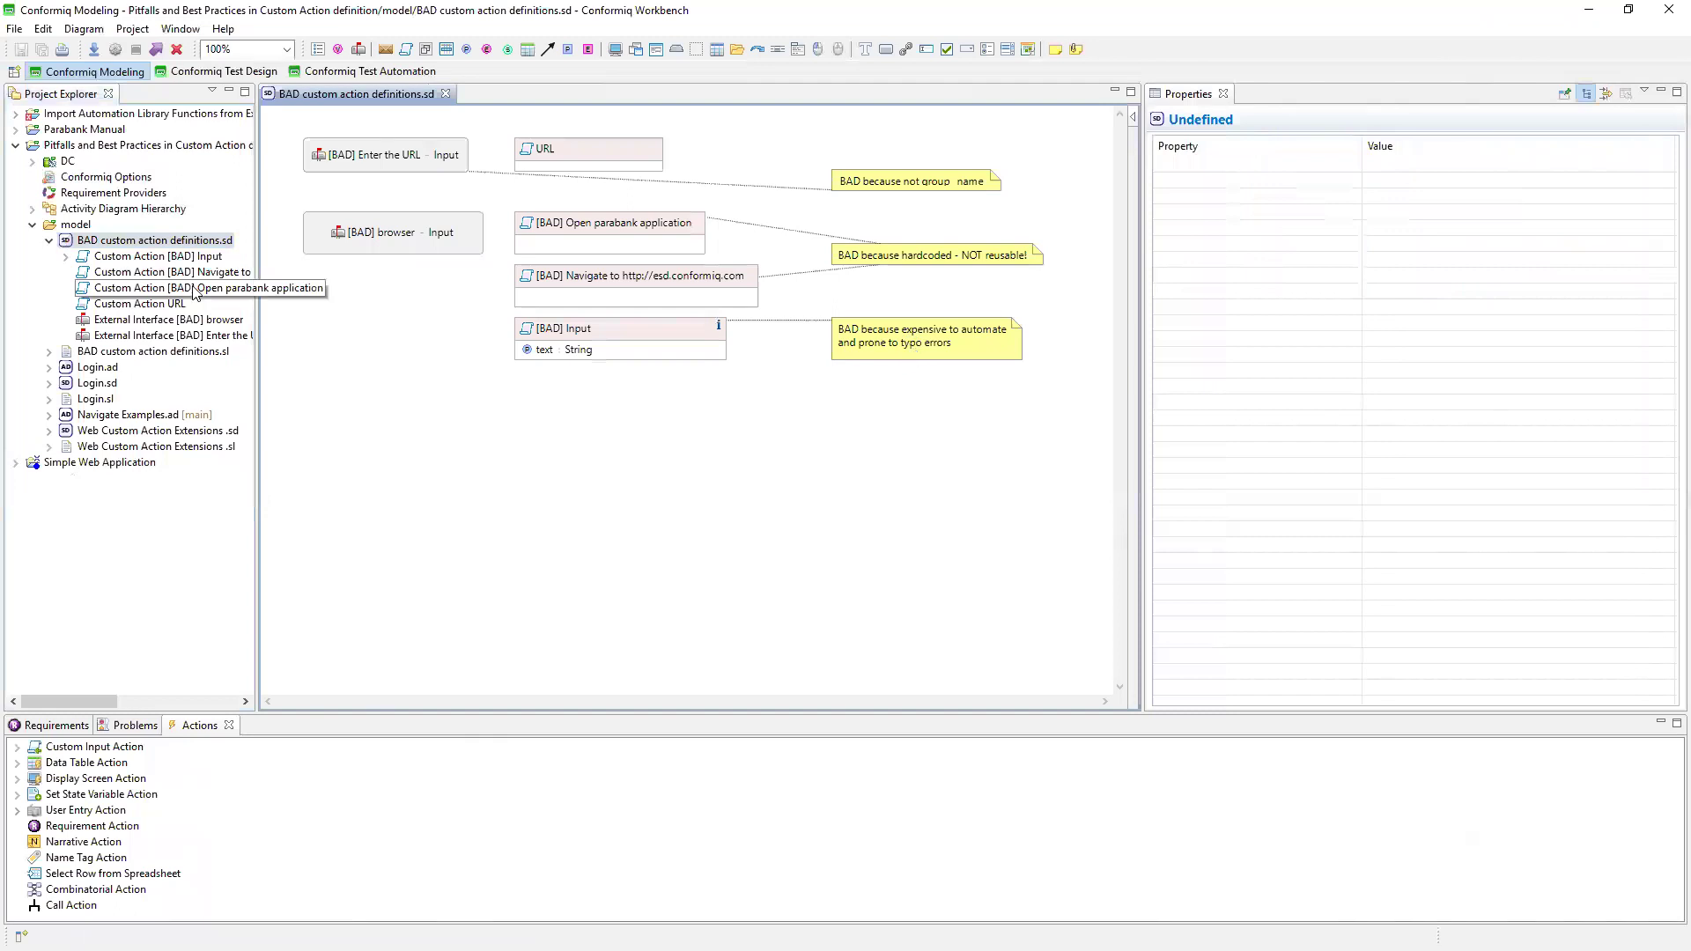
double_click(123, 416)
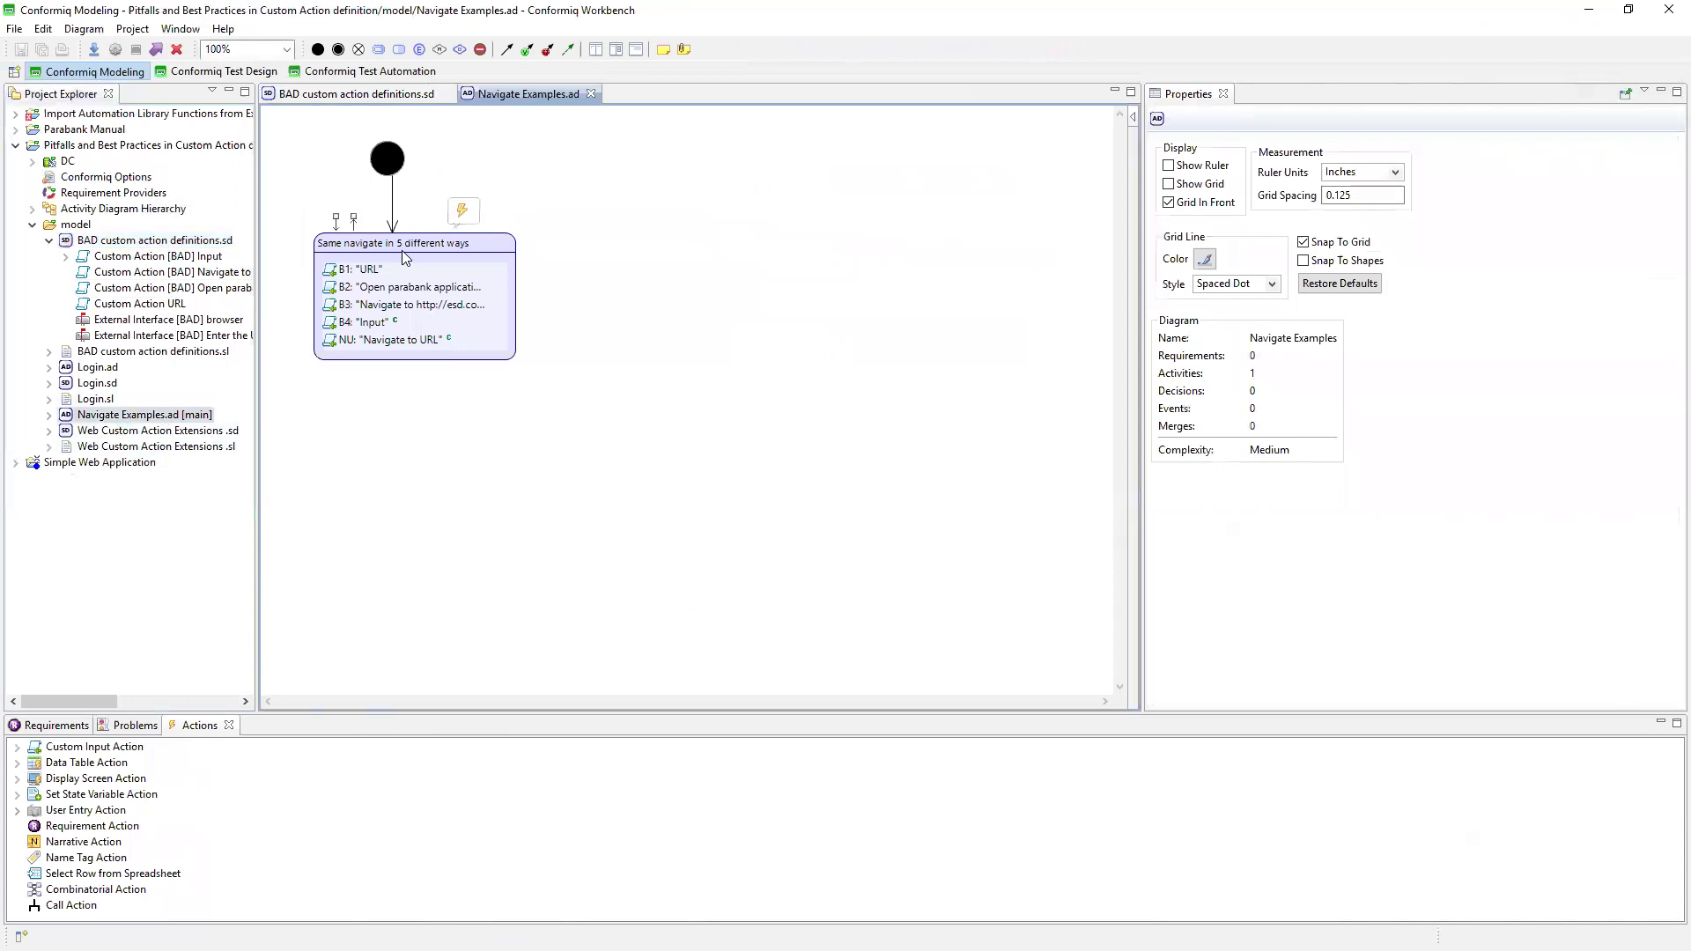
left_click(398, 343)
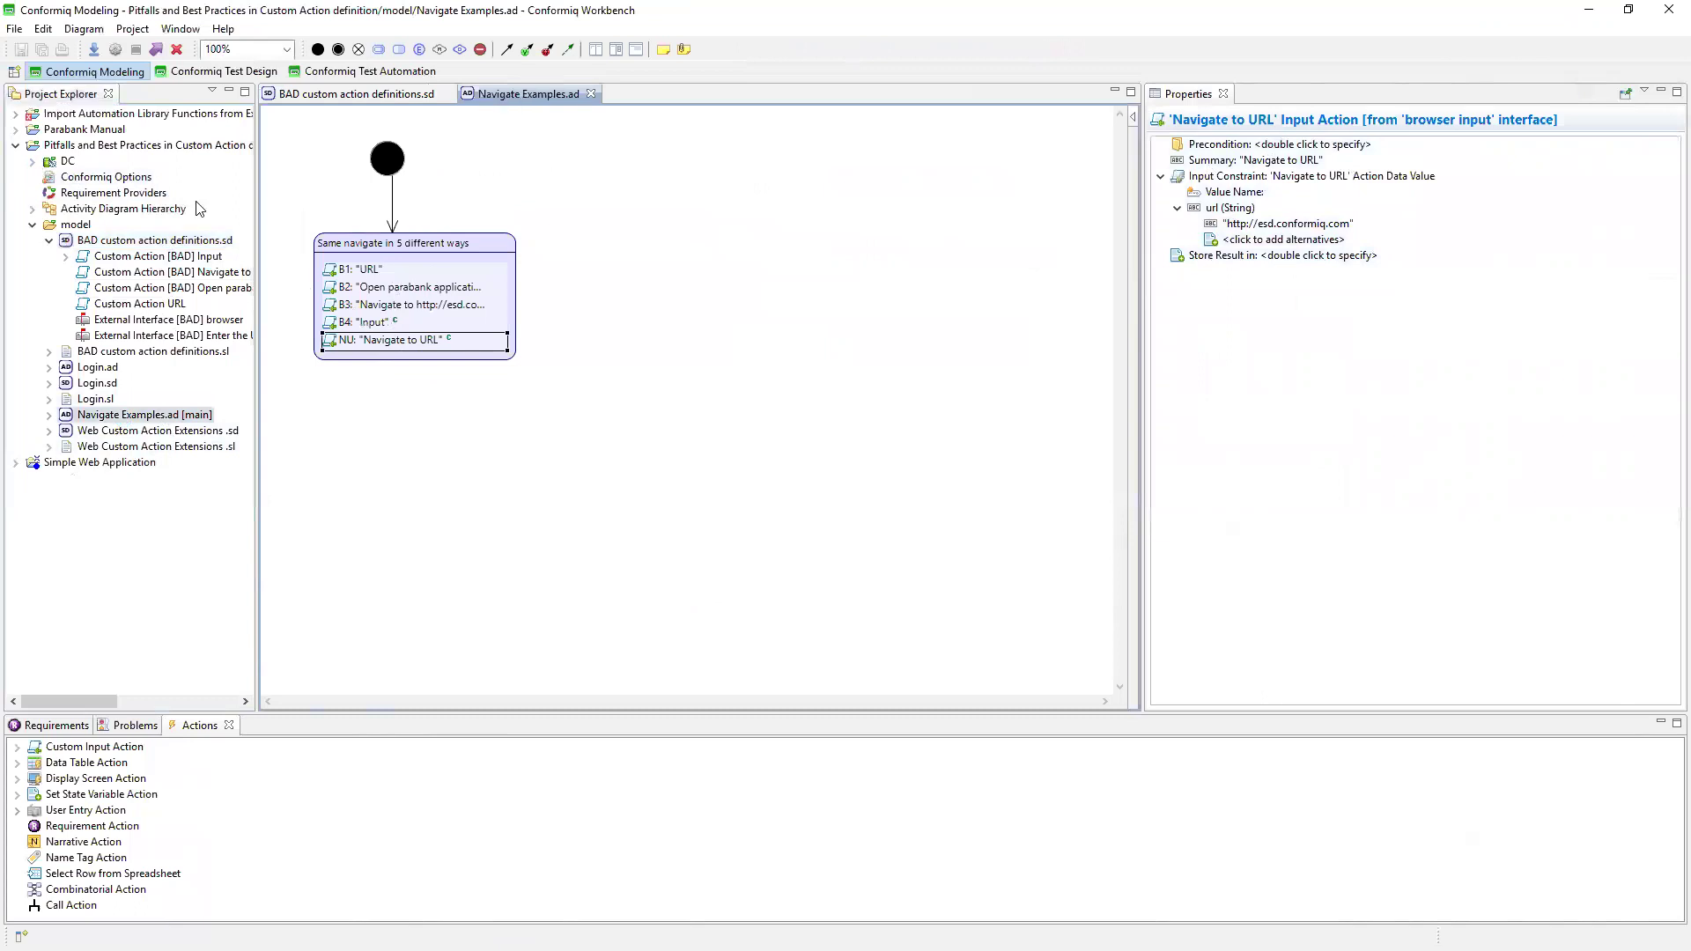
Export the project's test cases, switching to the Conformiq Test Design perspective and agreeing to generate the tests first.
left_click(156, 50)
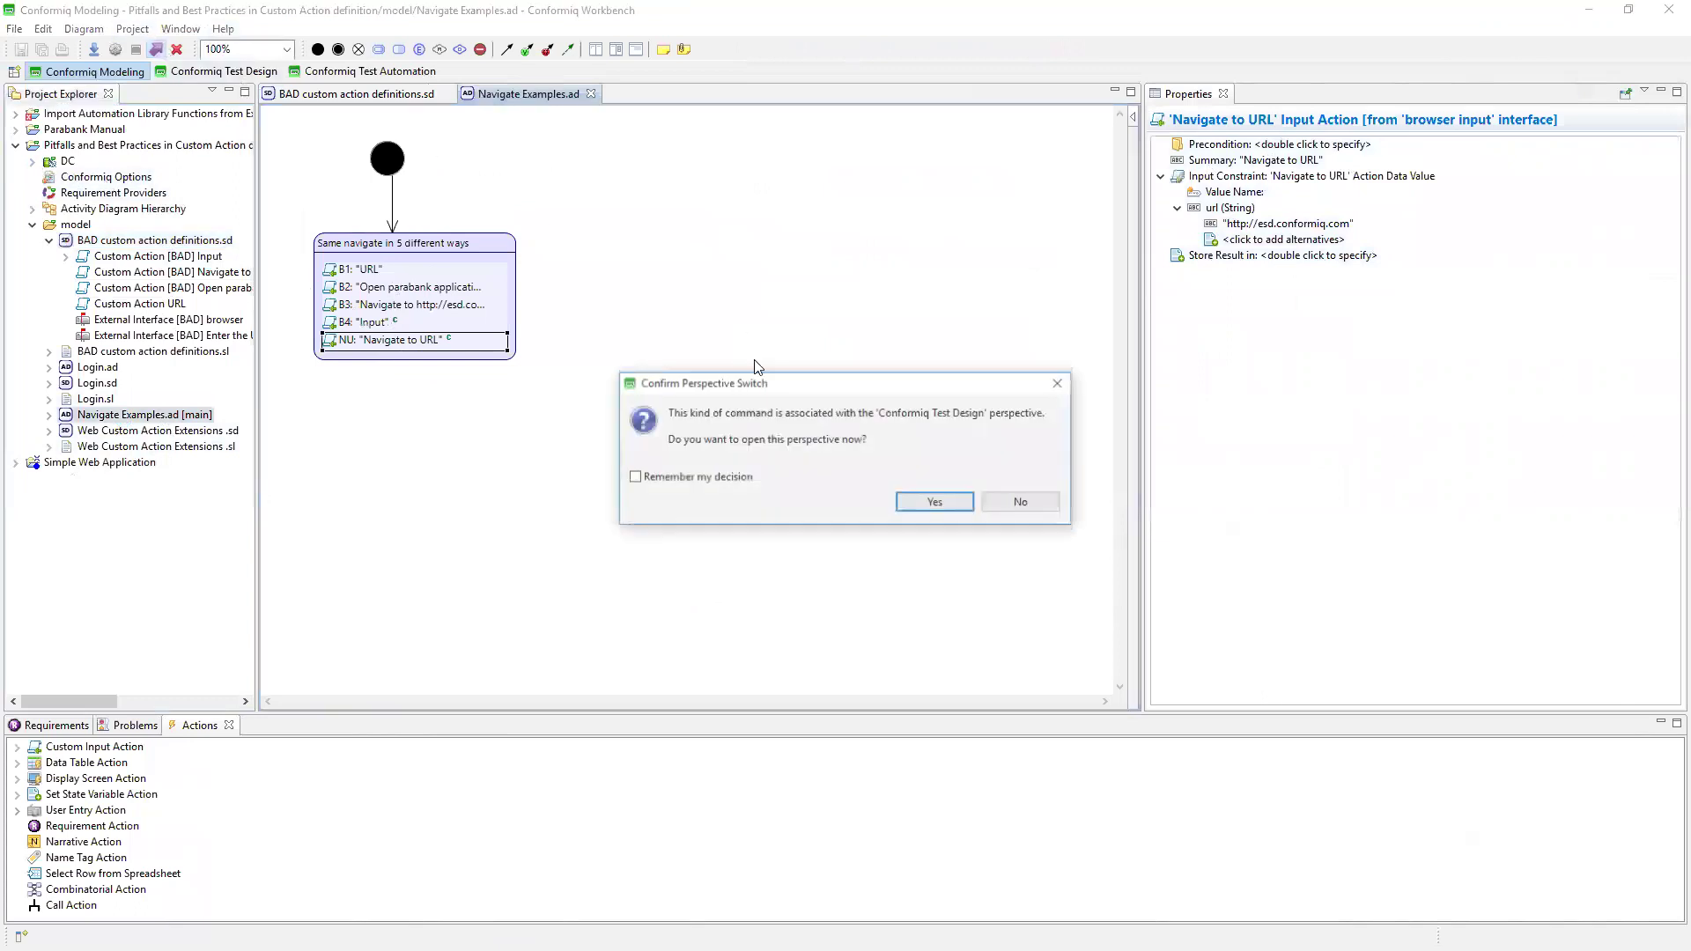
left_click(958, 500)
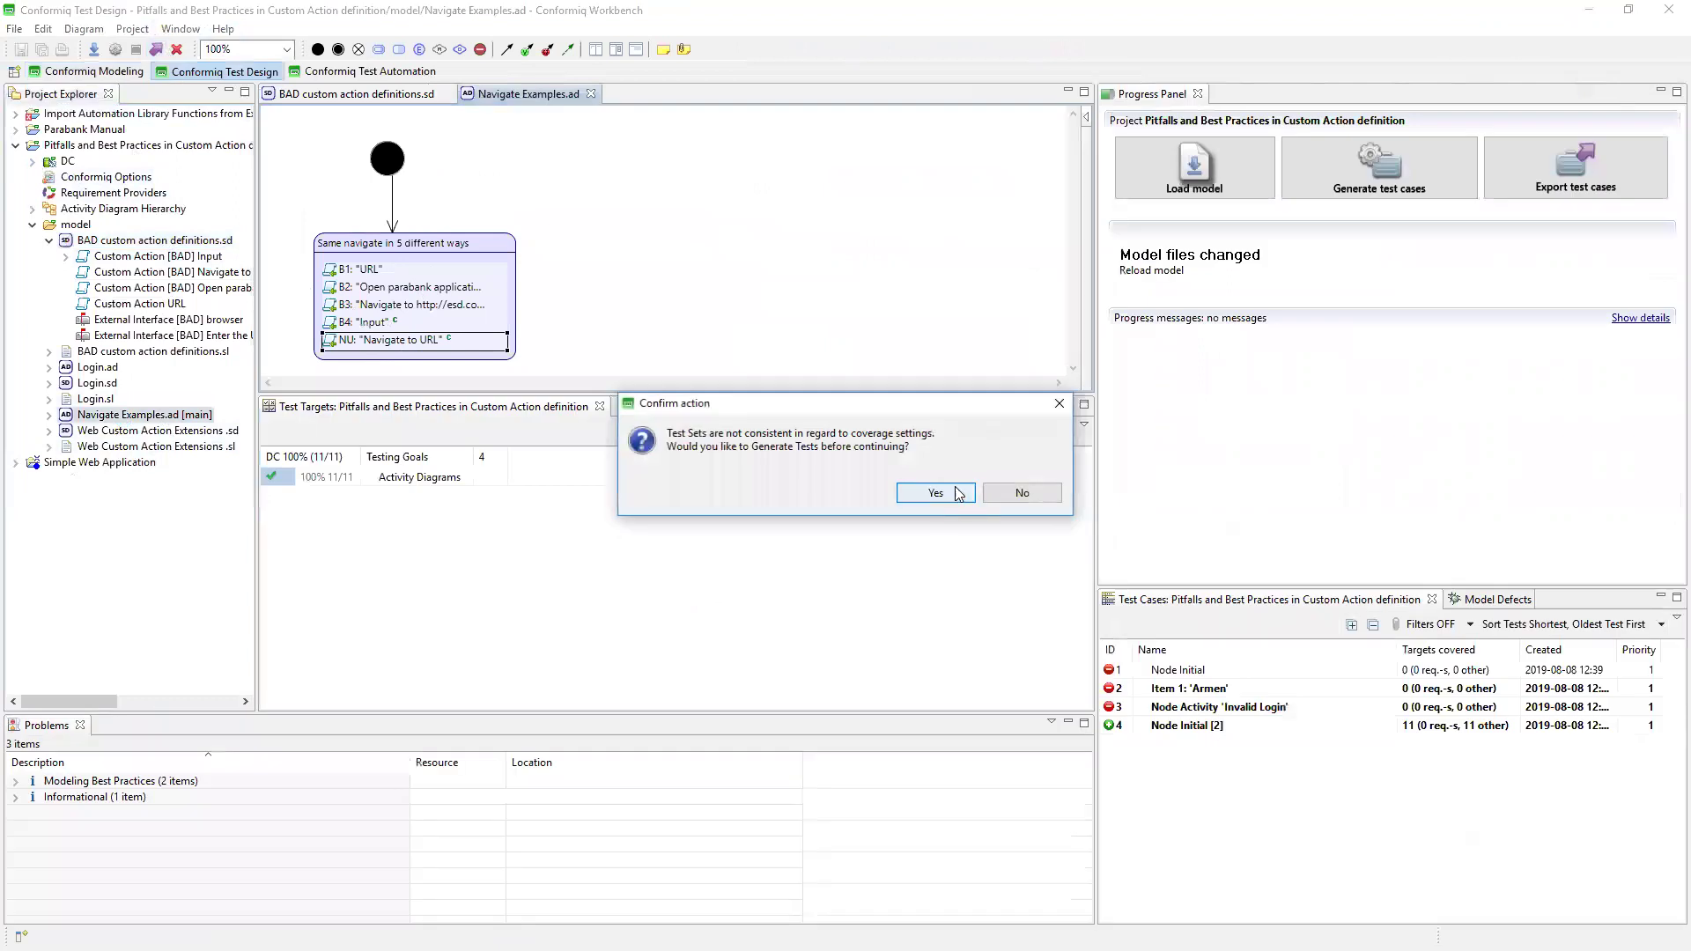
left_click(955, 494)
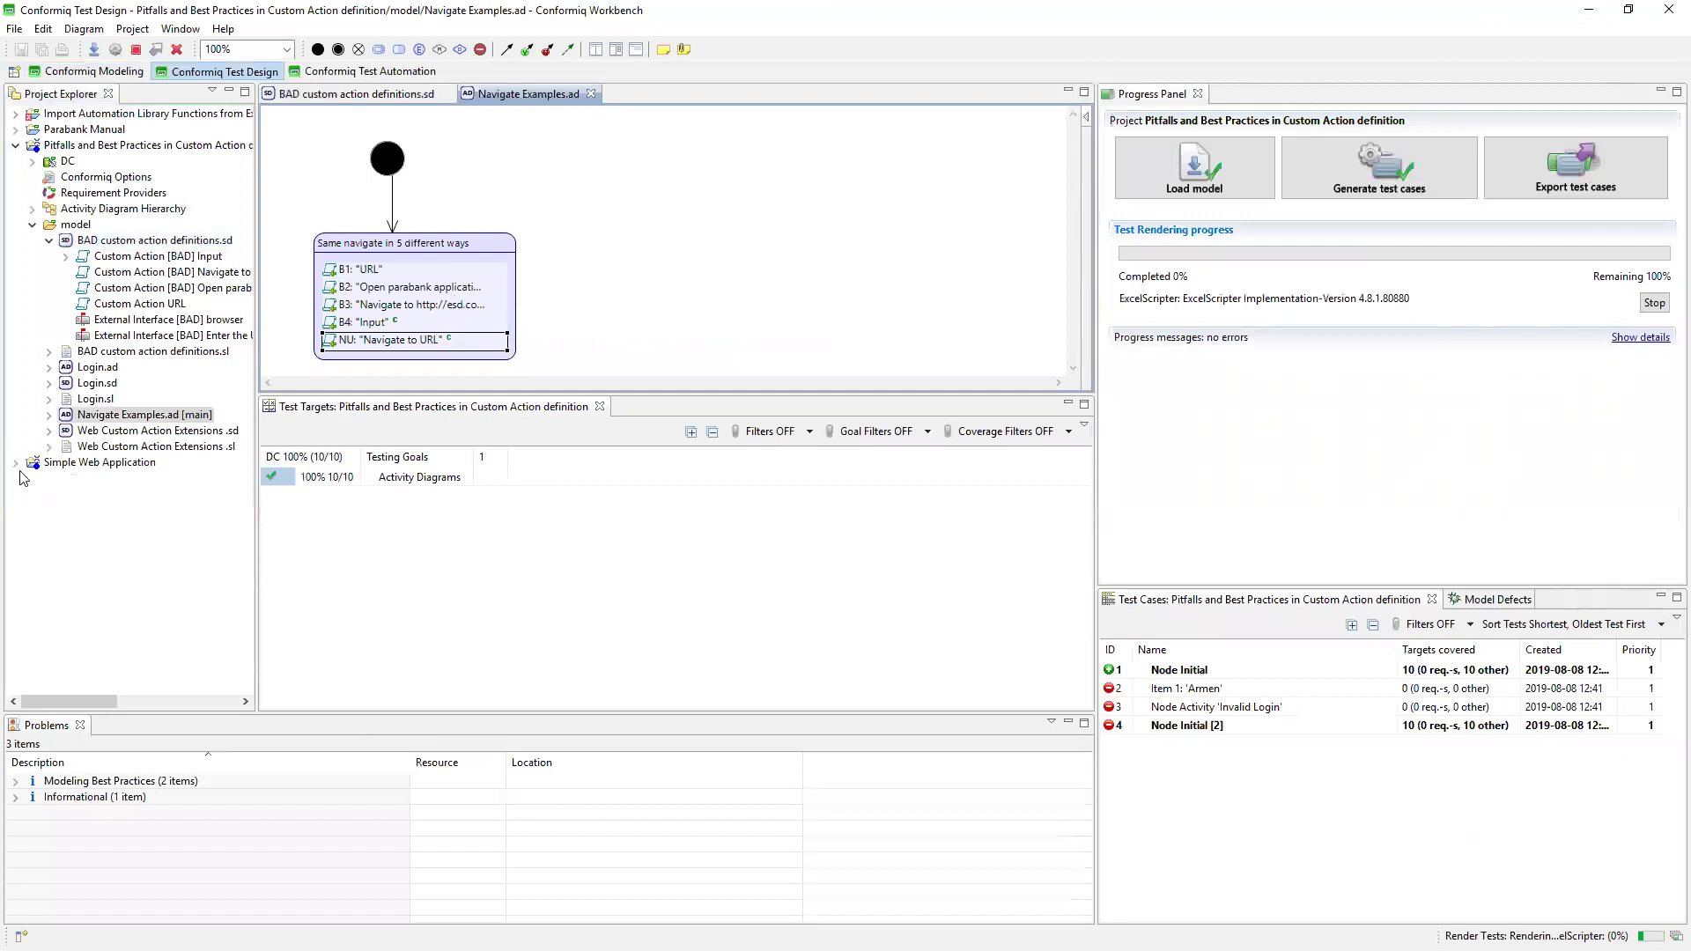
Open the exported ExcelTestSuite.xls, review the five navigation steps on the Test cases sheet, and close the workbook.
left_click(78, 478)
double_click(77, 478)
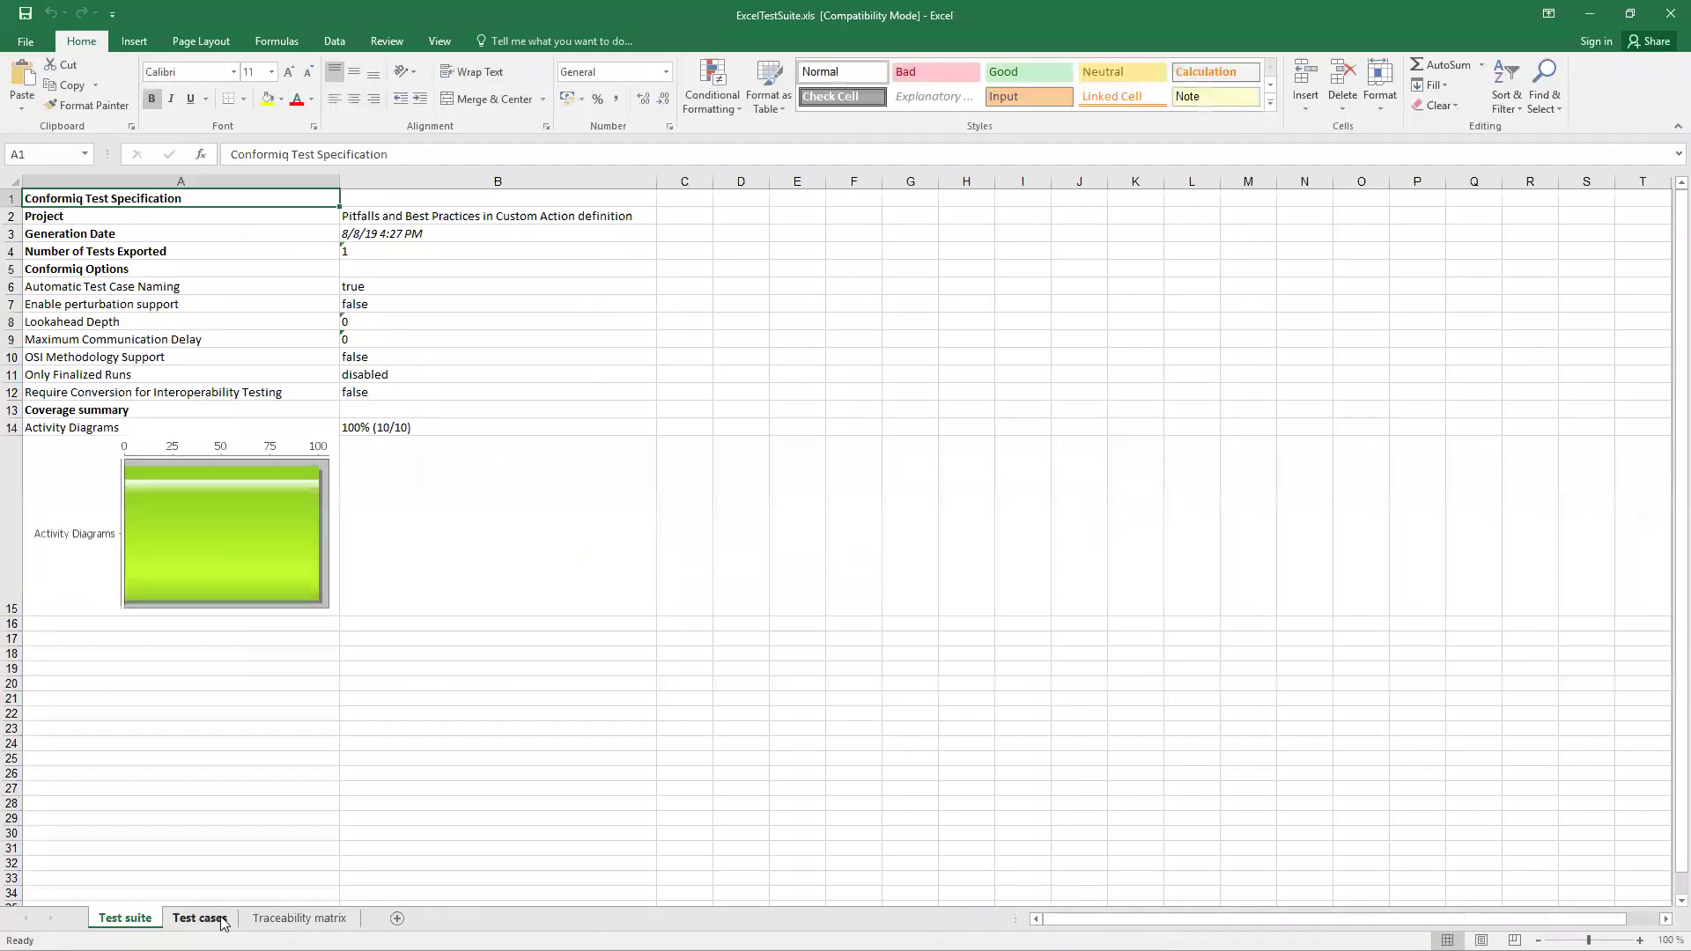
left_click(297, 310)
left_click(294, 325)
left_click(298, 340)
left_click(300, 354)
left_click(302, 366)
left_click(324, 318)
left_click(324, 337)
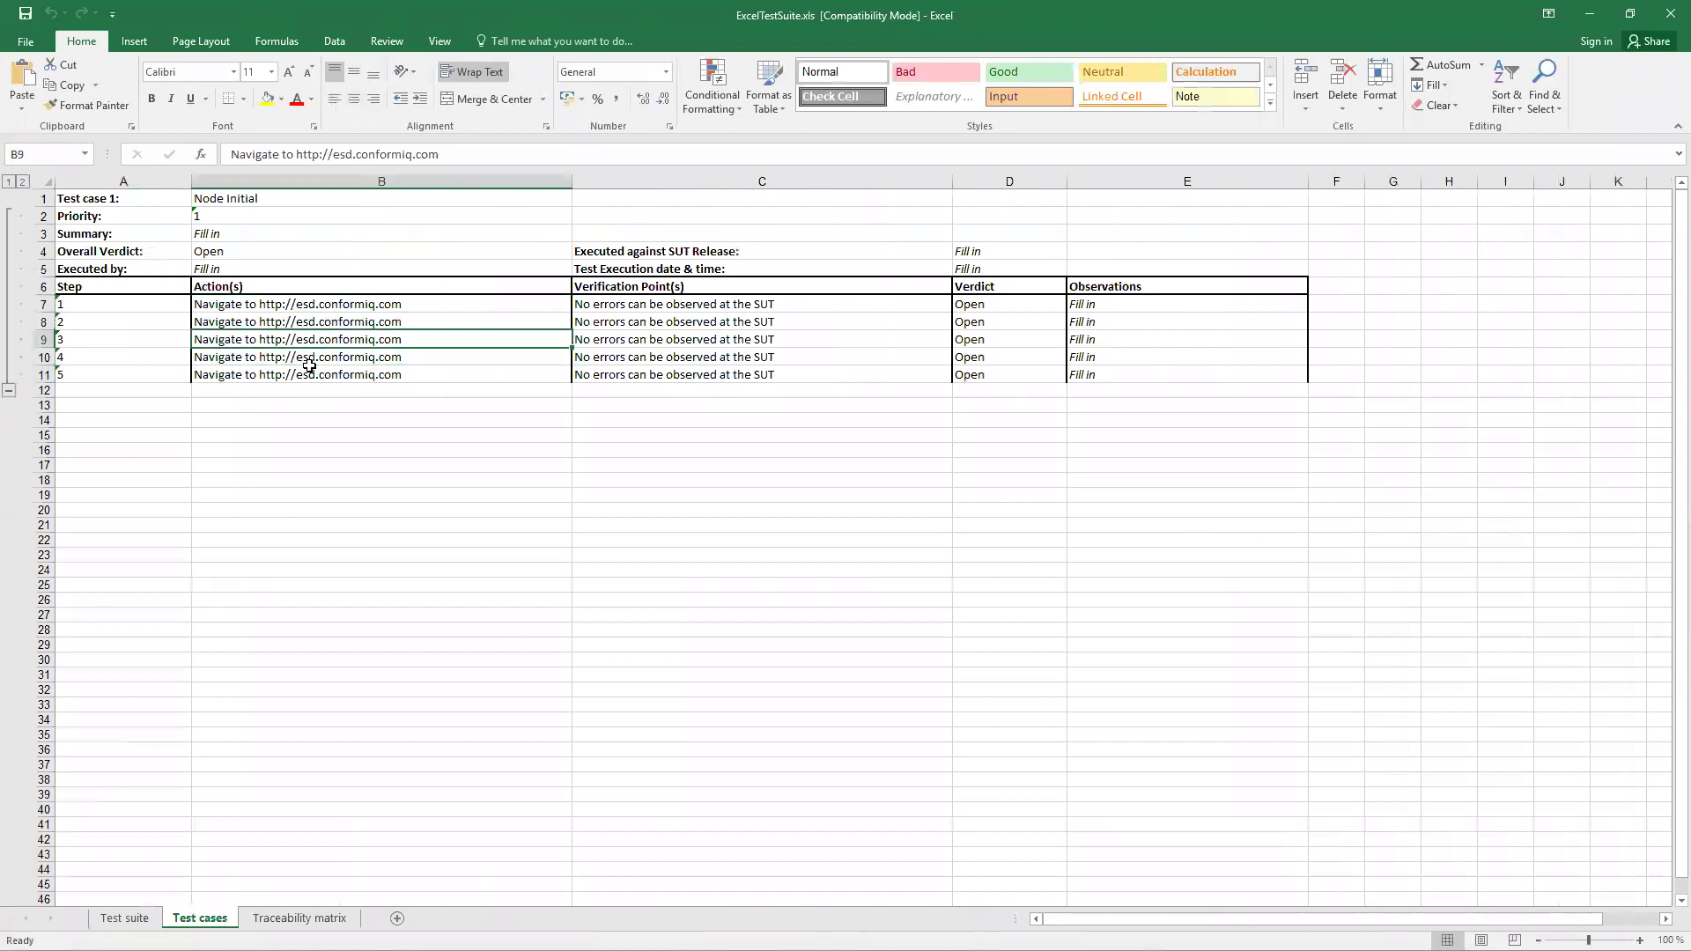
left_click(1667, 15)
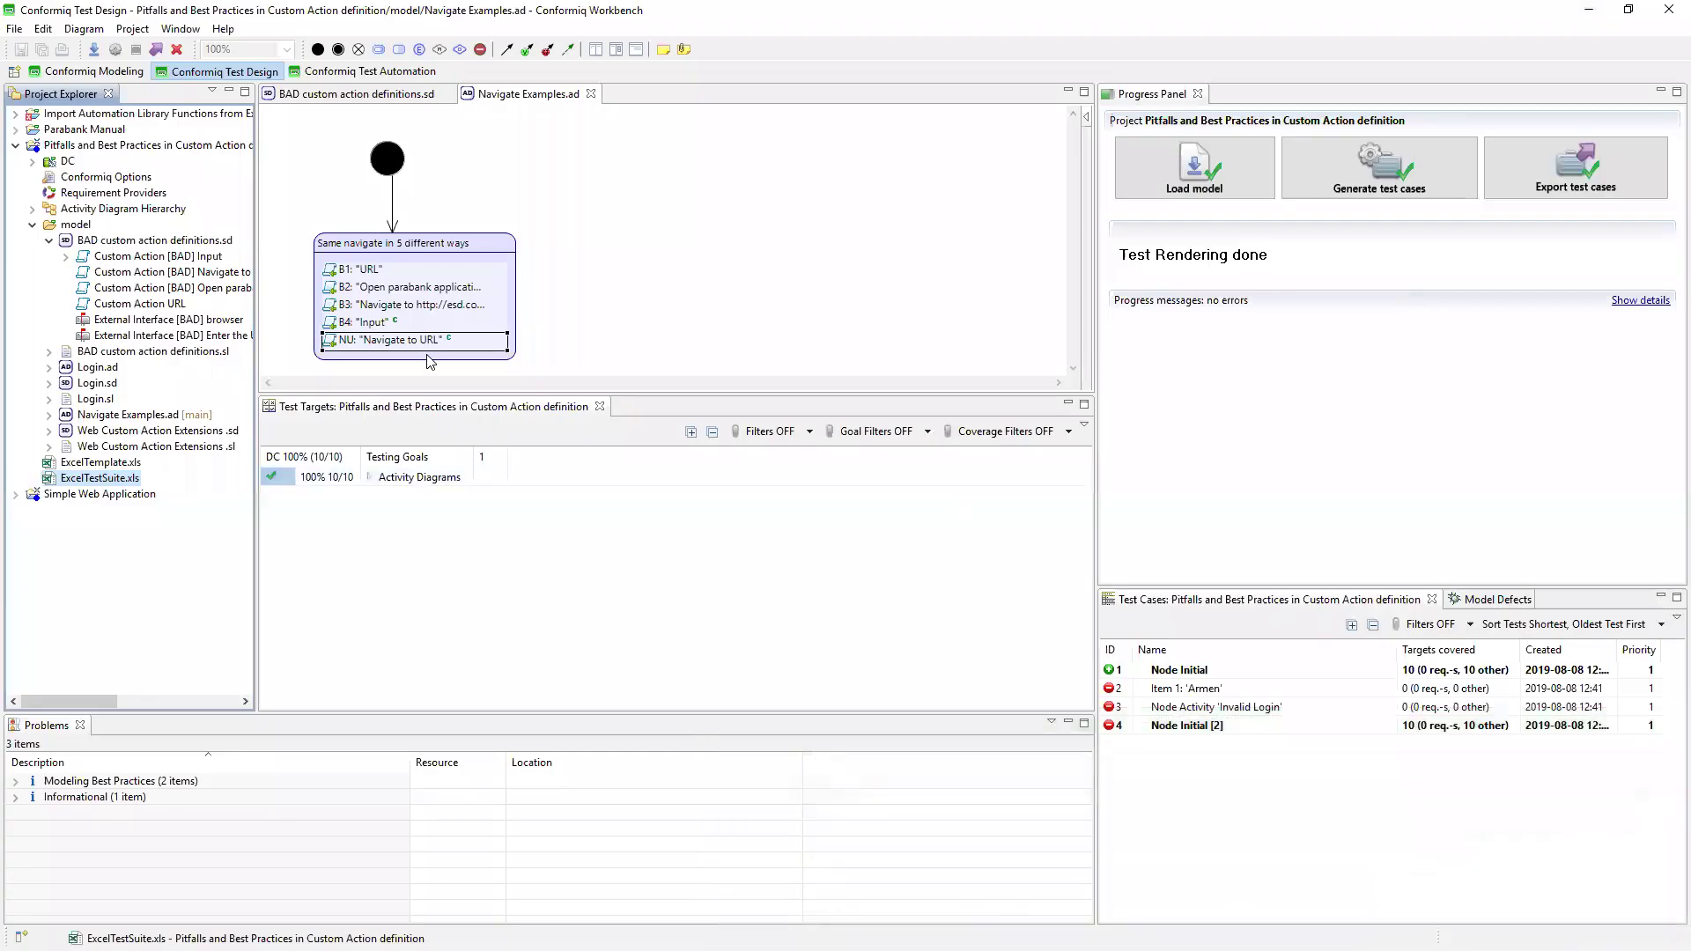
Return to the Conformiq Modeling perspective and examine the [BAD] Enter the URL interface and the URL custom action's textual rendering in BAD custom action definitions.sd.
left_click(377, 94)
left_click(389, 148)
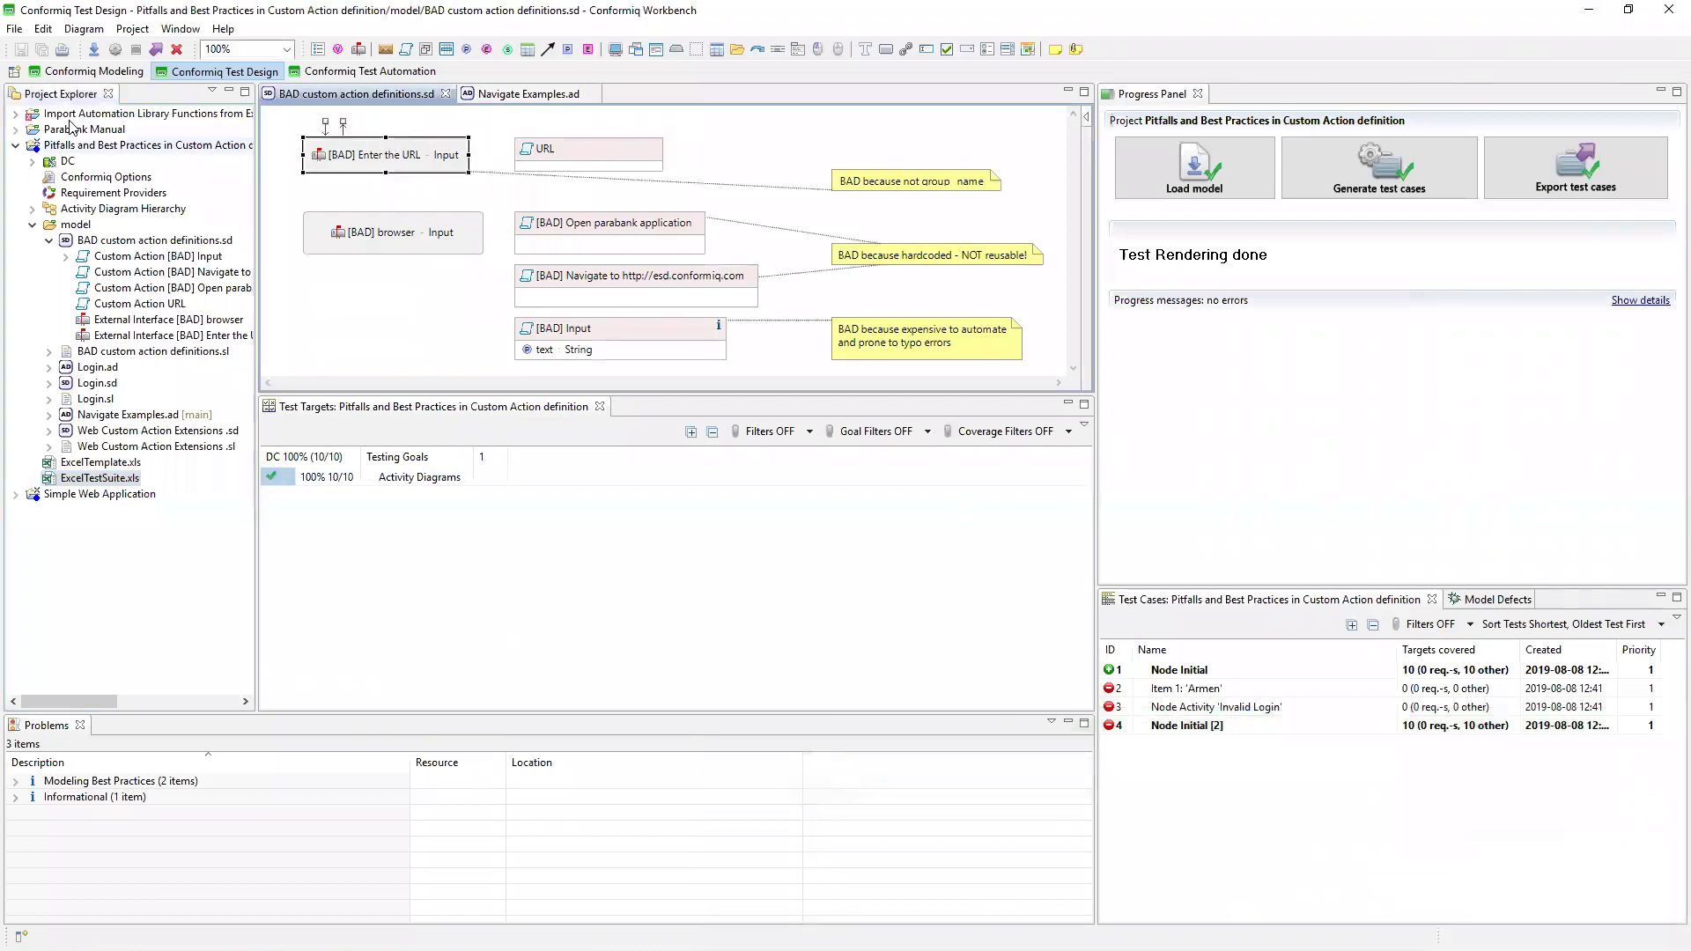
left_click(95, 71)
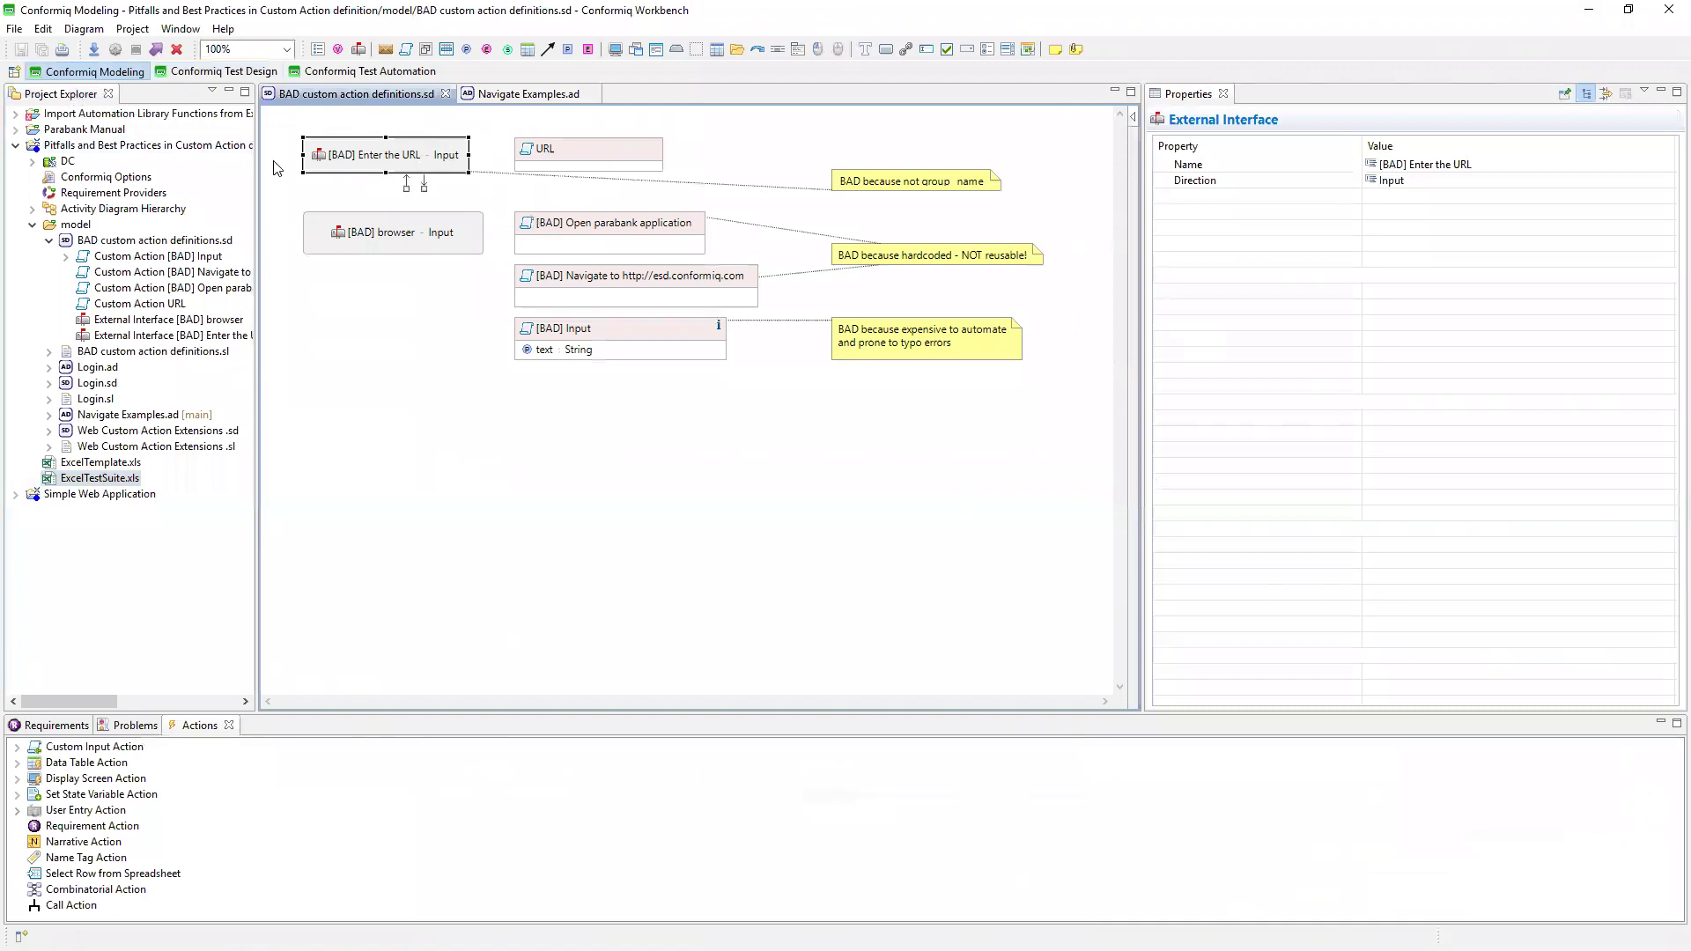
mouse_move(372, 165)
left_click(556, 146)
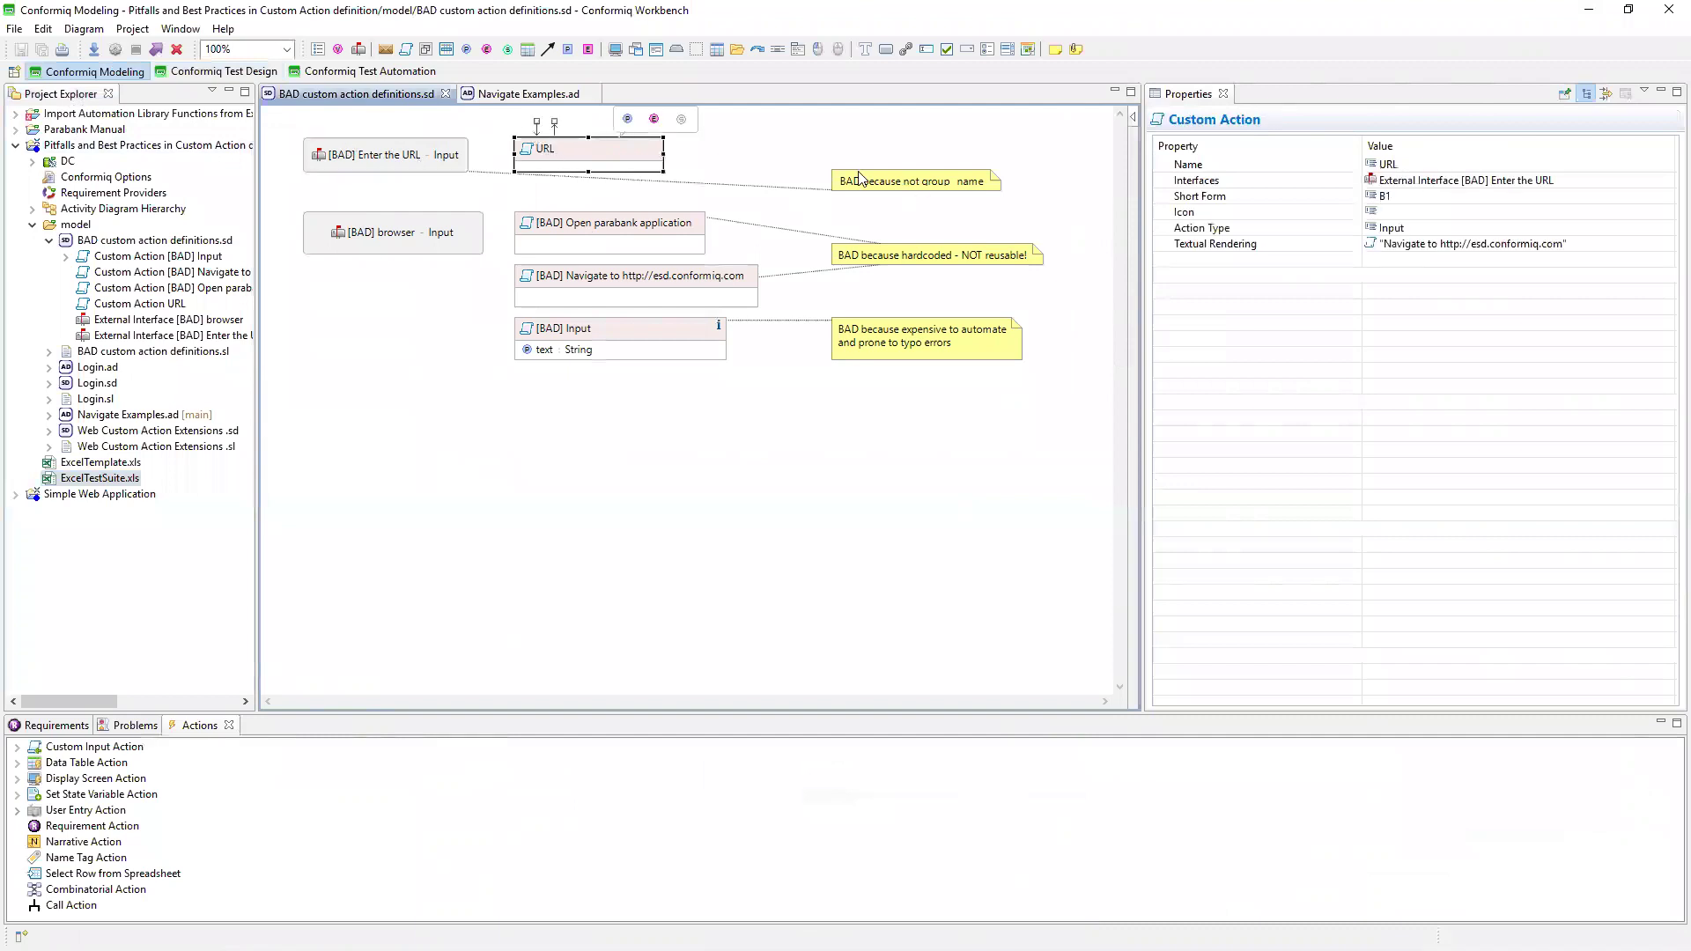
left_click(1472, 246)
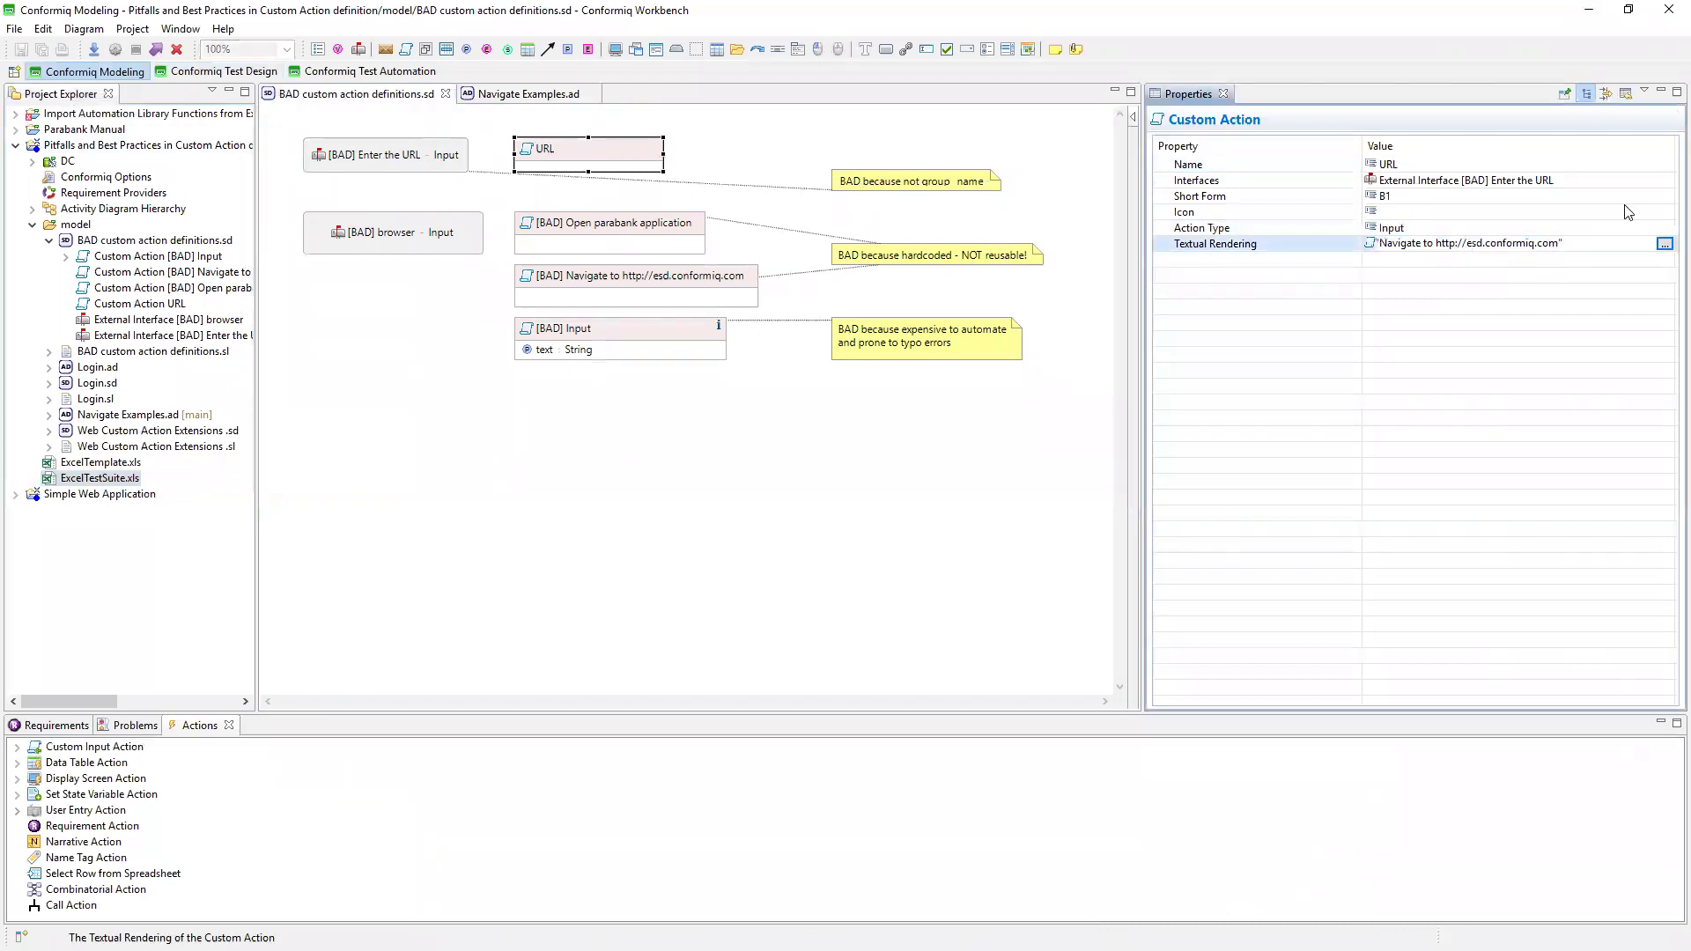
left_click(1502, 278)
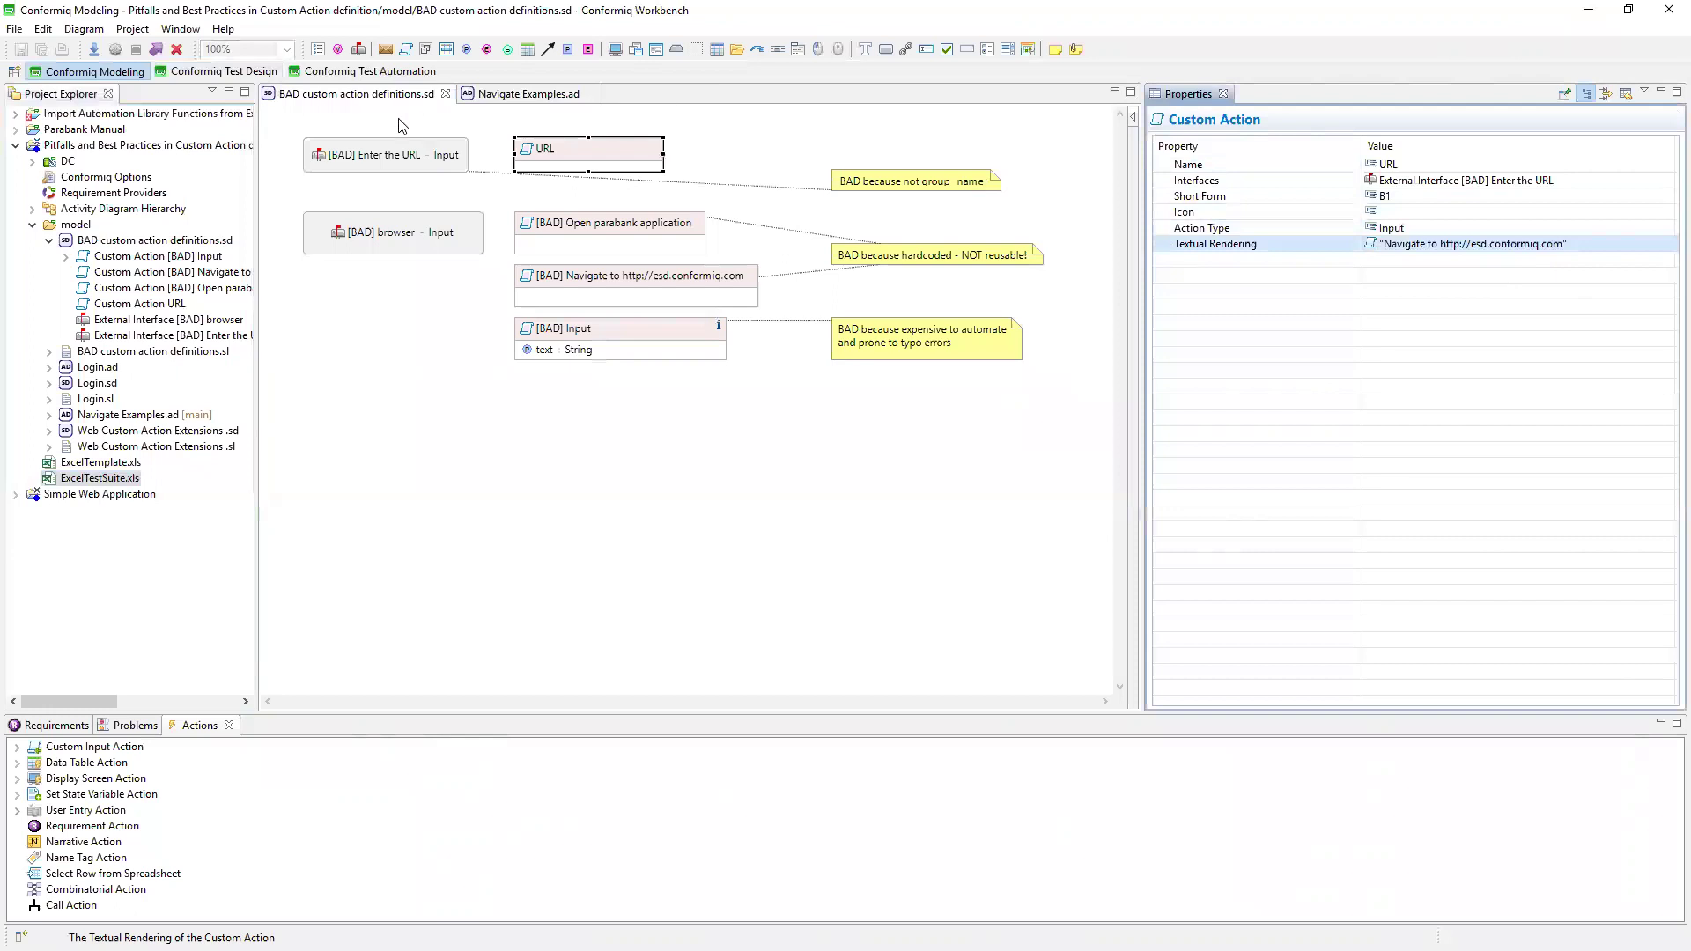
left_click(408, 152)
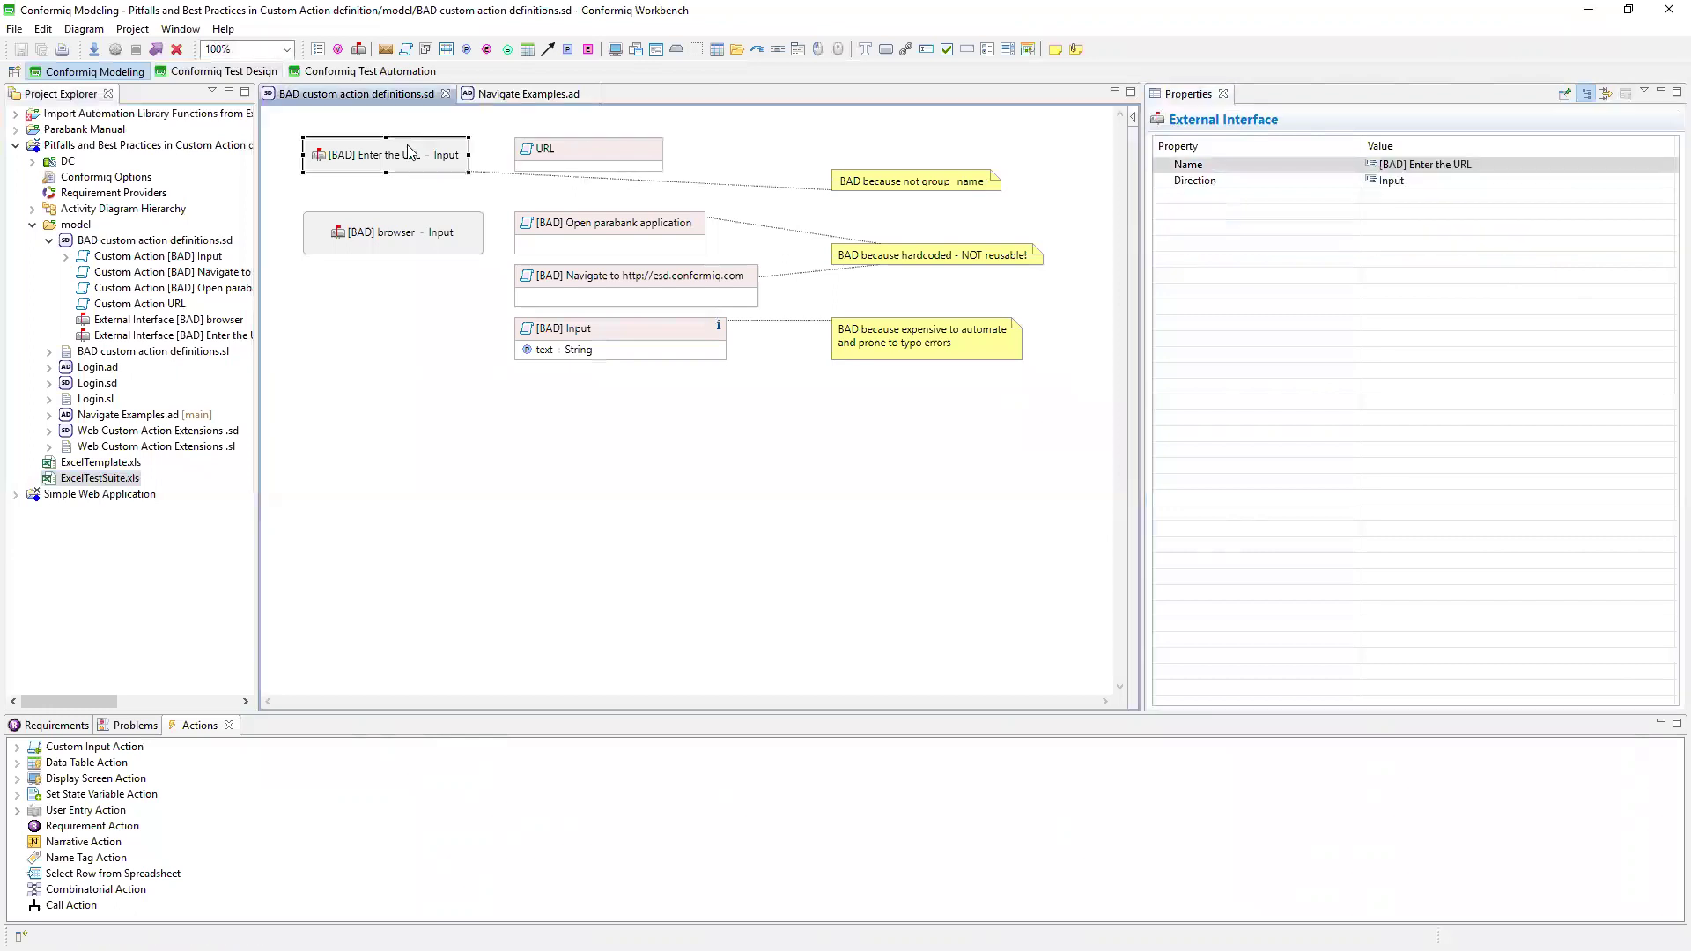
left_click(418, 254)
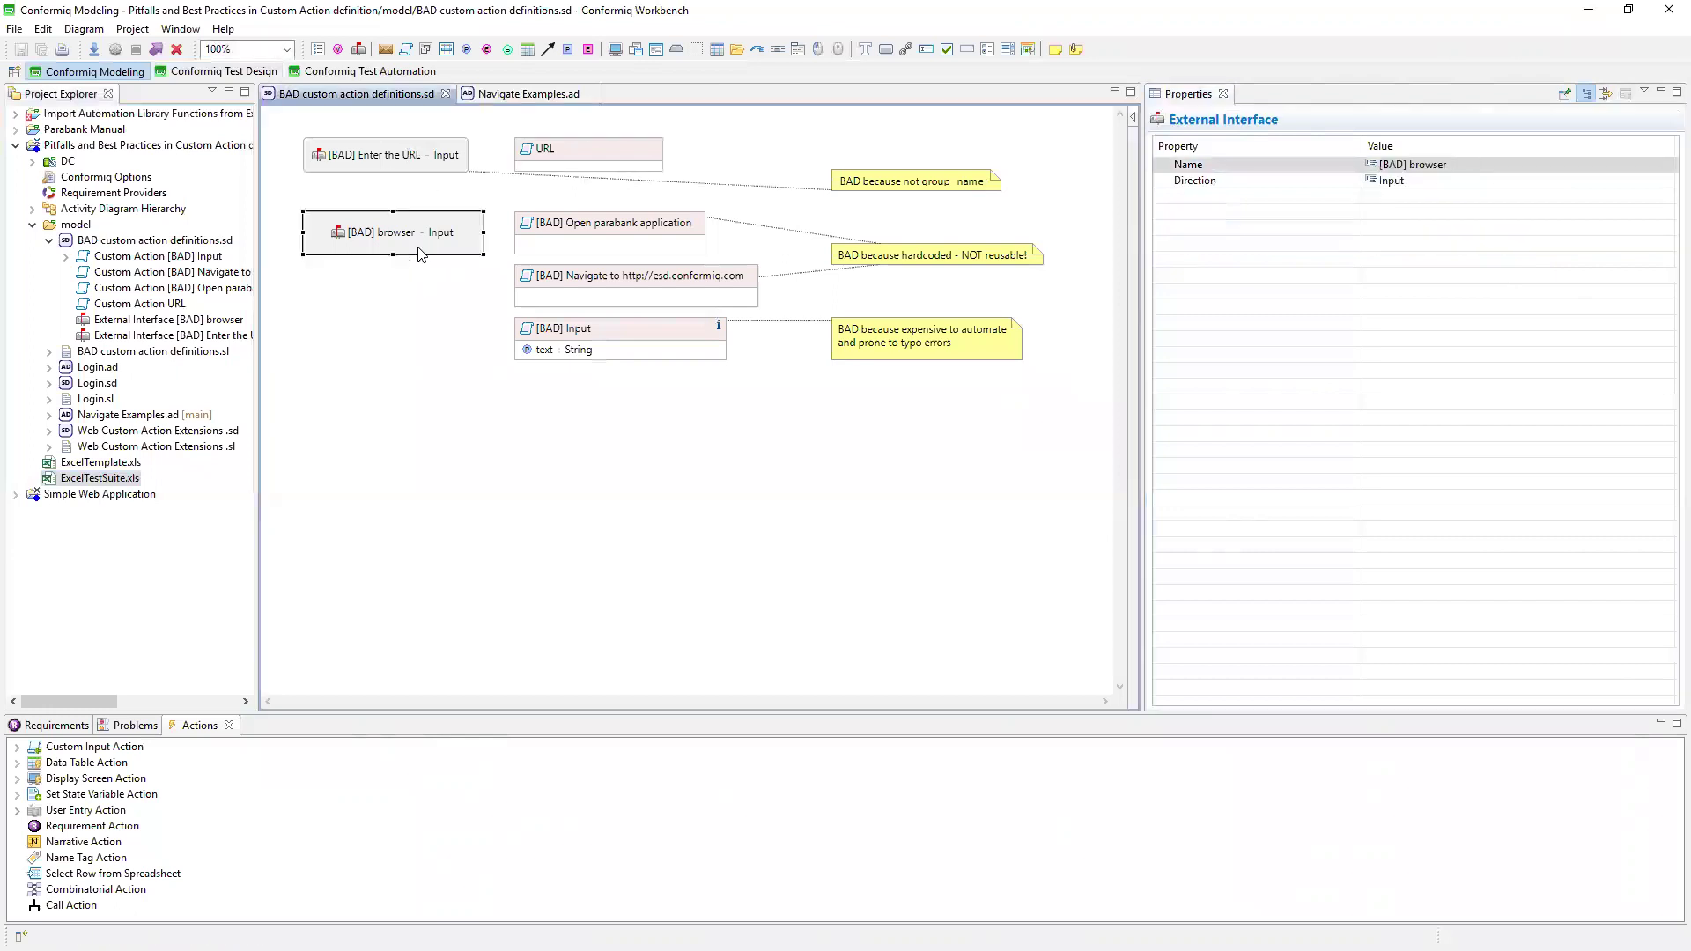
left_click(616, 231)
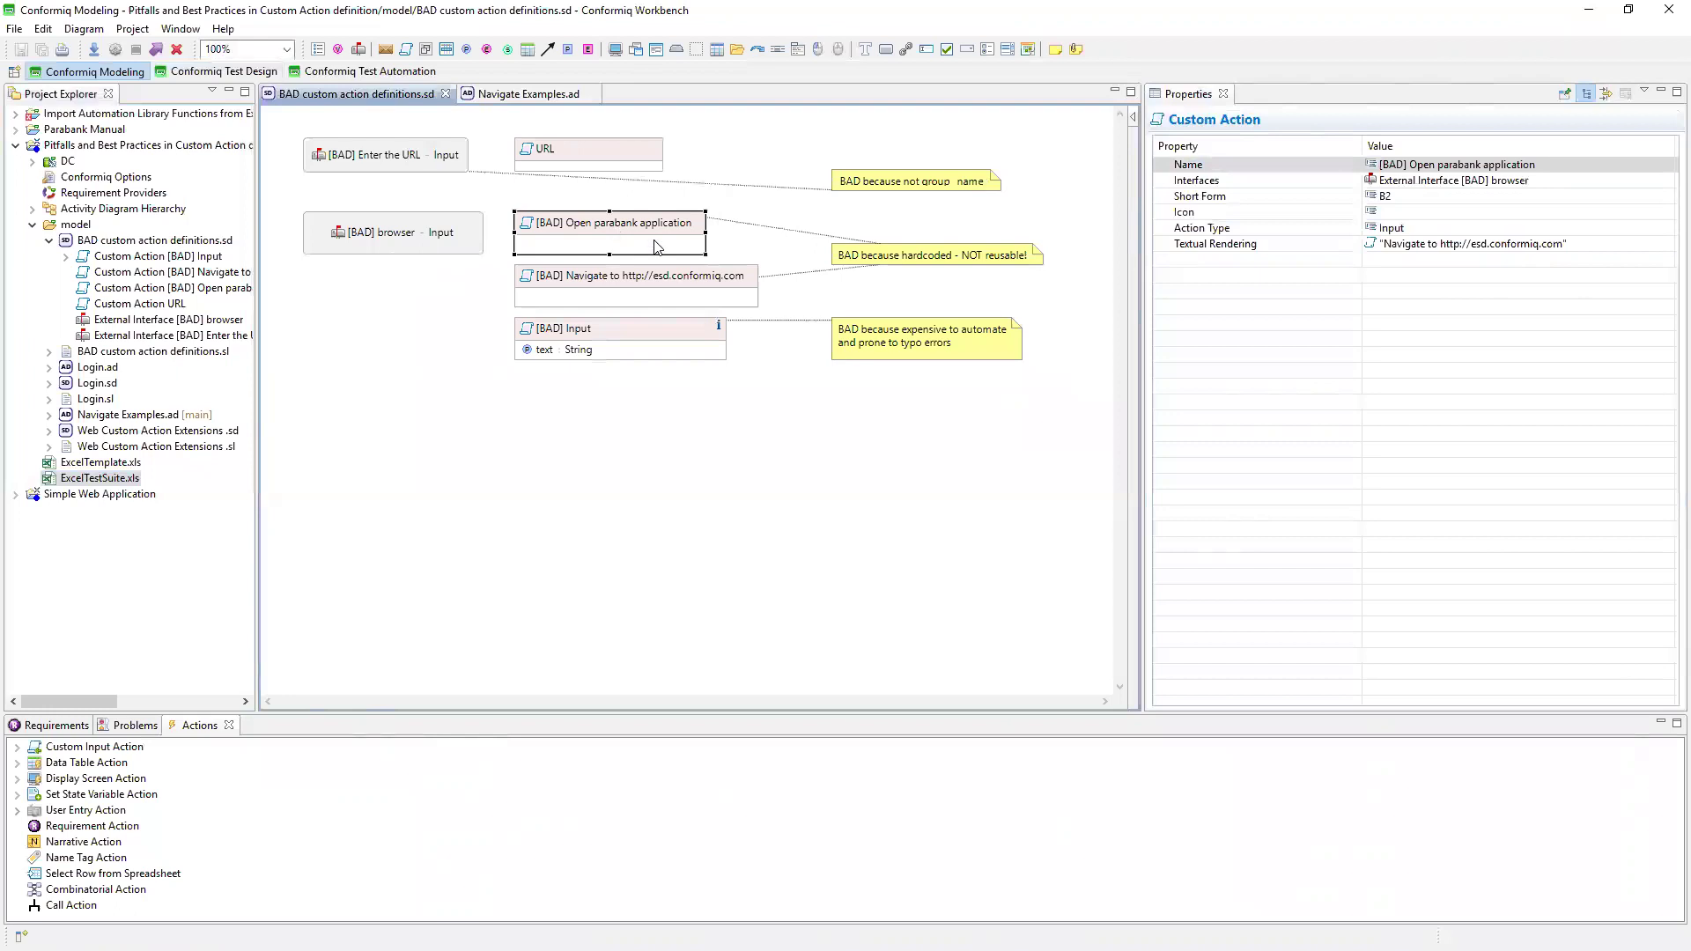
left_click(639, 295)
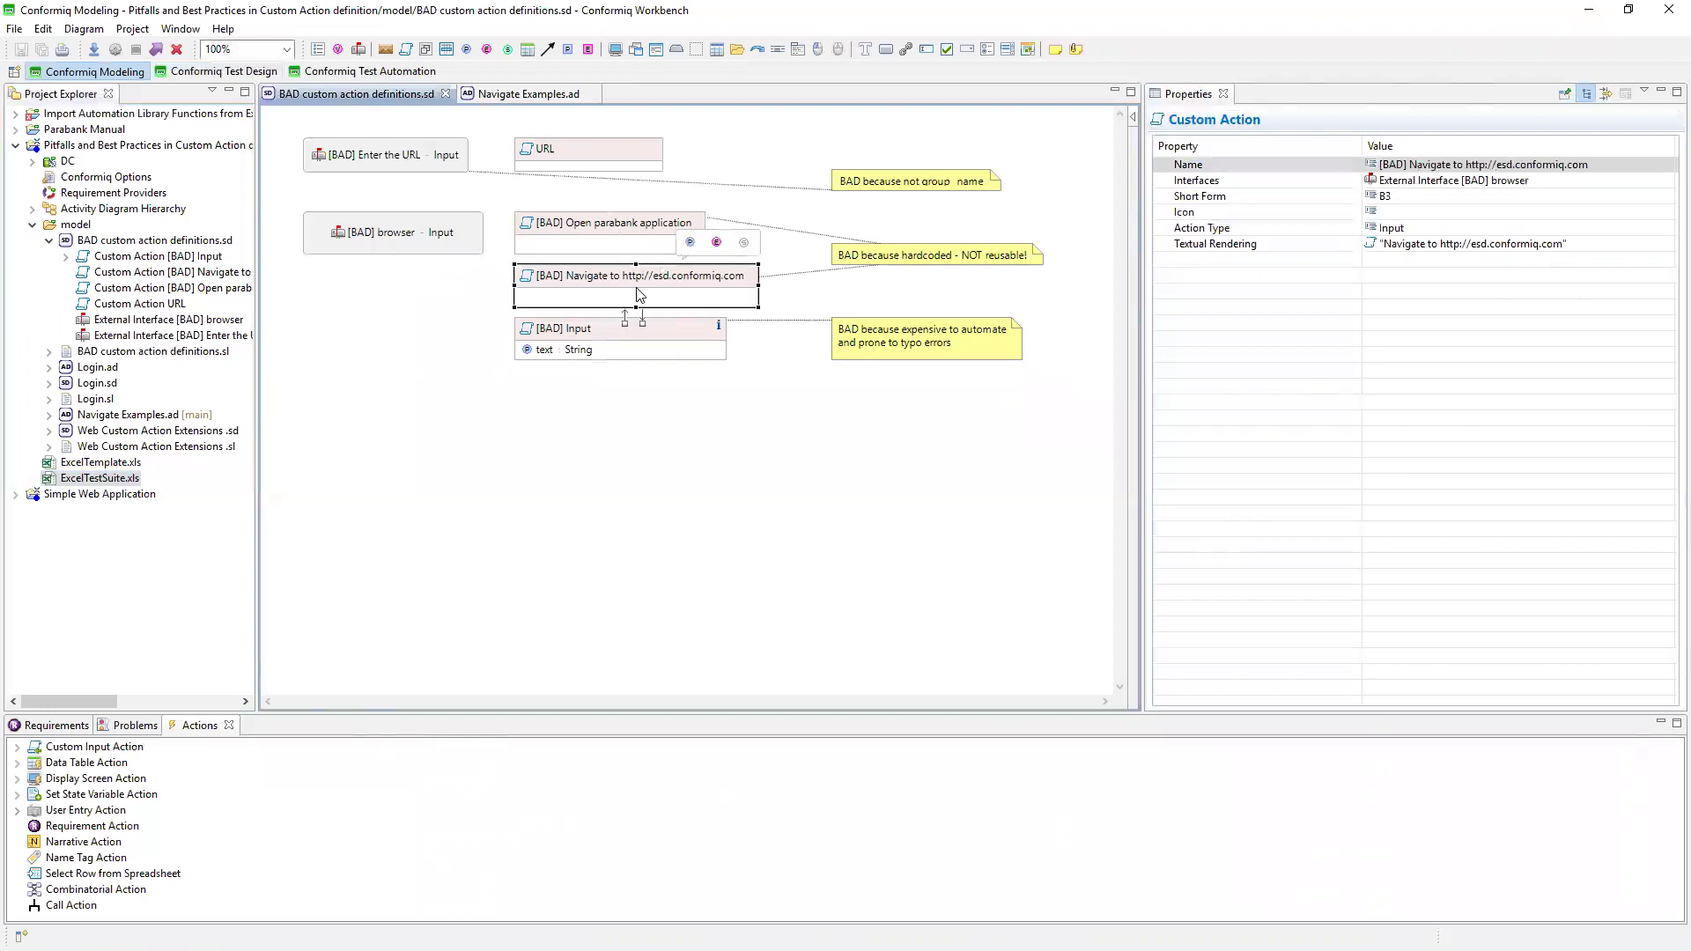
left_click(609, 227)
left_click(616, 280)
left_click(629, 231)
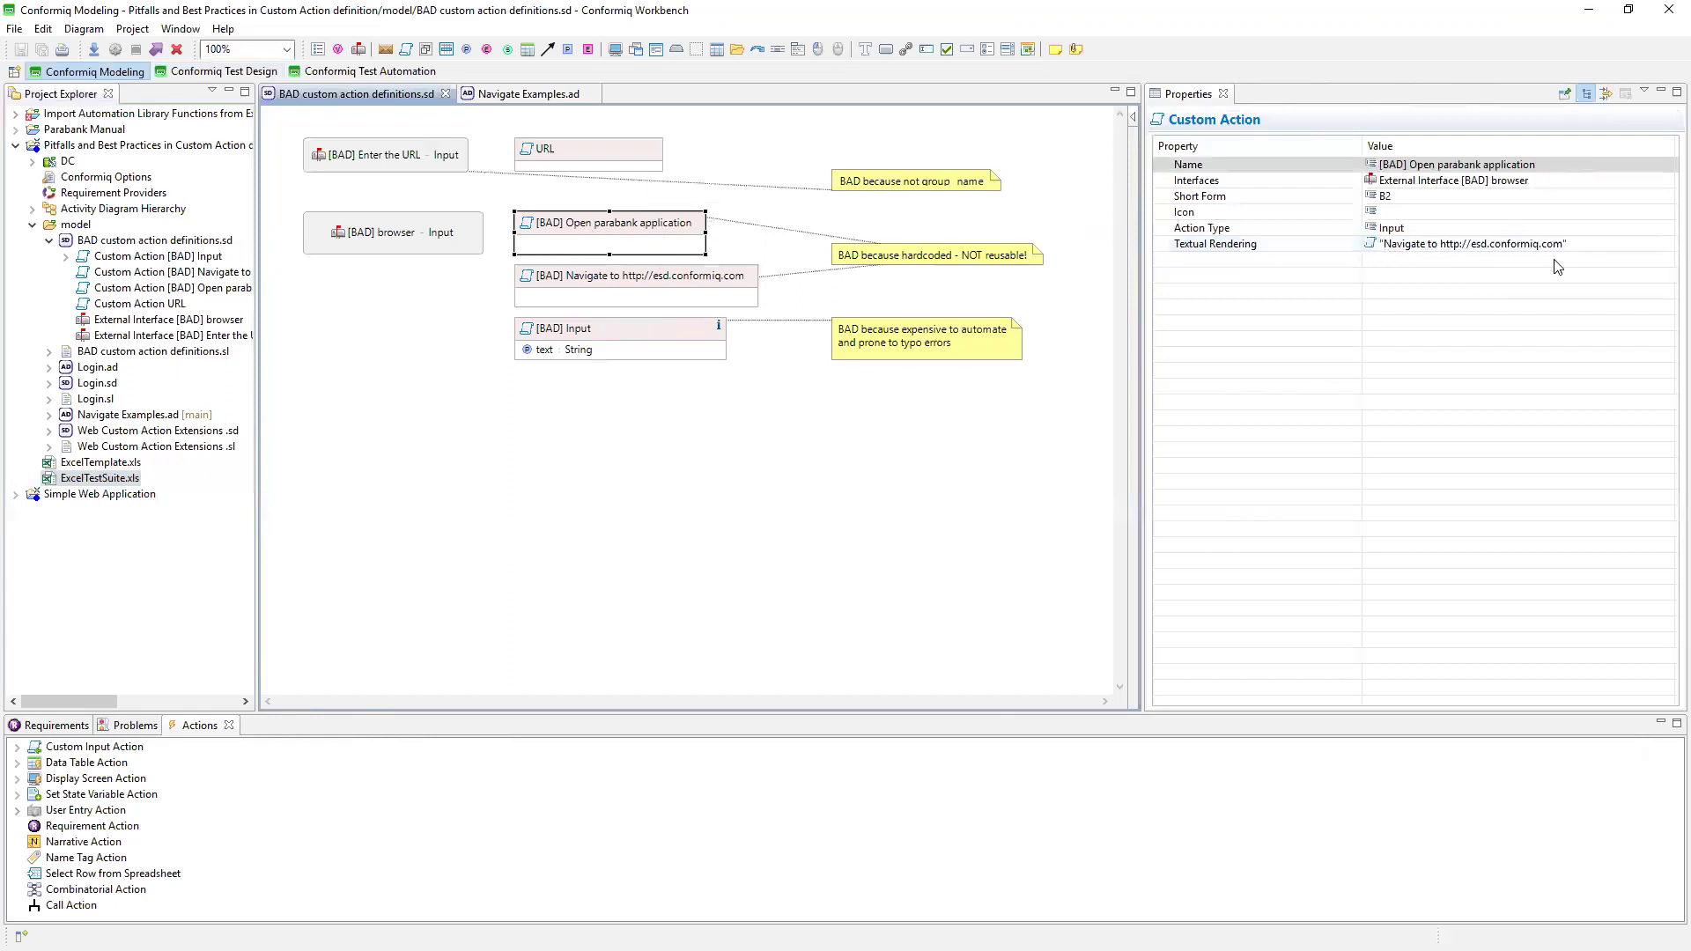
left_click(715, 277)
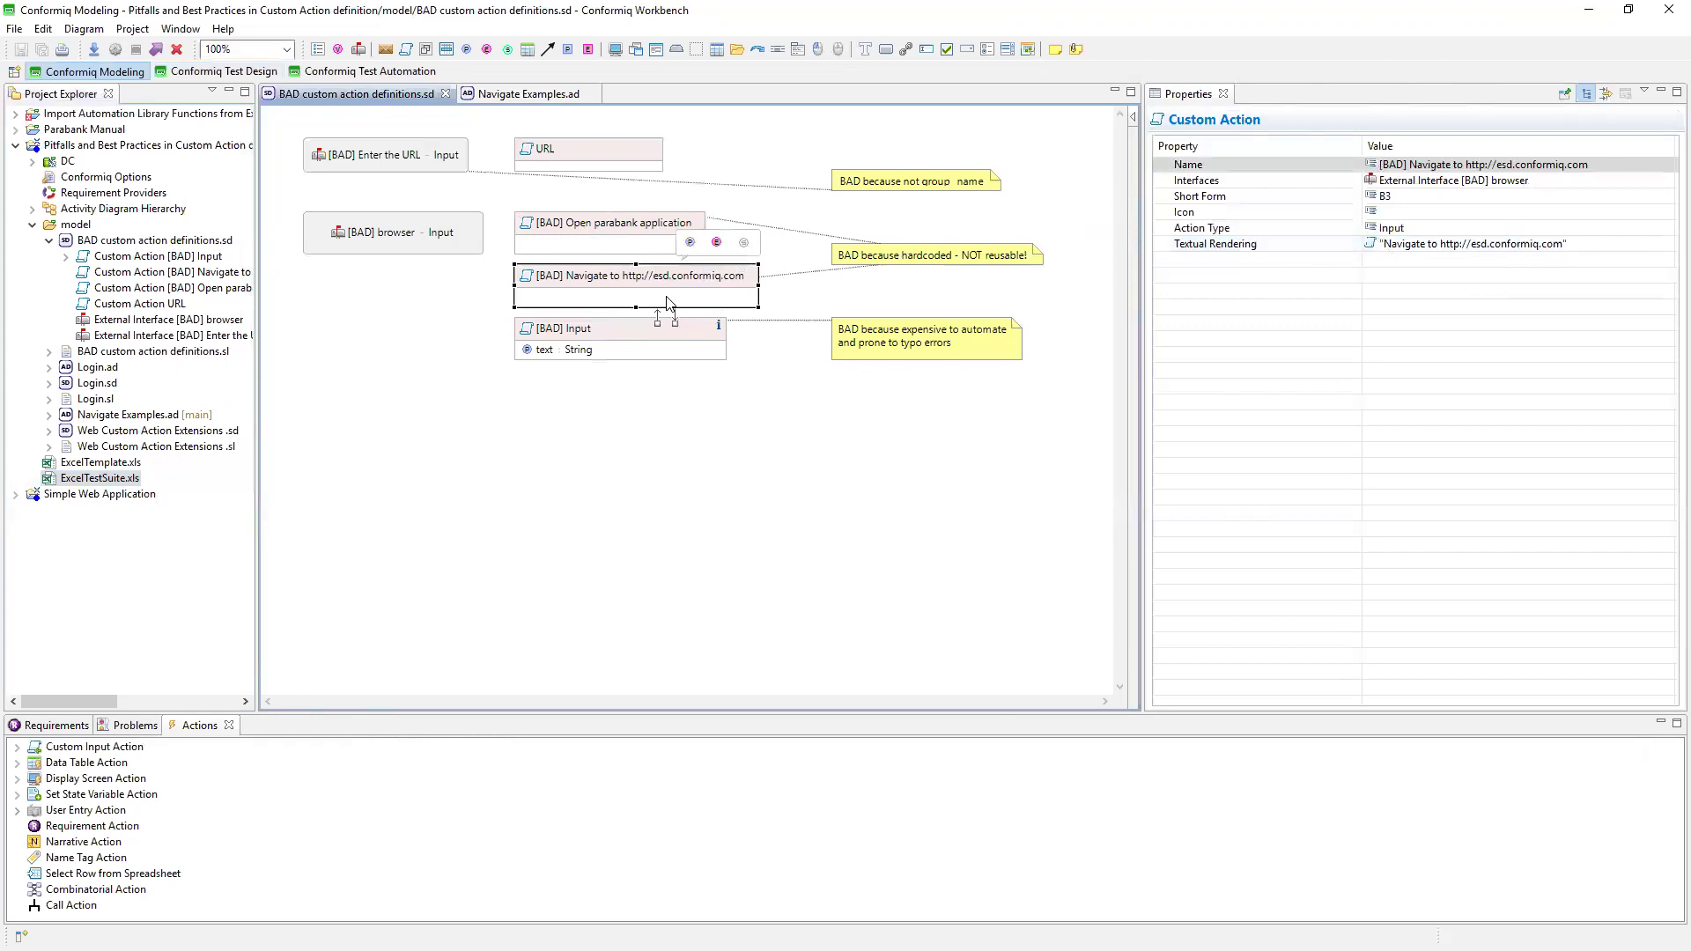
left_click(572, 339)
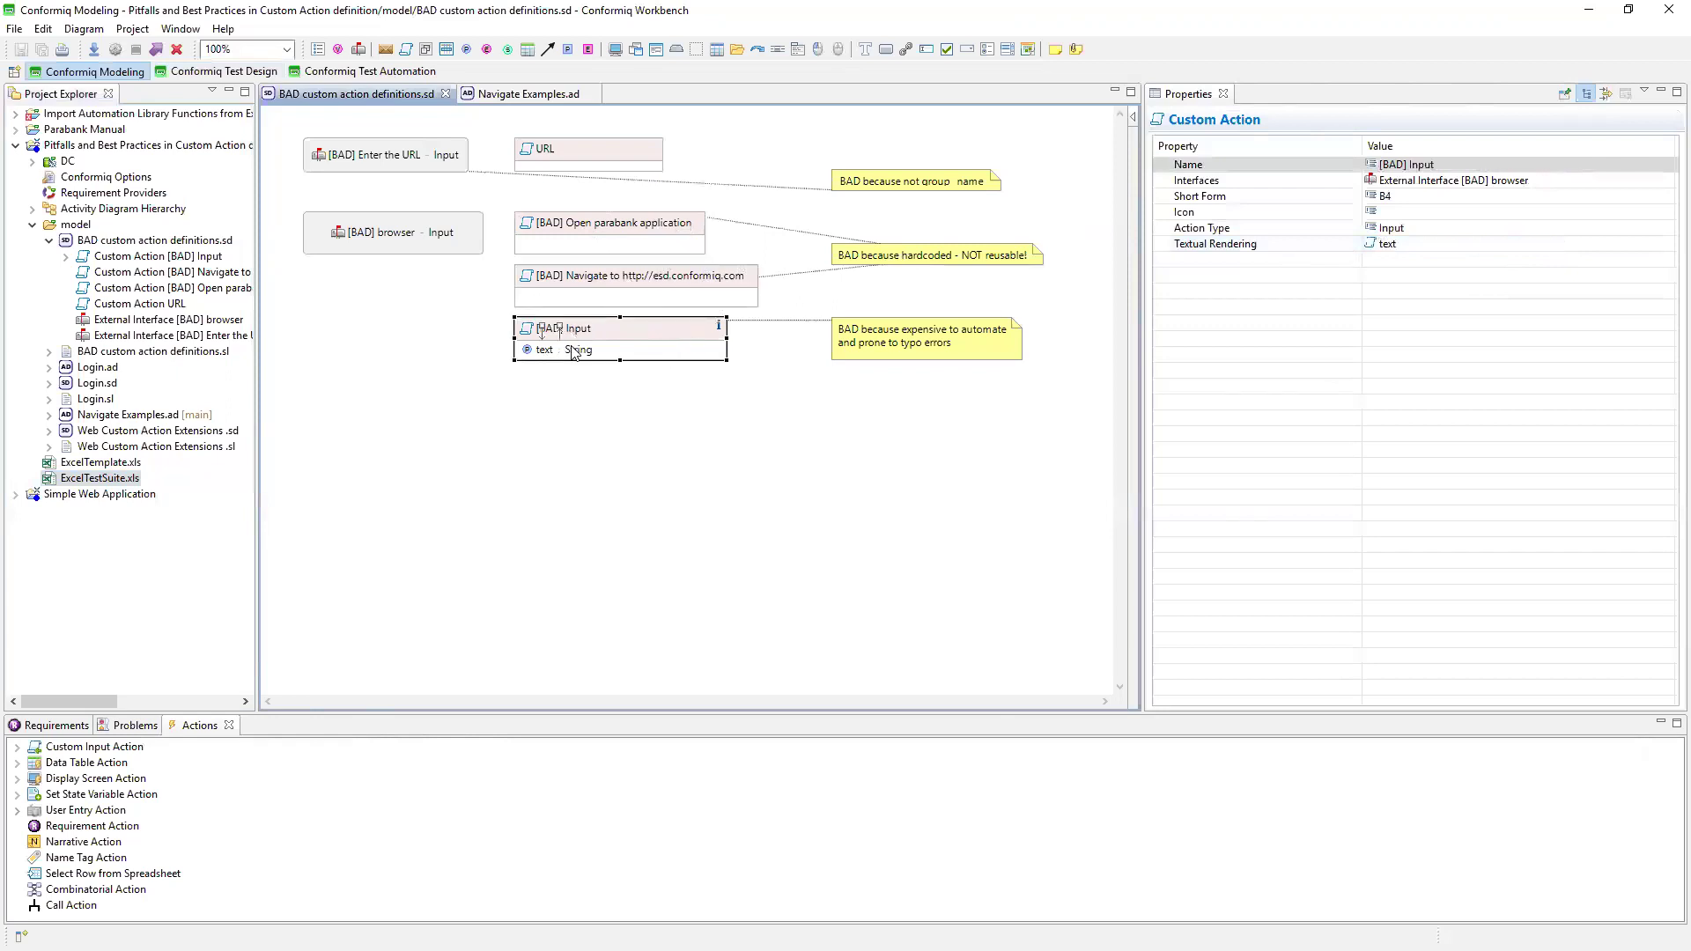
Open Web Custom Action Extensions .sd and inspect the properties of the Navigate to URL custom action.
left_click(498, 94)
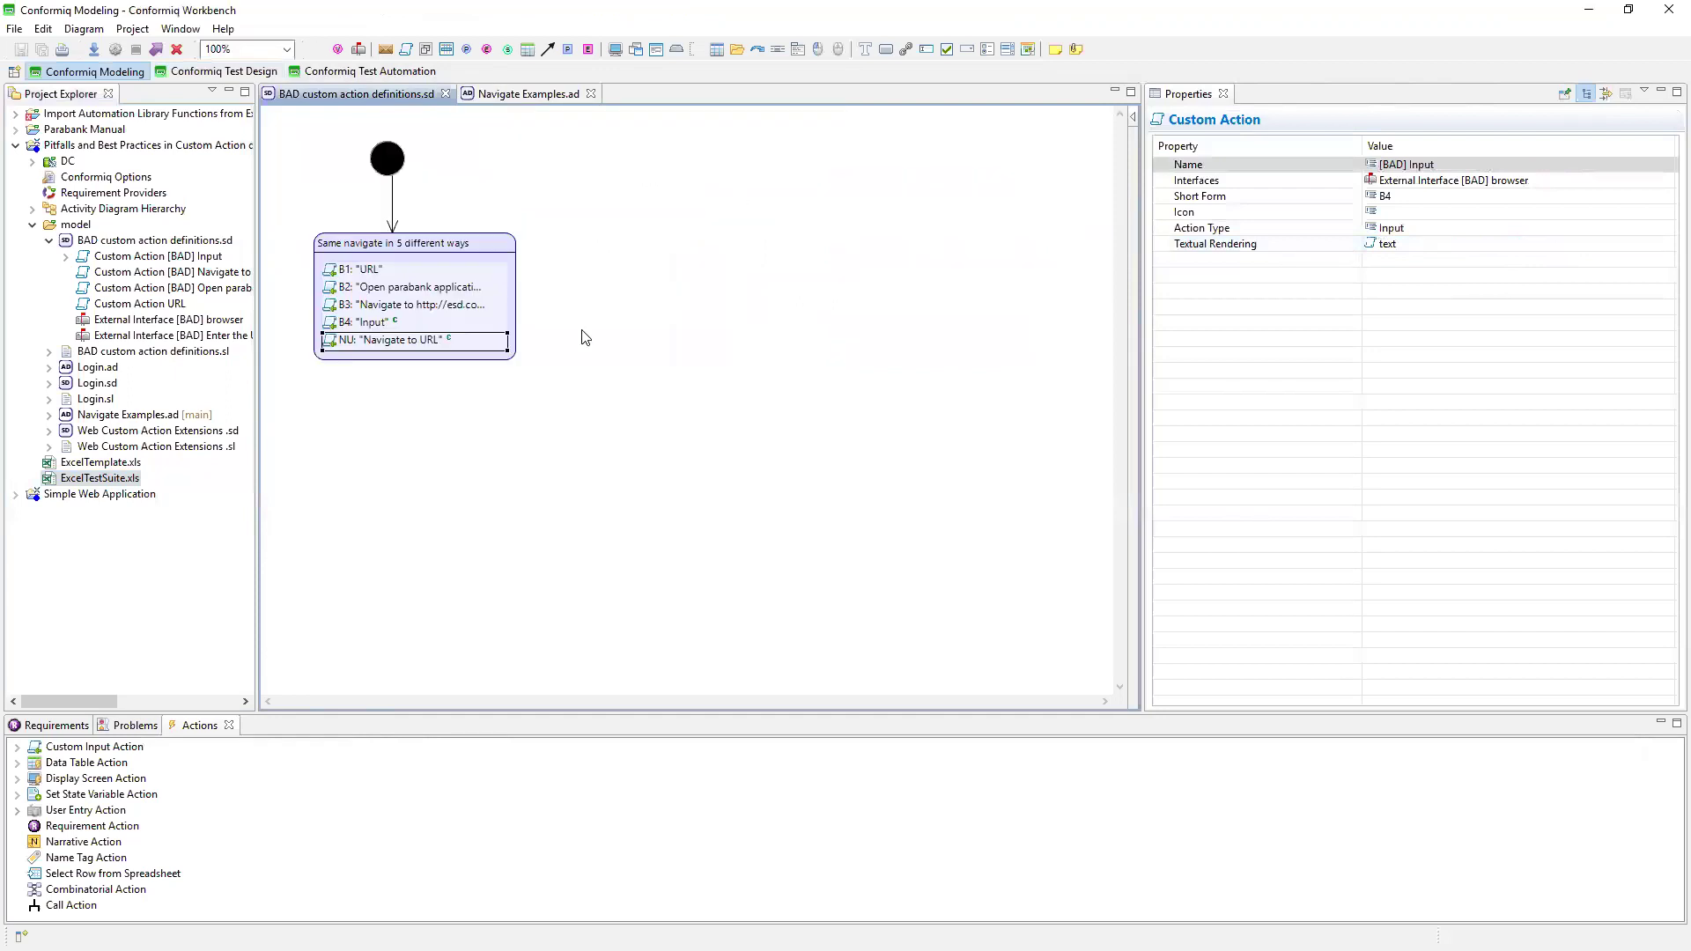
double_click(106, 430)
left_click(506, 161)
left_click(508, 143)
mouse_move(507, 144)
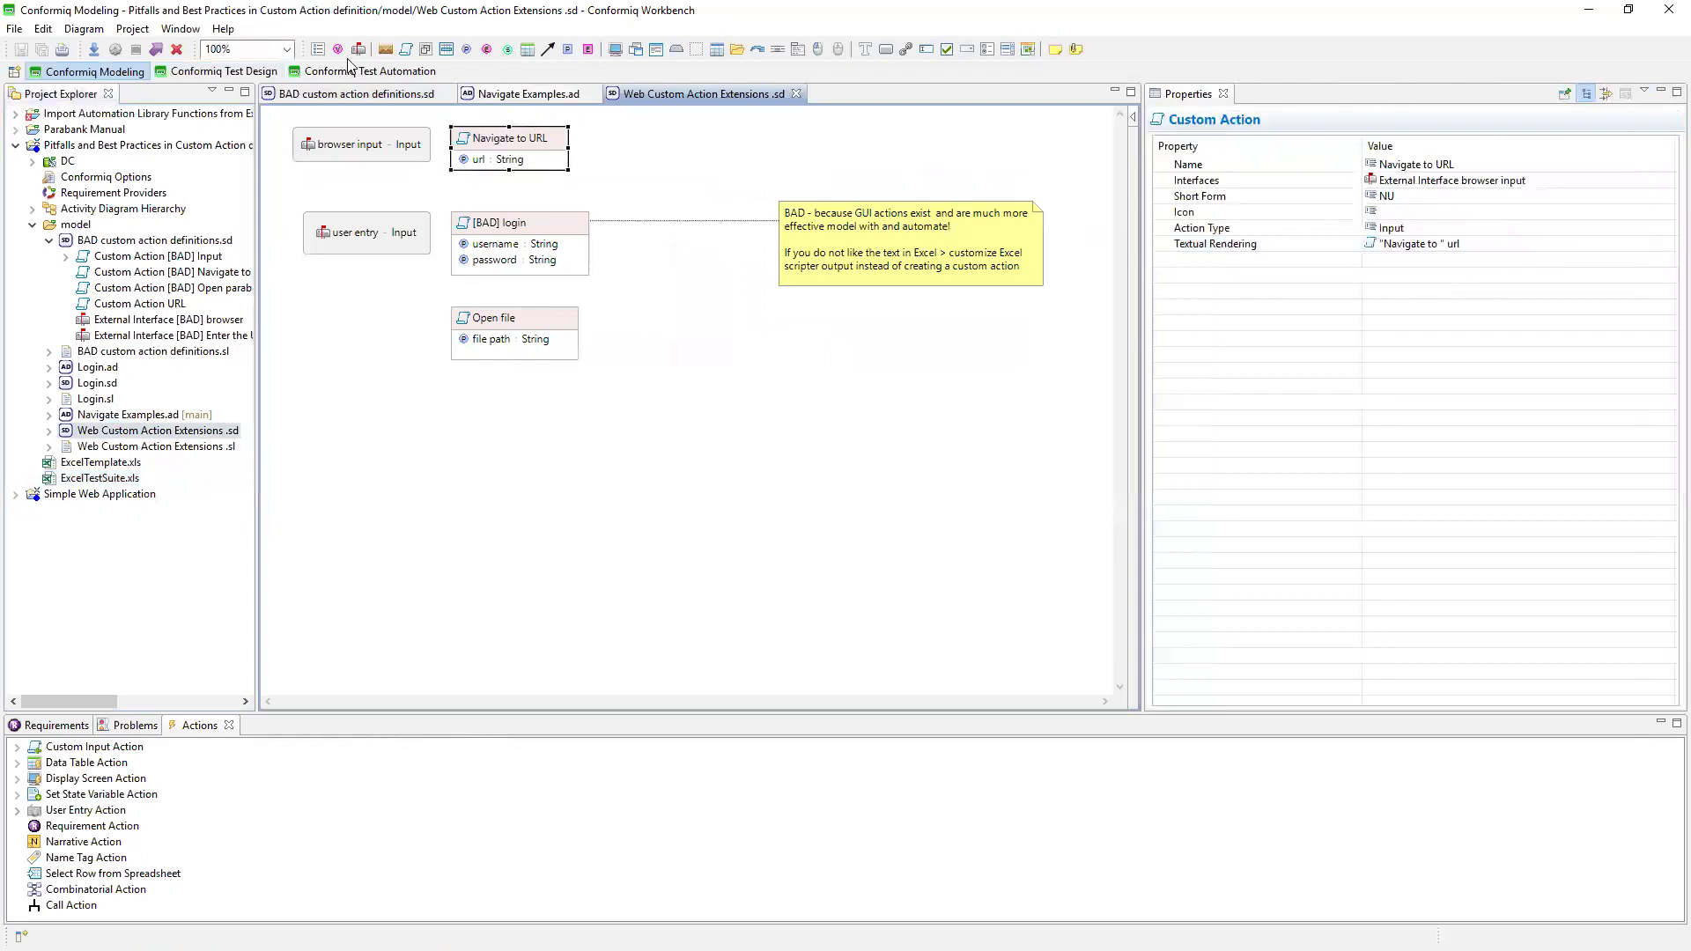
Review the [BAD] Input custom action definition and inspect the text value of its use in Navigate Examples.ad.
left_click(356, 94)
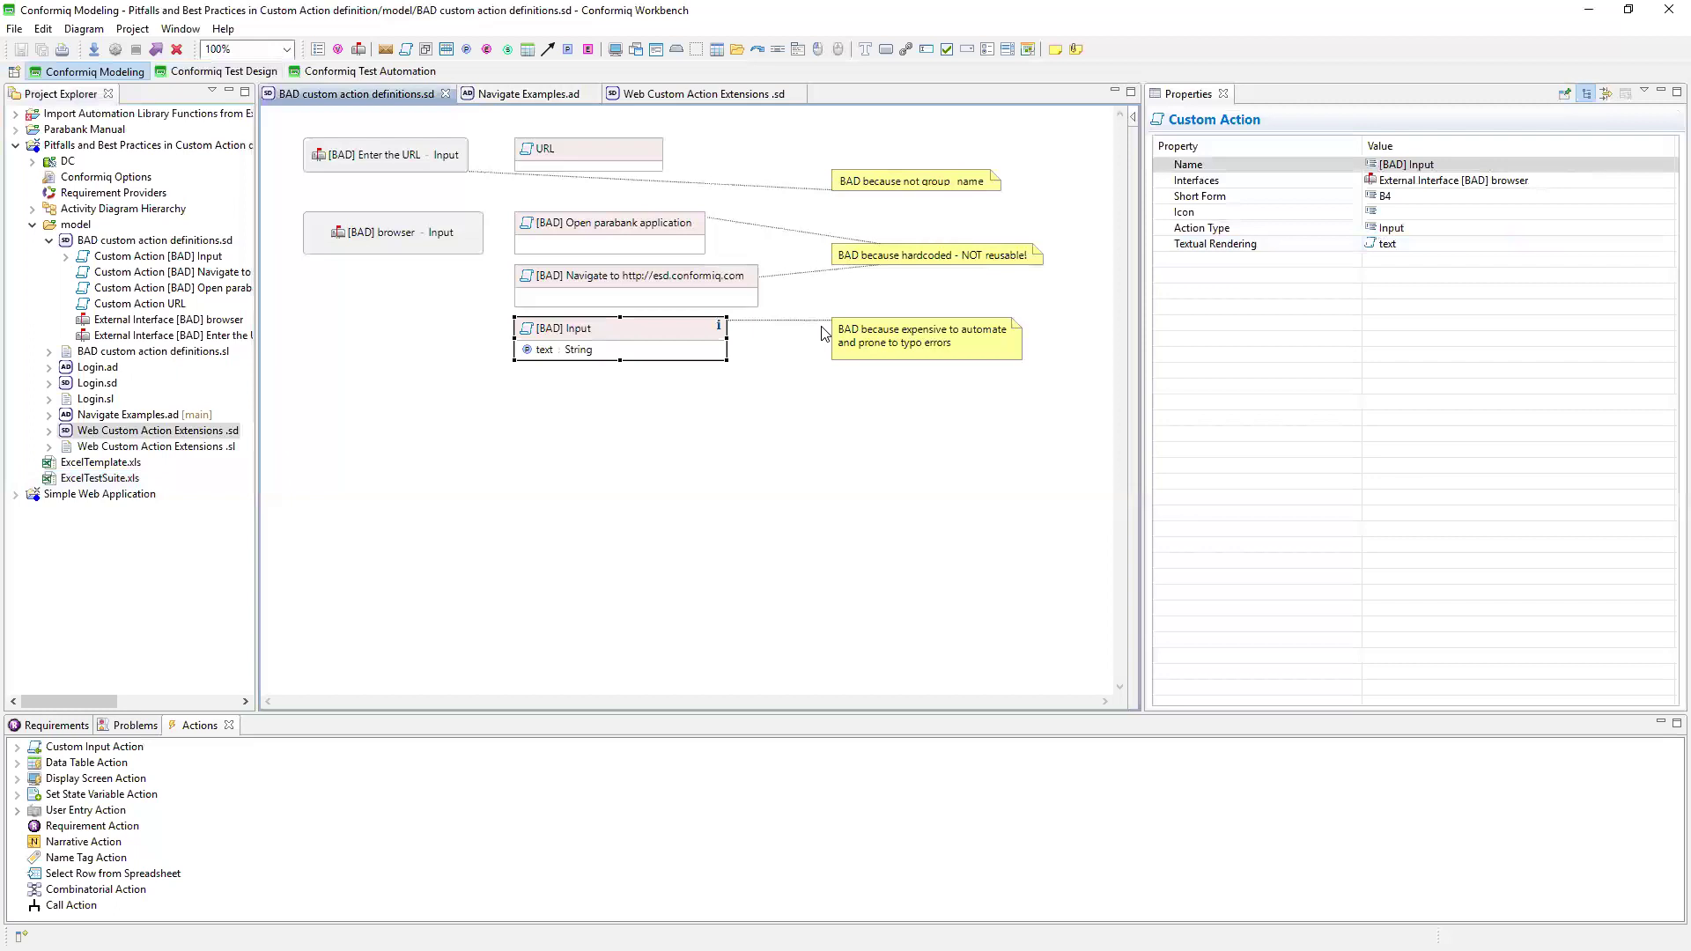
left_click(591, 349)
left_click(591, 346)
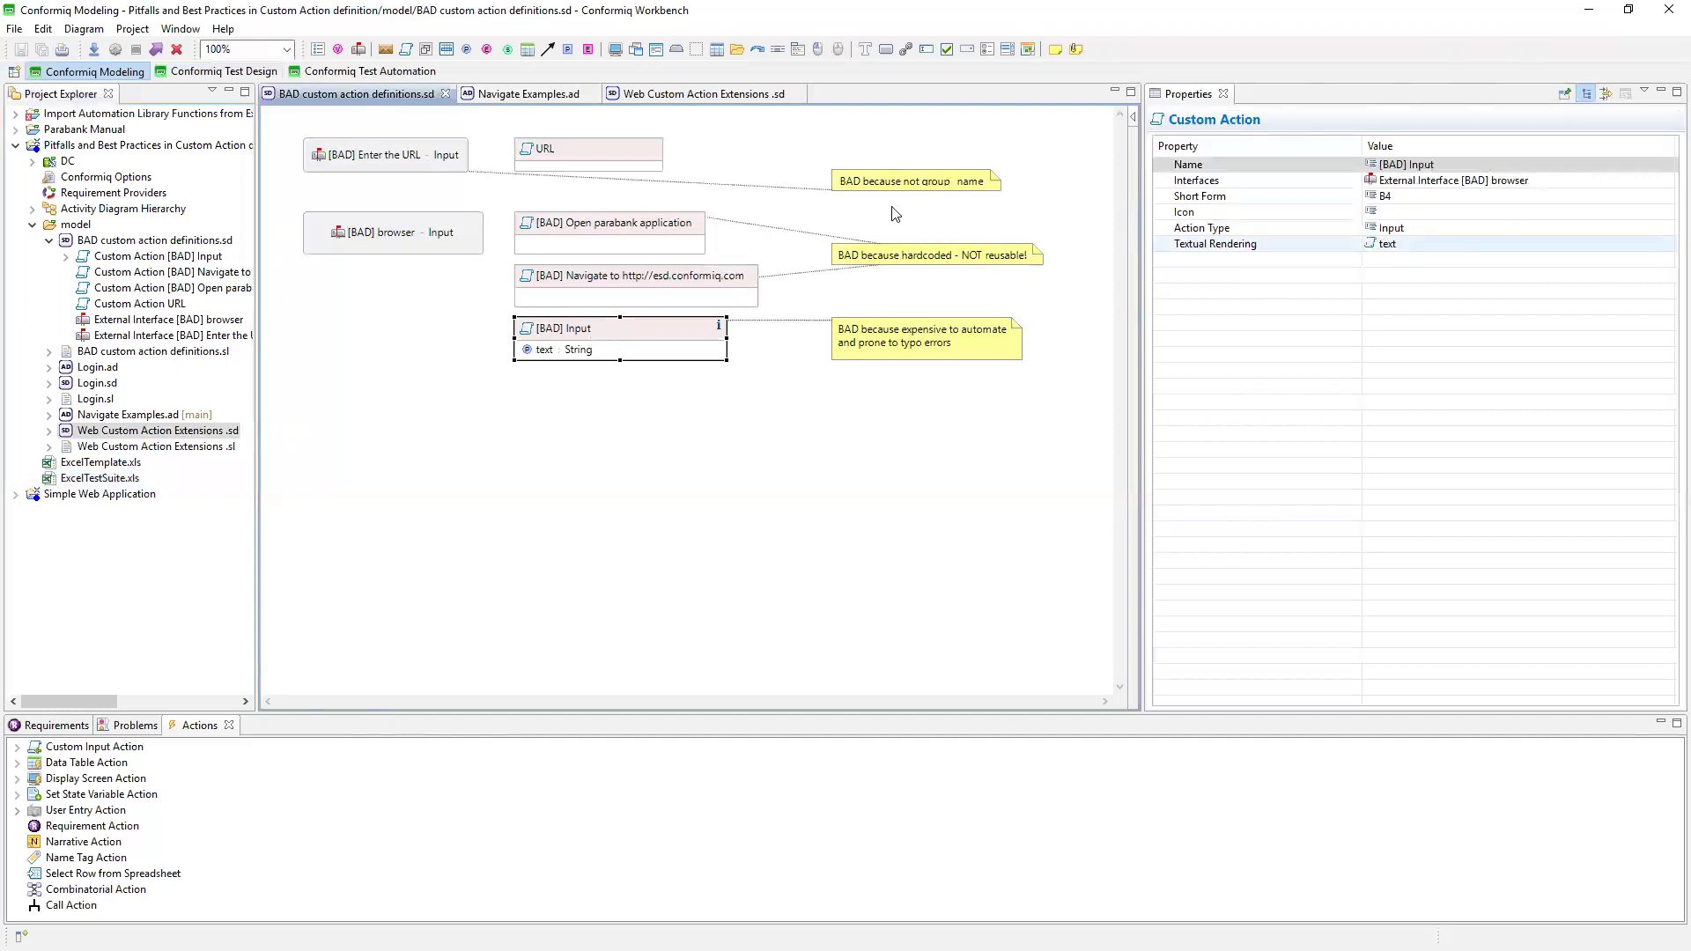
left_click(525, 94)
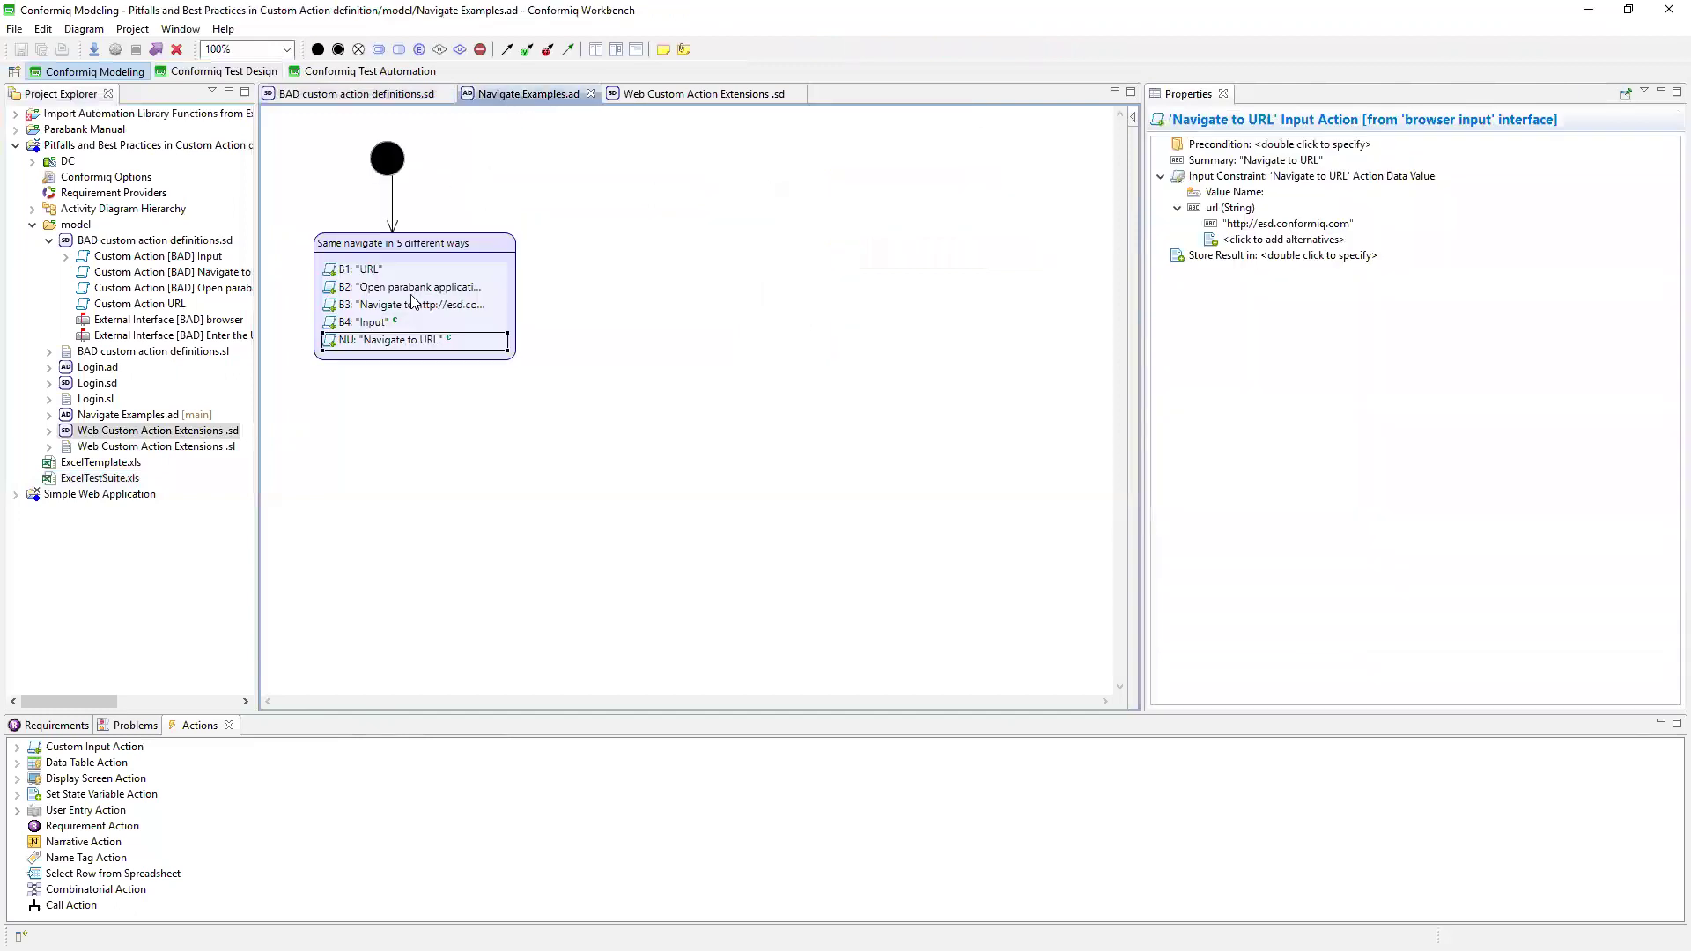
left_click(394, 323)
double_click(1284, 223)
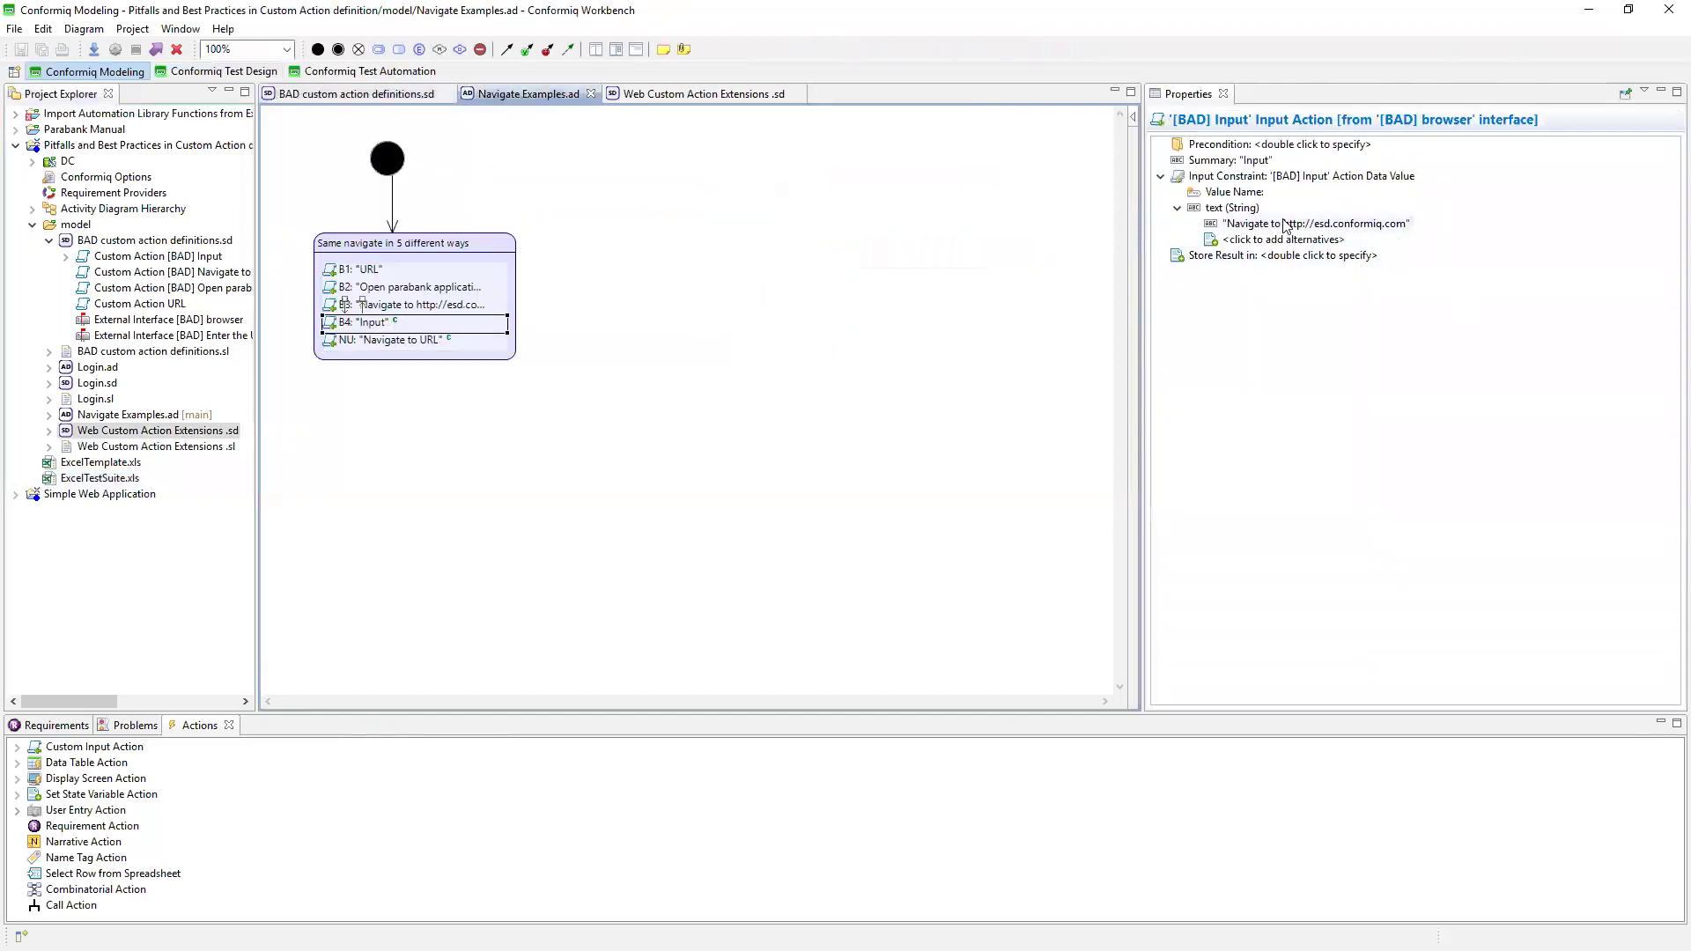
left_click_drag(1425, 219, 1221, 223)
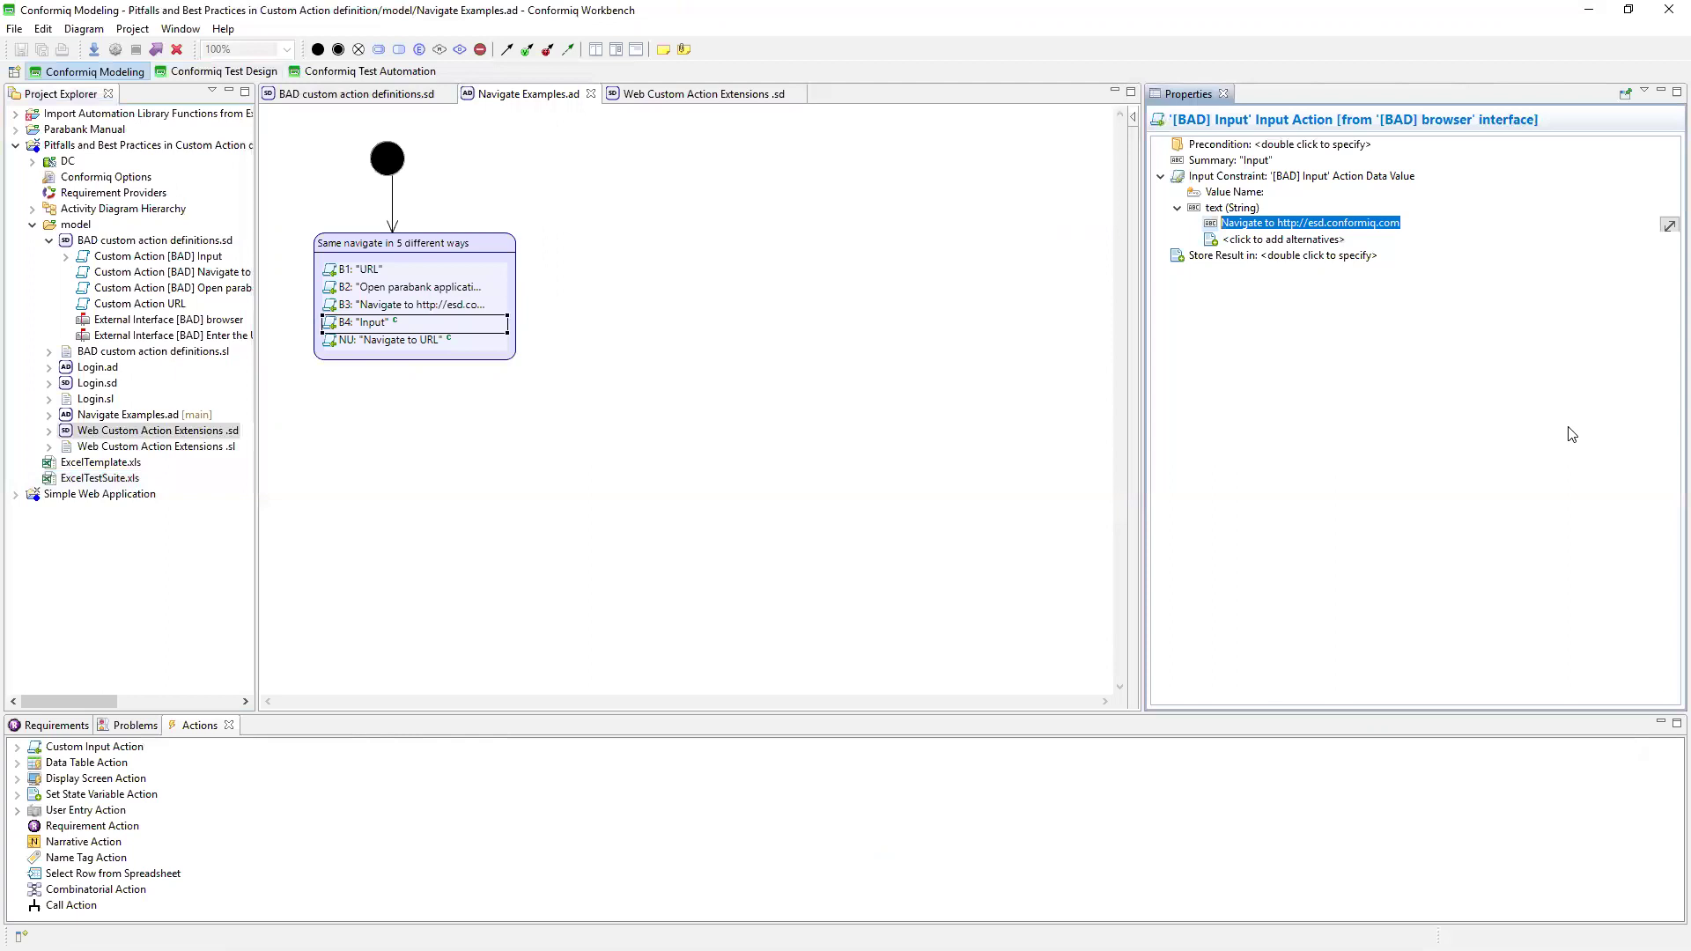
Compare the url field of the Navigate to URL action with the custom actions, note and interface in BAD custom action definitions.sd.
left_click(689, 97)
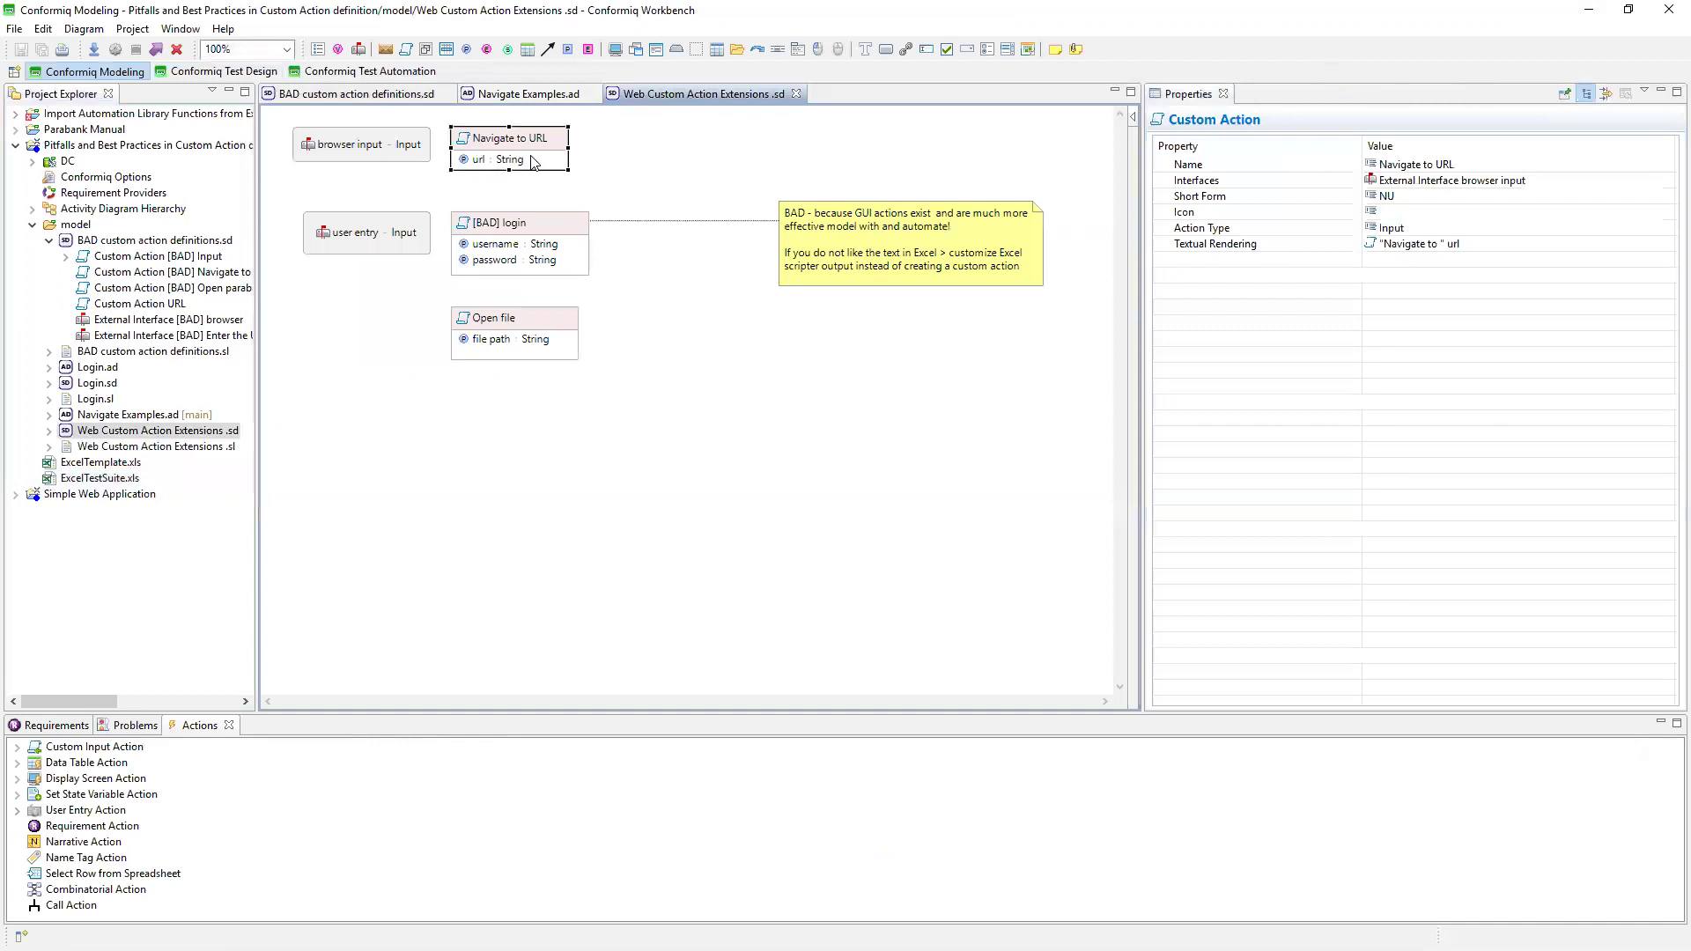
left_click(531, 161)
left_click(384, 101)
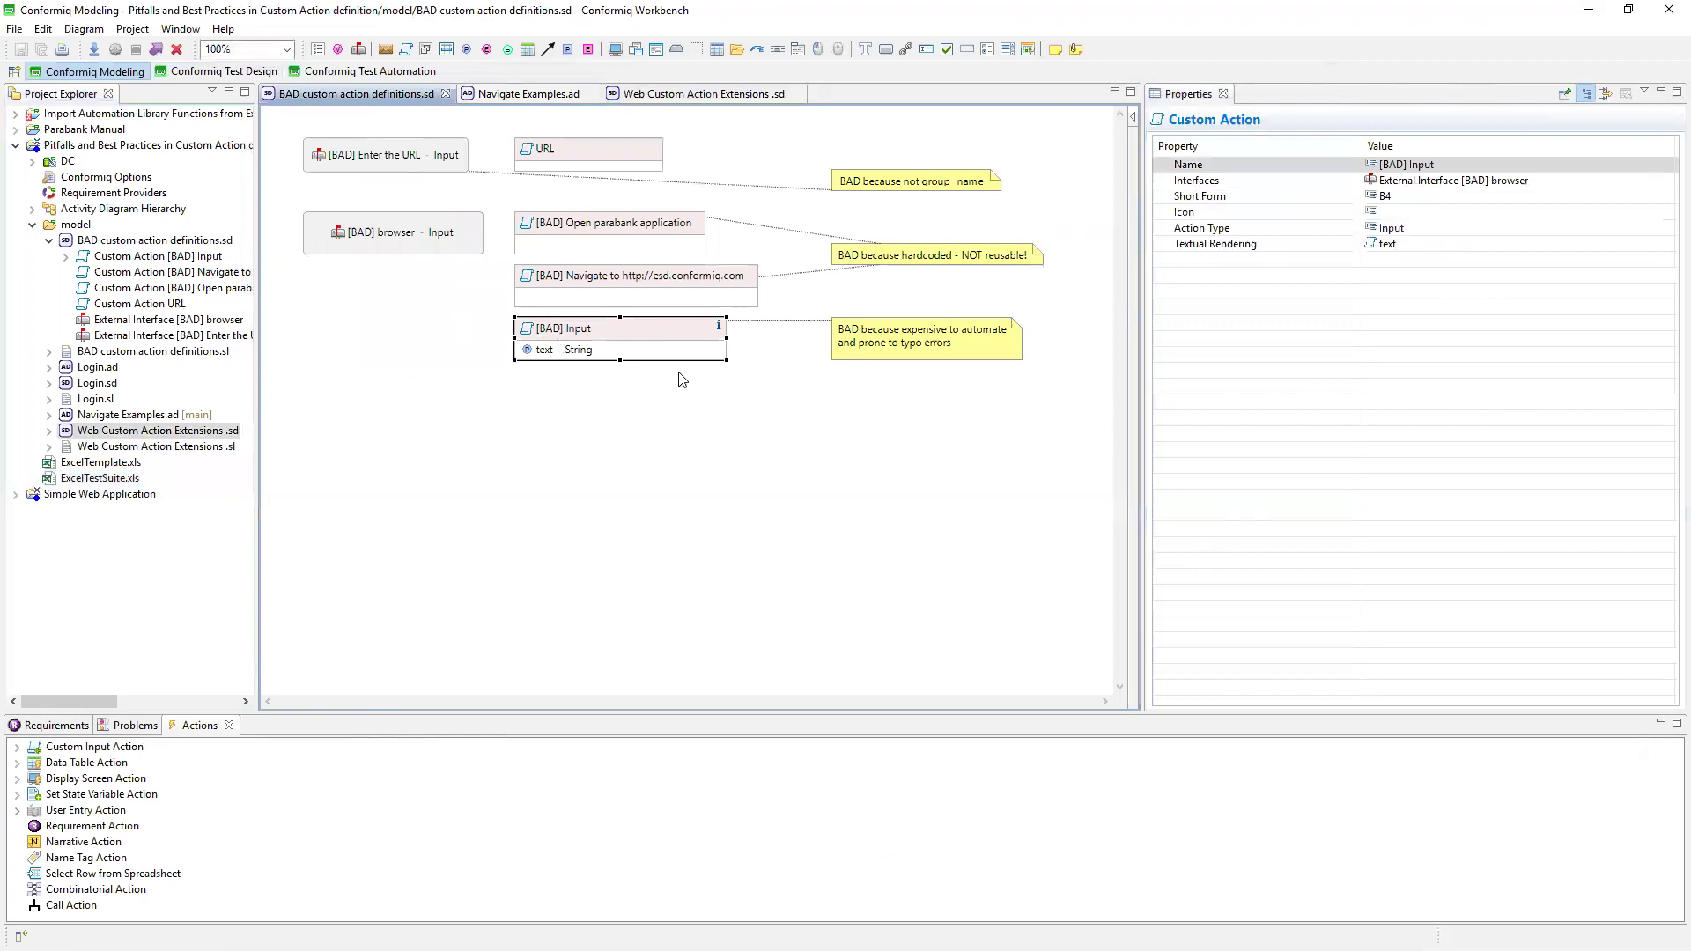
left_click(879, 345)
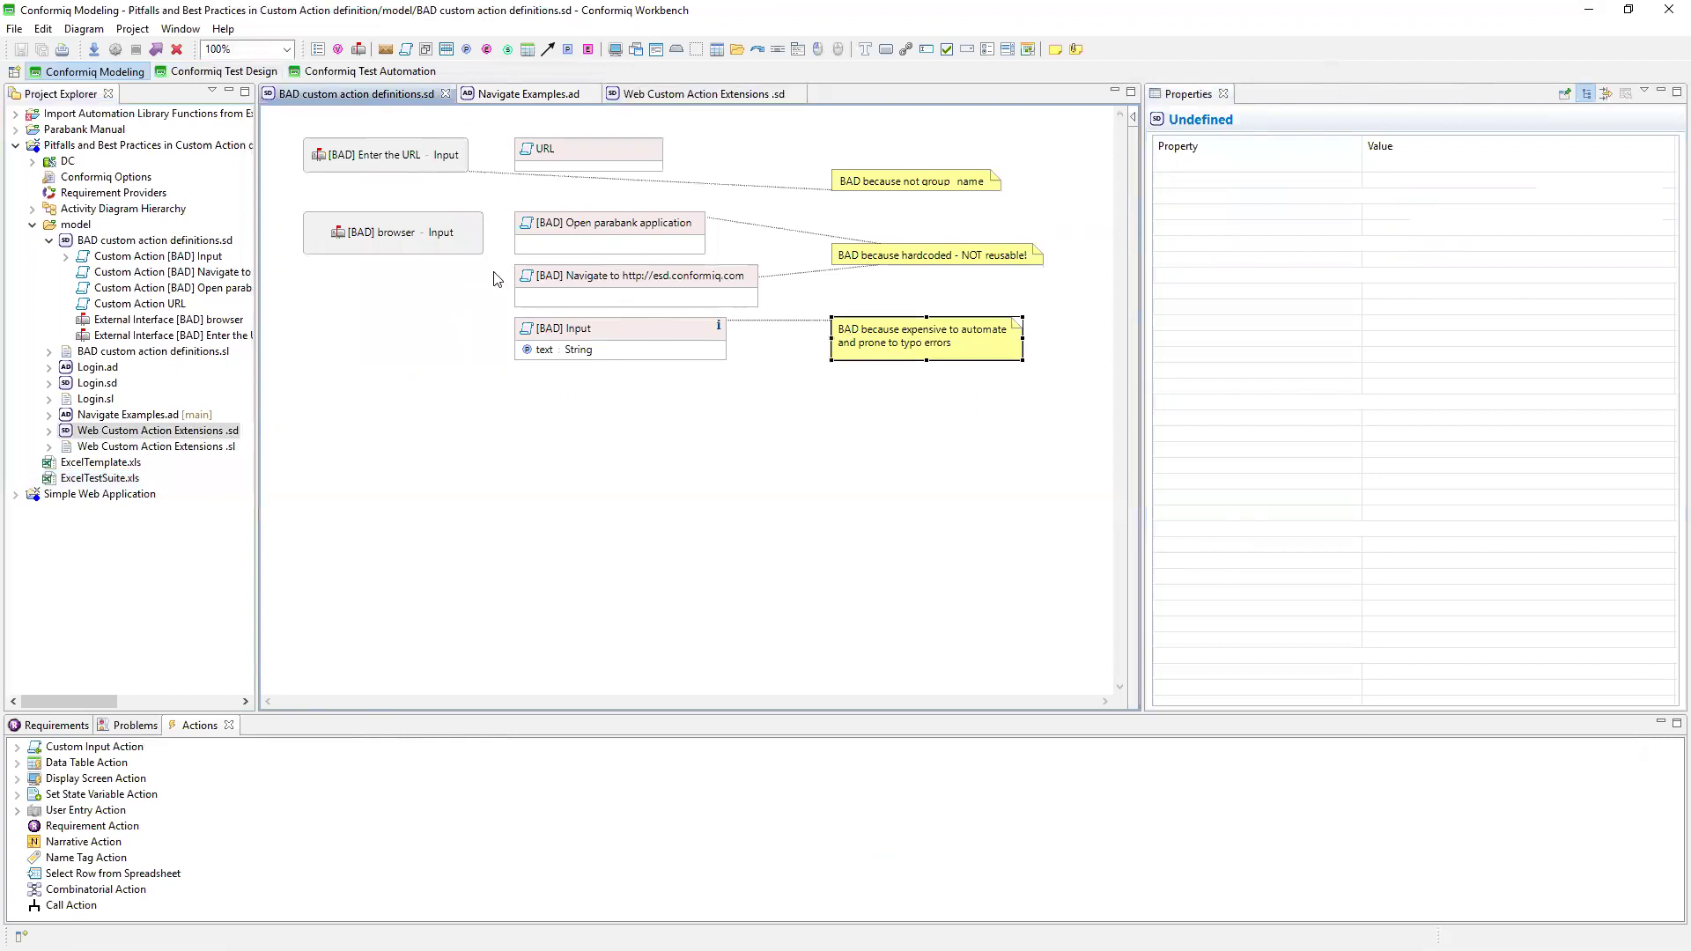
left_click(598, 247)
left_click(594, 282)
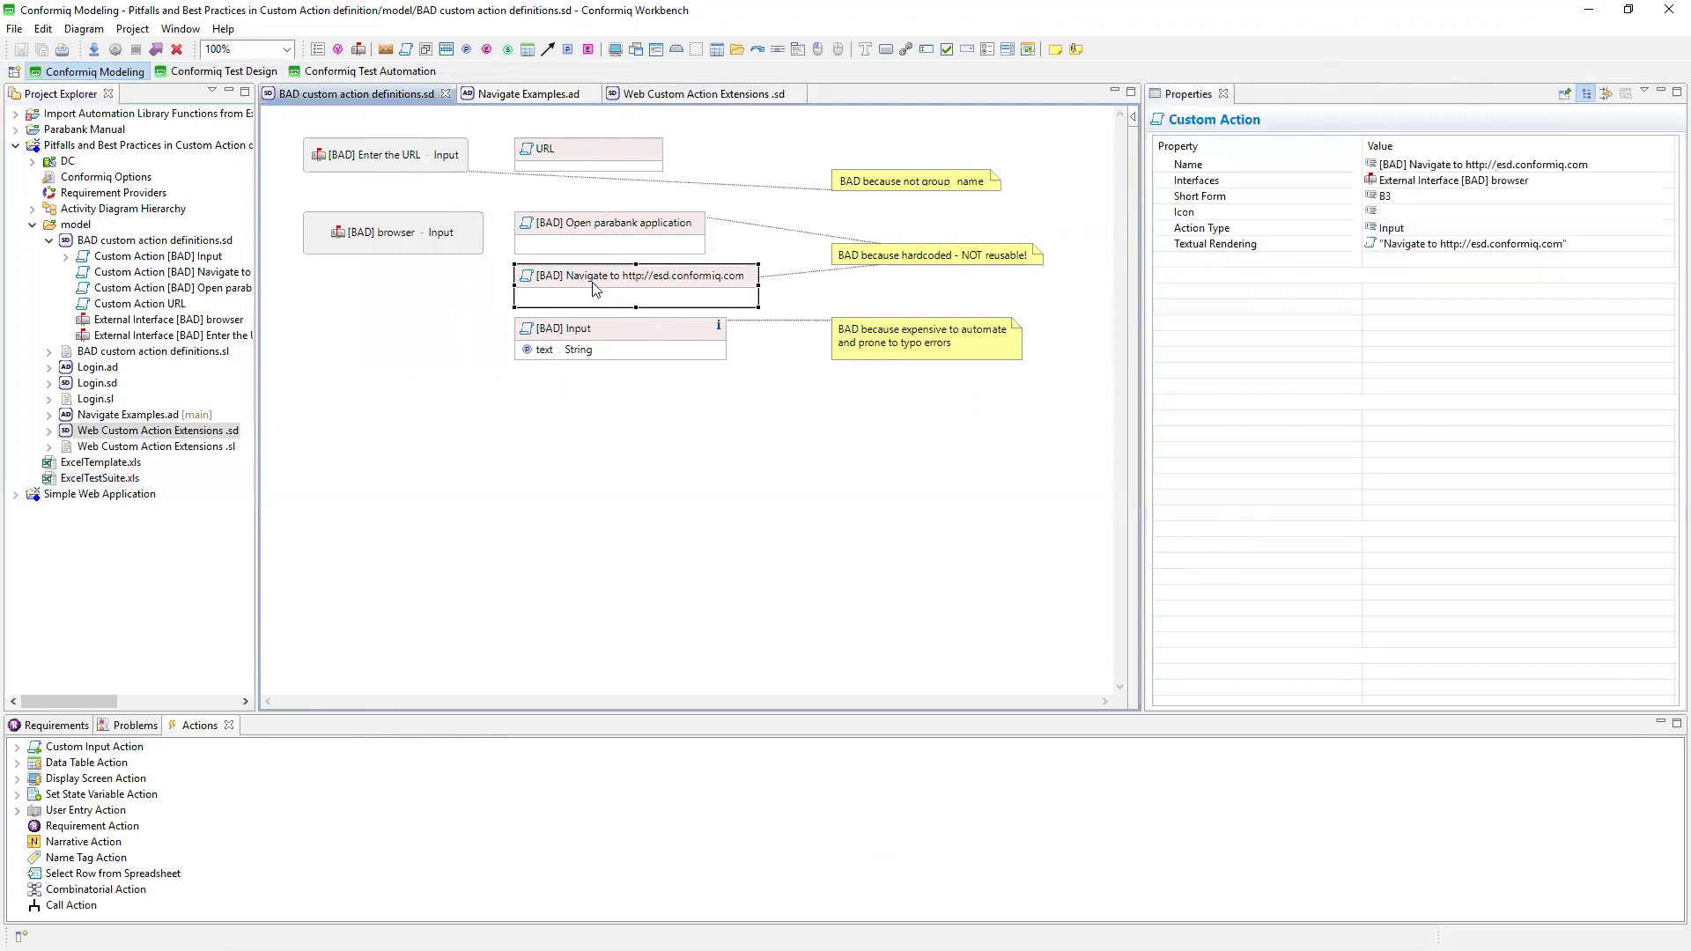
left_click(609, 343)
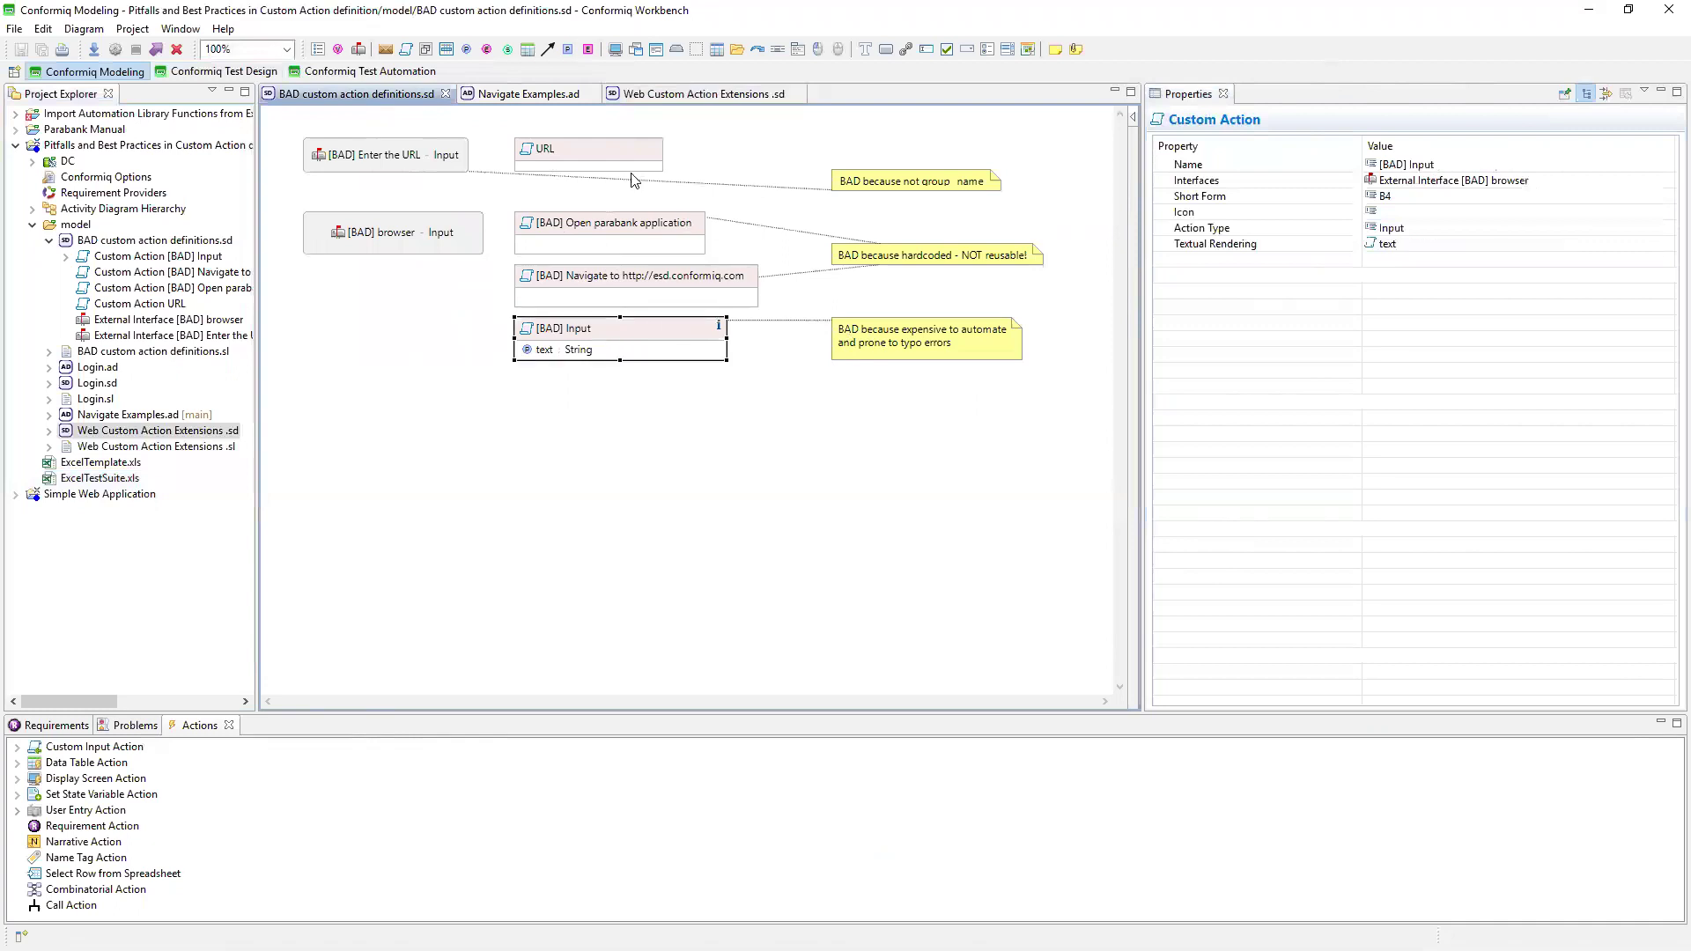
left_click(607, 157)
left_click(380, 167)
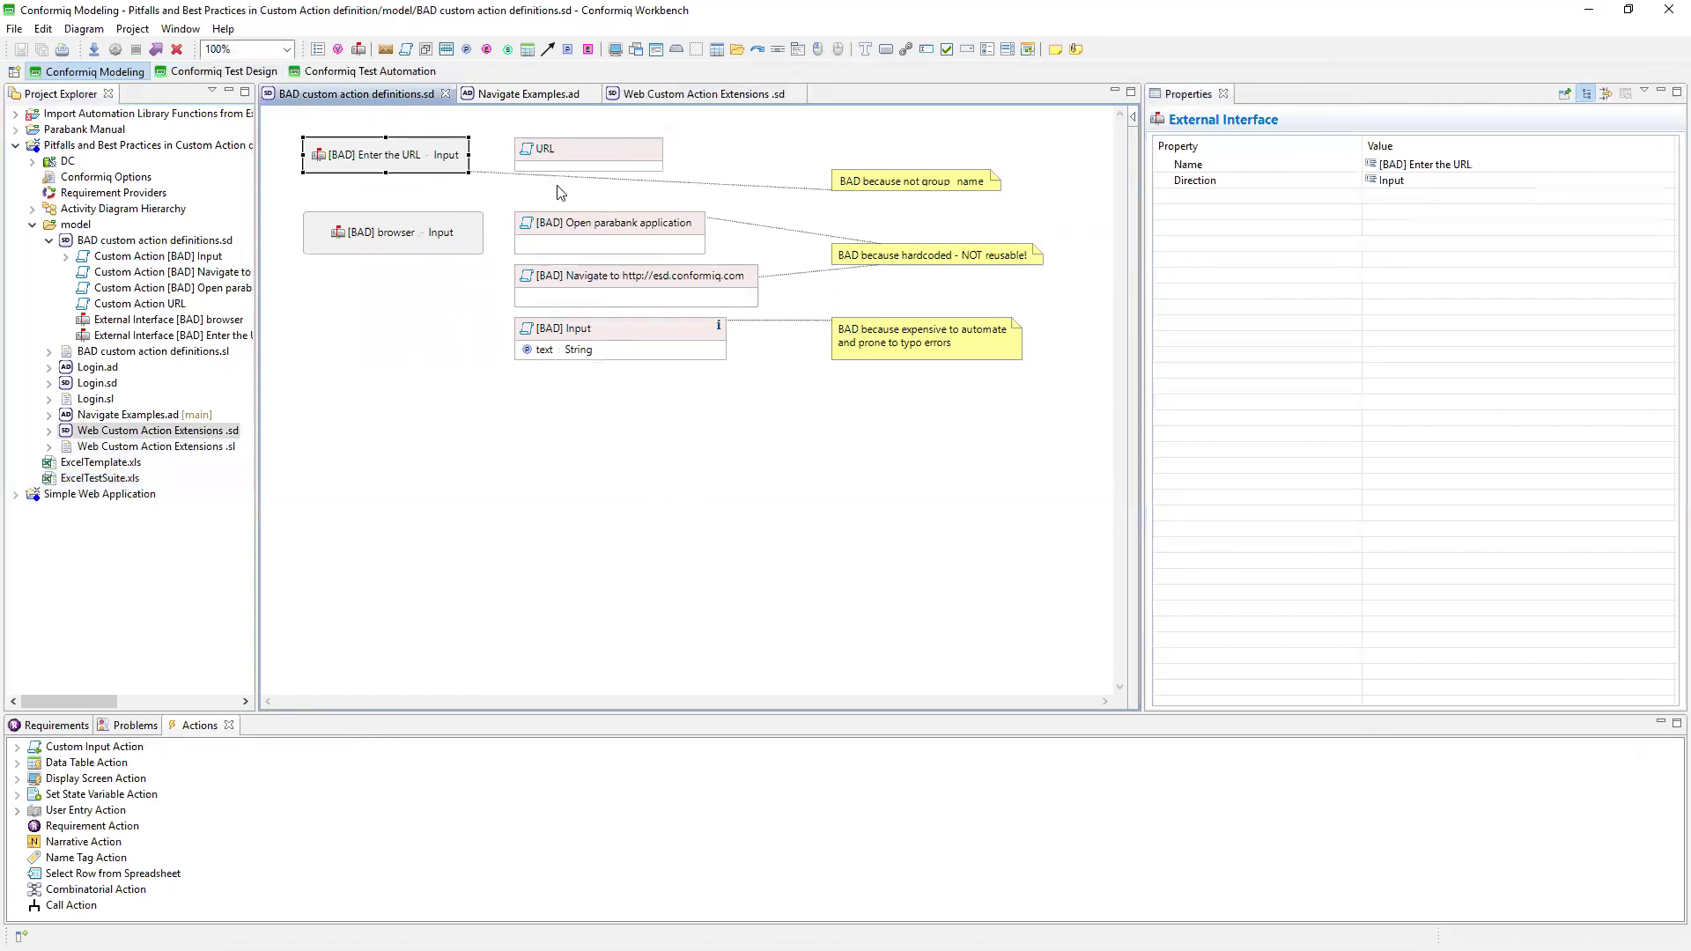
Inspect the properties of the [BAD] login custom action in Web Custom Action Extensions .sd.
left_click(695, 94)
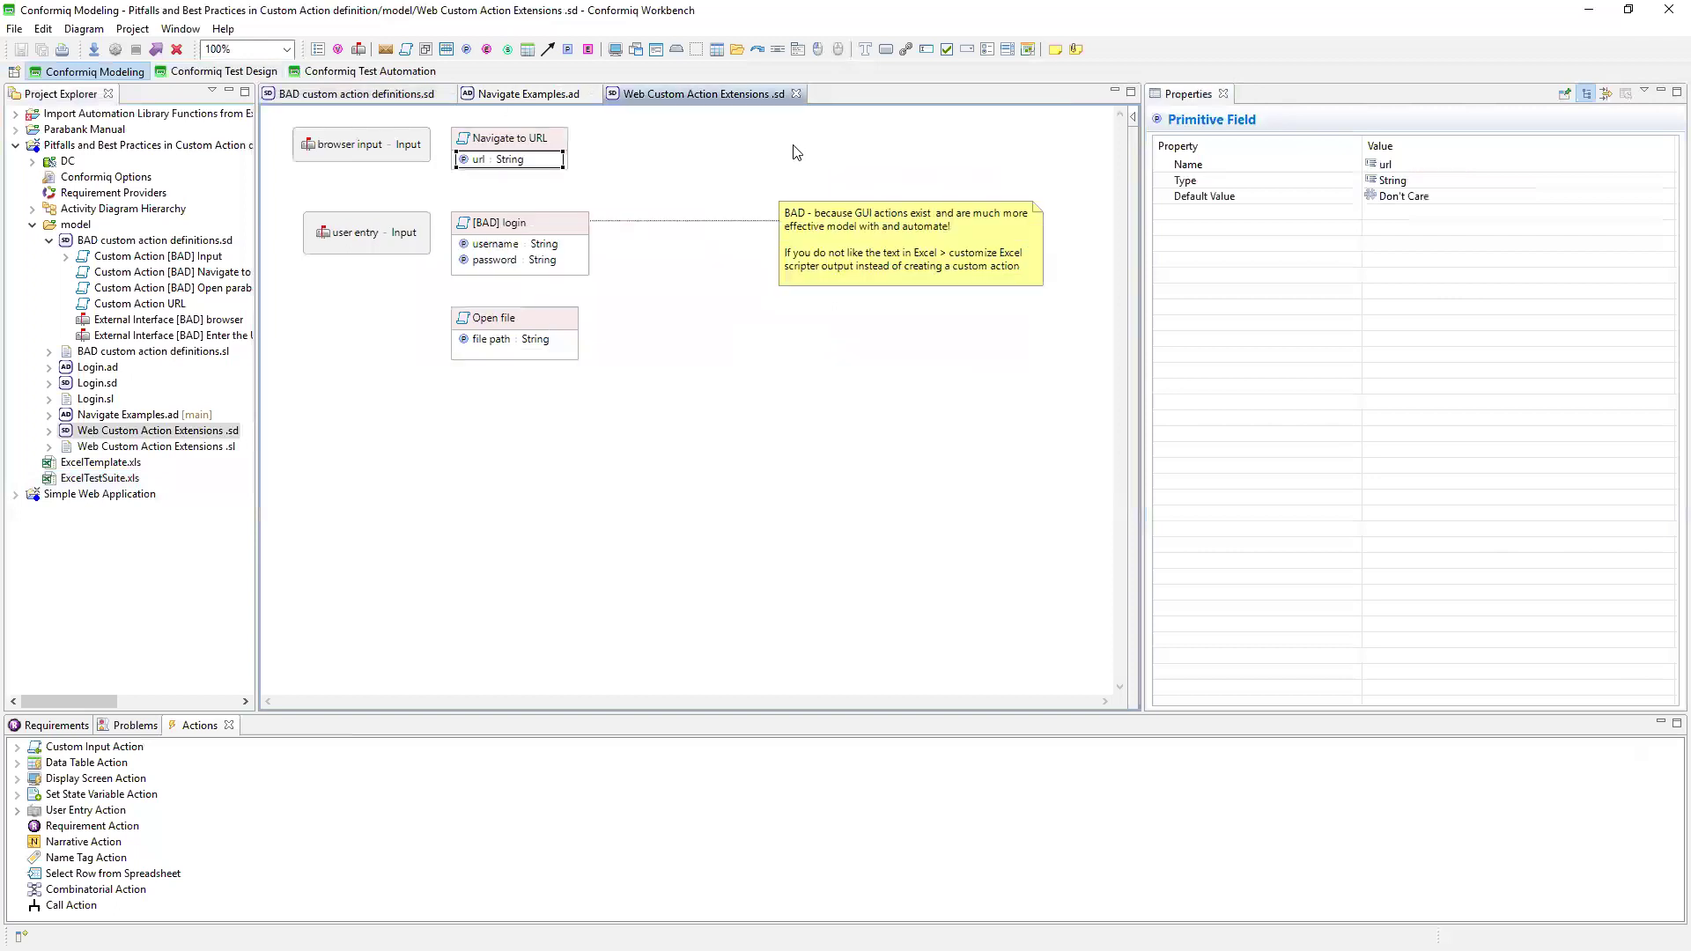
left_click(523, 229)
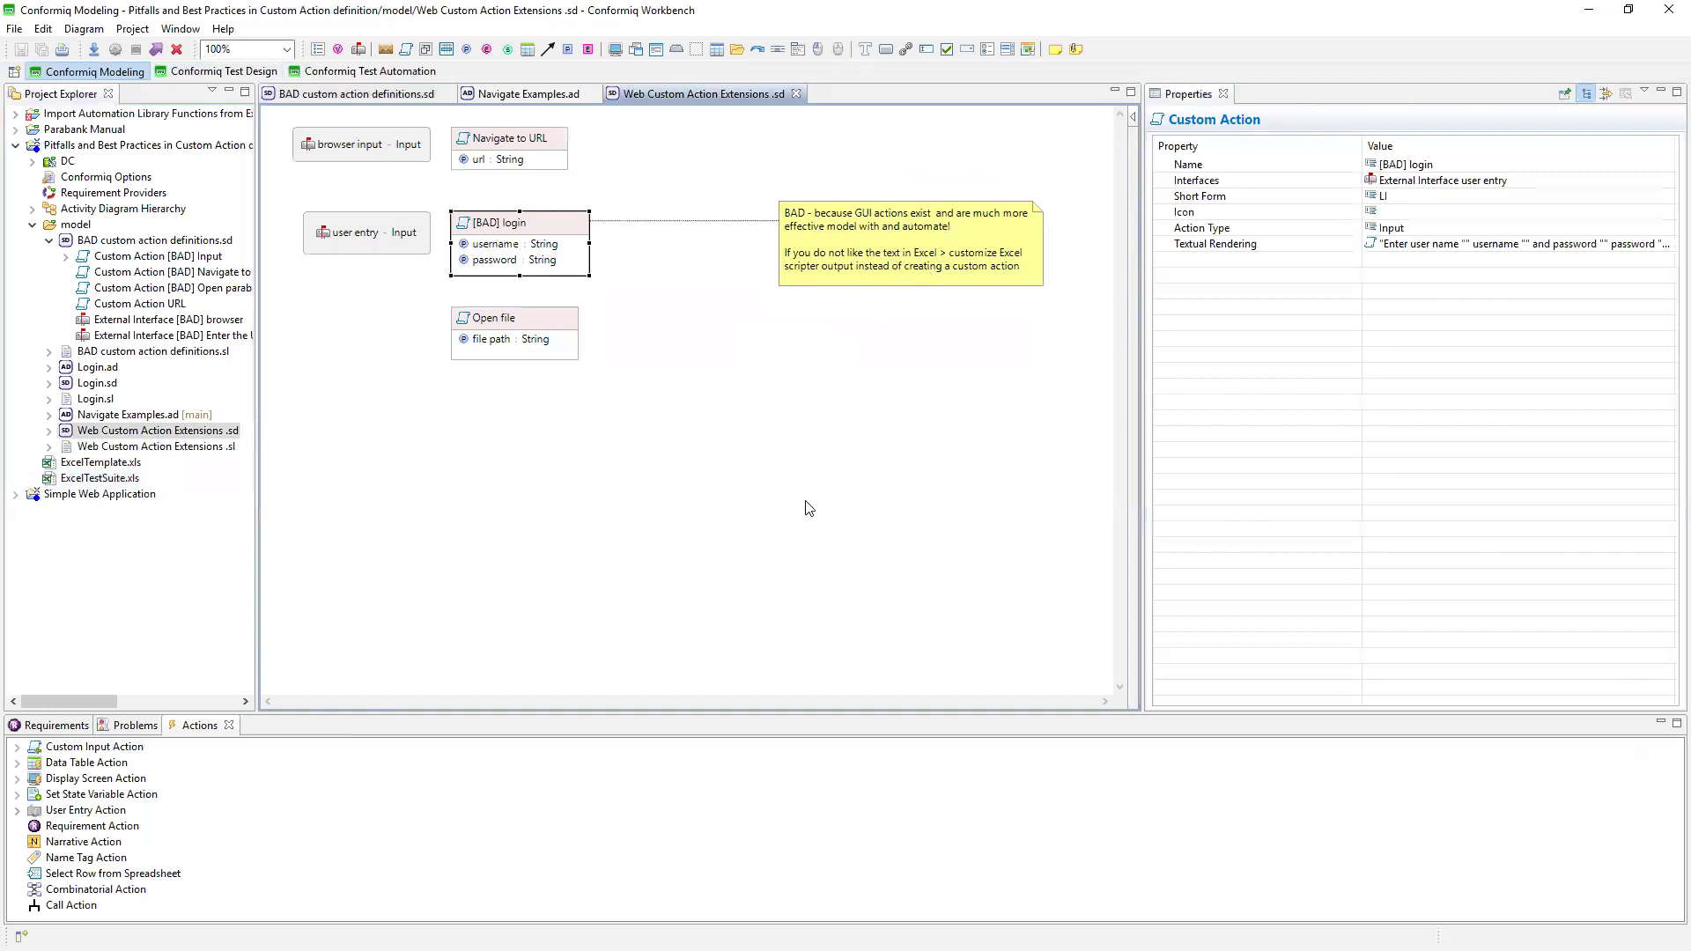
left_click(538, 225)
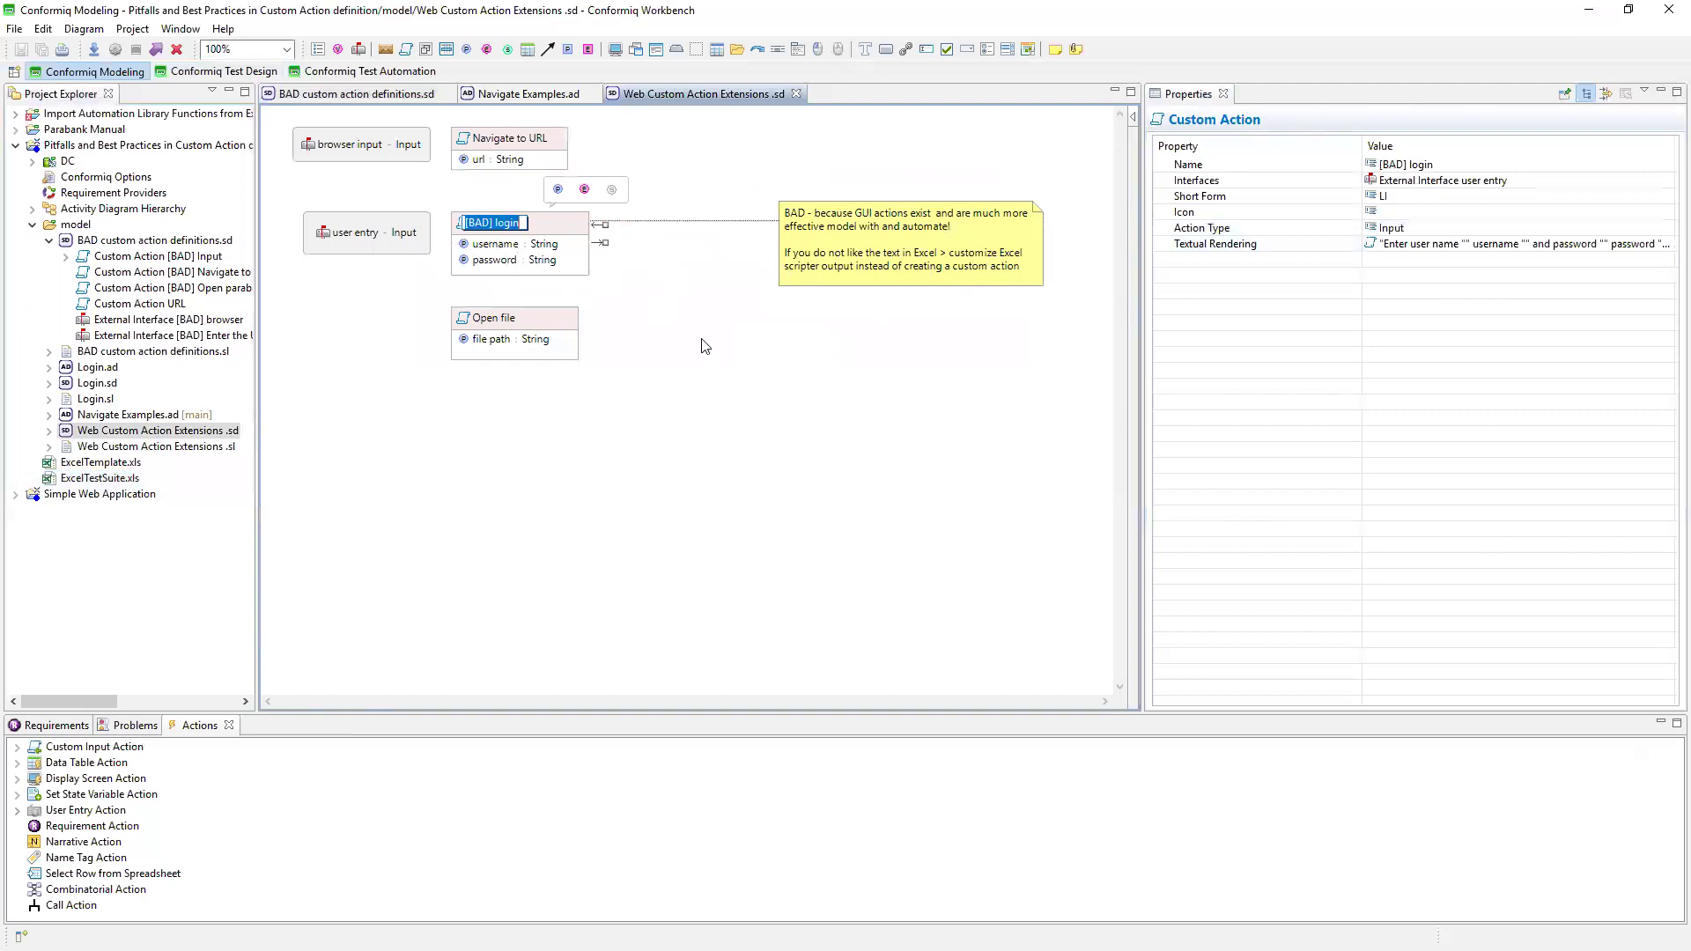
left_click(680, 305)
left_click(564, 236)
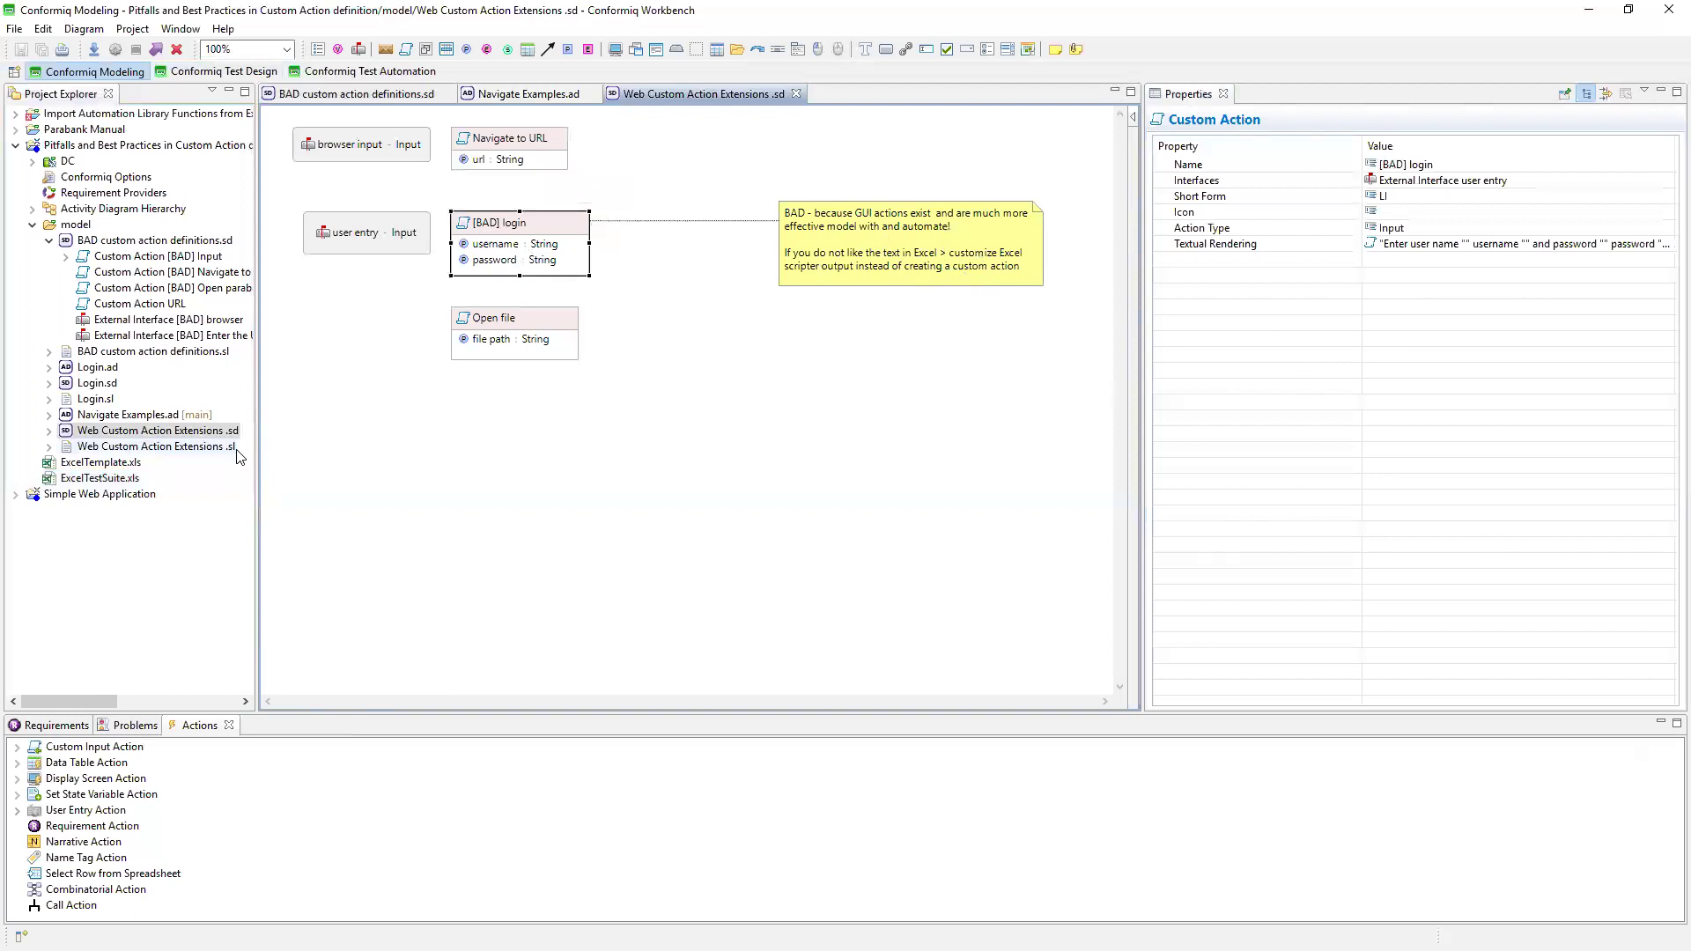
left_click(560, 467)
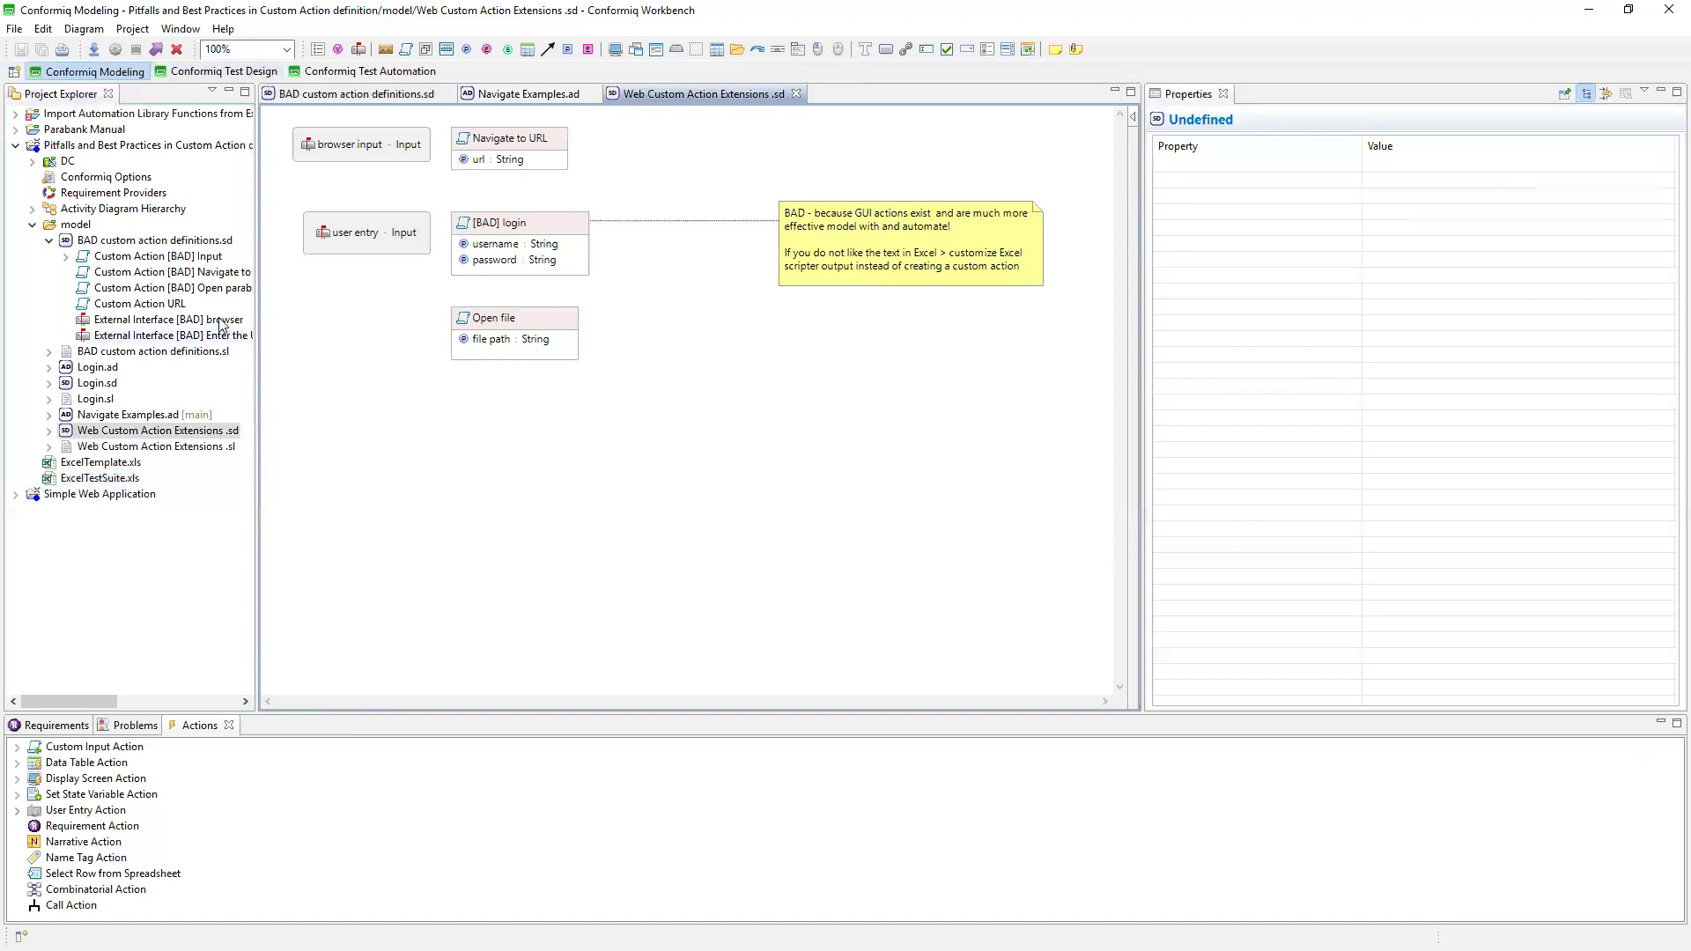
Add a custom action named "Verify dropdown options" below the Open file action in the structure diagram.
left_click(406, 48)
left_click_drag(460, 401, 811, 603)
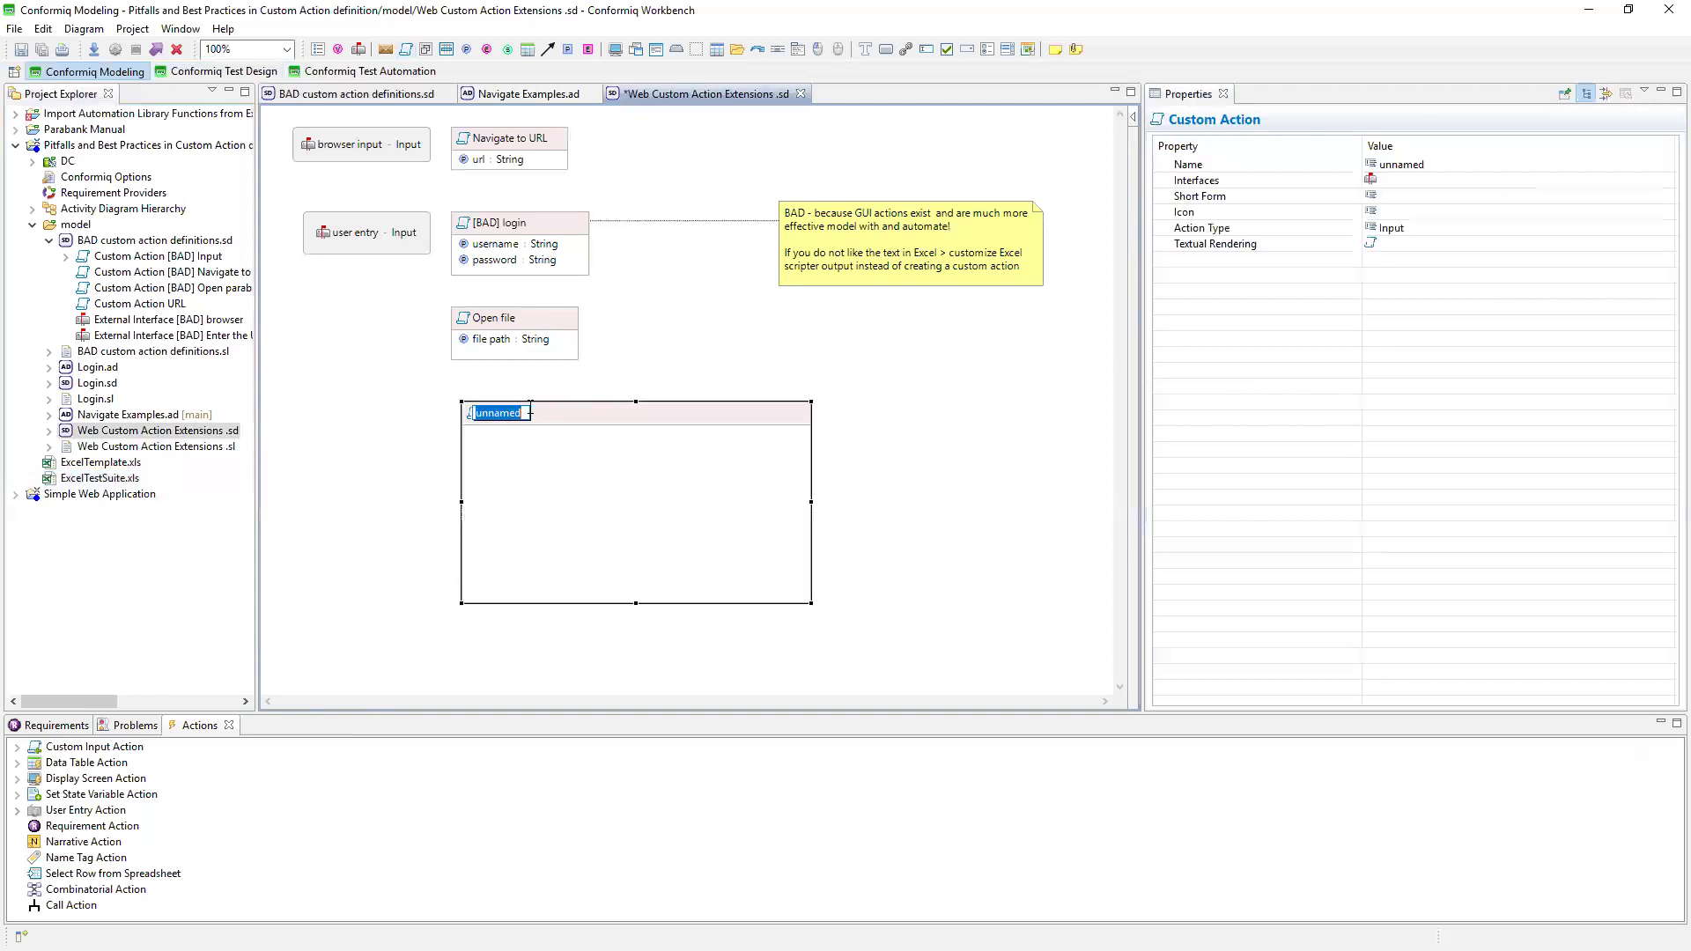
type("Verify dropdown options")
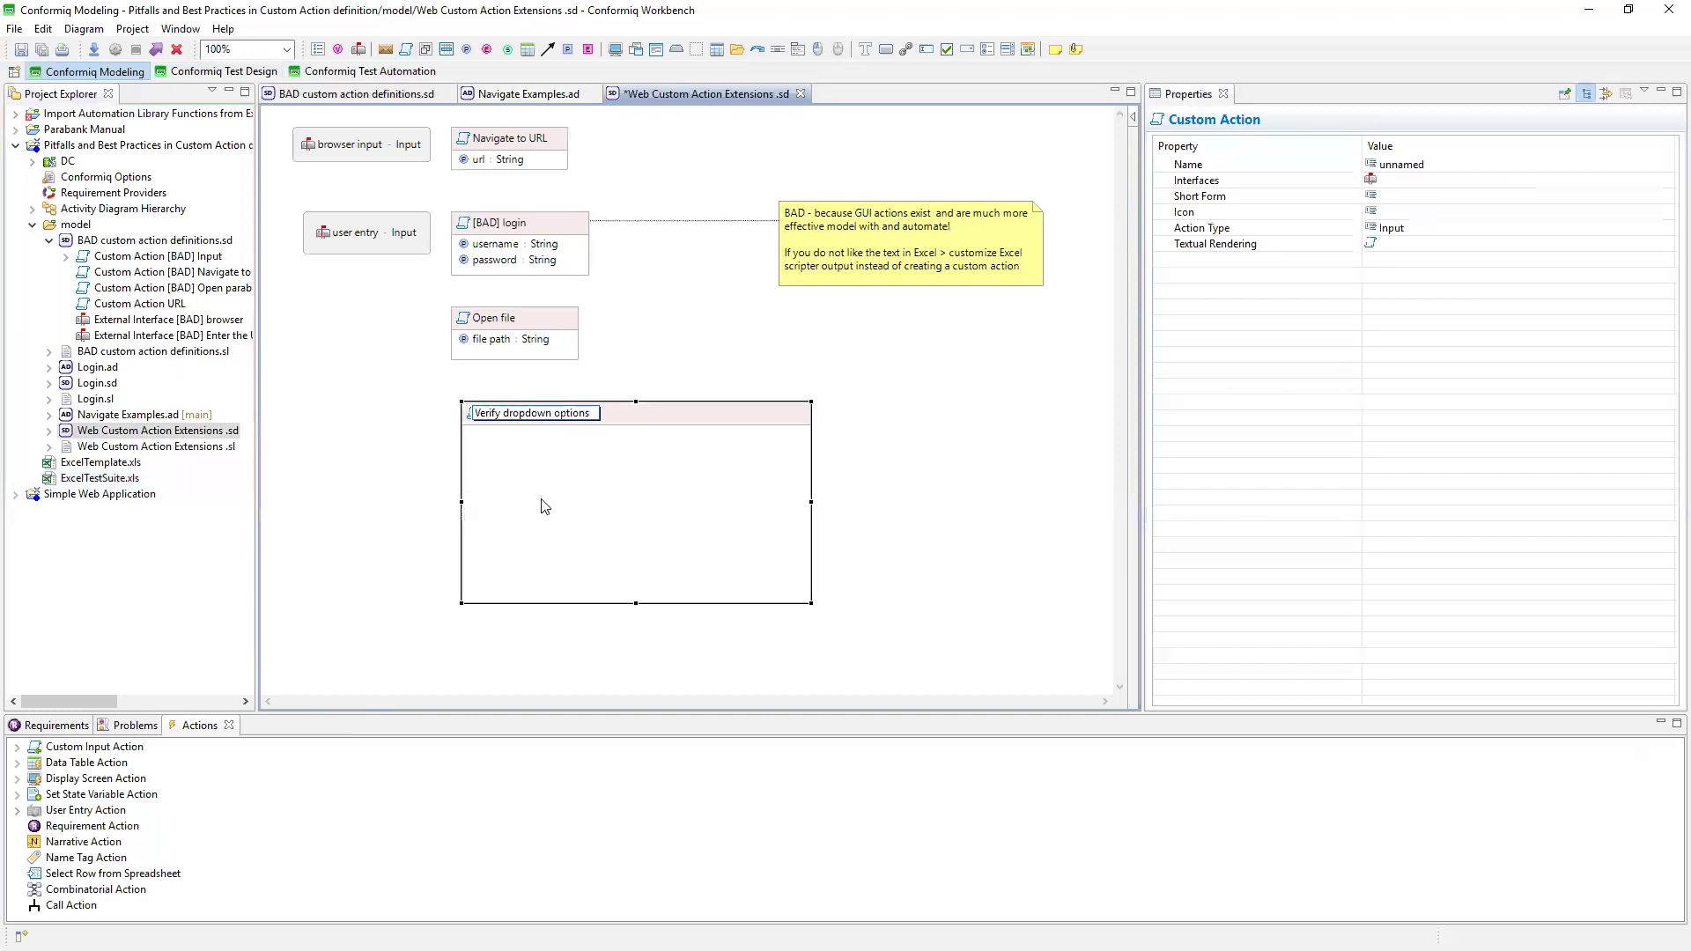
key("Return")
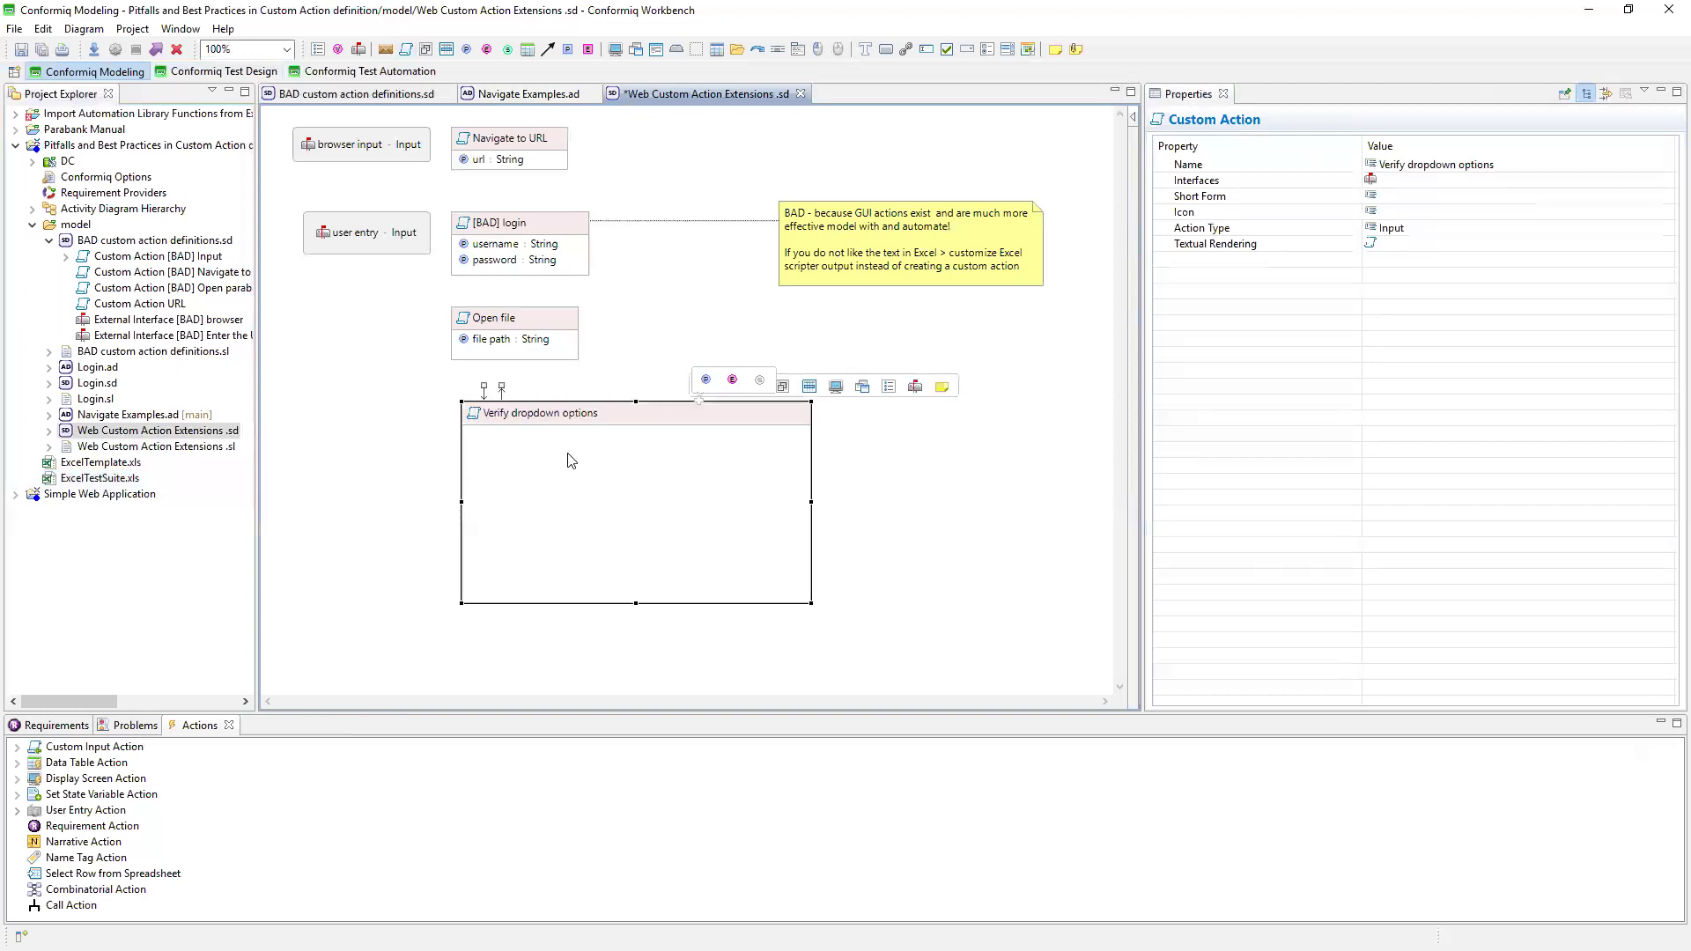
Add a String primitive field named "field name" to the Verify dropdown options custom action.
left_click(705, 380)
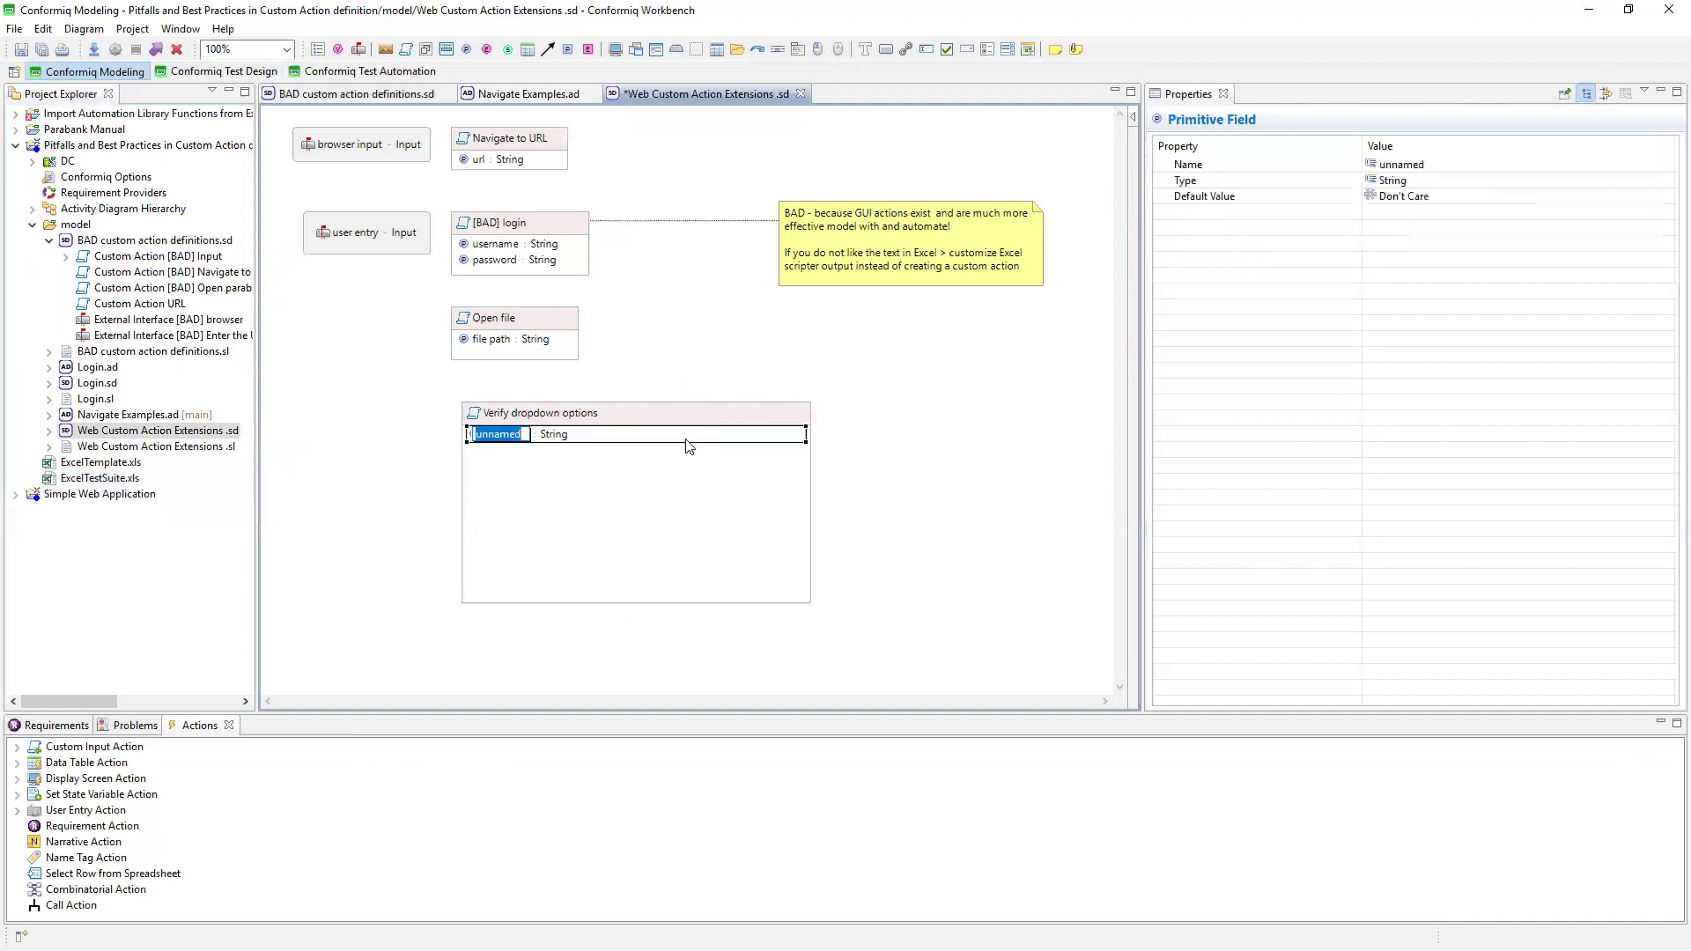
type("field name")
left_click(676, 469)
Add a String primitive field named "screen name" to Verify dropdown options and place it above the field name entry.
mouse_move(566, 501)
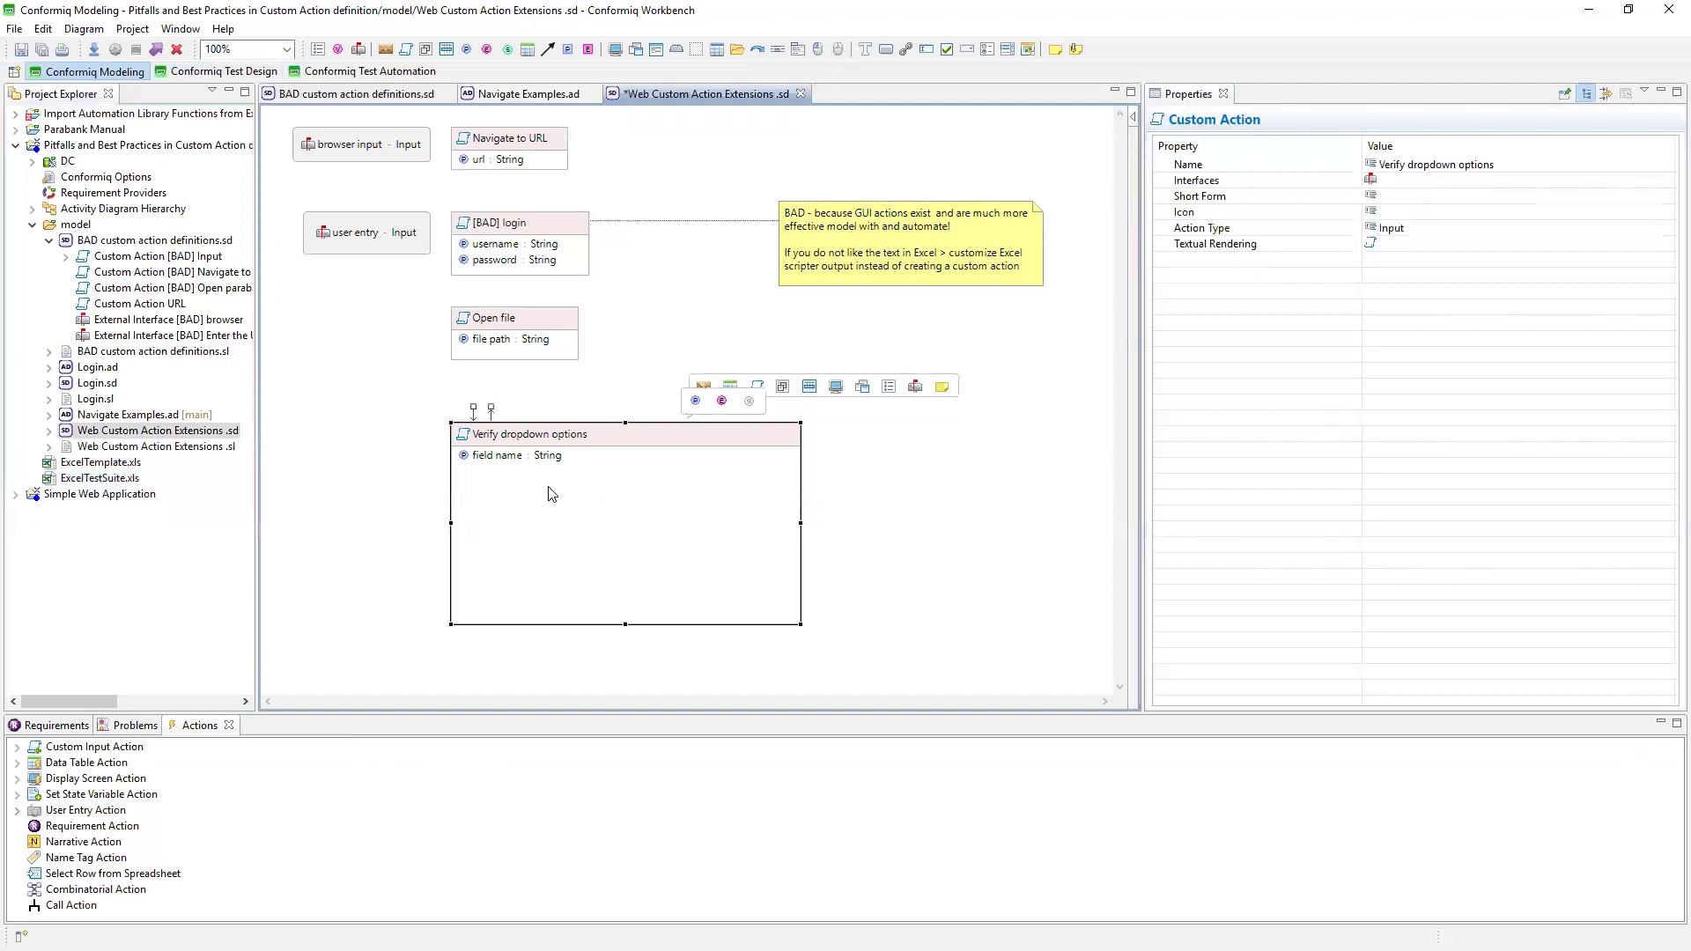
right_click(548, 490)
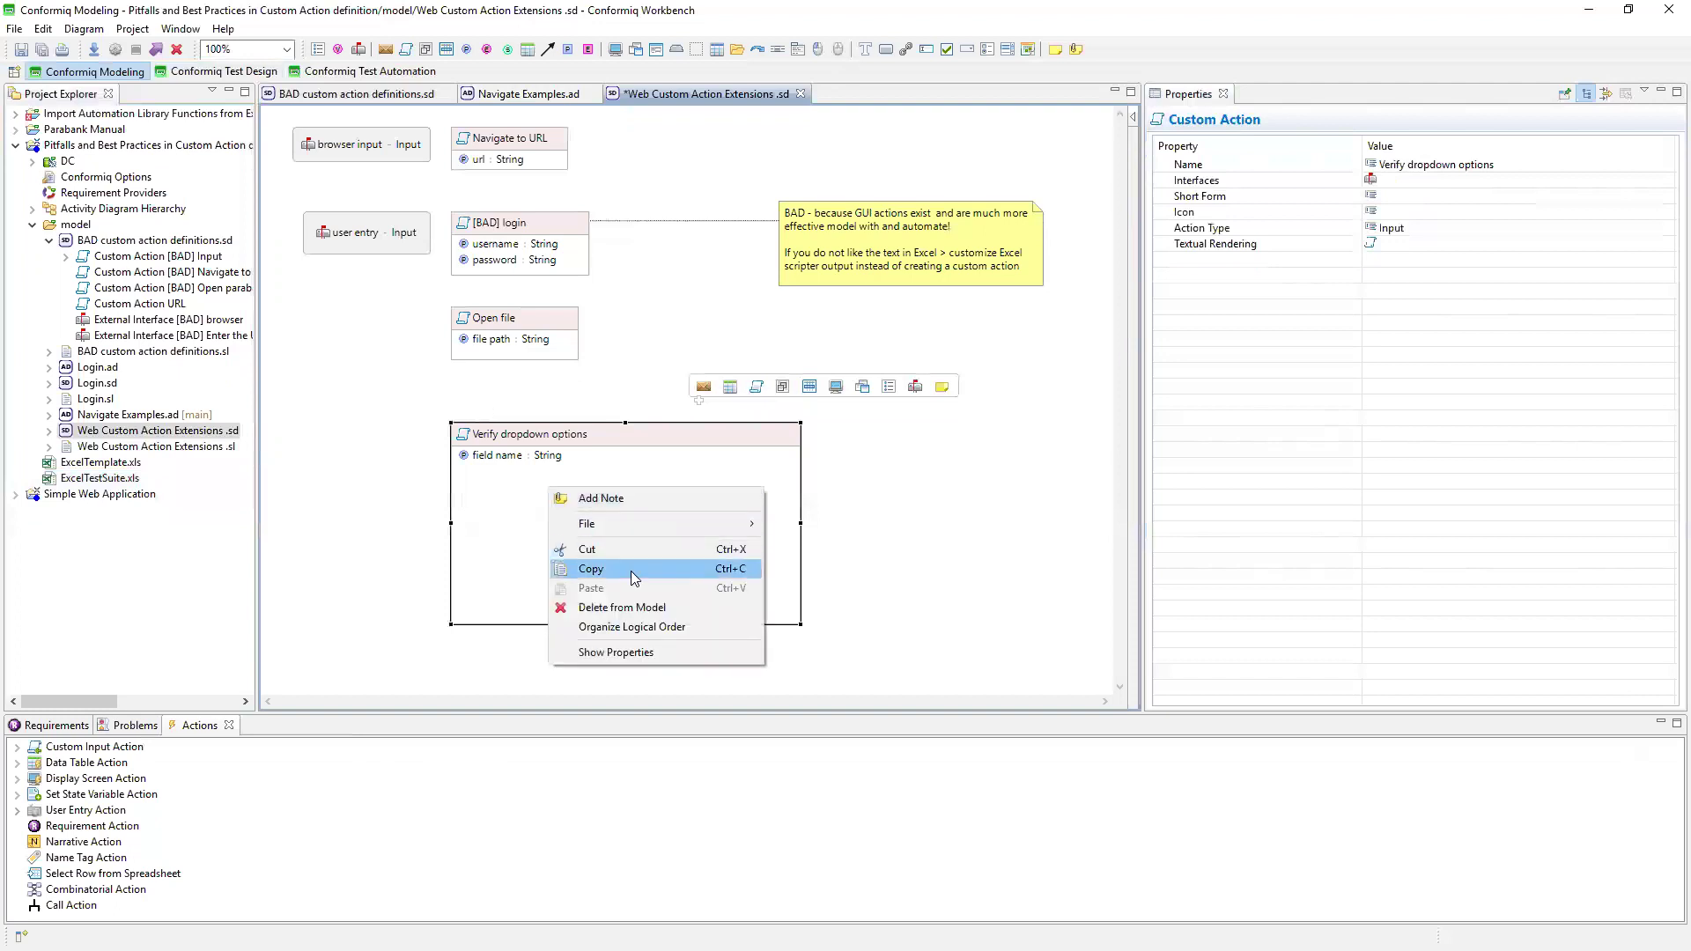
left_click(484, 510)
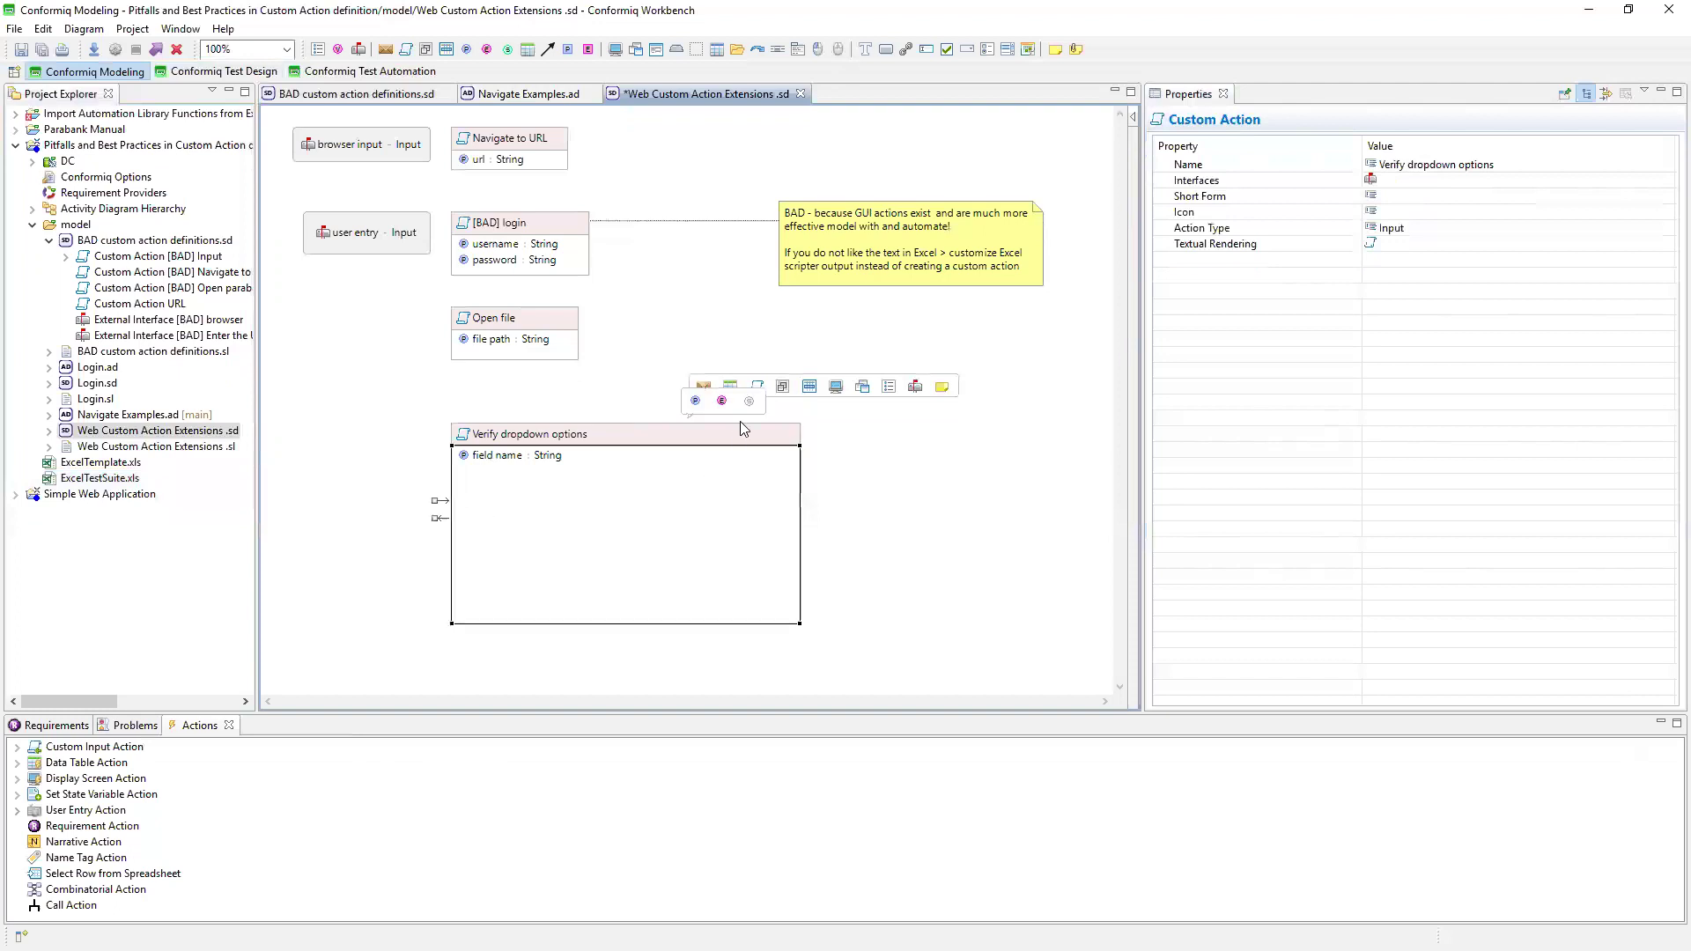
left_click(695, 401)
type("scre")
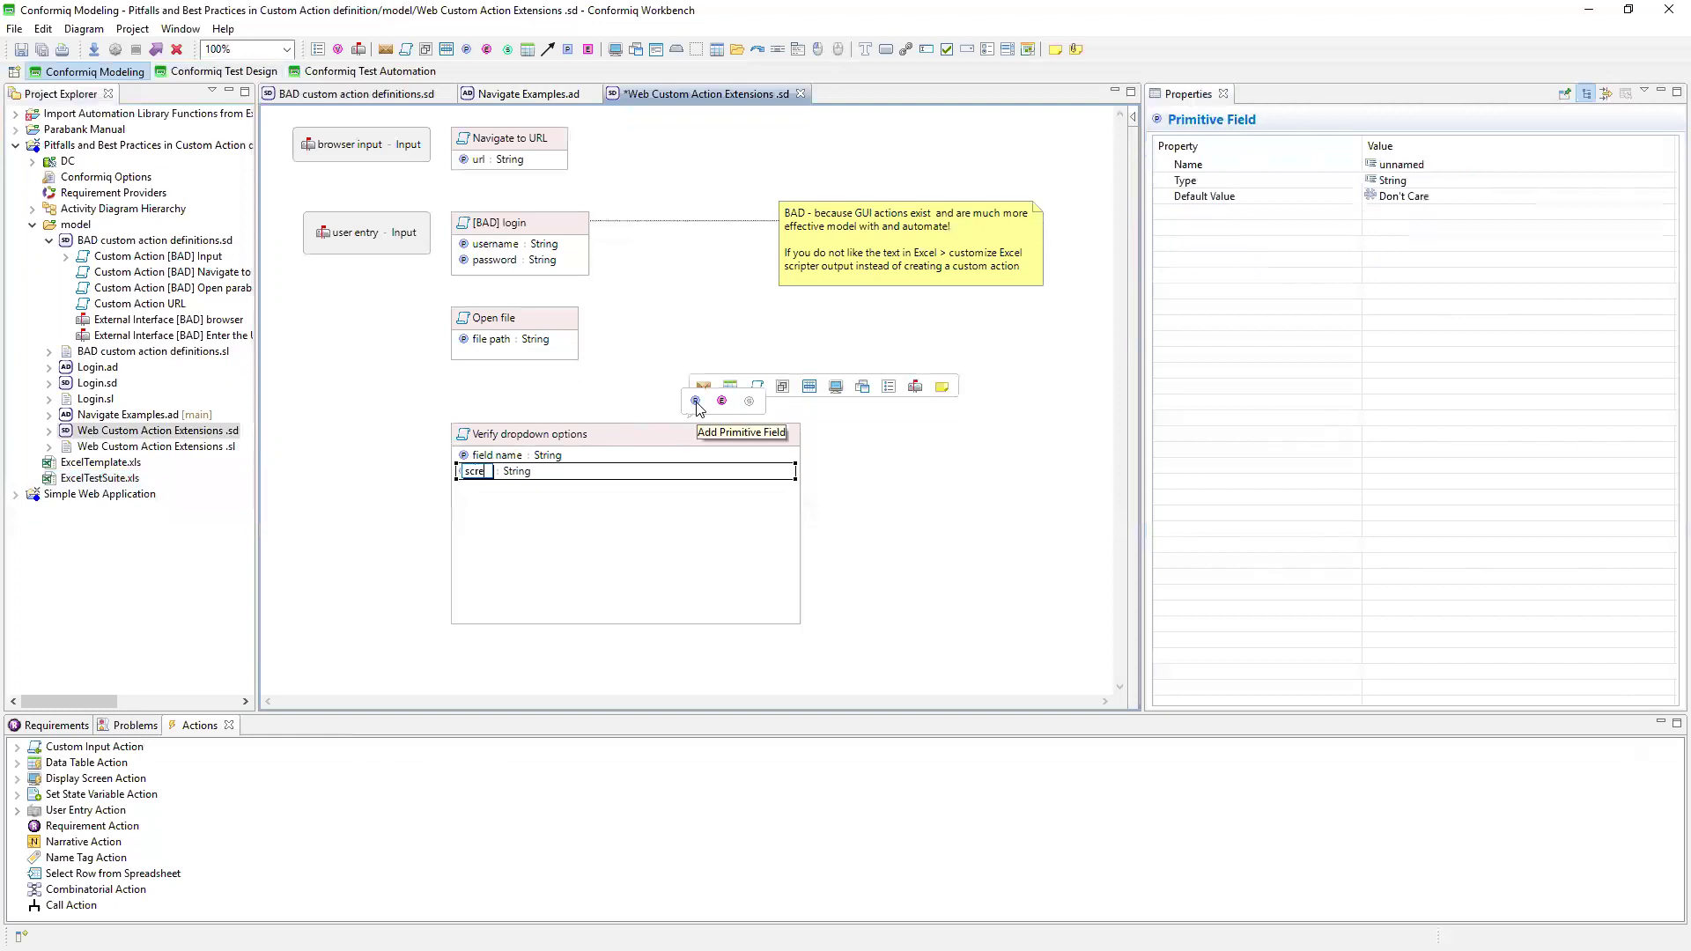
type("en name")
left_click(617, 502)
left_click(503, 477)
left_click_drag(503, 476, 504, 457)
left_click(515, 476)
Add a primitive field named "values" below field name in the Verify dropdown options action, and shorten the action's box to fit its fields.
right_click(519, 511)
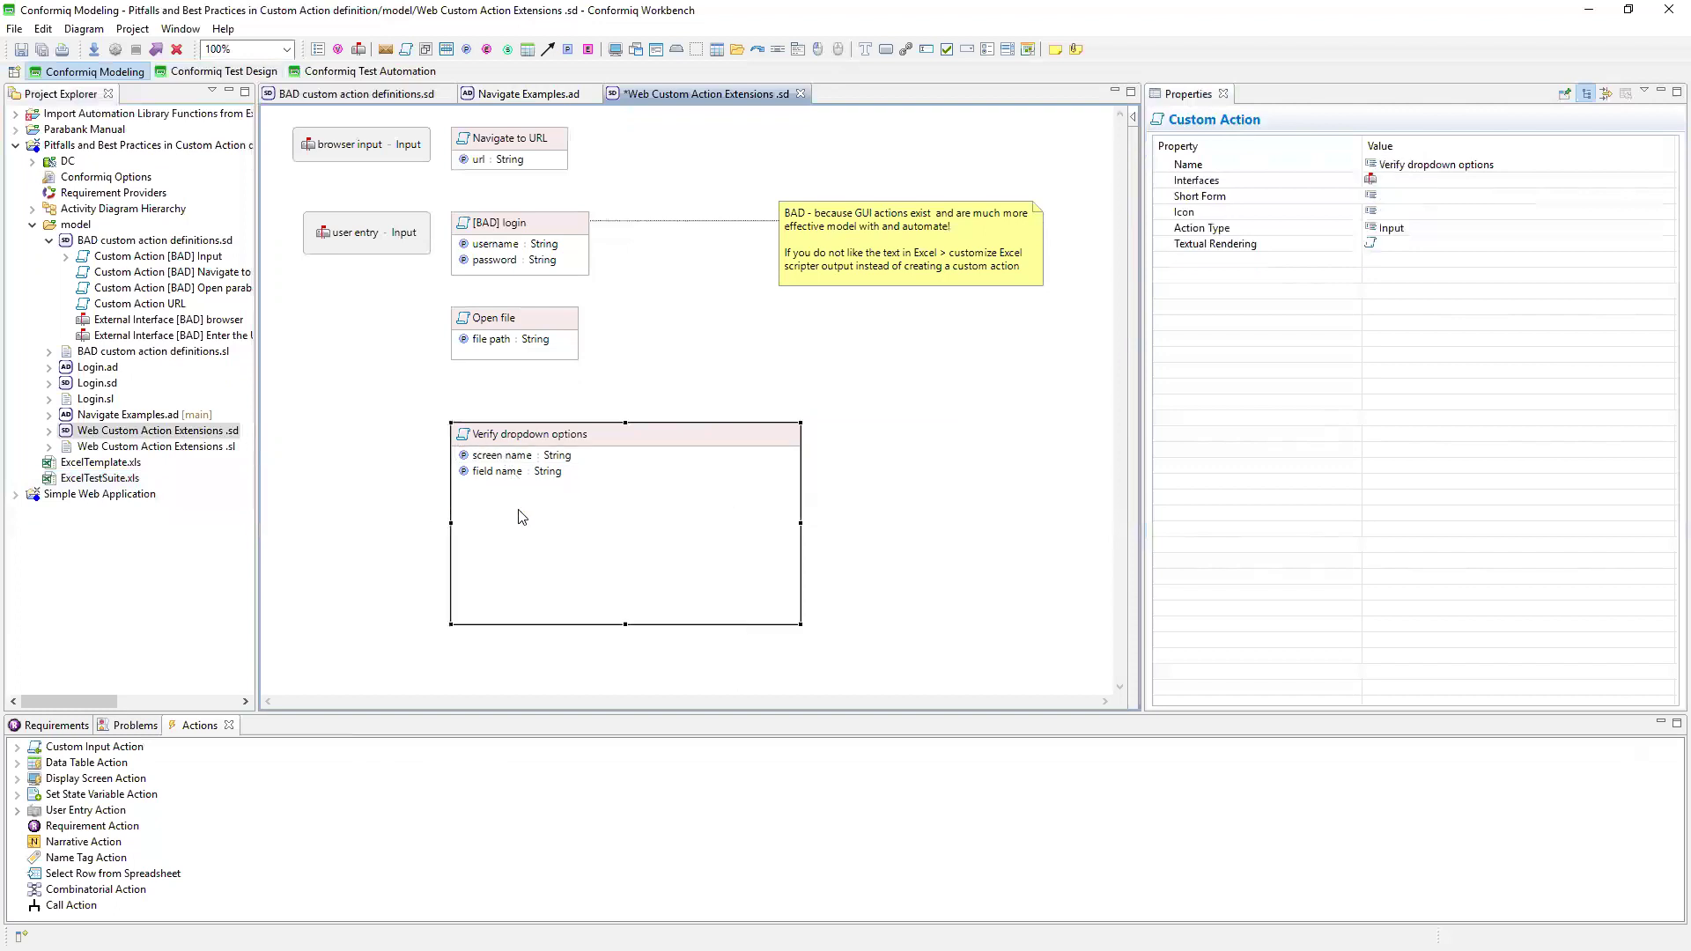
left_click(500, 508)
mouse_move(520, 515)
left_click(695, 401)
type("values")
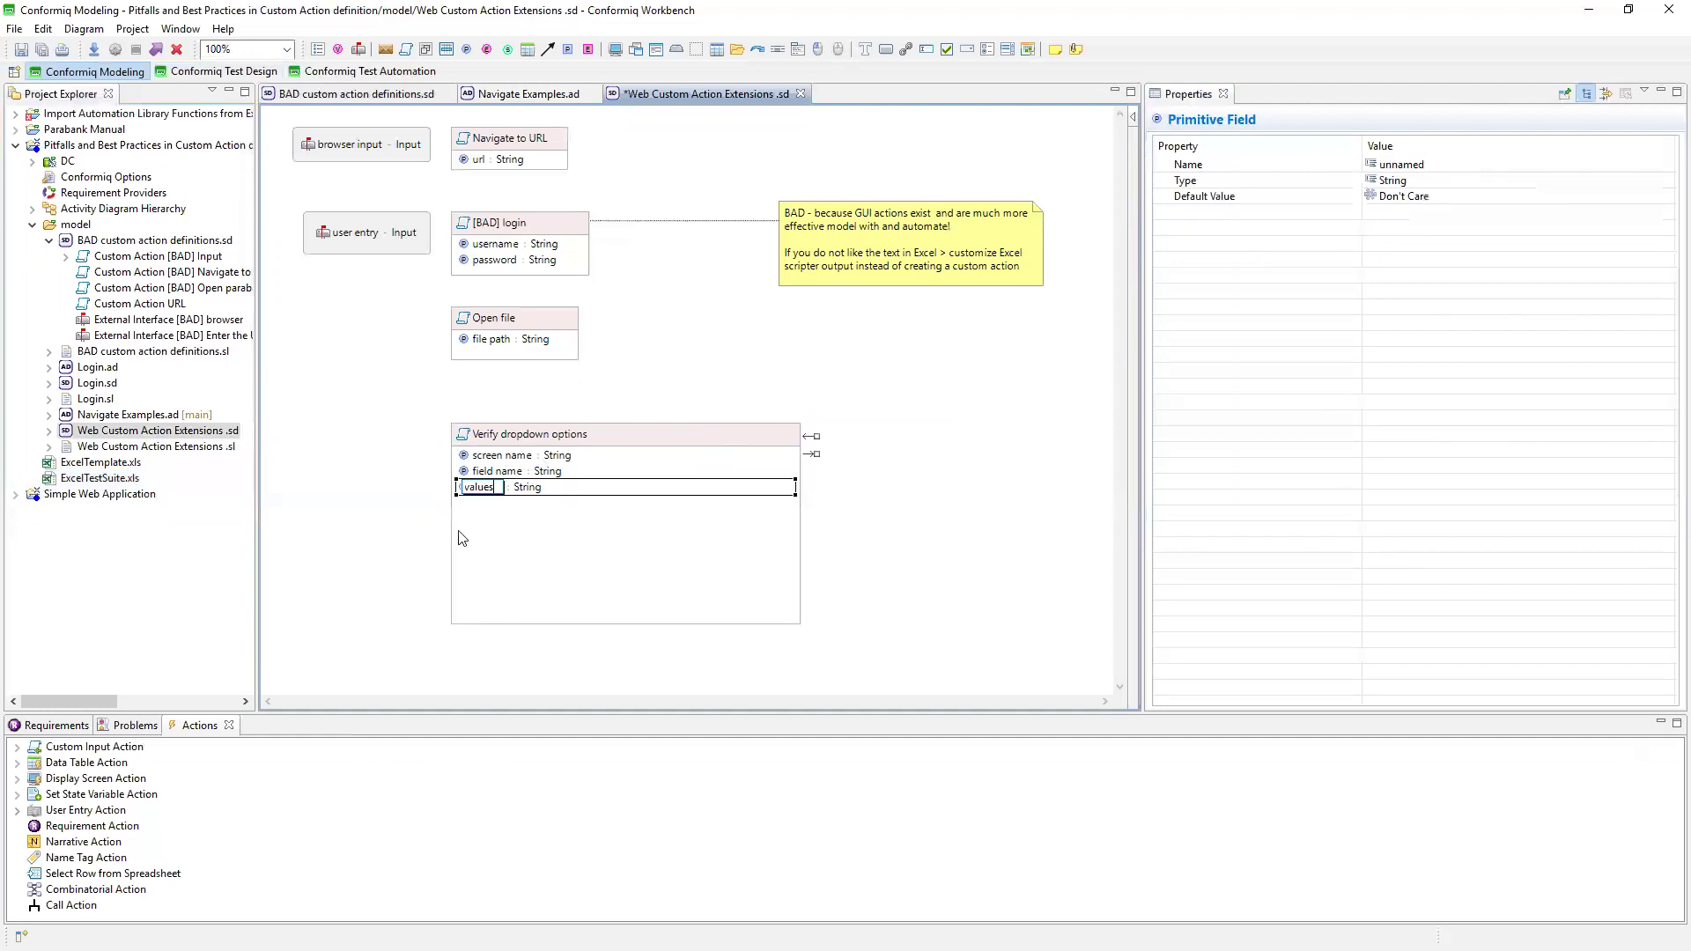
left_click(487, 564)
left_click_drag(625, 624, 625, 518)
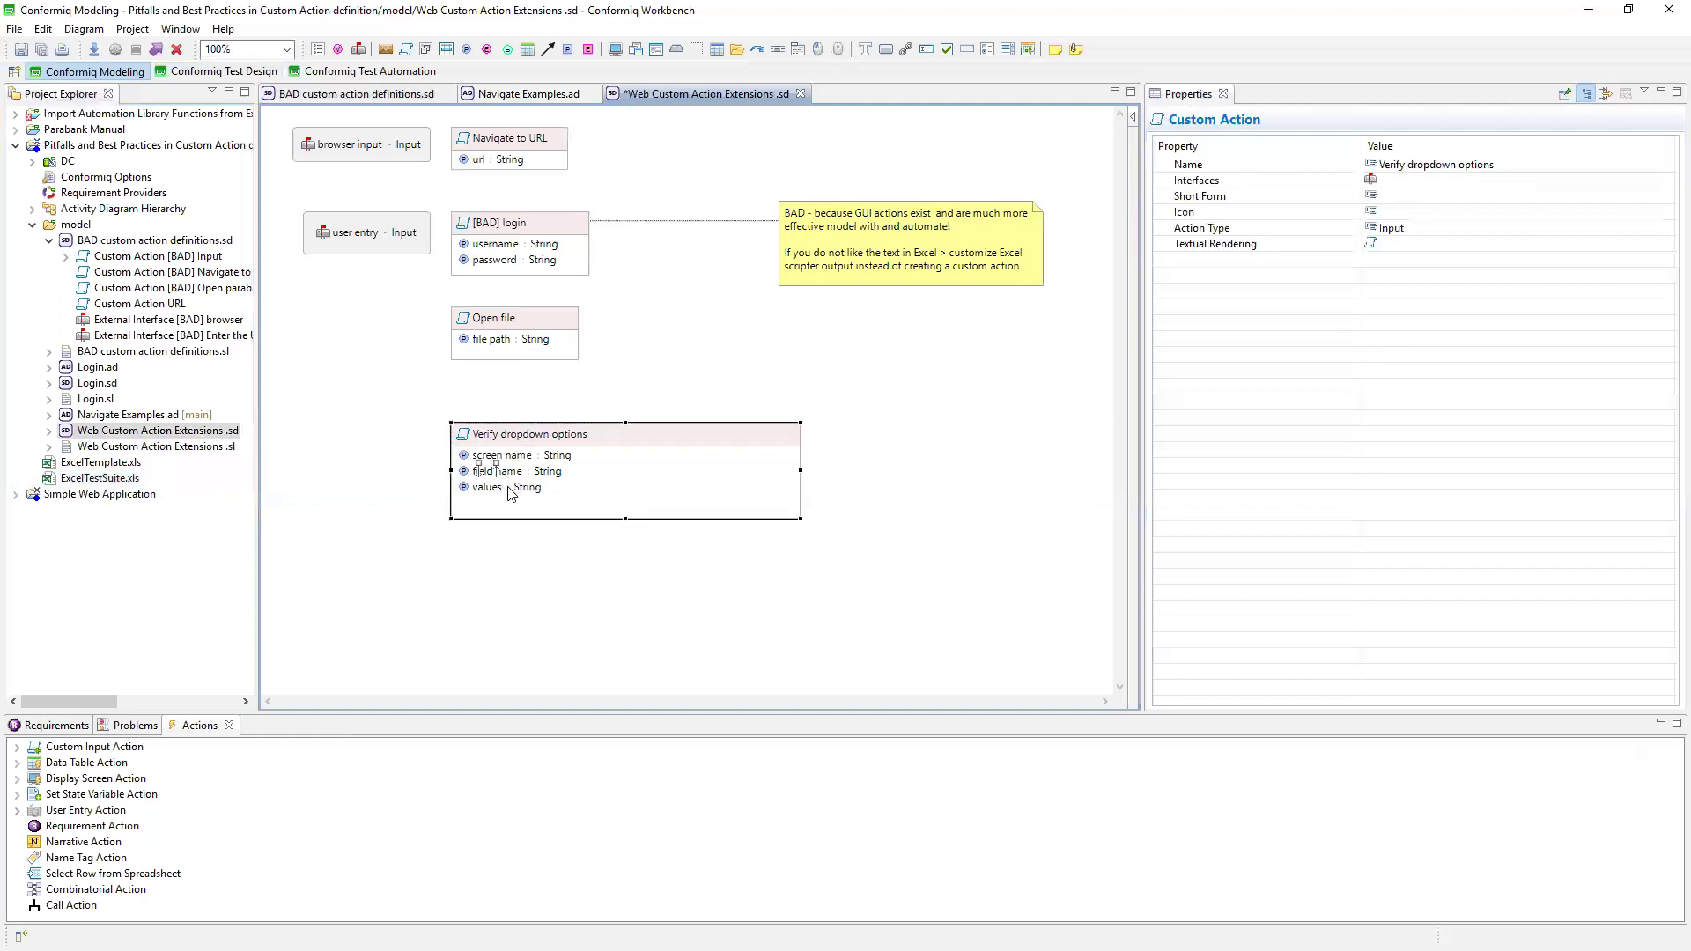
Rename the last field of the Verify dropdown options action to "value".
left_click(510, 489)
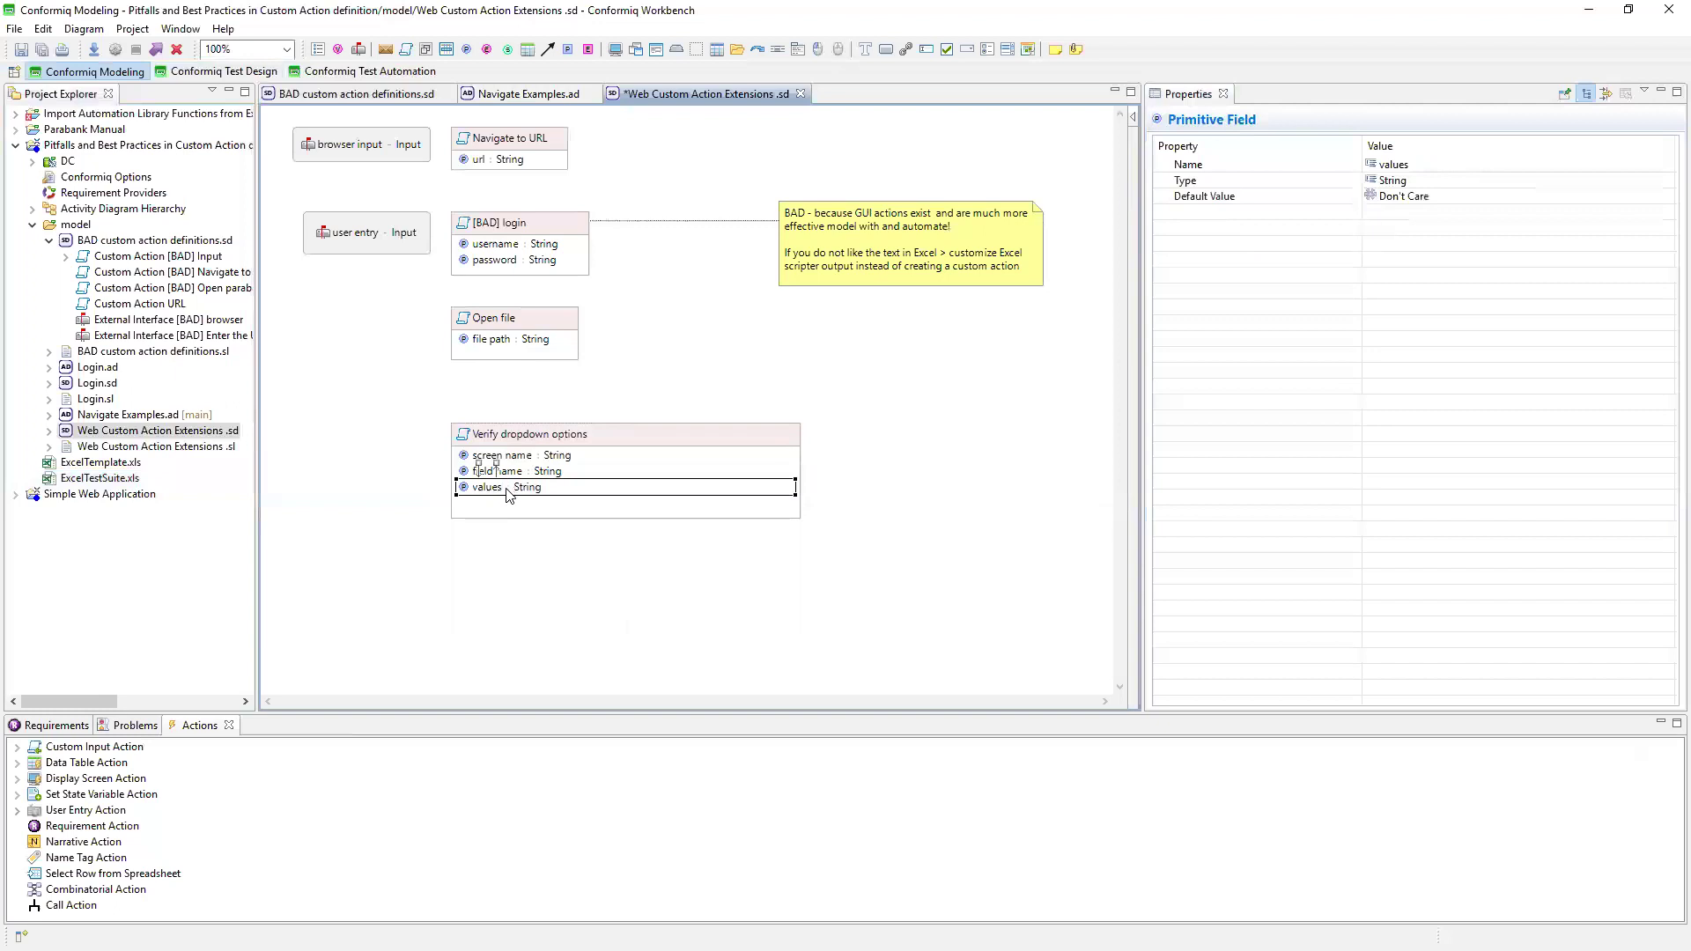
left_click(1405, 196)
left_click(1407, 164)
left_click(1409, 164)
key("Return")
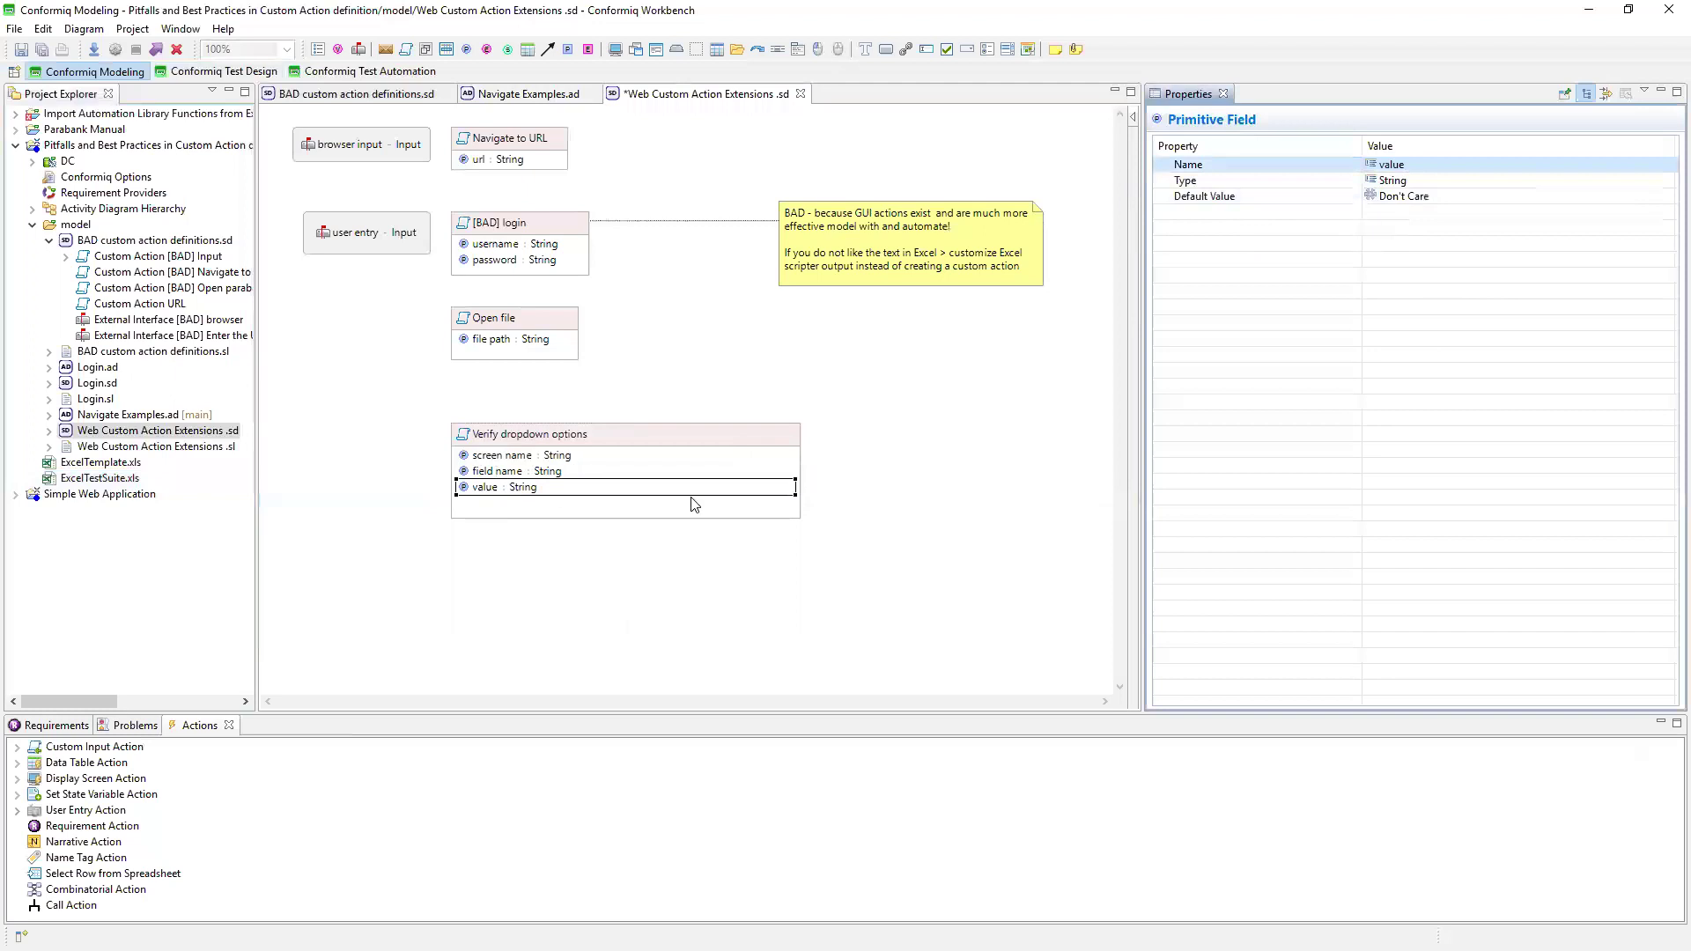
left_click(632, 450)
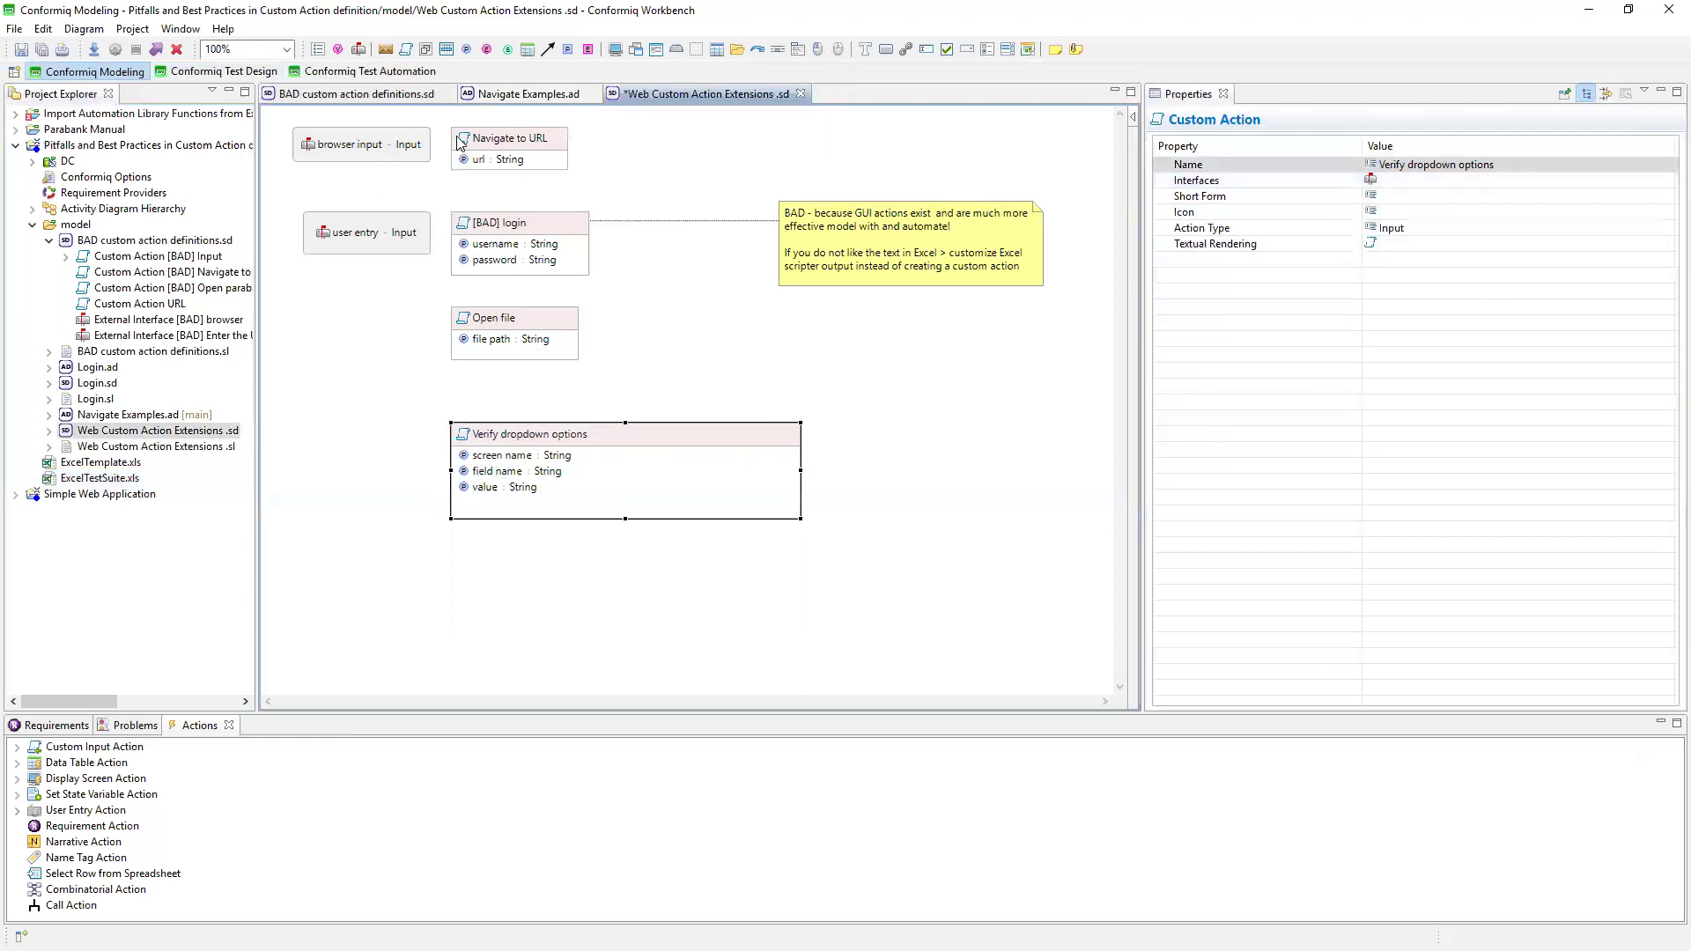
Add an external interface named "page verification" and place it just left of the Verify dropdown options action.
left_click(363, 51)
left_click(309, 481)
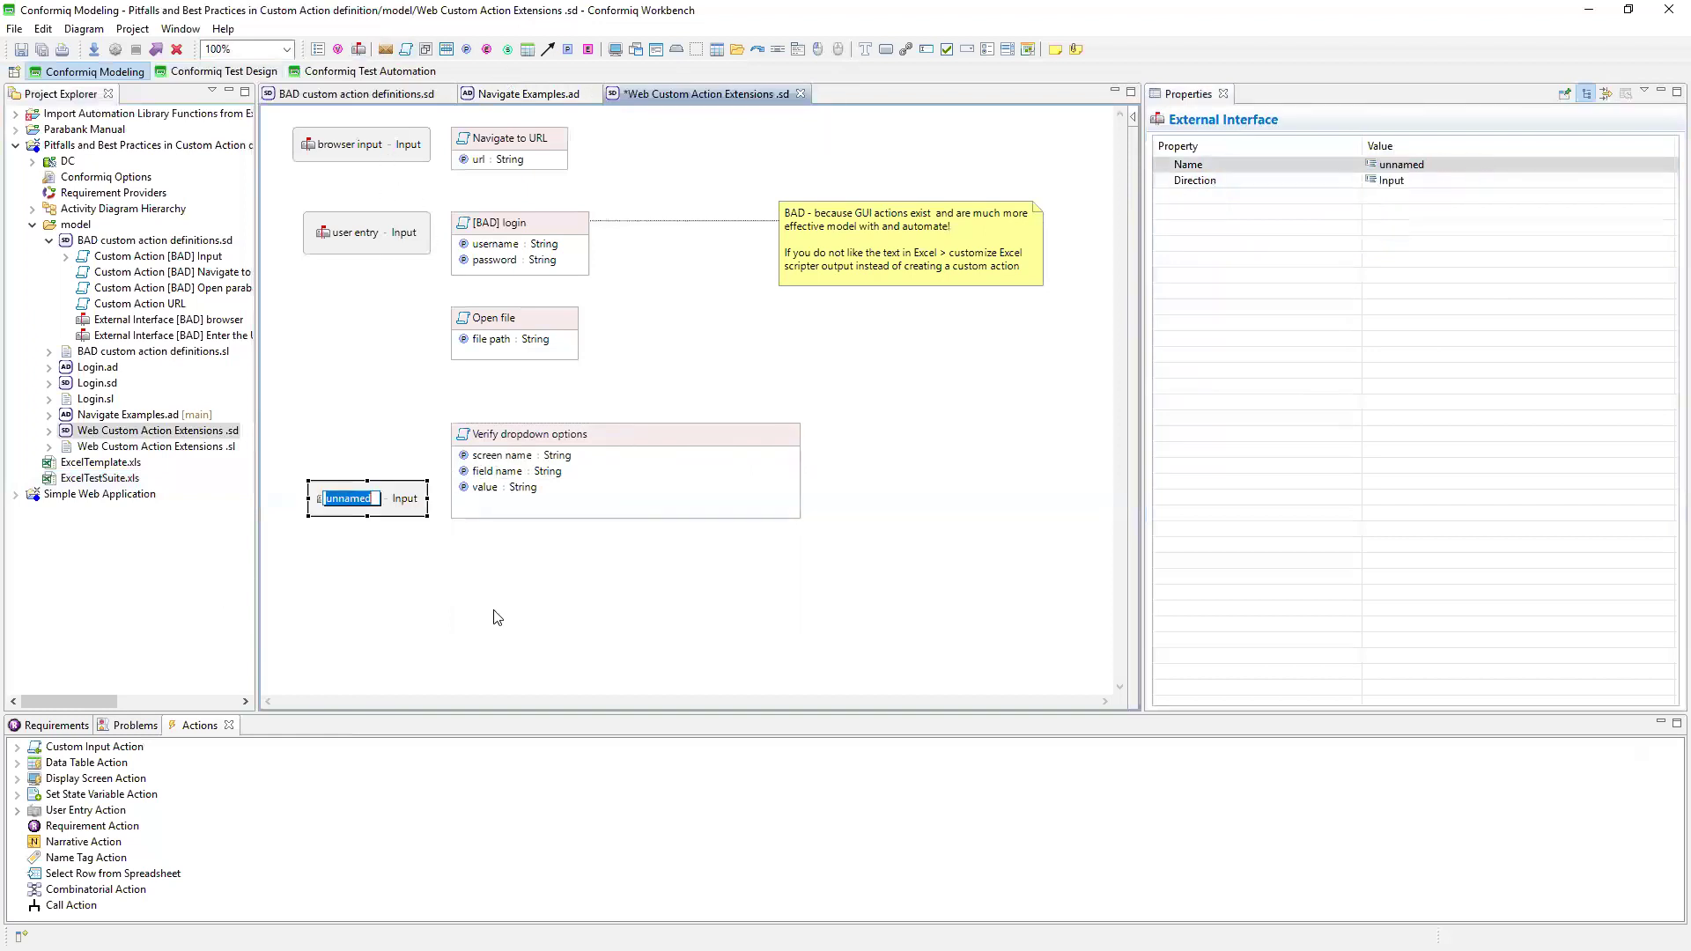
mouse_move(497, 617)
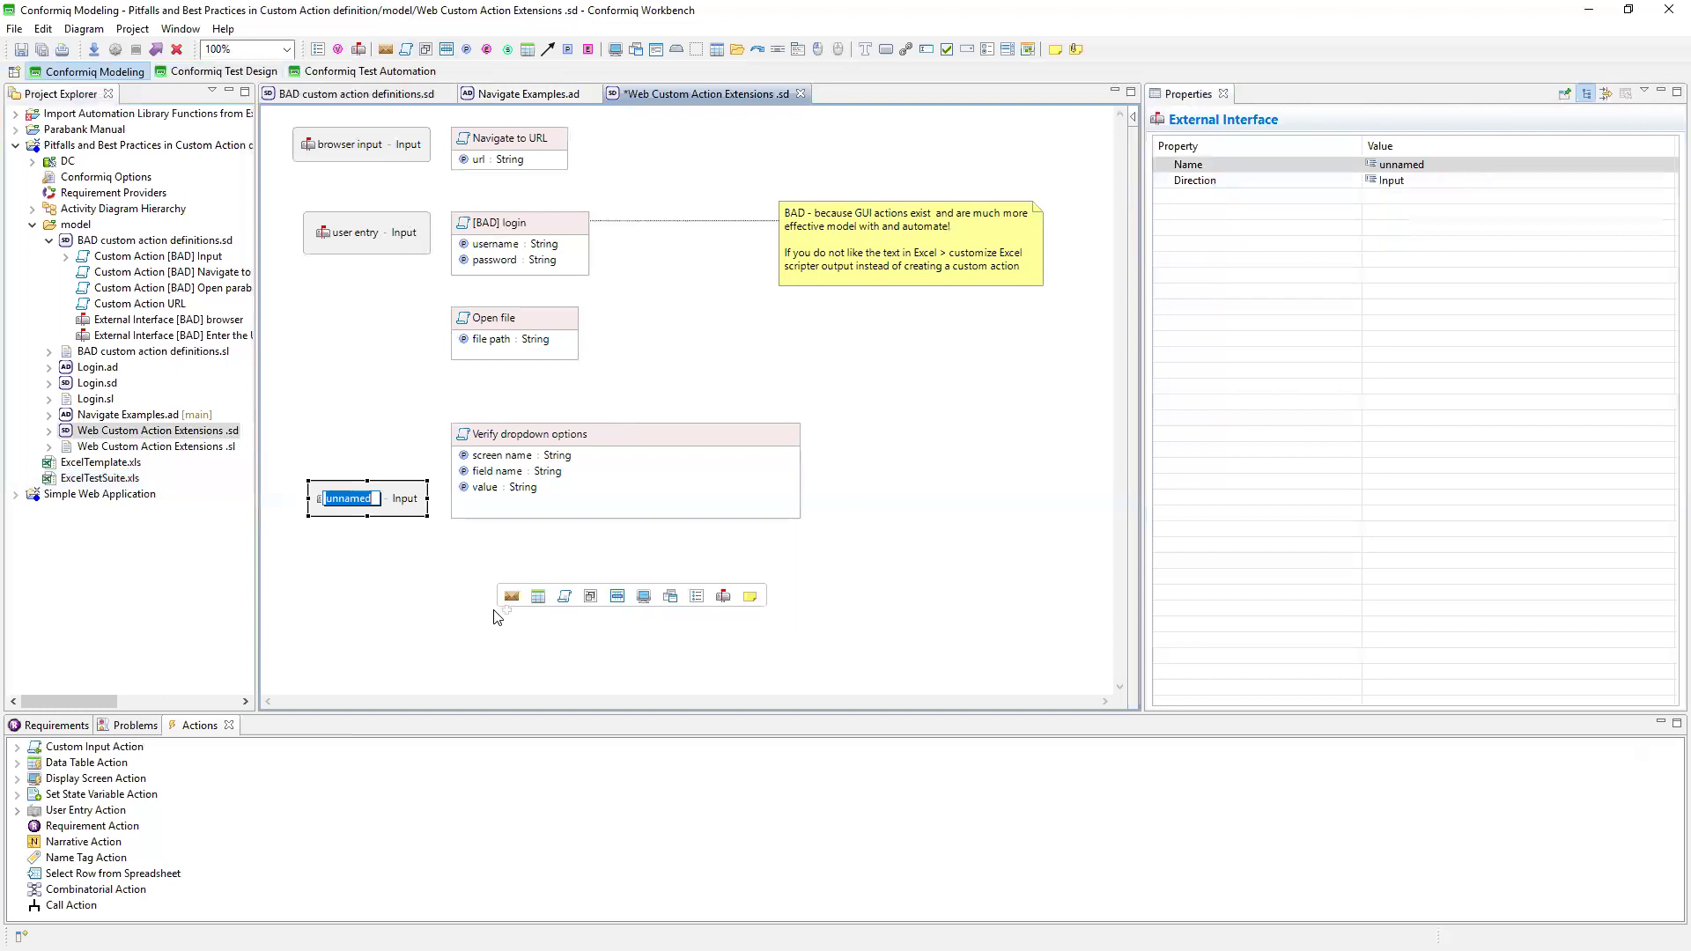
type("web")
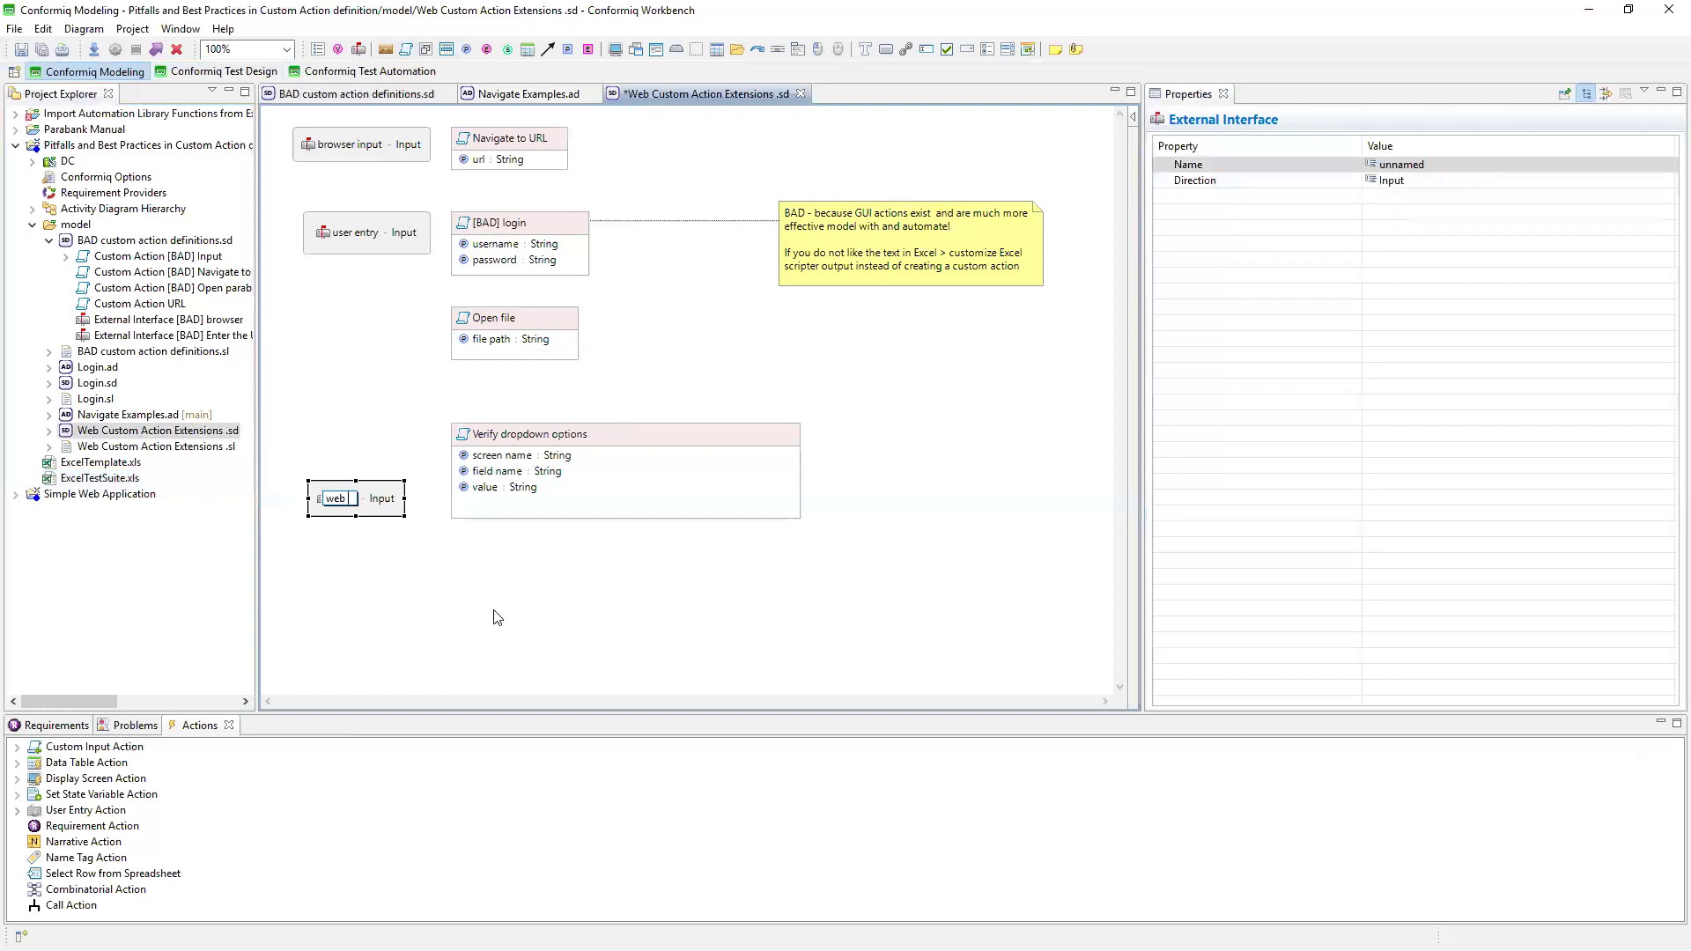
key("BackSpace")
key("BackSpace")
key("BackSpace")
type("page verific")
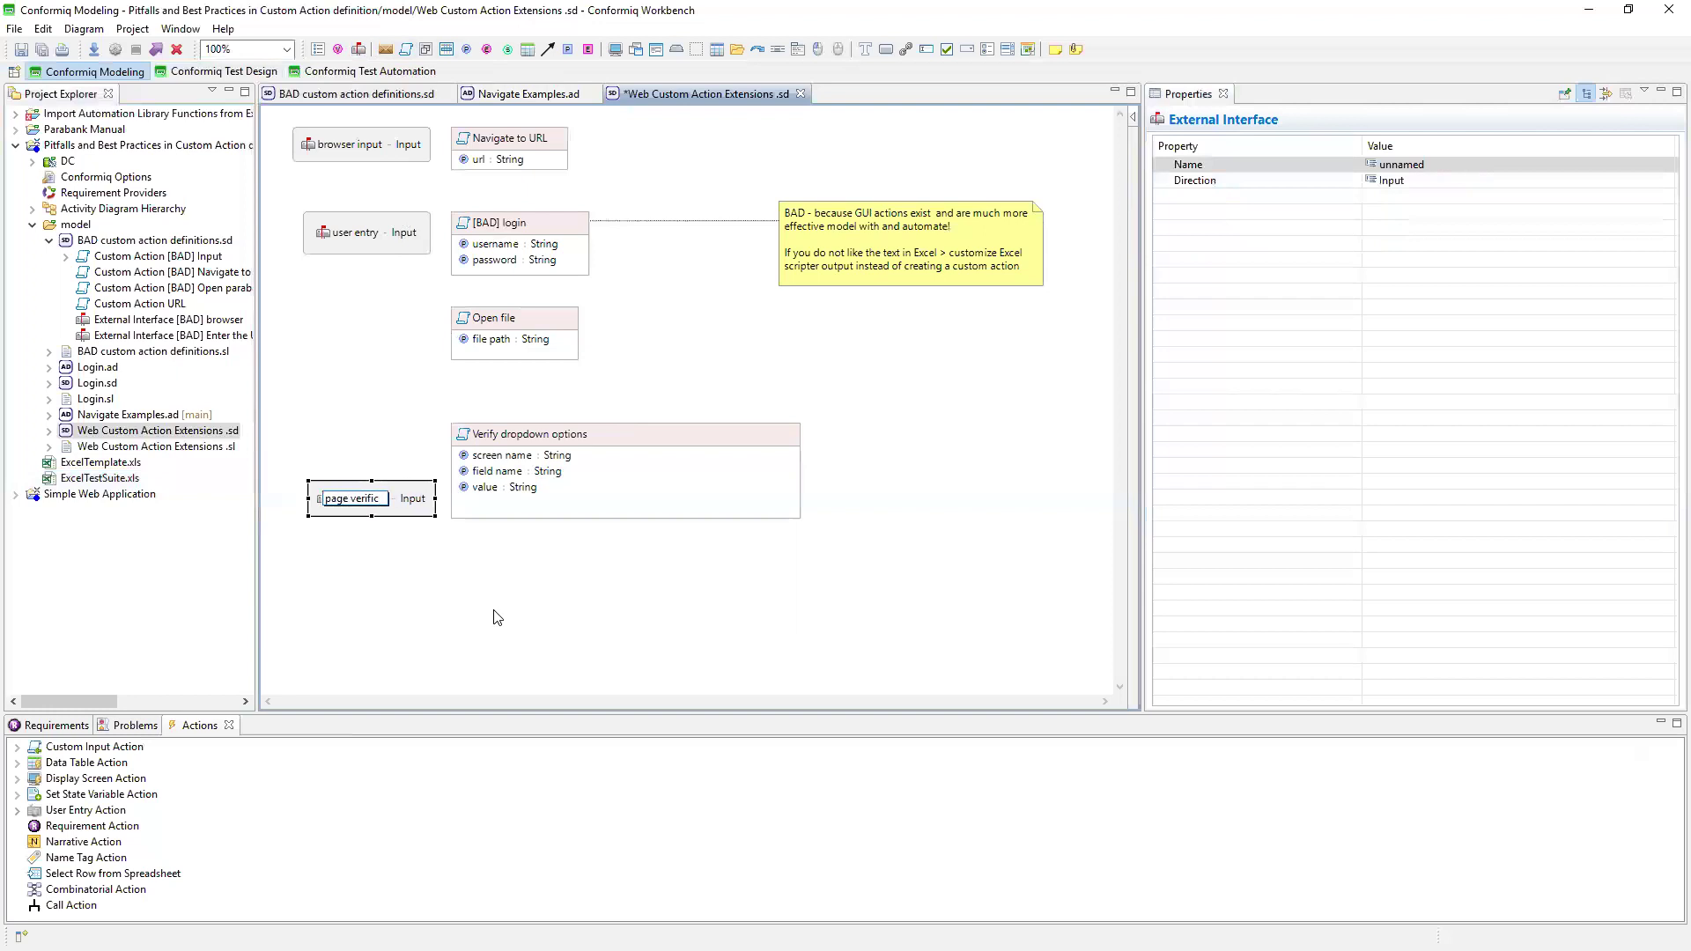
type("ation")
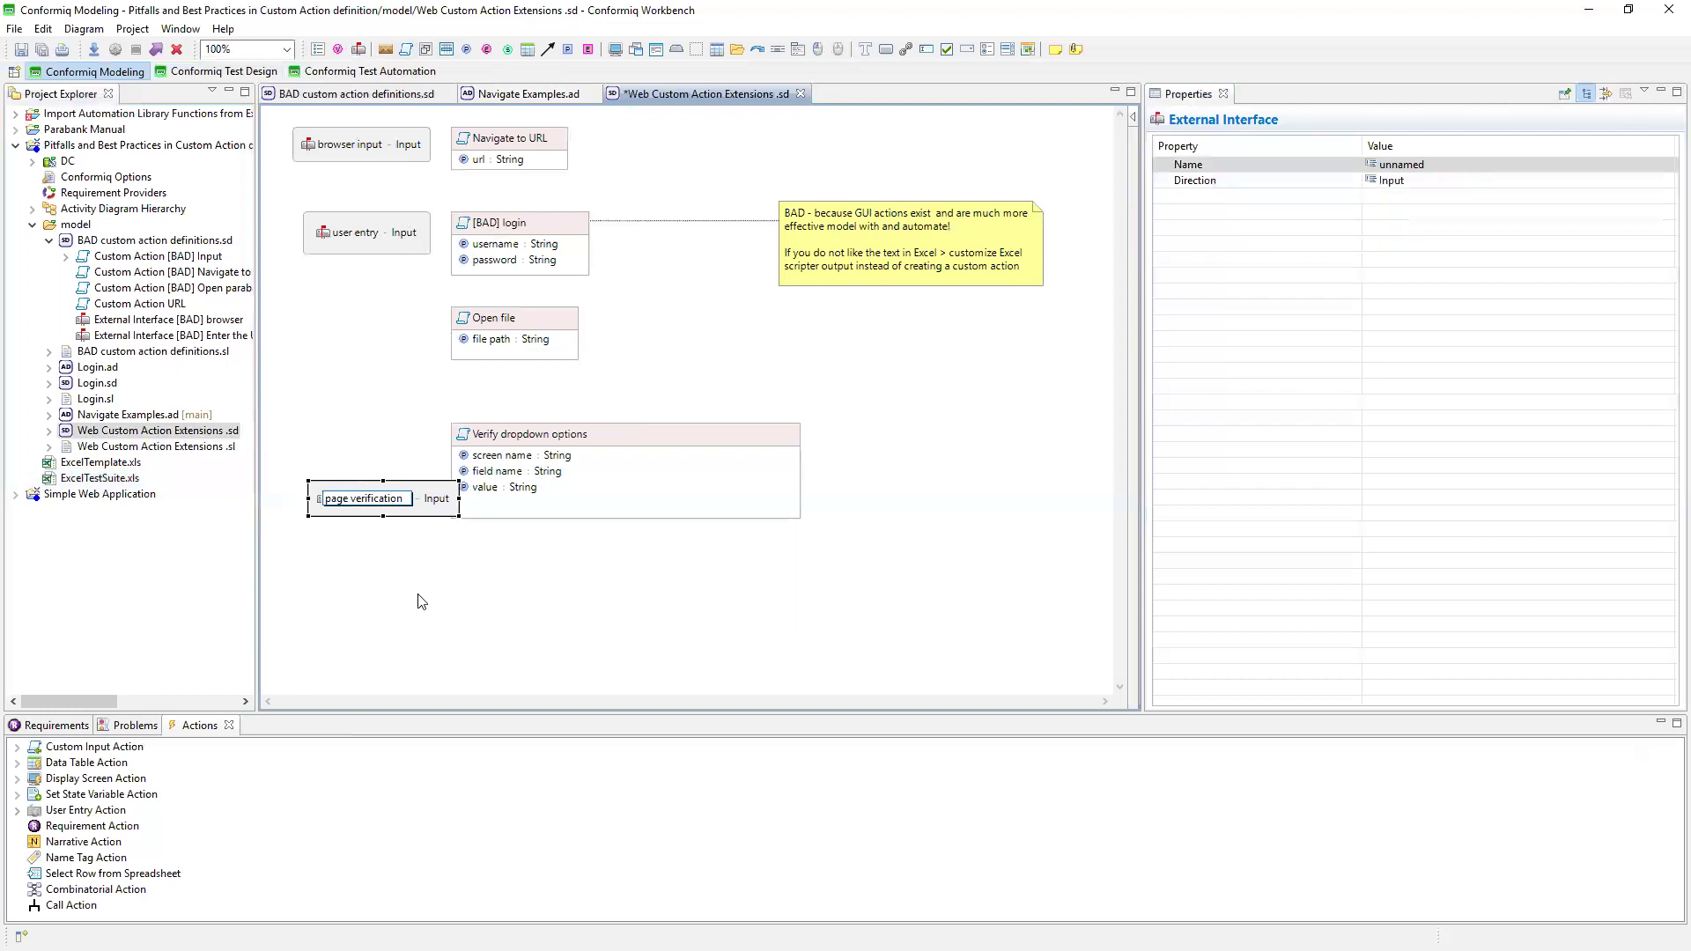
left_click(422, 600)
left_click_drag(417, 501, 378, 434)
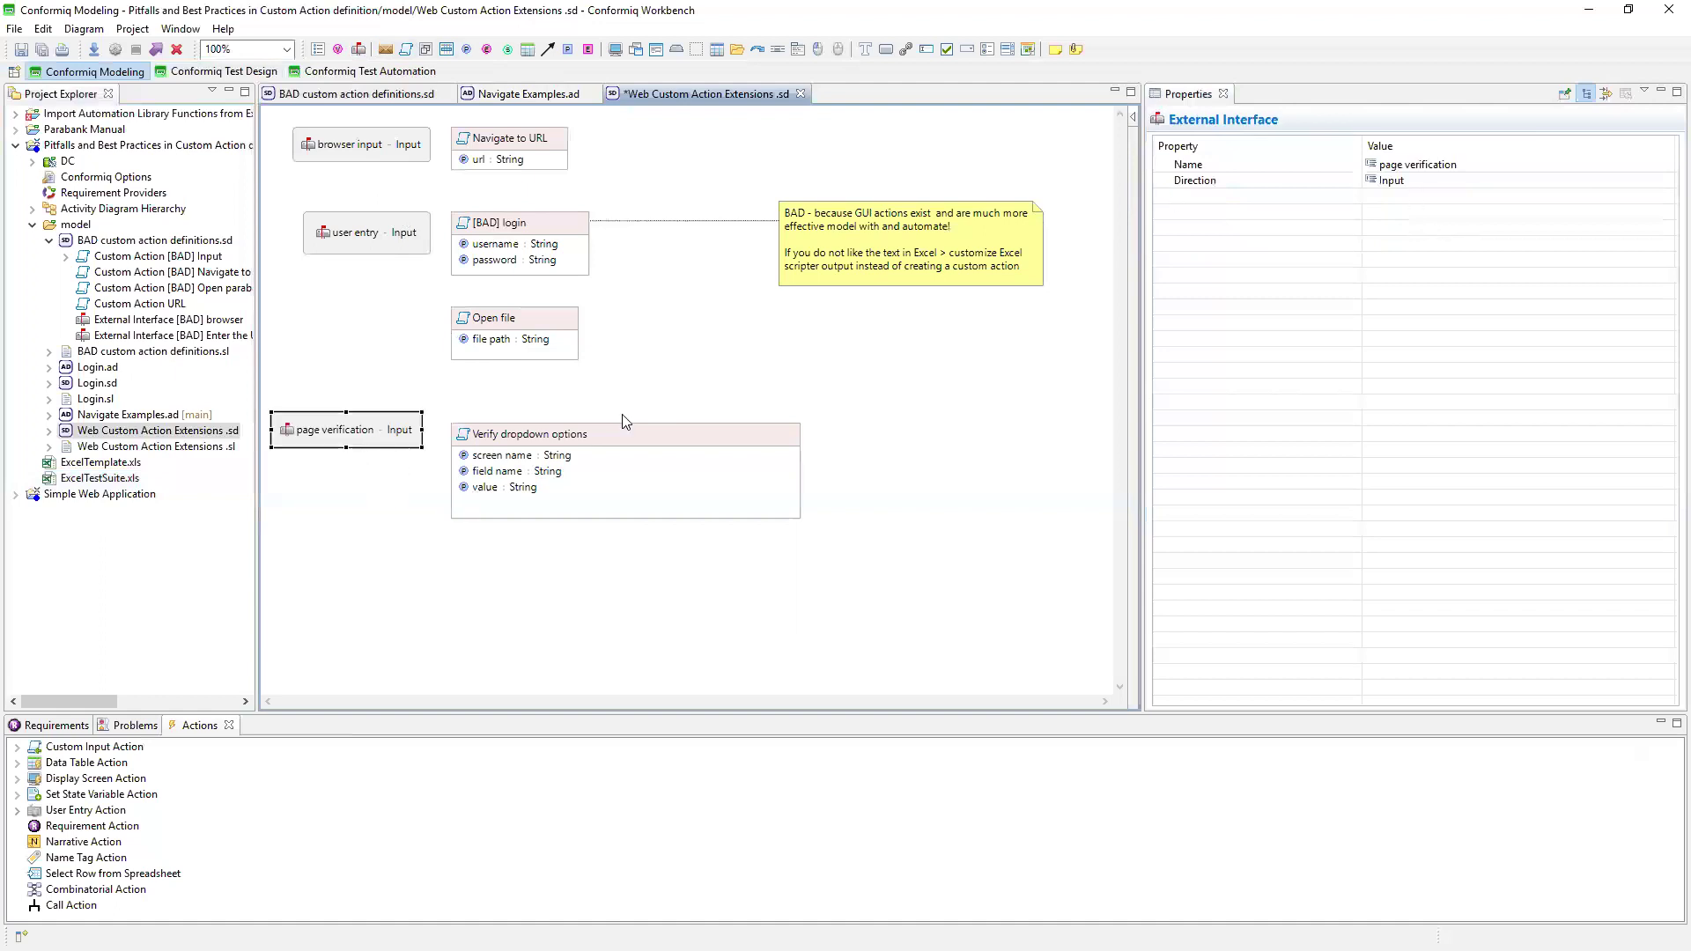
Assign the page verification external interface to the Verify dropdown options custom action.
left_click(589, 453)
left_click(1485, 180)
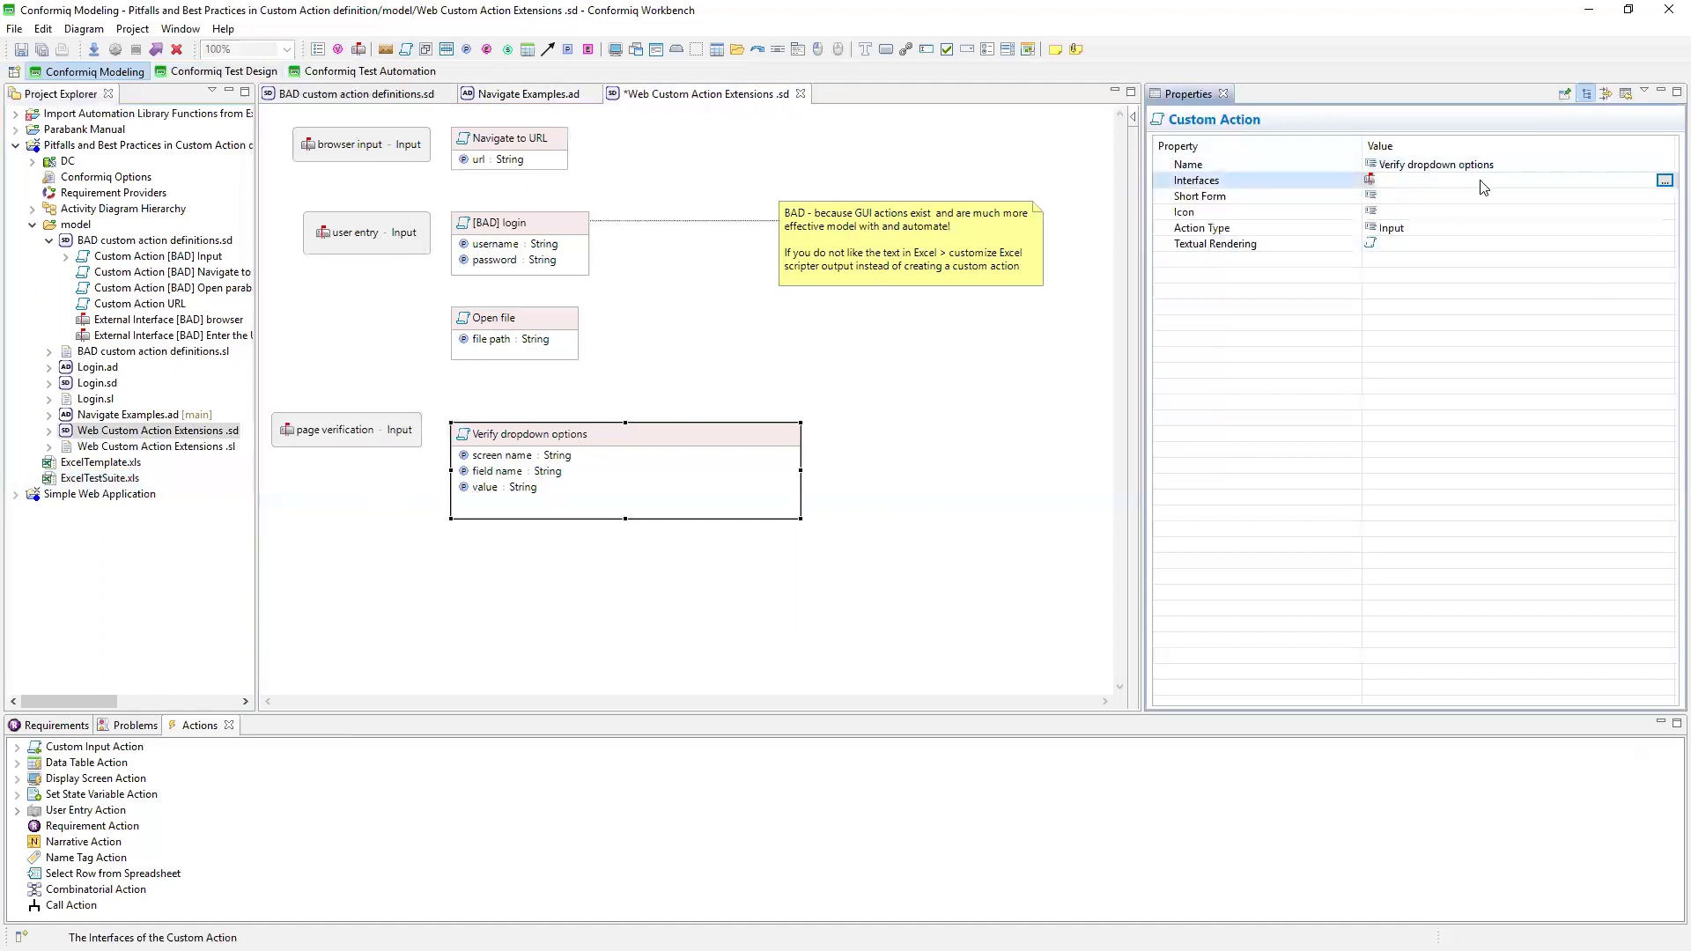
left_click(1665, 181)
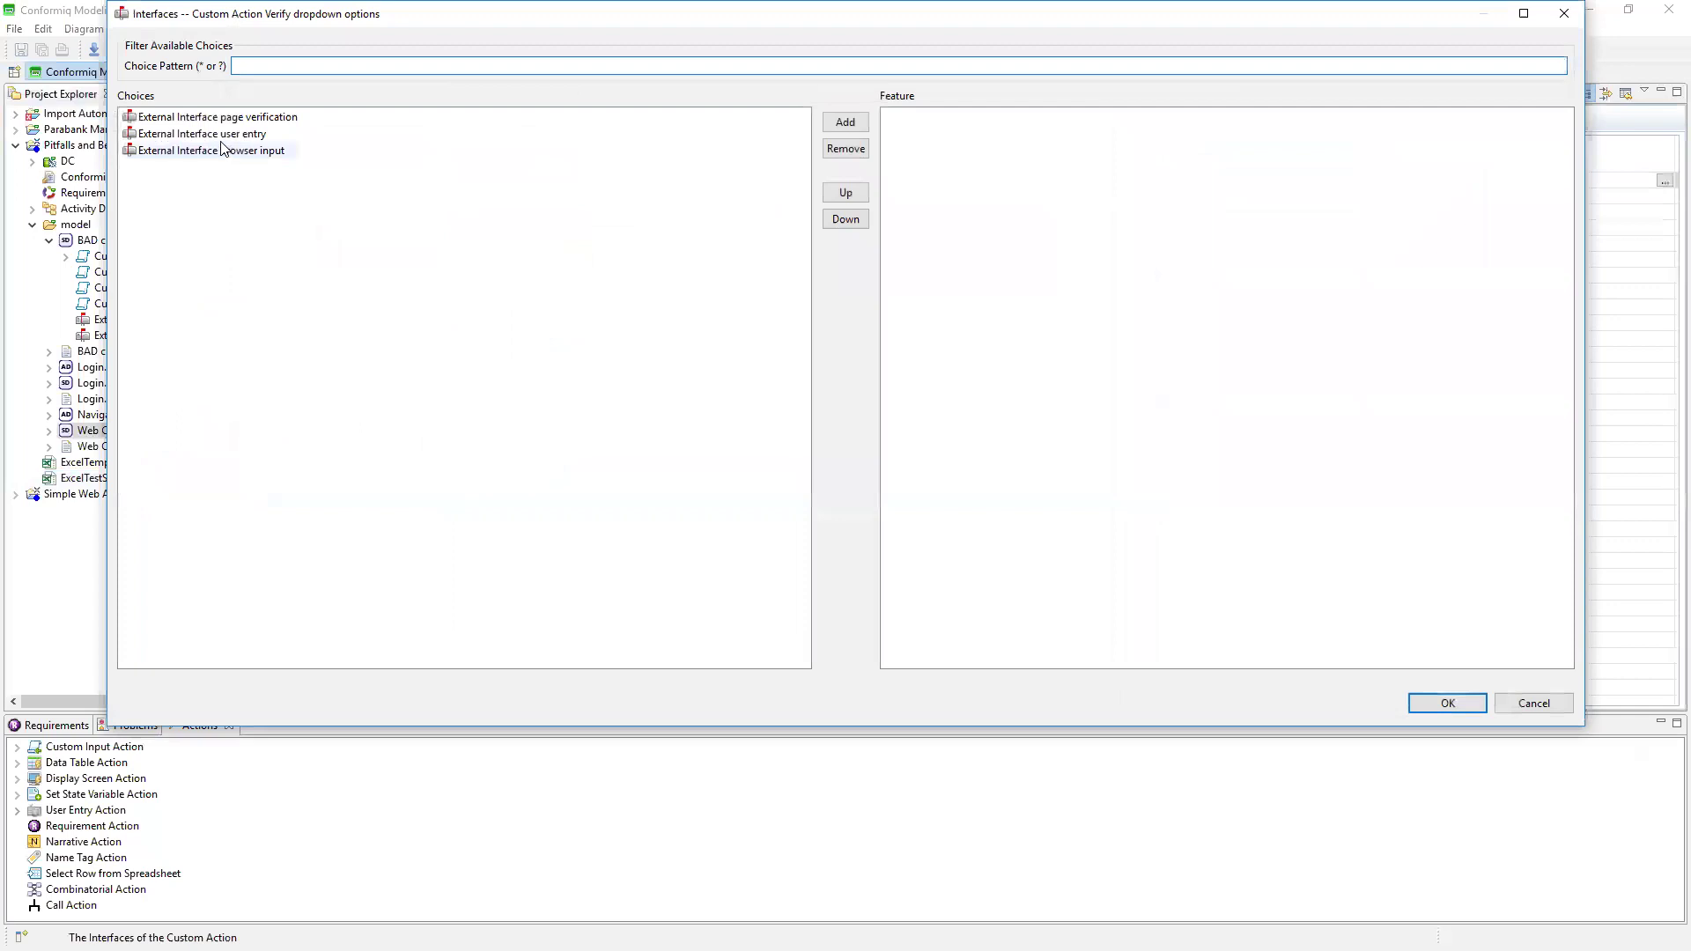
double_click(249, 121)
left_click(1447, 702)
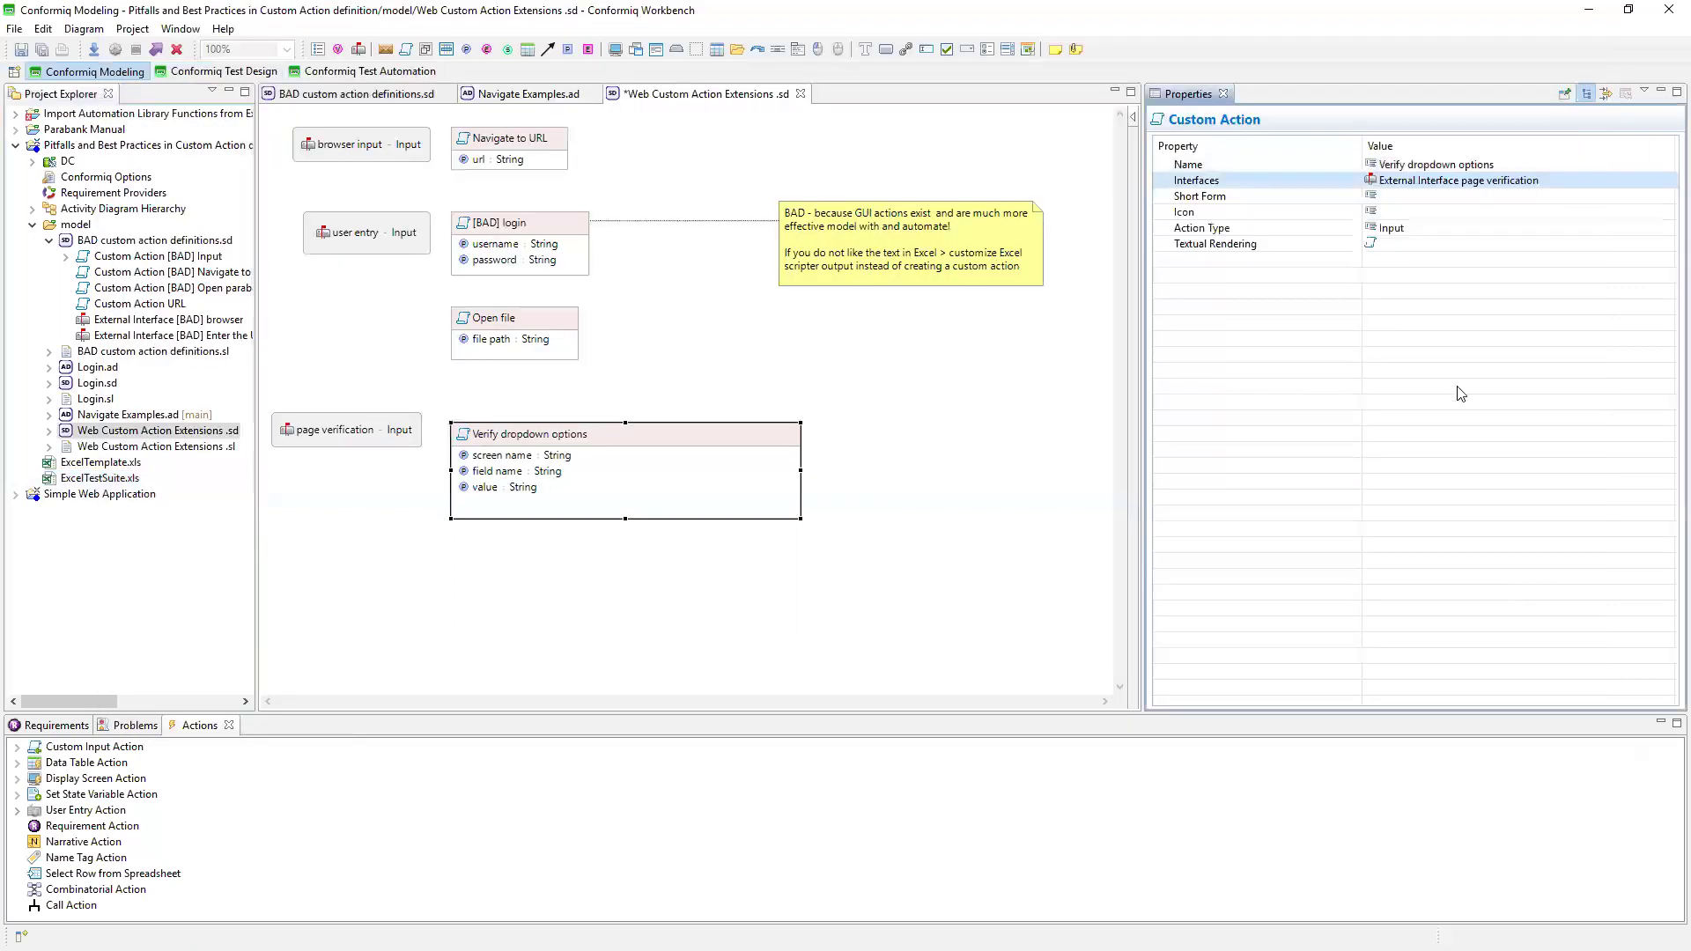
Set the Verify dropdown options action's short form to VD and its action type to Verification.
left_click(1396, 197)
type("VD")
left_click(1554, 228)
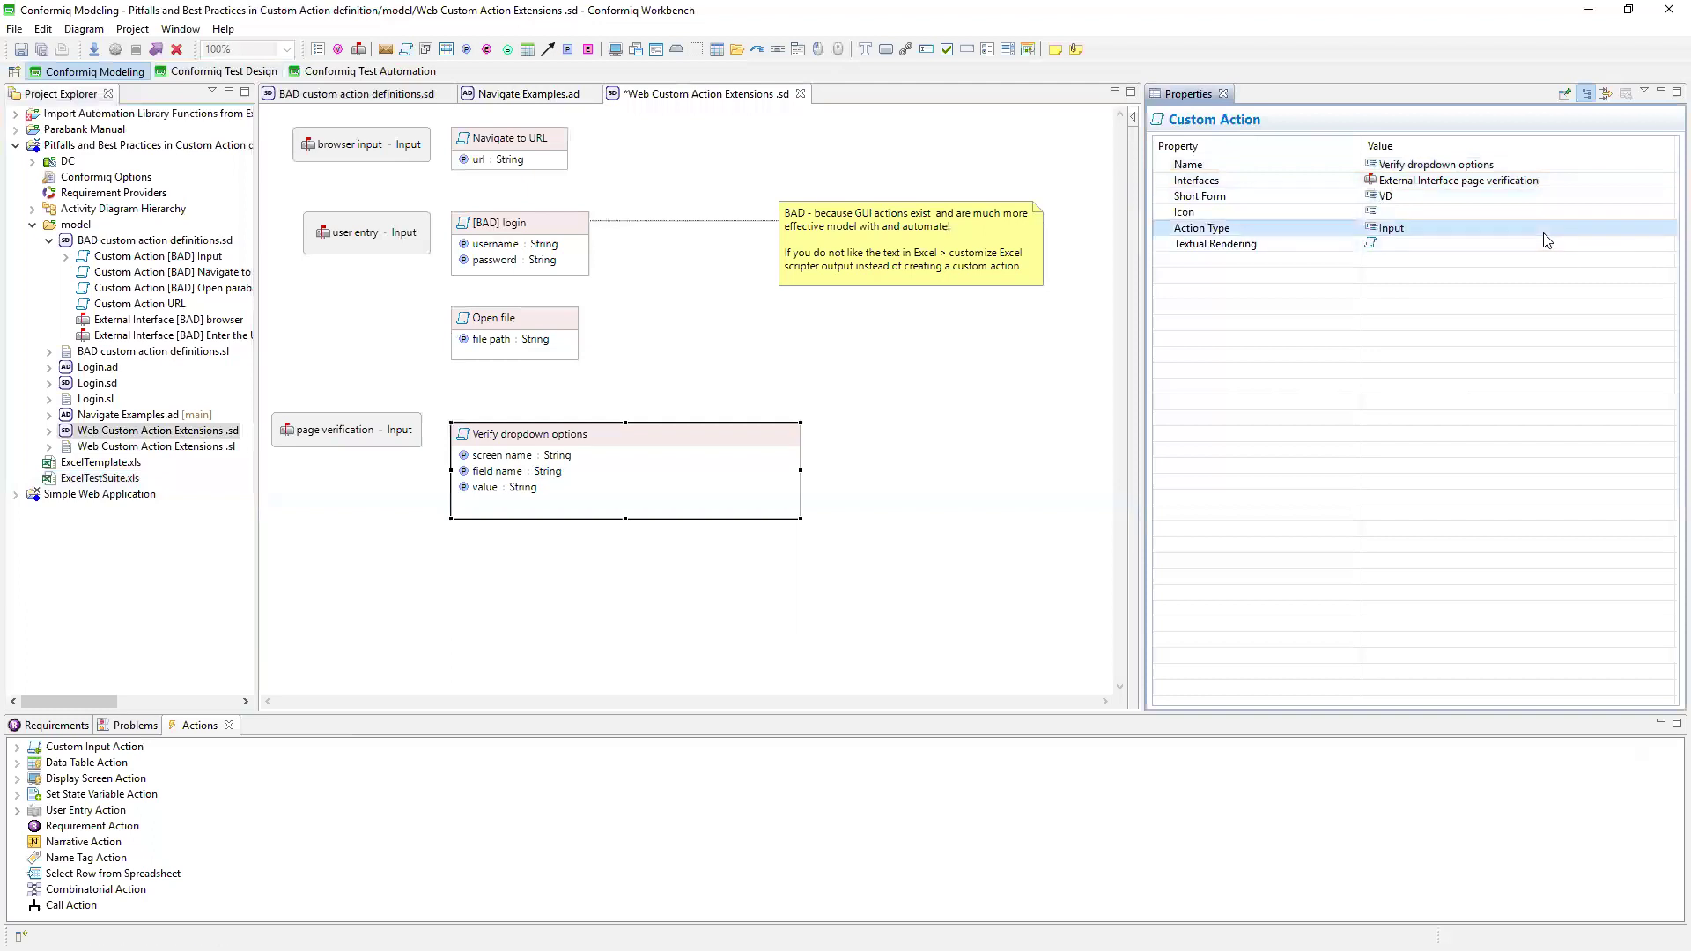
left_click(1589, 236)
left_click(1549, 256)
Begin the Verify dropdown options action's textual rendering with the string "Verify the dropdown " followed by the field name field.
left_click(1383, 248)
left_click(1663, 244)
left_click(858, 690)
type("Verif")
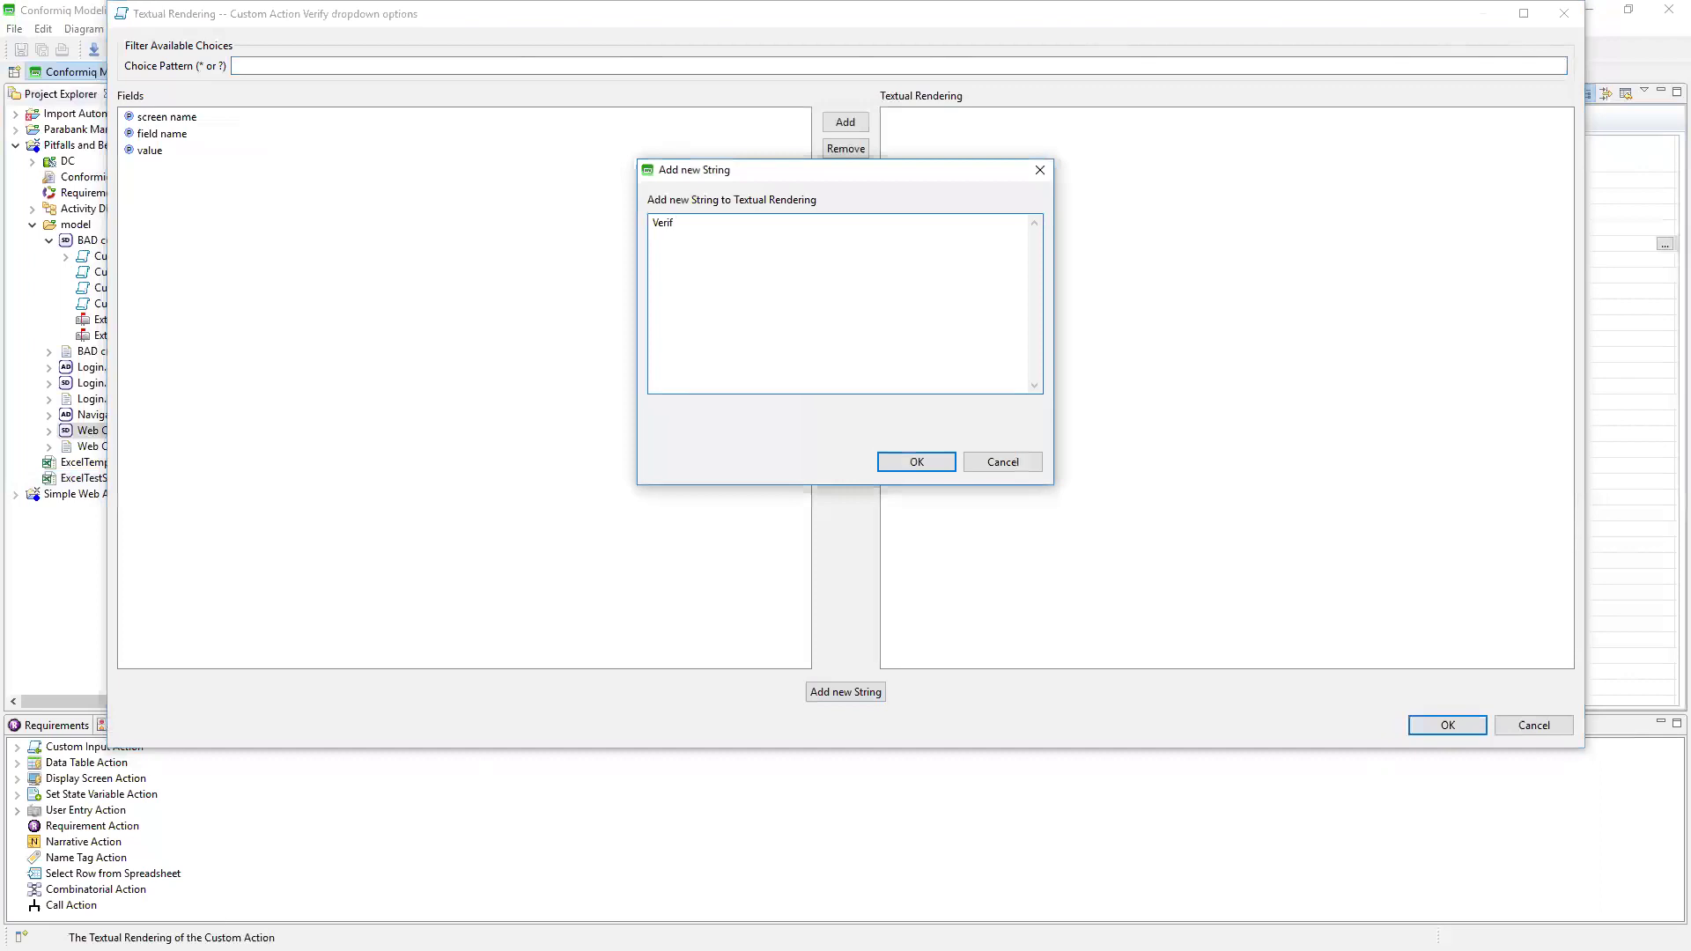
type("y the dropdown")
left_click(916, 462)
double_click(172, 135)
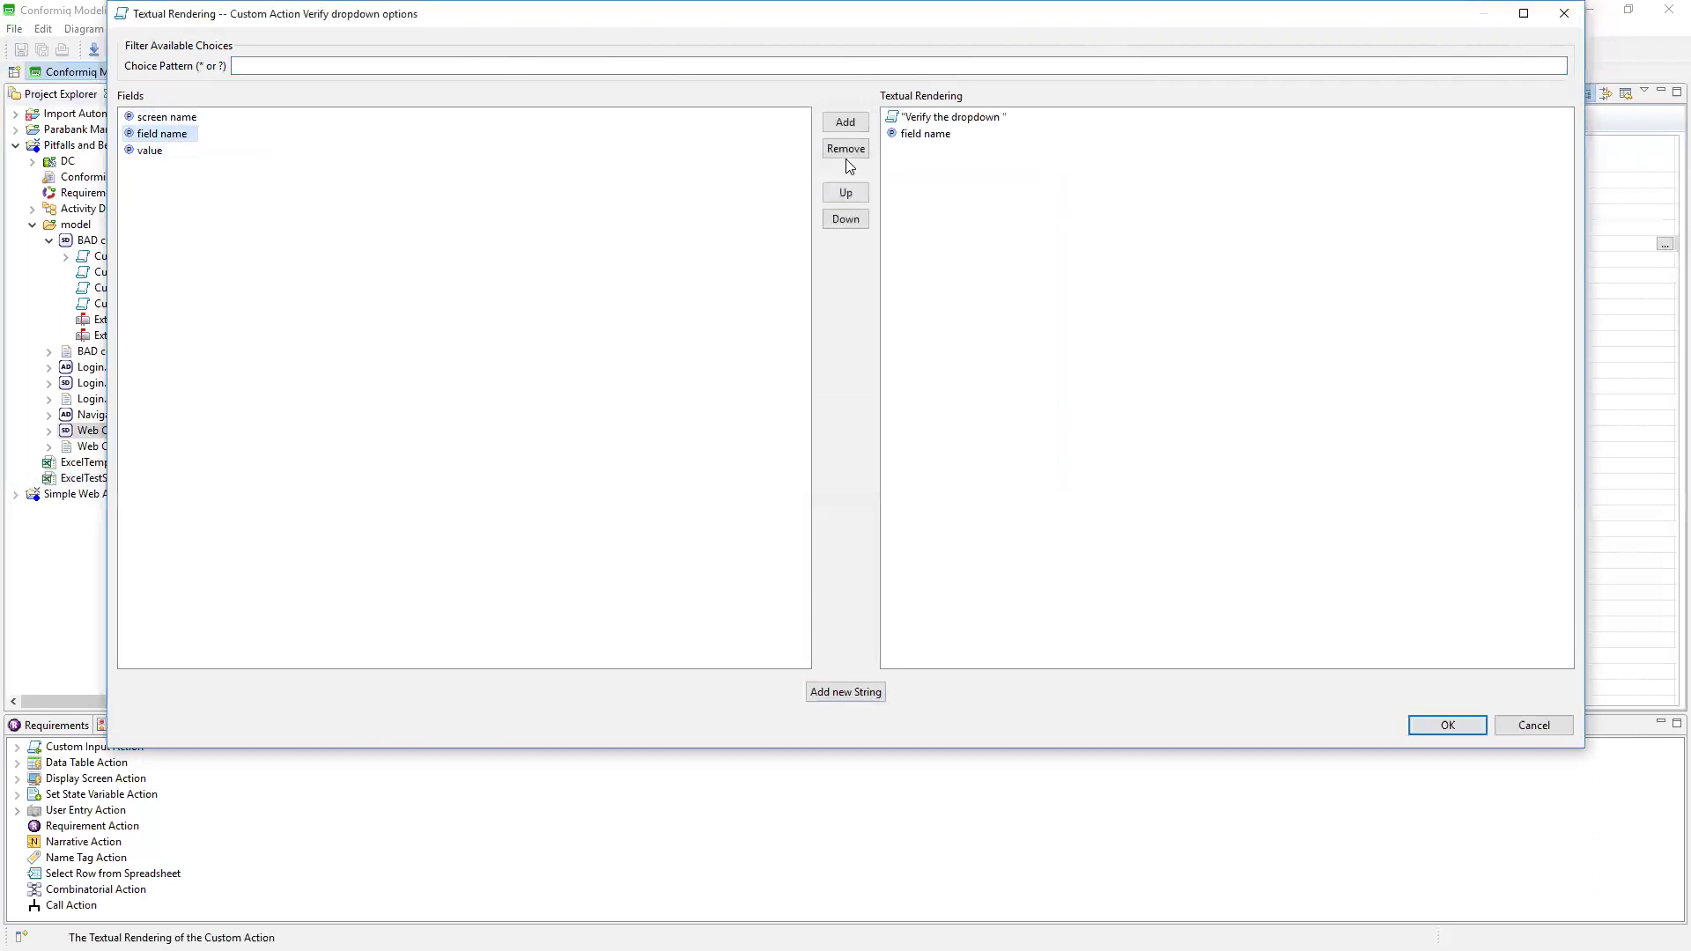
Append the string " in the screen " and the screen name field to the textual rendering.
left_click(838, 691)
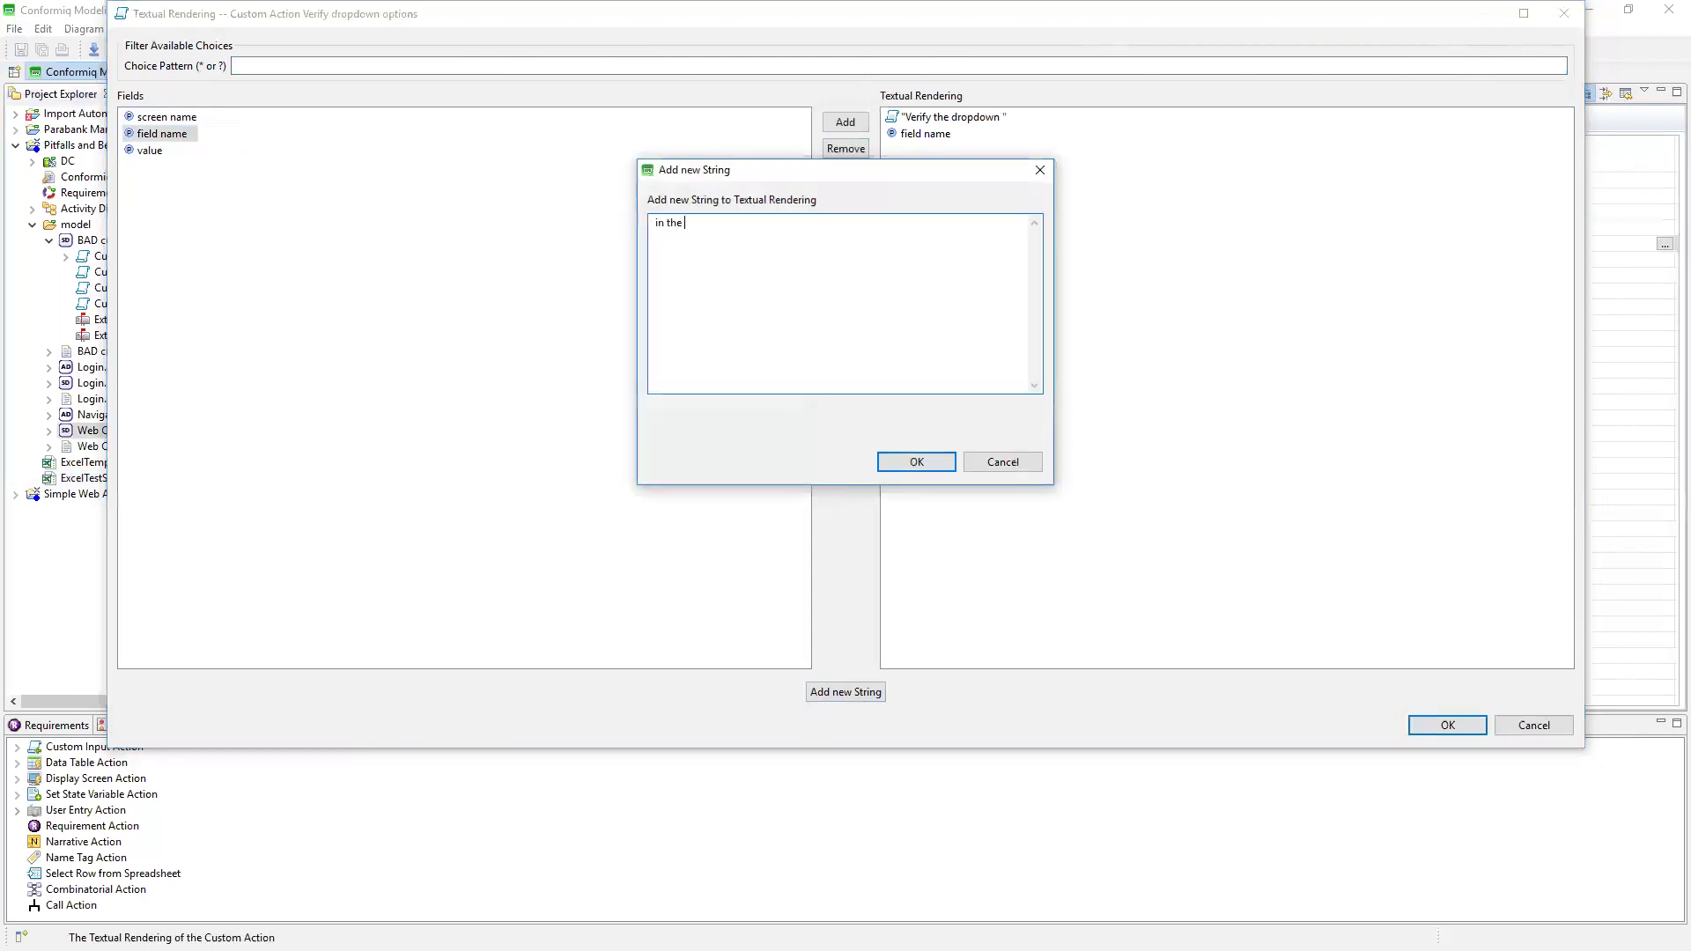
left_click(950, 465)
double_click(167, 117)
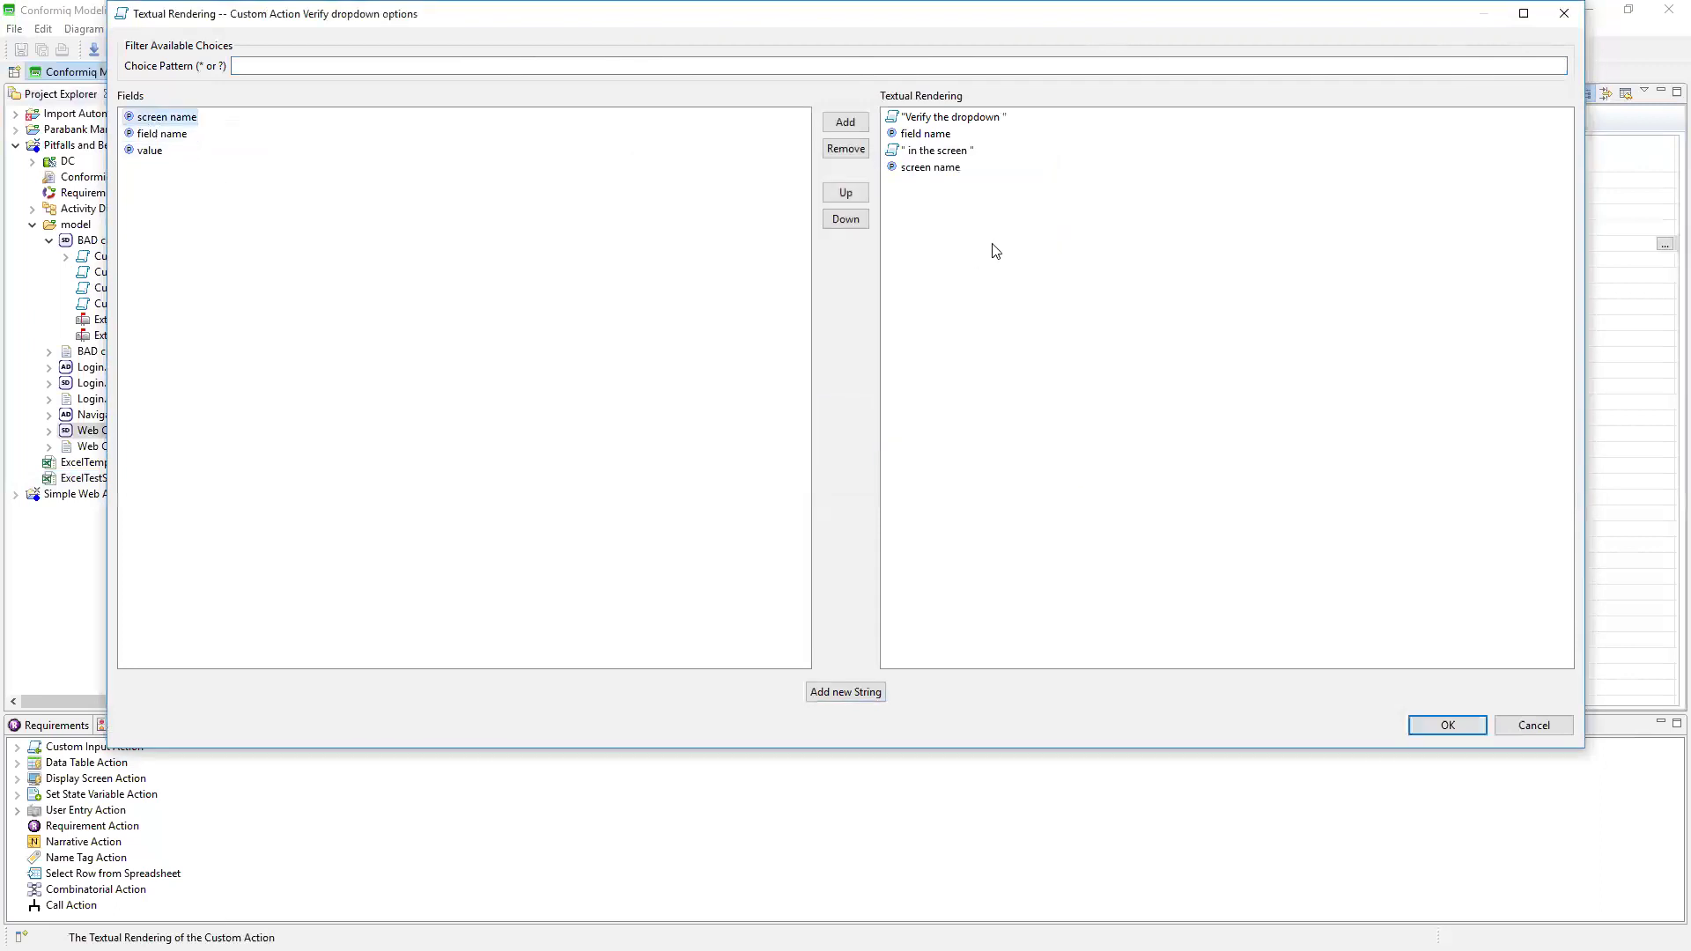
Append the string " lists in the options the value " and the value field, and apply the textual rendering.
left_click(863, 691)
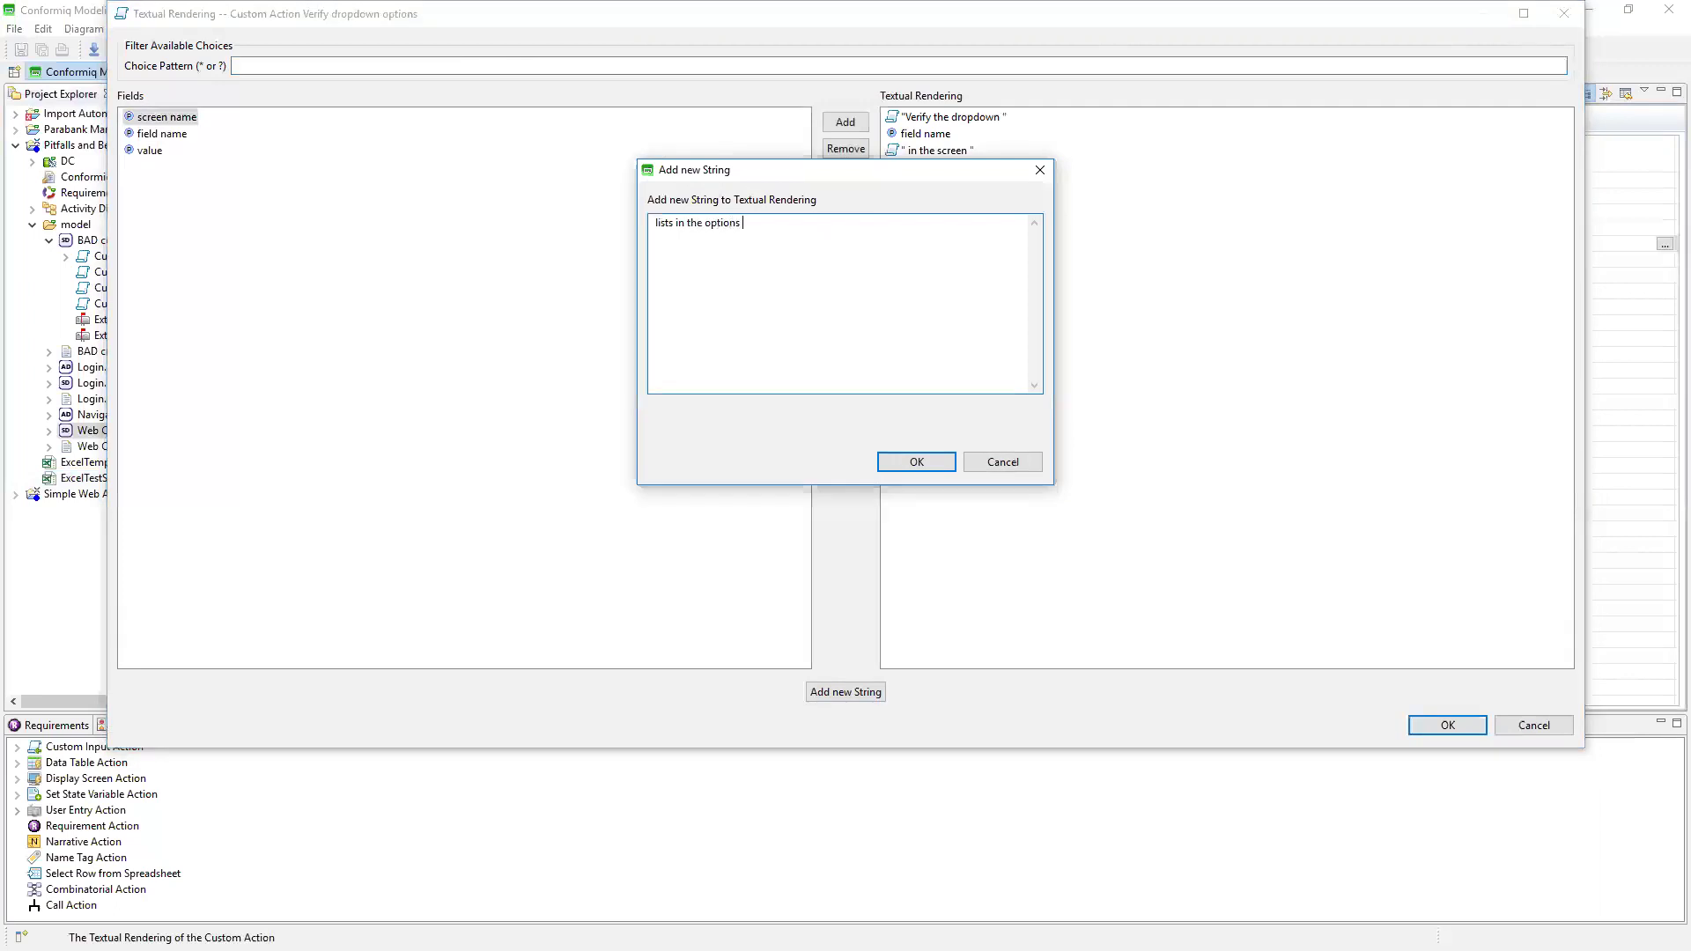
type("lue")
left_click(916, 462)
double_click(173, 150)
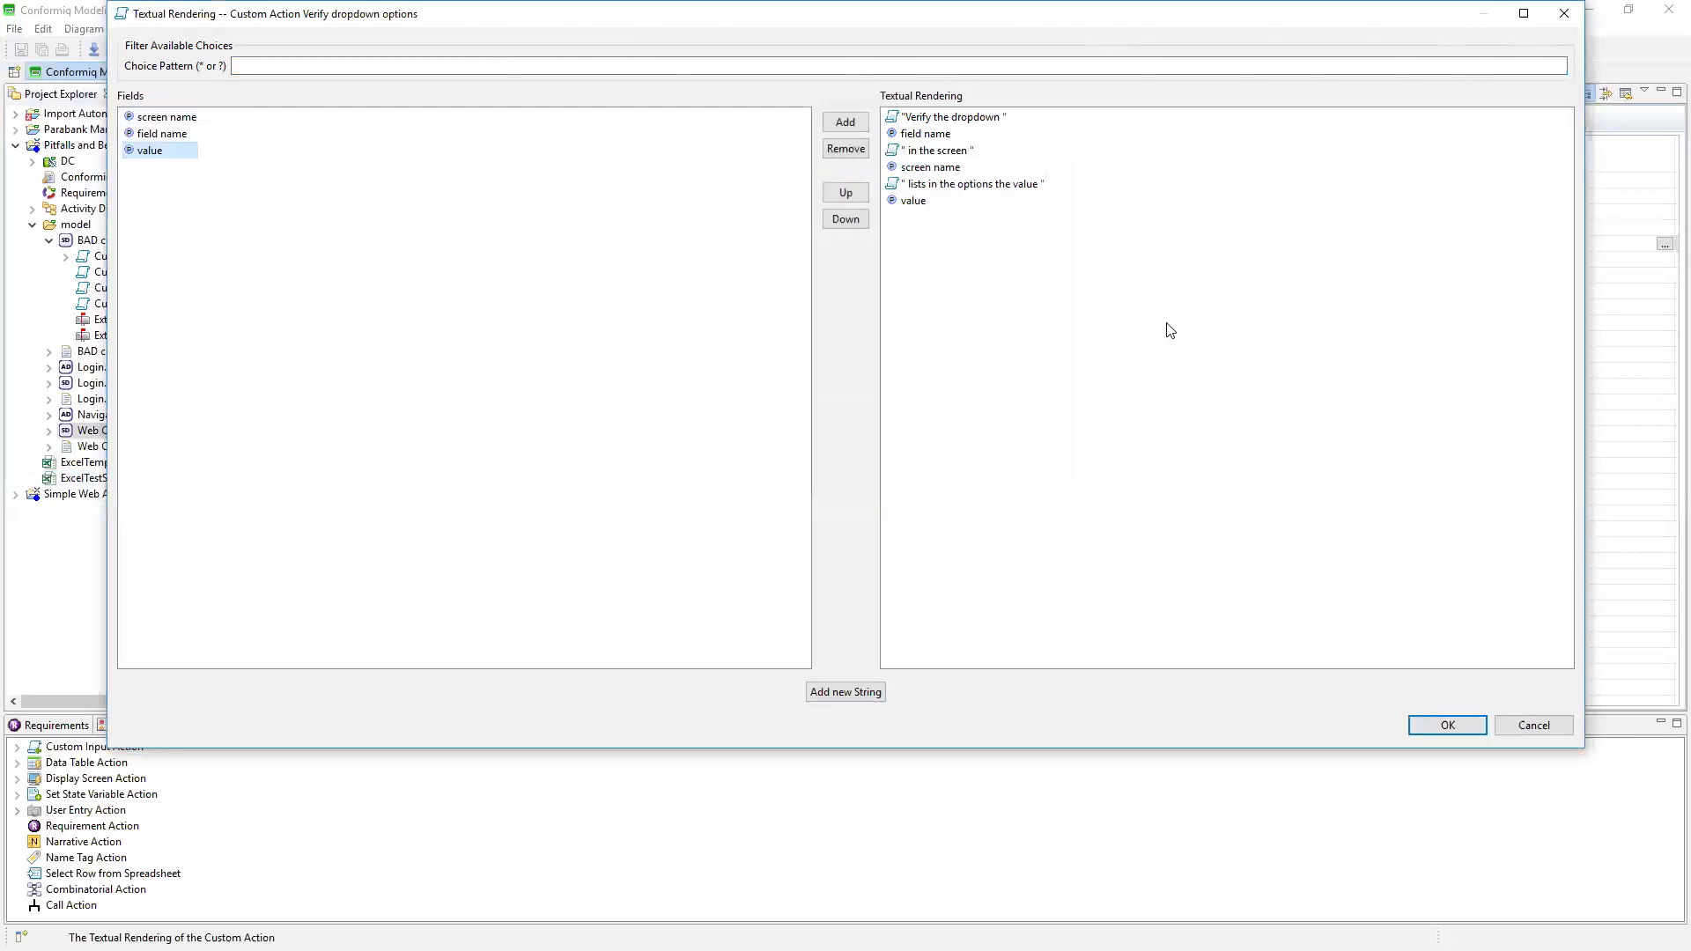
left_click(1447, 725)
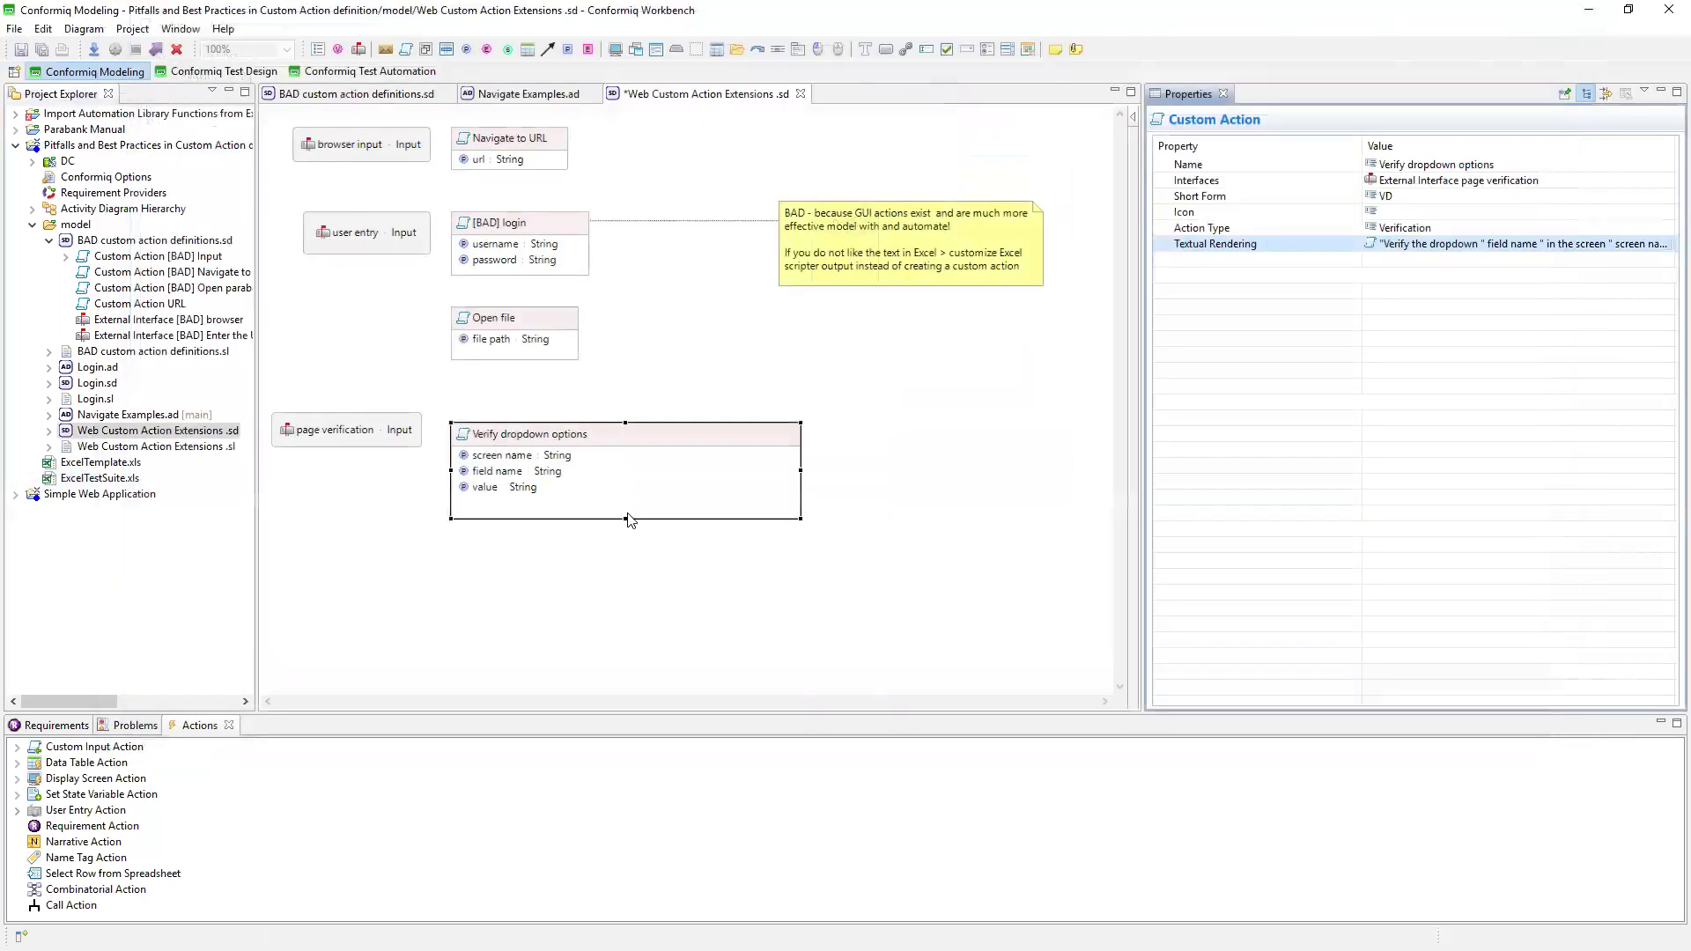
Save the Web Custom Action Extensions structure diagram with the Verify dropdown options action.
left_click(625, 481)
left_click(599, 441)
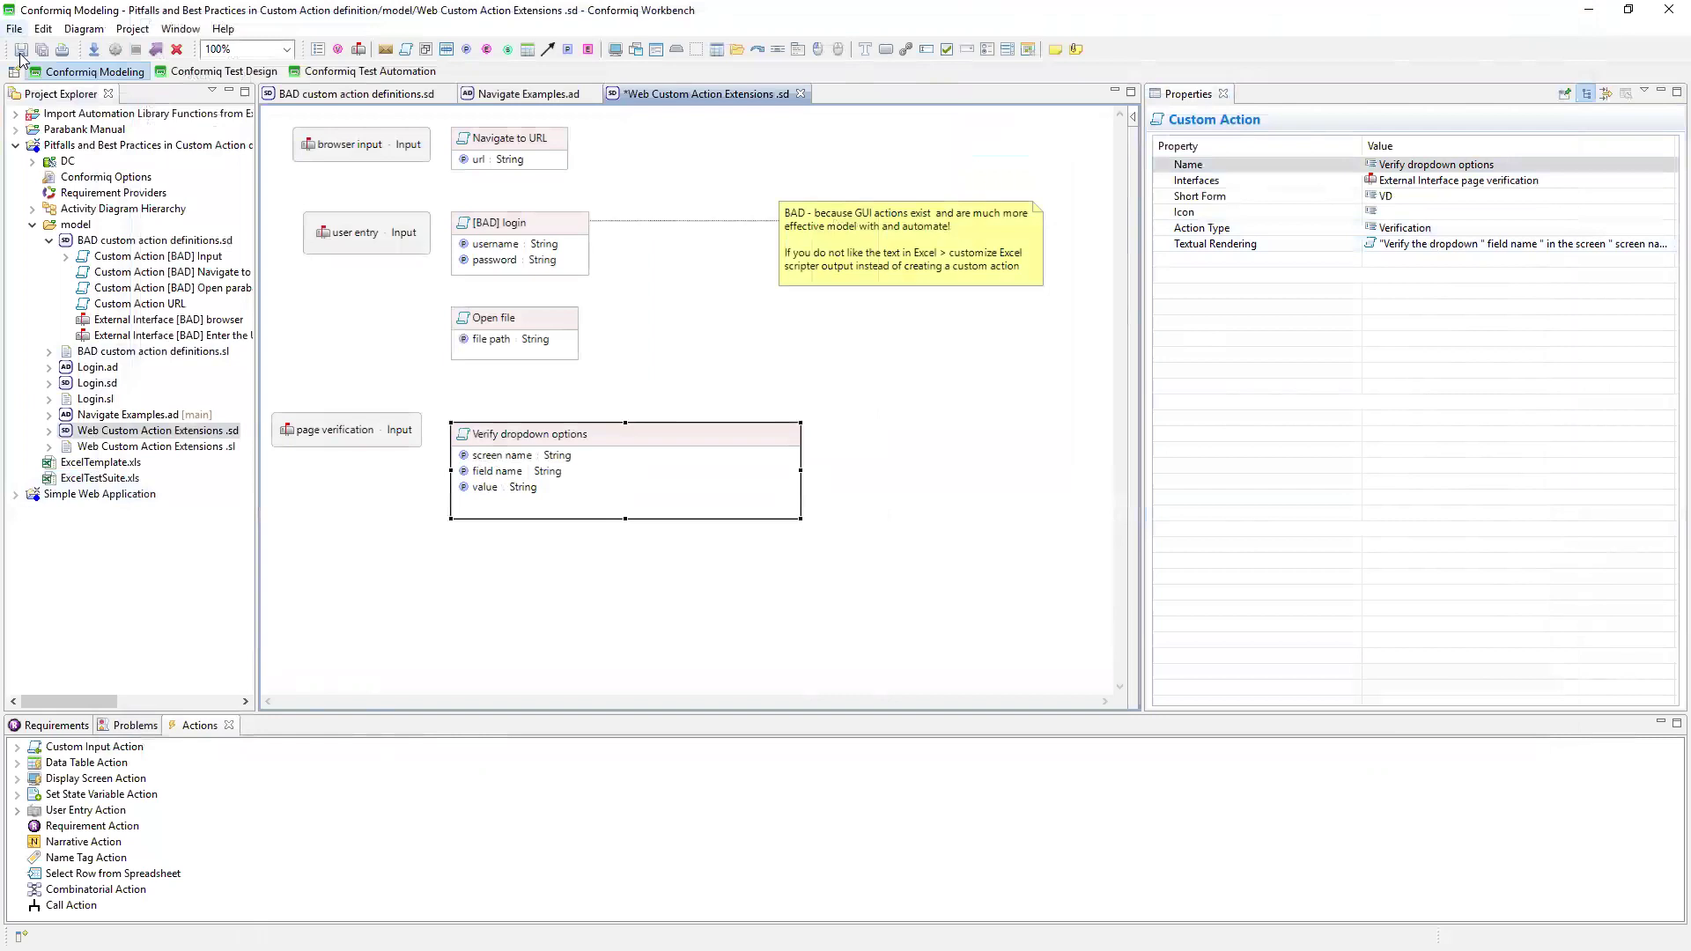
key("ctrl+s")
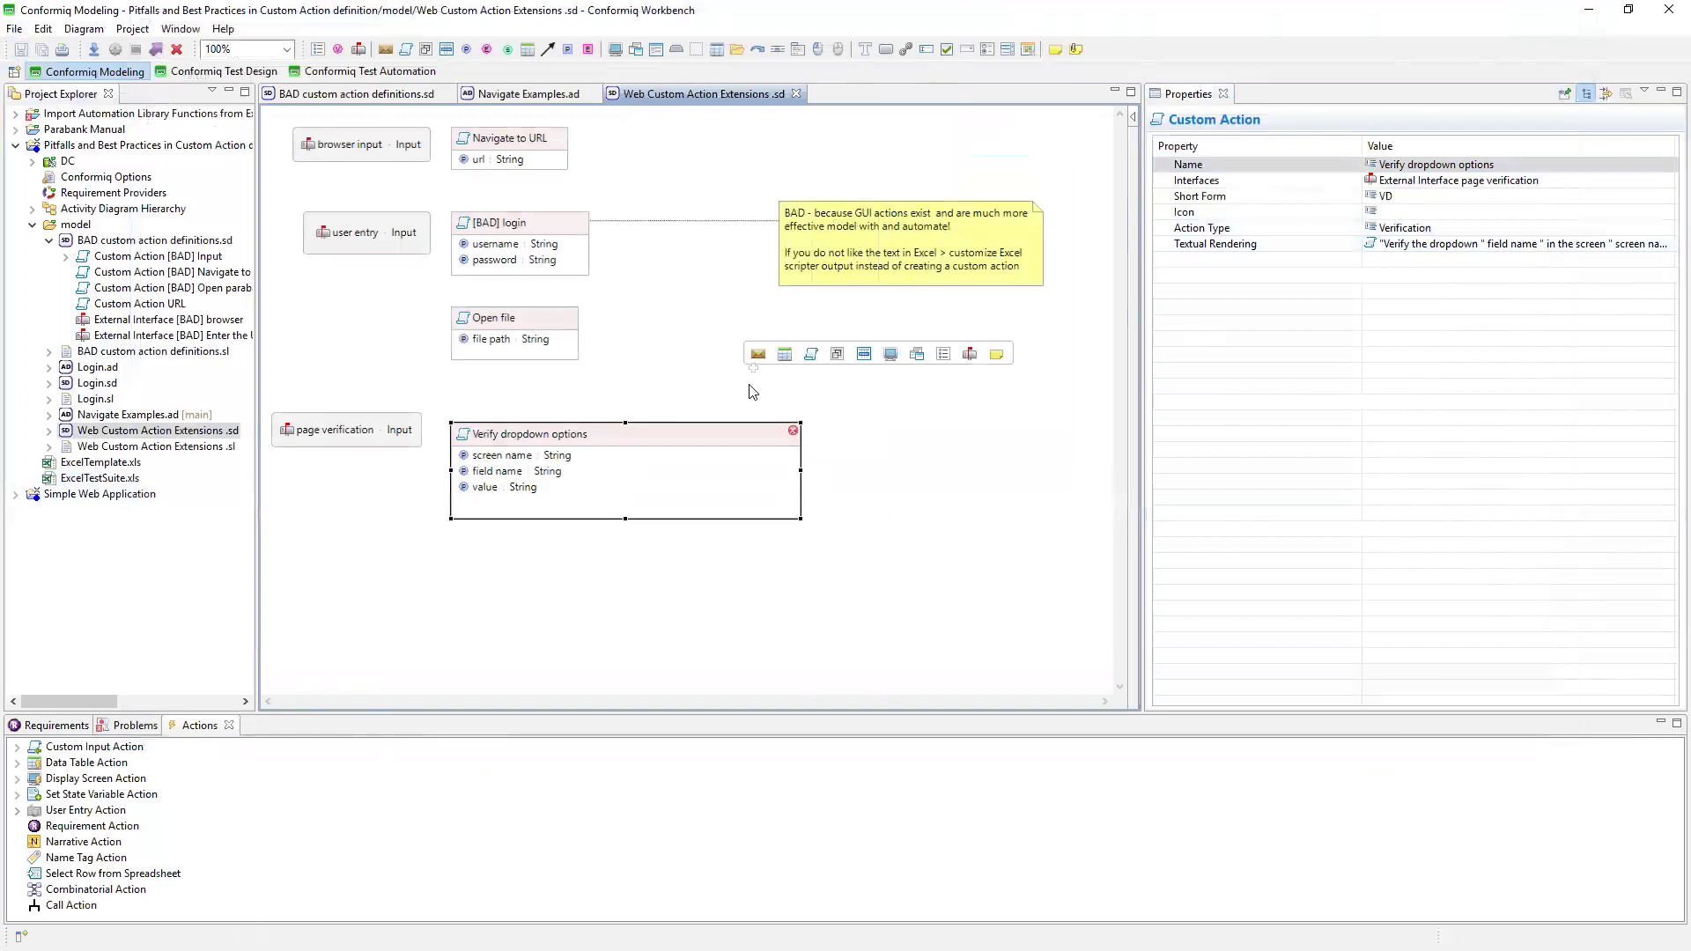
Set the page verification interface's direction to Output and save the diagram.
mouse_move(793, 436)
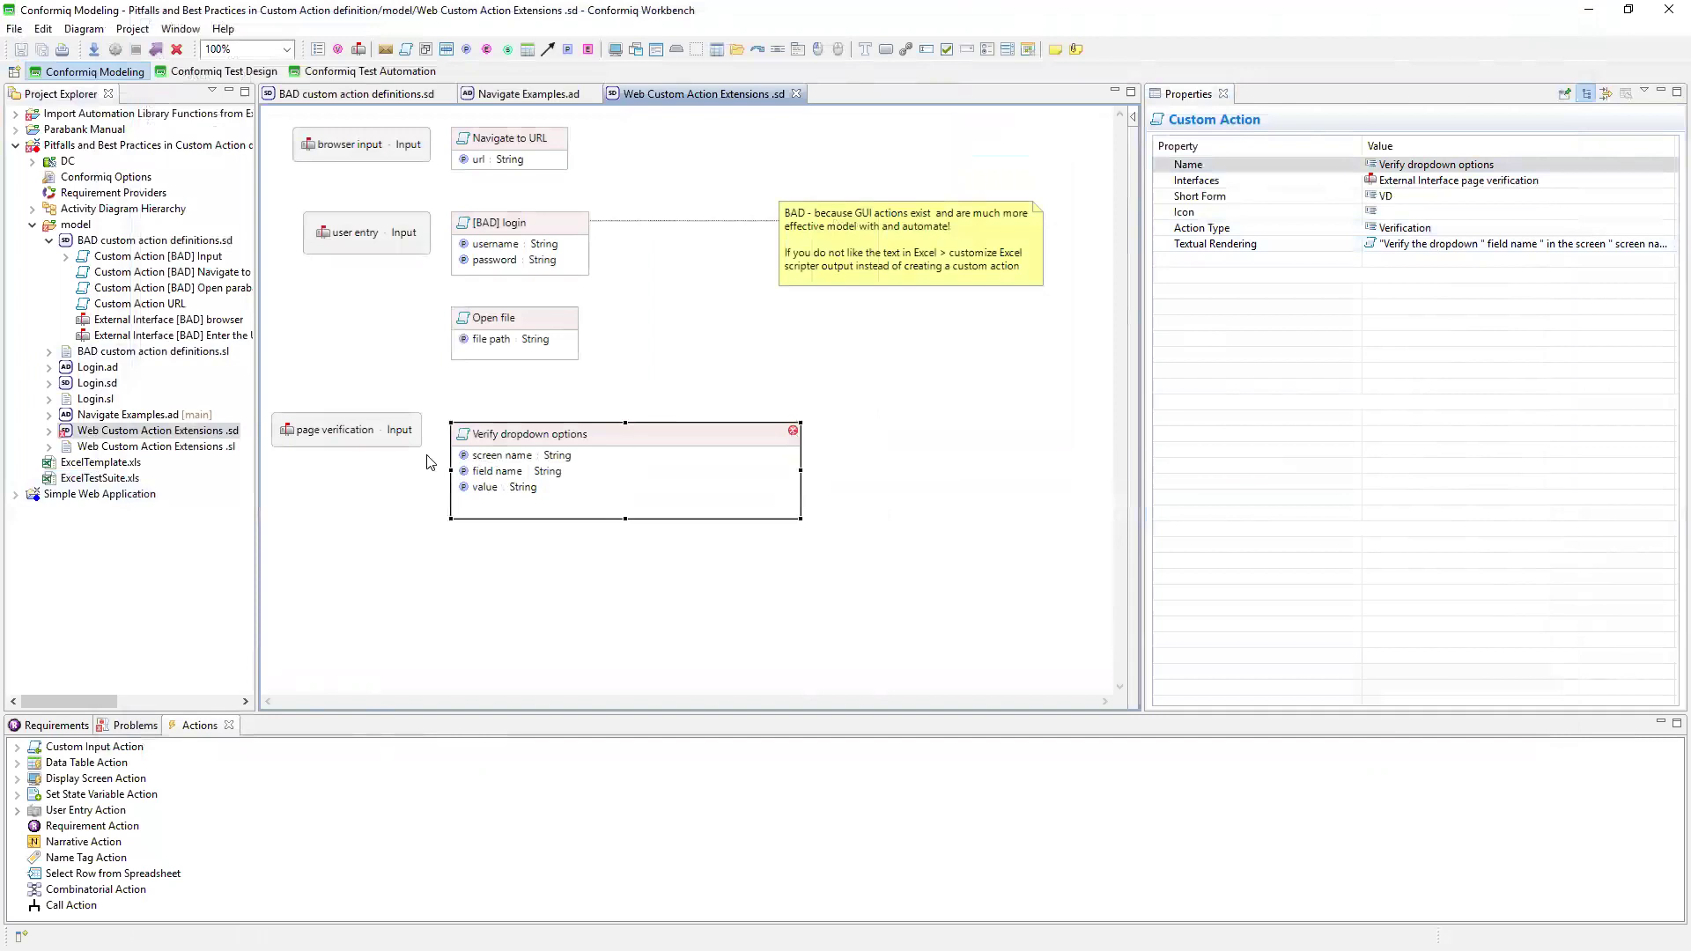
left_click(376, 437)
left_click(1390, 180)
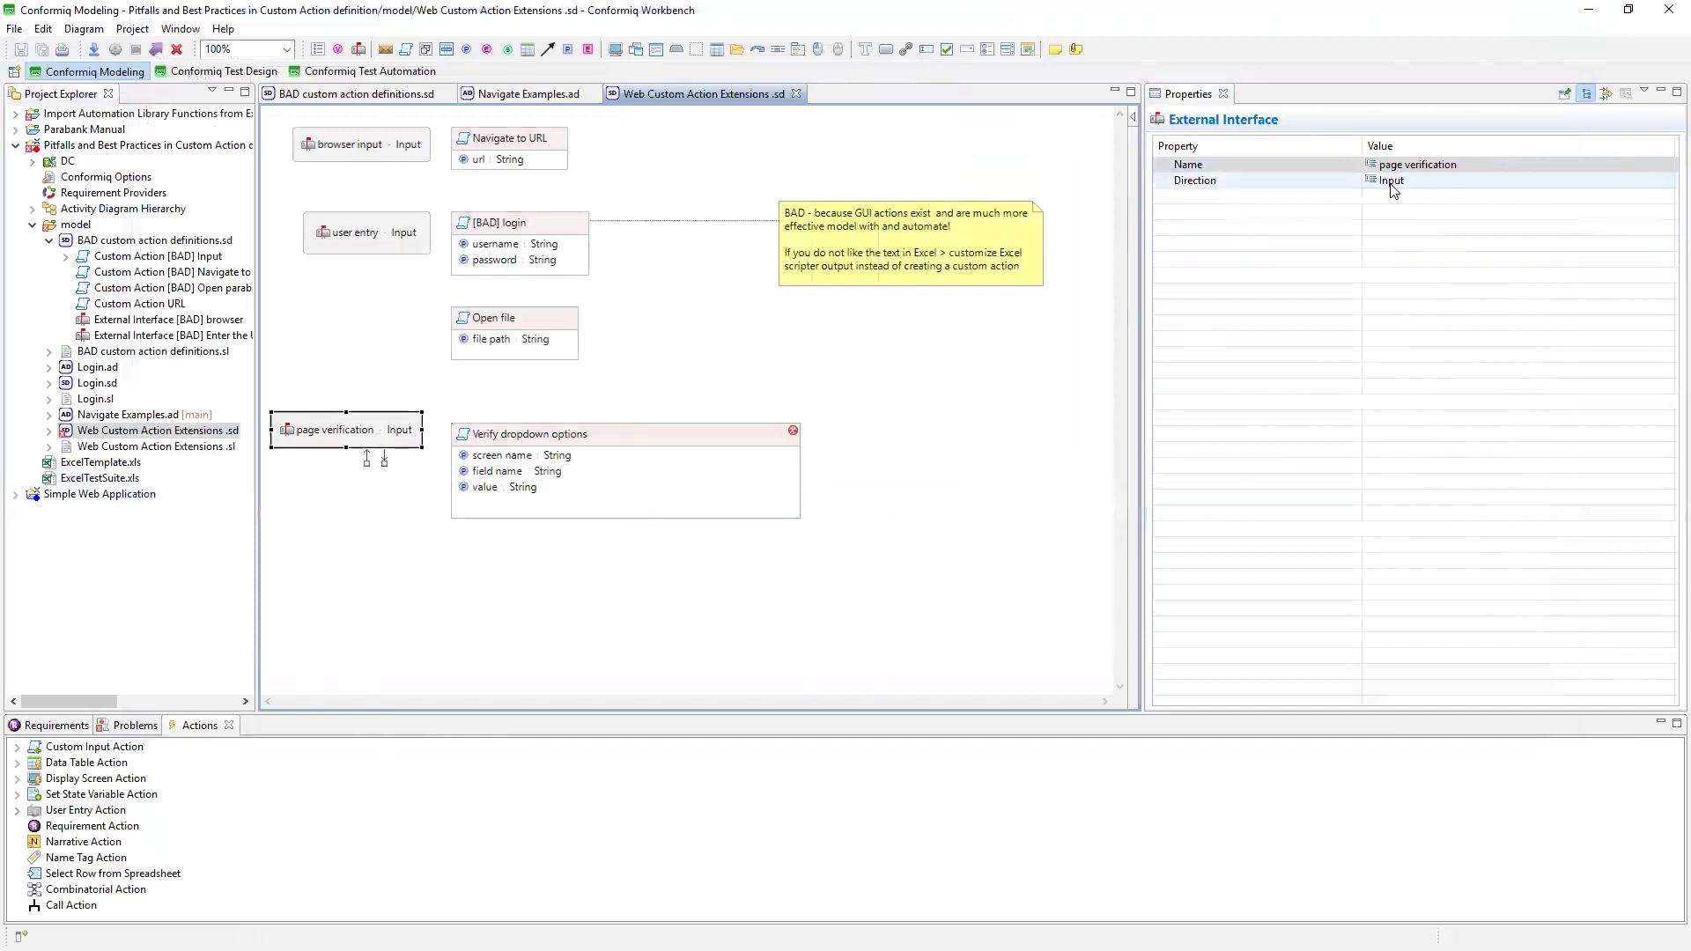
left_click(1664, 181)
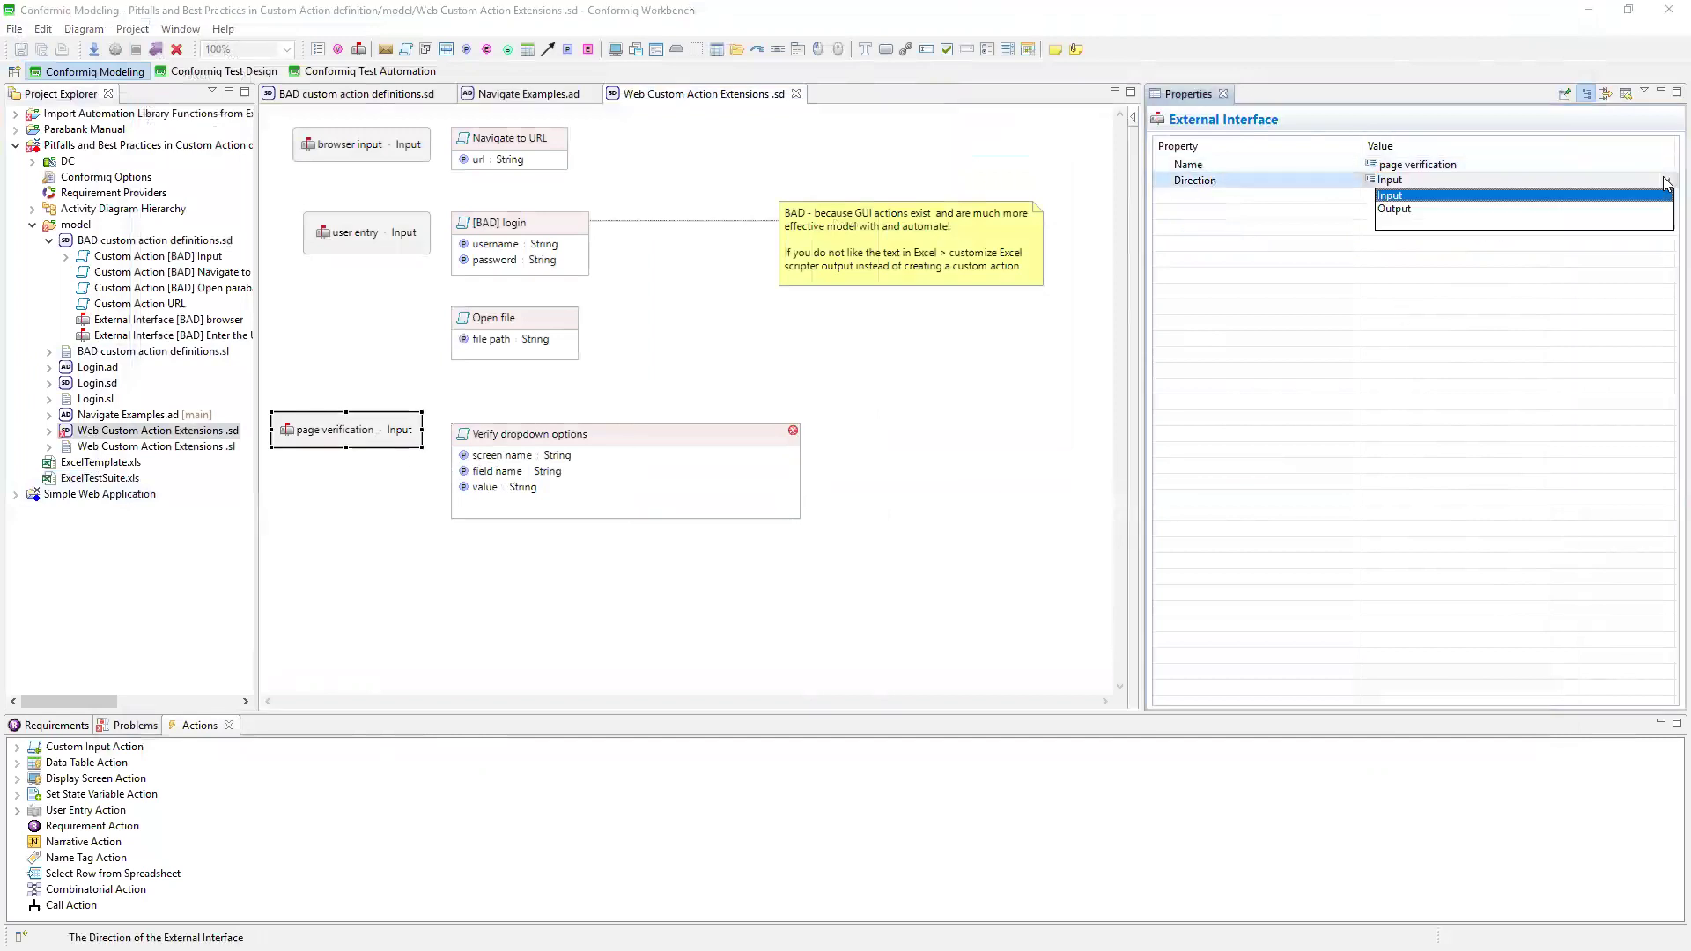
left_click(1518, 216)
left_click(1282, 449)
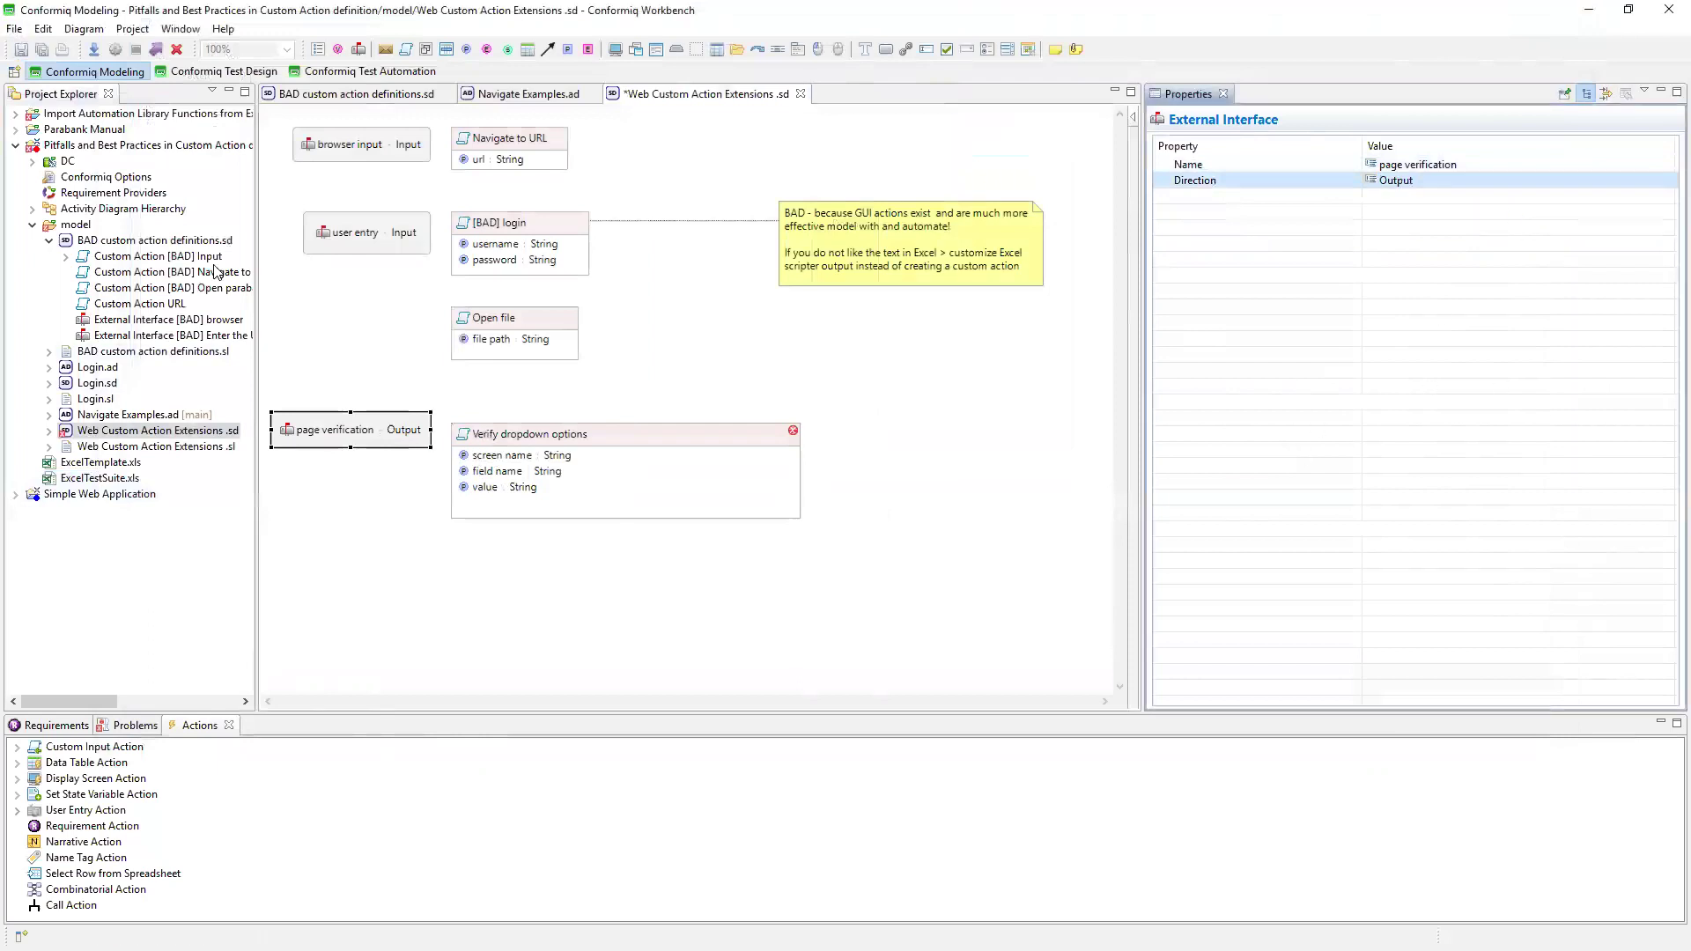
left_click(21, 51)
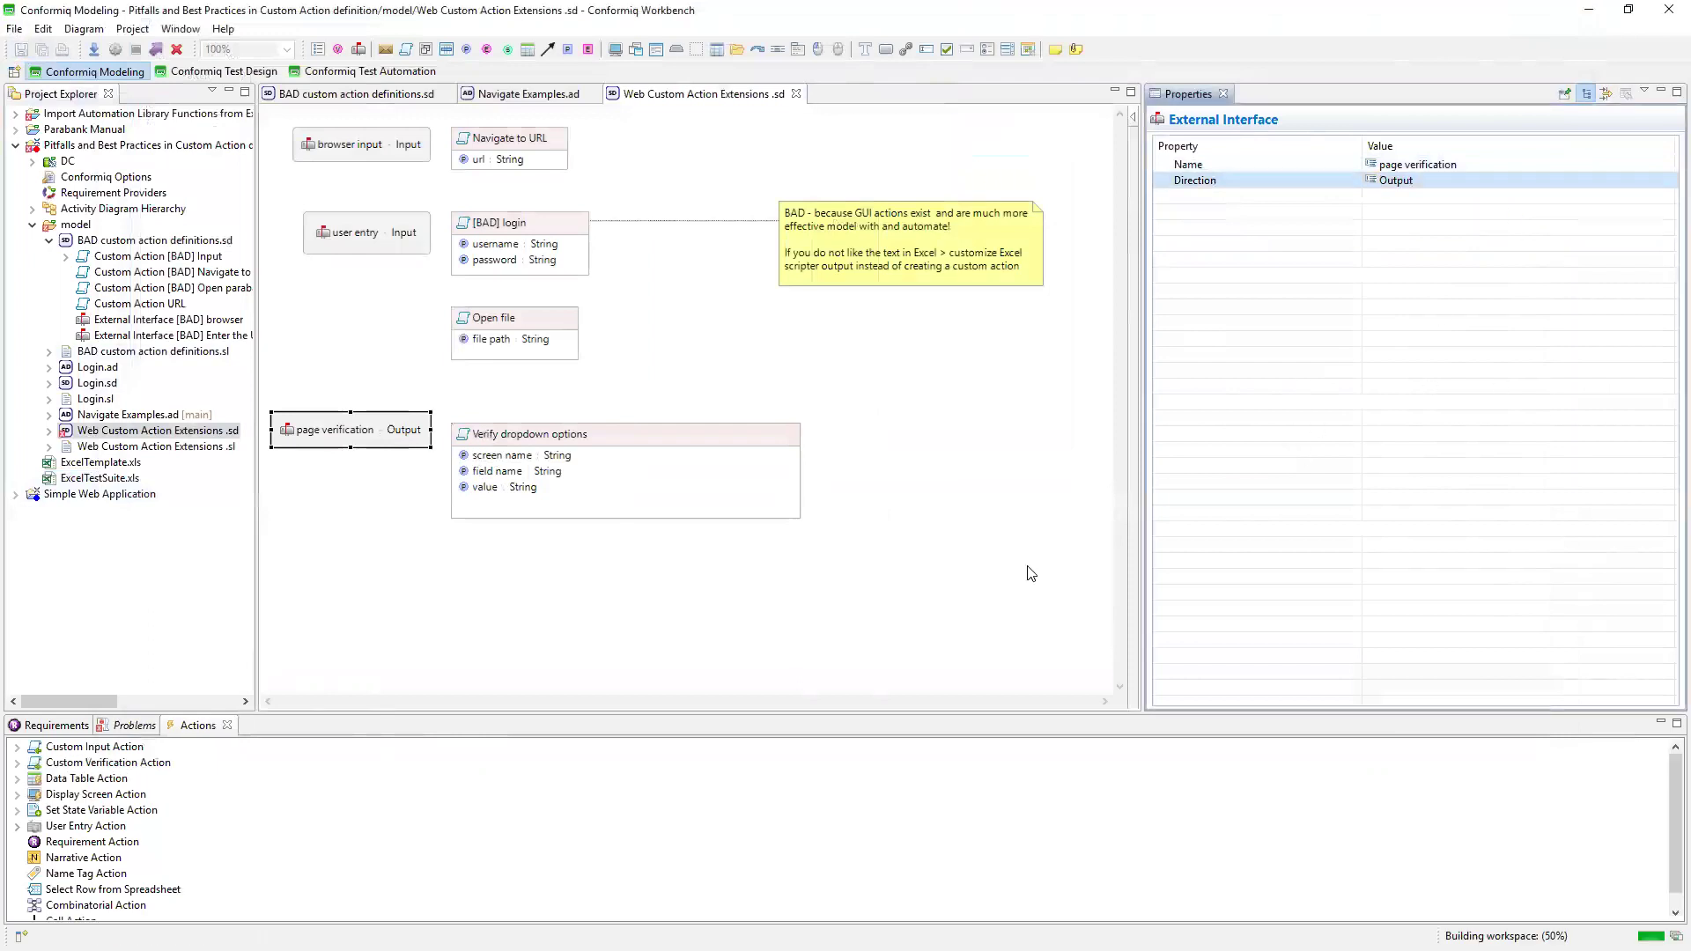
left_click(852, 493)
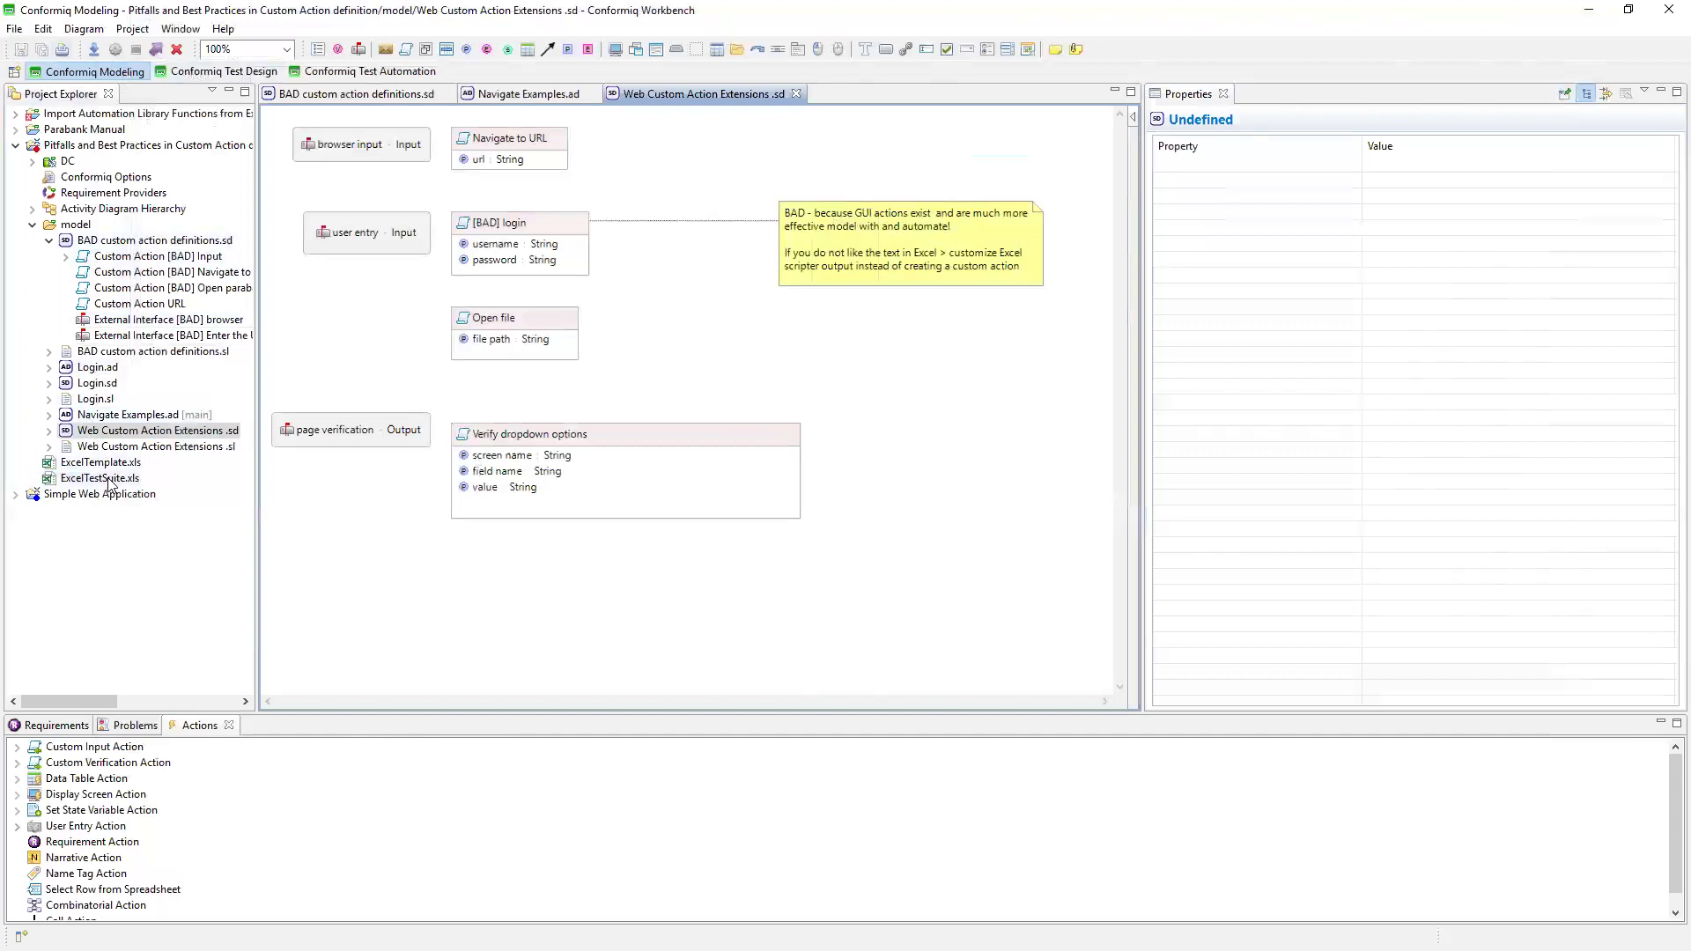
In Navigate Examples.ad, add the 'Verify dropdown options' Verification Action at the end of the "Same navigate in 5 different ways" node.
double_click(113, 415)
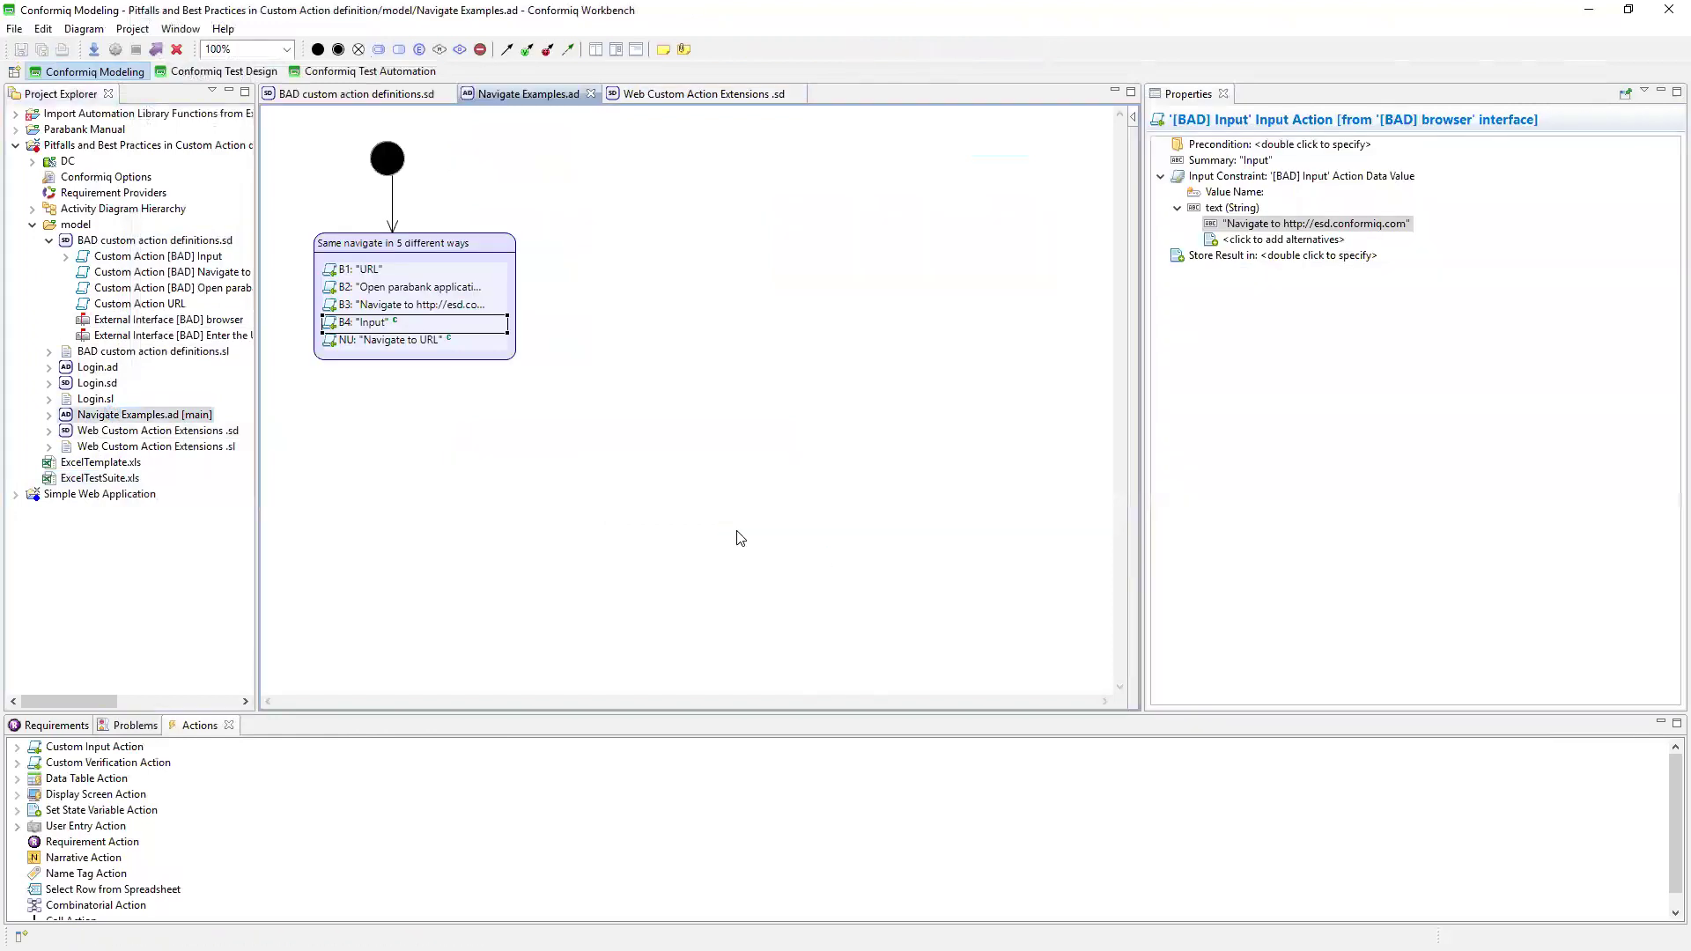
left_click(17, 763)
left_click(34, 778)
left_click_drag(97, 795, 469, 352)
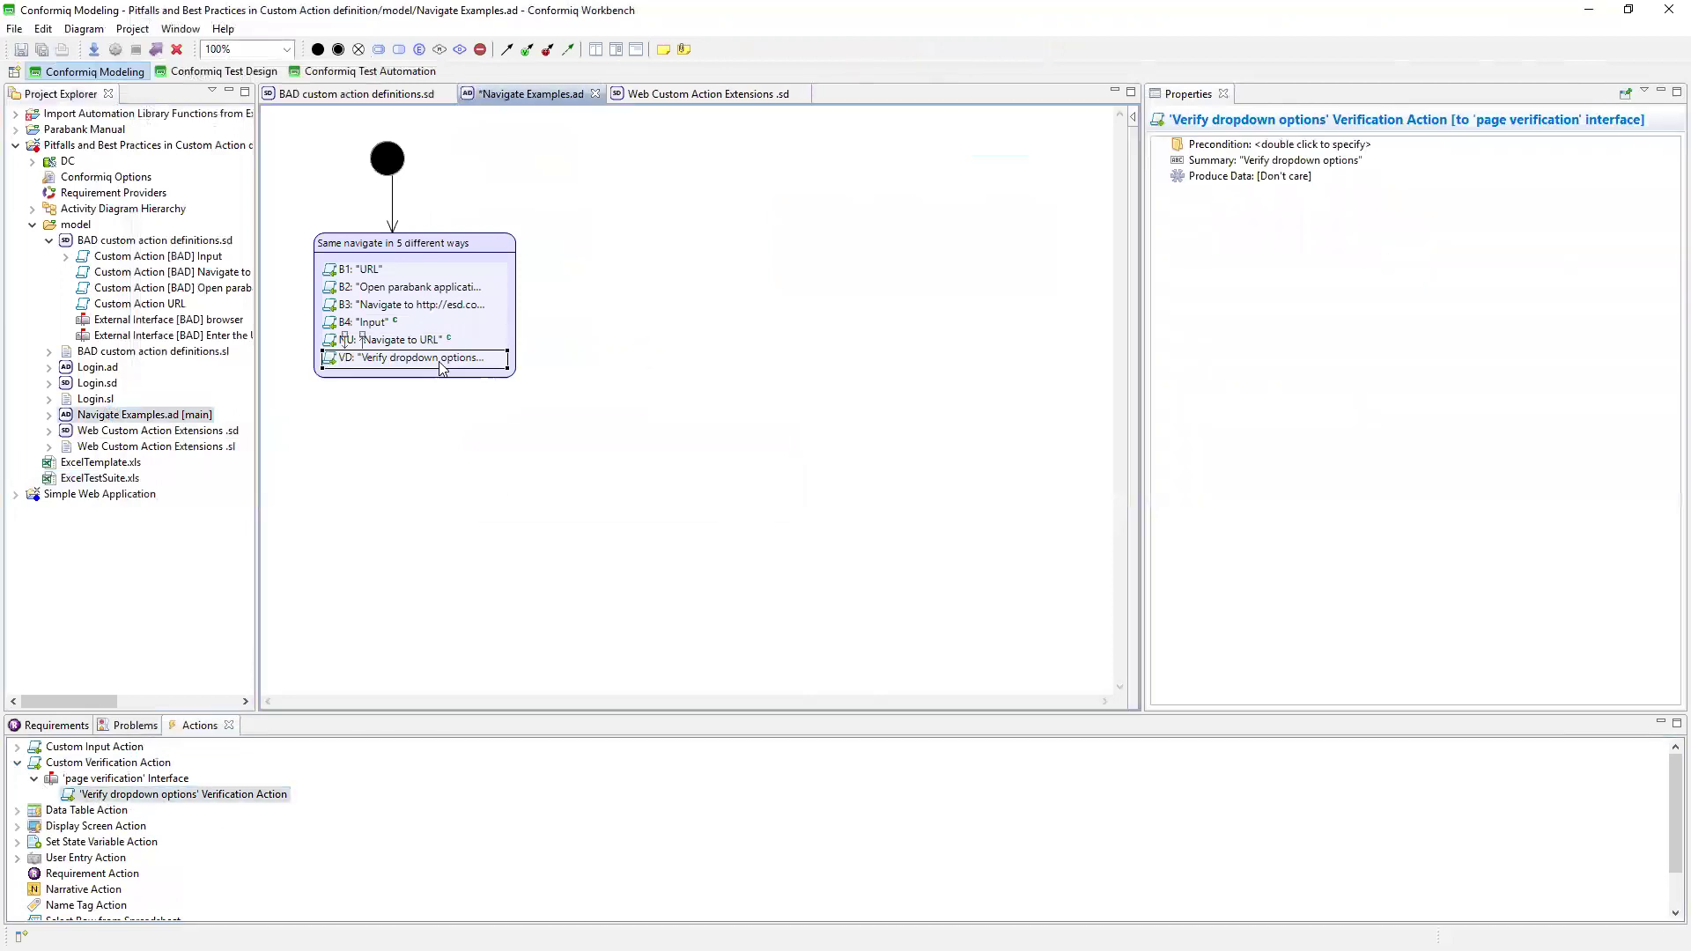
Specify a new 'Verify dropdown options' action data value as the action's produce data and set its screen name to "parabank".
double_click(1247, 177)
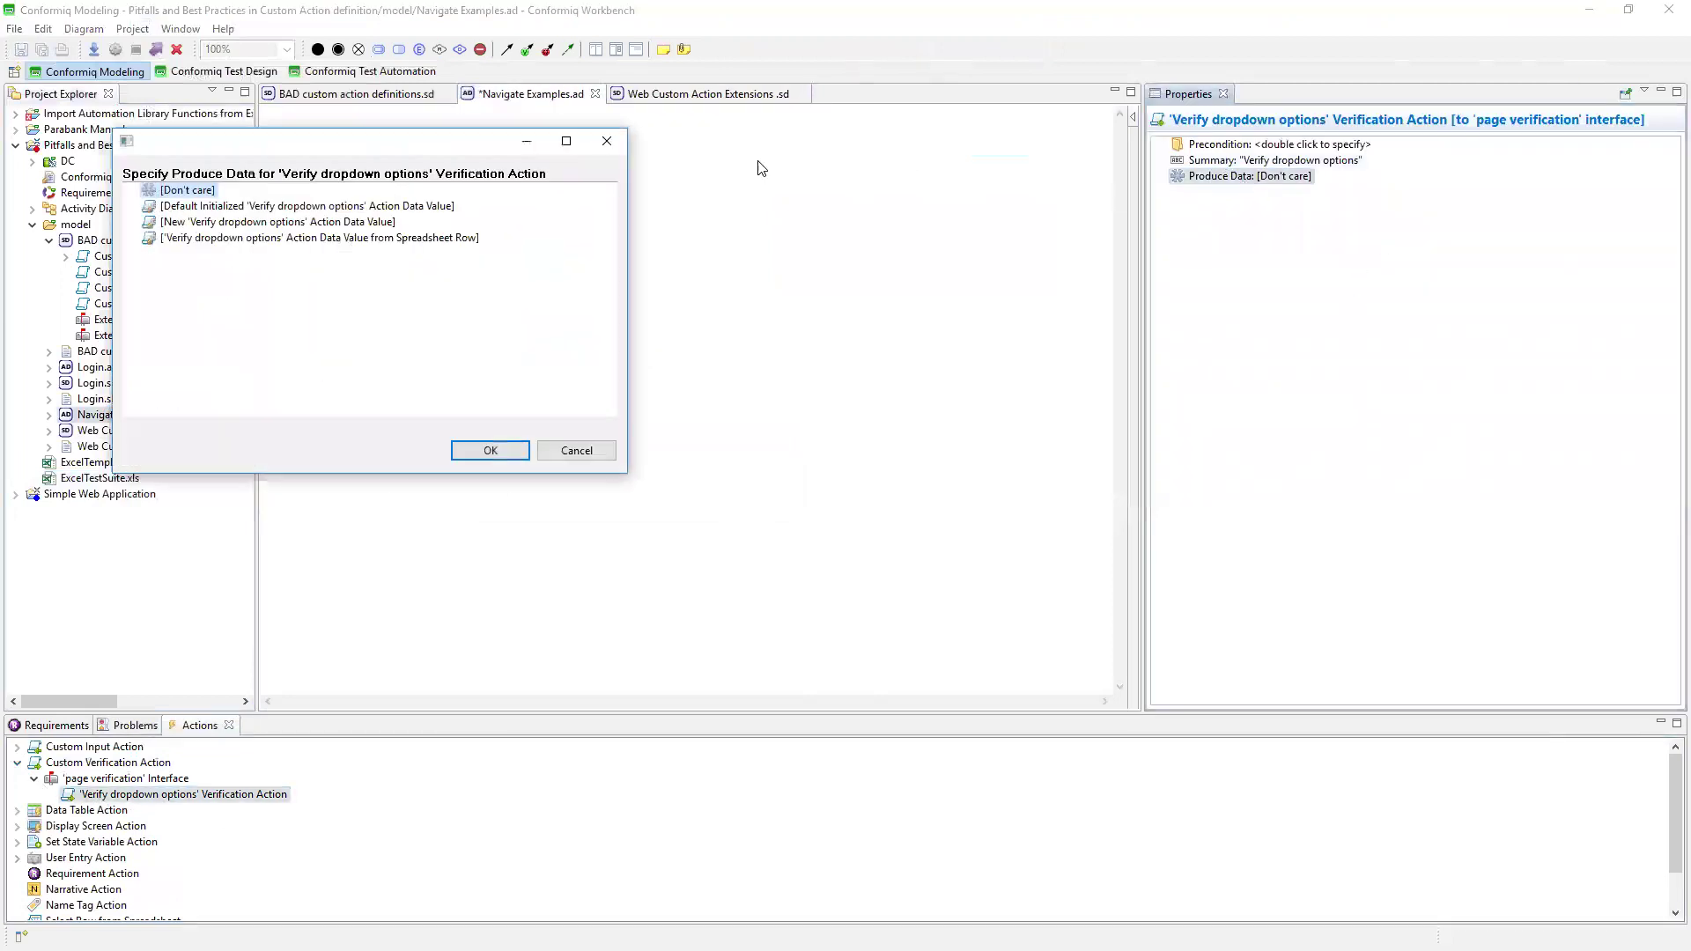
left_click(234, 224)
double_click(235, 224)
left_click(1311, 211)
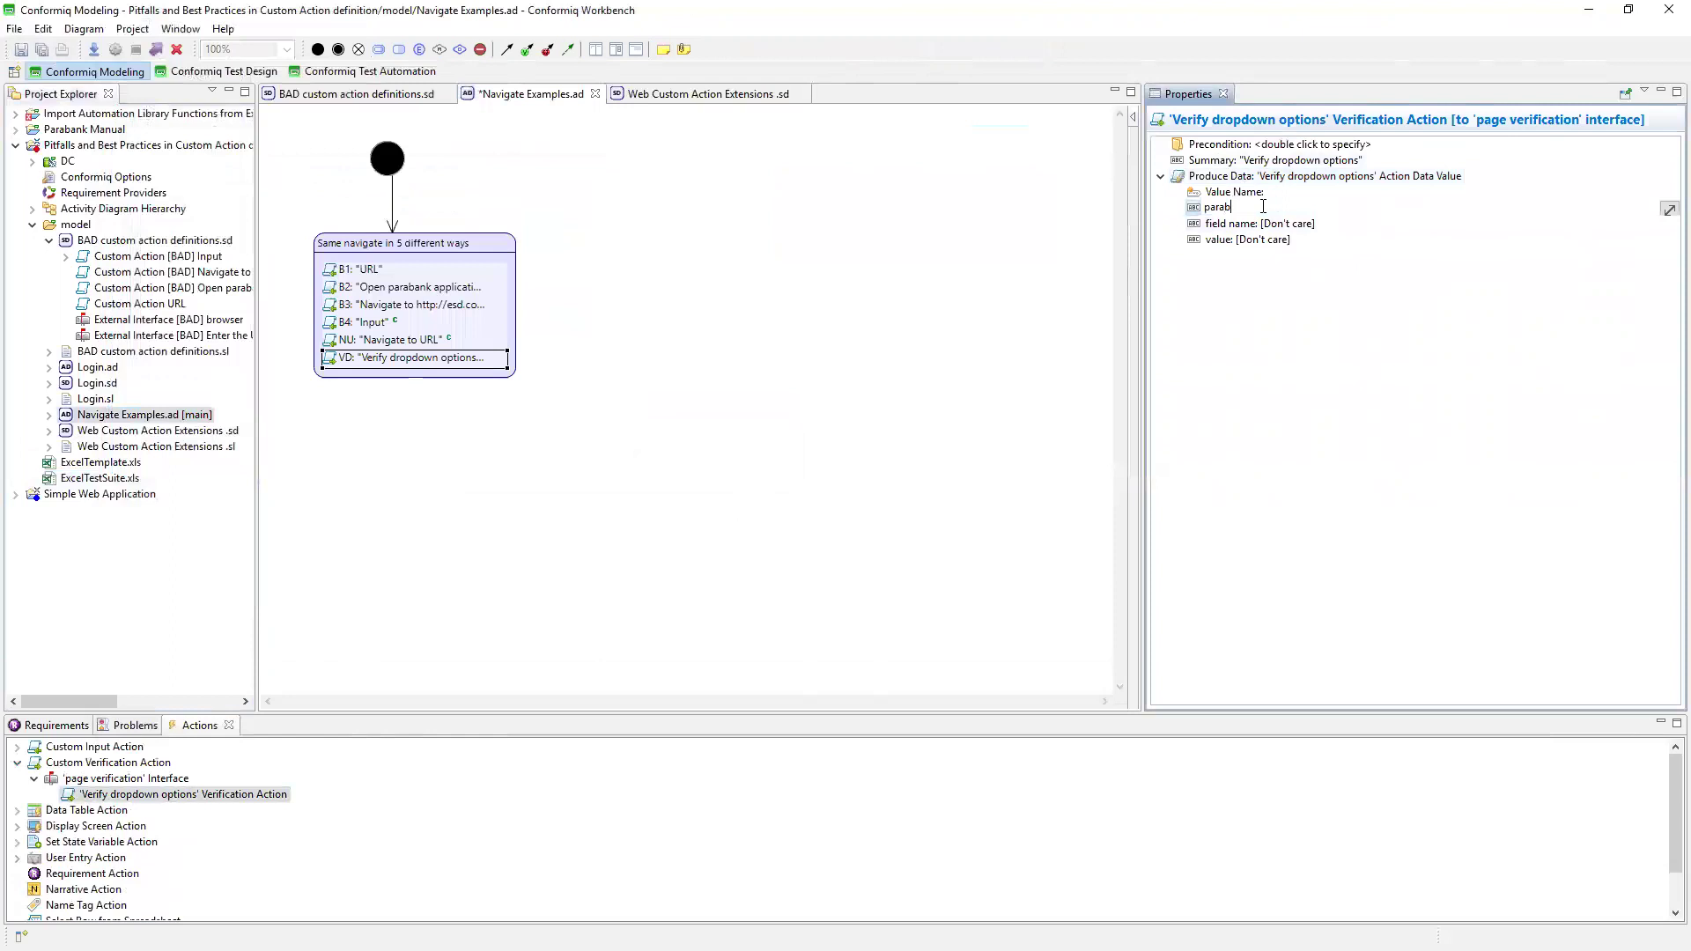
Set the field name in the Verify dropdown options action data to "accoutn type".
left_click(1235, 225)
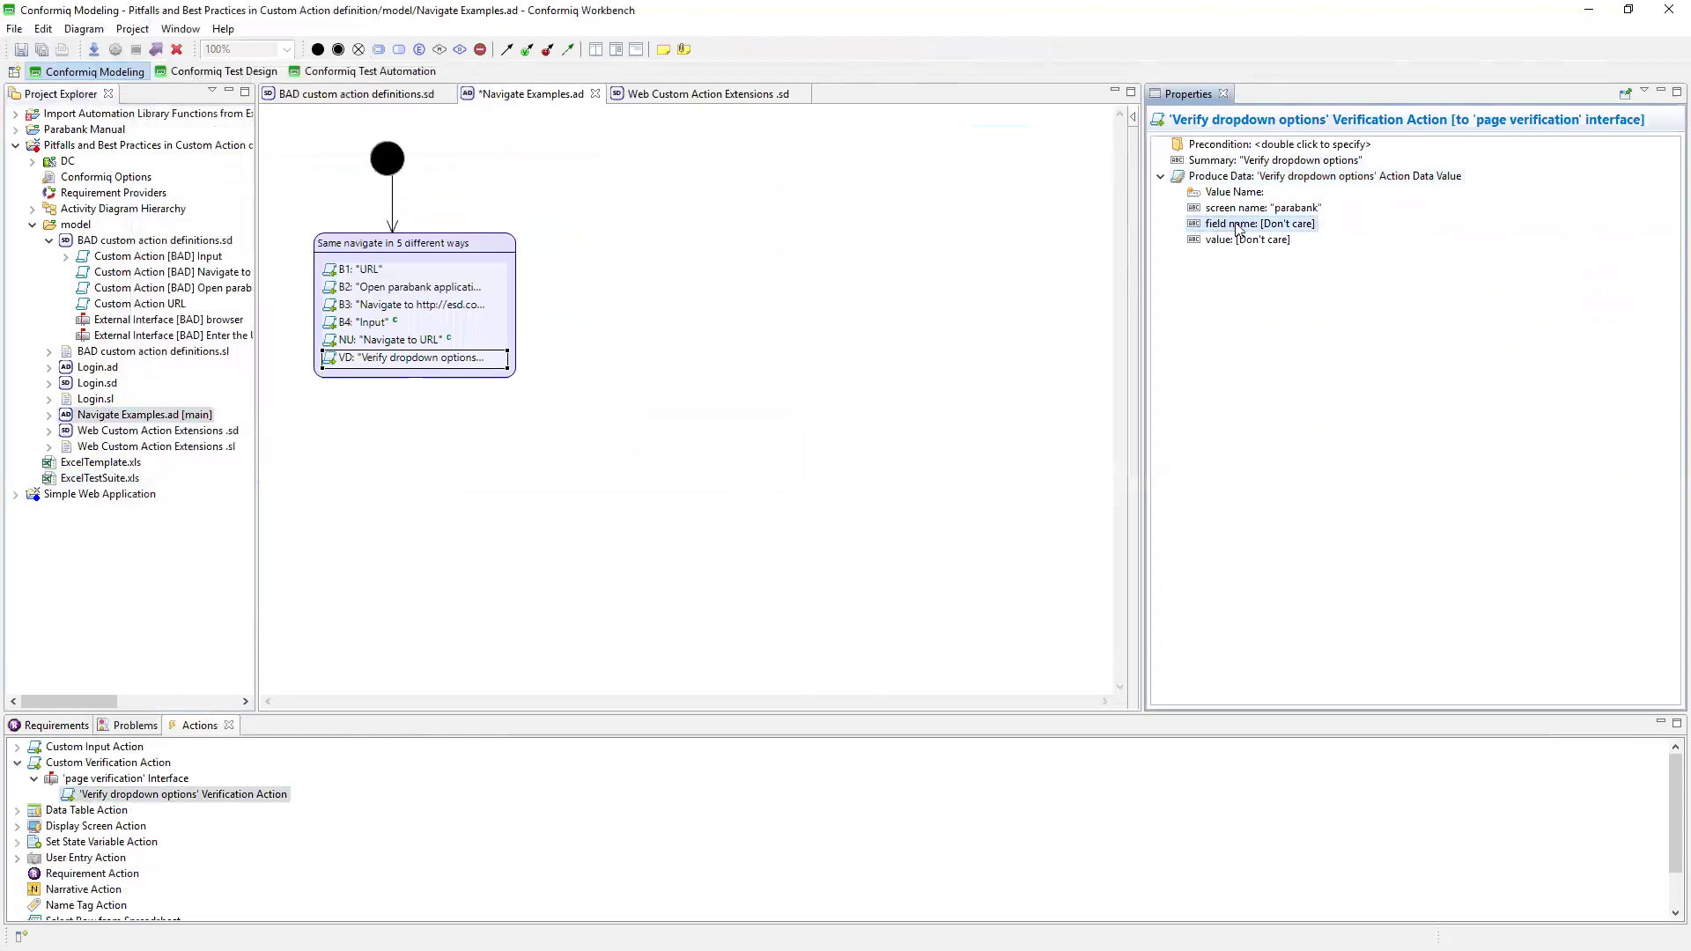
type("accoutn typoe")
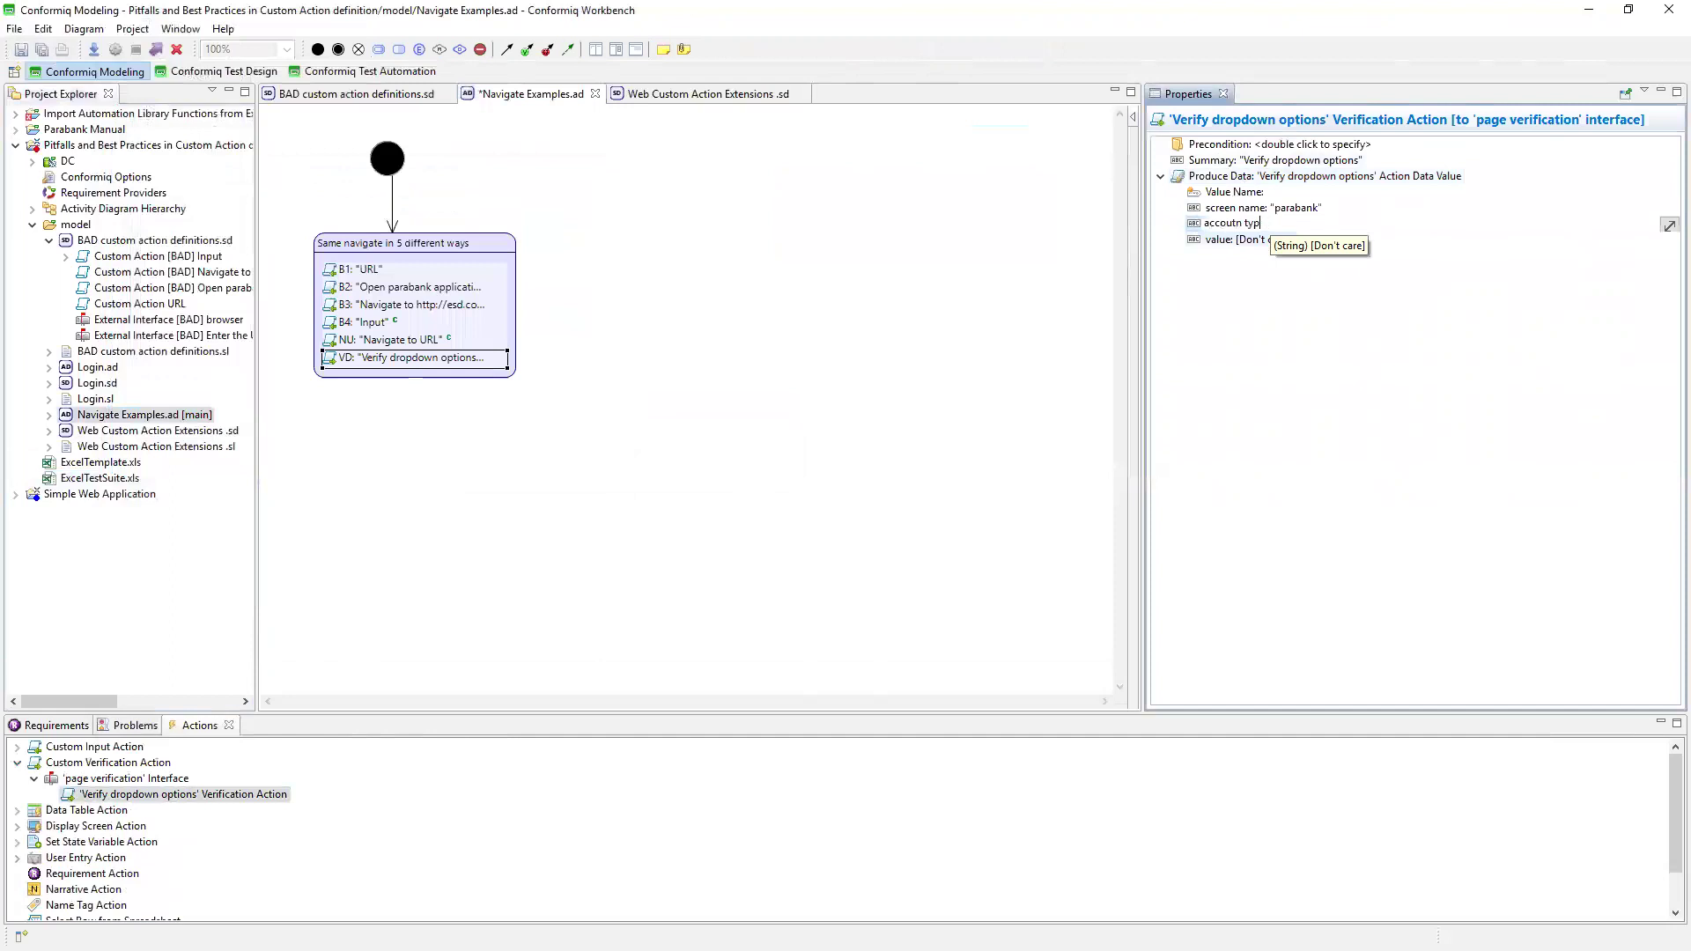
key("Return")
Set the action data's value field to "CHECKING" and save the Navigate Examples diagram.
left_click(1300, 242)
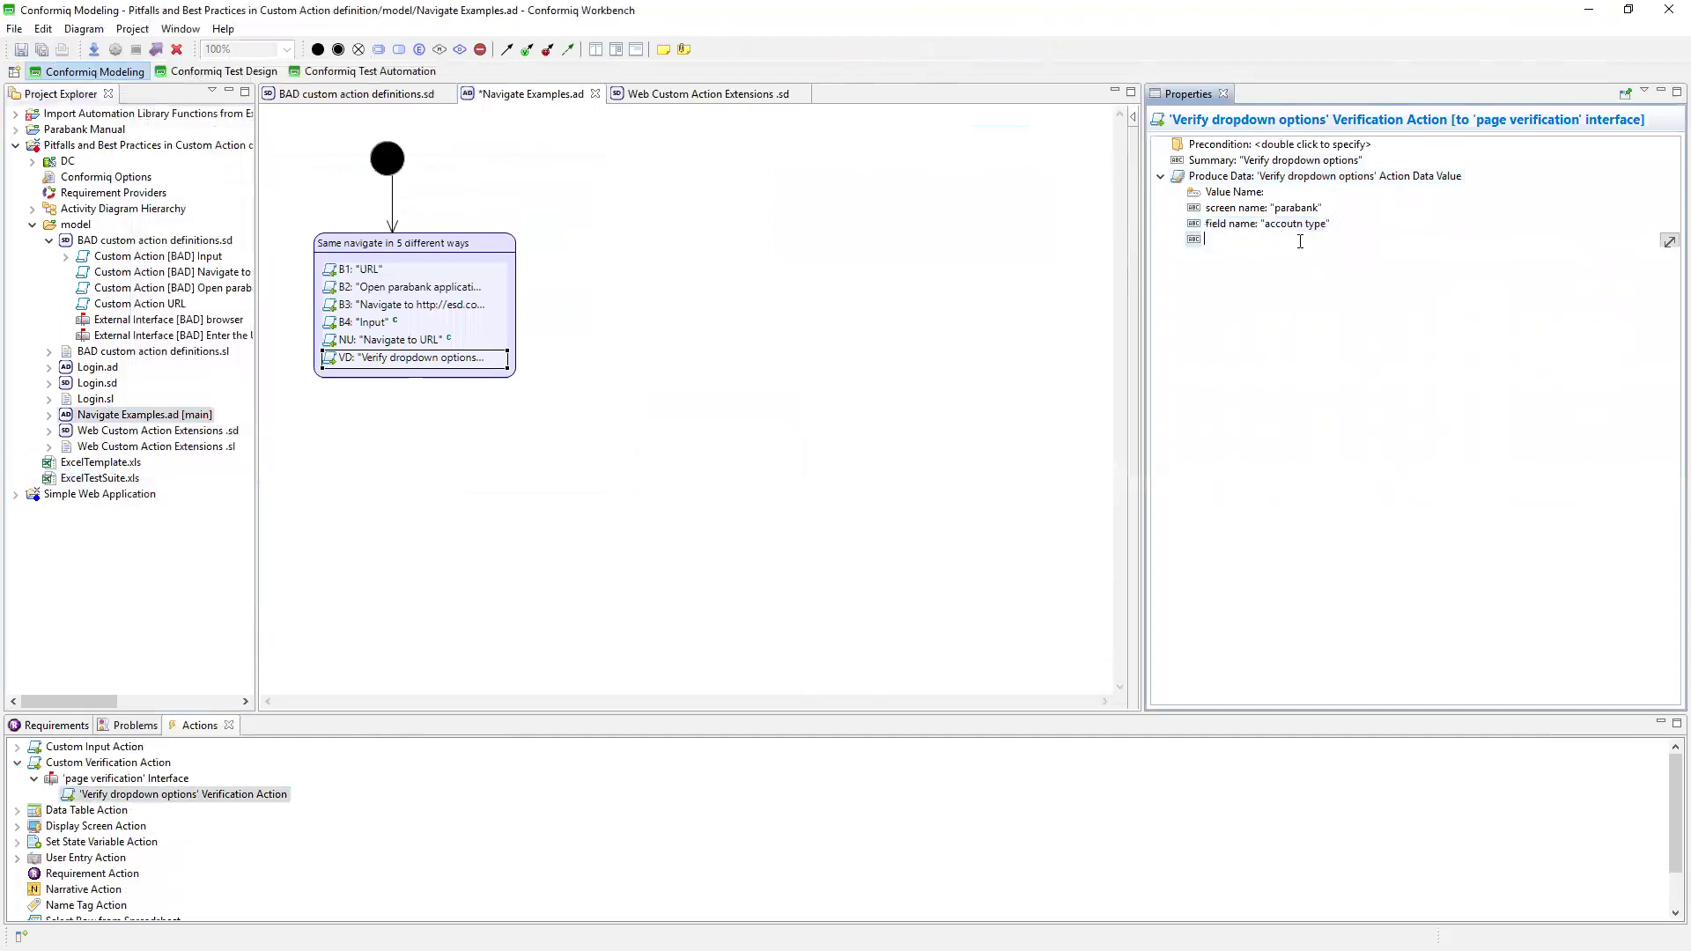
type("CHECHKING")
key("Return")
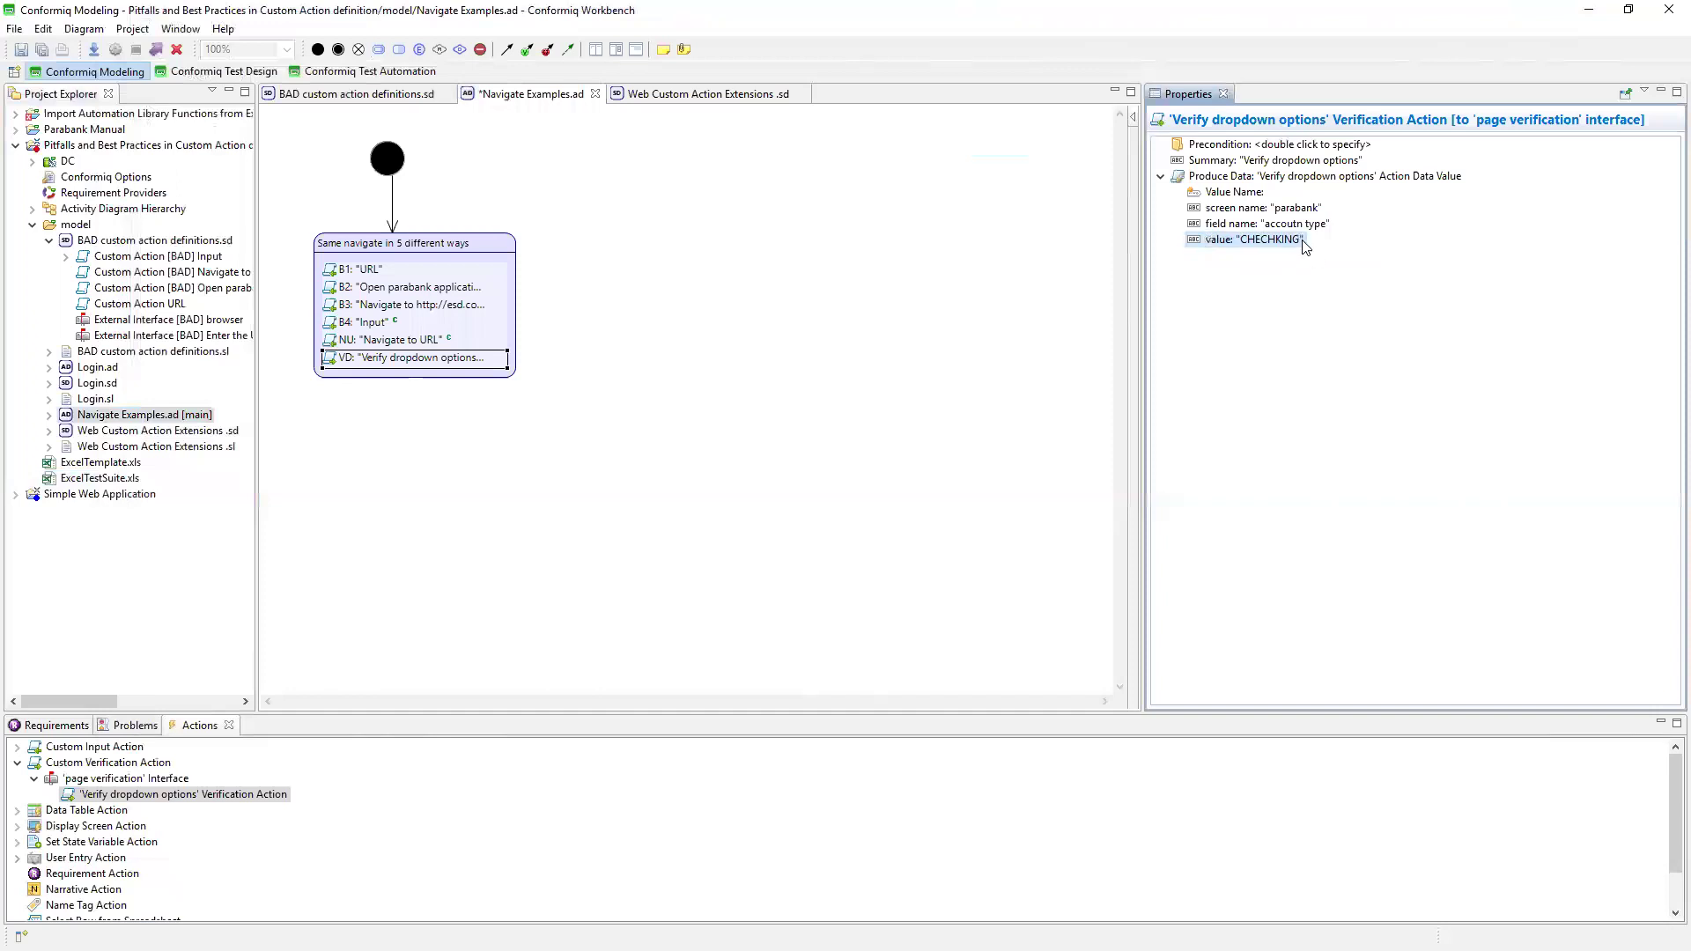
left_click(1230, 241)
left_click(1238, 239)
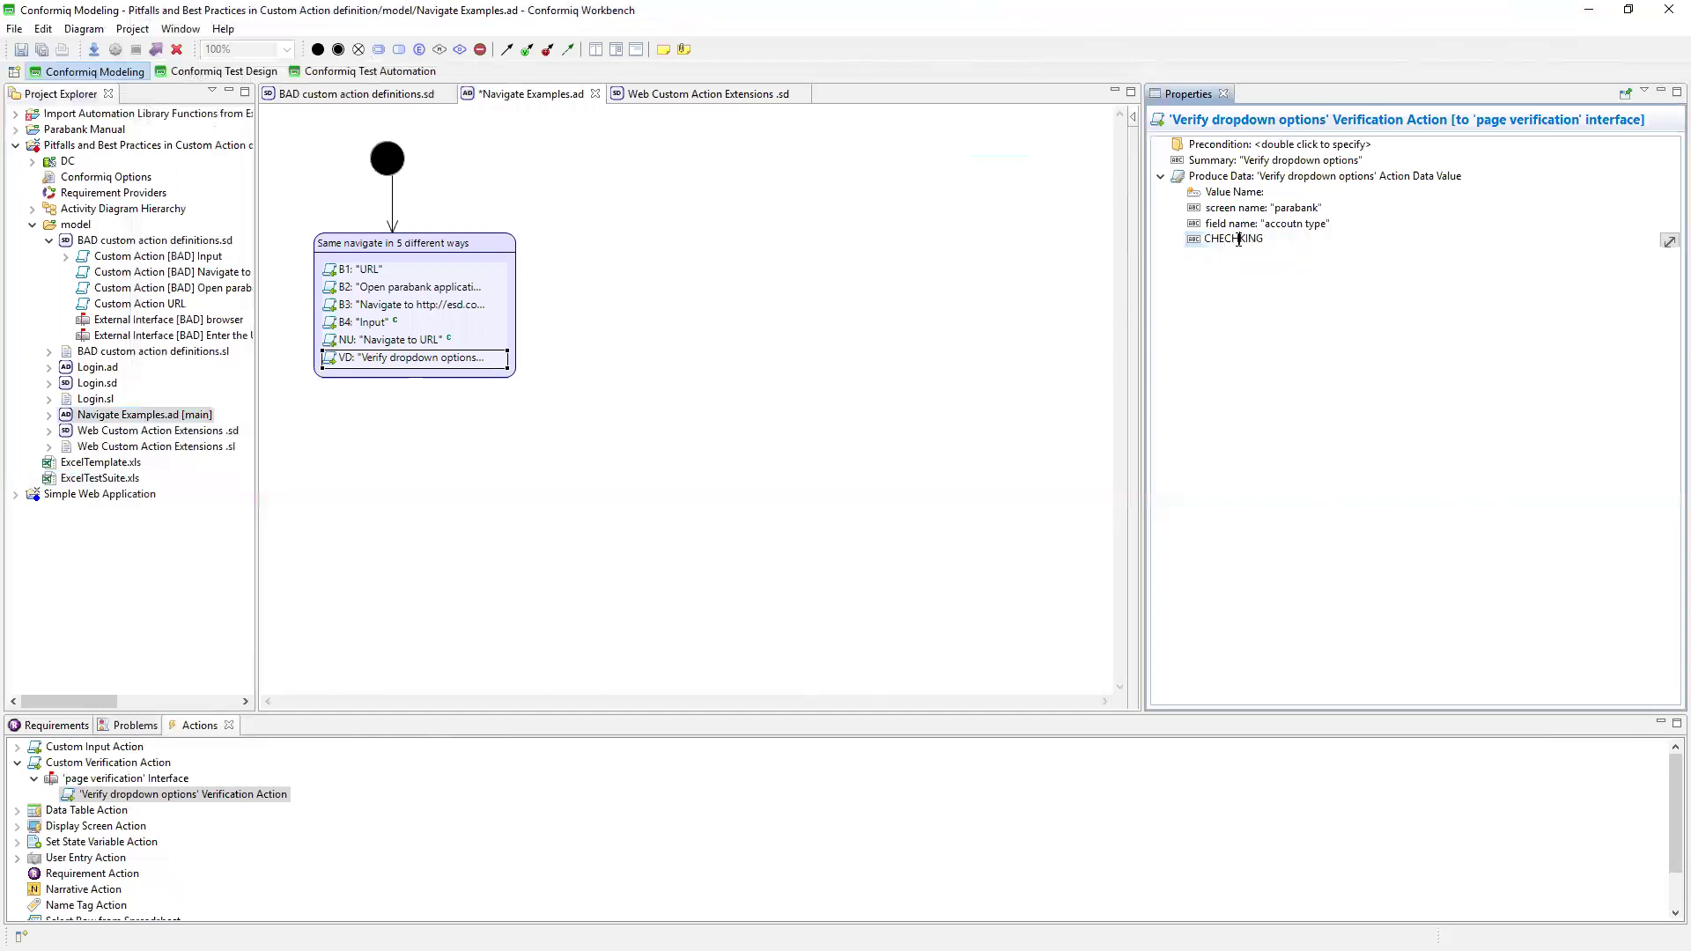
key("BackSpace")
left_click(1272, 351)
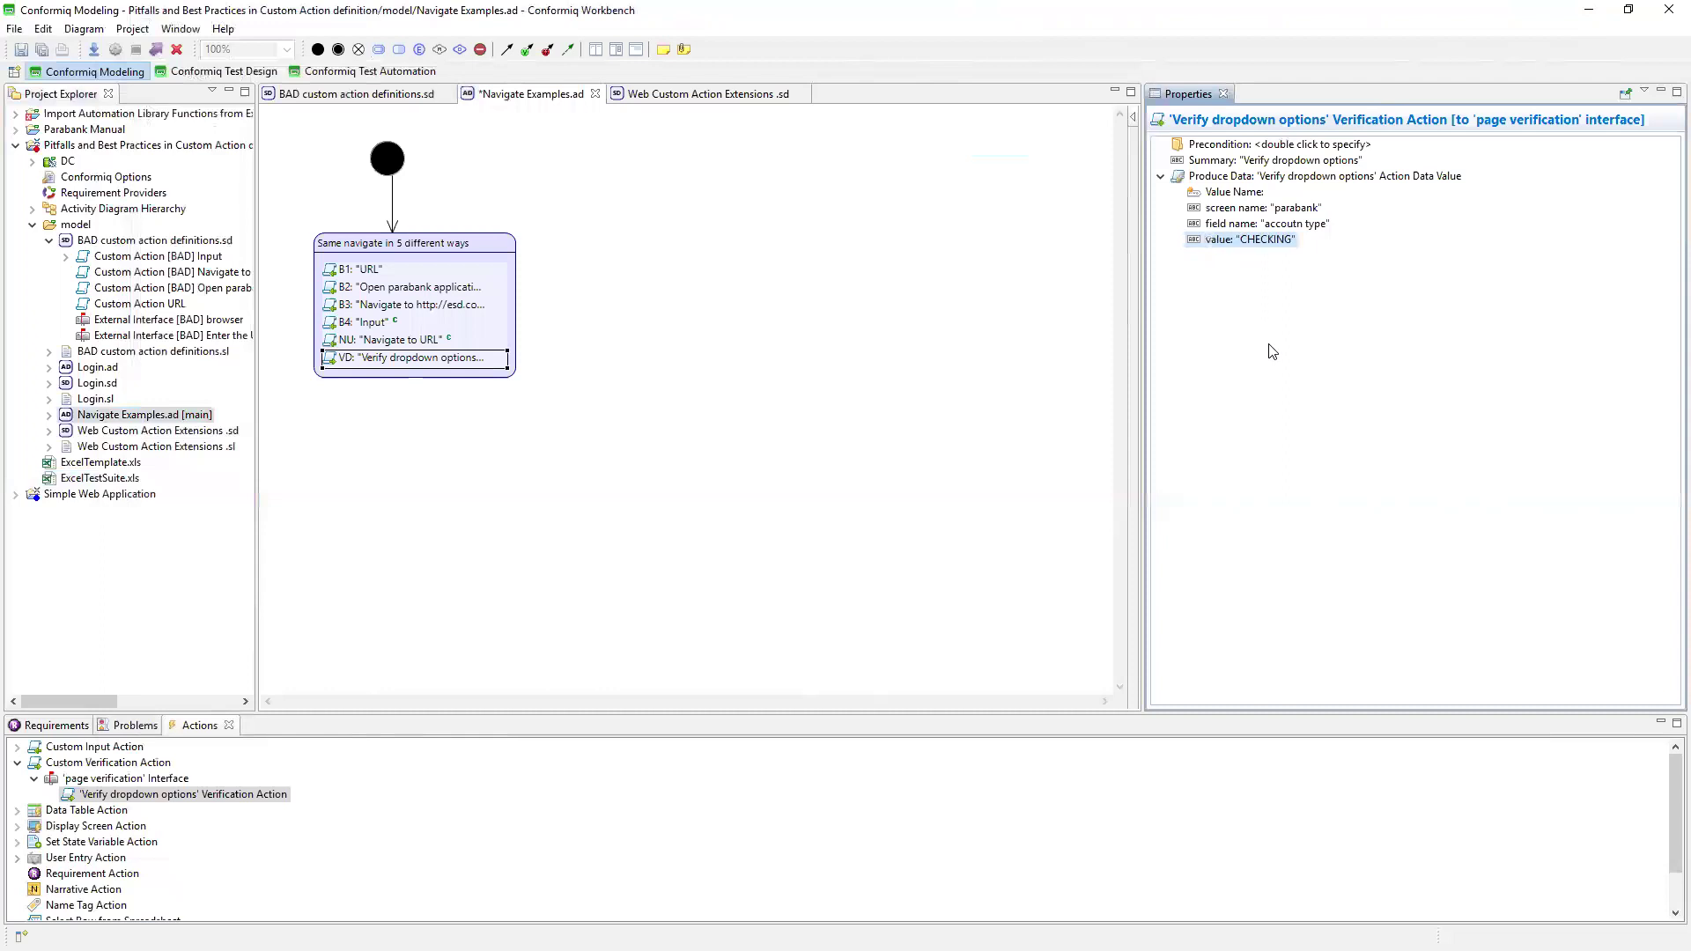
left_click(31, 51)
Correct the spelling of the action data's field name to "account type".
double_click(1284, 221)
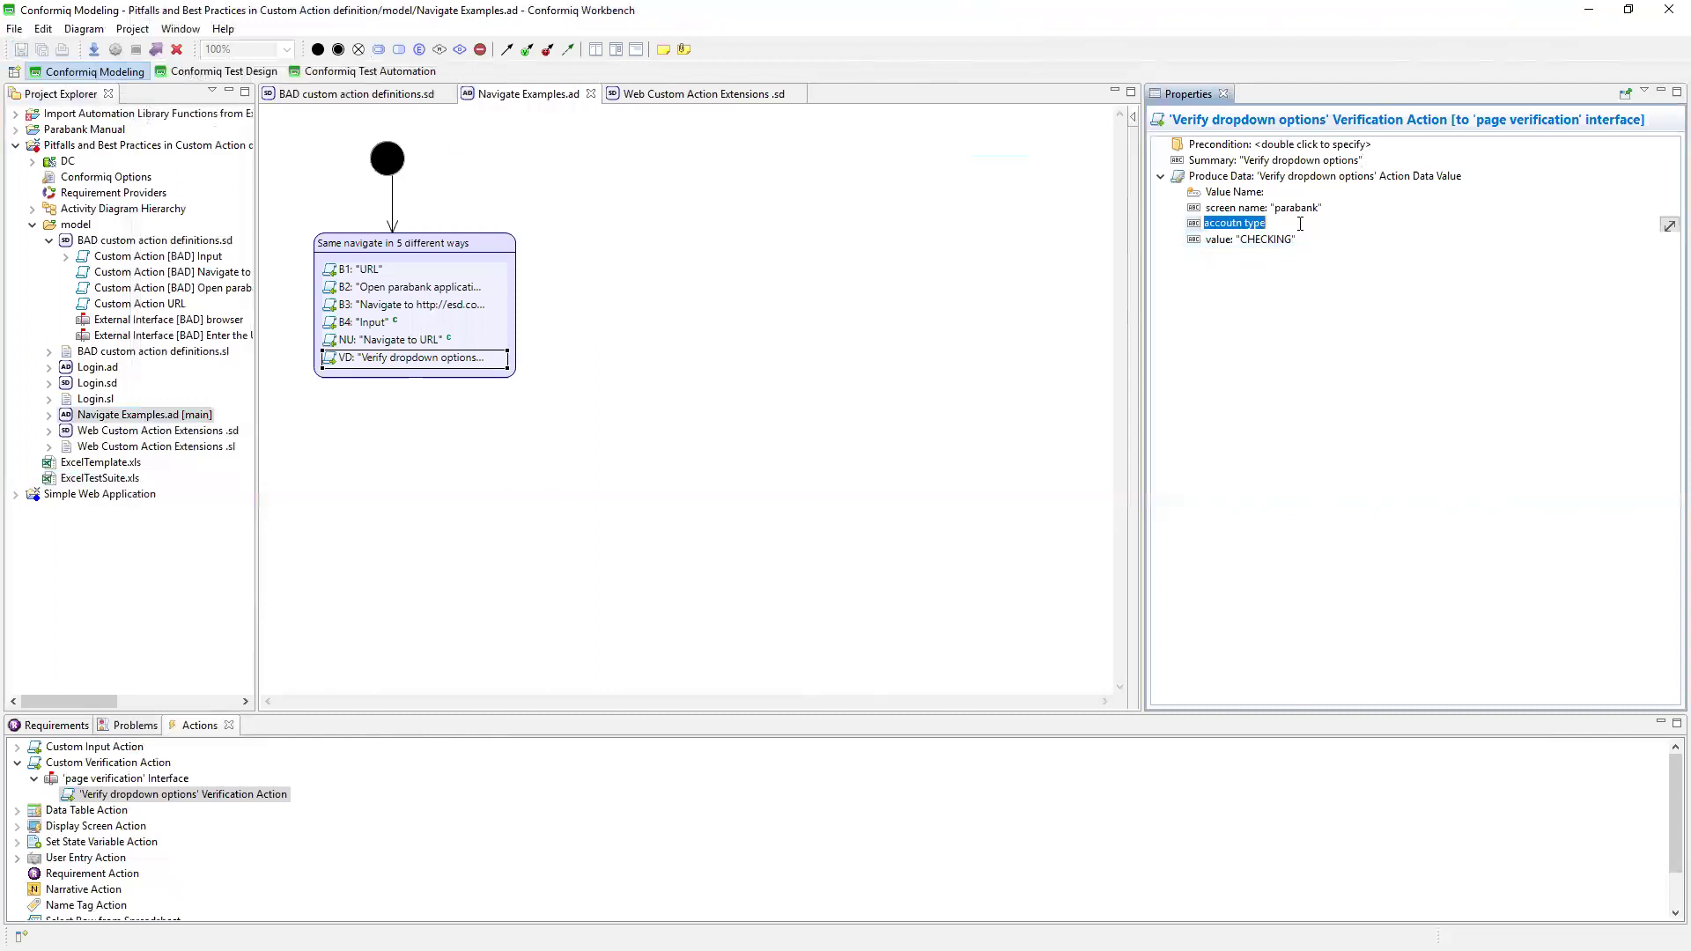
left_click(607, 140)
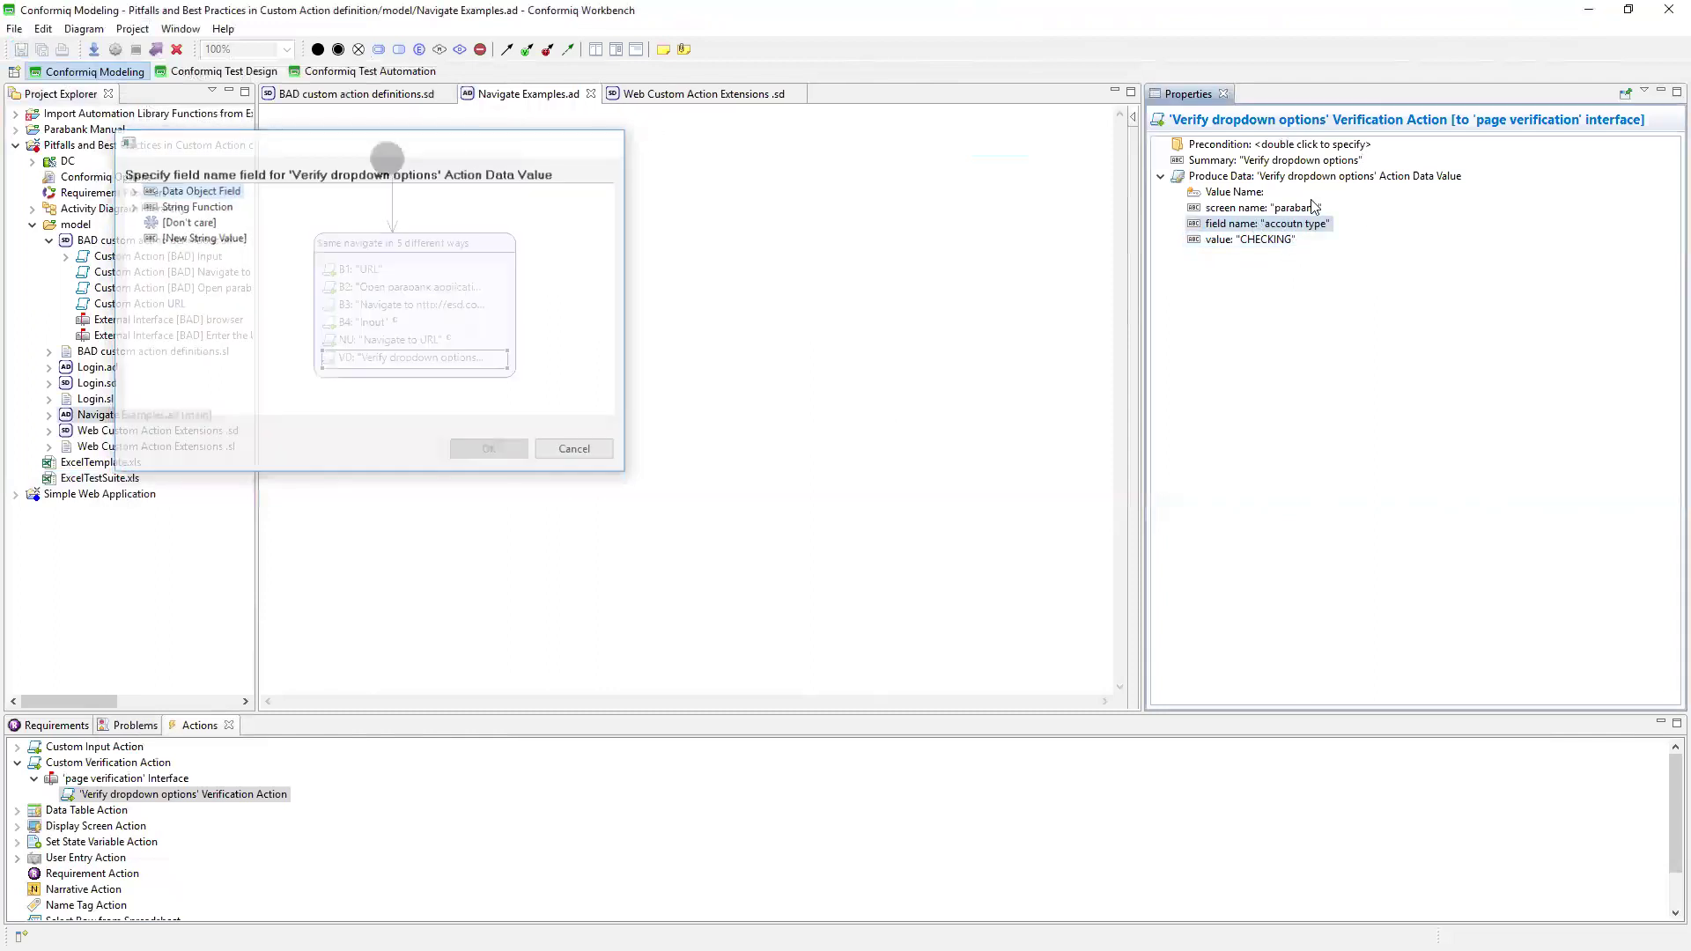
left_click(1288, 224)
left_click_drag(1233, 224, 1247, 223)
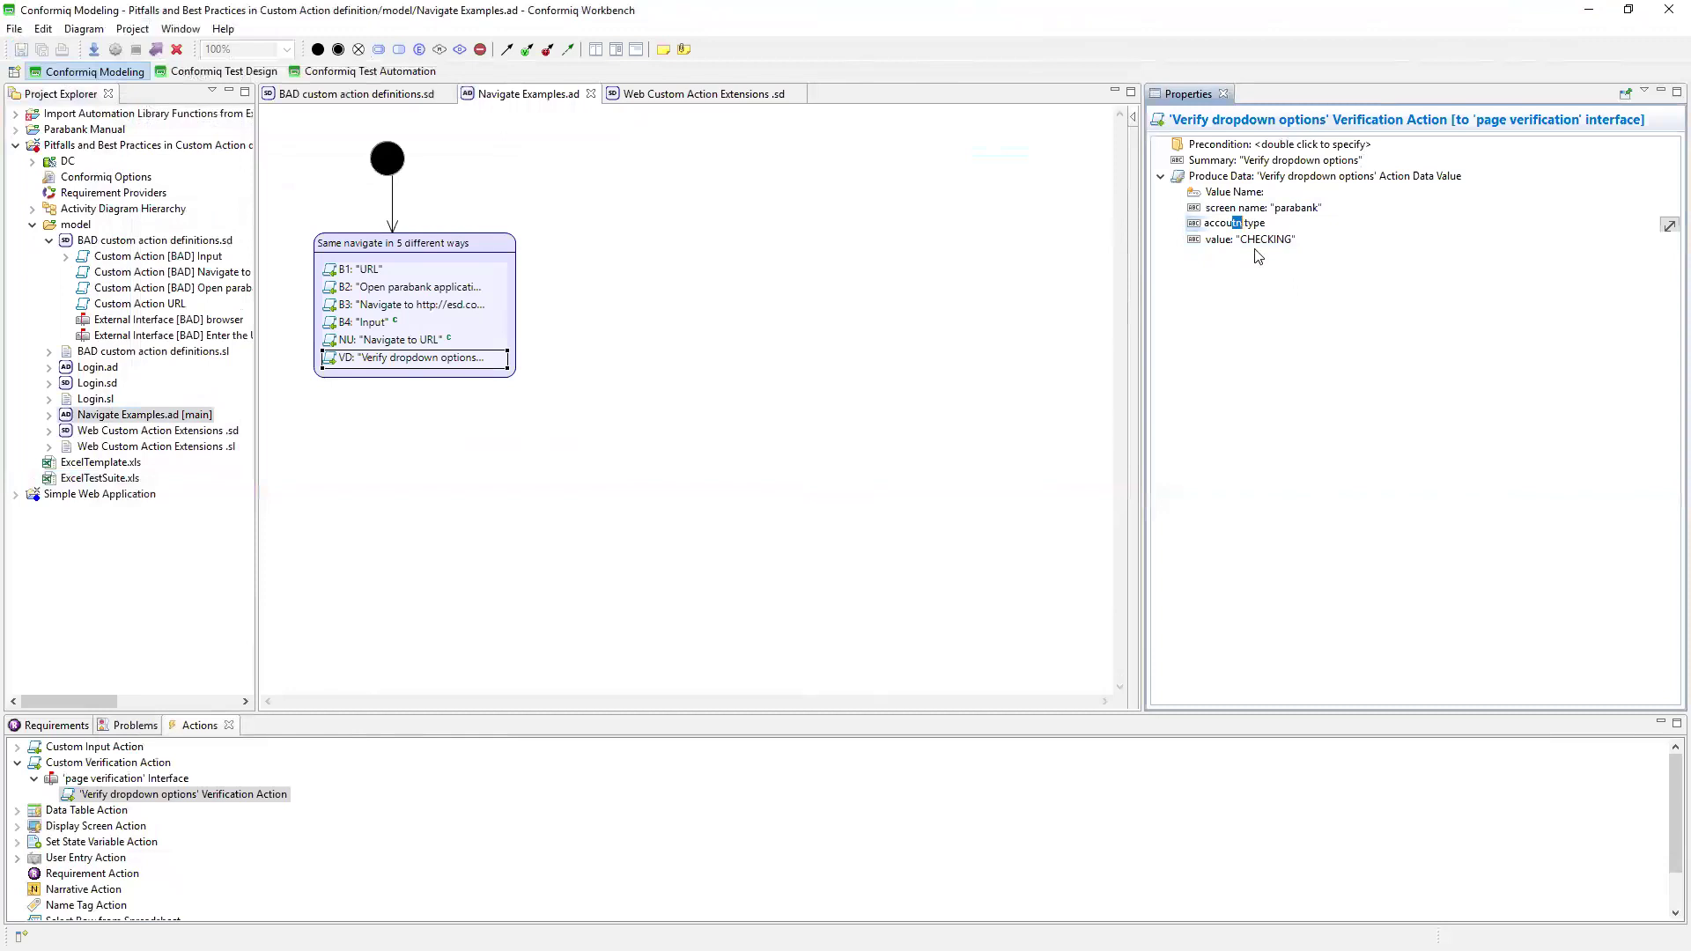
type("nt")
left_click(1426, 302)
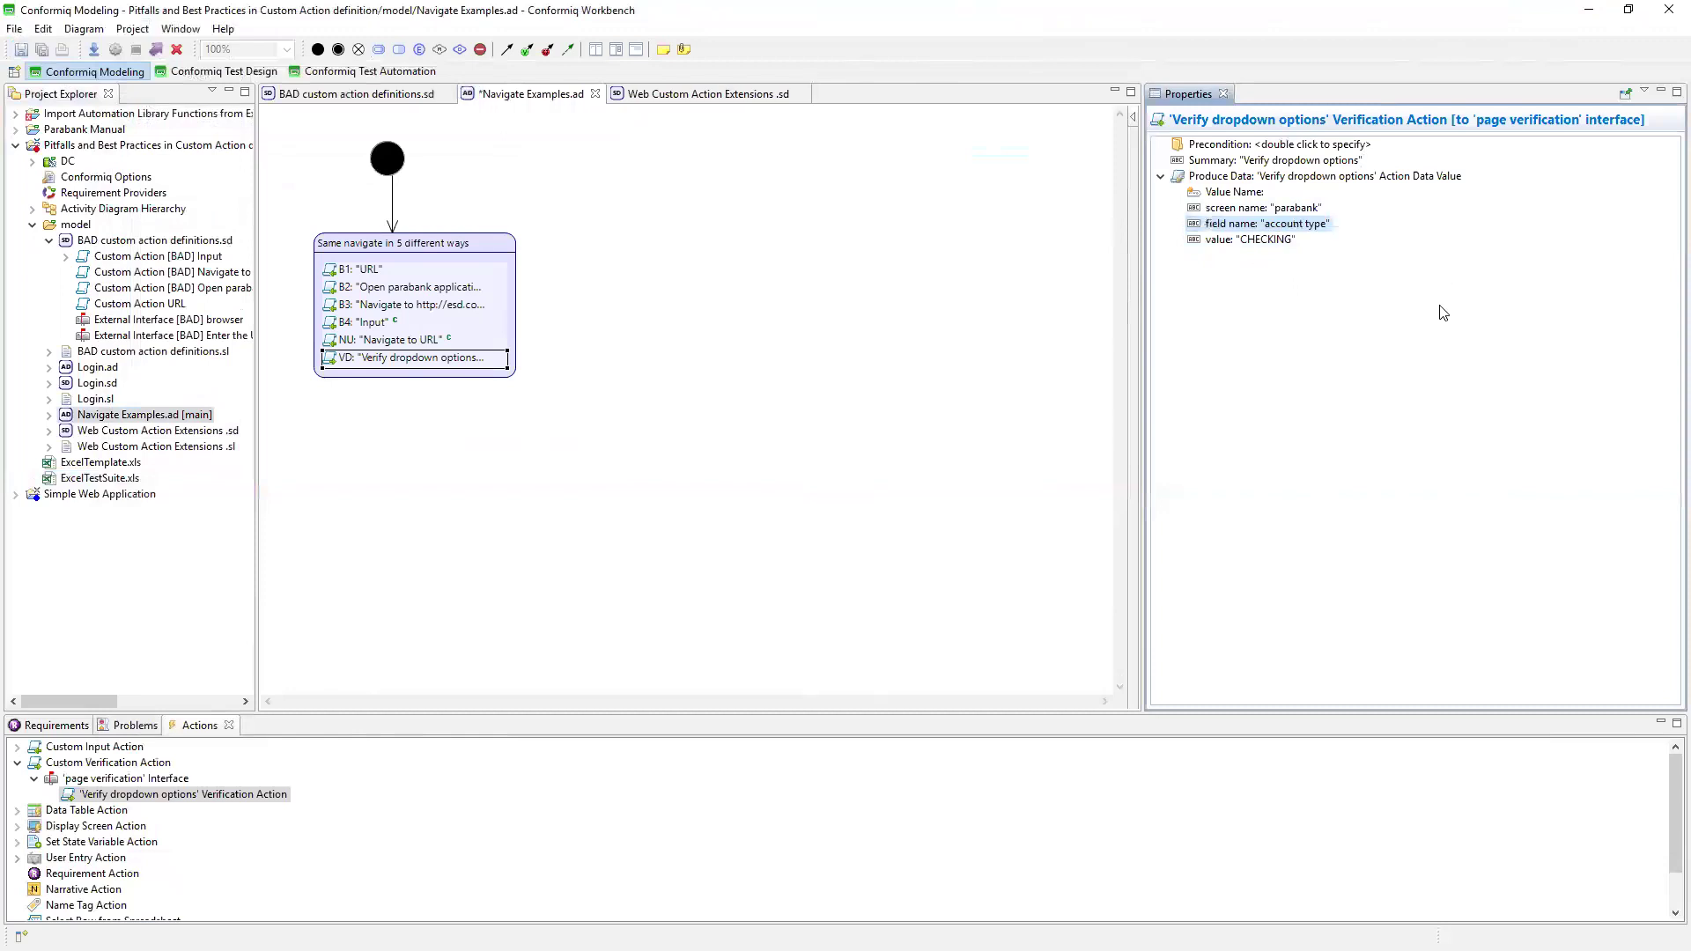
left_click(1245, 248)
left_click(1286, 309)
left_click(1300, 209)
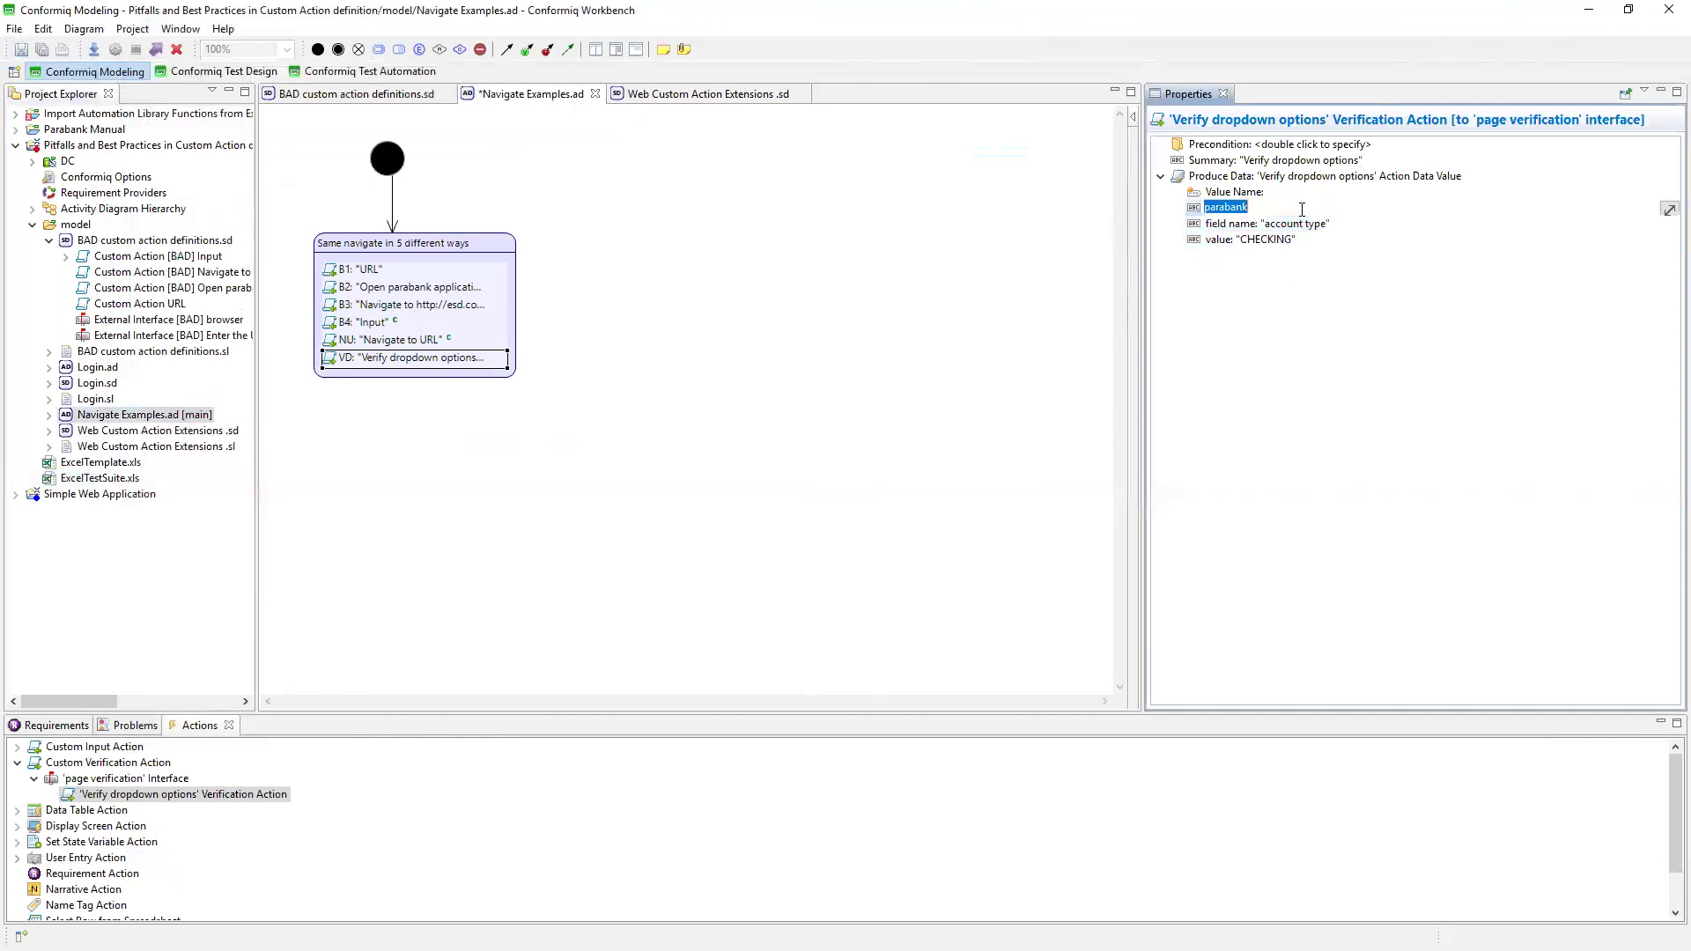
left_click(1245, 220)
left_click(1267, 406)
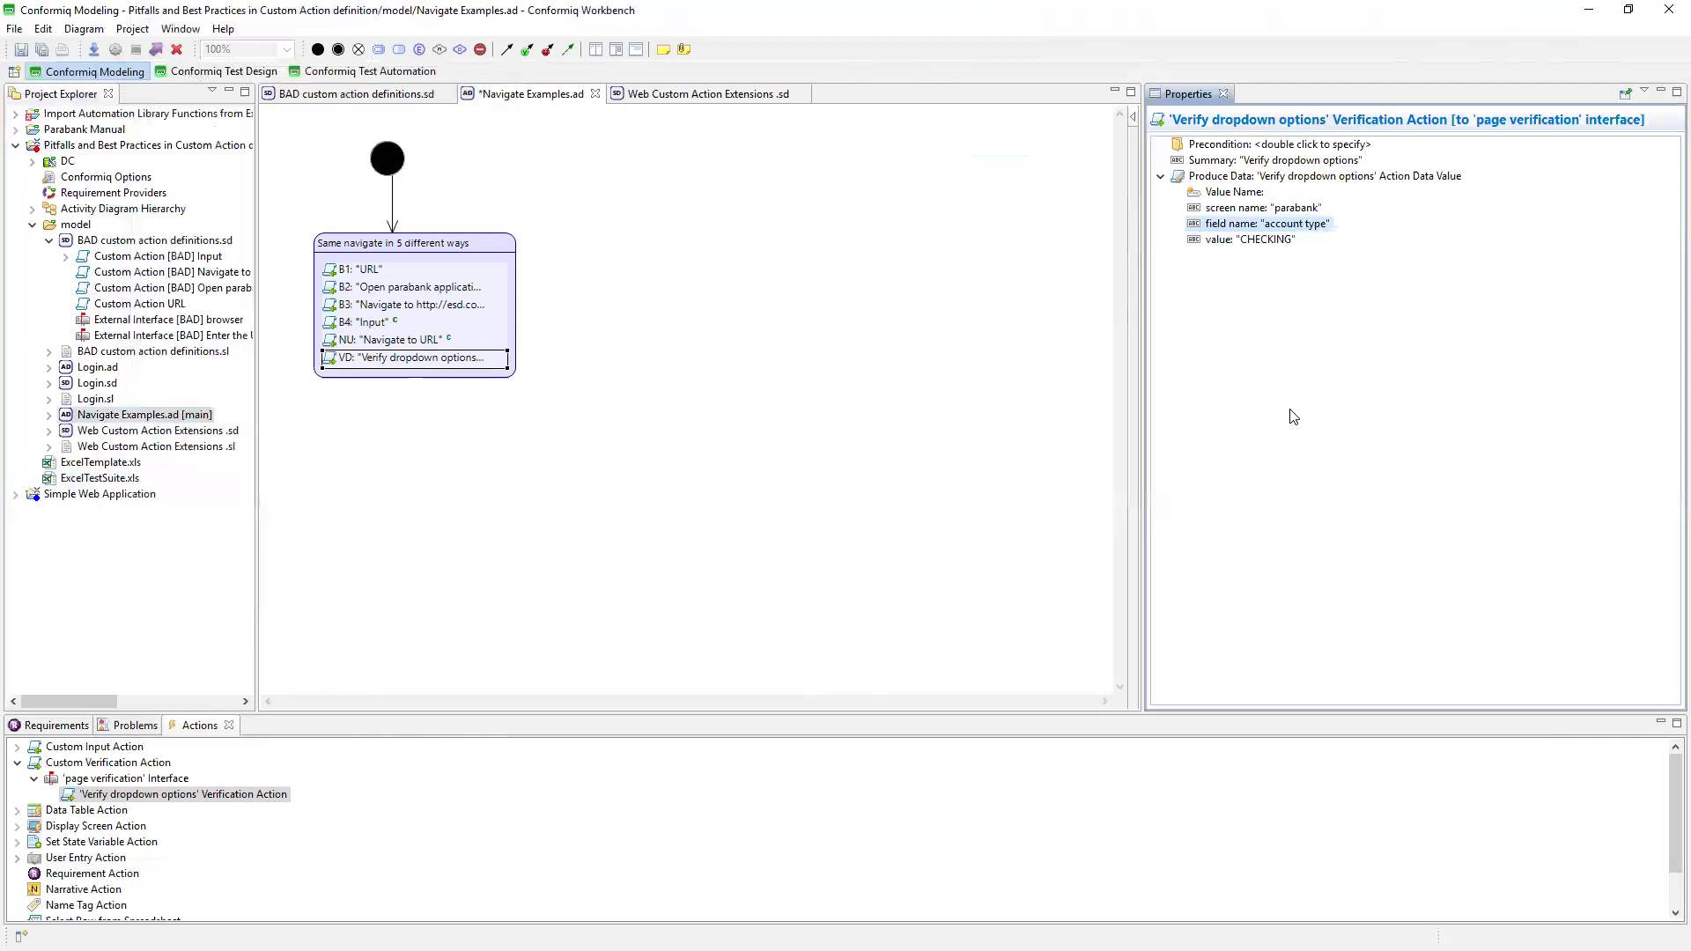
In Web Custom Action Extensions.sd, shrink the Verify dropdown options action box to fit its name and fields, and save the changes.
double_click(150, 430)
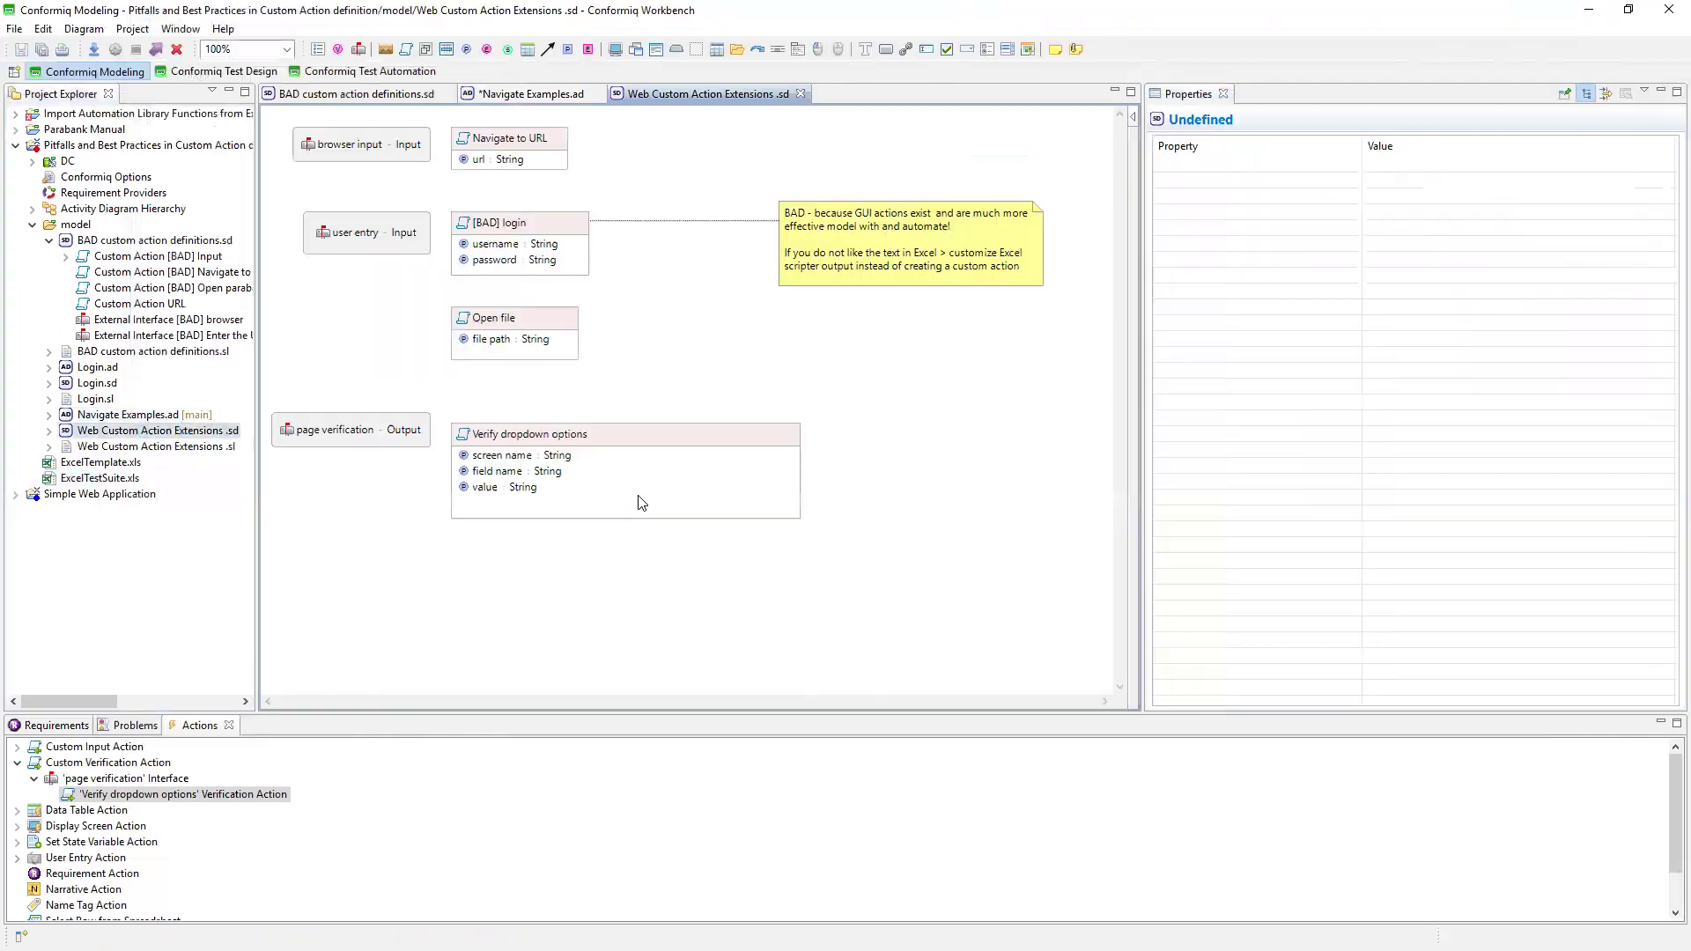
left_click(783, 506)
left_click_drag(800, 519, 604, 506)
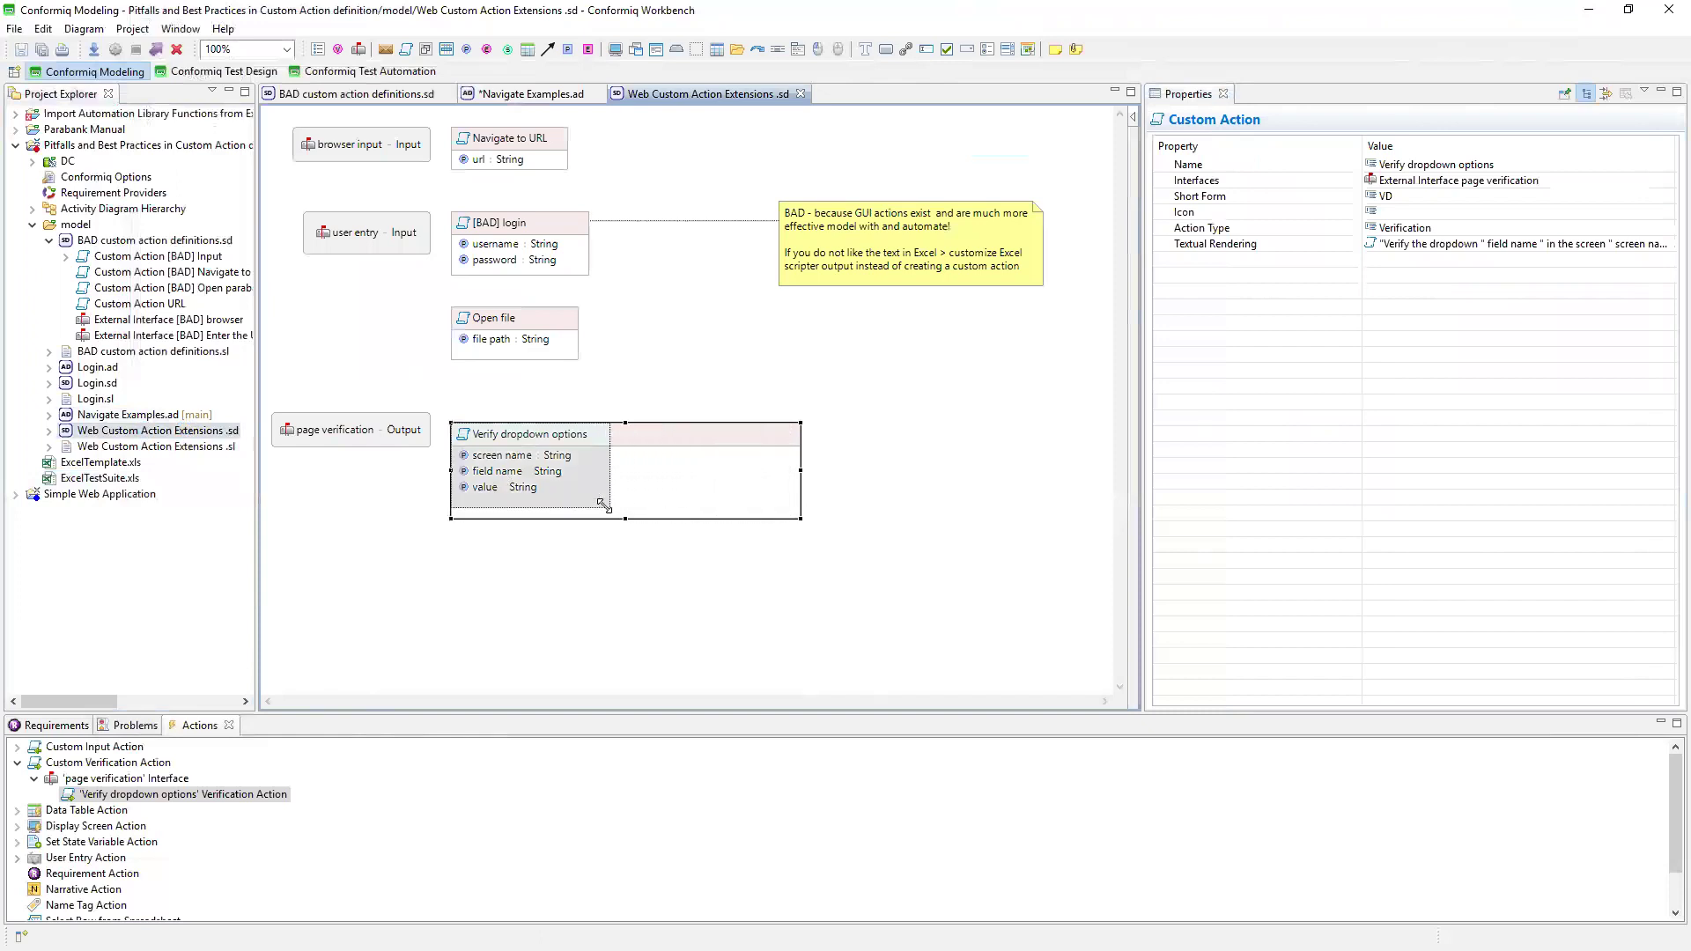
left_click(684, 564)
left_click(49, 50)
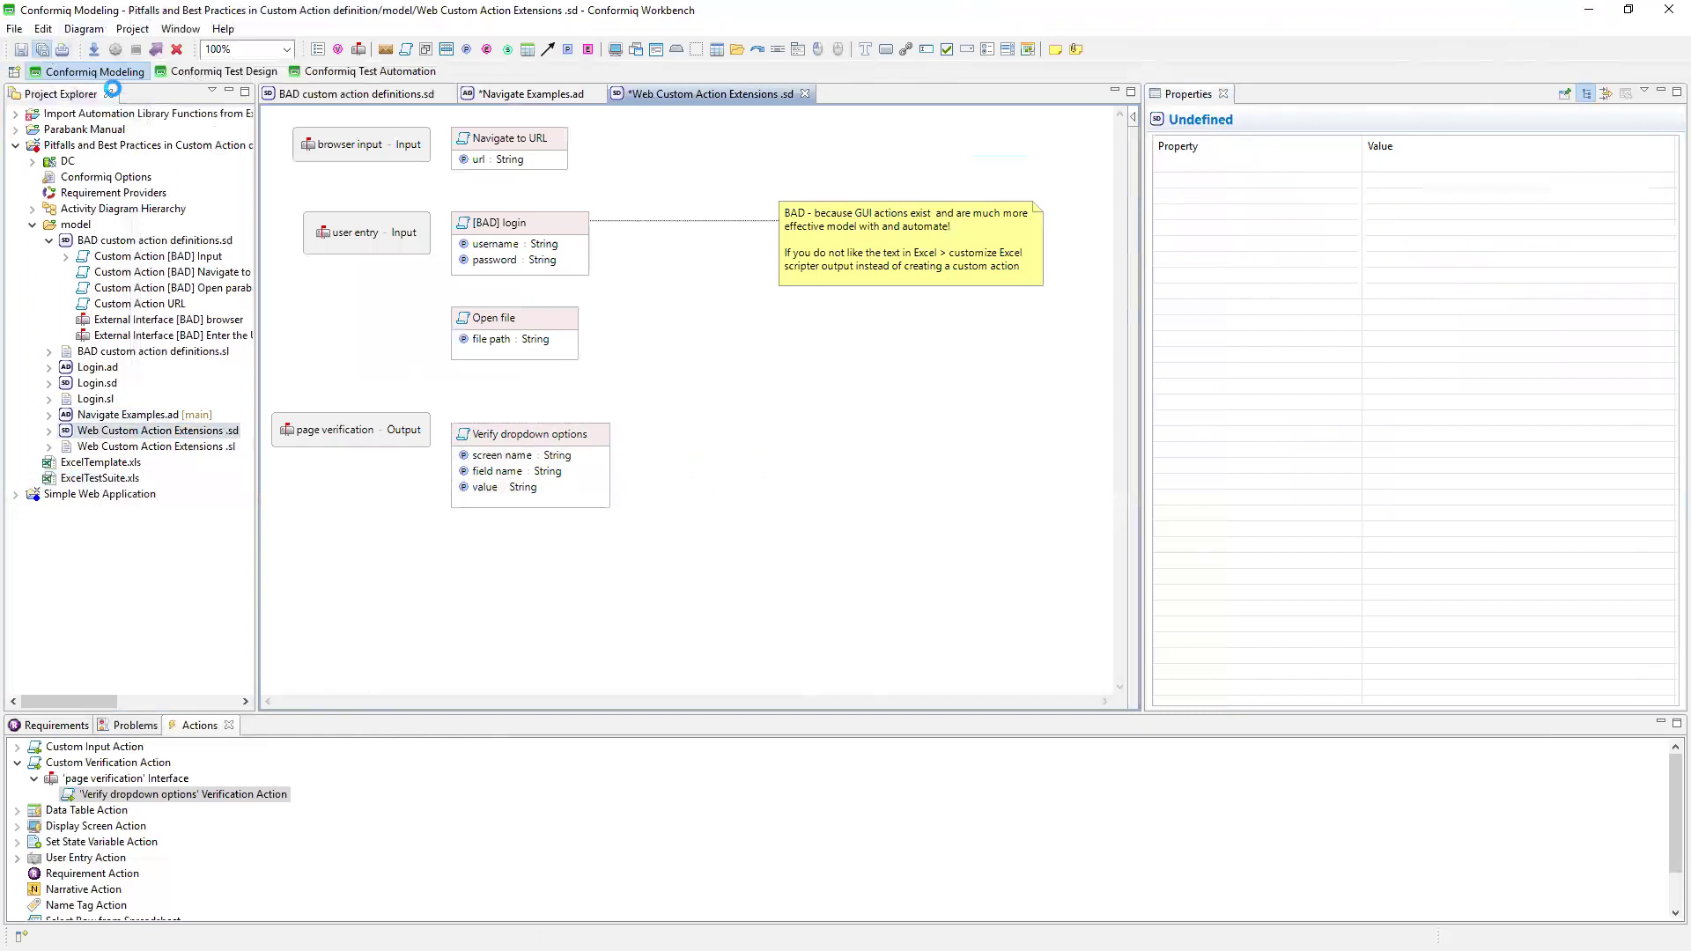